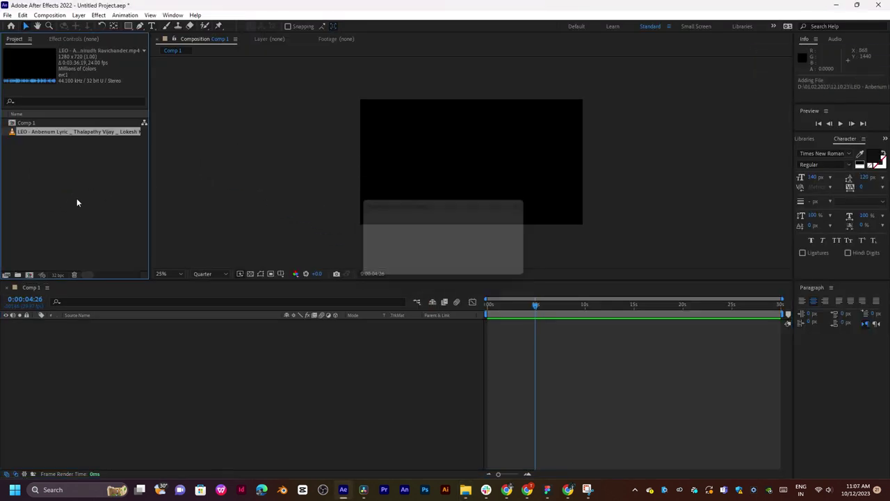
# Add the LEO Anbenum lyric video to Comp 1's timeline and scale it to 157% to fill the frame.
pyautogui.moveTo(36, 132); pyautogui.dragTo(118, 342)
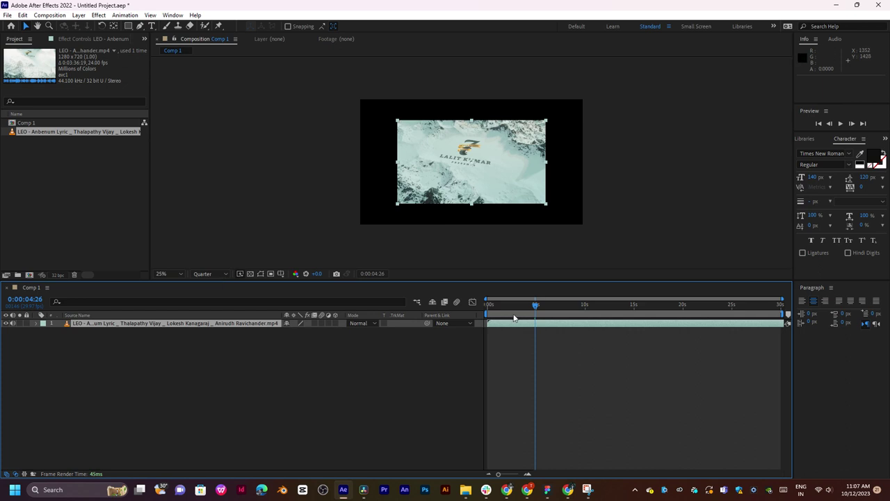
pyautogui.moveTo(297, 332); pyautogui.dragTo(321, 330)
pyautogui.moveTo(576, 304); pyautogui.dragTo(705, 312)
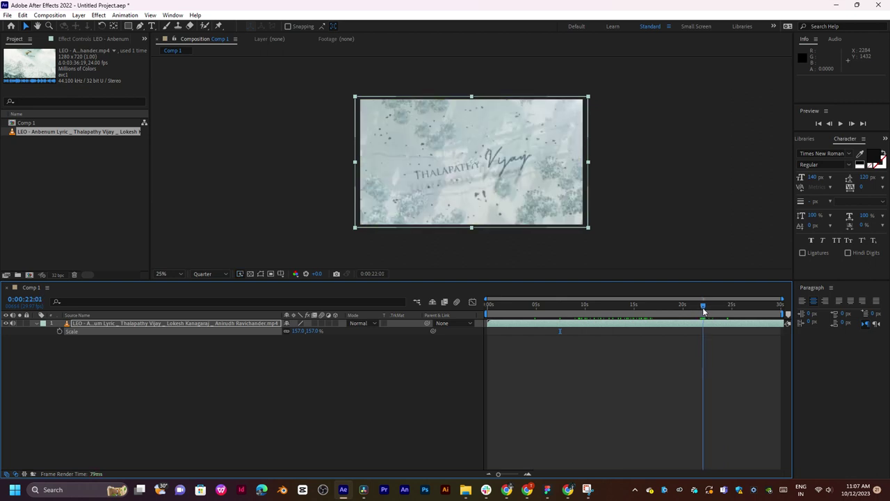
# Reveal the video layer's audio waveform and hide the timeline's blend mode and track matte columns.
pyautogui.click(36, 324)
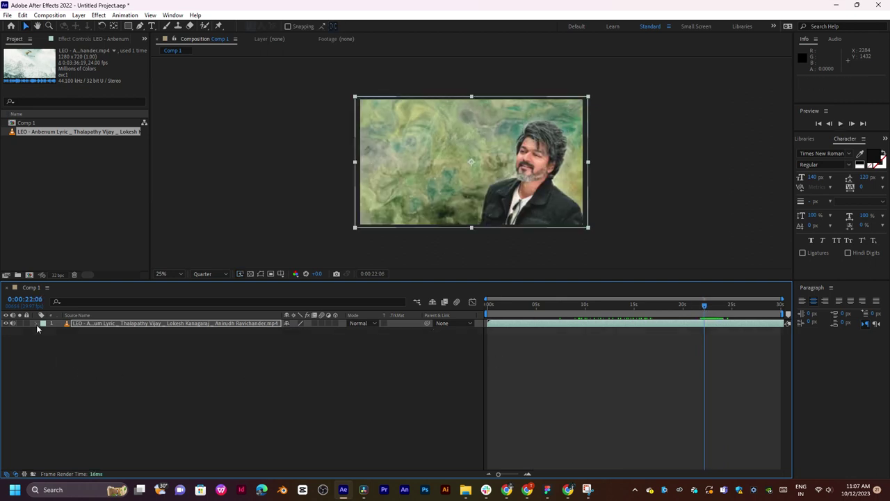
pyautogui.click(36, 324)
pyautogui.click(45, 379)
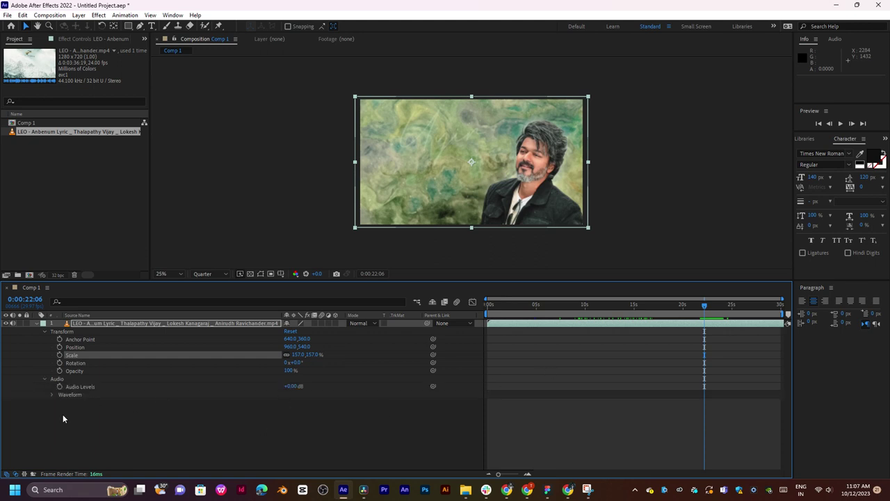
pyautogui.click(52, 394)
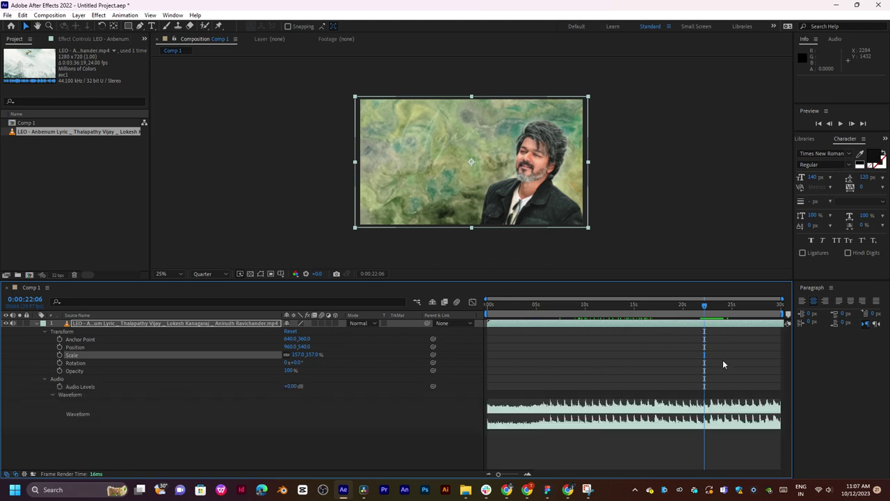
pyautogui.click(16, 474)
# Preview the video from 0:00:15:05, trim off its opening and slide the layer to start at 0:00:00:09.
pyautogui.click(597, 304)
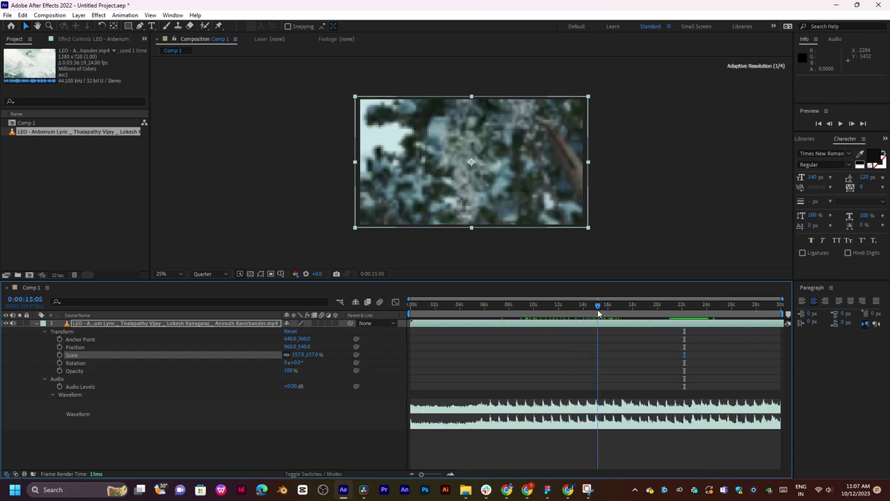
pyautogui.press('space')
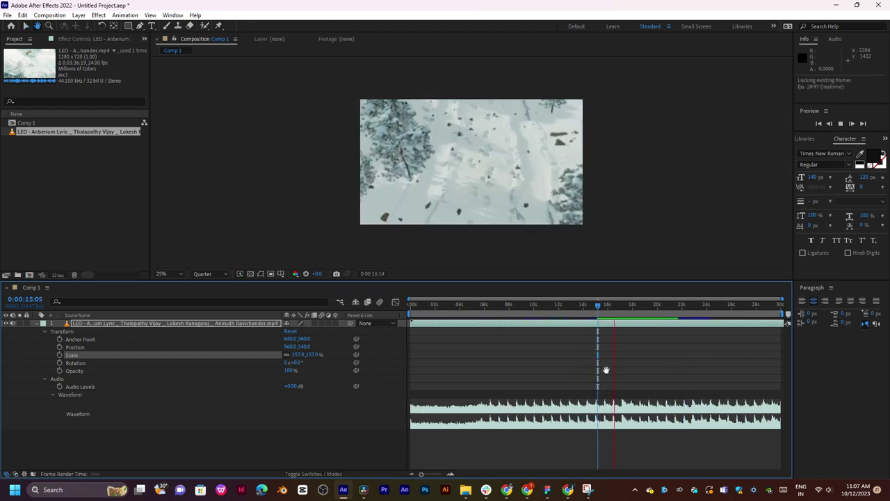
pyautogui.press('space')
pyautogui.moveTo(646, 310)
pyautogui.mouseDown()
pyautogui.moveTo(693, 305)
pyautogui.moveTo(621, 316)
pyautogui.moveTo(661, 308)
pyautogui.mouseUp()
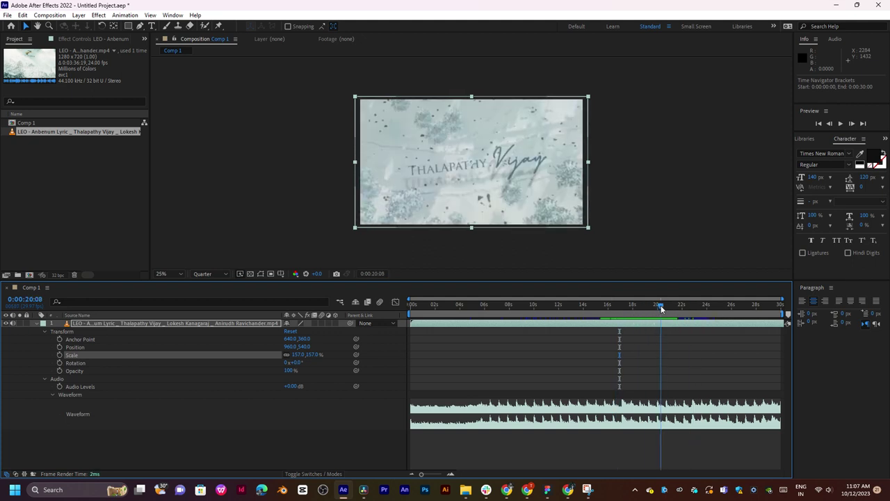
pyautogui.moveTo(410, 323); pyautogui.dragTo(571, 323)
pyautogui.moveTo(628, 323); pyautogui.dragTo(522, 307)
# Split the video layer at 0:00:09:03 and delete the part before the cut.
pyautogui.click(476, 309)
pyautogui.press('space')
pyautogui.click(528, 326)
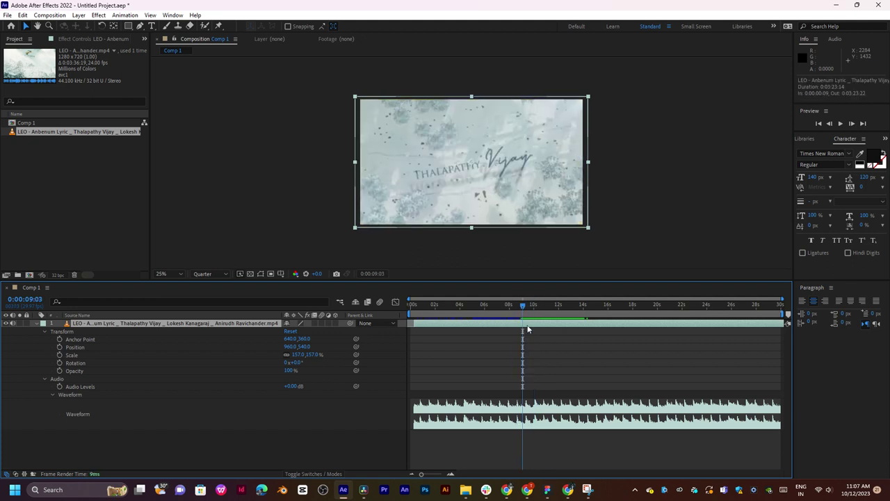
pyautogui.hotkey('ctrl', 'shift', 'd')
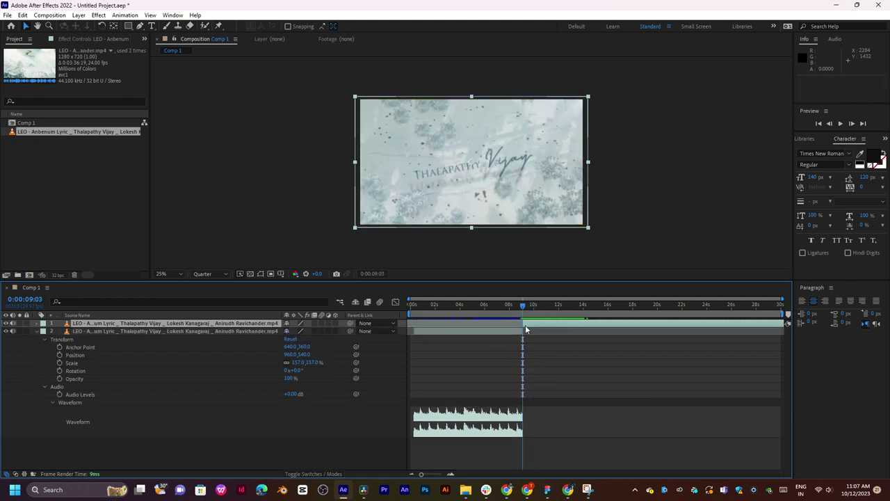
pyautogui.click(473, 333)
pyautogui.press('Delete')
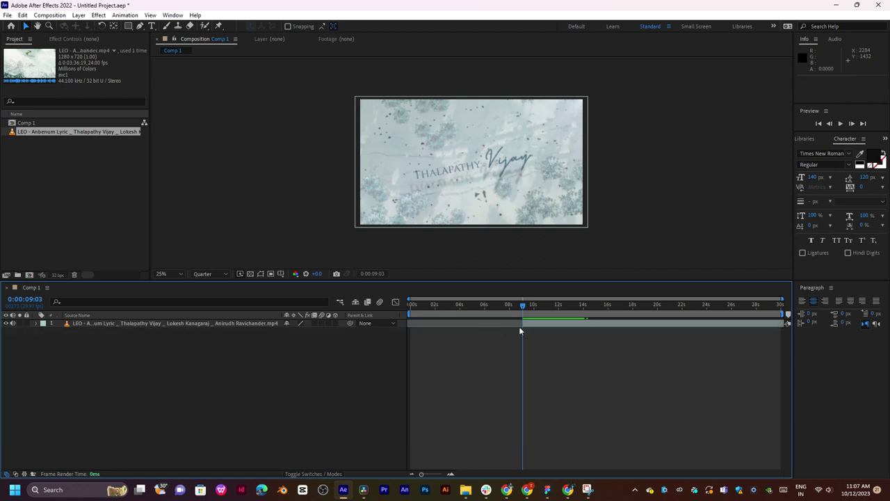
# Move the remaining clip to start at 0:00:00:00 and preview its beginning.
pyautogui.click(530, 325)
pyautogui.moveTo(564, 324); pyautogui.dragTo(408, 306)
pyautogui.press('=')
pyautogui.press('=')
pyautogui.press('=')
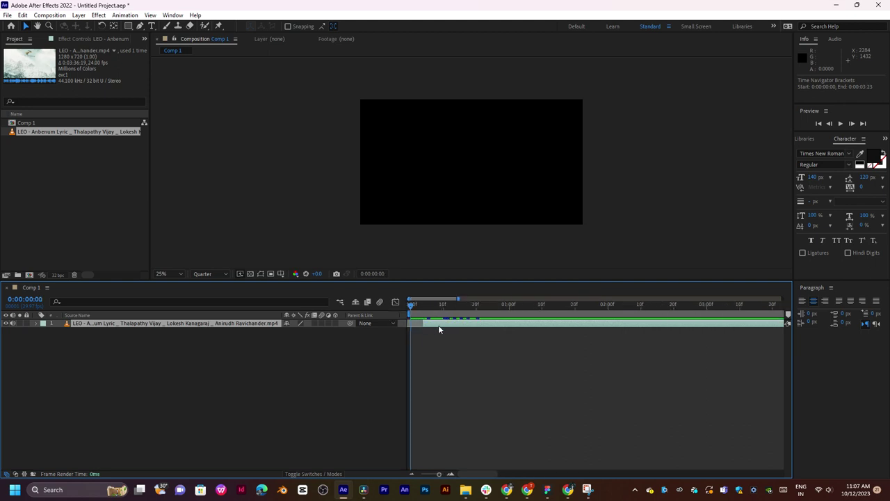
pyautogui.press('[')
pyautogui.press('space')
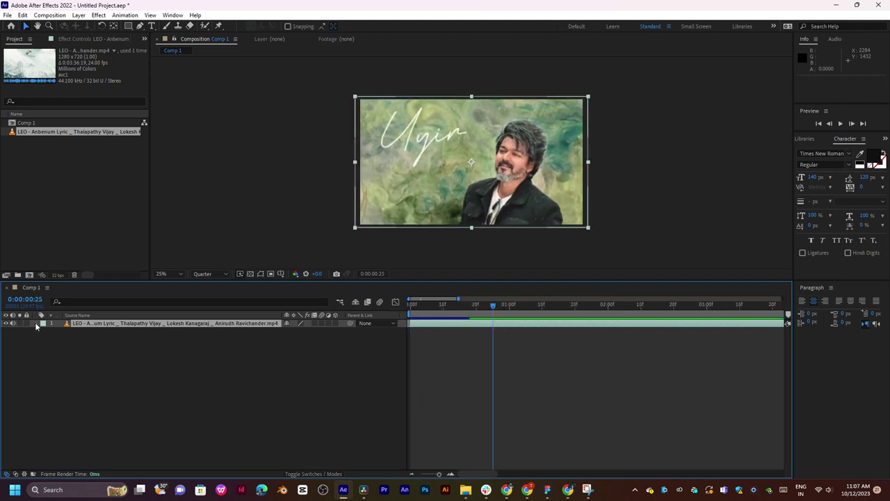
# Reveal the trimmed clip's audio waveform and scrub through its opening lyrics.
pyautogui.click(48, 346)
pyautogui.click(44, 338)
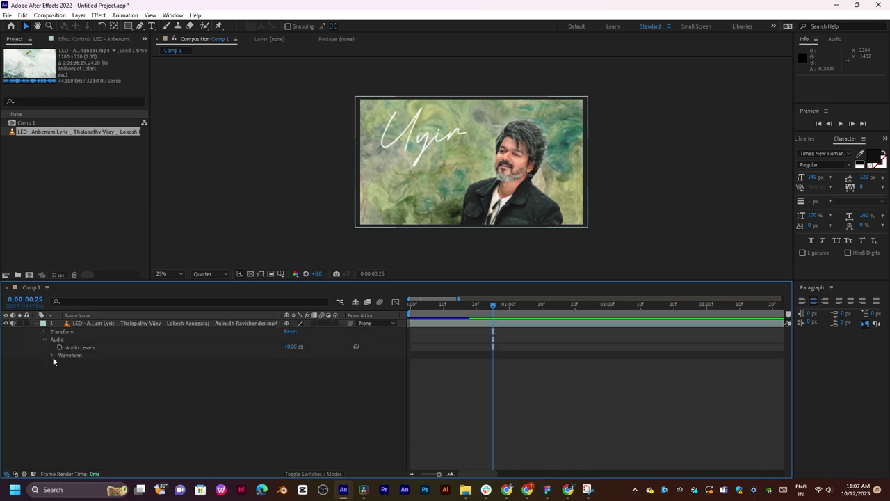
pyautogui.click(52, 354)
pyautogui.click(437, 310)
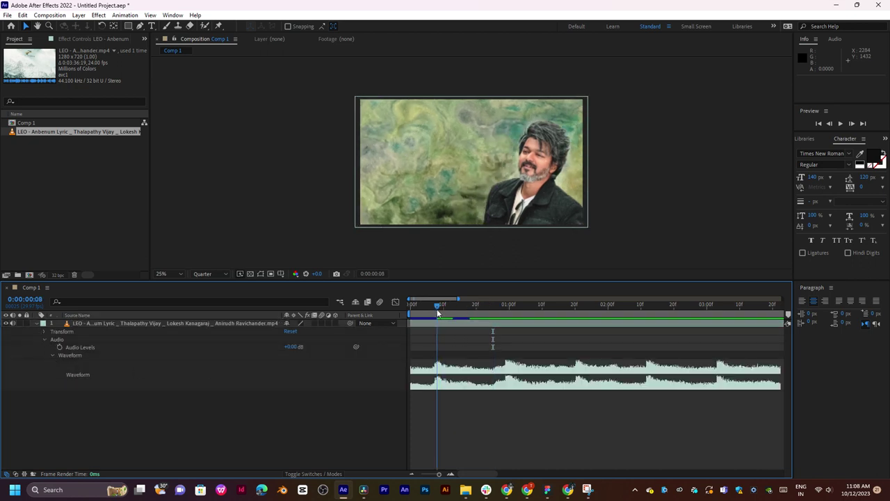
pyautogui.moveTo(449, 310); pyautogui.dragTo(678, 336)
# Split the clip at 0:00:11:14 and end the composition's work area at 0:00:11:13.
pyautogui.scroll(-4, 661, 329)
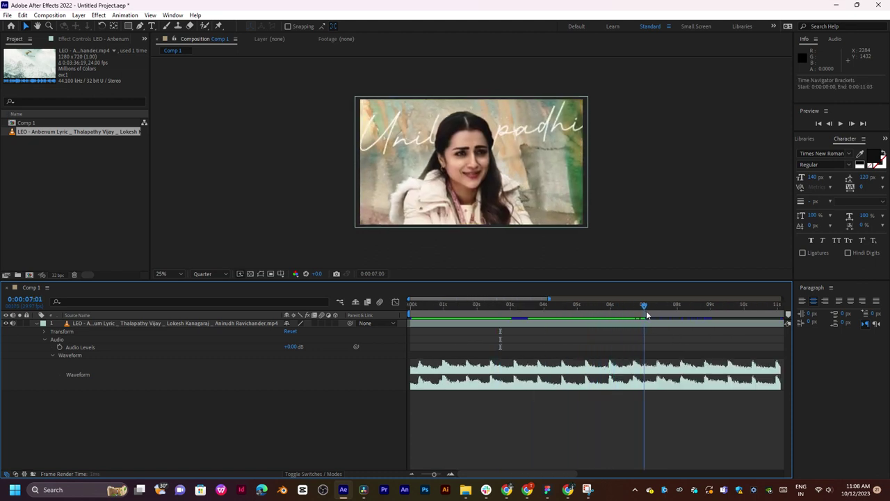
pyautogui.scroll(-1, 732, 320)
pyautogui.moveTo(703, 311); pyautogui.dragTo(749, 314)
pyautogui.click(754, 324)
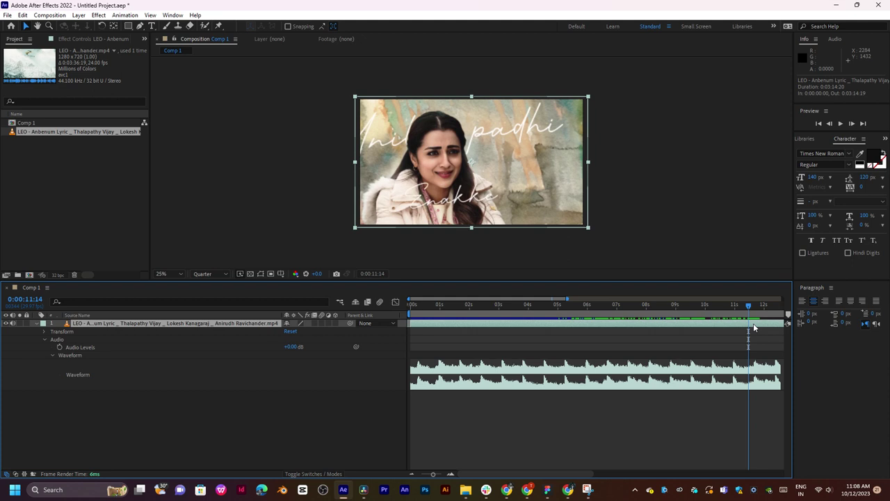
pyautogui.hotkey('ctrl', 'shift', 'd')
pyautogui.moveTo(739, 310)
pyautogui.mouseDown()
pyautogui.moveTo(487, 317)
pyautogui.moveTo(747, 321)
pyautogui.mouseUp()
pyautogui.press('n')
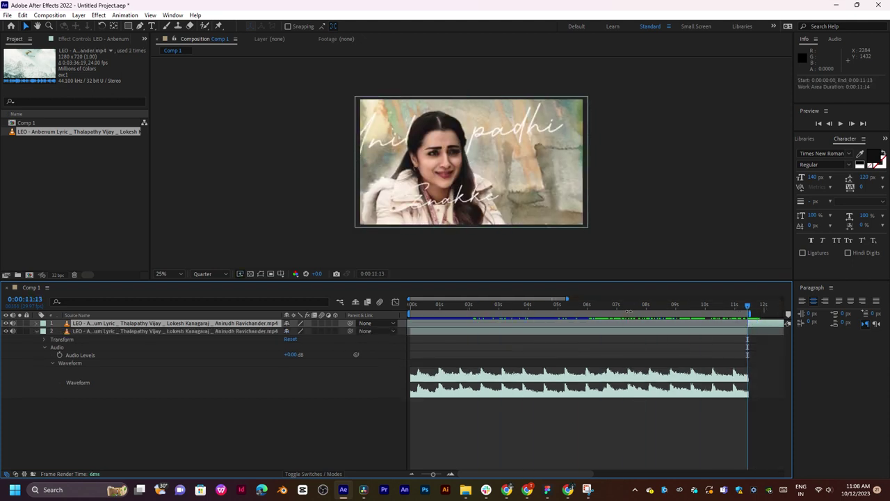
# Examine the lyric frame at 0:00:03:03 up close in the composition view.
pyautogui.moveTo(616, 307); pyautogui.dragTo(499, 285)
pyautogui.scroll(2, 487, 227)
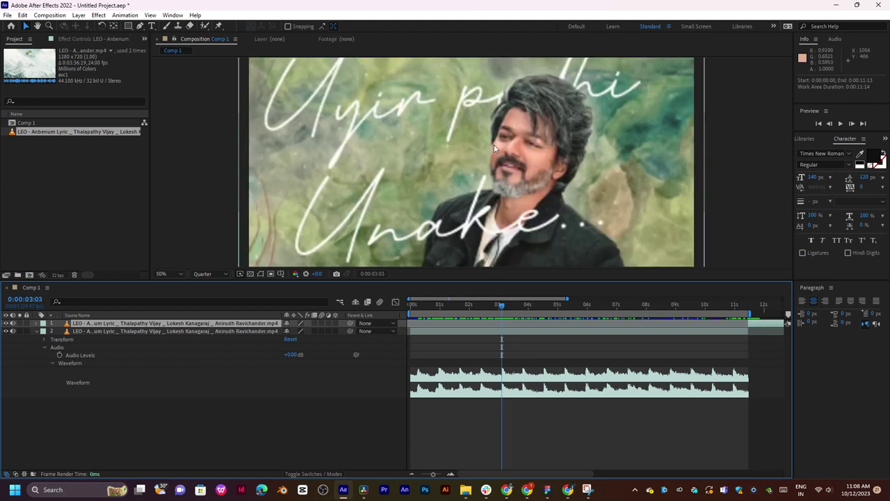
pyautogui.scroll(-2, 494, 144)
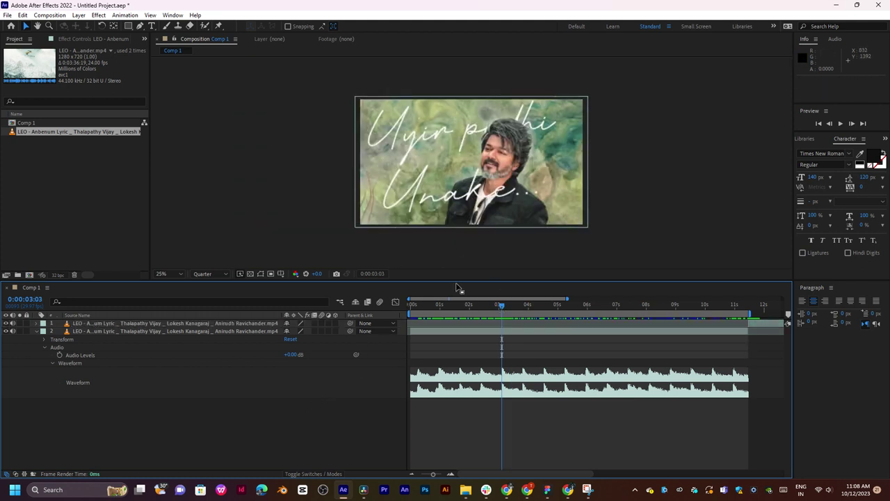
# Switch to Freepik in Chrome and search the assets for "background for school".
pyautogui.click(507, 489)
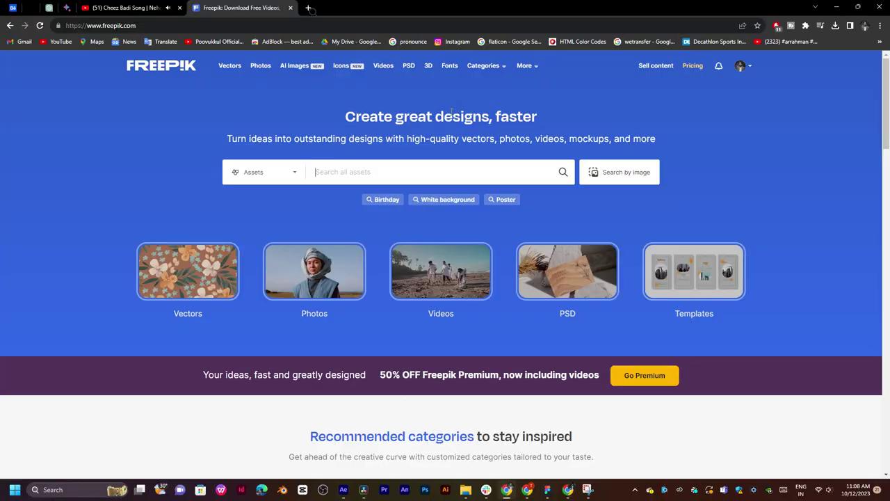
pyautogui.click(341, 180)
pyautogui.write('back')
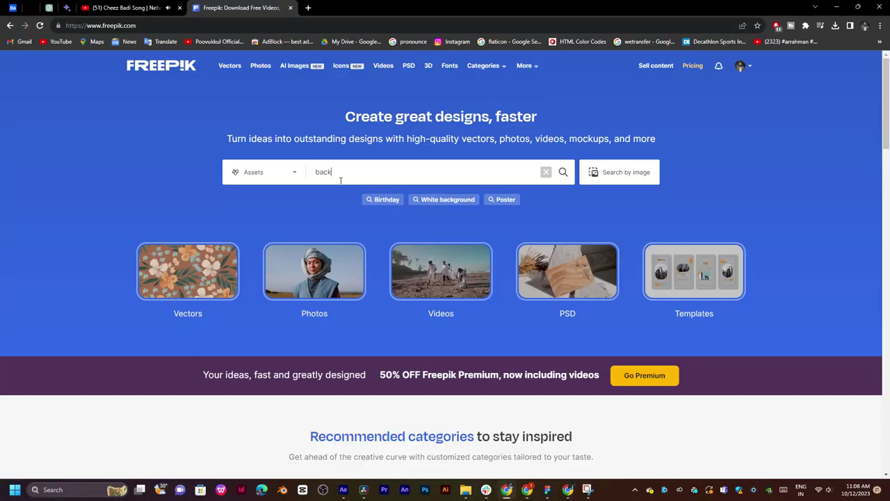
pyautogui.write('g')
pyautogui.click(421, 165)
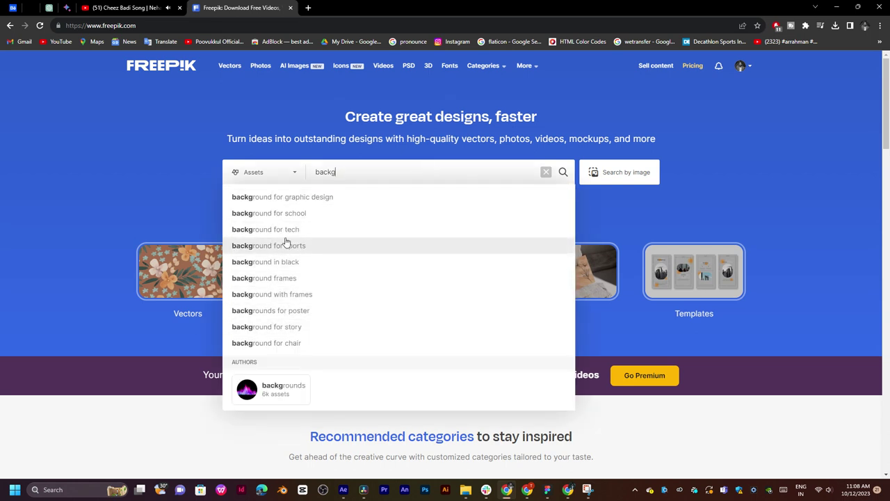
pyautogui.click(279, 213)
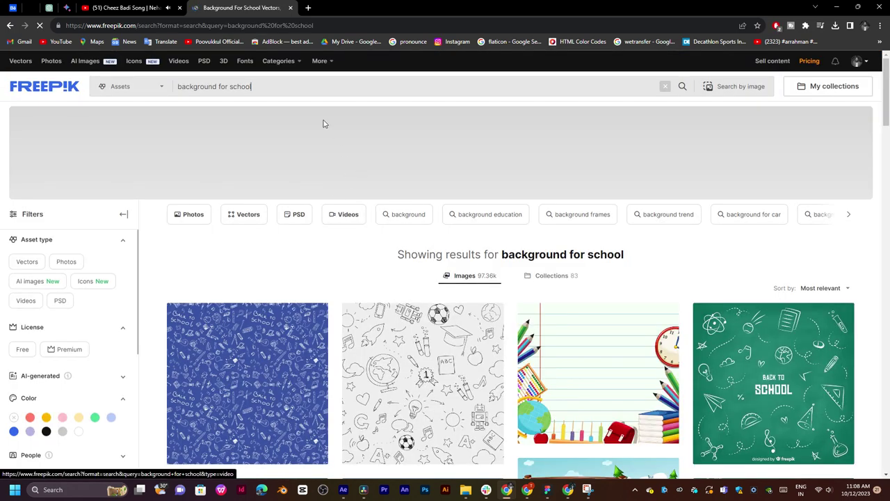
# Shorten the Freepik search to "background" and filter the results by green.
pyautogui.moveTo(217, 86); pyautogui.dragTo(276, 91)
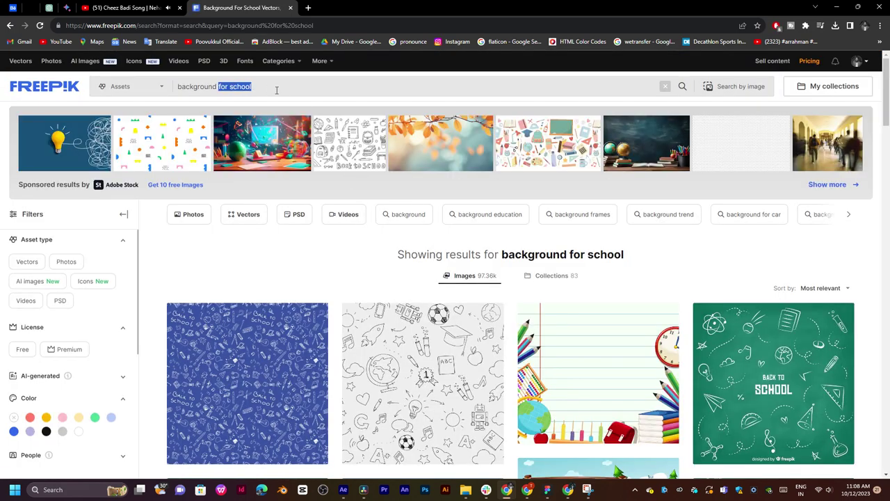
pyautogui.press('BackSpace')
pyautogui.press('Return')
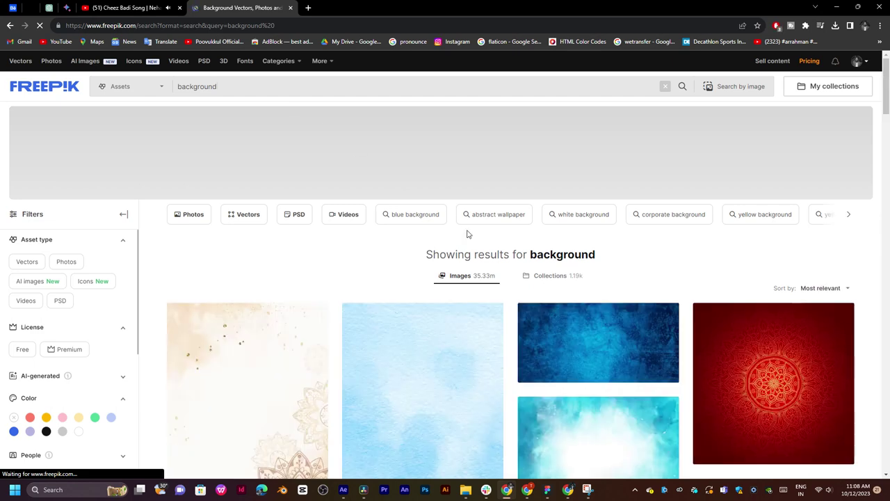
pyautogui.scroll(-3, 467, 235)
pyautogui.scroll(-2, 468, 234)
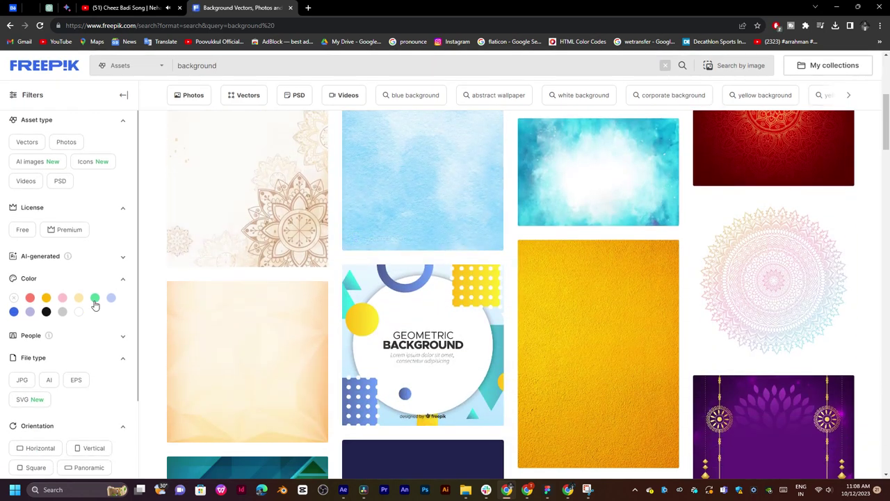
pyautogui.click(95, 299)
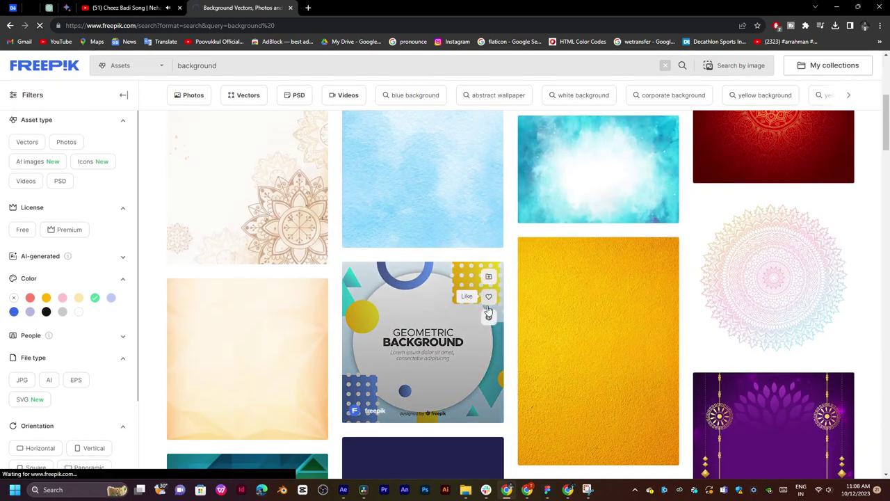
# Browse the green backgrounds and open the hand-painted watercolor background in a new tab.
pyautogui.scroll(-4, 488, 310)
pyautogui.scroll(-3, 489, 310)
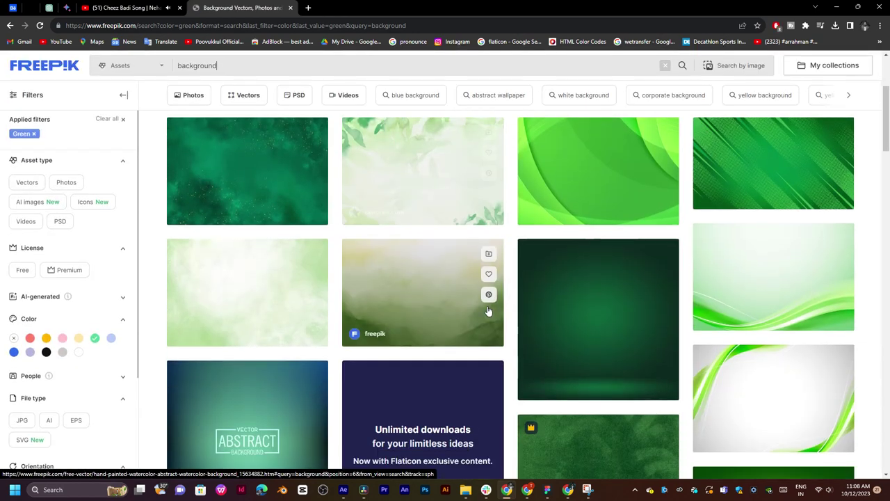
pyautogui.scroll(-3, 656, 320)
pyautogui.scroll(3, 656, 326)
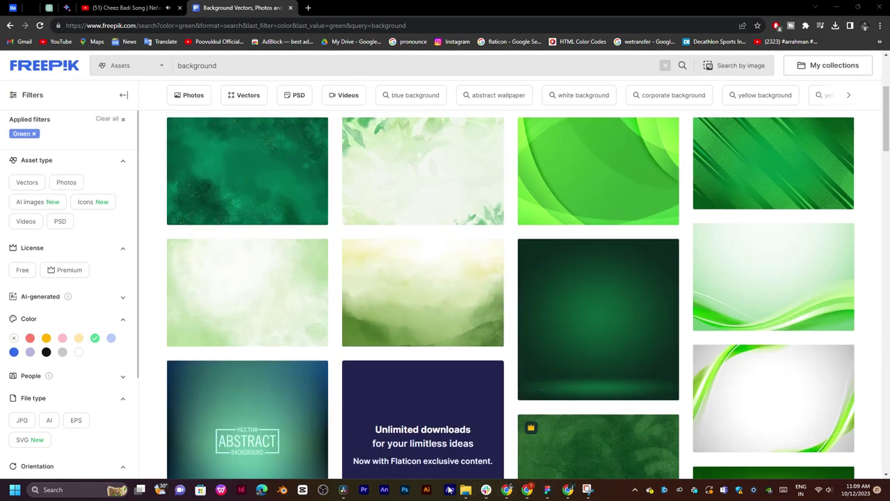
pyautogui.click(447, 490)
pyautogui.click(447, 491)
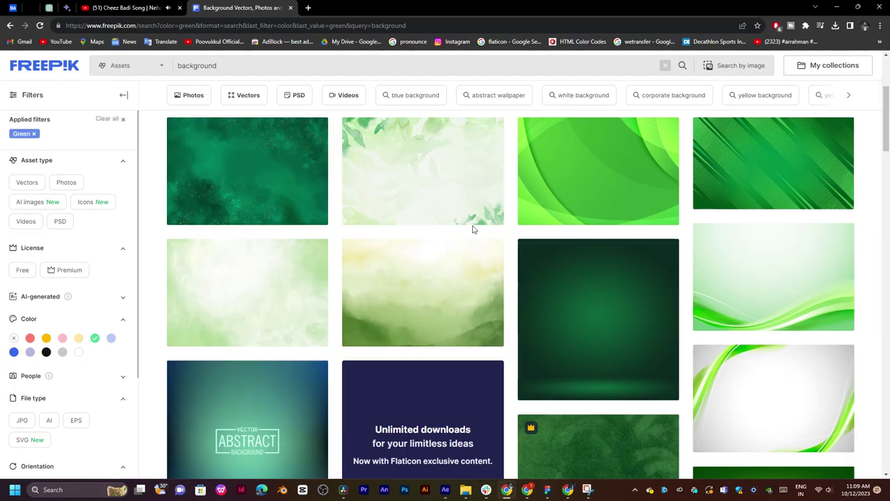
pyautogui.scroll(-7, 481, 281)
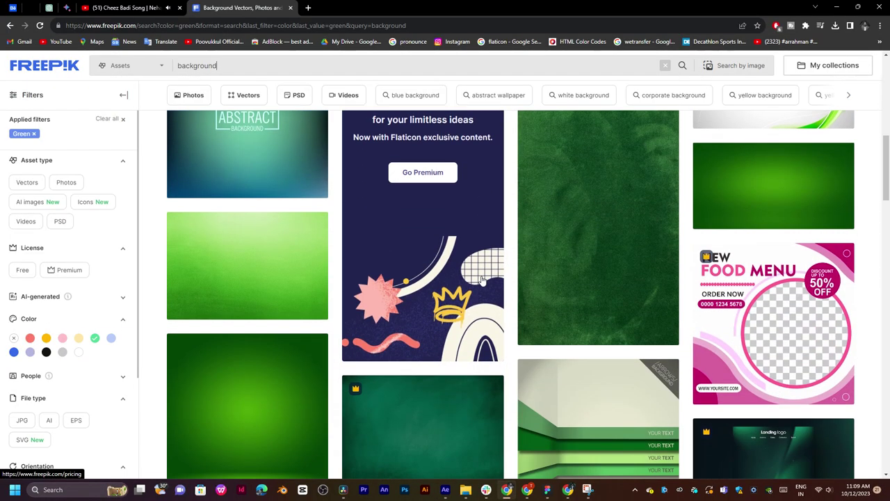
pyautogui.scroll(6, 452, 265)
pyautogui.middleClick(417, 240)
# Browse more green backgrounds and open the spring floral border watercolor background in a new tab.
pyautogui.scroll(-10, 539, 264)
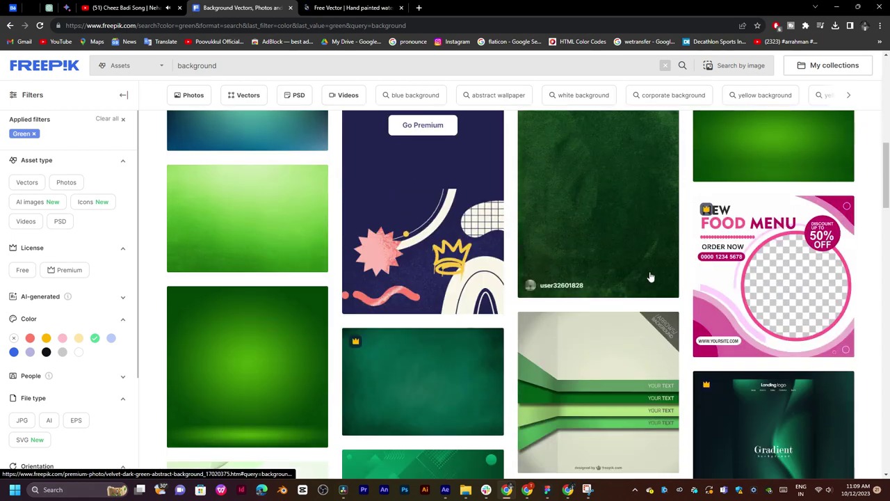
pyautogui.scroll(-4, 664, 281)
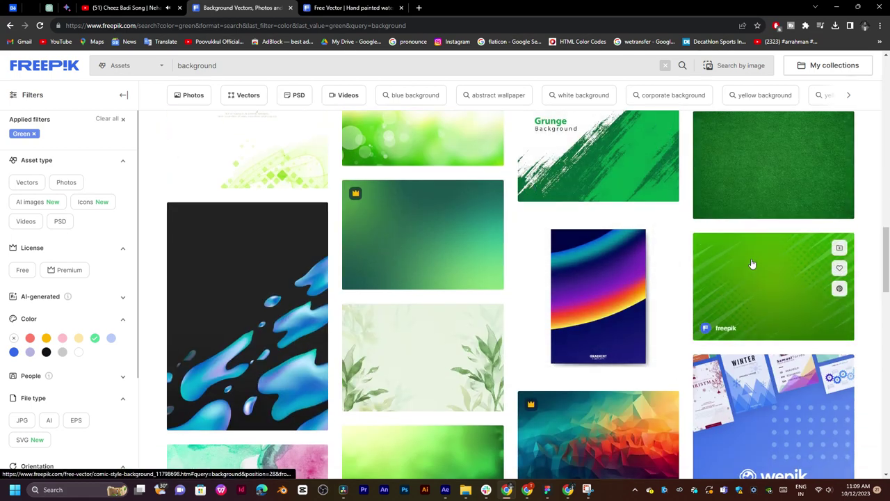
pyautogui.scroll(-3, 752, 264)
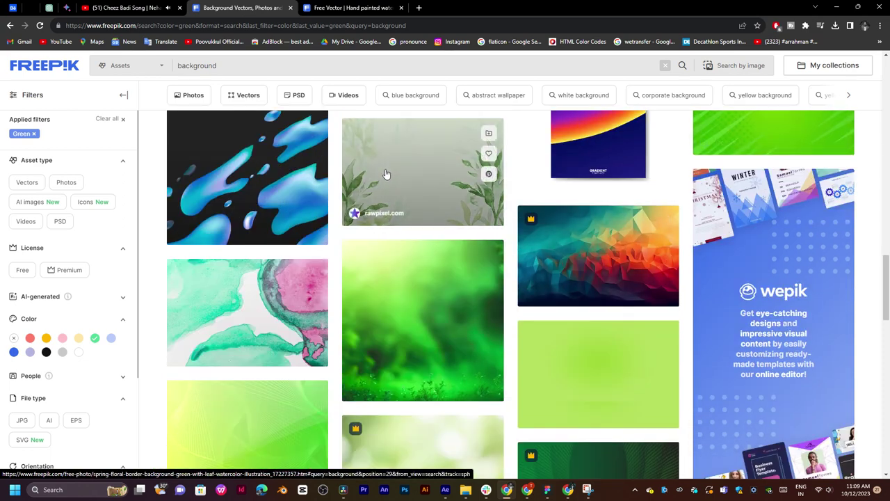
pyautogui.middleClick(385, 175)
pyautogui.scroll(-1, 410, 280)
pyautogui.scroll(-4, 258, 234)
pyautogui.scroll(-3, 602, 363)
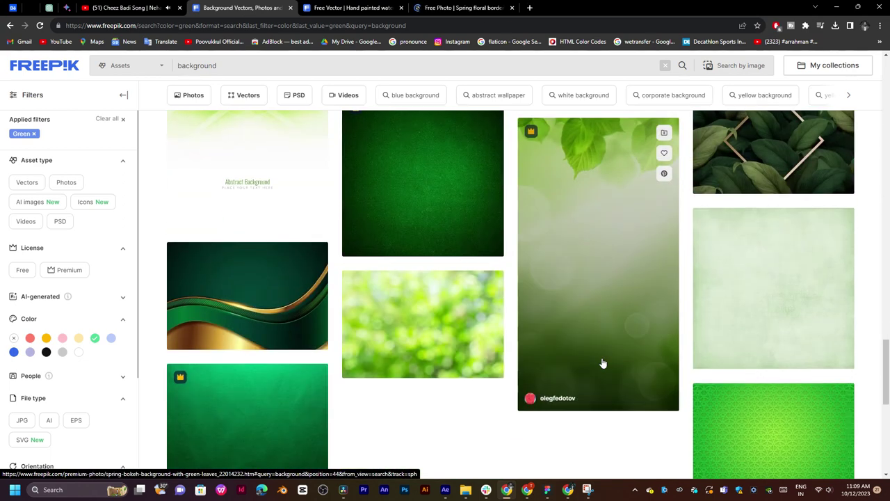
pyautogui.scroll(-5, 797, 314)
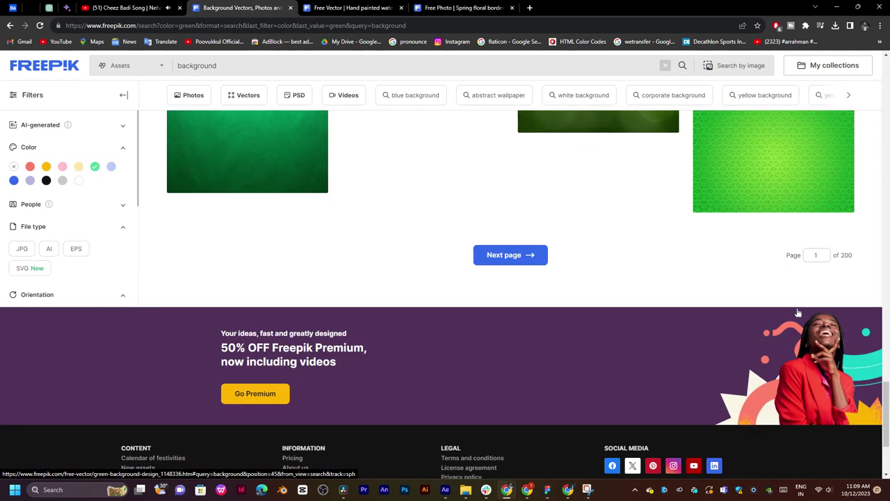
pyautogui.scroll(5, 797, 313)
# Download the spring floral border background for free and save it as a JPEG image in the 12.10.23 folder.
pyautogui.click(362, 7)
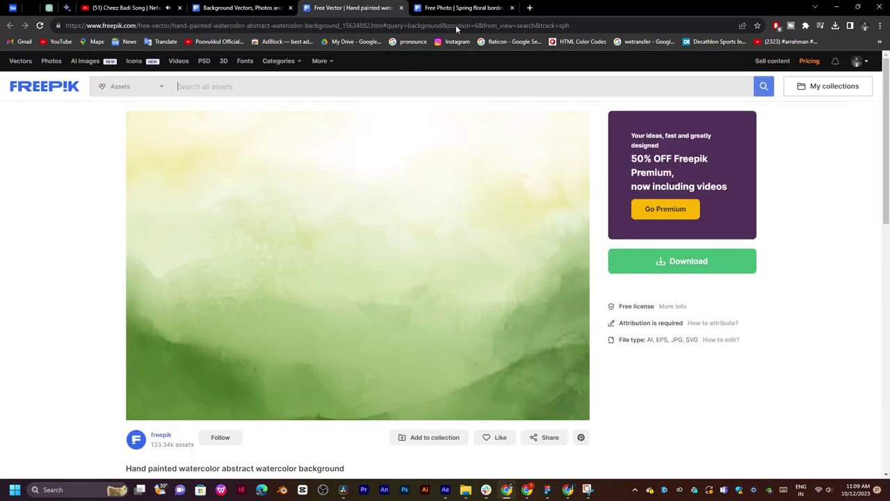
pyautogui.click(496, 9)
pyautogui.click(681, 261)
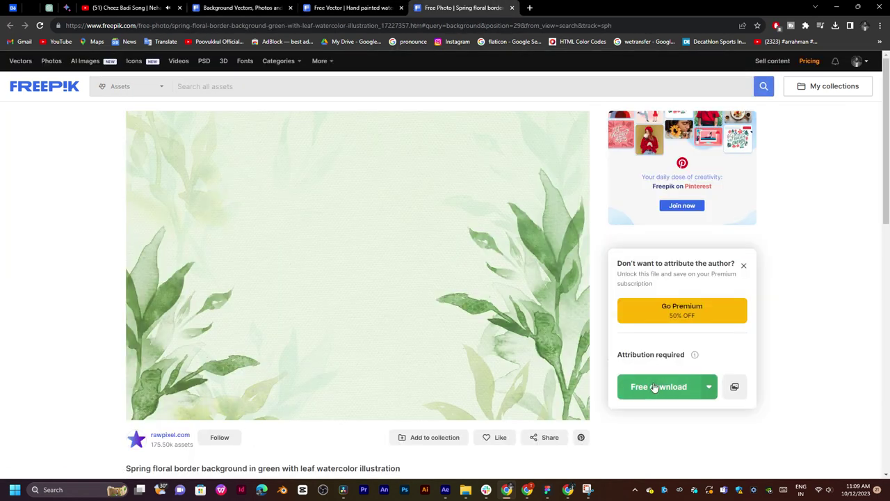
pyautogui.click(656, 387)
pyautogui.click(362, 7)
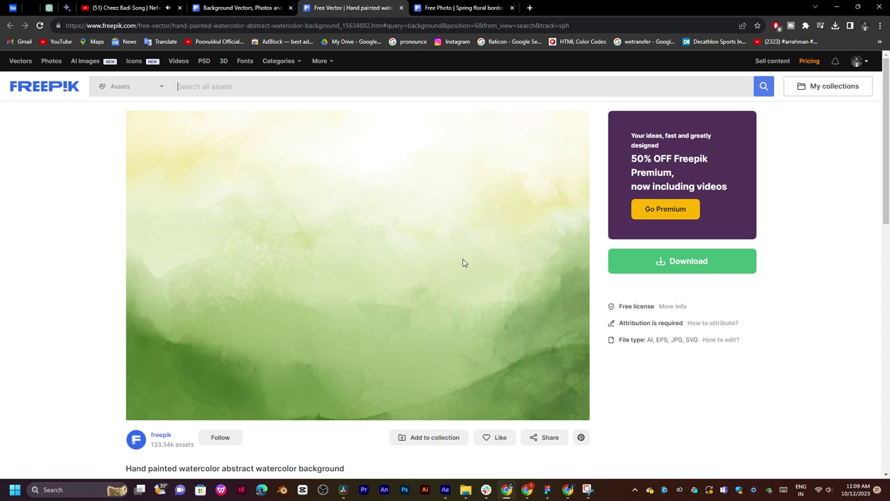
pyautogui.click(656, 262)
pyautogui.click(671, 391)
pyautogui.click(562, 224)
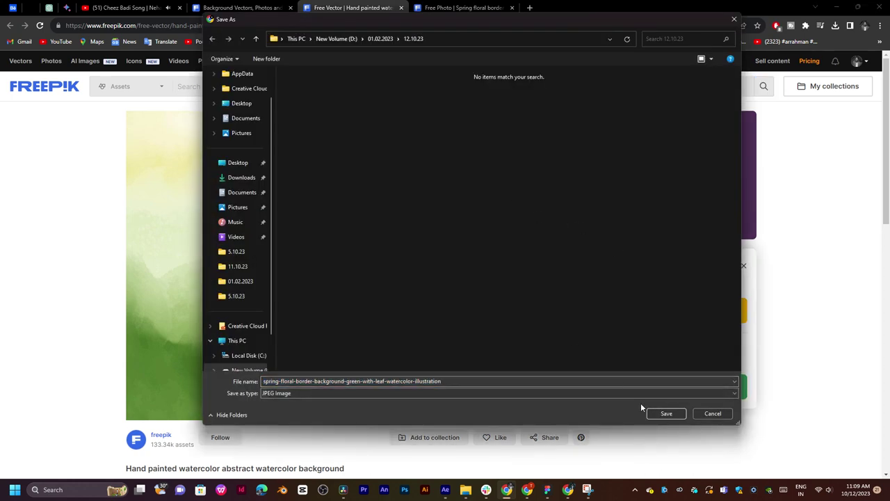
pyautogui.click(666, 413)
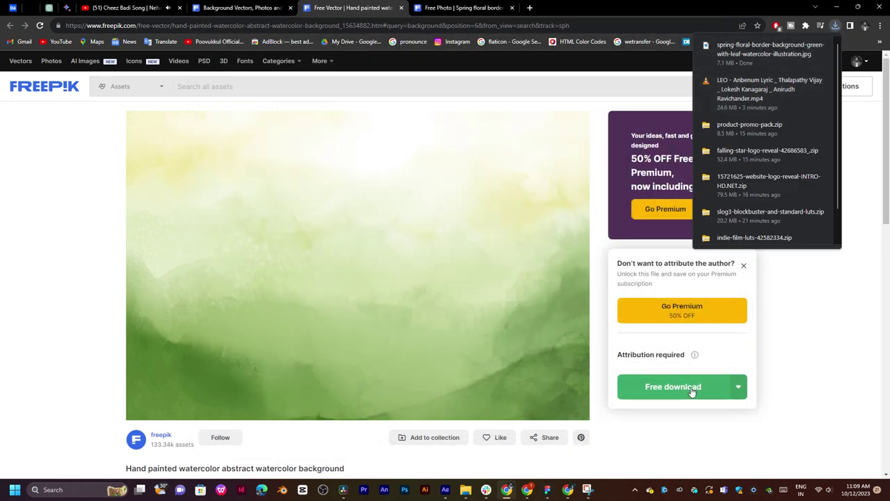
# Download and save the hand-painted watercolor background, and close the spring floral border page.
pyautogui.click(692, 391)
pyautogui.scroll(-3, 452, 244)
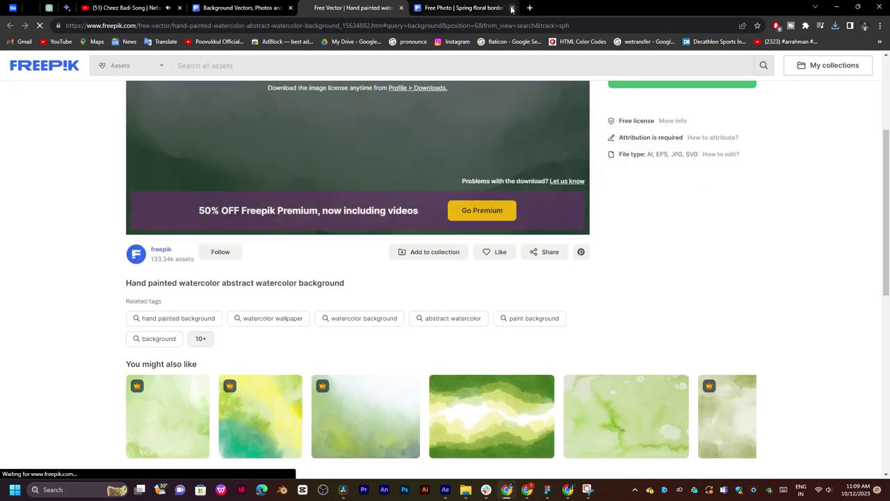
pyautogui.click(511, 8)
pyautogui.click(659, 414)
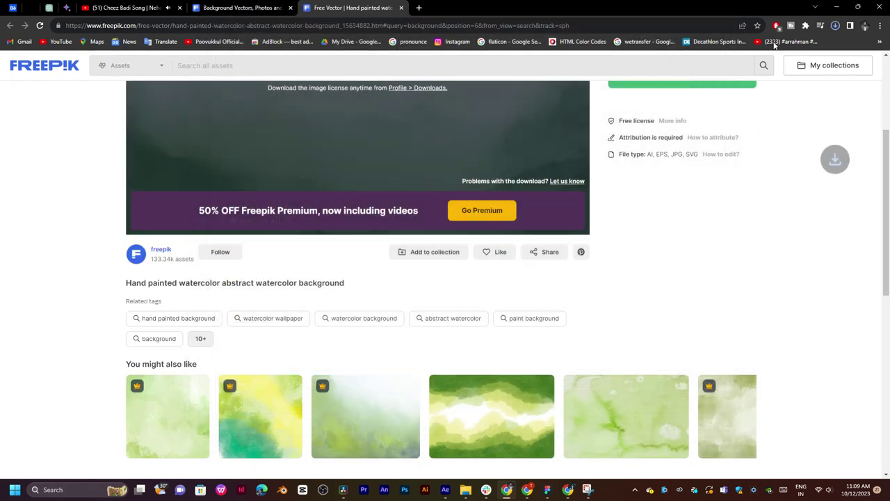
# Show the downloaded hand-painted watercolor zip in its folder and extract its contents there.
pyautogui.click(836, 26)
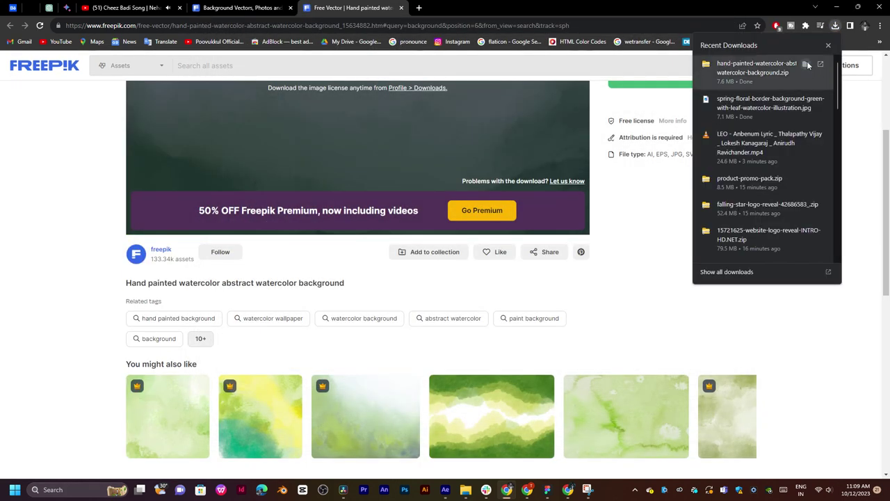
pyautogui.click(806, 64)
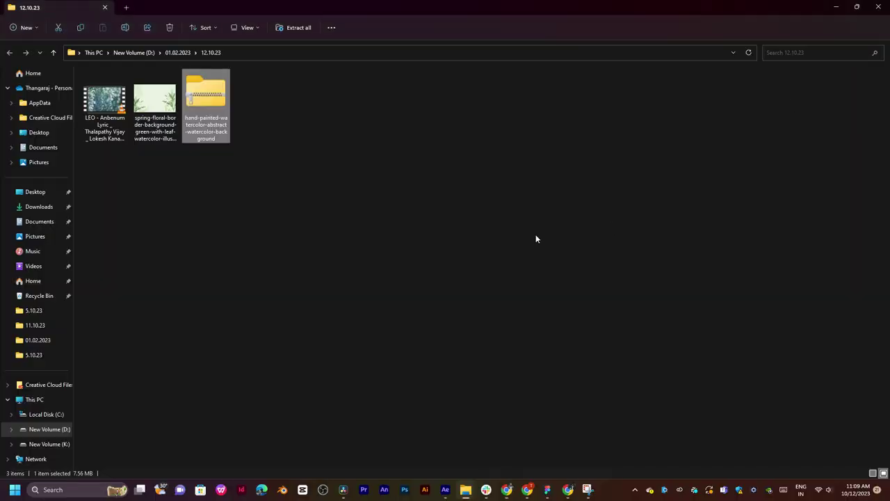
pyautogui.rightClick(196, 107)
pyautogui.moveTo(237, 300)
pyautogui.click(379, 346)
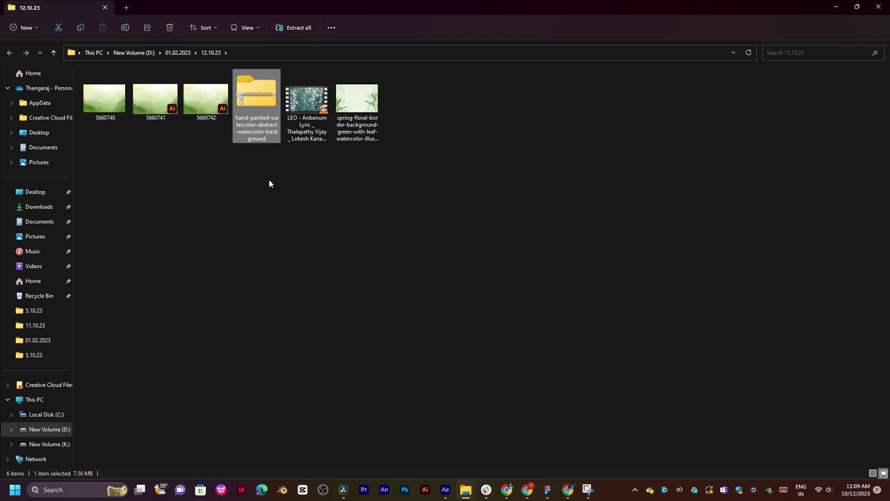
# Import 5660740.jpg and the spring floral border image from the folder into the After Effects project.
pyautogui.click(269, 180)
pyautogui.click(165, 107)
pyautogui.click(109, 99)
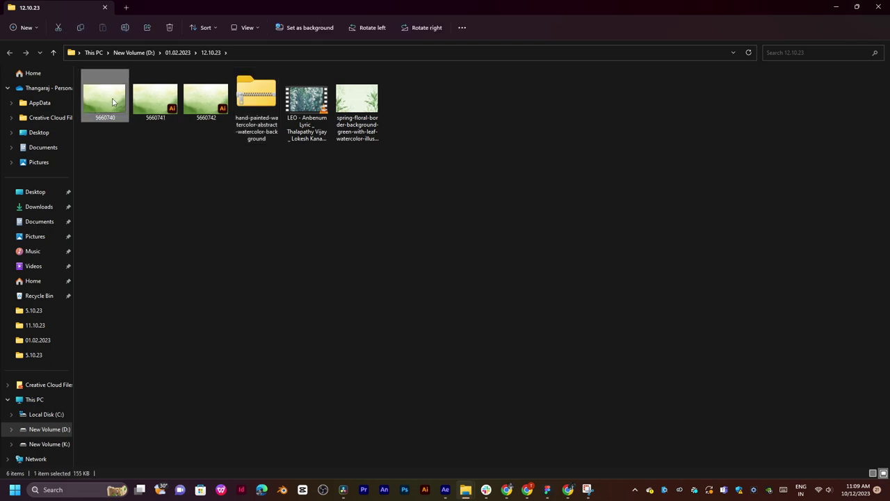
pyautogui.keyDown('ctrl'); pyautogui.click(356, 99); pyautogui.keyUp('ctrl')
pyautogui.moveTo(357, 100); pyautogui.dragTo(77, 189)
pyautogui.hotkey('alt', 'Tab')
pyautogui.hotkey('alt', 'Tab')
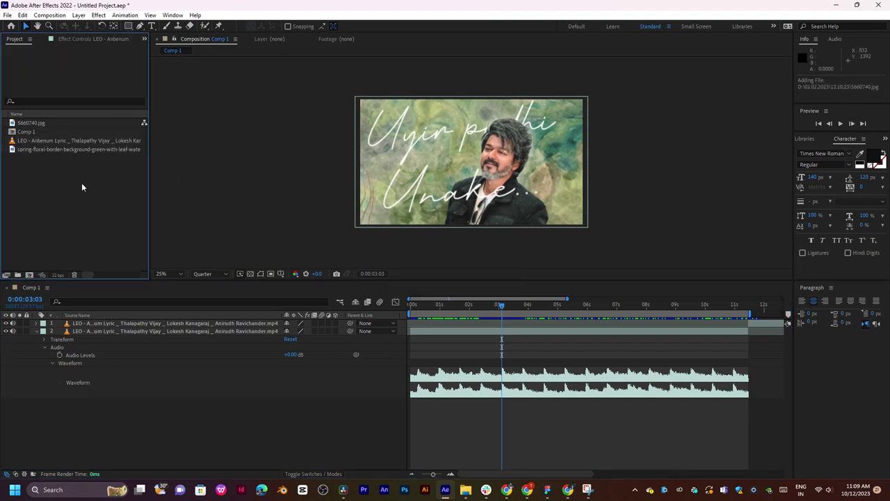
# Move the playhead to 0:00:00:16 and delete the upper of the two LEO clip layers.
pyautogui.moveTo(466, 306); pyautogui.dragTo(424, 323)
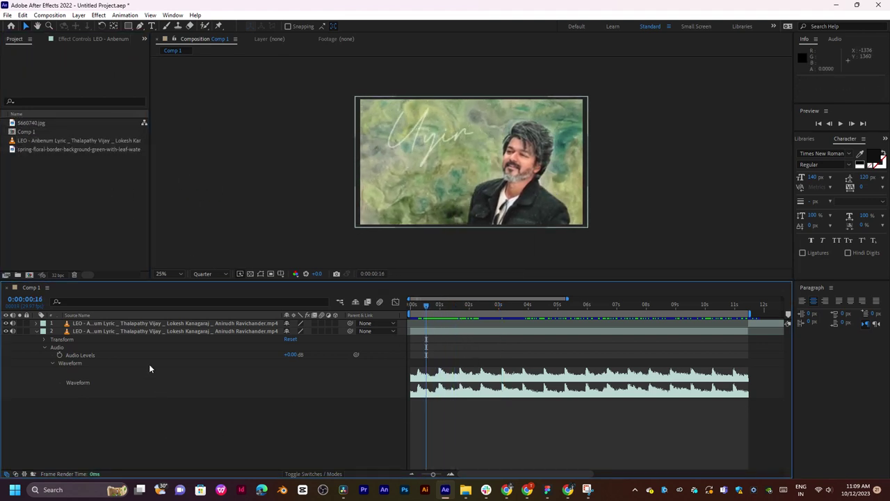
pyautogui.click(198, 323)
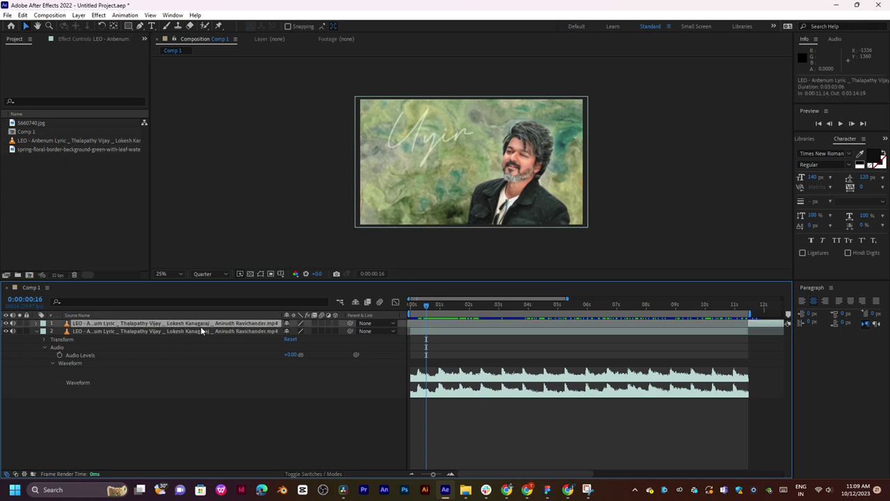
pyautogui.press('Delete')
# Create a white 1920 × 1080 px solid and place it beneath the LEO clip layer.
pyautogui.rightClick(220, 417)
pyautogui.moveTo(269, 303)
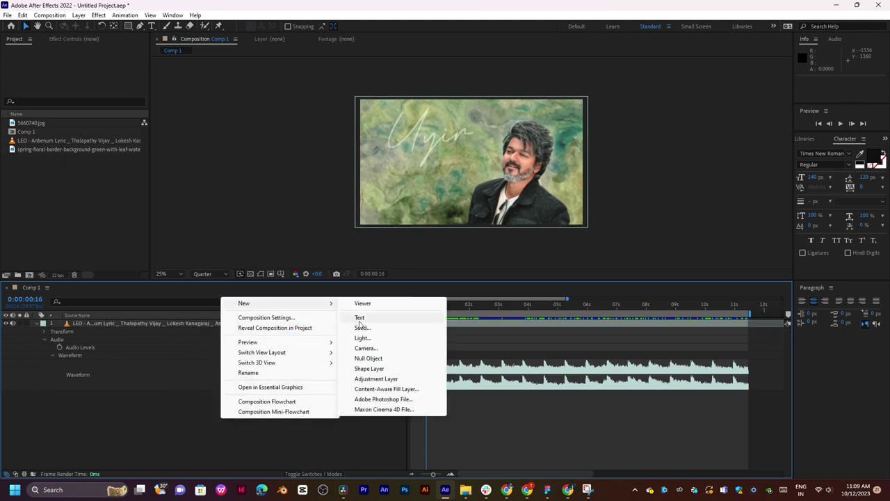
pyautogui.click(376, 328)
pyautogui.click(479, 324)
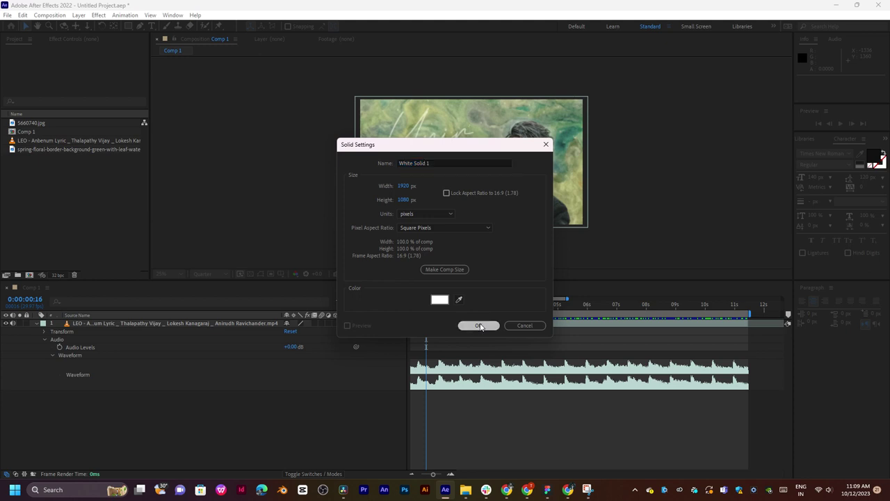
pyautogui.moveTo(143, 324); pyautogui.dragTo(183, 422)
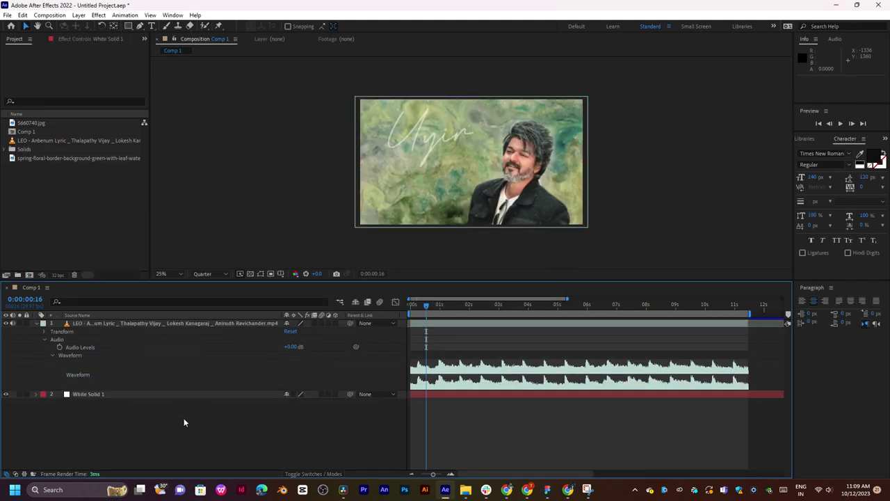
# Add the spring floral border image above the LEO clip at 0:00:00:14 and scale it to 40%.
pyautogui.moveTo(426, 310)
pyautogui.mouseDown()
pyautogui.moveTo(413, 307)
pyautogui.moveTo(425, 307)
pyautogui.mouseUp()
pyautogui.click(72, 323)
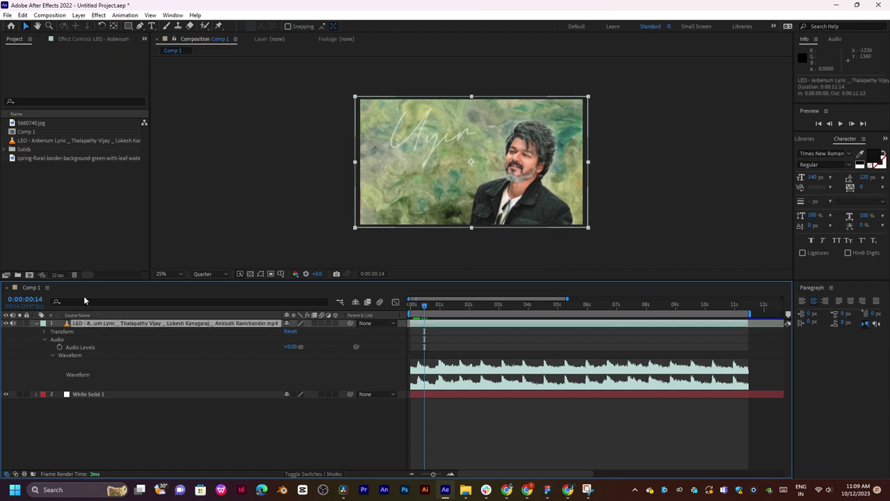
pyautogui.click(31, 124)
pyautogui.click(43, 158)
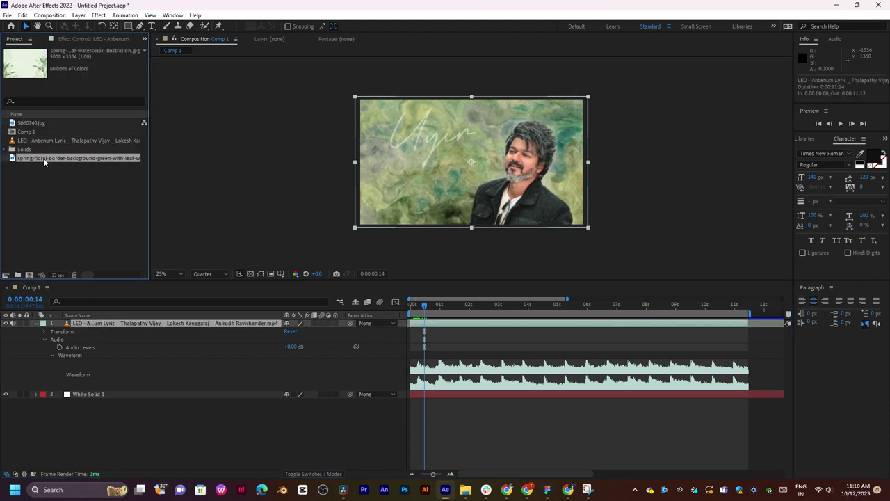
pyautogui.moveTo(42, 157); pyautogui.dragTo(125, 321)
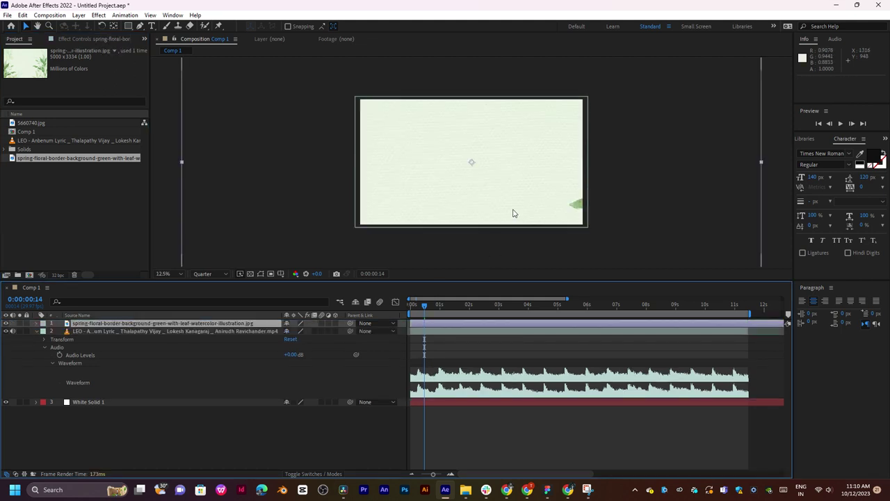
pyautogui.moveTo(614, 159); pyautogui.dragTo(530, 165)
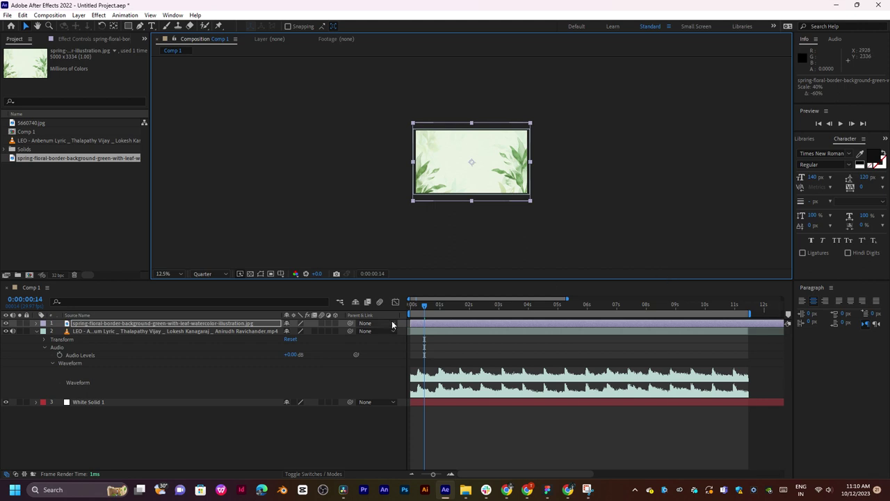
pyautogui.click(278, 425)
pyautogui.click(123, 323)
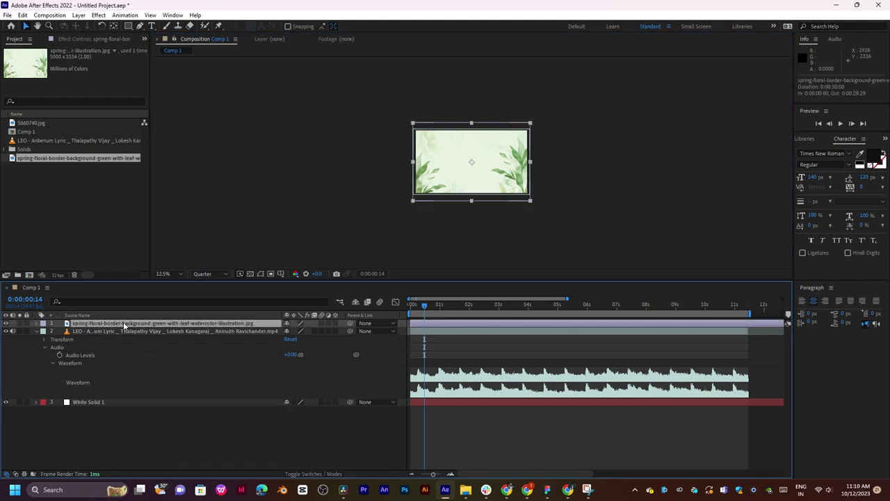
pyautogui.click(120, 331)
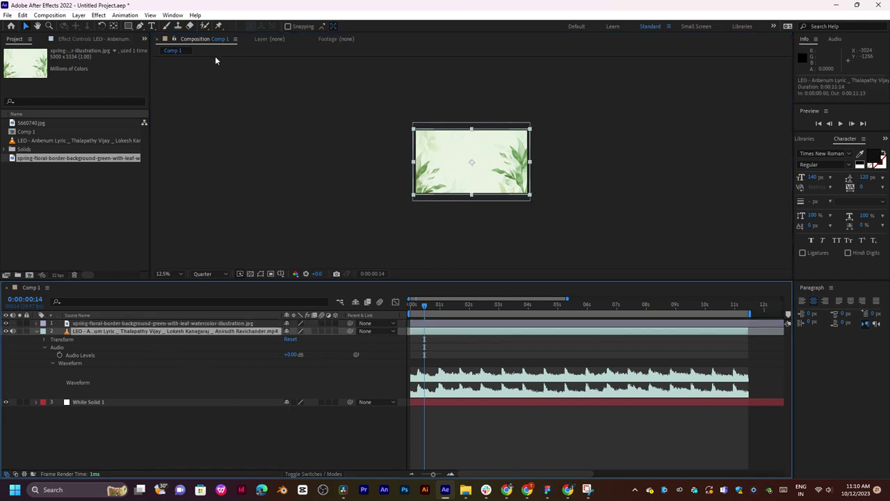
pyautogui.click(23, 474)
pyautogui.click(16, 474)
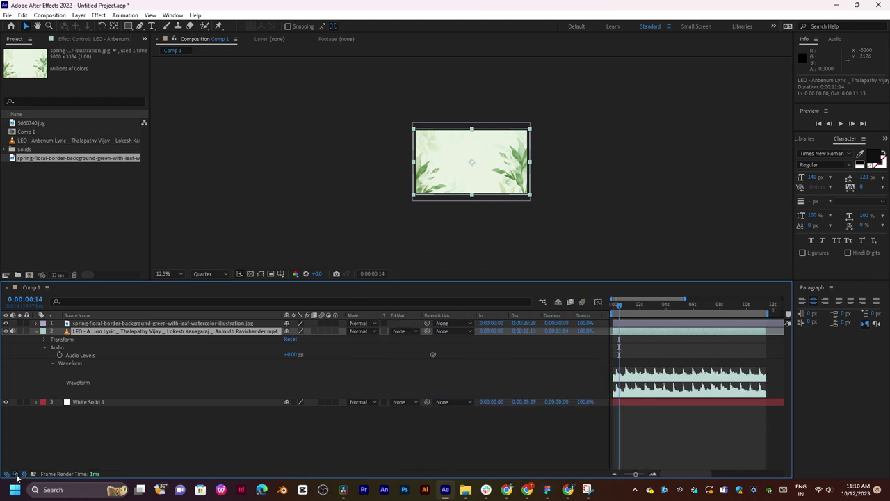
pyautogui.click(25, 473)
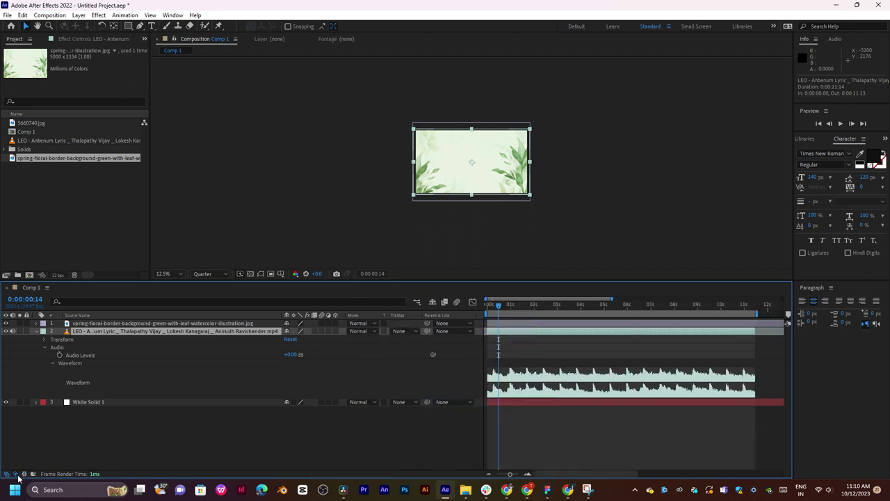
pyautogui.click(17, 474)
# Move the playhead to 0:00:01:29 and open a second composition viewer, with the first one at 25% magnification.
pyautogui.click(468, 306)
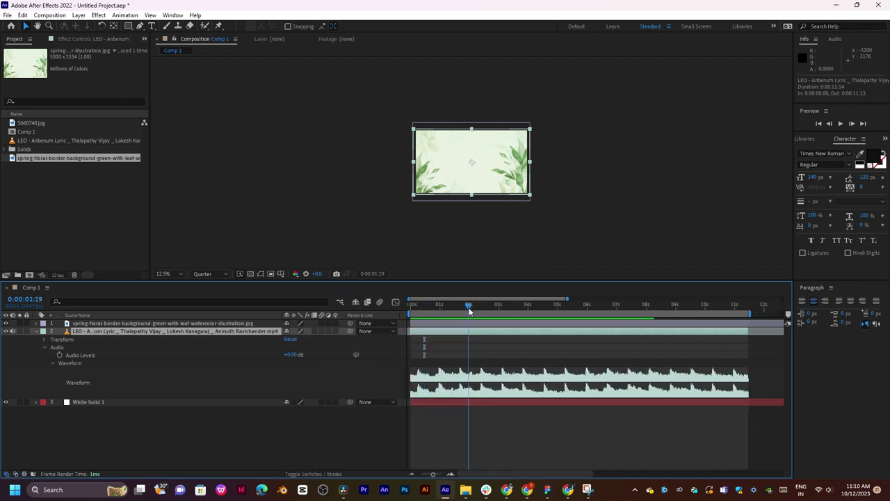
pyautogui.rightClick(549, 201)
pyautogui.moveTo(588, 206)
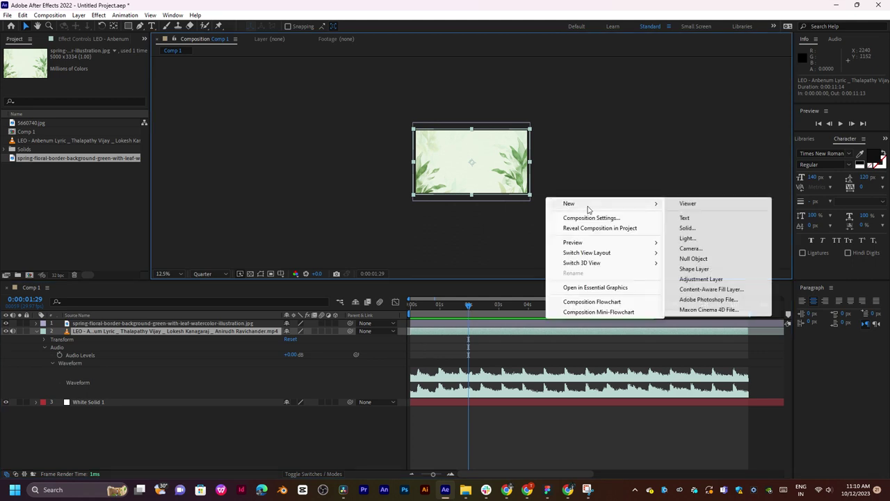
pyautogui.click(692, 204)
pyautogui.scroll(1, 312, 176)
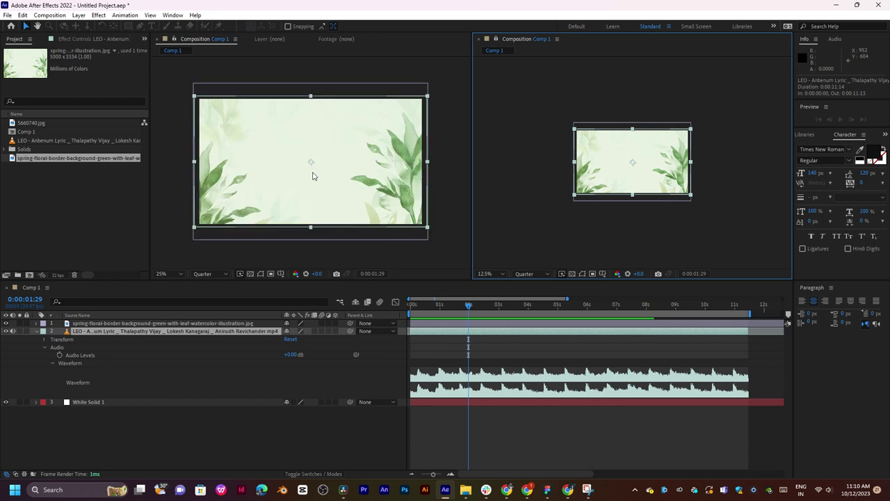
# Preview Comp 1 from 0:00:00:21 and set the system volume to 11.
pyautogui.moveTo(427, 304); pyautogui.dragTo(432, 323)
pyautogui.press('space')
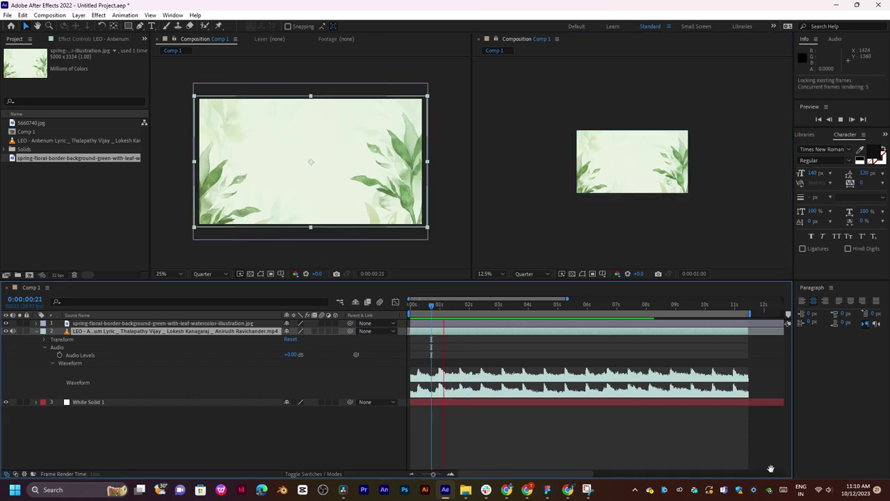
pyautogui.click(829, 490)
pyautogui.click(829, 491)
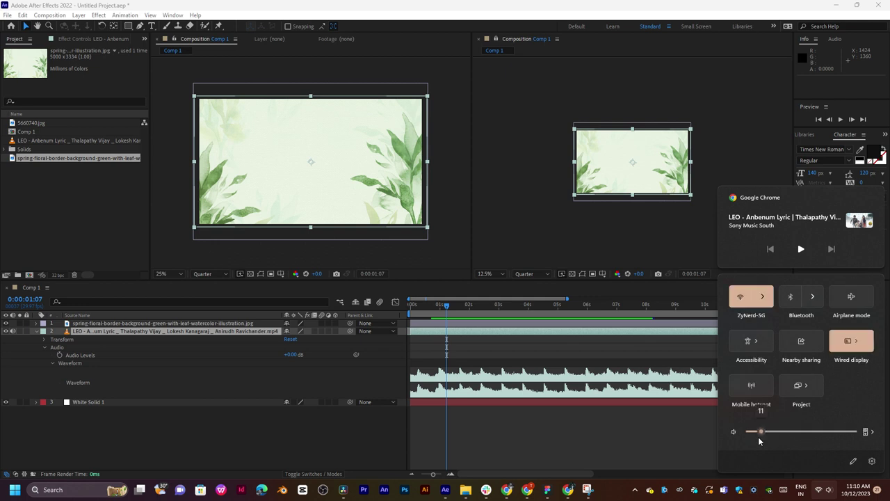
pyautogui.click(590, 449)
# Scrub the composition's opening up to 0:00:00:08, inspecting the floral background with the second viewer at 50% magnification.
pyautogui.moveTo(443, 308); pyautogui.dragTo(419, 322)
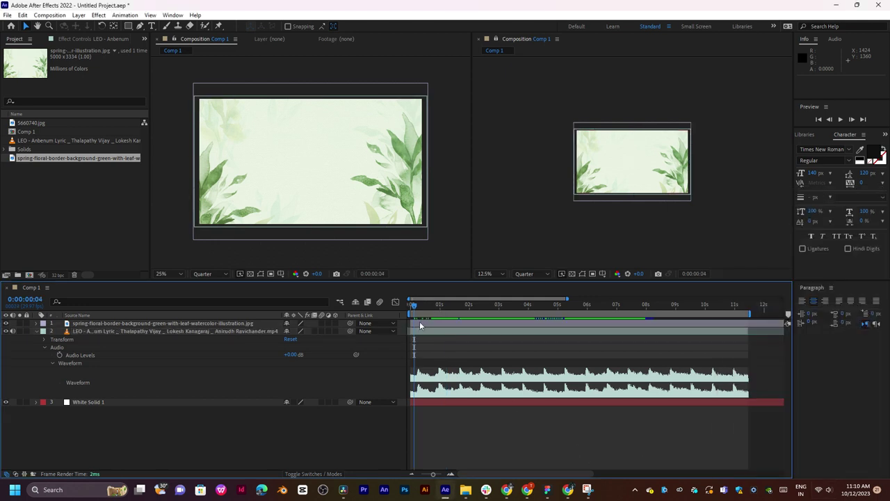
pyautogui.click(444, 305)
pyautogui.scroll(1, 636, 161)
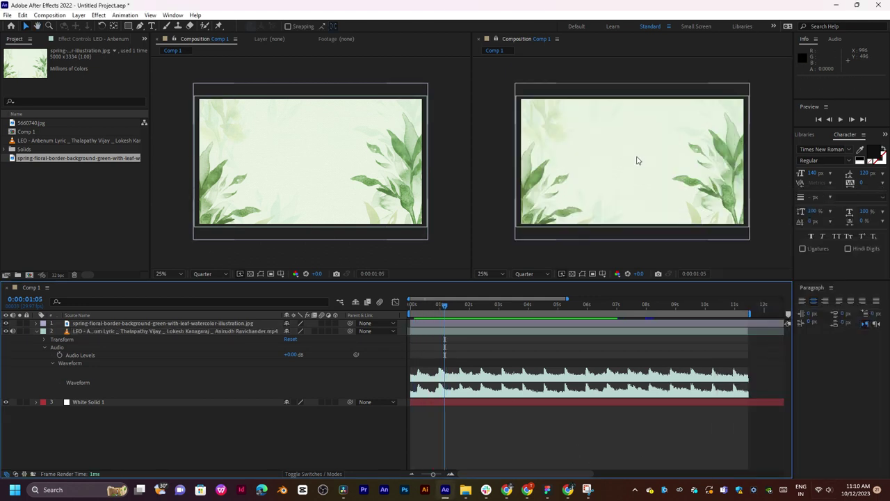
pyautogui.scroll(1, 636, 160)
pyautogui.press('Home')
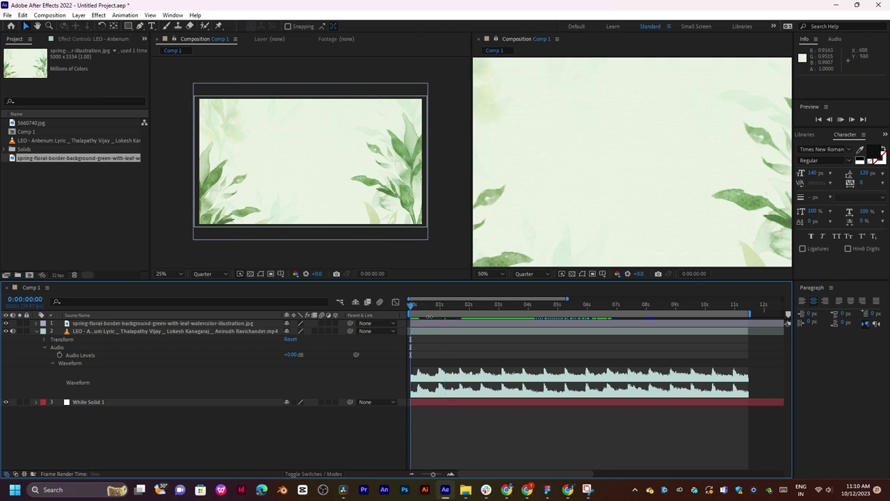
pyautogui.moveTo(420, 306); pyautogui.dragTo(419, 314)
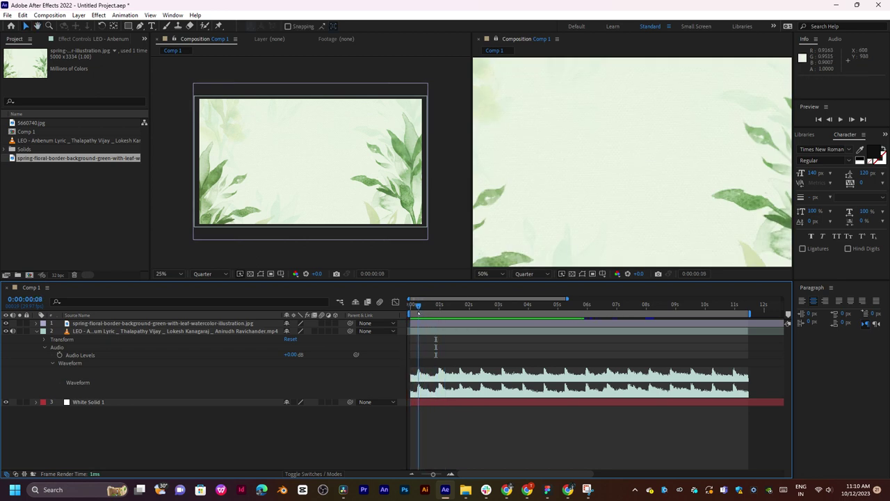
pyautogui.scroll(2, 289, 161)
pyautogui.scroll(-2, 274, 167)
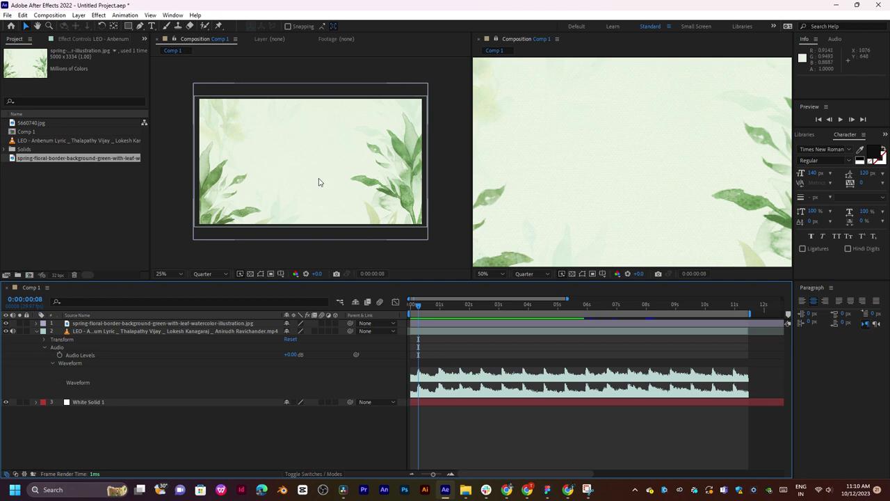
# Hide the spring floral border layer and move the playhead to the reference lyrics at 0:00:02:03, with the second viewer at 25%.
pyautogui.click(116, 321)
pyautogui.click(132, 408)
pyautogui.click(7, 324)
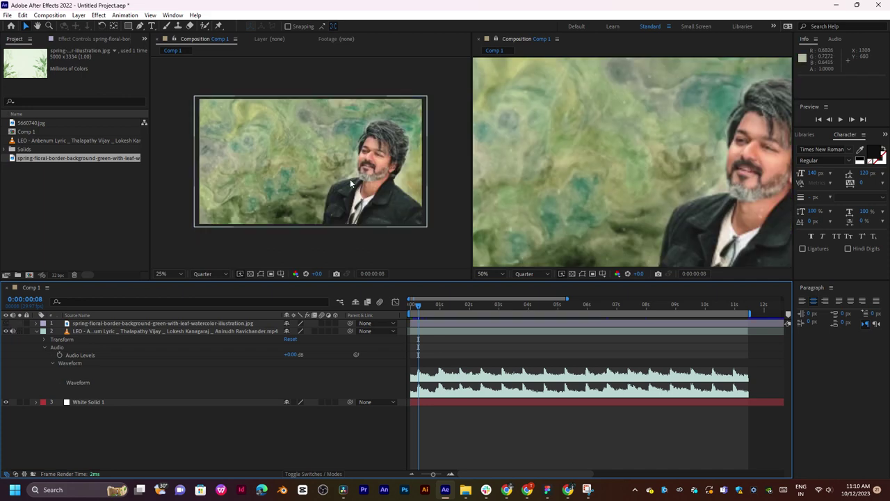
pyautogui.moveTo(420, 311); pyautogui.dragTo(464, 311)
pyautogui.scroll(-2, 613, 191)
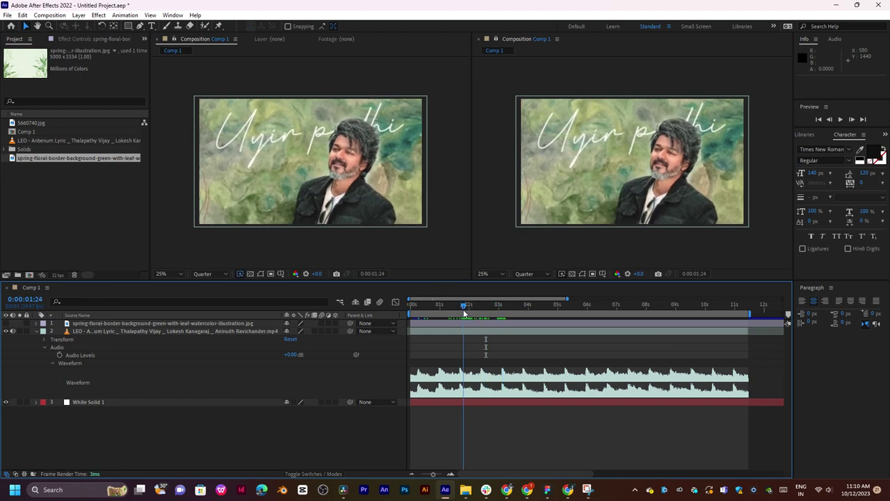
pyautogui.moveTo(464, 309); pyautogui.dragTo(471, 307)
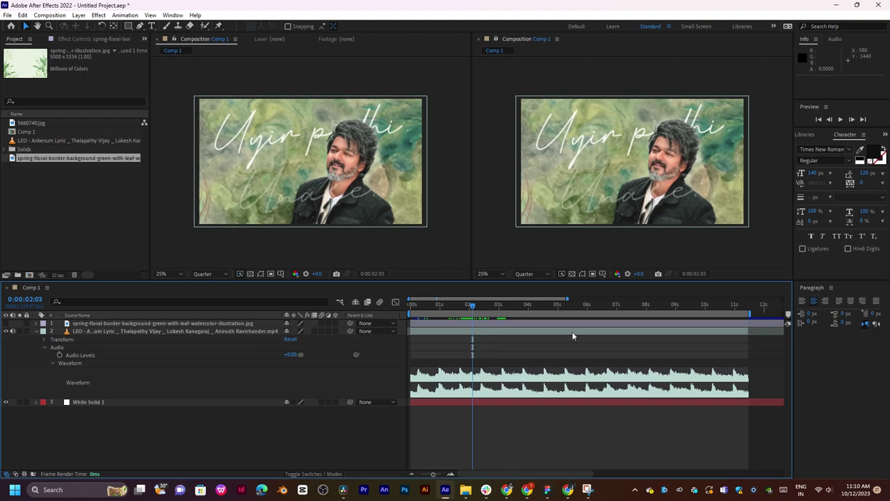
# Switch to Chrome, load the YouTube home page in a new tab and open the Anbenum lyric video in another tab.
pyautogui.click(509, 488)
pyautogui.click(125, 8)
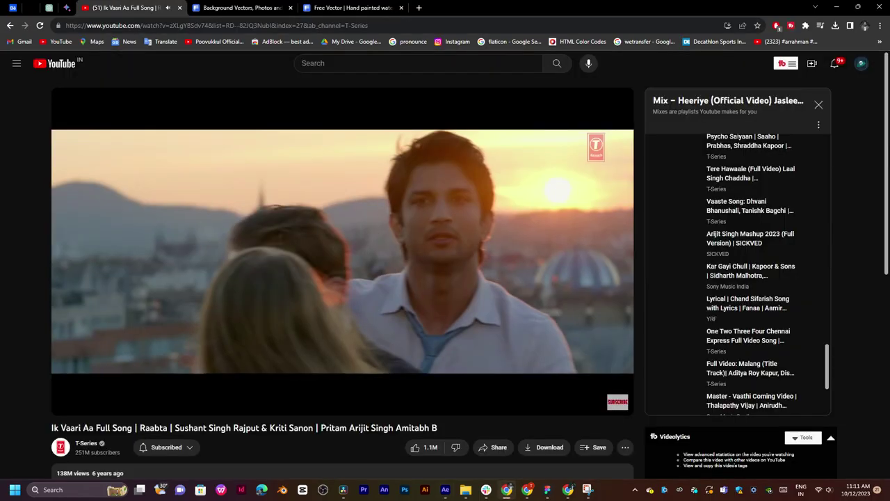
pyautogui.middleClick(71, 67)
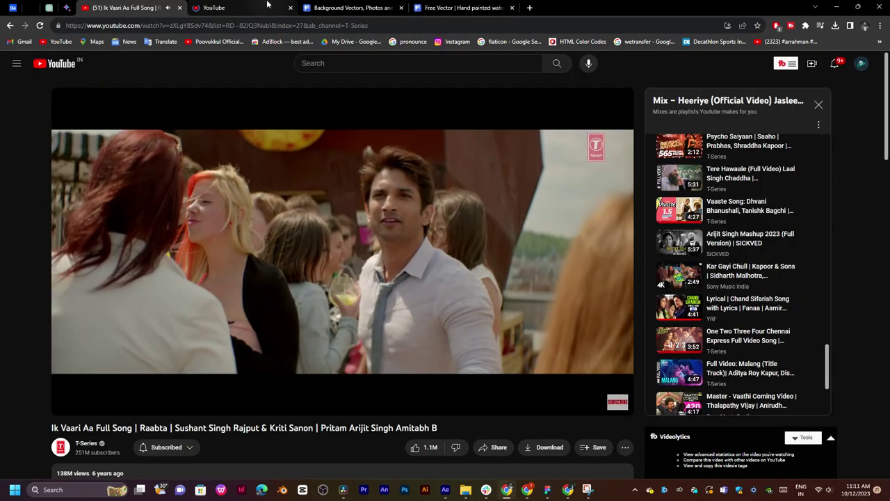
pyautogui.click(266, 6)
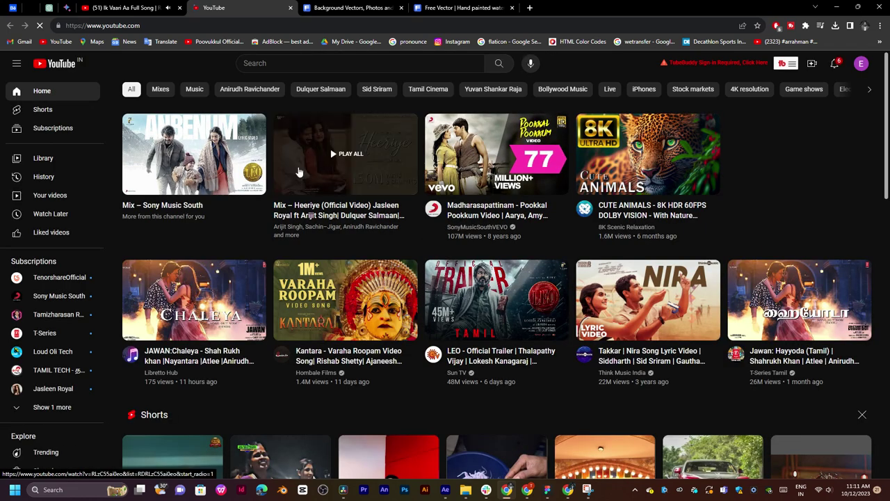
pyautogui.keyDown('ctrl'); pyautogui.click(214, 153); pyautogui.keyUp('ctrl')
pyautogui.hotkey('ctrl', 'Tab')
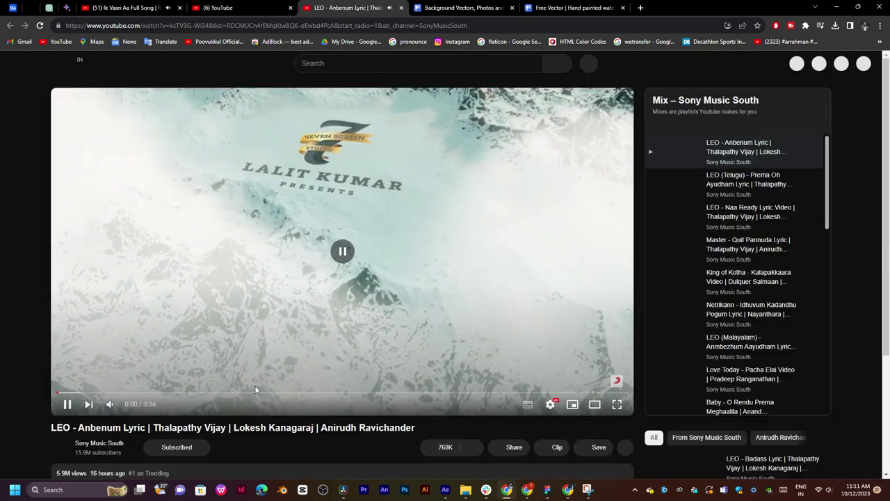
# Pause the video, copy its full title and search Google for that title in a new tab.
pyautogui.click(255, 390)
pyautogui.scroll(-2, 229, 357)
pyautogui.tripleClick(177, 286)
pyautogui.hotkey('ctrl', 'c')
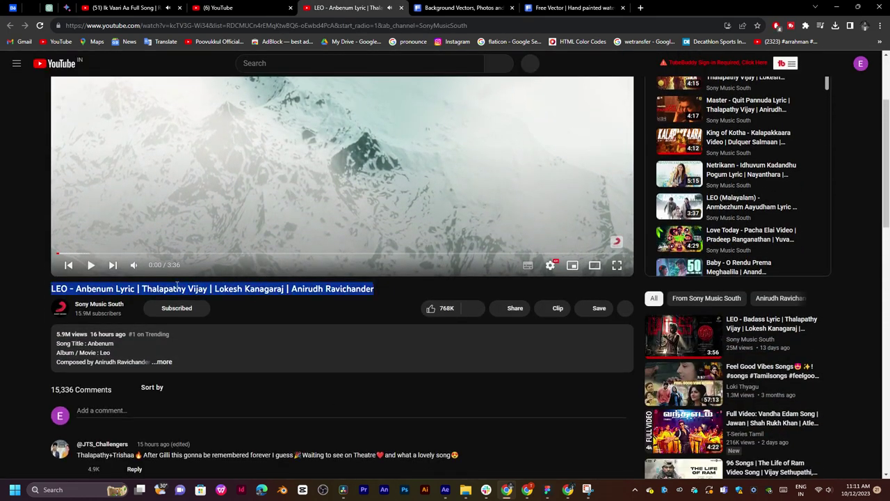
pyautogui.hotkey('ctrl', 't')
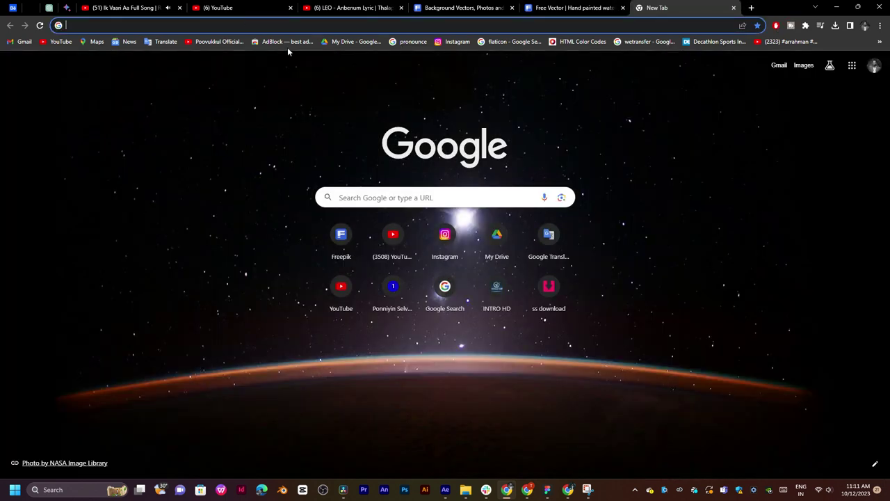
pyautogui.click(246, 25)
pyautogui.hotkey('ctrl', 'v')
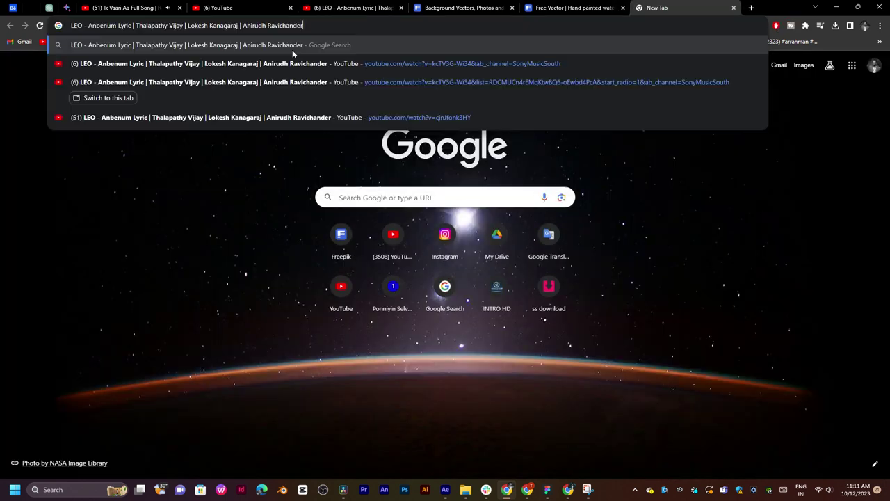
pyautogui.press('Return')
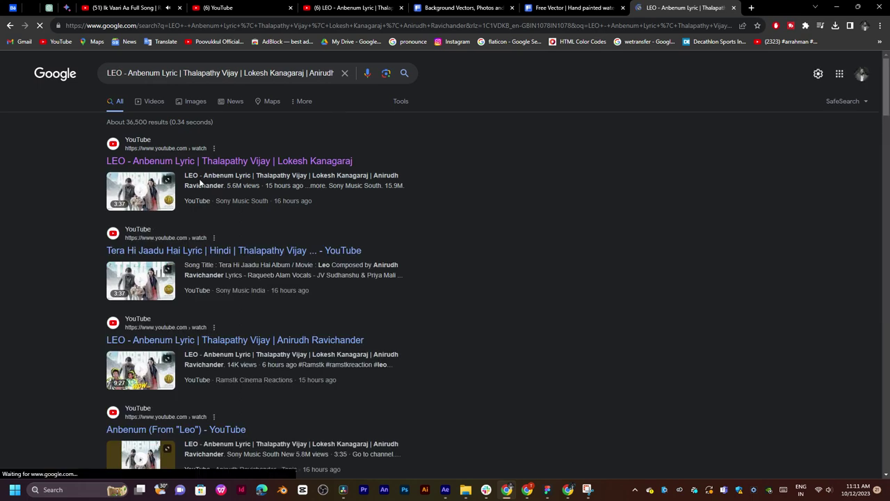
# Open the Reddit, iLyricsHub and SongLyricsPro search results for Anbenum in separate tabs.
pyautogui.scroll(-3, 185, 236)
pyautogui.scroll(-3, 192, 237)
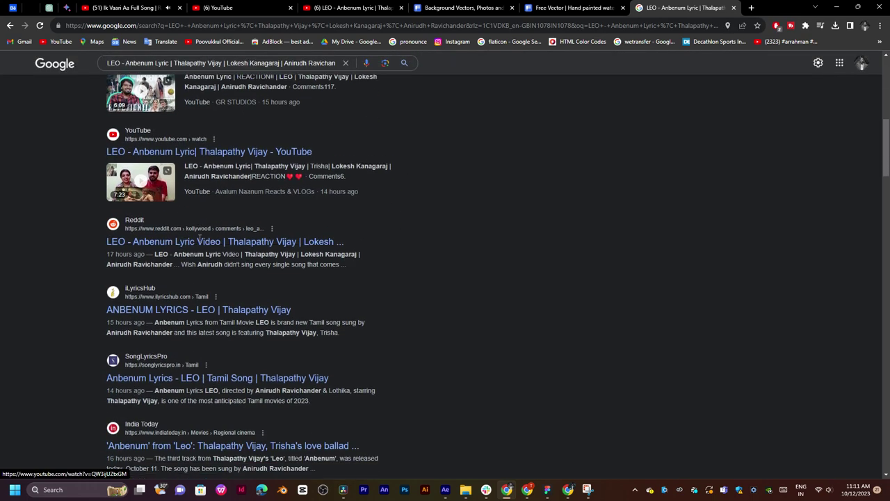
pyautogui.middleClick(188, 236)
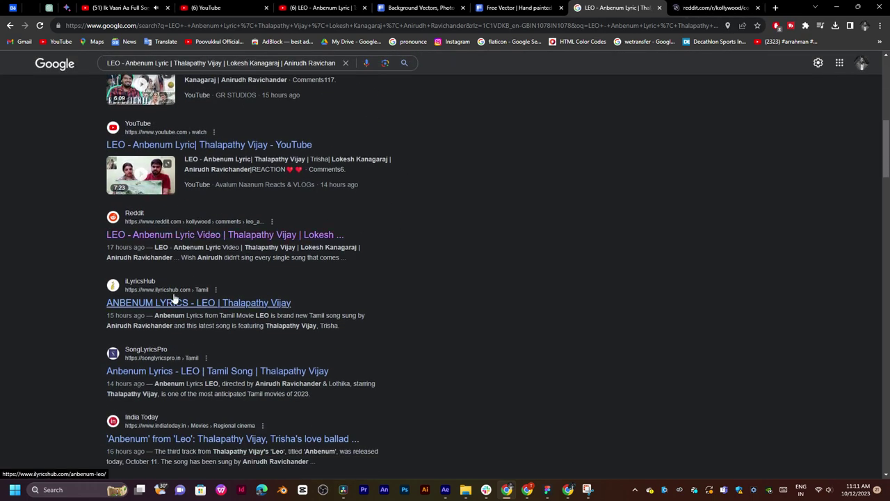
pyautogui.middleClick(175, 303)
pyautogui.middleClick(146, 371)
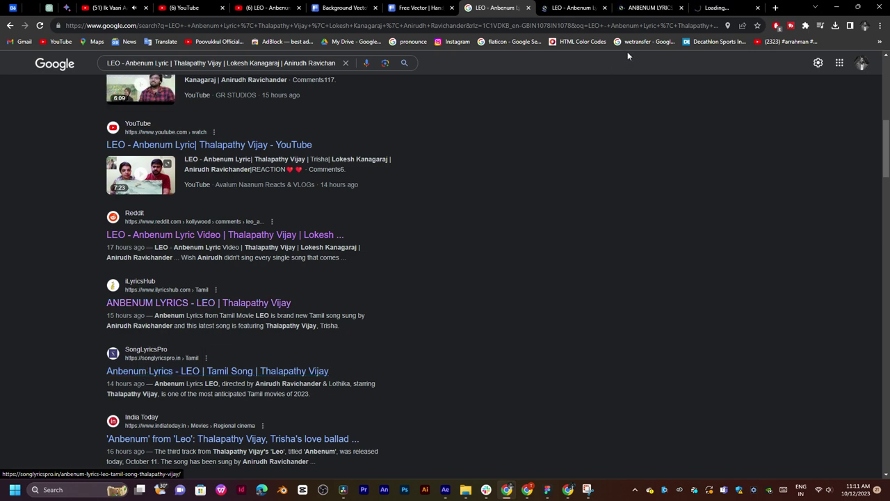
# Look through the Reddit thread for the song's lyrics and close its tab.
pyautogui.click(577, 7)
pyautogui.scroll(-5, 567, 222)
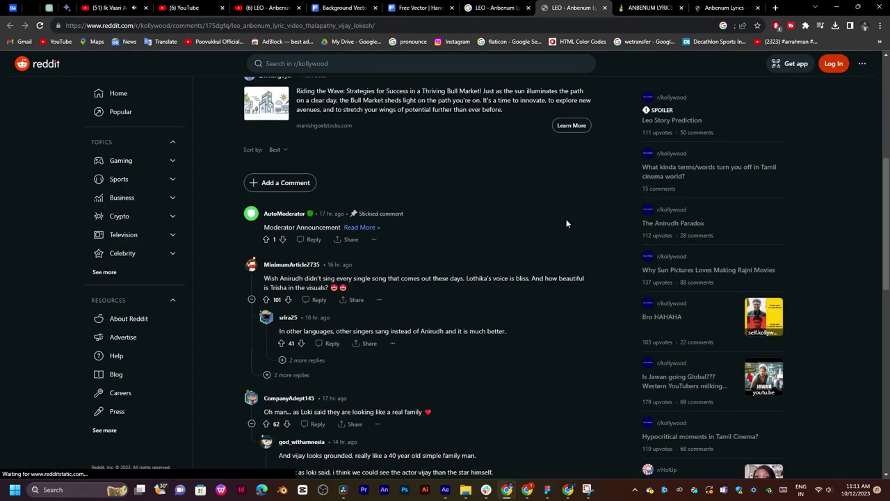
pyautogui.scroll(3, 566, 222)
pyautogui.hotkey('ctrl', 'w')
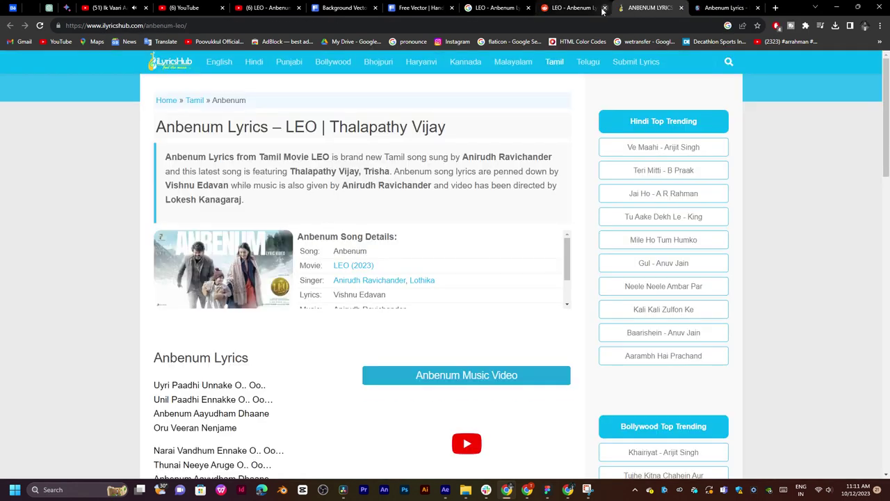
# Copy the words "Uyri Paadhi" from the first line of the Anbenum lyrics on iLyricsHub.
pyautogui.scroll(-4, 469, 257)
pyautogui.scroll(-3, 469, 258)
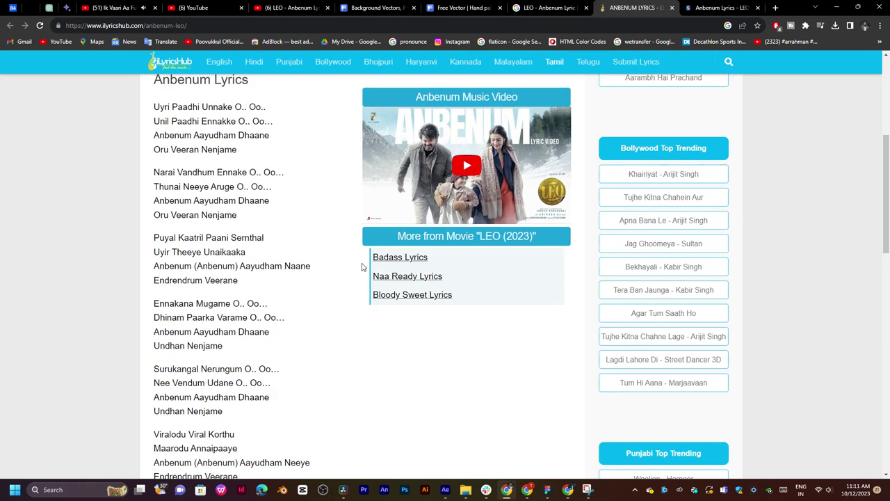
pyautogui.scroll(1, 290, 222)
pyautogui.moveTo(157, 200); pyautogui.dragTo(233, 197)
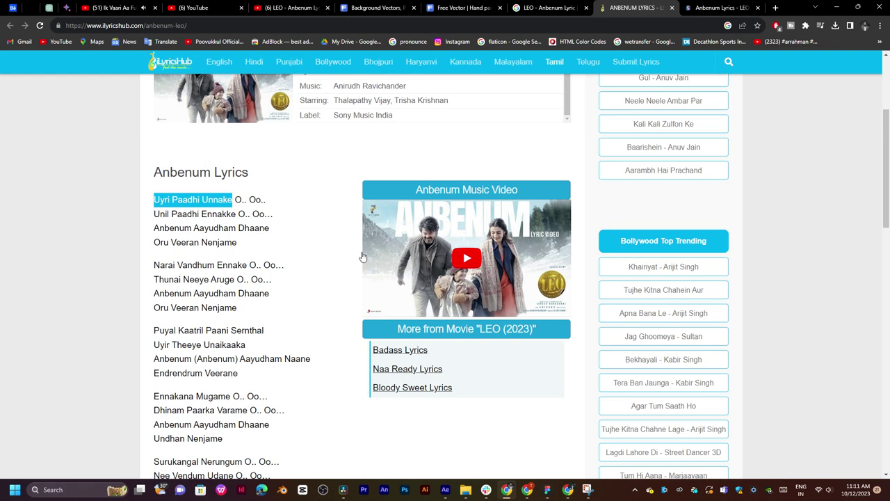
pyautogui.scroll(1, 209, 229)
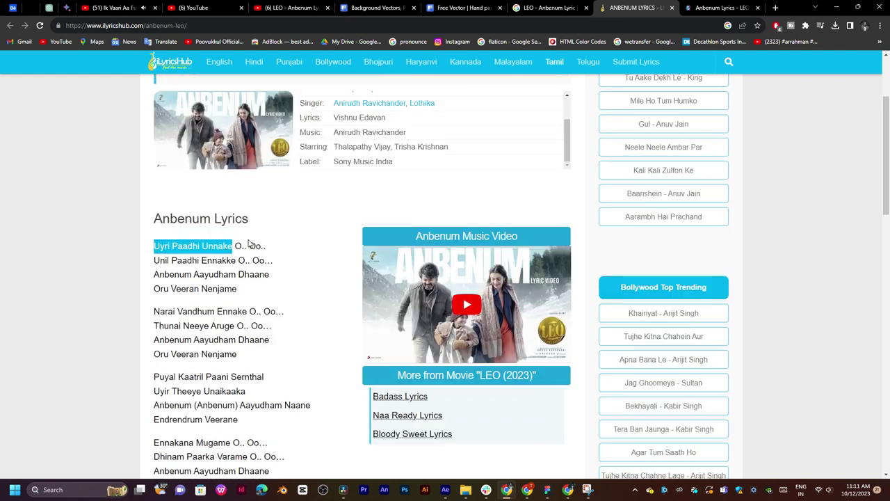
pyautogui.click(202, 247)
pyautogui.moveTo(153, 249)
pyautogui.mouseDown()
pyautogui.moveTo(198, 245)
pyautogui.moveTo(157, 247)
pyautogui.mouseUp()
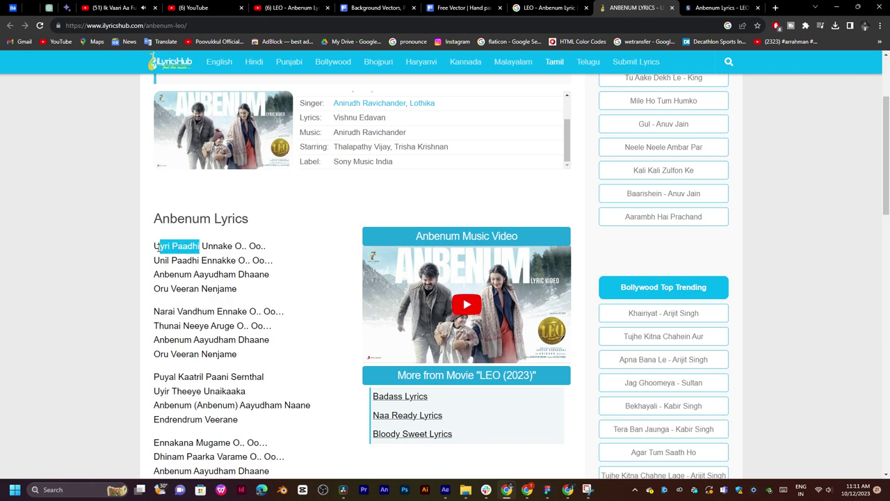
pyautogui.click(158, 247)
# Switch to After Effects, create a text layer over the LEO clip with the copied lyric text and select all of its text.
pyautogui.click(445, 490)
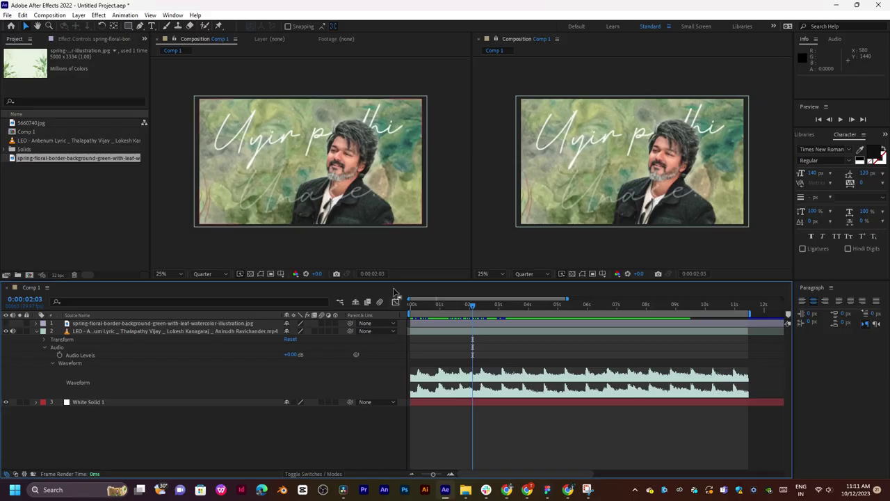
pyautogui.rightClick(136, 418)
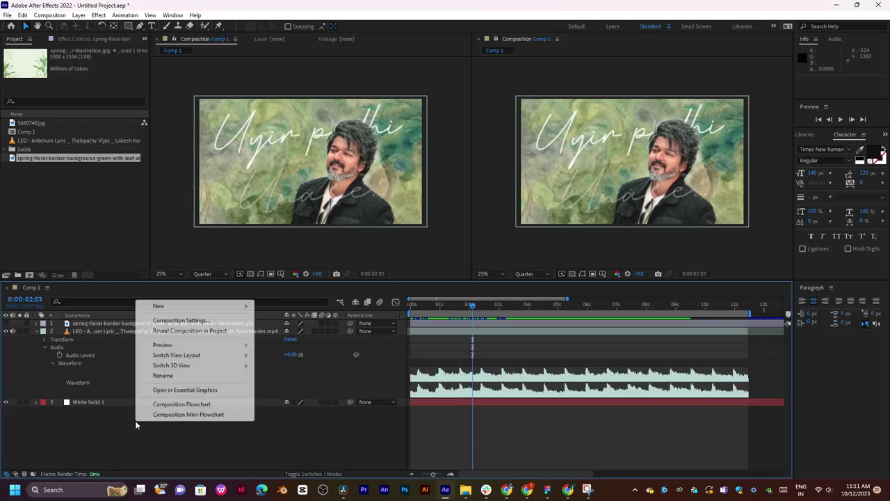
pyautogui.click(94, 195)
pyautogui.click(151, 26)
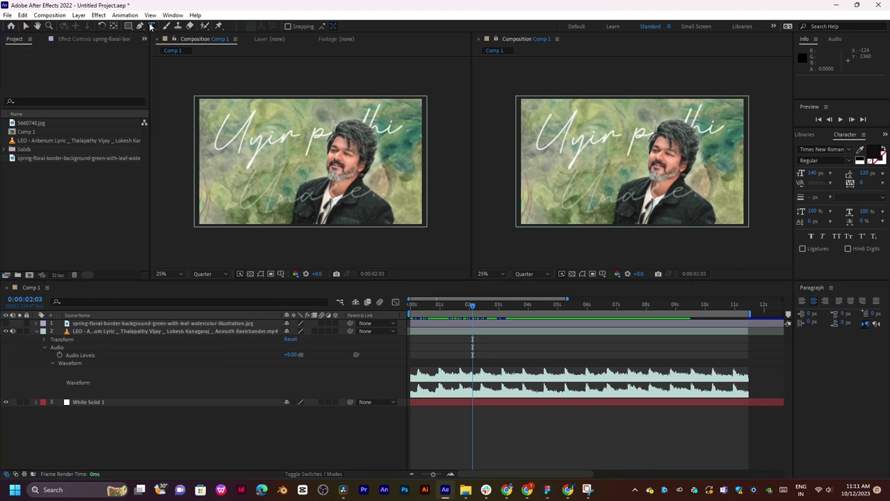
pyautogui.click(271, 139)
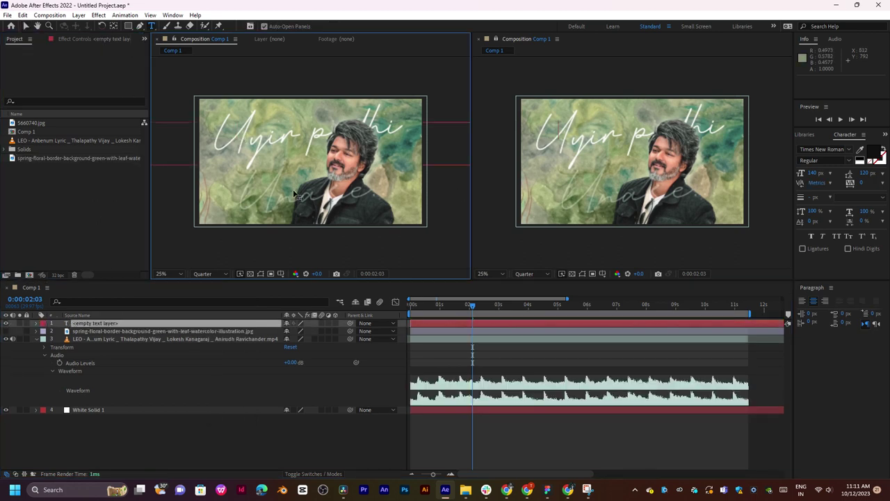
pyautogui.write('Uyri Paadhi Read Full Lyrics at iLyricsHub: https://www.ilyricshub.com/anbenum-leo/')
pyautogui.hotkey('ctrl', 'a')
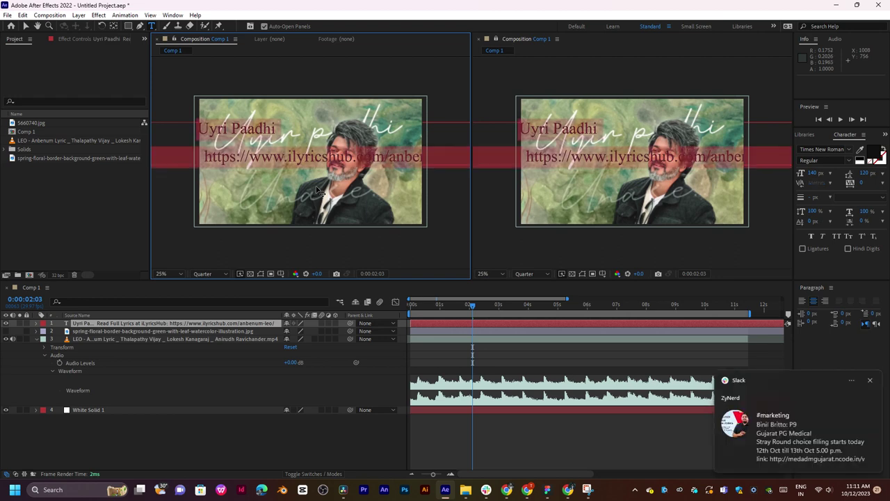
# Switch to the iLyricsHub page in the browser and reselect "Uyri Paadhi" in the first line of the Anbenum lyrics.
pyautogui.click(506, 489)
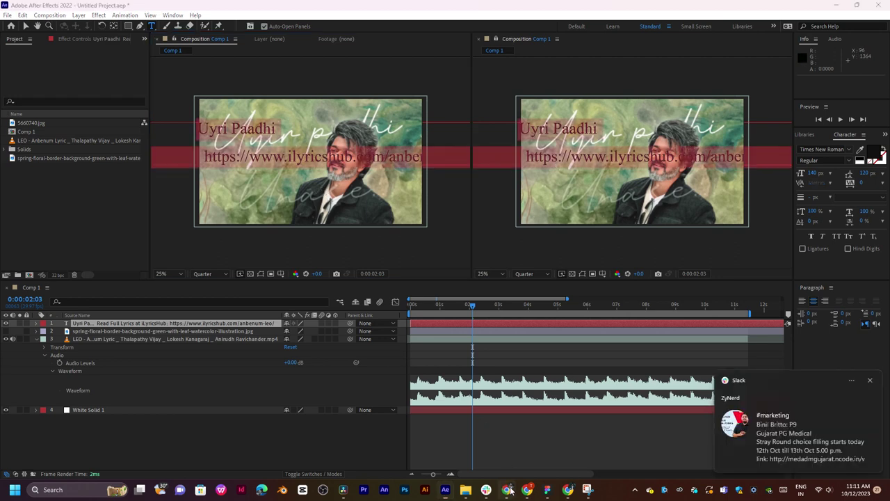
pyautogui.tripleClick(185, 246)
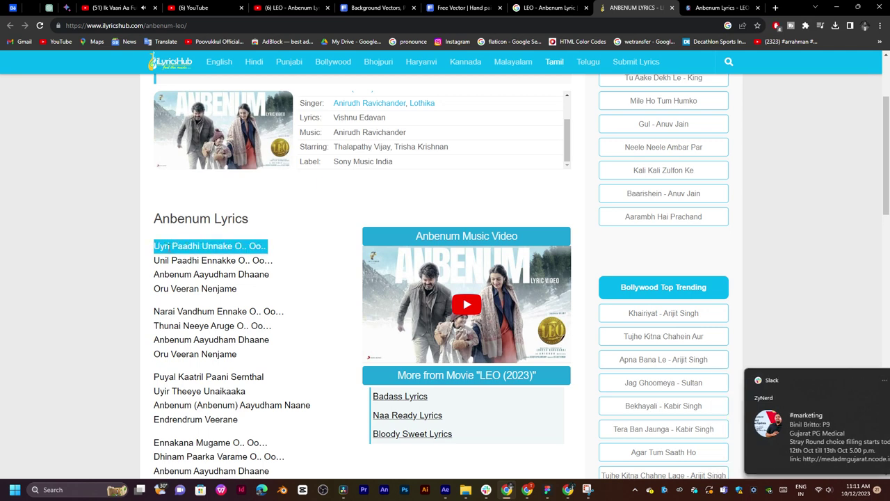
pyautogui.moveTo(154, 246); pyautogui.dragTo(201, 246)
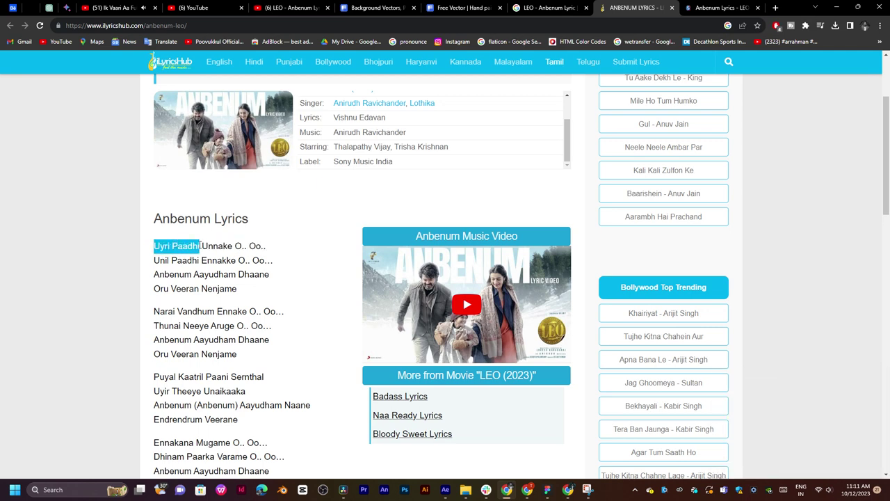
pyautogui.click(188, 246)
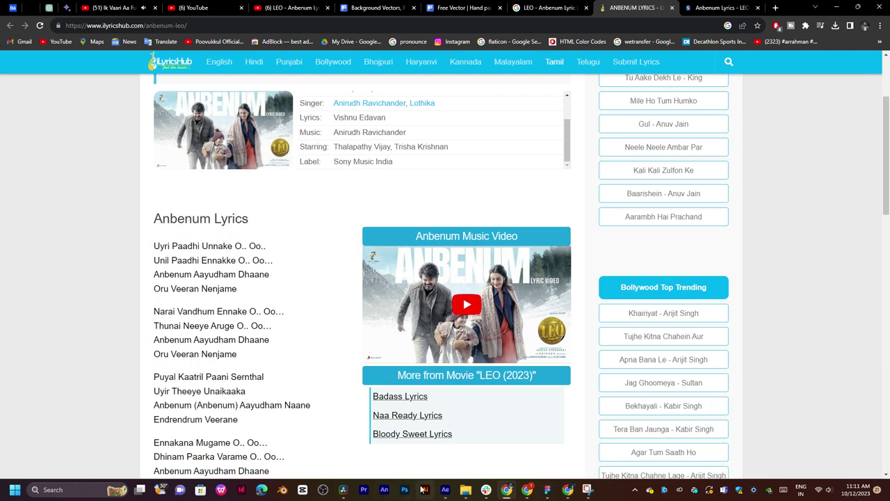
# Return to After Effects, try pasting the copied text over the whole text layer, and undo the replacement.
pyautogui.click(445, 489)
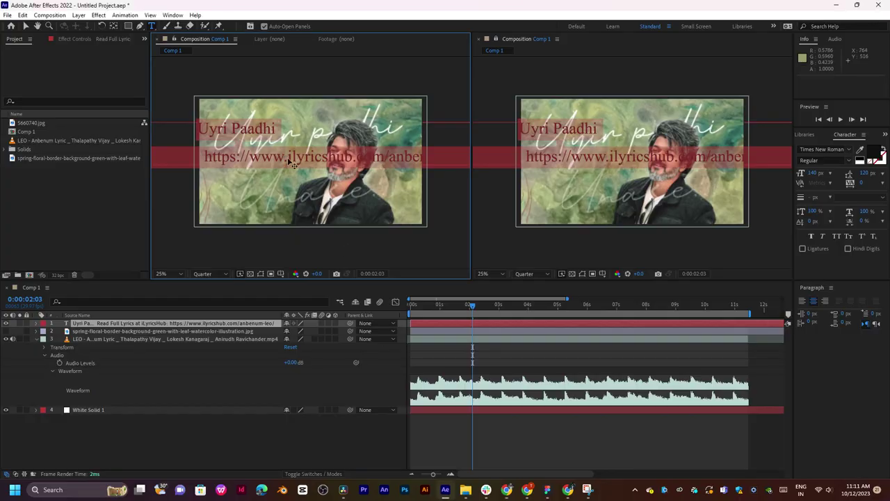
pyautogui.write('Read Full Lyrics at iLyricsHub: https://www.ilyricshub.com/anbenum-leo/')
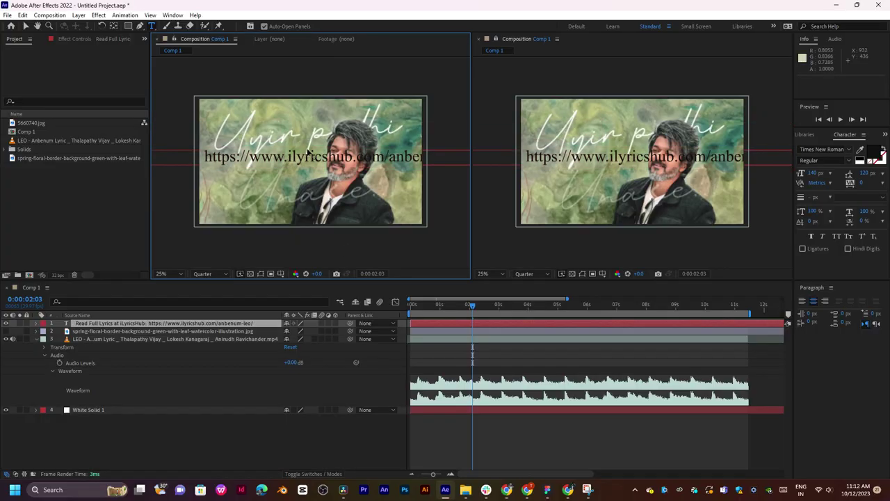
pyautogui.tripleClick(309, 152)
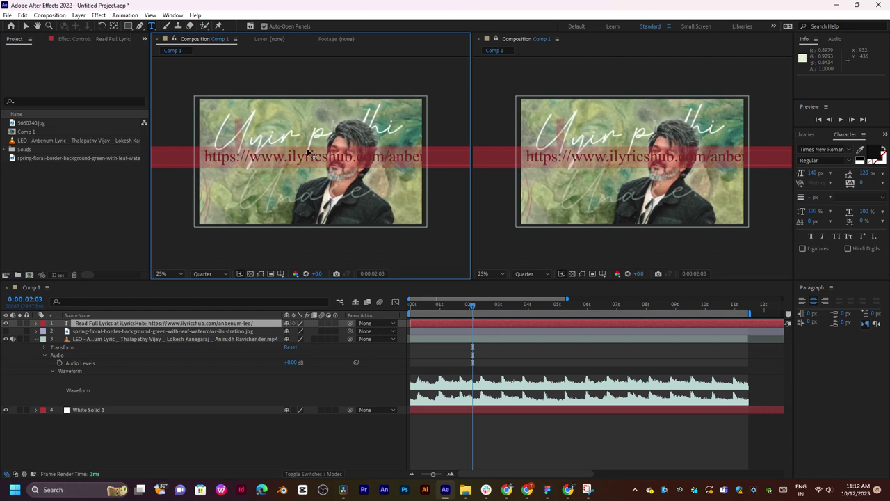
pyautogui.hotkey('ctrl', 'z')
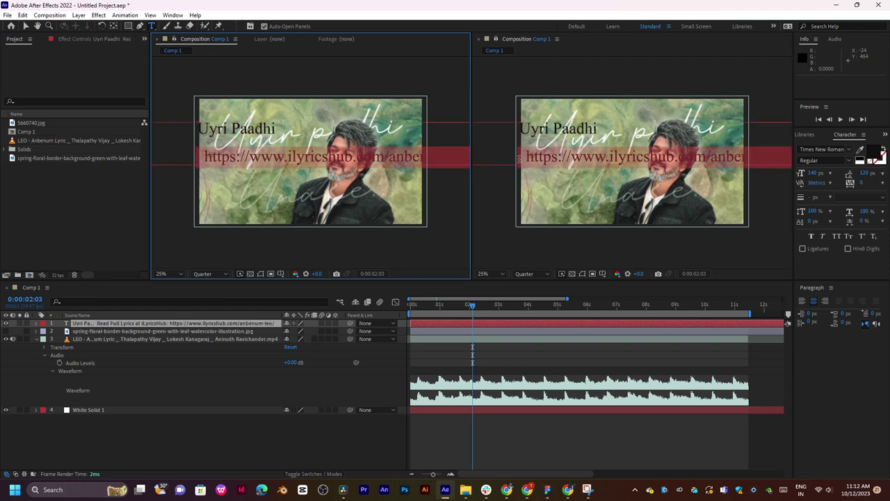
# Delete the pasted iLyricsHub credit and web address from the text layer, keeping only "Uyri Paadhi".
pyautogui.press('BackSpace')
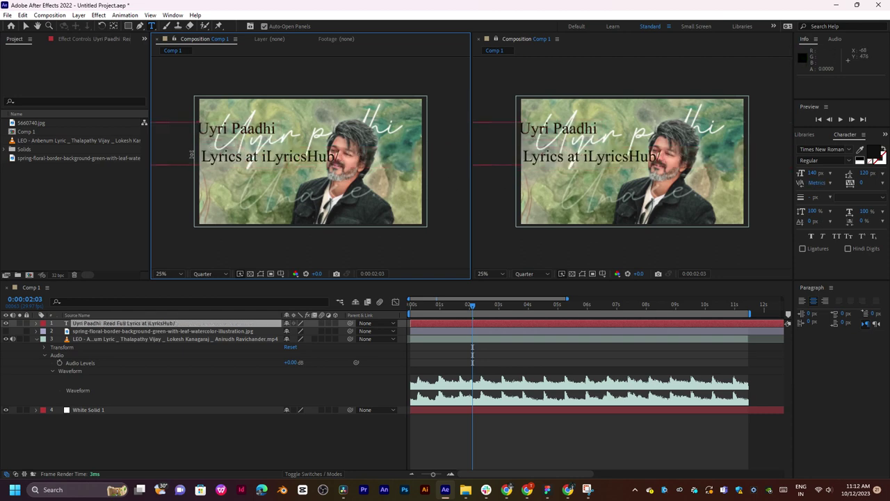
pyautogui.moveTo(201, 158); pyautogui.dragTo(429, 169)
pyautogui.press('BackSpace')
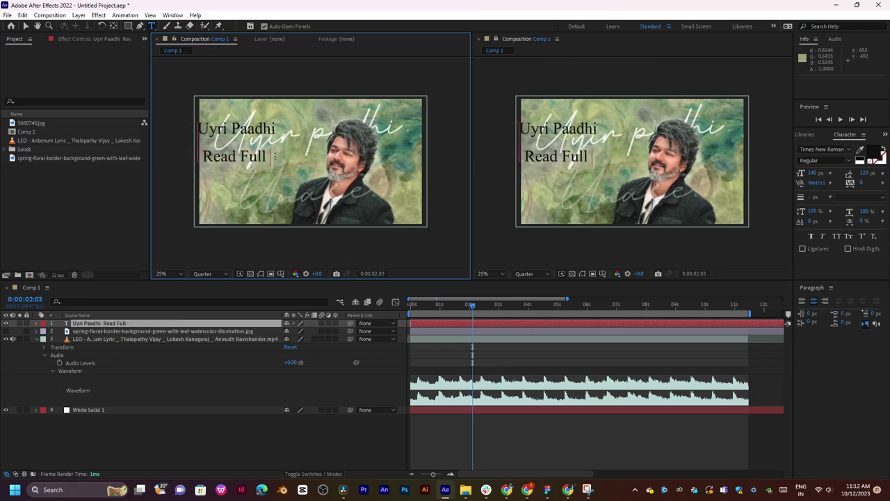
pyautogui.moveTo(272, 155); pyautogui.dragTo(179, 157)
pyautogui.write('R')
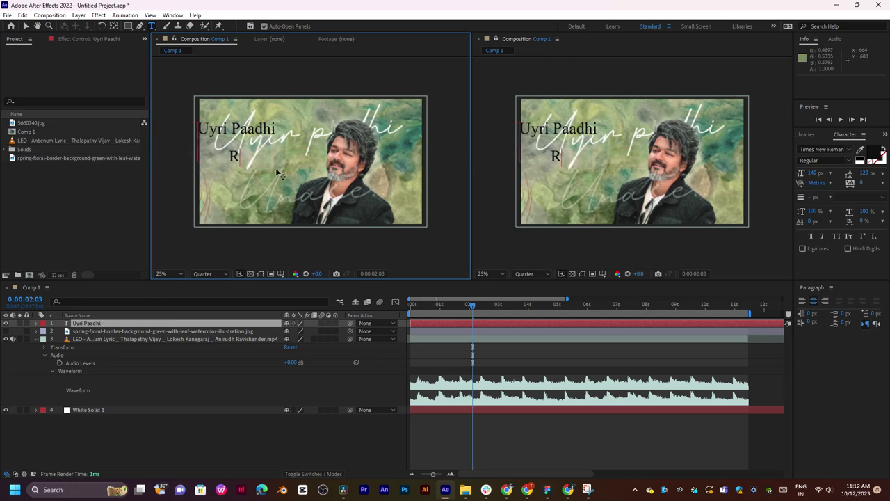
pyautogui.press('BackSpace')
pyautogui.press('BackSpace')
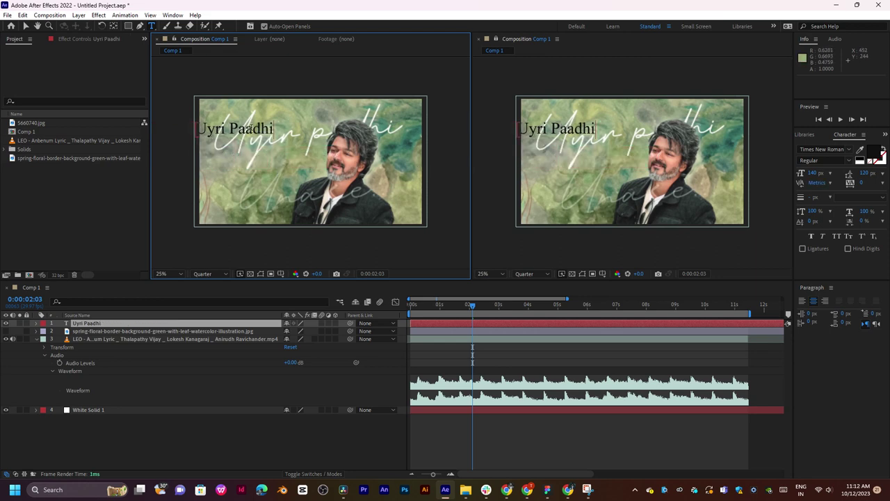
# Scale the "Uyri Paadhi" text layer to about 153% and position it over the large lyric in the clip's upper middle.
pyautogui.click(202, 338)
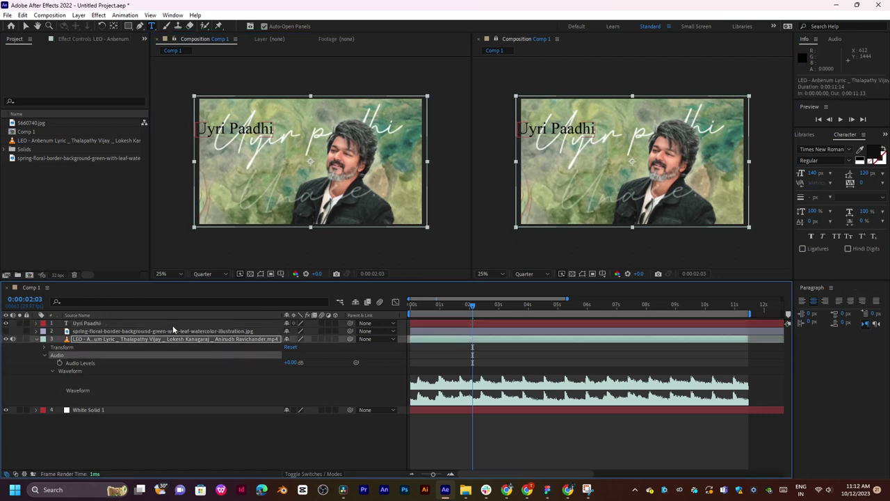
pyautogui.click(171, 323)
pyautogui.press('v')
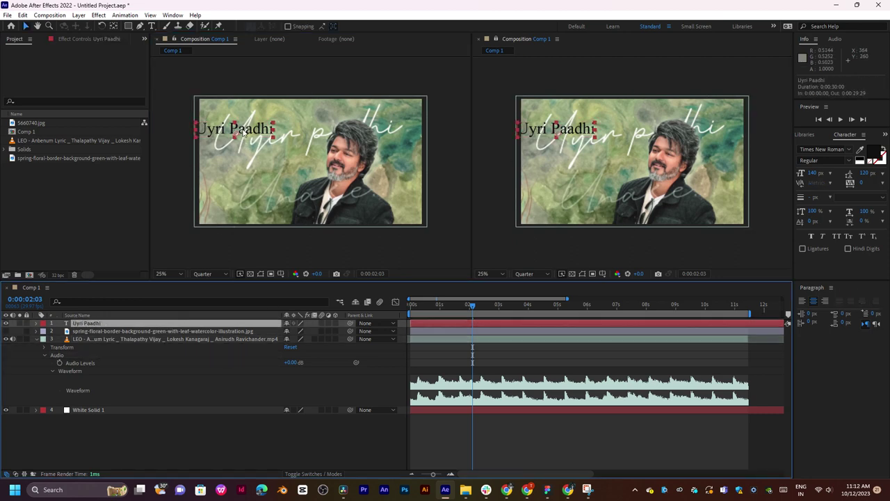
pyautogui.moveTo(248, 144); pyautogui.dragTo(340, 146)
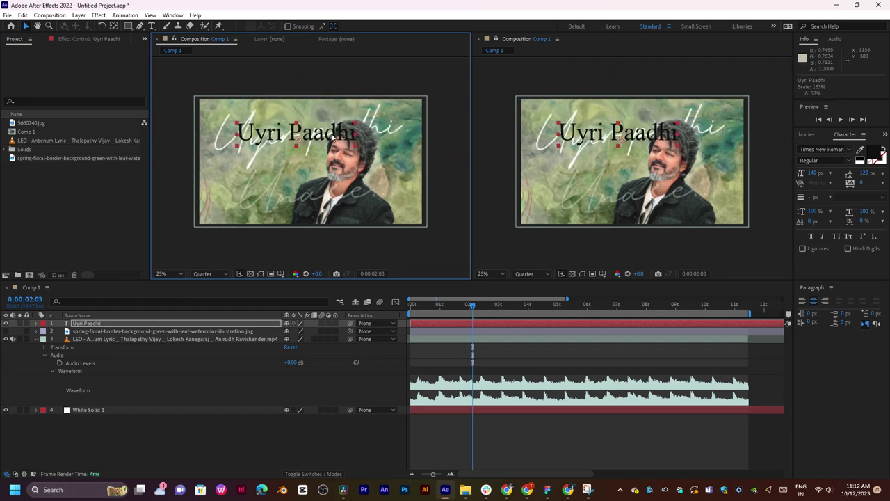
# Select all of the "Uyri Paadhi" text and try the Tooth Bunny and violante fonts on it.
pyautogui.doubleClick(337, 141)
pyautogui.click(849, 148)
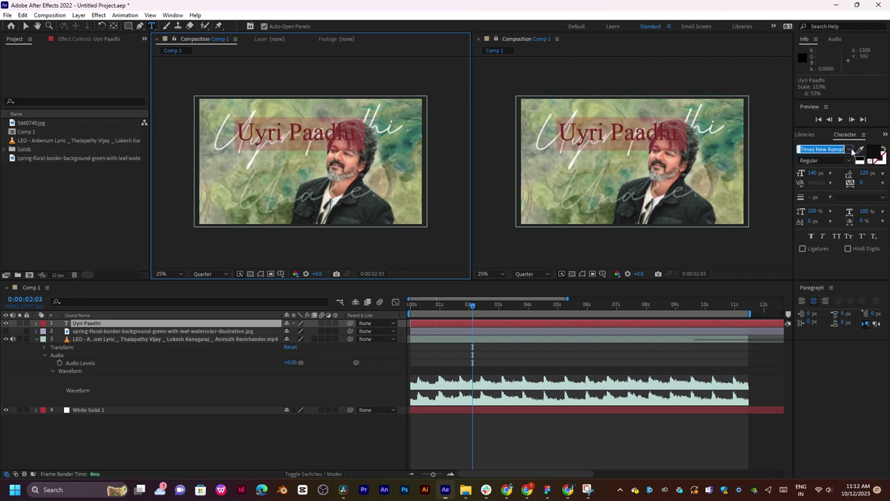
pyautogui.click(830, 215)
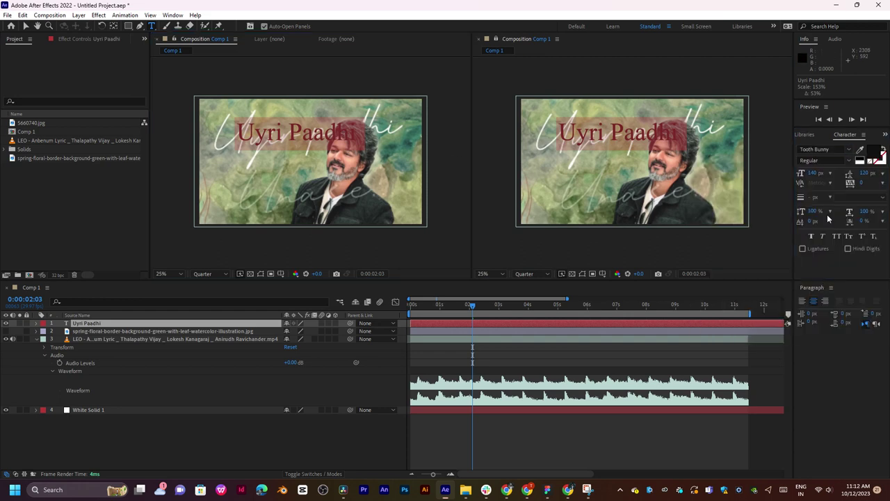
pyautogui.click(848, 151)
pyautogui.scroll(-4, 829, 213)
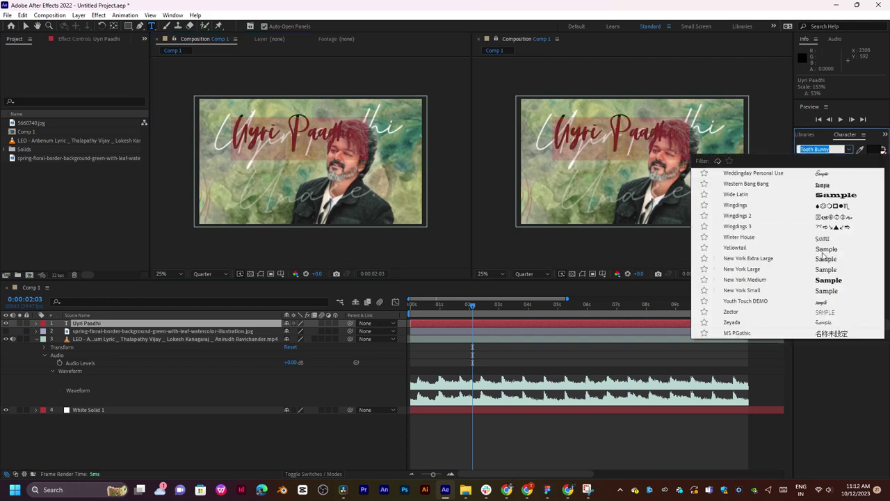
pyautogui.scroll(2, 824, 254)
pyautogui.click(824, 196)
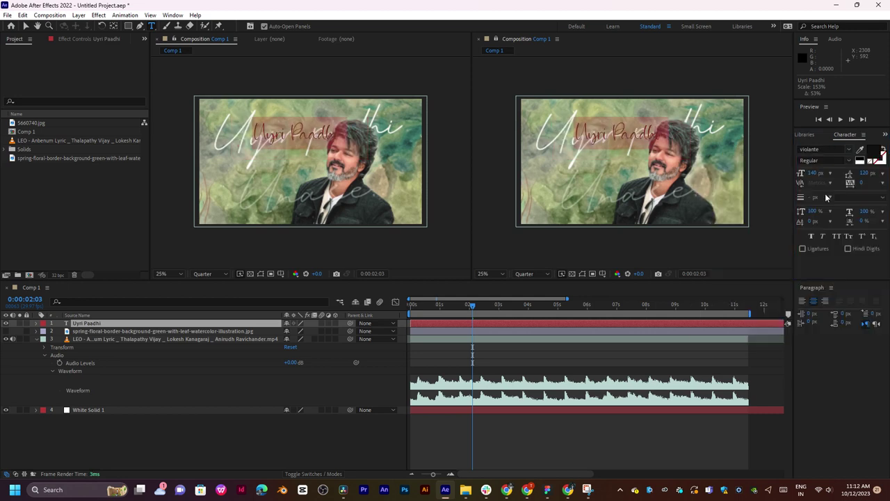
# Try the Solustion Demo and Santri Cool fonts on the "Uyri Paadhi" text.
pyautogui.click(848, 151)
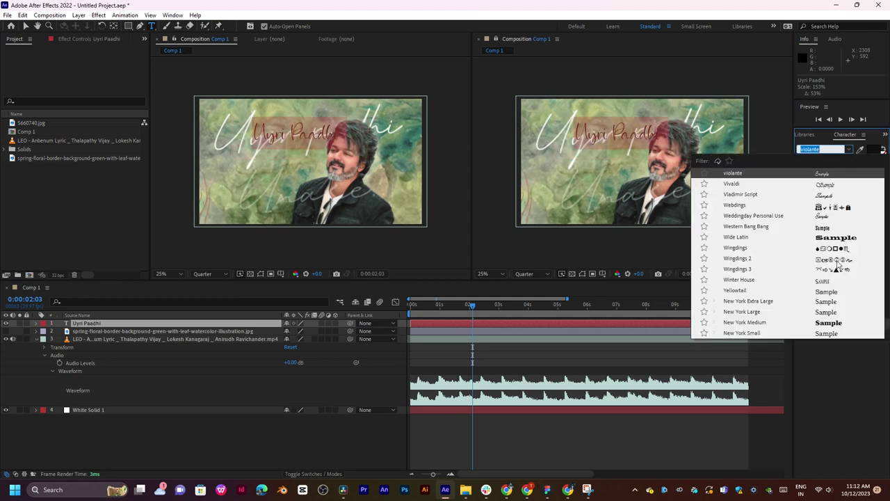
pyautogui.scroll(-1, 838, 271)
pyautogui.scroll(3, 862, 277)
pyautogui.moveTo(887, 329); pyautogui.dragTo(887, 240)
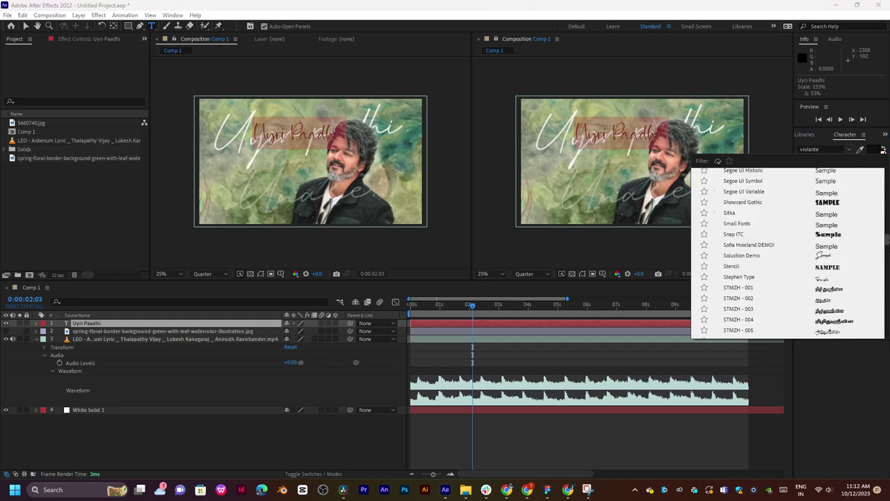
pyautogui.click(822, 257)
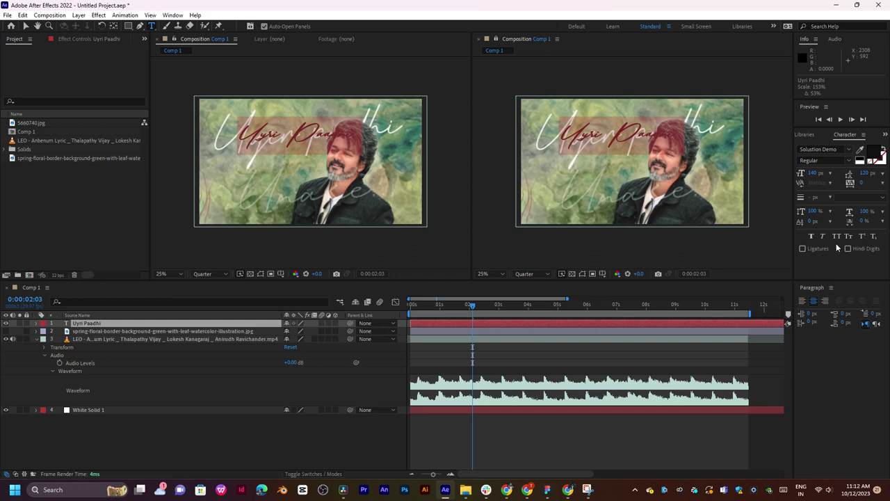
pyautogui.click(848, 150)
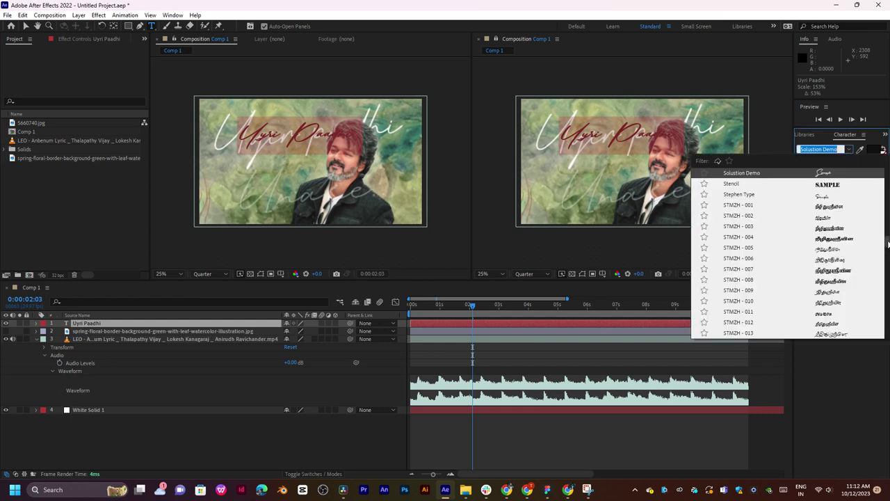
pyautogui.moveTo(888, 244); pyautogui.dragTo(888, 238)
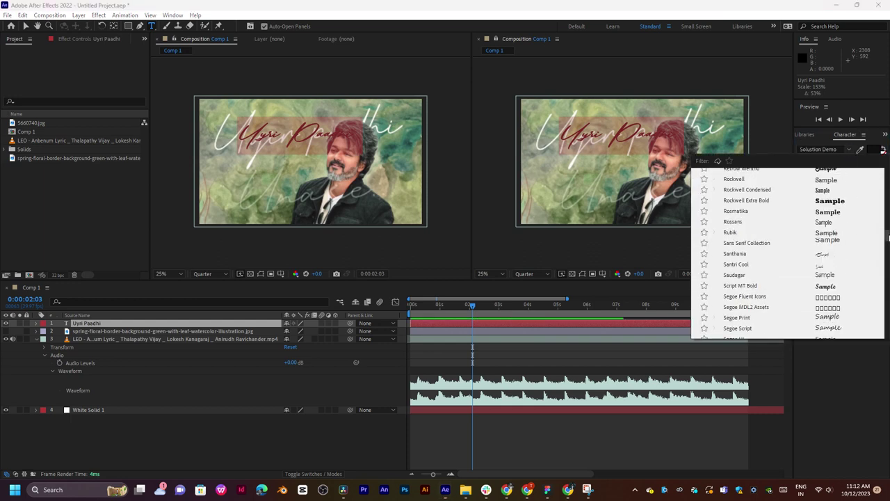
pyautogui.click(824, 265)
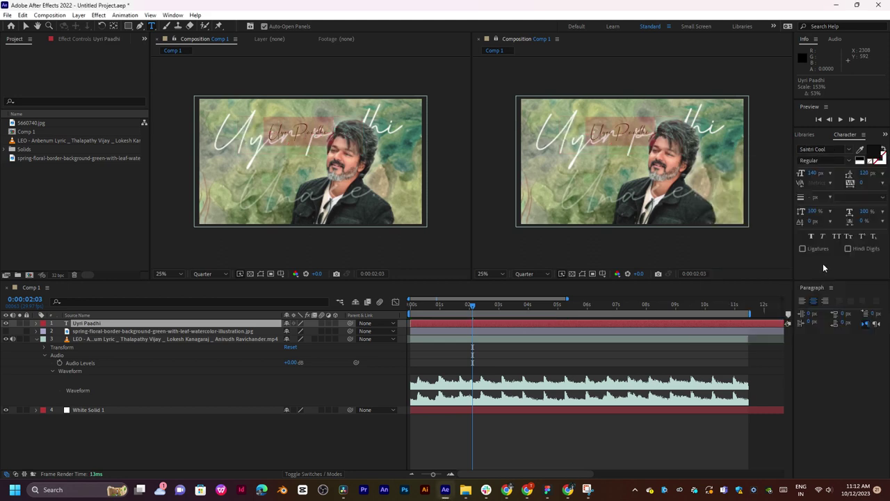
# Try the Rage Italic and Santhania fonts on the "Uyri Paadhi" text.
pyautogui.click(849, 149)
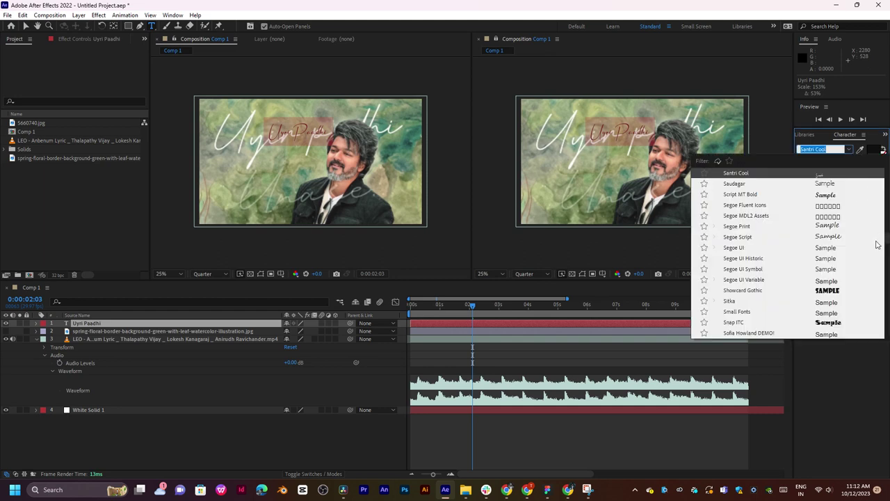
pyautogui.scroll(4, 888, 243)
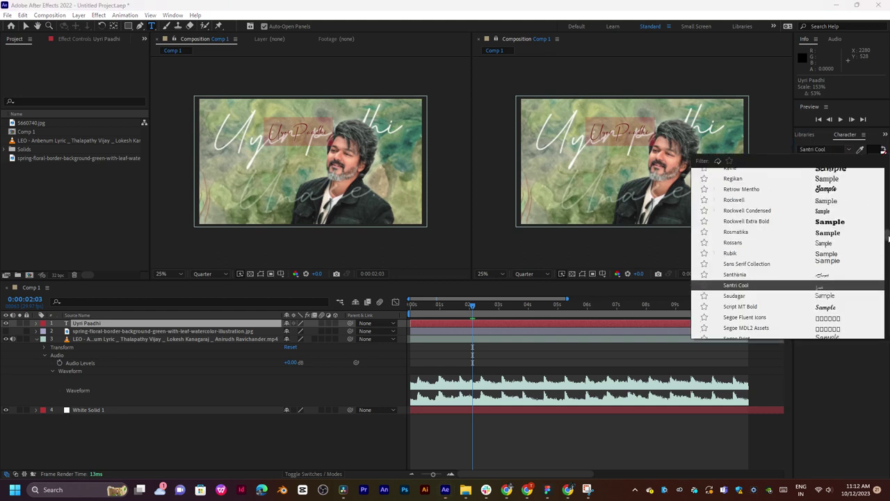
pyautogui.scroll(5, 888, 238)
pyautogui.click(828, 254)
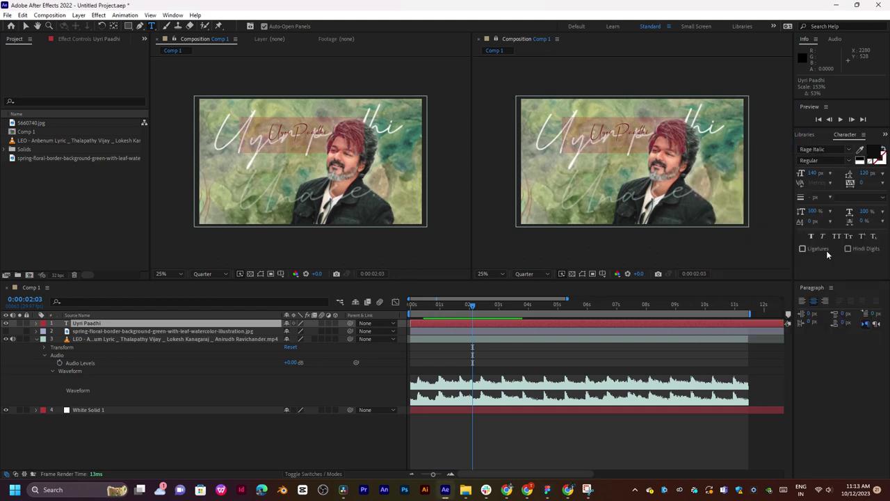
pyautogui.click(848, 149)
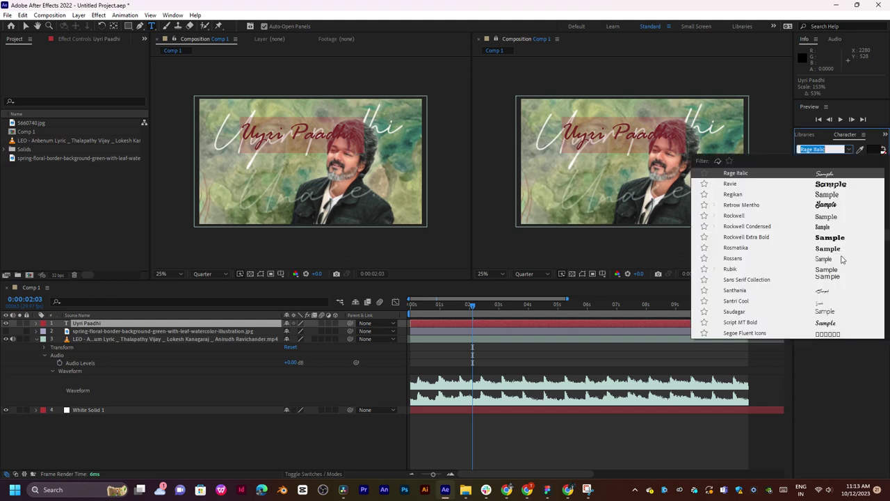
pyautogui.click(820, 292)
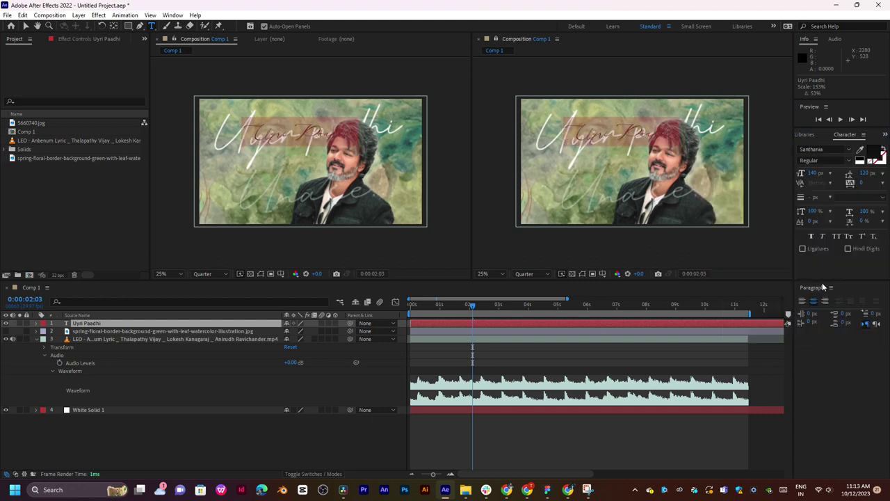
# Switch the "Uyri Paadhi" text back to the Rage Italic font.
pyautogui.click(848, 151)
pyautogui.scroll(6, 866, 244)
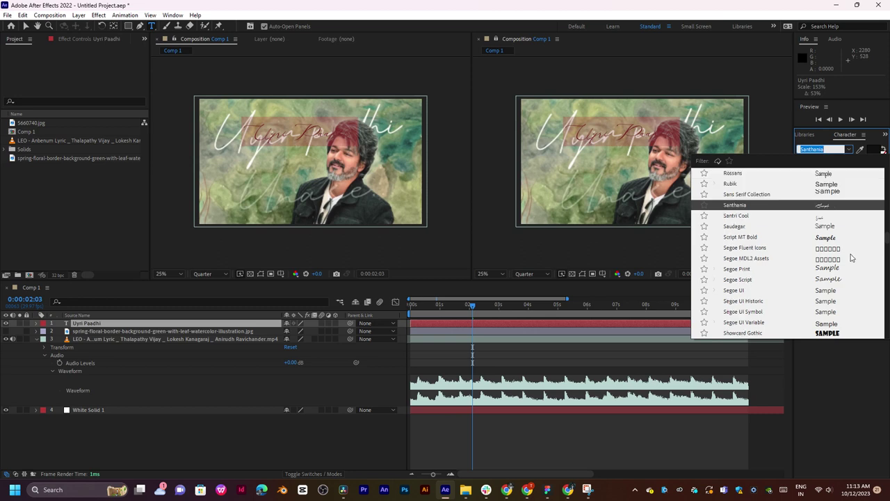
pyautogui.scroll(2, 851, 257)
pyautogui.click(828, 251)
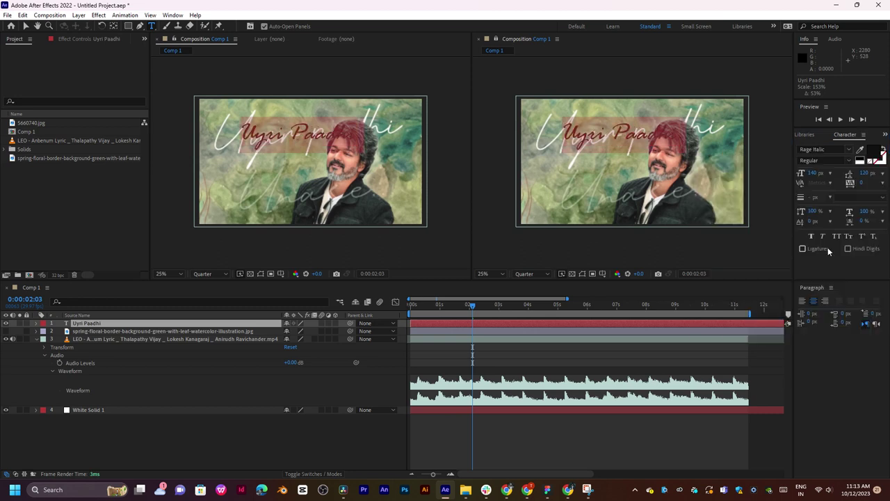
# Set the "Uyri Paadhi" text to the Photograph Signature font.
pyautogui.click(848, 150)
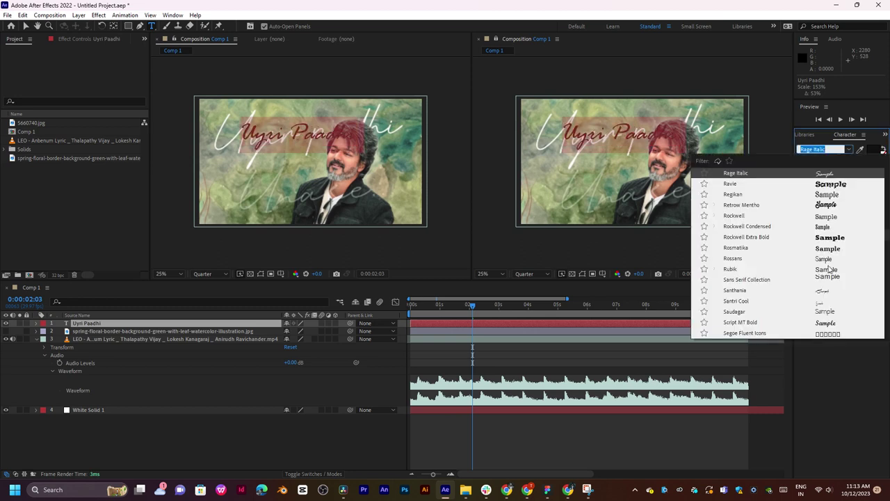
pyautogui.scroll(3, 828, 269)
pyautogui.scroll(1, 825, 236)
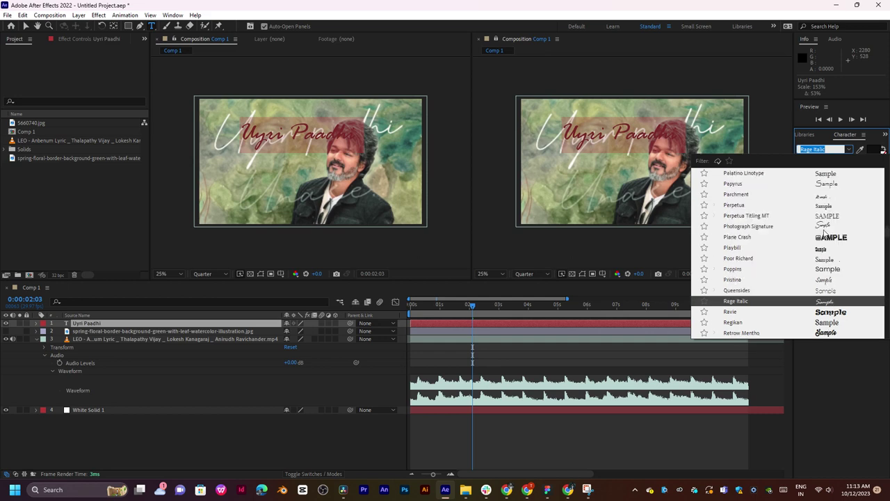
pyautogui.click(825, 227)
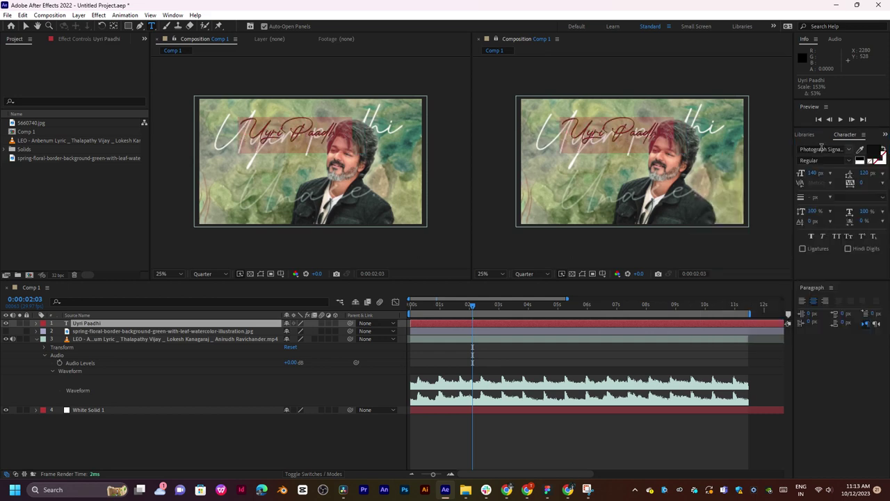
# Set the "Uyri Paadhi" text to the Mountain Signature font.
pyautogui.click(848, 149)
pyautogui.scroll(3, 842, 281)
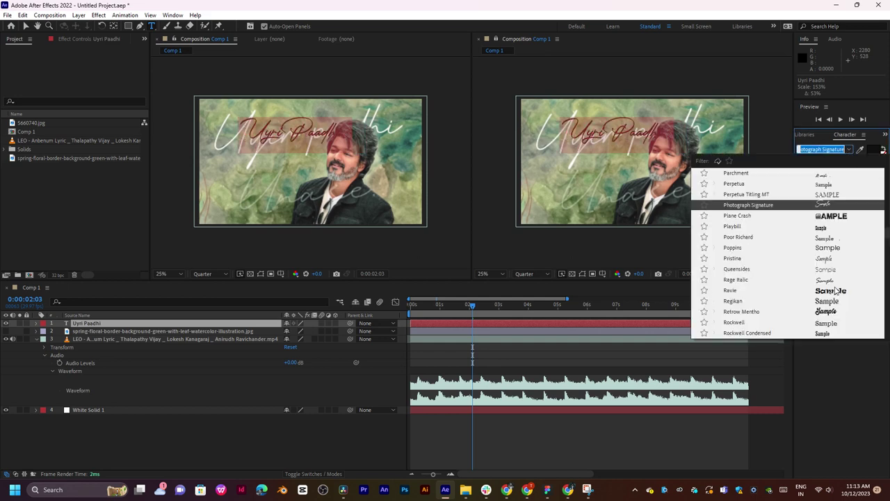
pyautogui.scroll(2, 831, 268)
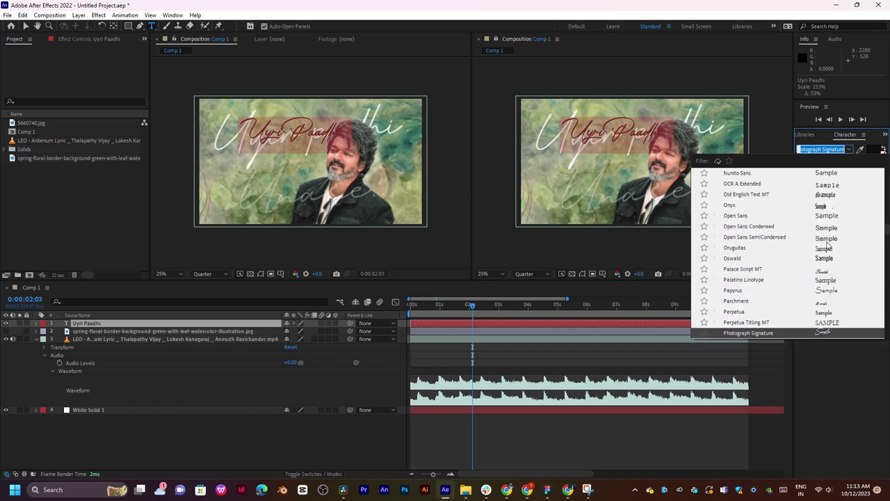
pyautogui.scroll(3, 826, 277)
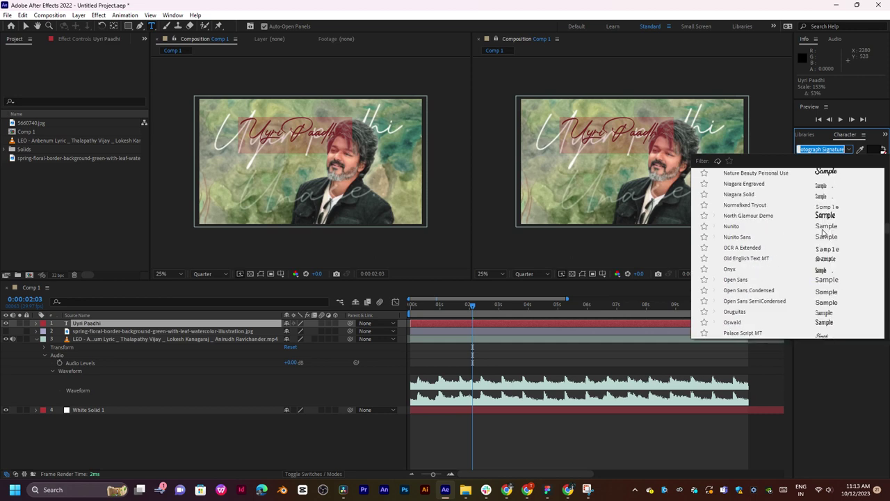
pyautogui.scroll(3, 827, 238)
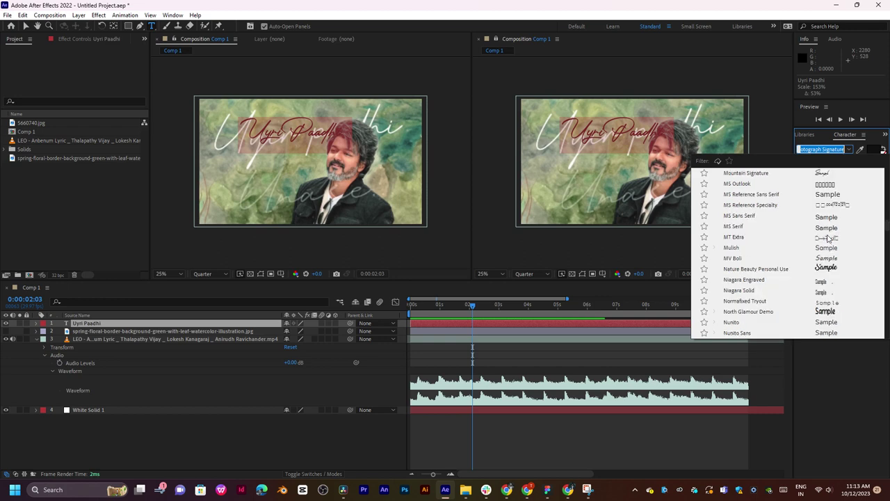
pyautogui.scroll(1, 831, 264)
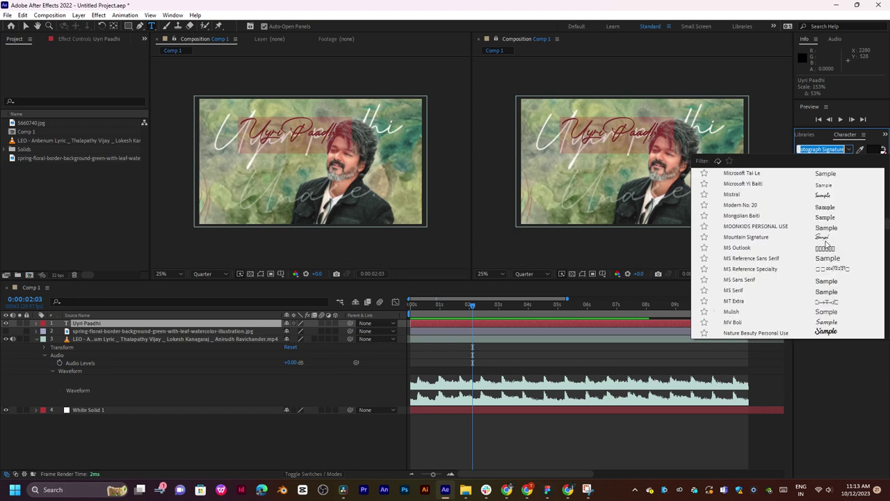
pyautogui.click(824, 238)
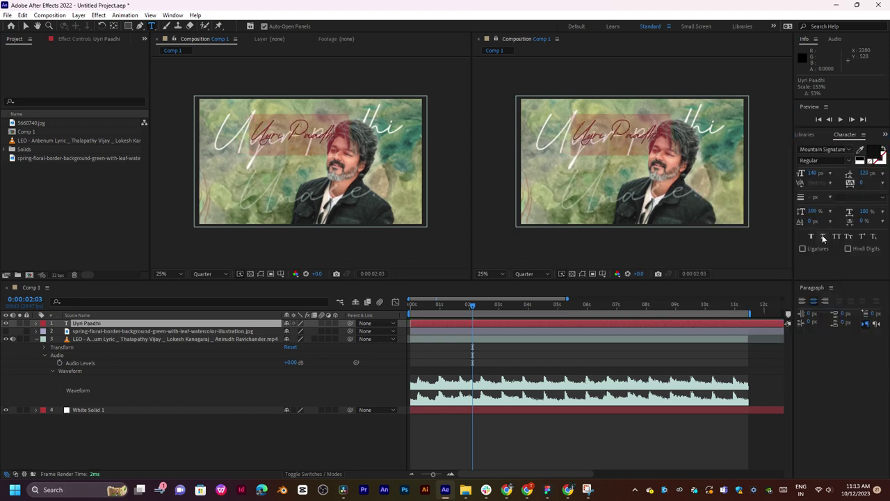
# Select the whole "Uyri Paadhi" text and set its fill colour to white, FFFFFF.
pyautogui.click(288, 145)
pyautogui.hotkey('ctrl', 'a')
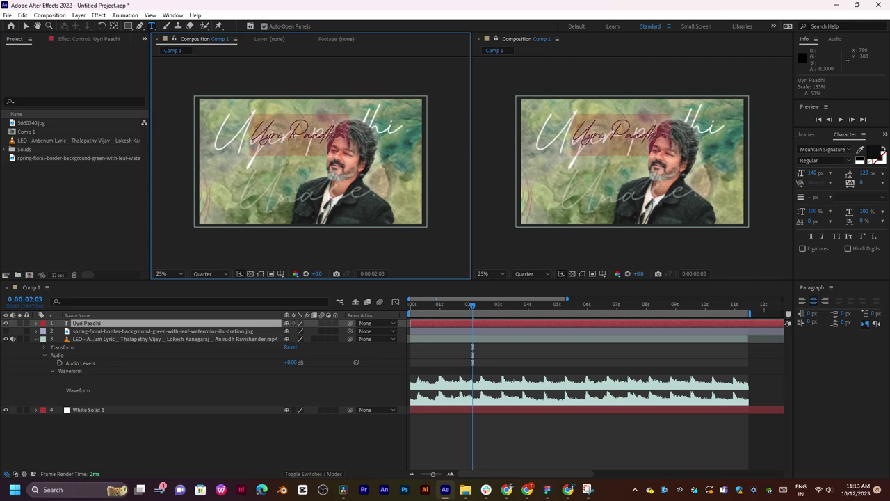
pyautogui.click(874, 154)
pyautogui.moveTo(406, 212); pyautogui.dragTo(266, 169)
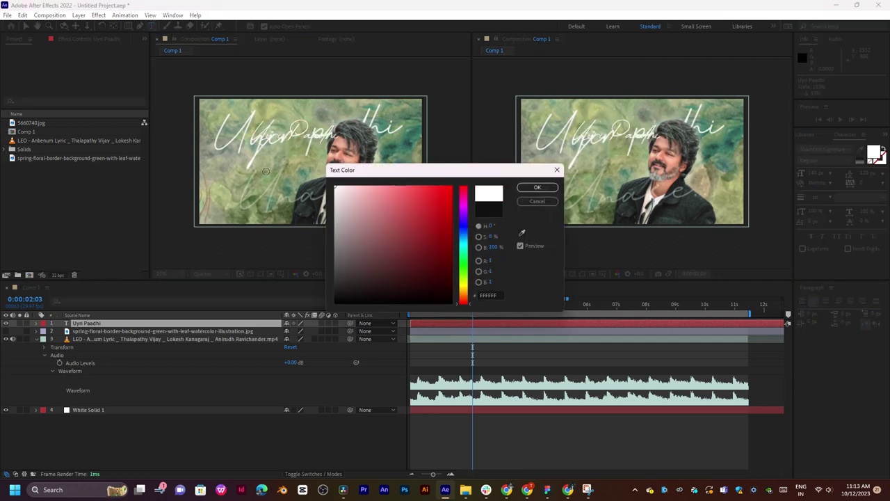
pyautogui.click(546, 192)
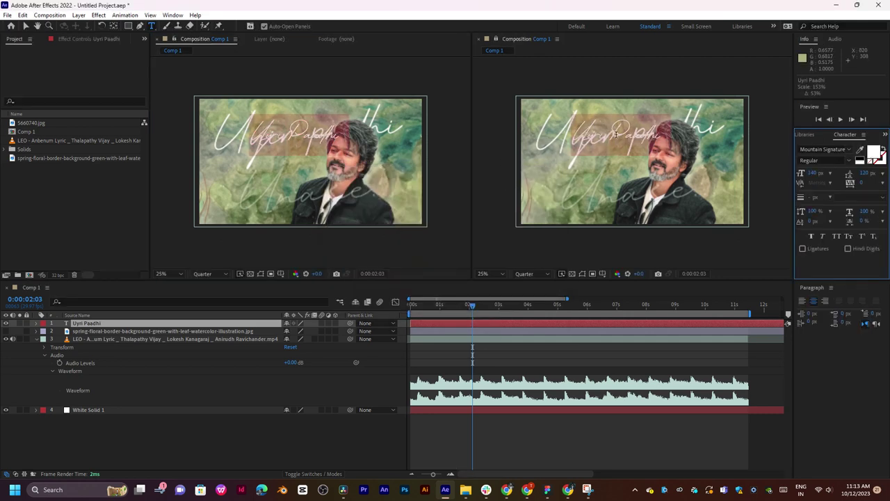
# Scale the "Uyri Paadhi" text layer to 270% and reposition it over the matching handwritten lyric in the reference clip.
pyautogui.click(476, 326)
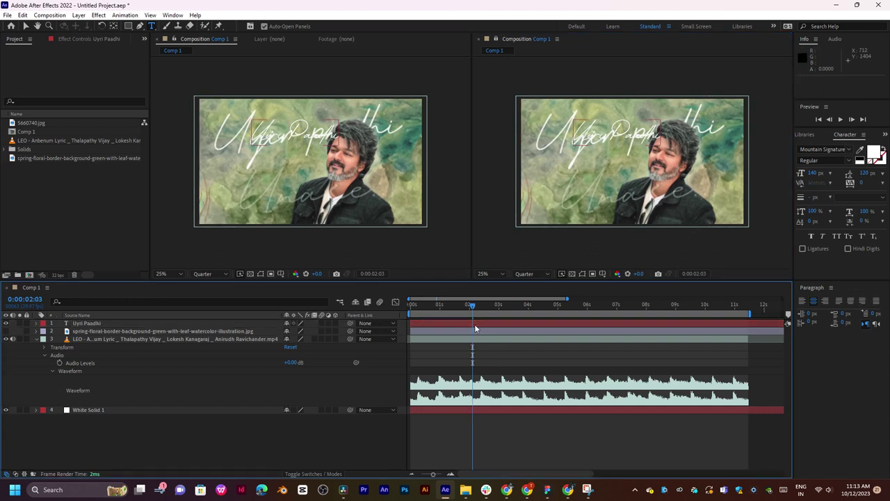
pyautogui.click(476, 327)
pyautogui.press('s')
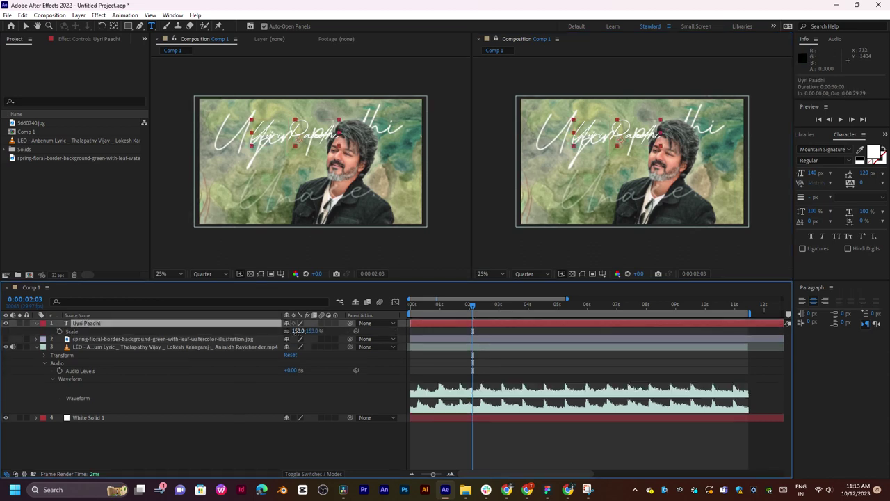
pyautogui.moveTo(297, 333); pyautogui.dragTo(345, 331)
pyautogui.press('Return')
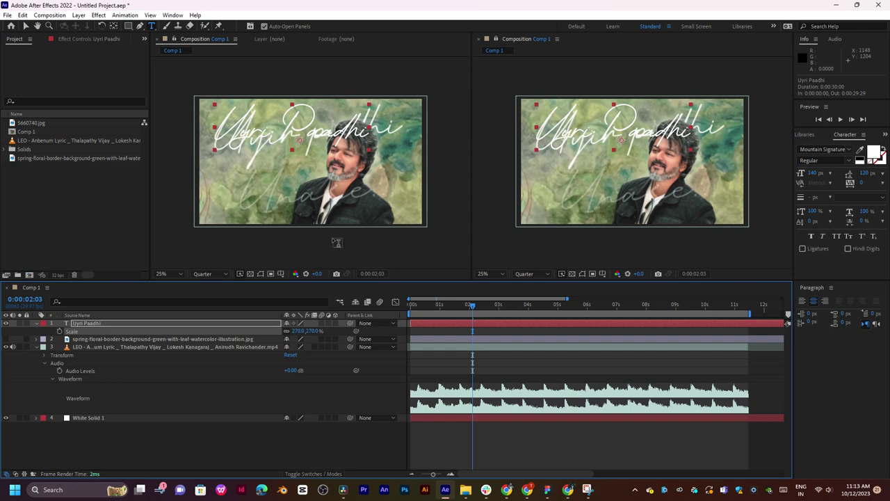
pyautogui.press('v')
pyautogui.moveTo(307, 128); pyautogui.dragTo(320, 132)
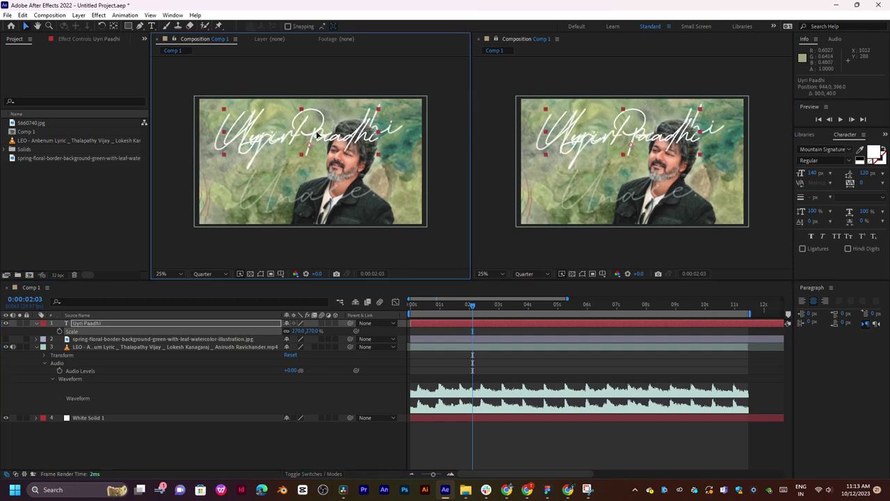
# Split the "Uyri Paadhi" text layer at 0:00:00:27.
pyautogui.moveTo(472, 306); pyautogui.dragTo(438, 319)
pyautogui.click(439, 323)
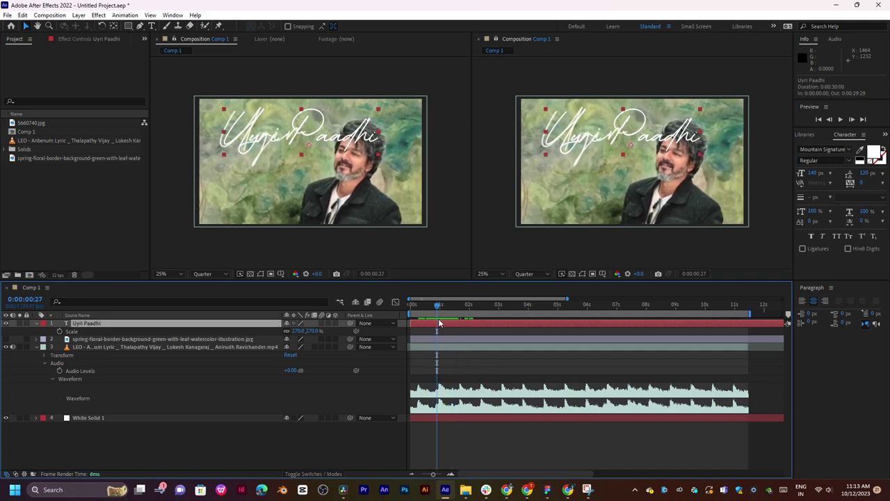
pyautogui.hotkey('ctrl', 'shift', 'd')
# Split the "Uyri Paadhi 2" layer at 0:00:05:26 and delete the part after that time.
pyautogui.moveTo(453, 309); pyautogui.dragTo(586, 310)
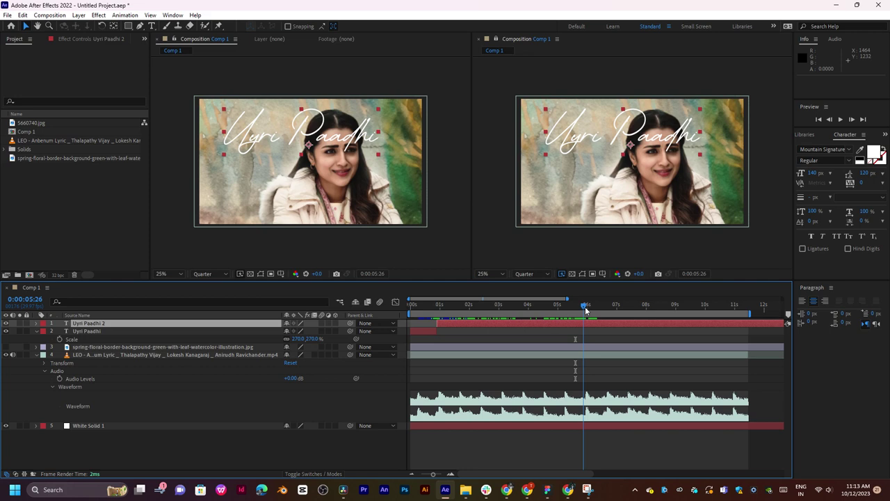
pyautogui.press('Left')
pyautogui.press('Left')
pyautogui.press('Left')
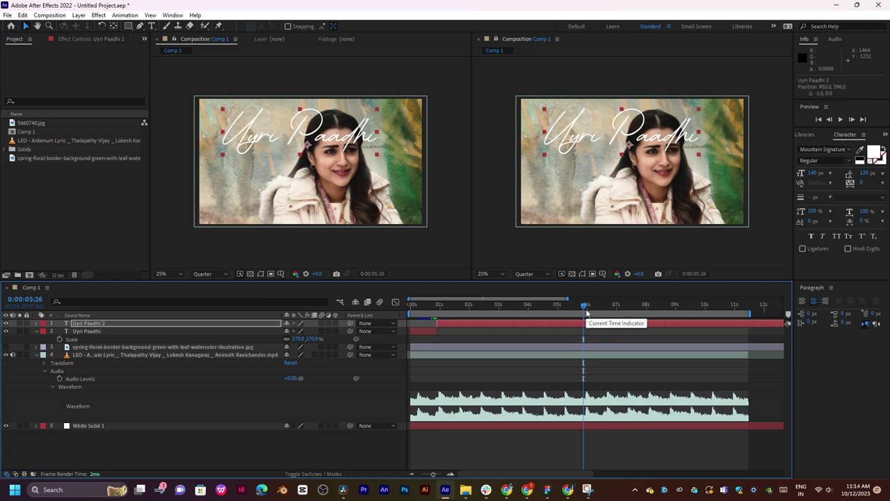
pyautogui.hotkey('ctrl', 'z')
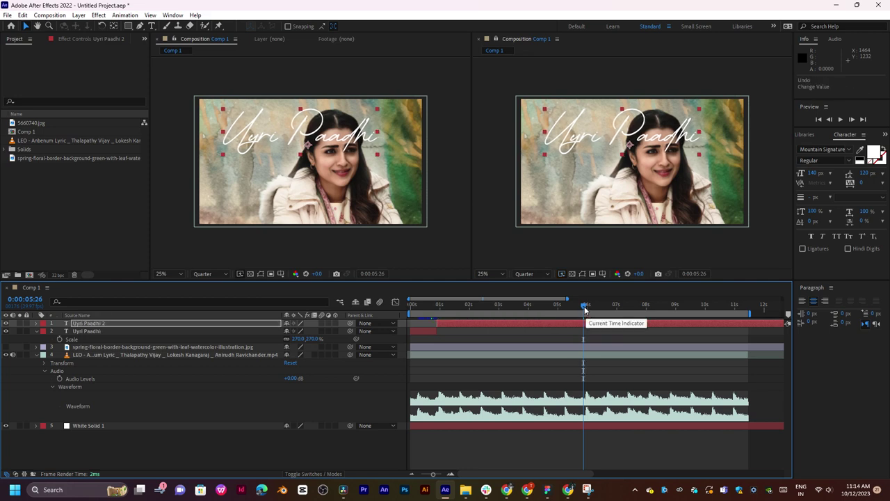
pyautogui.moveTo(584, 310); pyautogui.dragTo(585, 311)
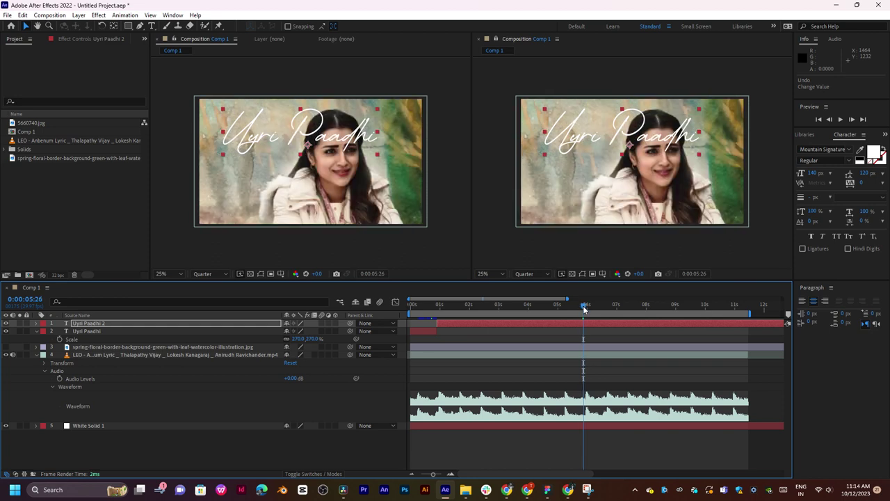
pyautogui.click(586, 321)
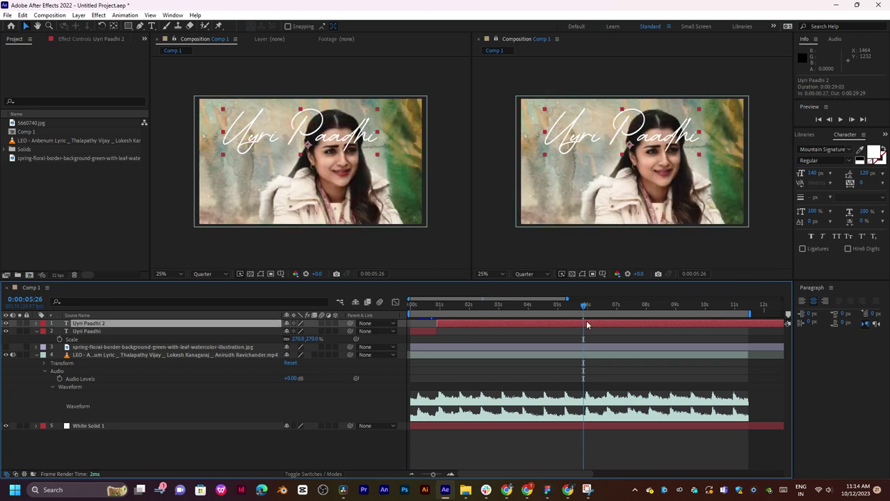
pyautogui.hotkey('ctrl', 'shift', 'd')
pyautogui.press('Delete')
# Split the "Uyri Paadhi 2" layer at 0:00:02:01.
pyautogui.moveTo(585, 307); pyautogui.dragTo(471, 311)
pyautogui.click(445, 321)
pyautogui.click(452, 310)
pyautogui.click(480, 325)
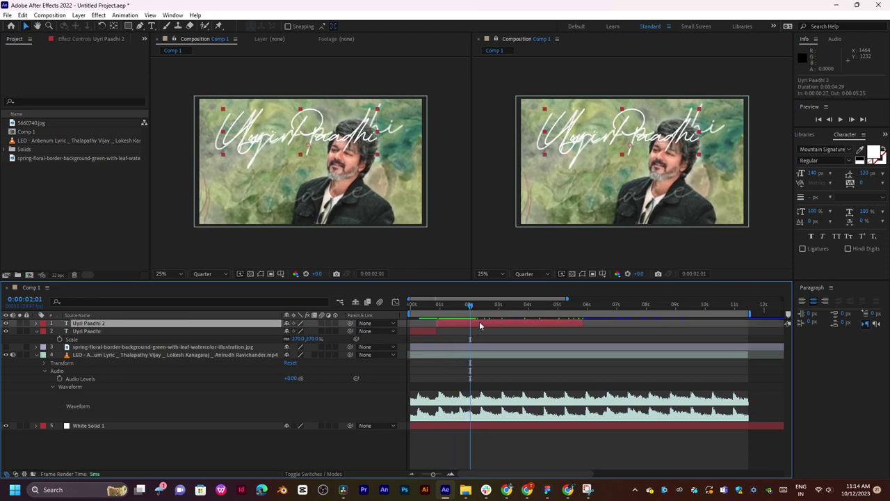
pyautogui.hotkey('ctrl', 'shift', 'd')
# Try to shorten the text of the first "Uyri Paadhi" segment by removing the word "Paadhi".
pyautogui.click(450, 306)
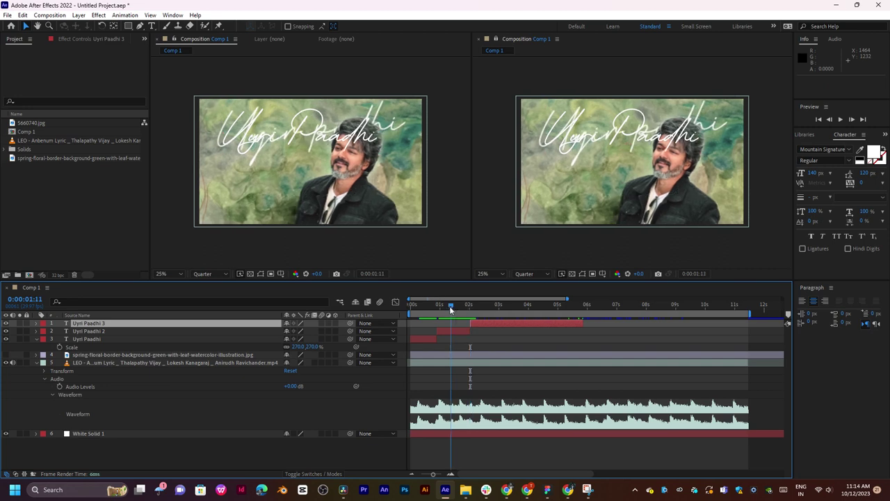
pyautogui.click(460, 331)
pyautogui.doubleClick(612, 137)
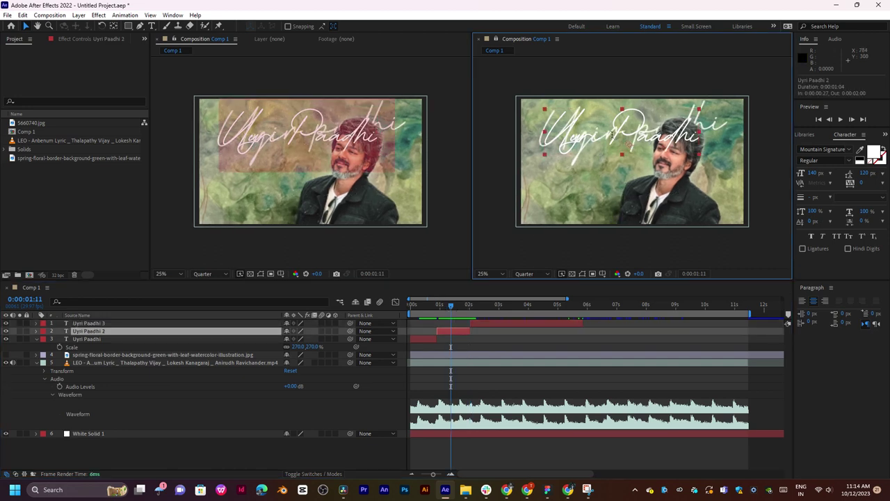
pyautogui.click(427, 305)
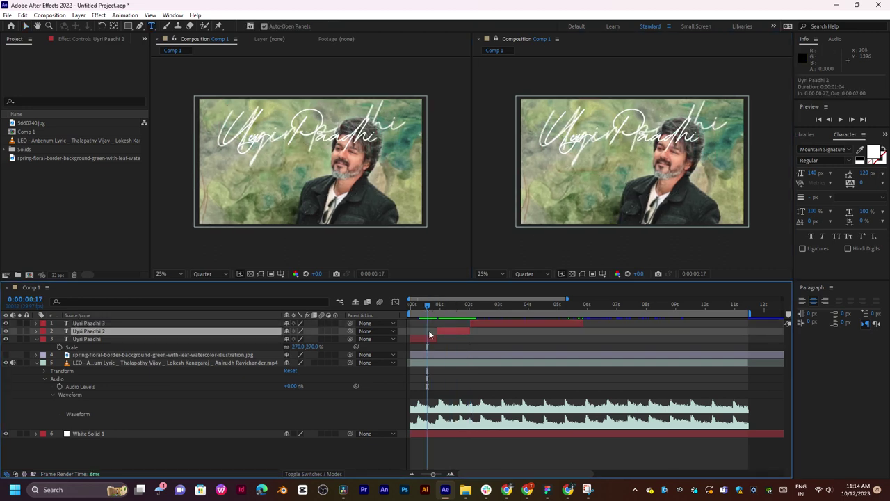
pyautogui.click(425, 339)
pyautogui.moveTo(615, 135); pyautogui.dragTo(694, 135)
pyautogui.press('BackSpace')
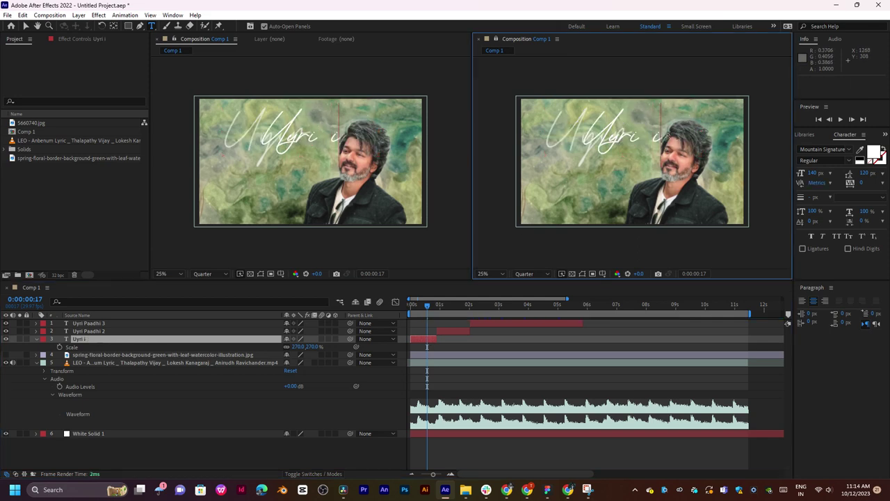
pyautogui.press('BackSpace')
pyautogui.press('BackSpace')
pyautogui.moveTo(429, 309)
pyautogui.mouseDown()
pyautogui.moveTo(412, 307)
pyautogui.moveTo(444, 309)
pyautogui.moveTo(435, 314)
pyautogui.mouseUp()
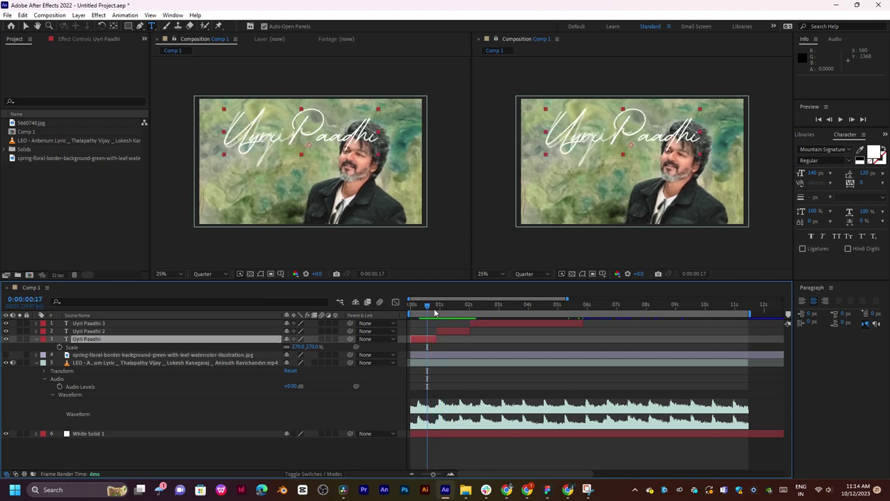
# Undo the recent text and split changes, and delete the restored segment after 0:00:05:26 again.
pyautogui.hotkey('ctrl', 'z')
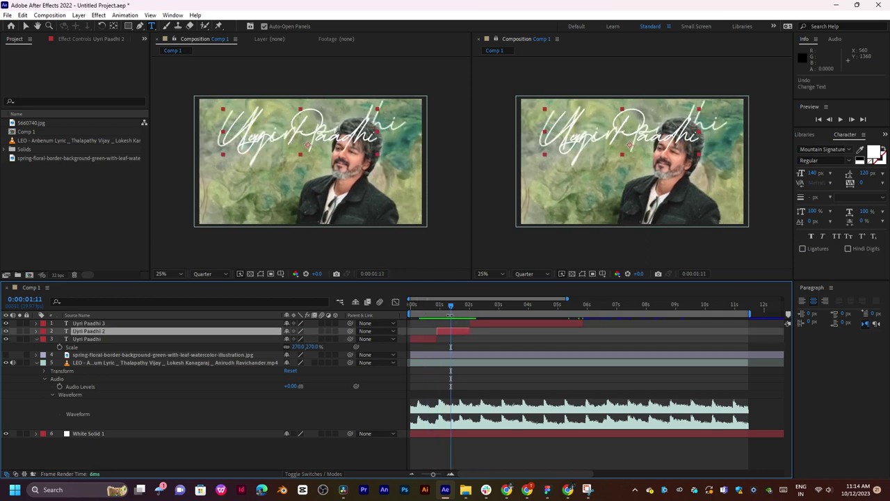
pyautogui.hotkey('ctrl', 'z')
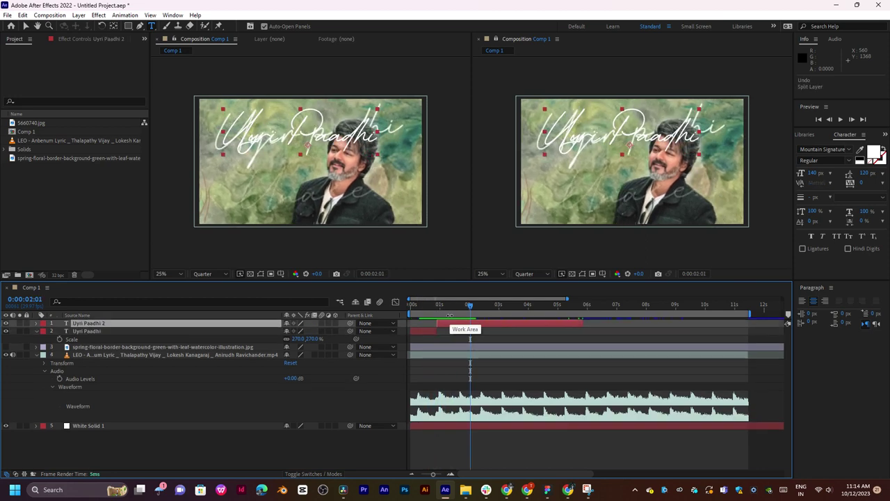
pyautogui.hotkey('ctrl', 'shift', 'z')
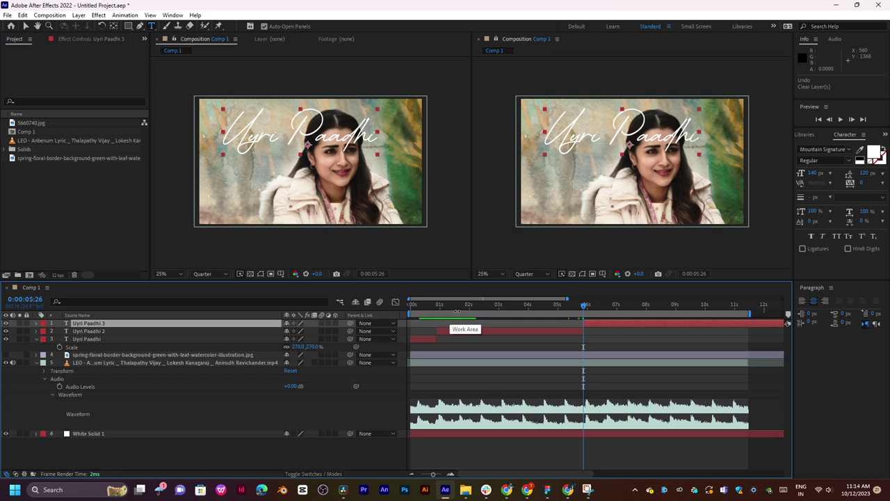
pyautogui.press('Delete')
# Delete the short first "Uyri Paadhi" segment and move the "Uyri Paadhi 2" layer to the start of the composition.
pyautogui.click(421, 318)
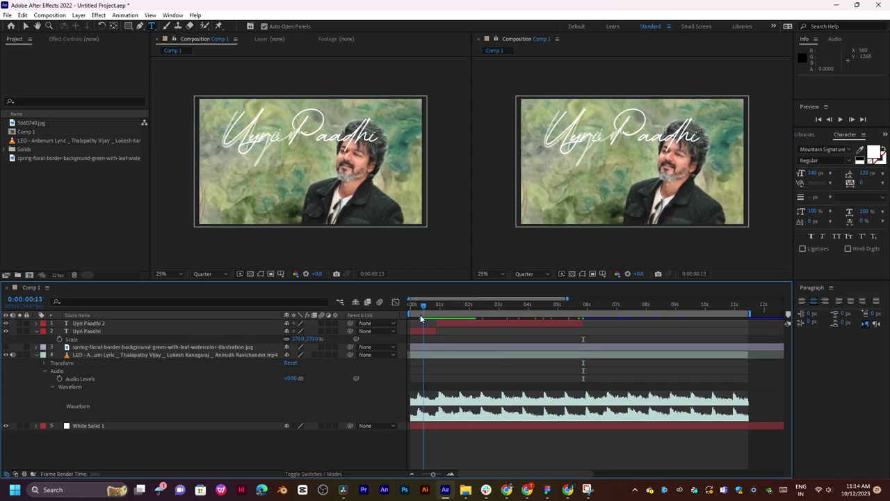
pyautogui.moveTo(421, 316); pyautogui.dragTo(428, 324)
pyautogui.click(429, 333)
pyautogui.press('Delete')
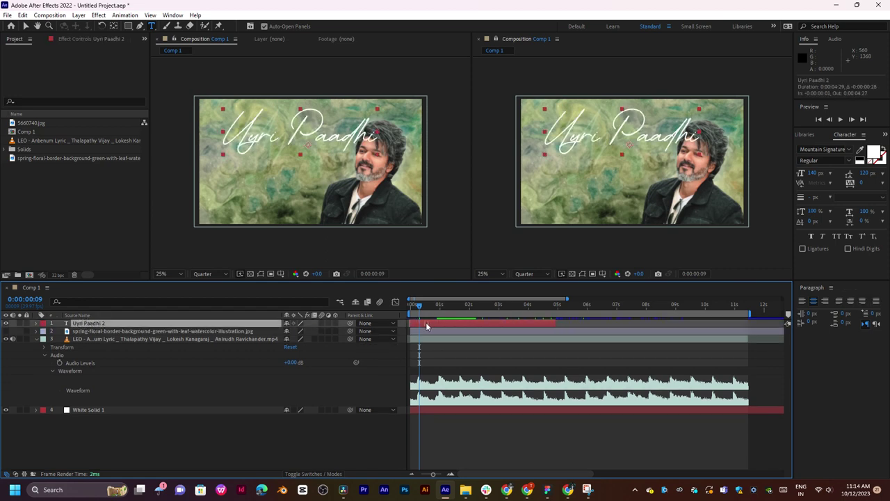
# Preview the lyric timing from the start and extend the end of the "Uyri Paadhi 2" layer to about 0:00:05:24.
pyautogui.press('Home')
pyautogui.press('space')
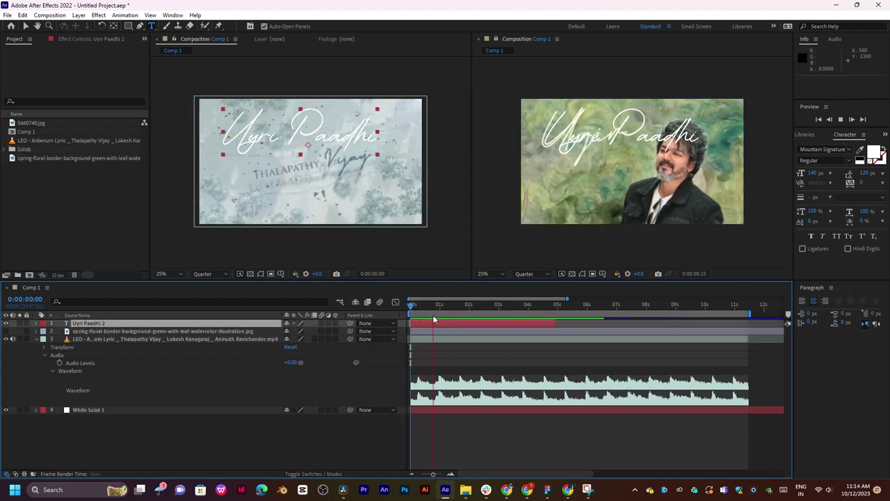
pyautogui.moveTo(425, 304); pyautogui.dragTo(584, 311)
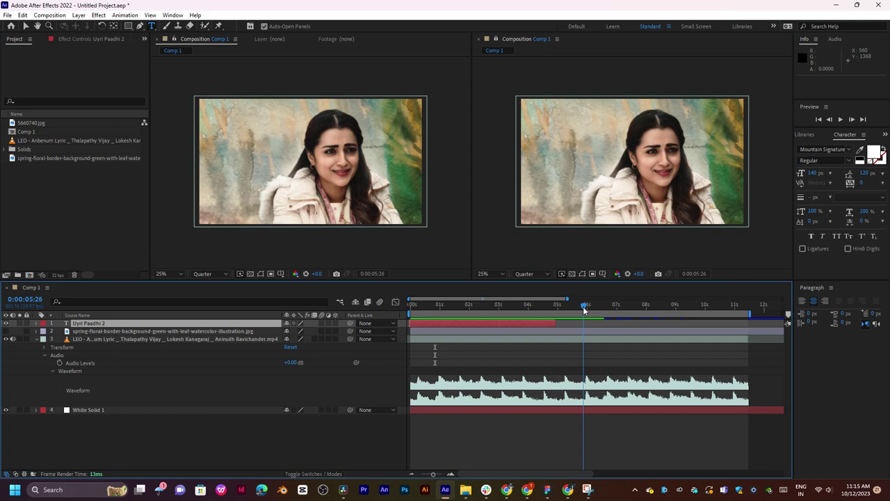
pyautogui.moveTo(584, 311); pyautogui.dragTo(516, 323)
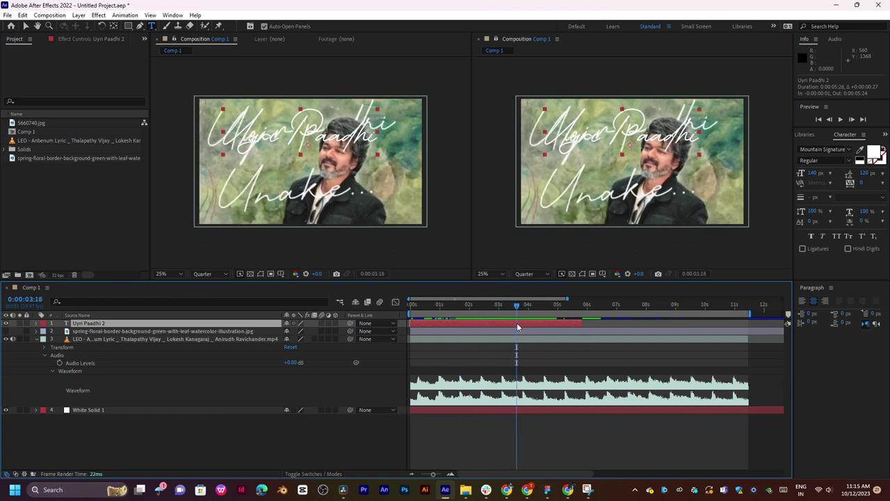
# Duplicate the "Uyri Paadhi 2" layer and trim the copy's start to 0:00:01:29.
pyautogui.hotkey('ctrl', 'd')
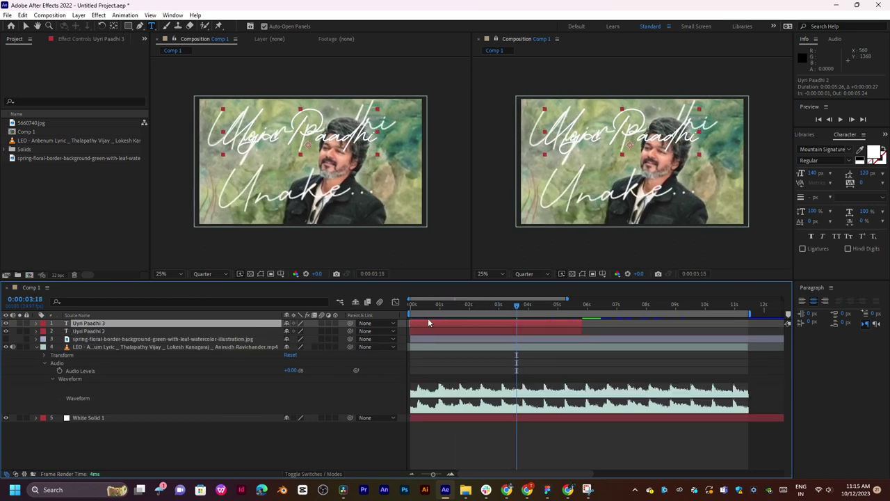
pyautogui.moveTo(413, 326); pyautogui.dragTo(468, 325)
pyautogui.moveTo(441, 307); pyautogui.dragTo(479, 310)
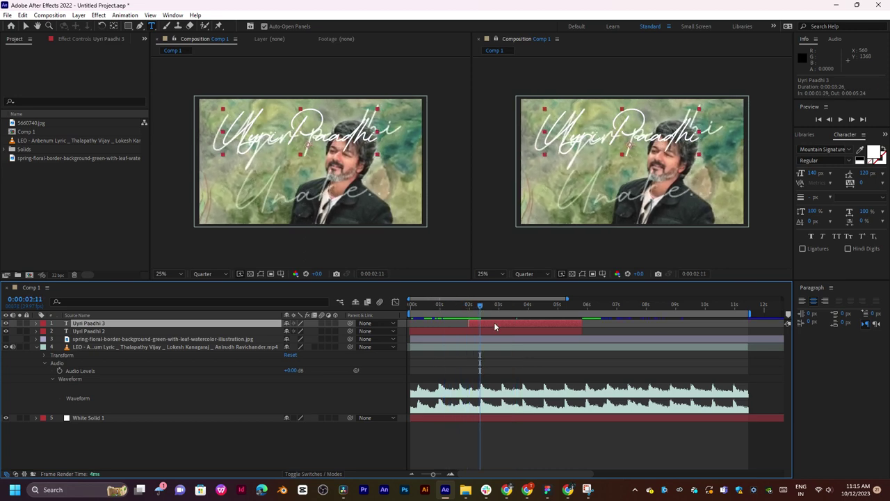
# Copy "Unnake O.. Oo.." from the lyrics page in Chrome and use it to replace the "Uyri Paadhi 3" text, moved down to about 916, 920.
pyautogui.click(513, 491)
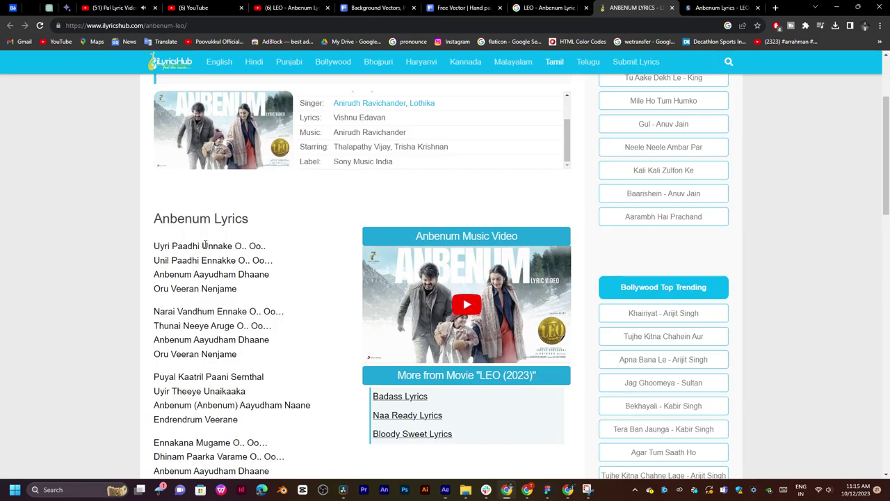
pyautogui.moveTo(203, 244); pyautogui.dragTo(237, 245)
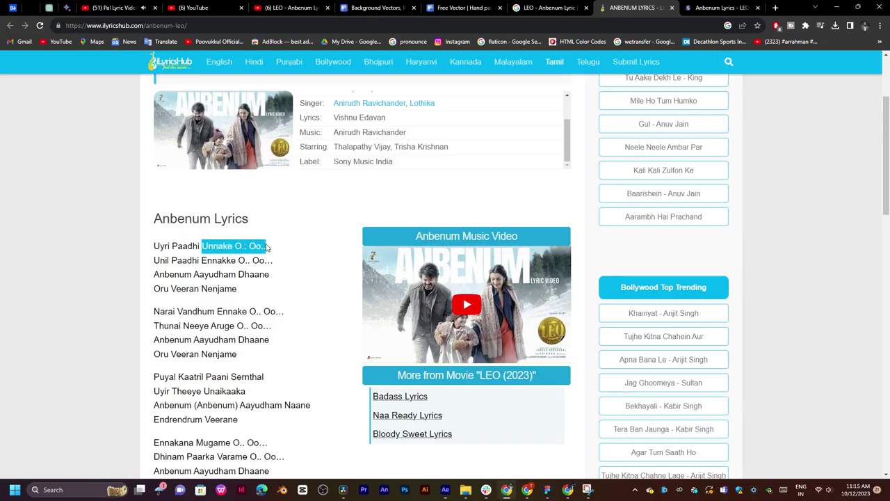
pyautogui.click(348, 385)
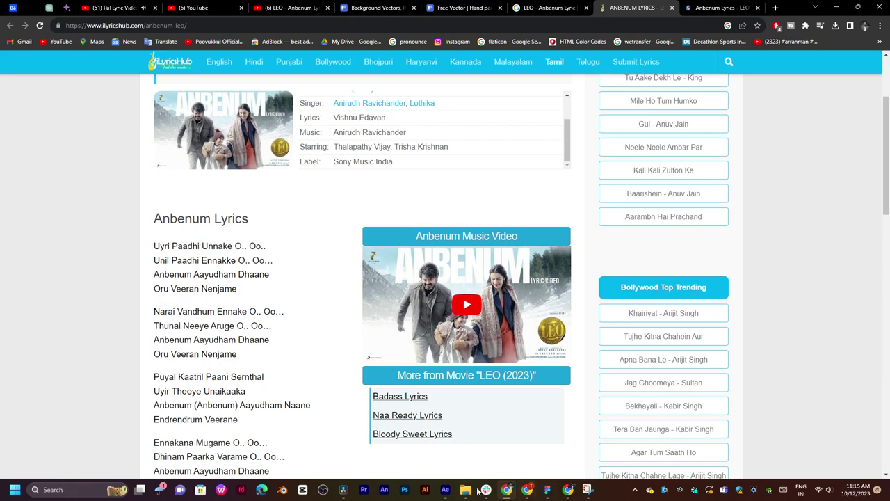
pyautogui.click(445, 490)
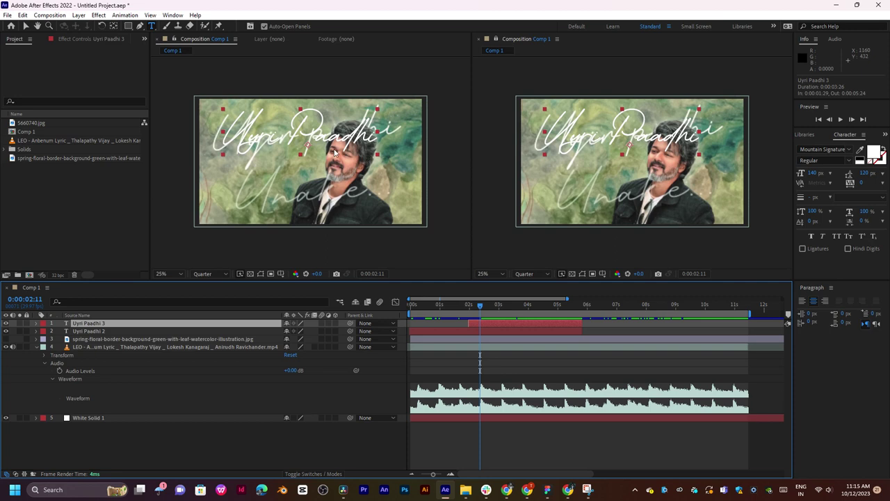
pyautogui.moveTo(334, 152); pyautogui.dragTo(322, 199)
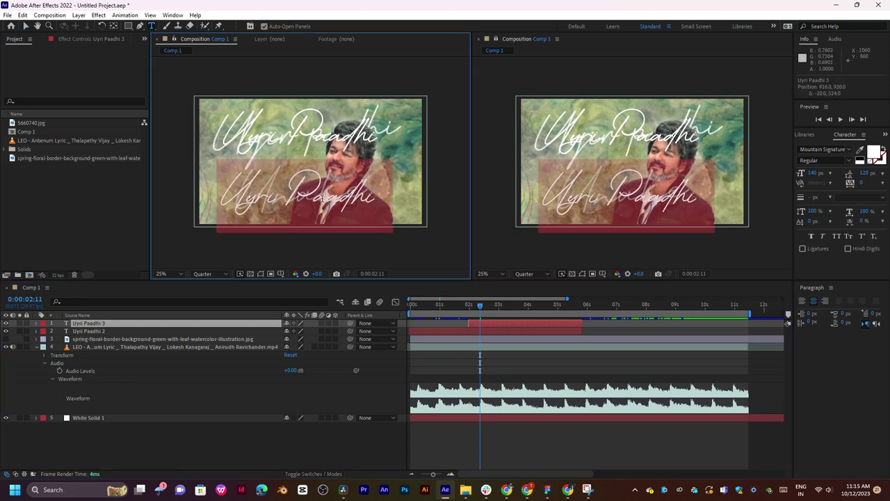
pyautogui.write('Unnake U.. Oo..')
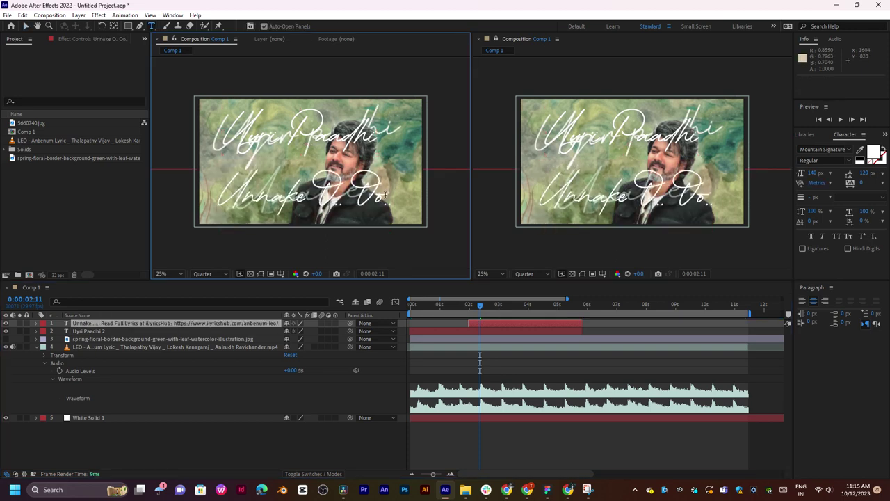
# Preview the "Unnake O.. Oo.." text between about 0:00:01:12 and 0:00:05:21 to check its timing and placement against the reference clip.
pyautogui.click(452, 306)
pyautogui.press('space')
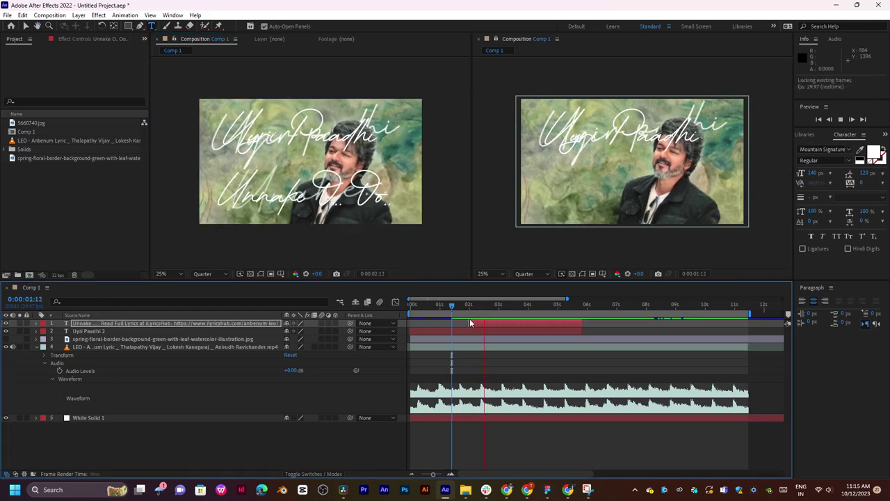
pyautogui.press('space')
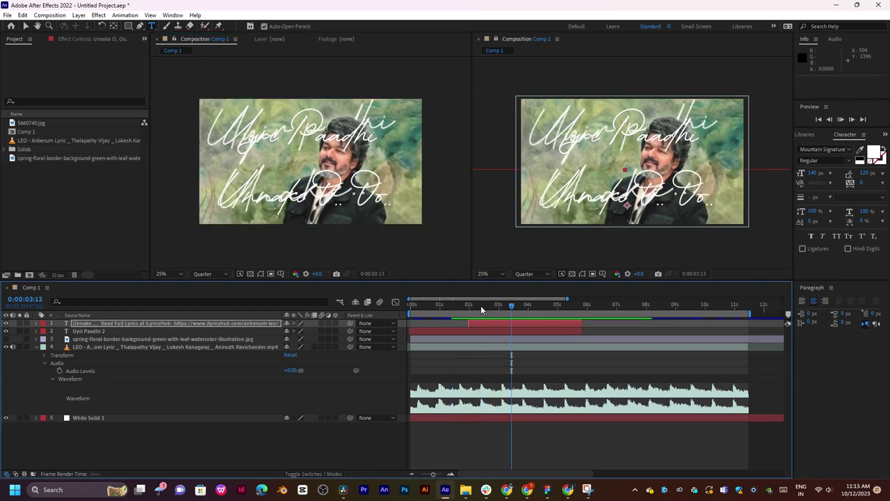
pyautogui.click(475, 306)
pyautogui.press('space')
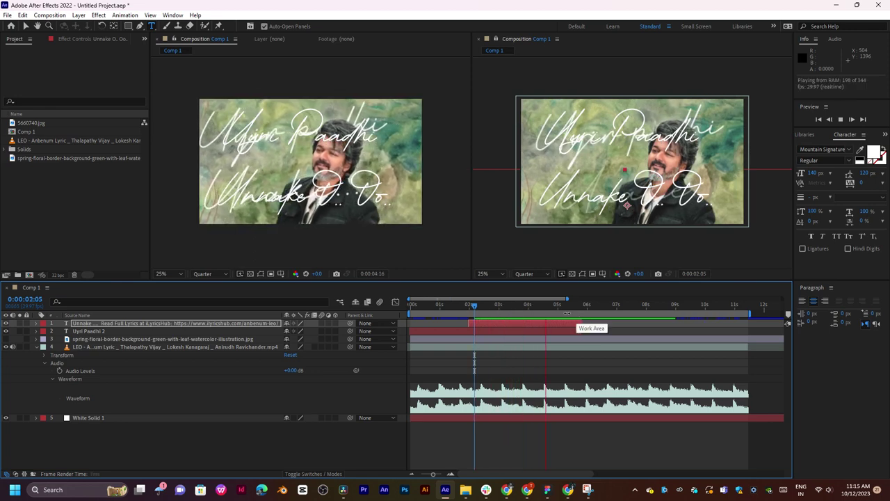
pyautogui.press('space')
pyautogui.moveTo(546, 307); pyautogui.dragTo(513, 321)
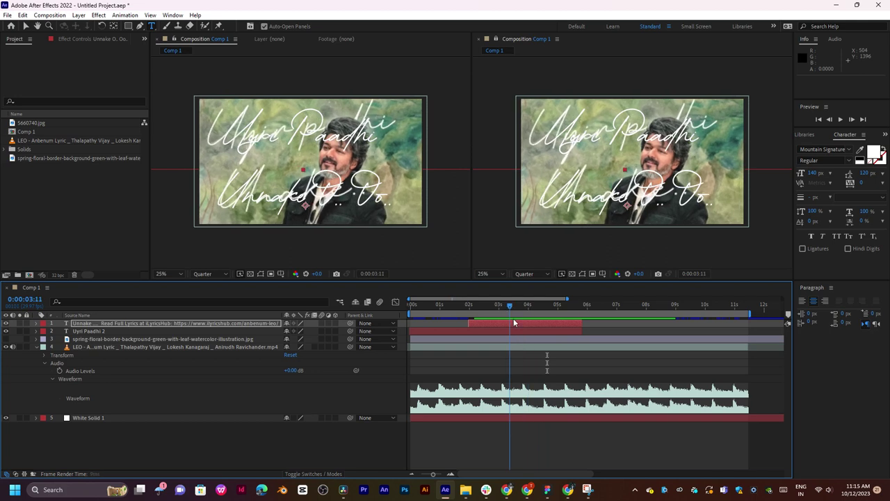
pyautogui.press('space')
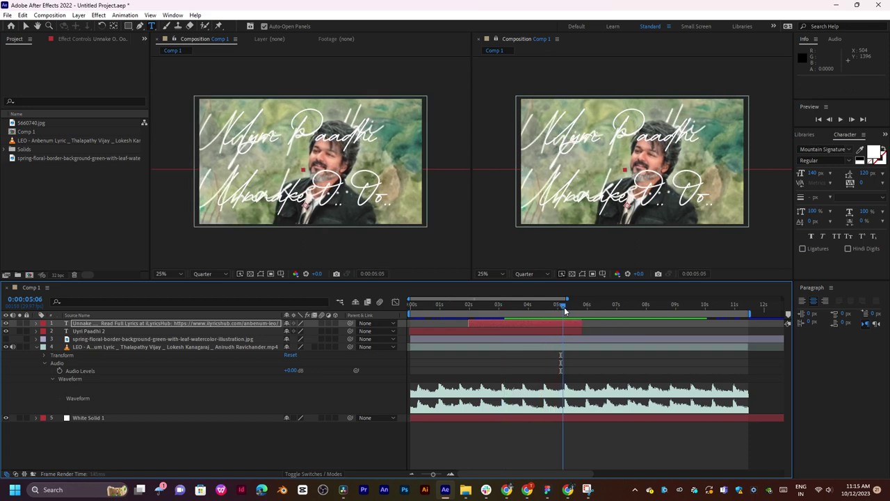
pyautogui.moveTo(568, 306); pyautogui.dragTo(559, 312)
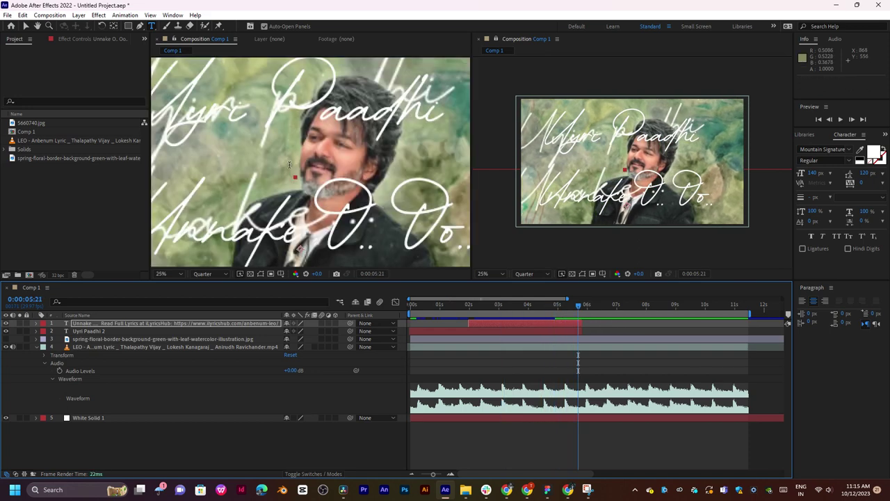
pyautogui.scroll(-1, 289, 165)
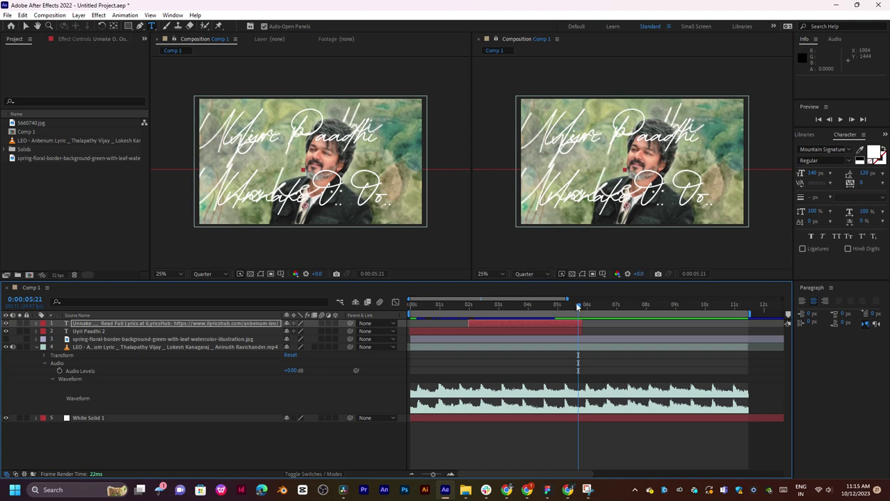
pyautogui.moveTo(576, 303); pyautogui.dragTo(454, 310)
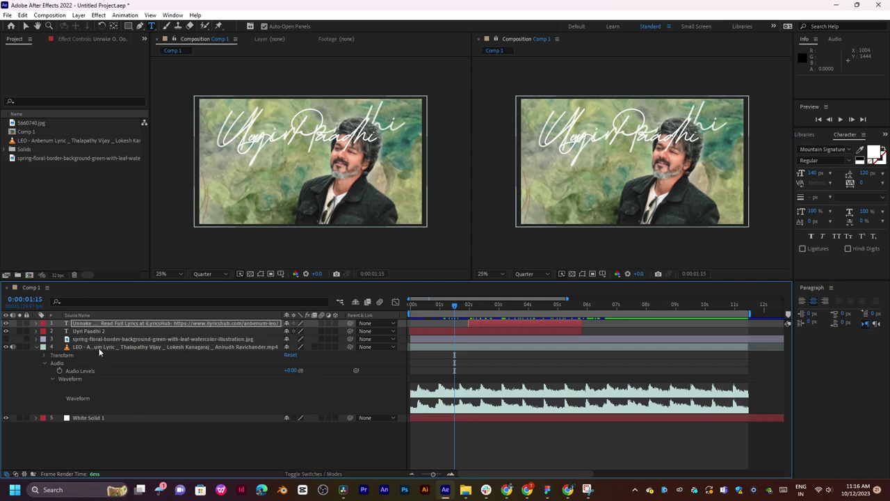
# Show the spring floral watercolor background layer and check both lyric lines over it up to 0:00:03:05.
pyautogui.click(48, 339)
pyautogui.click(6, 339)
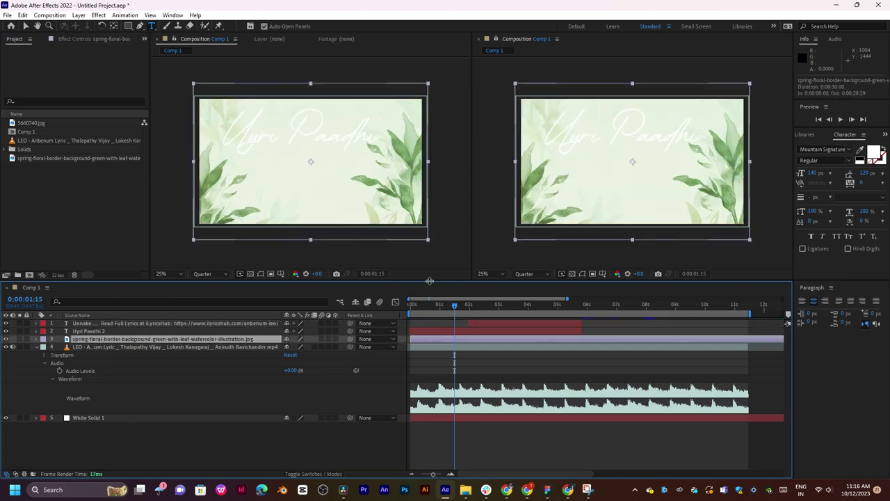
pyautogui.press('space')
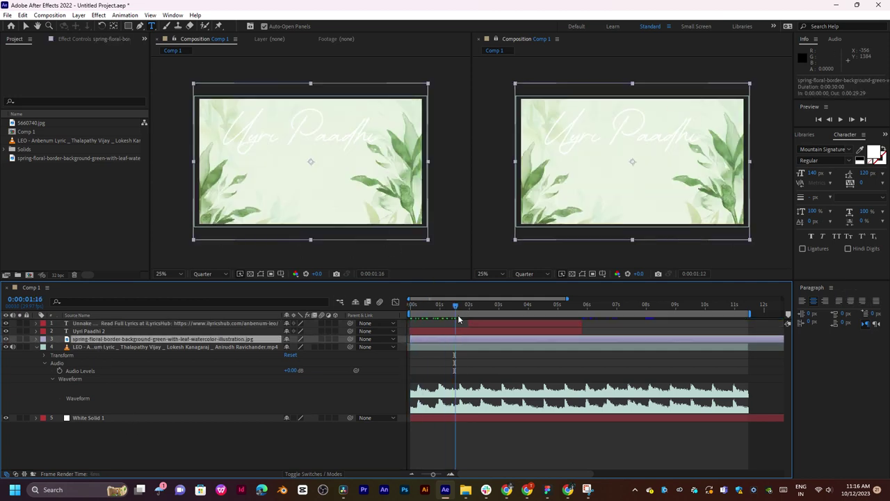
pyautogui.click(496, 324)
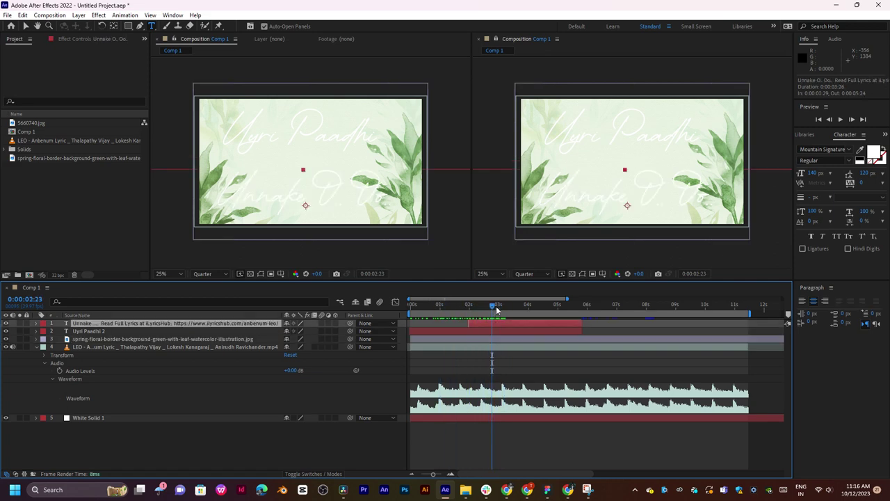
pyautogui.moveTo(500, 310)
pyautogui.mouseDown()
pyautogui.moveTo(515, 312)
pyautogui.moveTo(504, 311)
pyautogui.mouseUp()
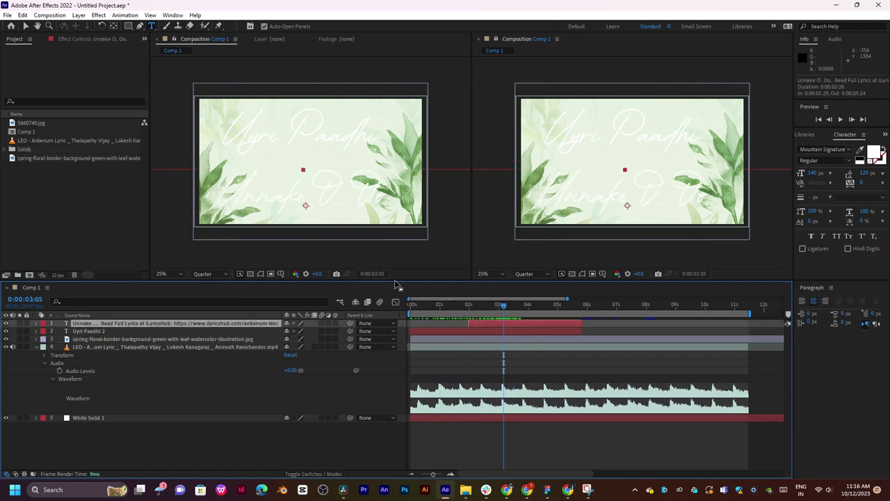
# Switch to Chrome and search Google Images for "thalapathy vijay photos" in a new tab.
pyautogui.click(507, 490)
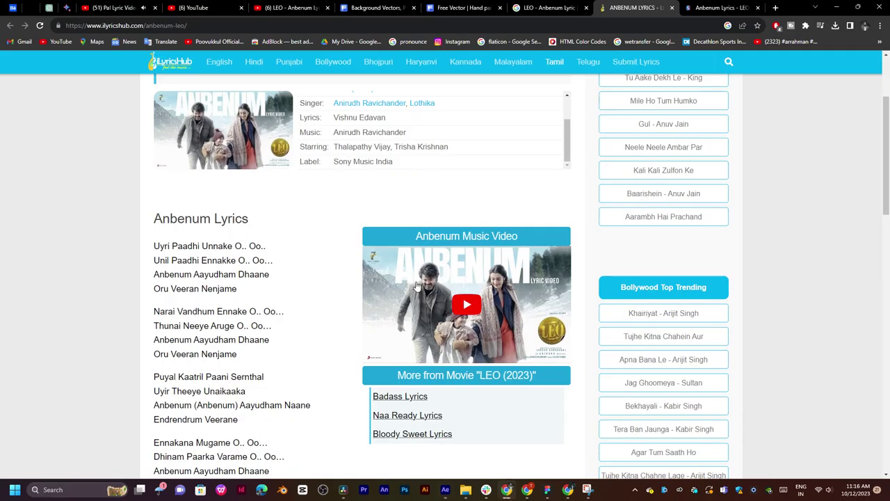
pyautogui.scroll(2, 417, 285)
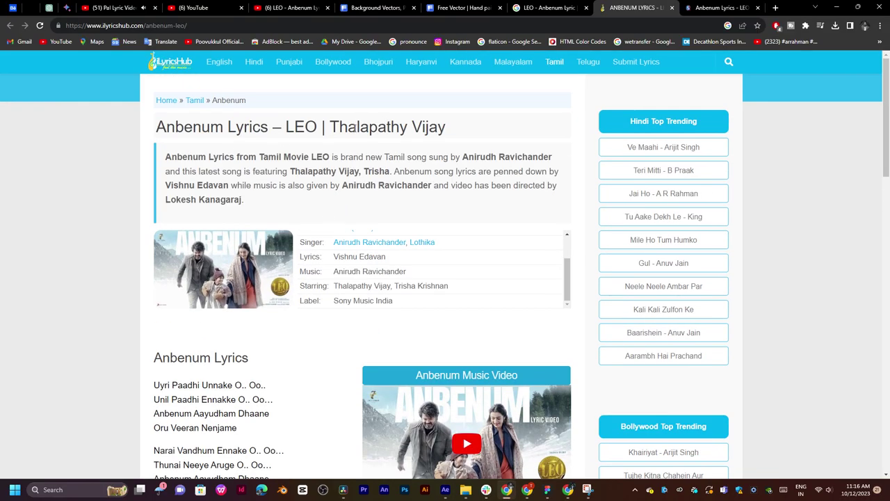
pyautogui.moveTo(331, 127); pyautogui.dragTo(459, 140)
pyautogui.hotkey('ctrl', 'c')
pyautogui.hotkey('ctrl', 't')
pyautogui.hotkey('ctrl', 'v')
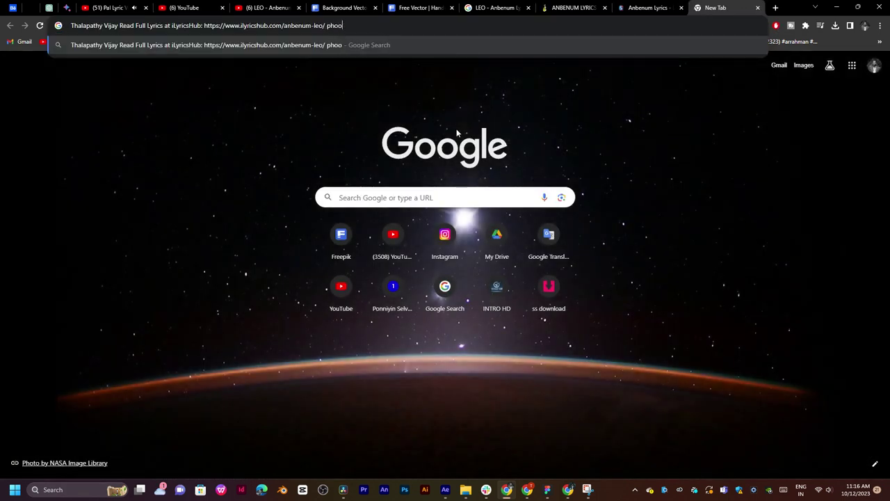
pyautogui.hotkey('ctrl', 'a')
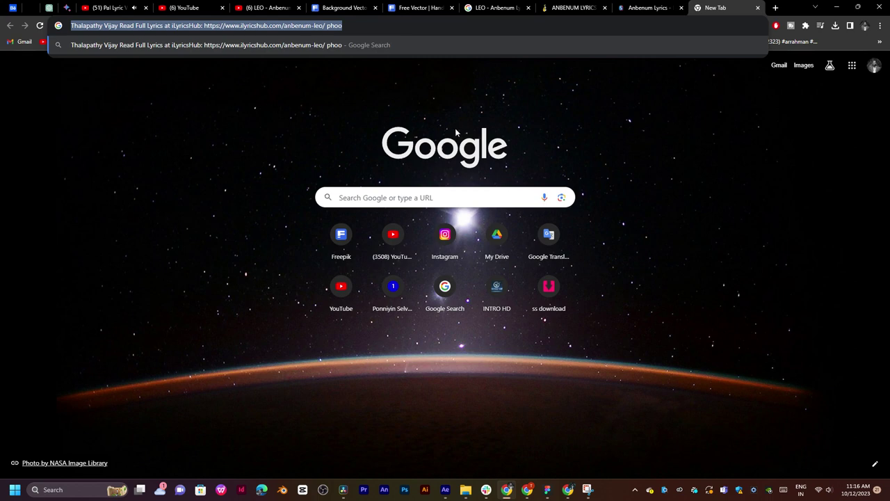
pyautogui.click(122, 25)
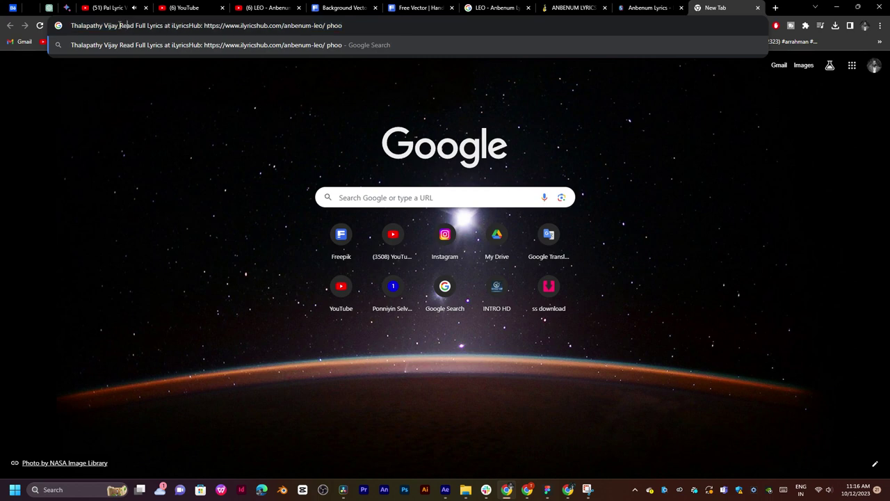
pyautogui.moveTo(120, 25); pyautogui.dragTo(420, 35)
pyautogui.press('BackSpace')
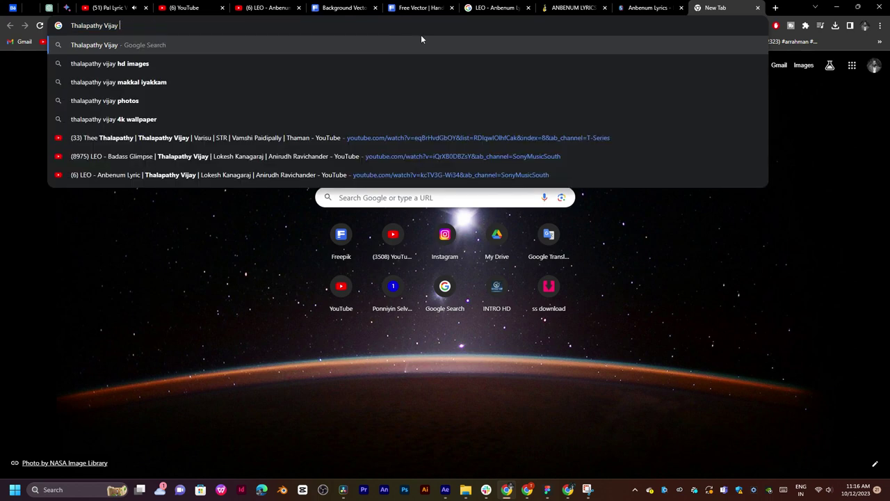
pyautogui.write('photo')
pyautogui.press('Return')
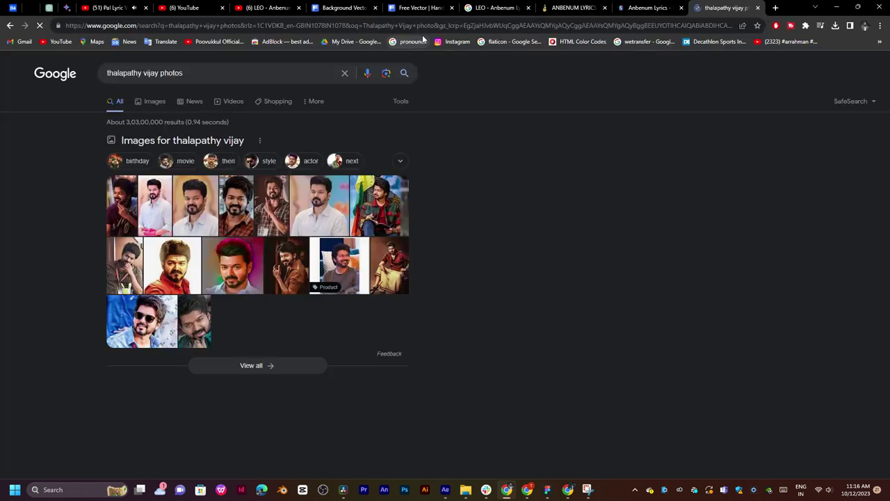
pyautogui.click(153, 105)
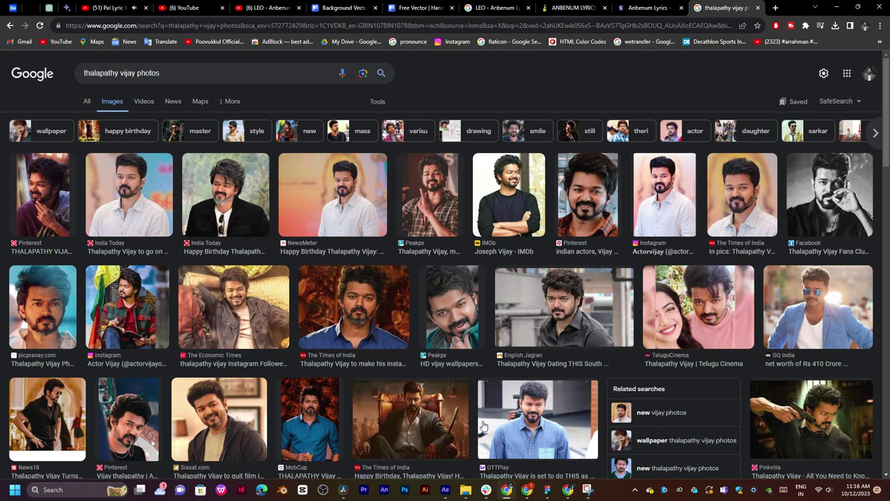
# Check the actor's portrait at about 0:23 of the LEO Anbenum lyric video on YouTube and return to the image results.
pyautogui.click(250, 3)
pyautogui.scroll(2, 345, 217)
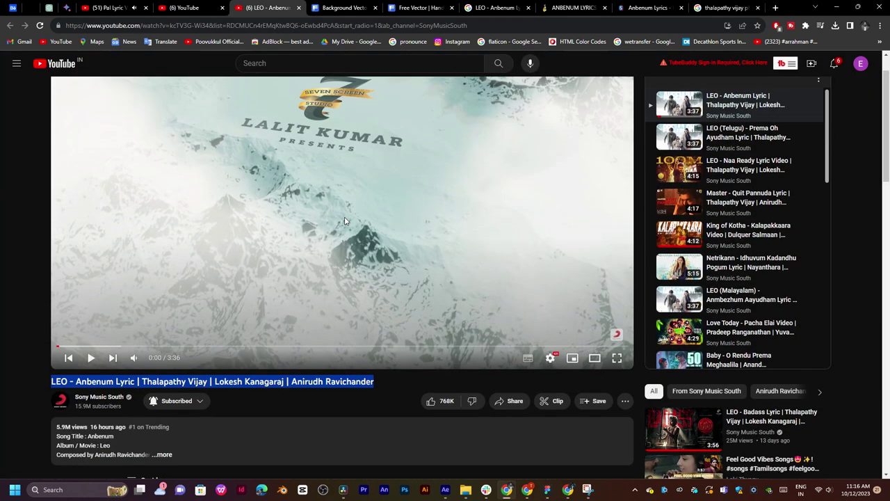
pyautogui.click(146, 331)
pyautogui.click(117, 356)
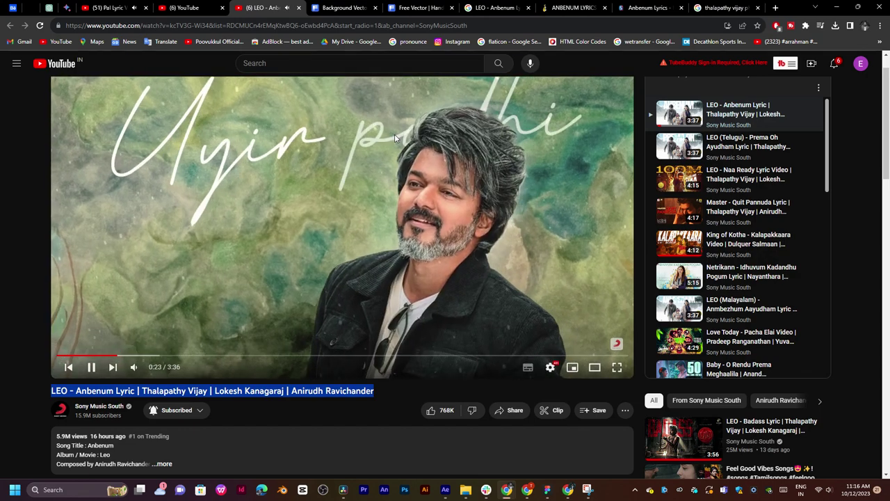
pyautogui.click(394, 133)
pyautogui.click(727, 8)
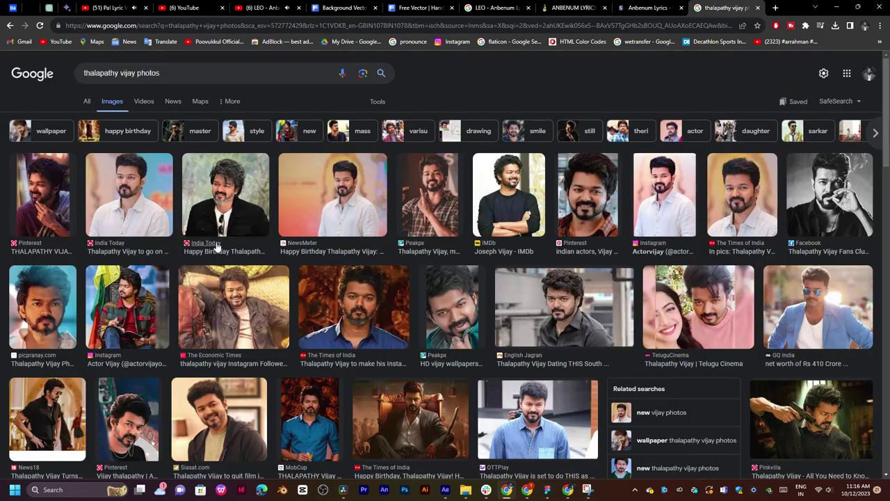
# Open the India Today photo of Vijay in a black jacket from the results and go to its source article's image.
pyautogui.middleClick(224, 211)
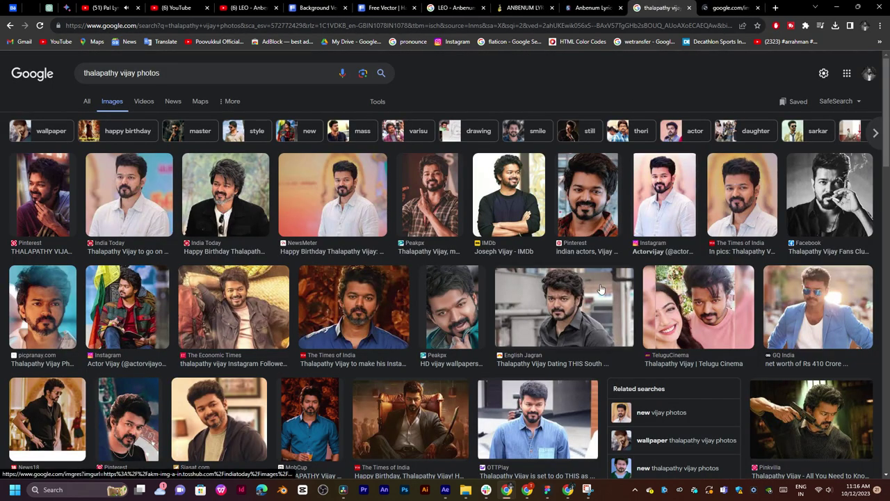
pyautogui.scroll(-1, 487, 312)
pyautogui.scroll(-2, 488, 308)
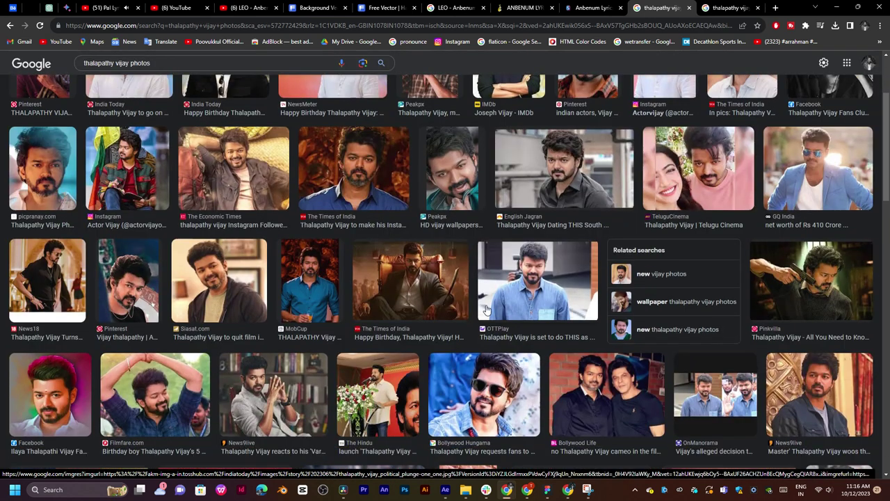
pyautogui.hotkey('ctrl', 'Tab')
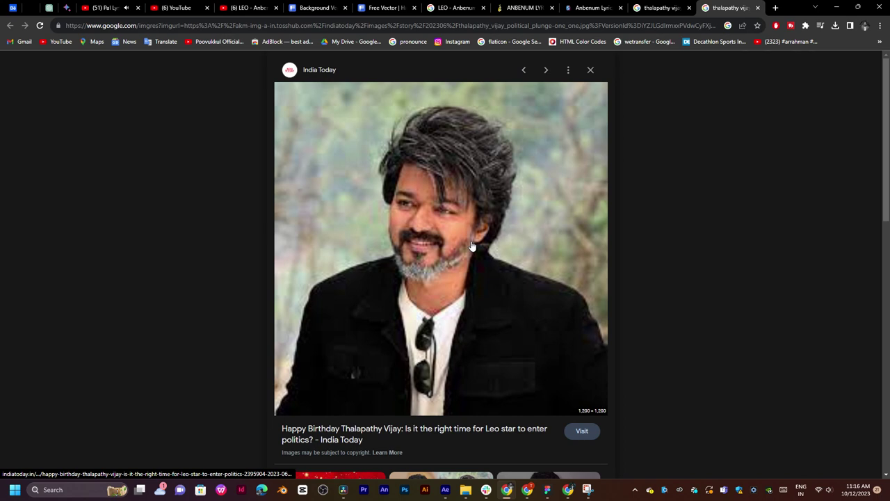
pyautogui.scroll(-4, 472, 246)
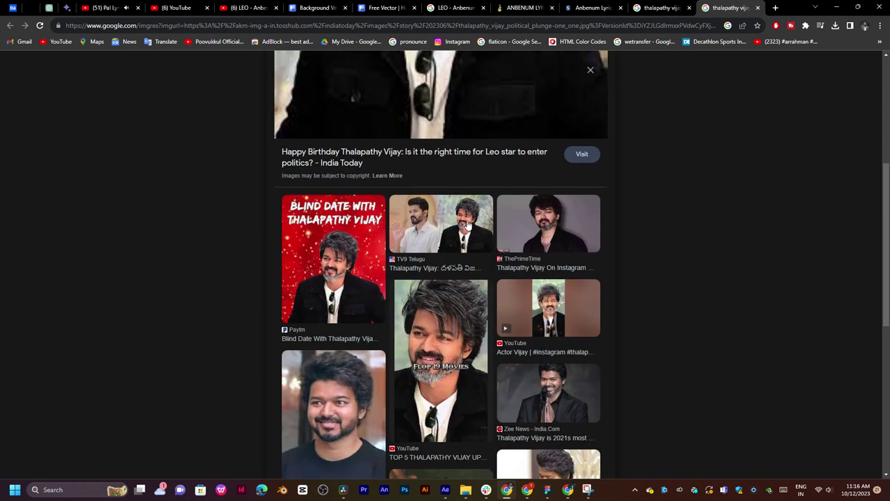
pyautogui.scroll(4, 467, 225)
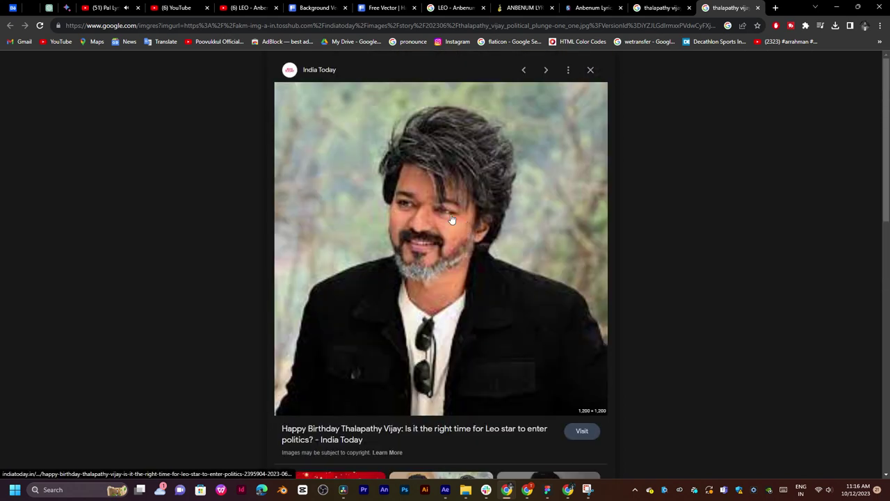
pyautogui.click(450, 219)
pyautogui.scroll(-3, 466, 238)
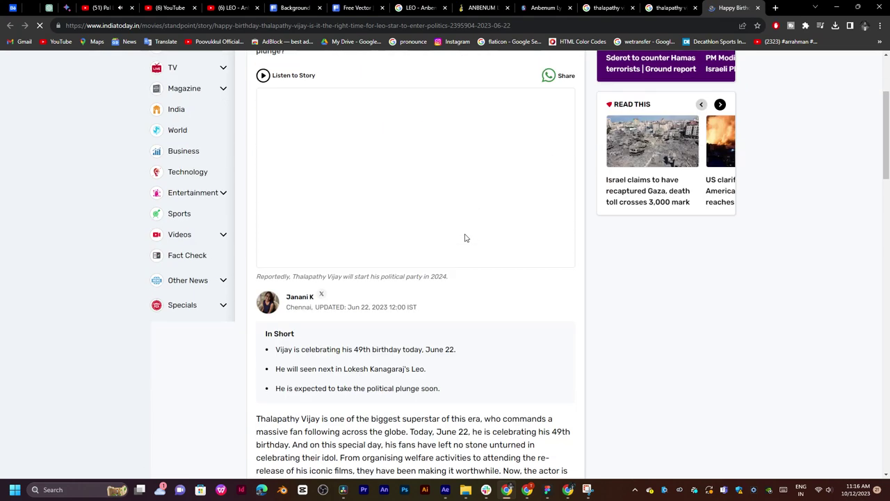
# Save the India Today photo of Vijay in a black jacket from the Google Images results to the 12.10.23 folder.
pyautogui.scroll(3, 466, 238)
pyautogui.click(664, 8)
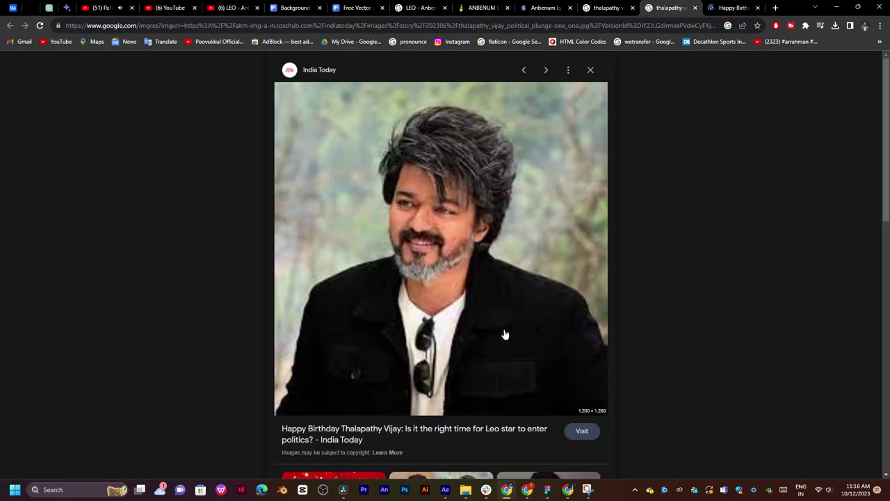
pyautogui.click(607, 8)
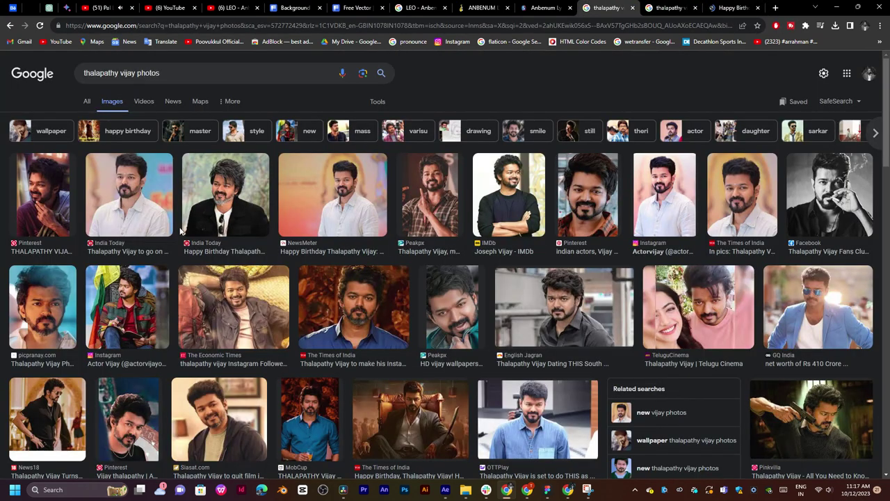
pyautogui.click(216, 212)
pyautogui.rightClick(663, 202)
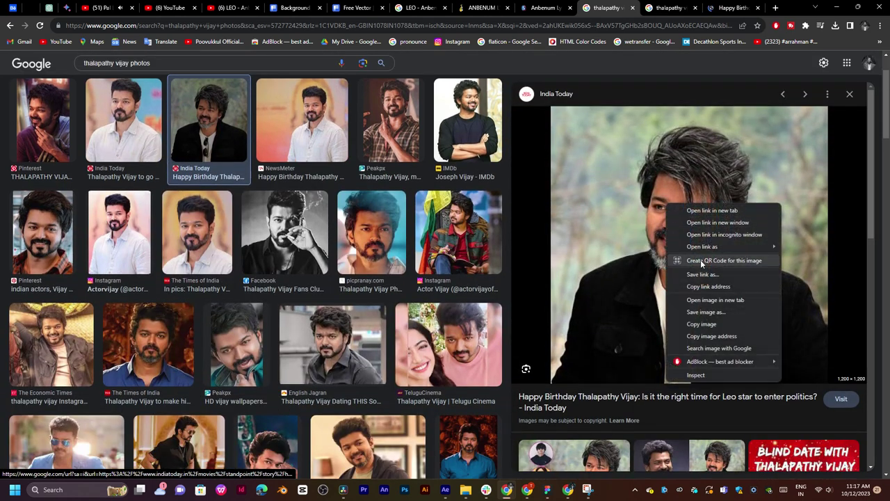
pyautogui.click(703, 313)
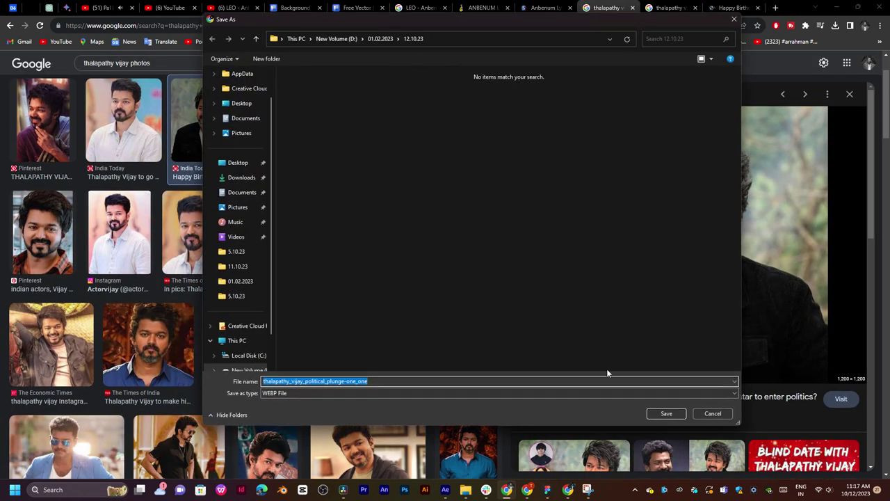
pyautogui.click(666, 414)
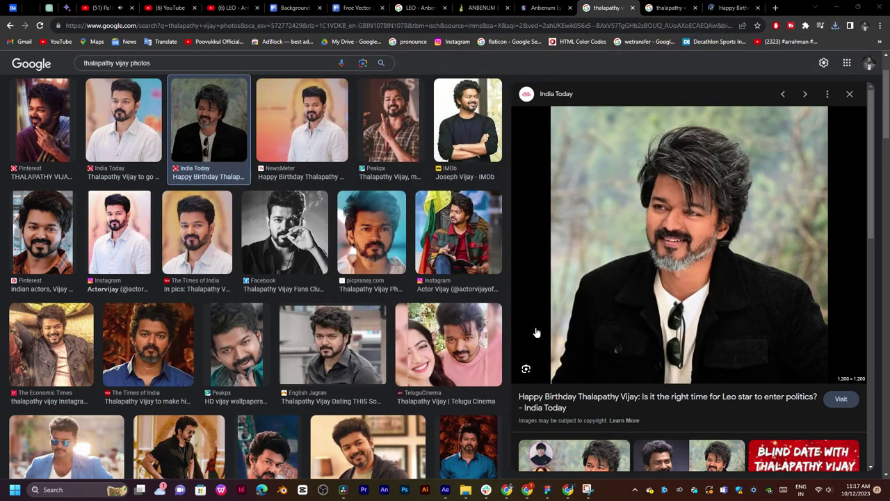
# Switch to Photoshop and create a new 3840 x 2160 px document at 300 ppi.
pyautogui.scroll(-3, 475, 317)
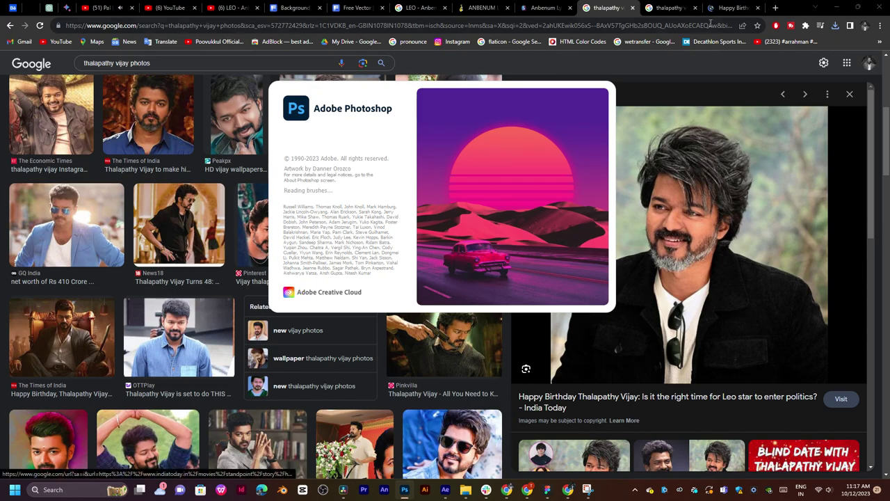
pyautogui.click(838, 6)
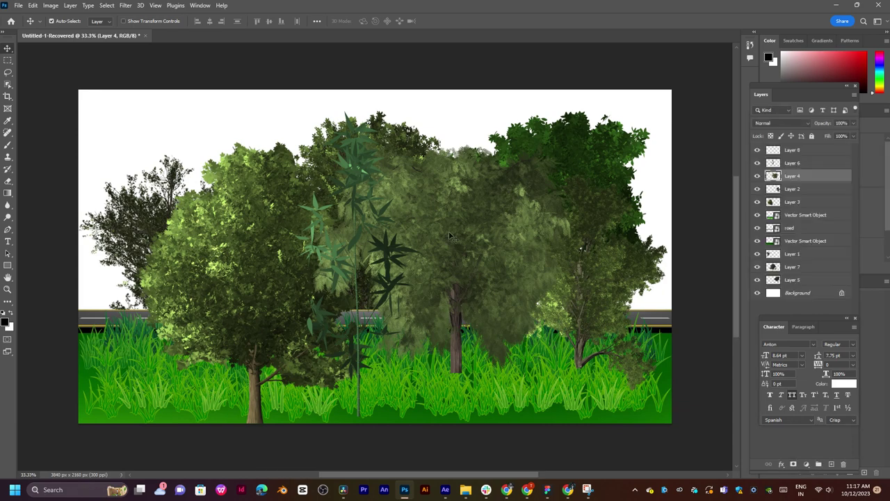
pyautogui.hotkey('ctrl', 'n')
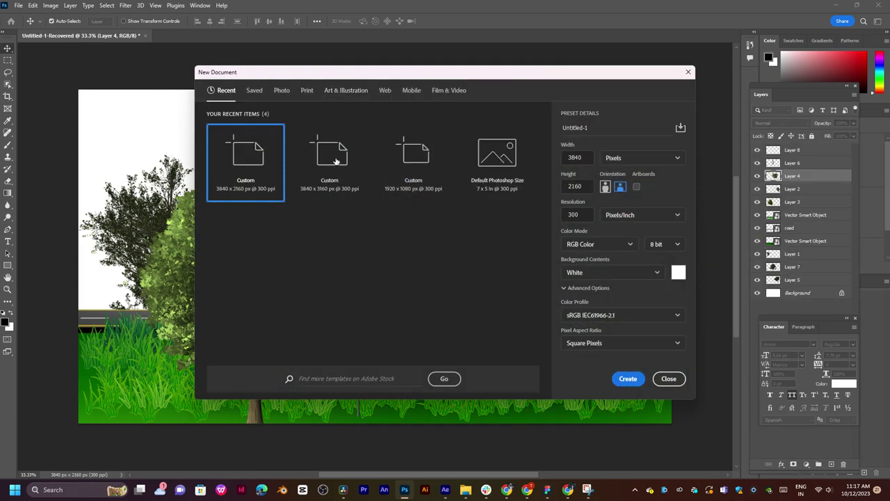
pyautogui.doubleClick(252, 156)
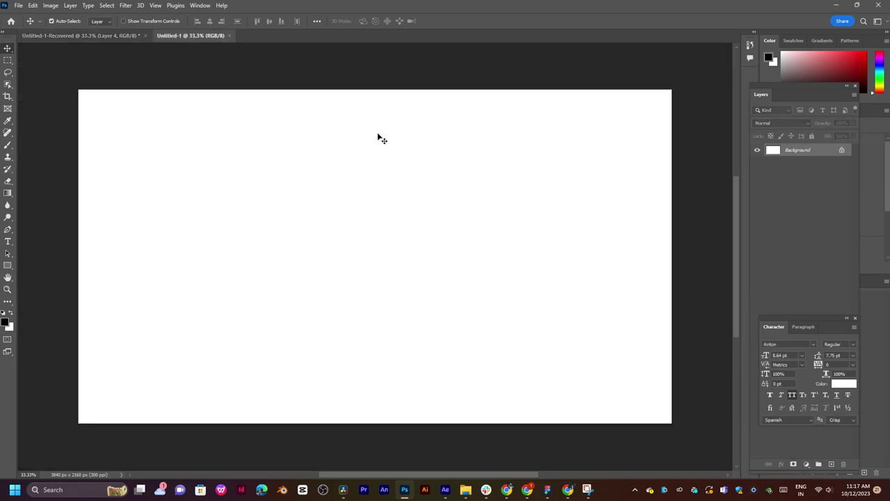
# Place the saved thalapathy_vijay_political_plunge-one_one image from the 12.10.23 folder into the new Photoshop document.
pyautogui.moveTo(466, 490)
pyautogui.click(601, 450)
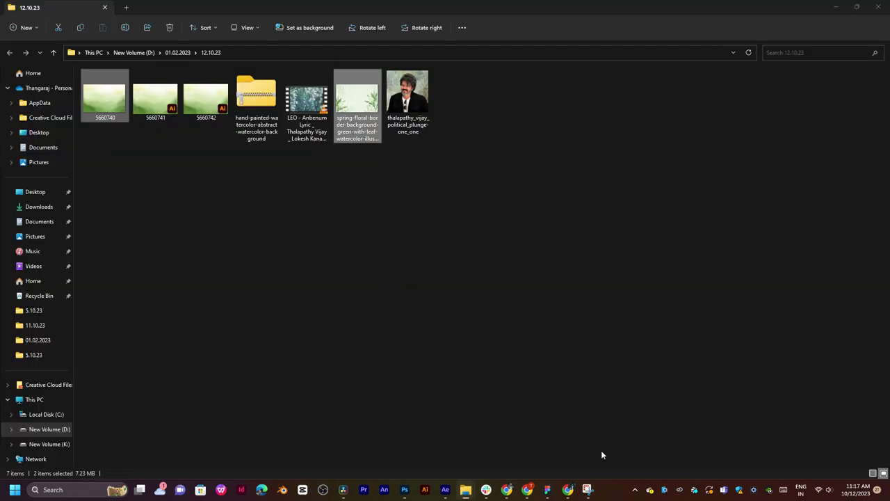
pyautogui.moveTo(429, 115); pyautogui.dragTo(358, 258)
pyautogui.hotkey('alt', 'Tab')
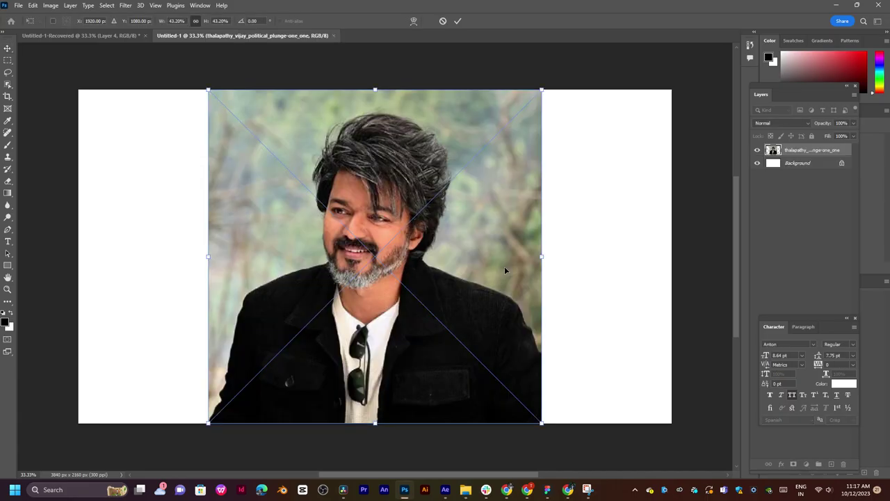
pyautogui.press('Return')
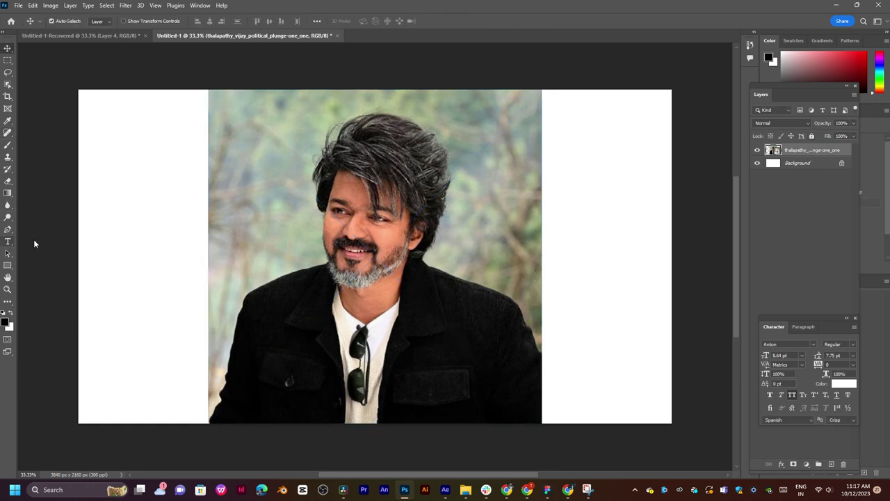
# Activate the Object Selection tool, duplicate the portrait layer and hide the original beneath the copy.
pyautogui.click(7, 86)
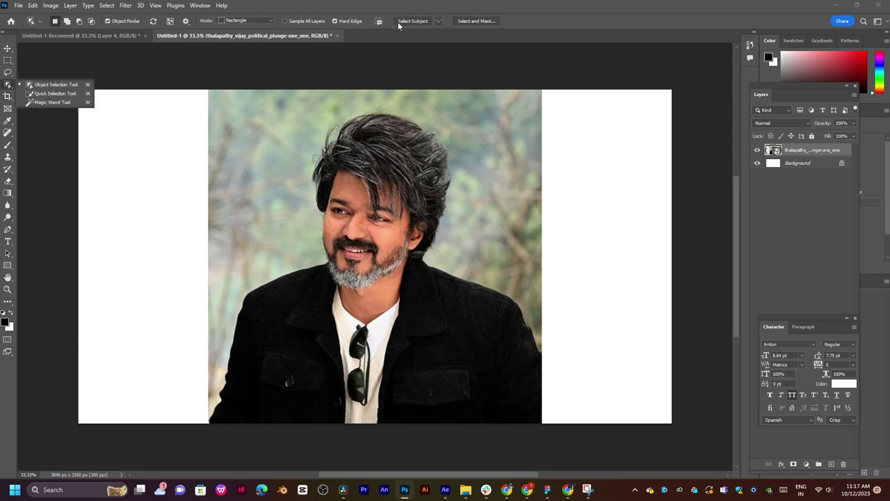
pyautogui.click(397, 23)
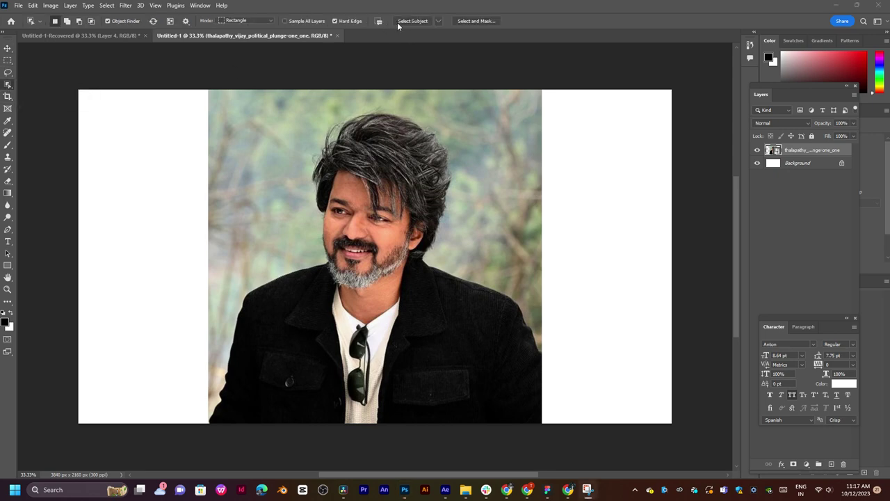
pyautogui.scroll(1, 166, 134)
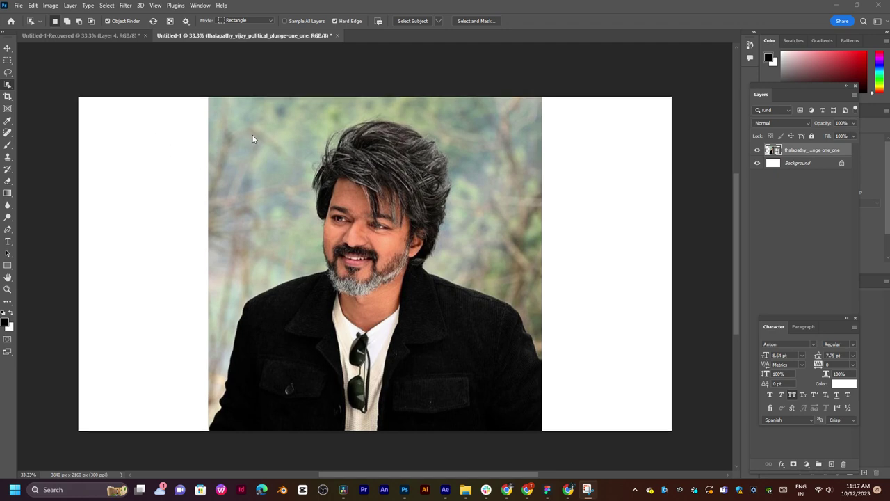
pyautogui.hotkey('ctrl', 'j')
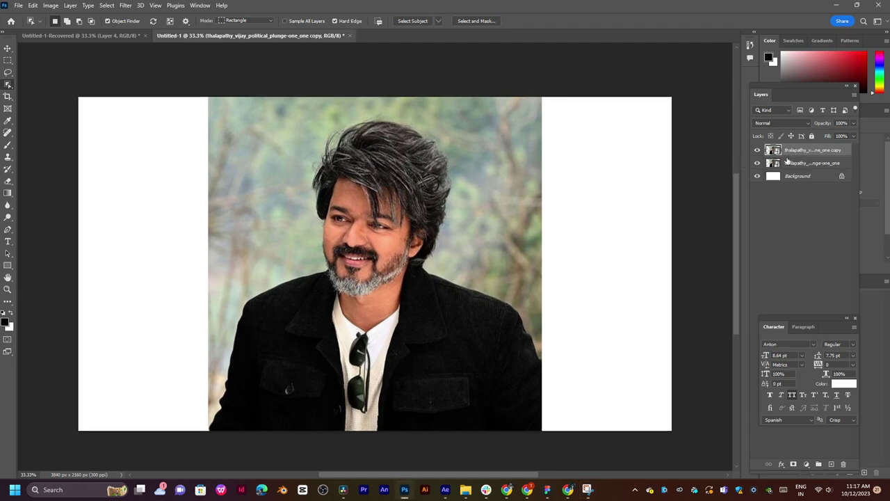
pyautogui.click(756, 164)
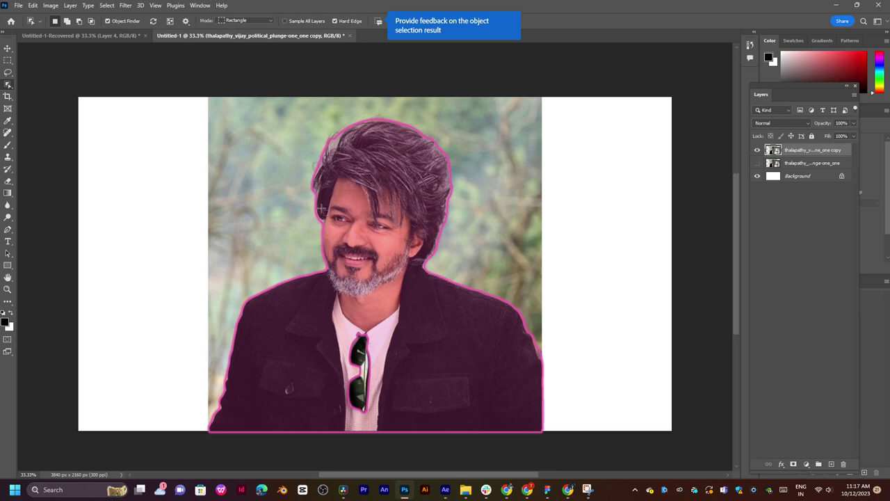
# Select the actor's figure with the Object Selection tool and feather the selection by 1.5 pixels.
pyautogui.click(391, 277)
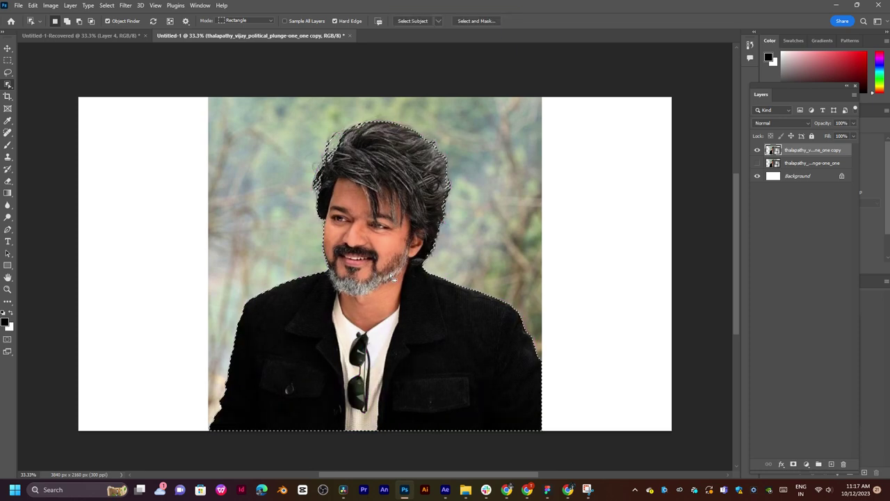
pyautogui.rightClick(383, 233)
pyautogui.click(418, 254)
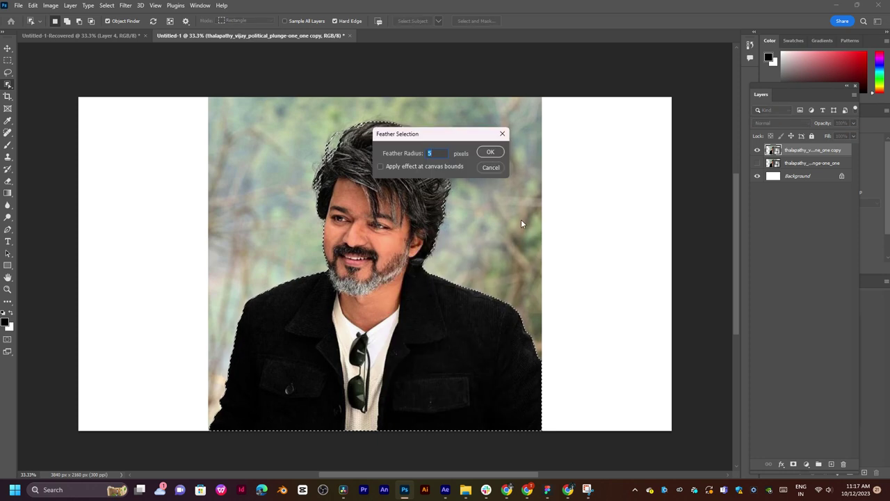
pyautogui.write('1.5')
pyautogui.press('Return')
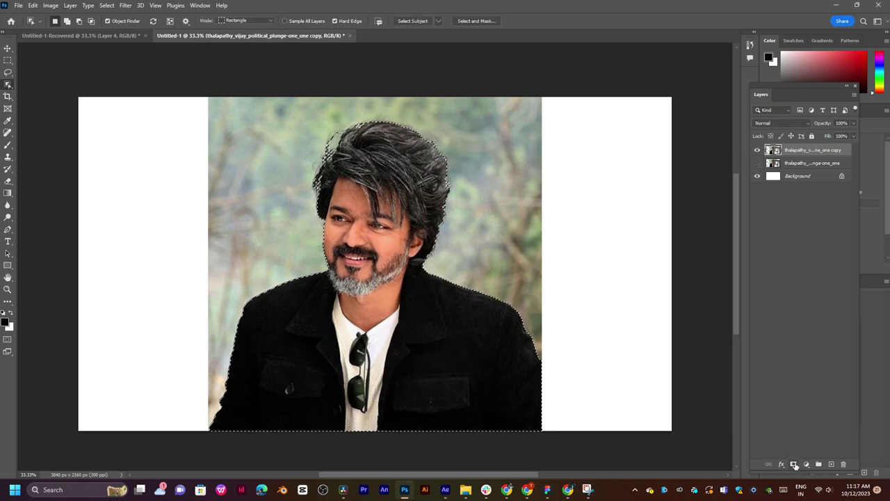
# Mask the portrait copy with the feathered selection and hide the white Background layer.
pyautogui.click(795, 465)
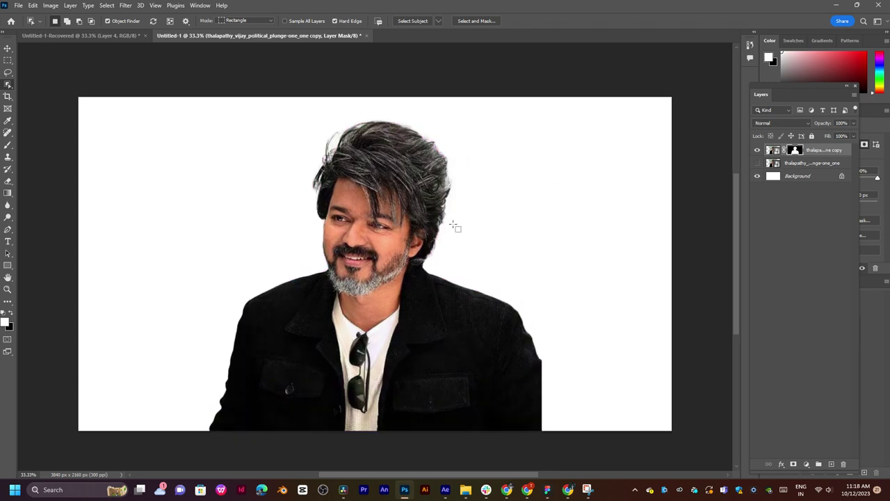
pyautogui.press('v')
pyautogui.click(513, 244)
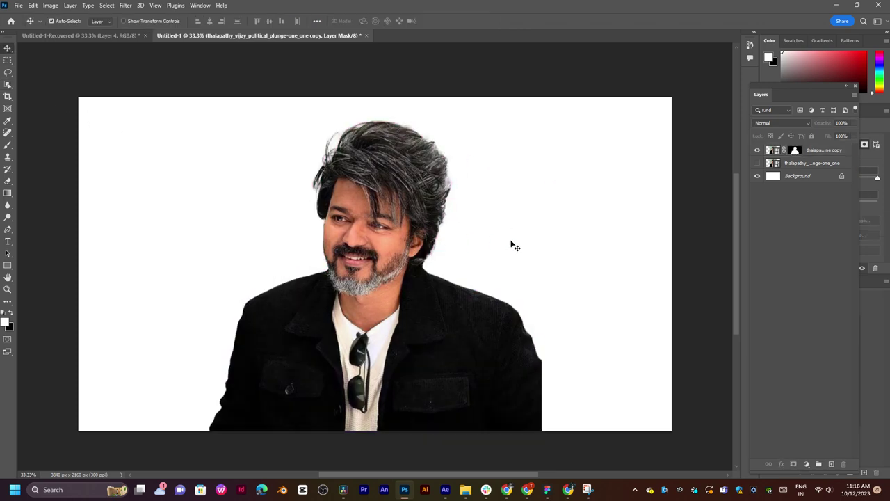
pyautogui.click(758, 177)
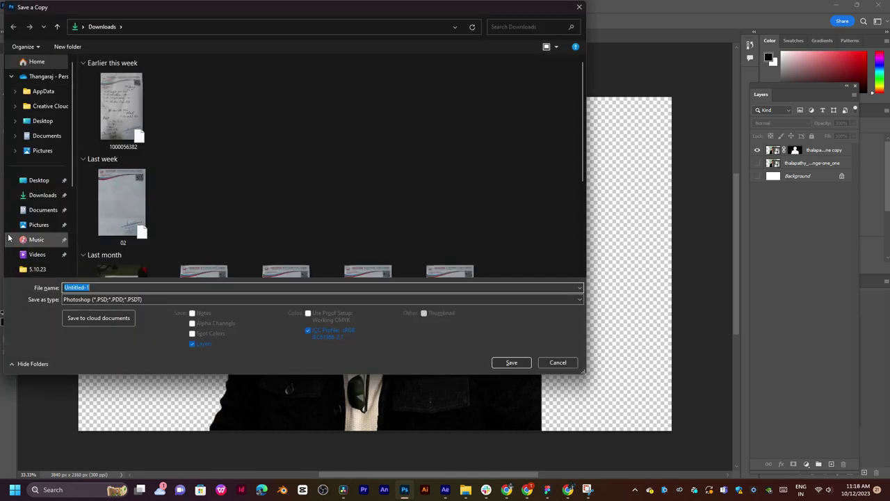
# Save a PSD copy named "Thalapathy Vijay" in D:\01.02.2023\12.10.23 with Maximize Compatibility enabled.
pyautogui.scroll(-2, 21, 235)
pyautogui.scroll(-2, 29, 236)
pyautogui.click(38, 211)
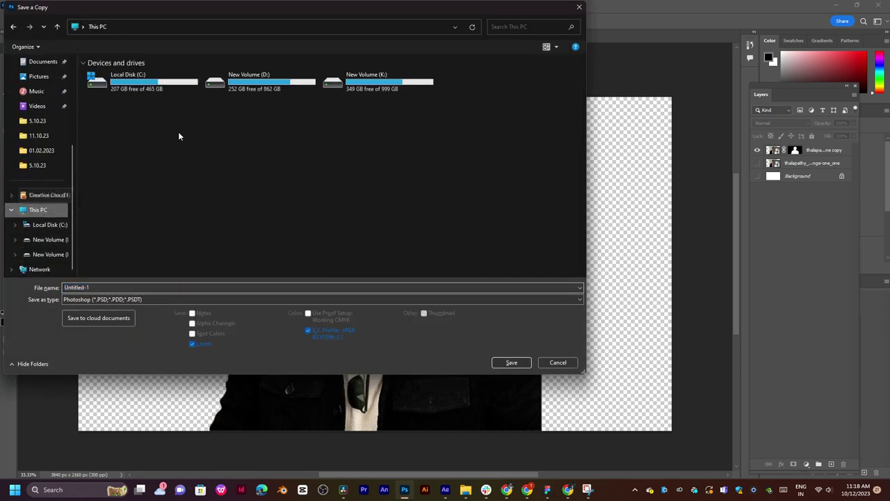
pyautogui.doubleClick(240, 98)
pyautogui.doubleClick(115, 90)
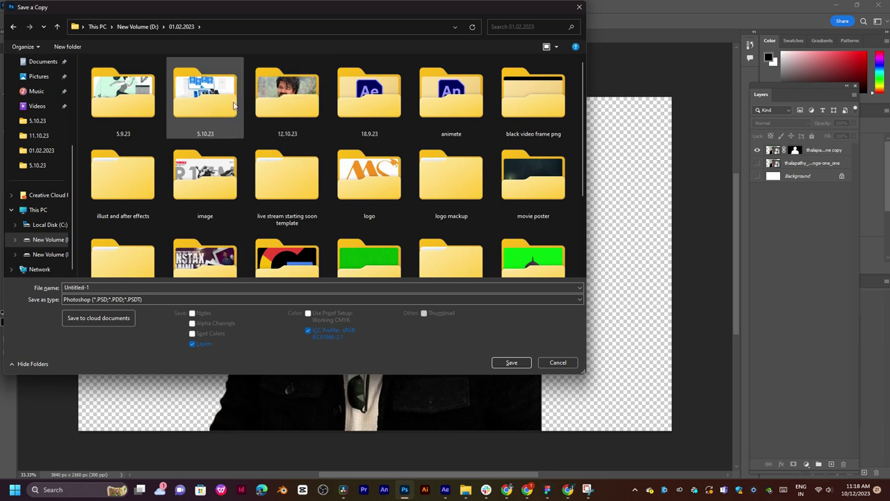
pyautogui.doubleClick(273, 102)
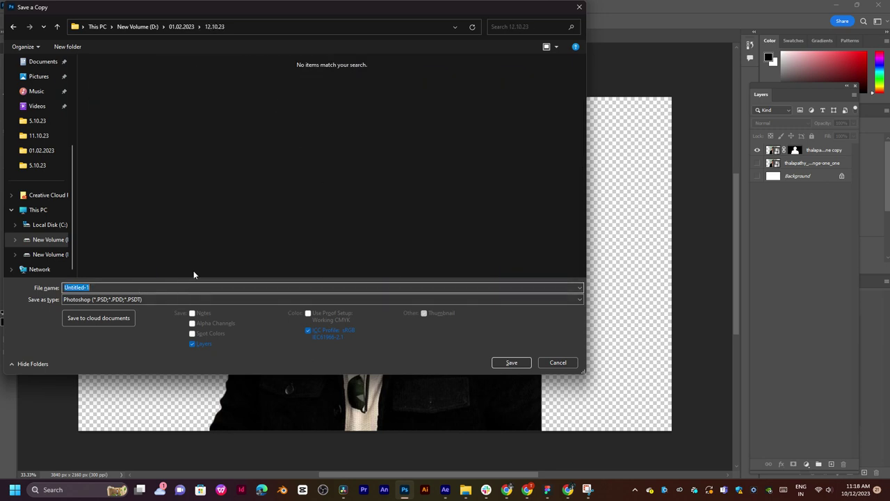
pyautogui.write('Thalapathy Vijay')
pyautogui.click(525, 366)
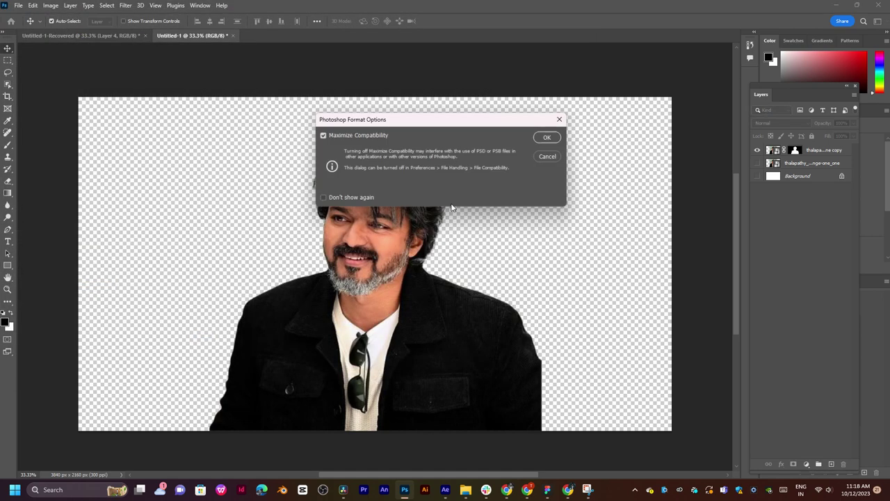
pyautogui.click(545, 137)
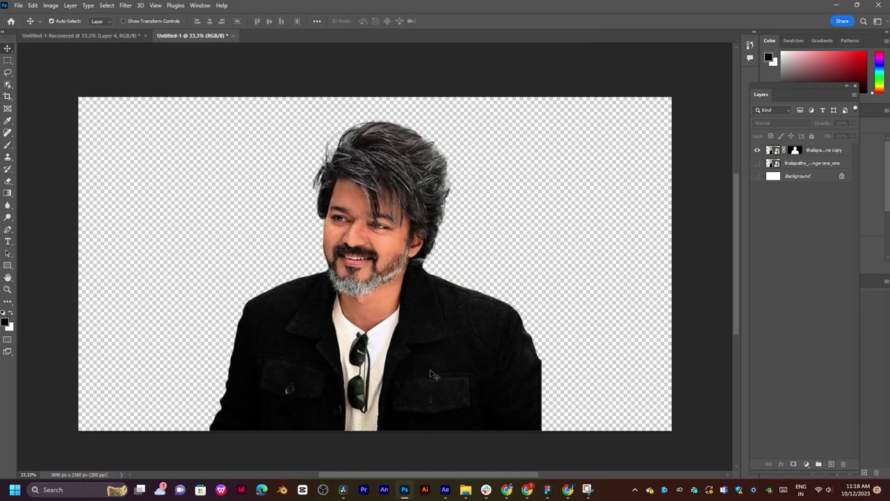
# Switch to After Effects, import Thalapathy Vijay.psd as a composition with editable layer styles, and add it to Comp 1 below both lyric layers.
pyautogui.click(445, 489)
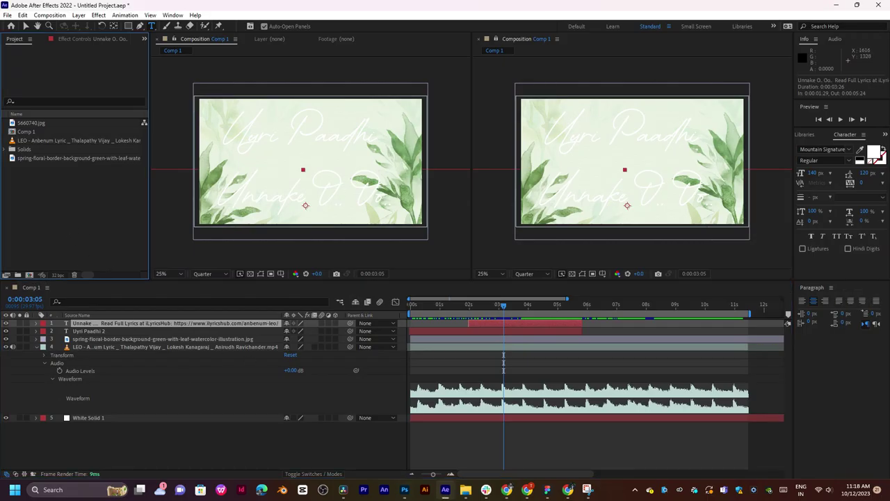
pyautogui.moveTo(465, 489)
pyautogui.click(591, 439)
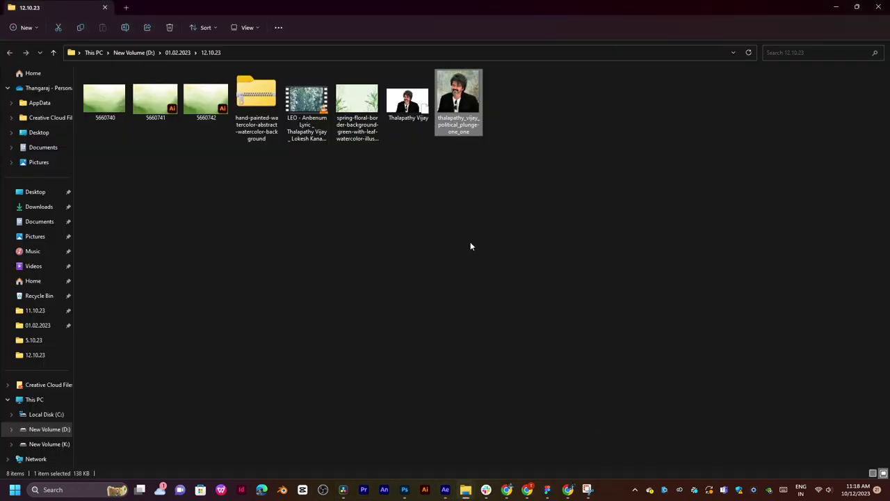
pyautogui.moveTo(408, 101); pyautogui.dragTo(71, 188)
pyautogui.hotkey('alt', 'Tab')
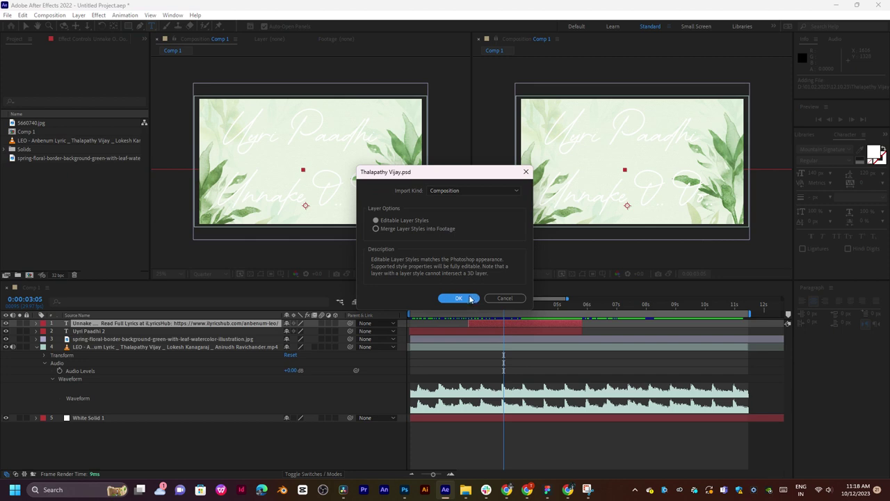
pyautogui.click(470, 299)
pyautogui.moveTo(27, 169); pyautogui.dragTo(161, 332)
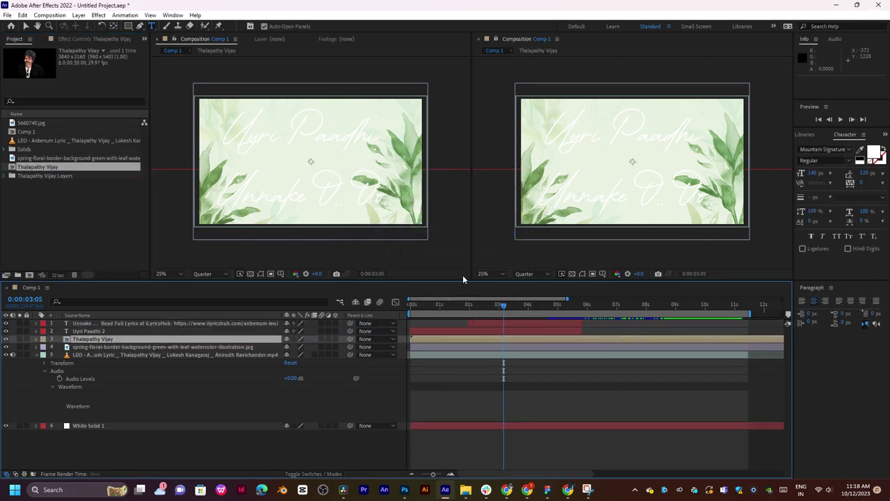
# Scale the portrait layer to 68% and move it toward the frame's lower right, to about position 1256, 740.
pyautogui.scroll(-1, 516, 206)
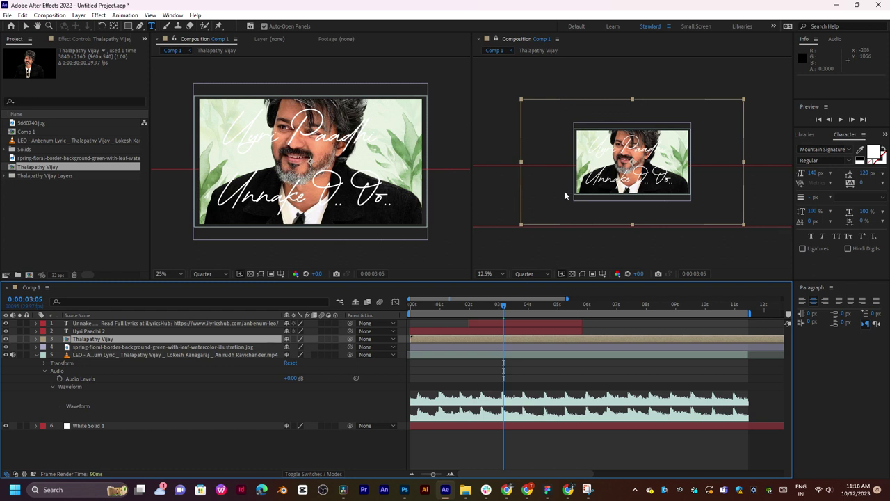
pyautogui.press('v')
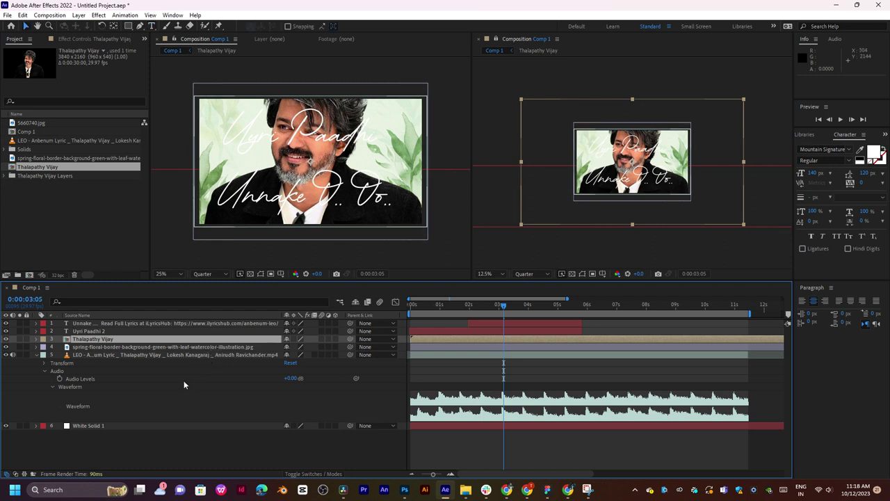
pyautogui.press('s')
pyautogui.moveTo(292, 346); pyautogui.dragTo(282, 348)
pyautogui.moveTo(338, 162); pyautogui.dragTo(371, 185)
pyautogui.scroll(2, 371, 179)
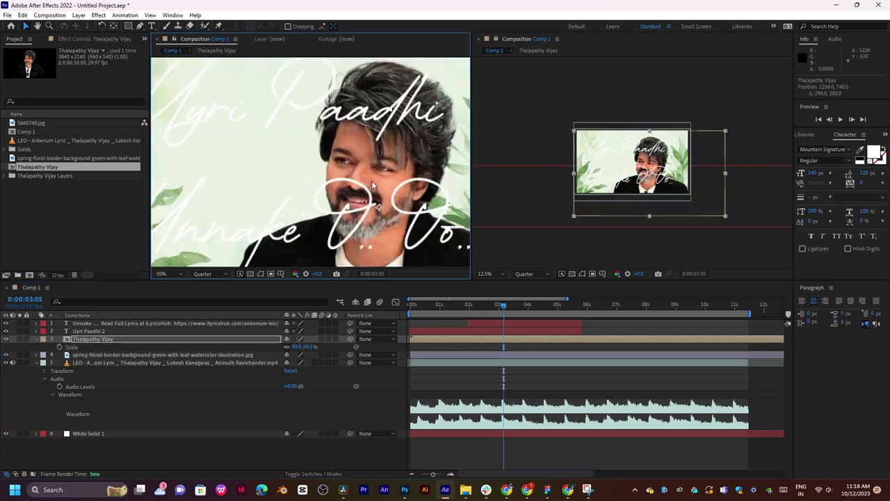
# Hide the leaf watercolor background layer to compare the portrait's placement with the reference lyric video.
pyautogui.scroll(-2, 371, 178)
pyautogui.moveTo(337, 161); pyautogui.dragTo(340, 161)
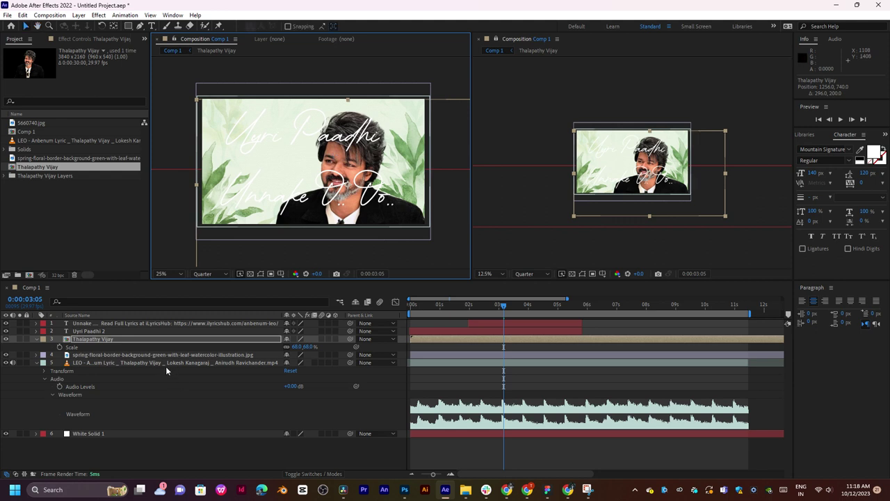
pyautogui.click(6, 354)
pyautogui.click(7, 356)
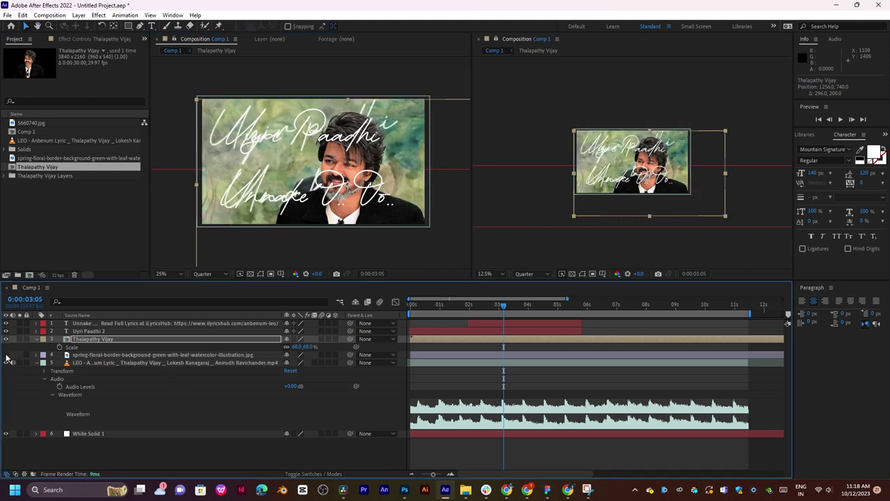
pyautogui.click(6, 340)
pyautogui.click(7, 339)
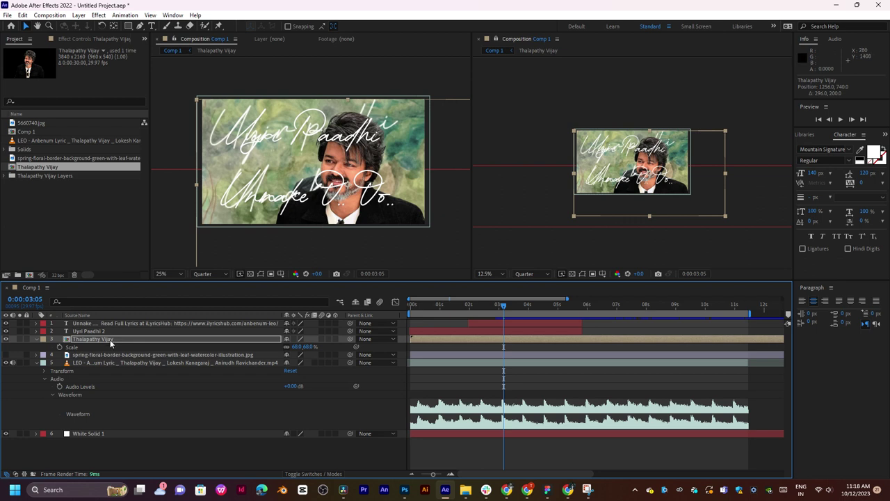
# Scale the portrait layer to 58%, move it to about position 1224, 664, and show the leaf background again.
pyautogui.press('Return')
pyautogui.moveTo(297, 346)
pyautogui.mouseDown()
pyautogui.moveTo(324, 346)
pyautogui.moveTo(295, 347)
pyautogui.mouseUp()
pyautogui.moveTo(396, 213); pyautogui.dragTo(393, 203)
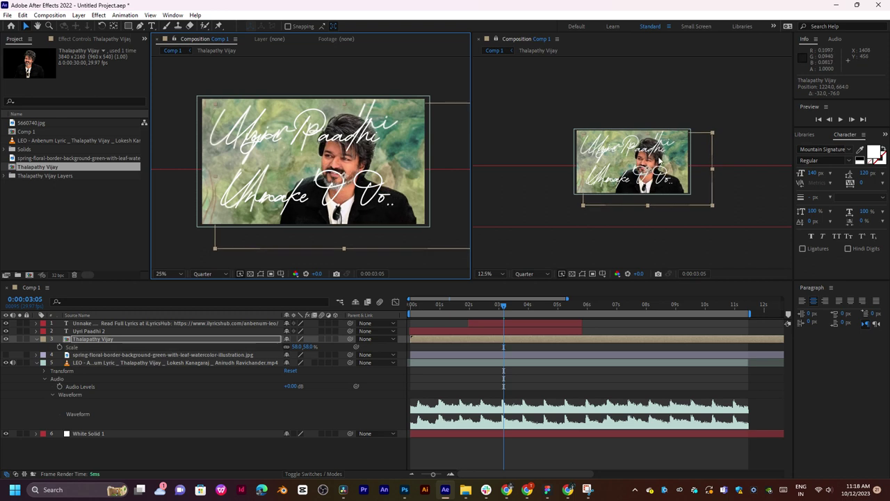
pyautogui.scroll(1, 660, 161)
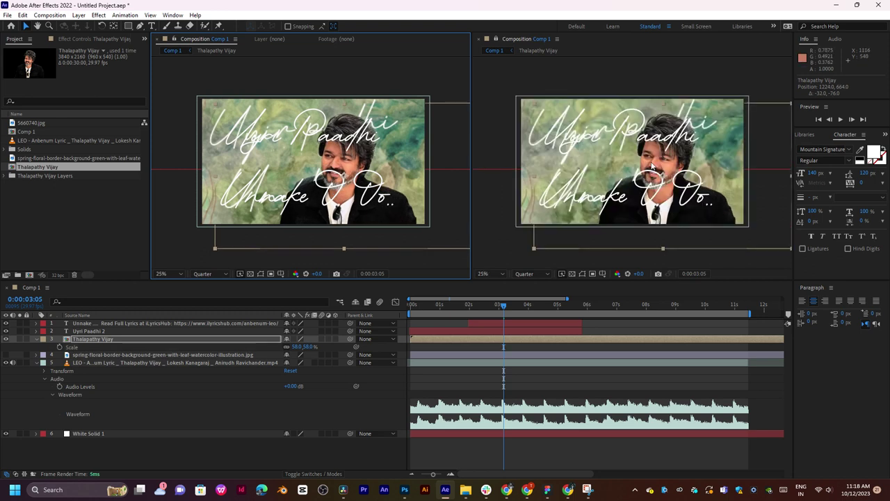
pyautogui.click(6, 354)
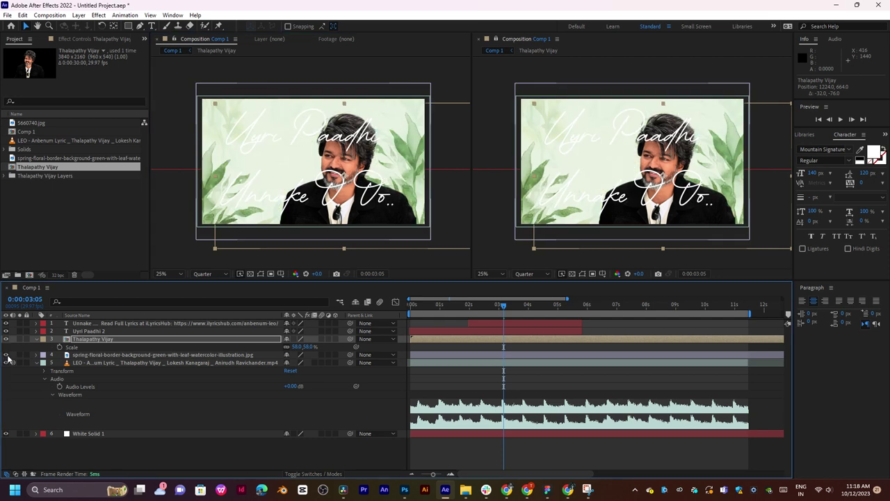
pyautogui.click(123, 339)
pyautogui.keyDown('shift'); pyautogui.click(88, 323); pyautogui.keyUp('shift')
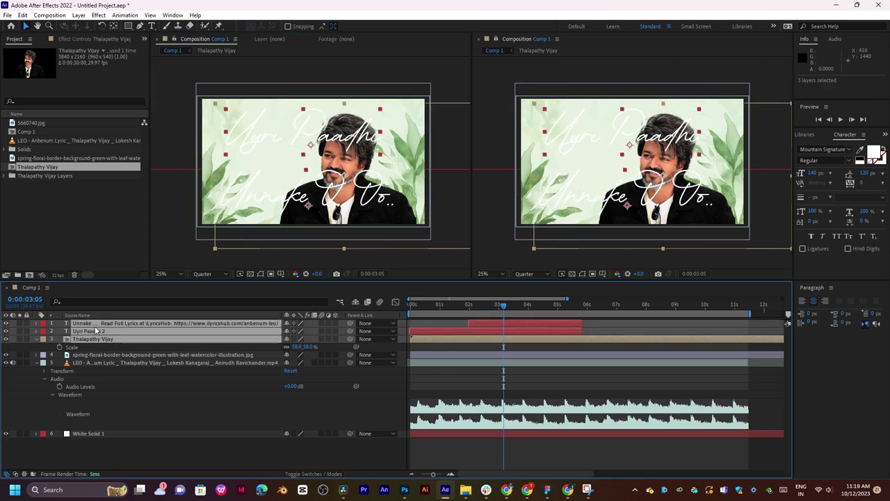
pyautogui.rightClick(95, 332)
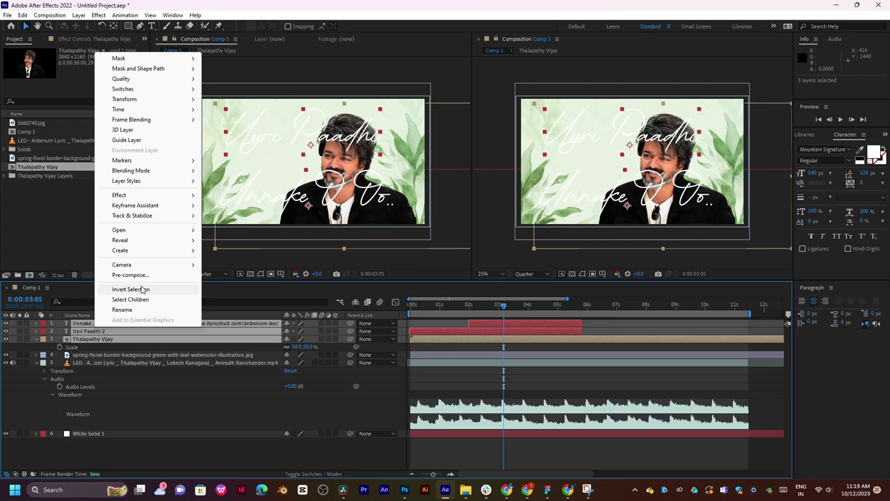
pyautogui.click(140, 452)
# Move the Uyri Paadhi 2 lyric layer directly below the portrait layer and preview the stacking.
pyautogui.moveTo(496, 305); pyautogui.dragTo(432, 304)
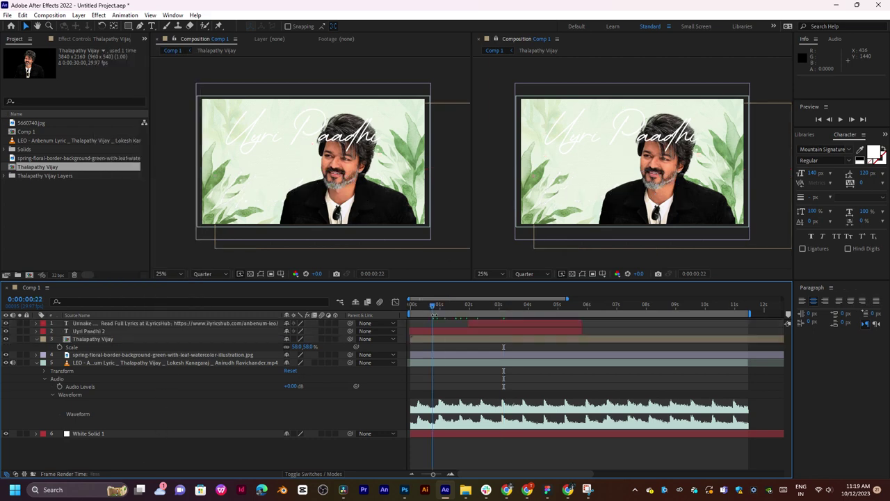
pyautogui.press('space')
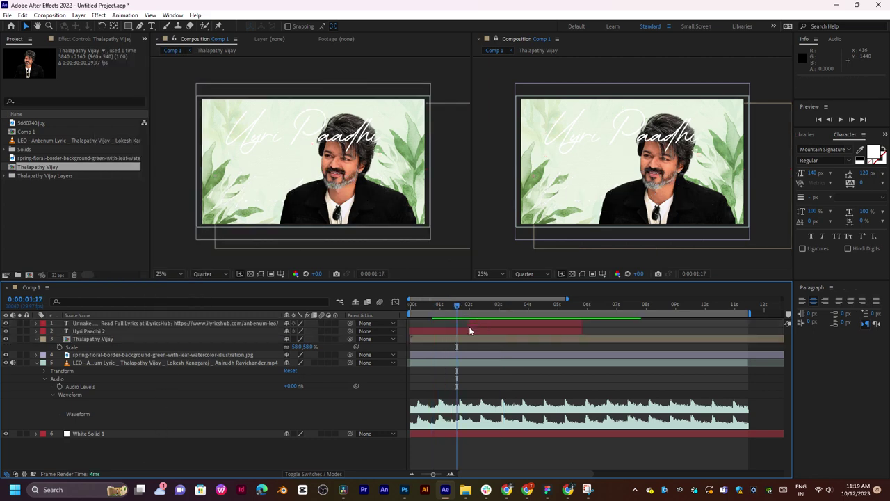
pyautogui.click(95, 332)
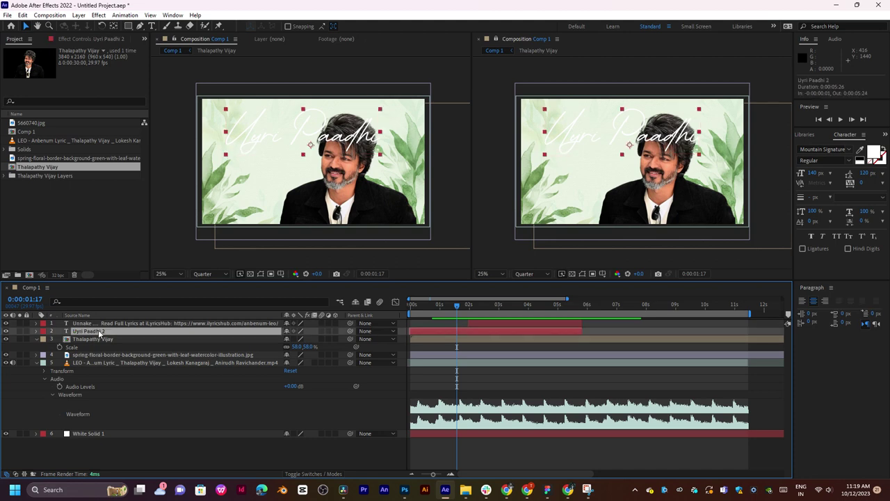
pyautogui.moveTo(99, 333); pyautogui.dragTo(98, 351)
pyautogui.moveTo(456, 305); pyautogui.dragTo(444, 305)
pyautogui.press('space')
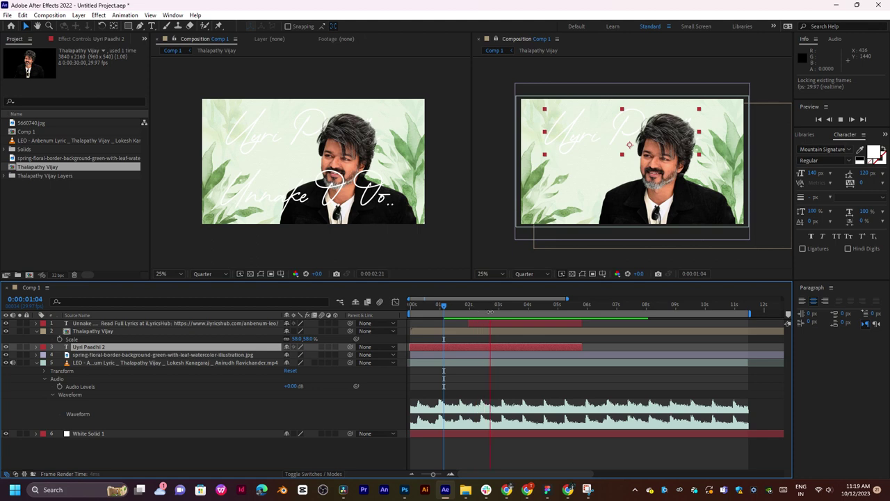
# Scale the Unnake lyric layer to 184% and move it to about position 892, 836.
pyautogui.click(505, 327)
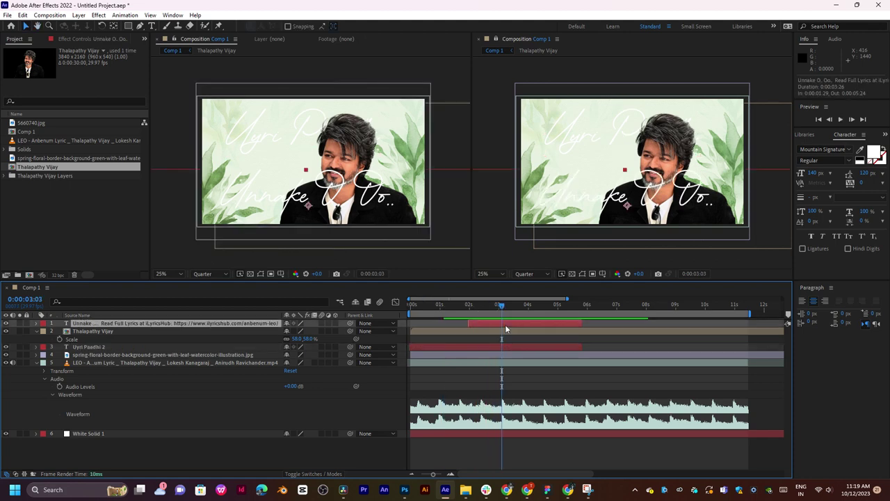
pyautogui.press('s')
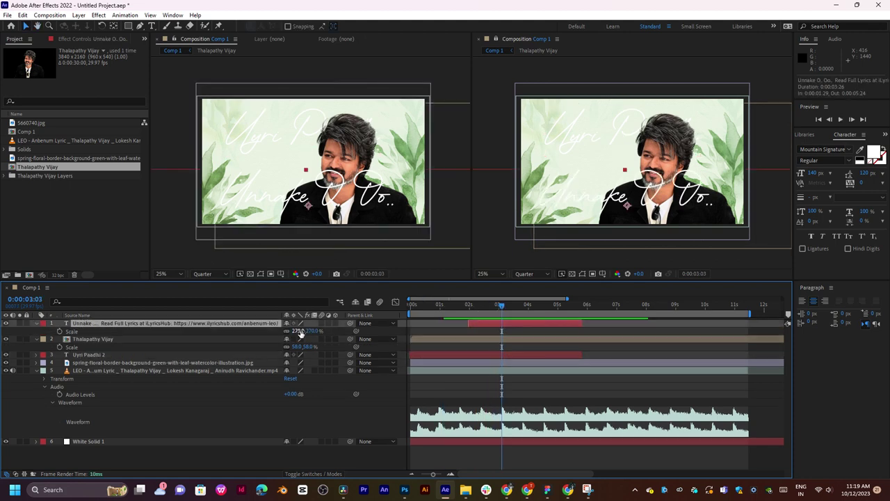
pyautogui.moveTo(300, 331); pyautogui.dragTo(261, 338)
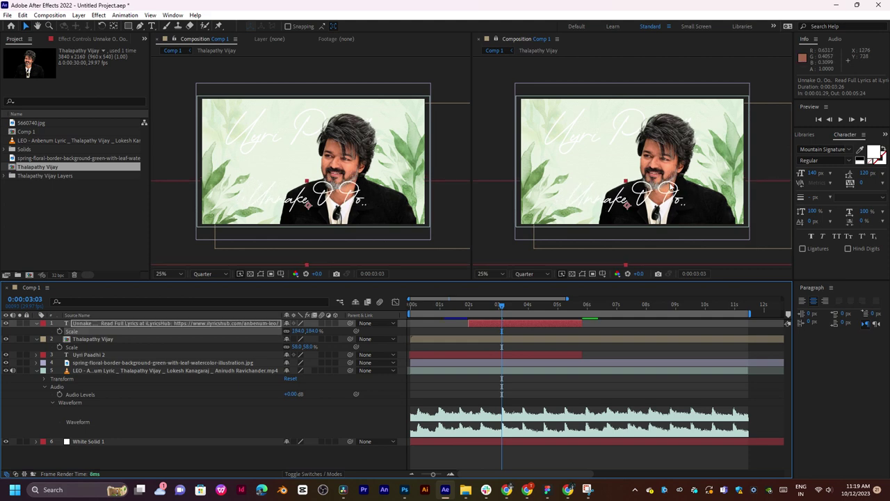
pyautogui.moveTo(654, 196); pyautogui.dragTo(652, 187)
# Delete the extra "Read Full Lyrics" text and web link from the lyric layer, keeping only "Unnake O.. Oo..".
pyautogui.hotkey('ctrl', 't')
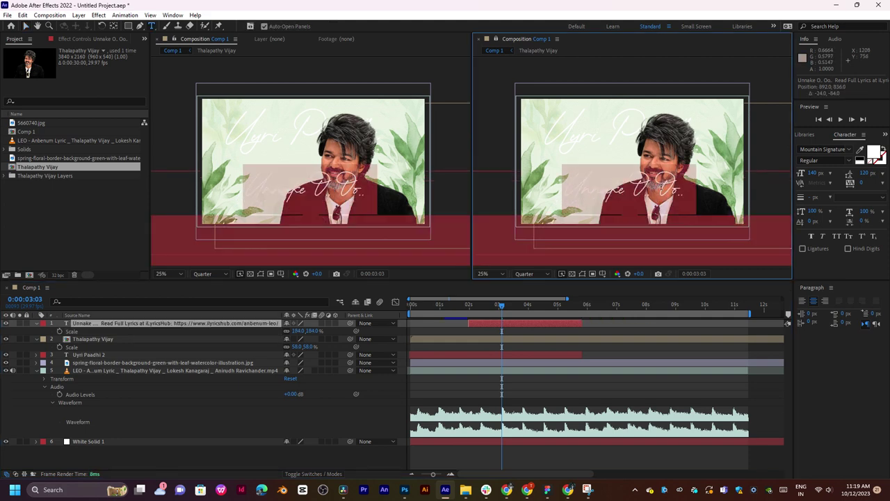
pyautogui.press('BackSpace')
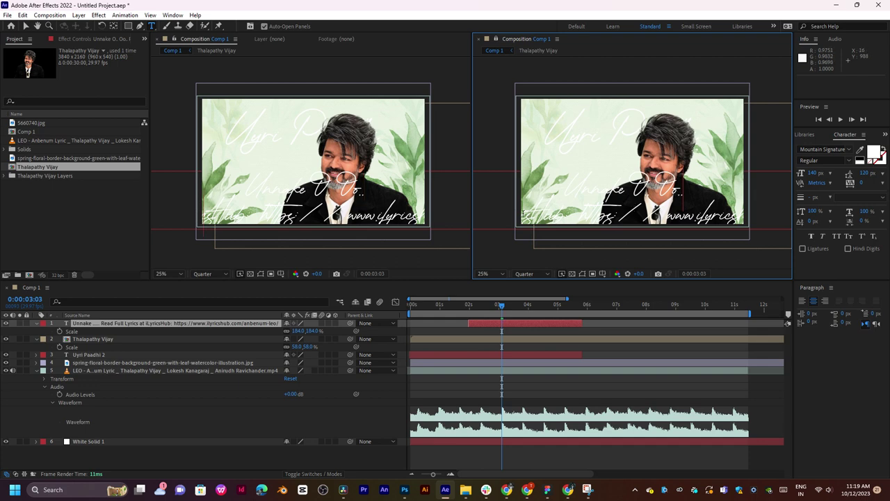
pyautogui.moveTo(521, 212); pyautogui.dragTo(813, 215)
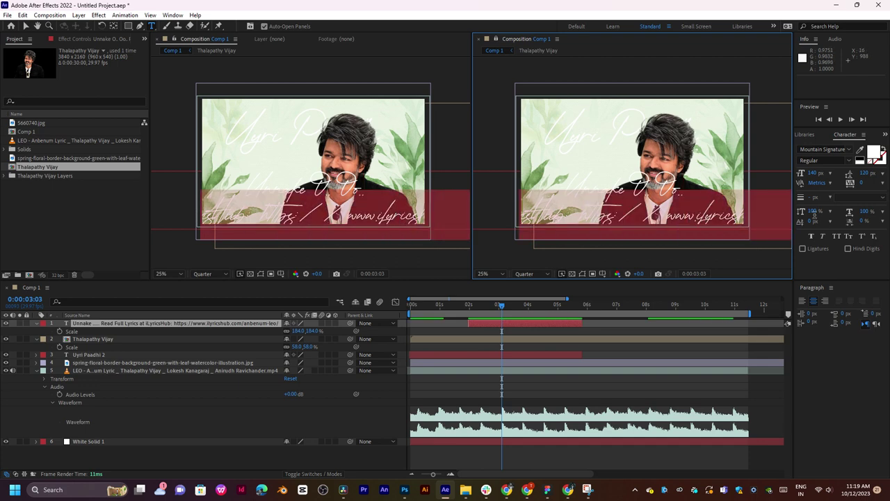
pyautogui.scroll(-3, 615, 174)
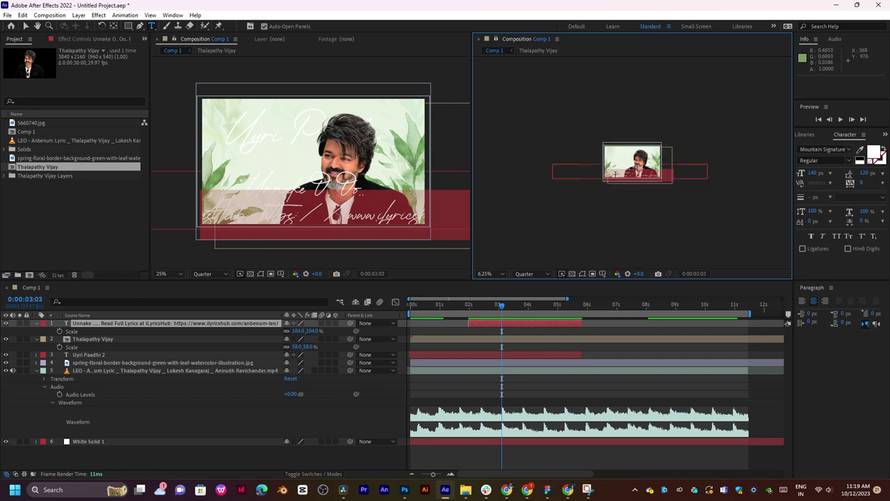
pyautogui.press('BackSpace')
pyautogui.scroll(2, 634, 178)
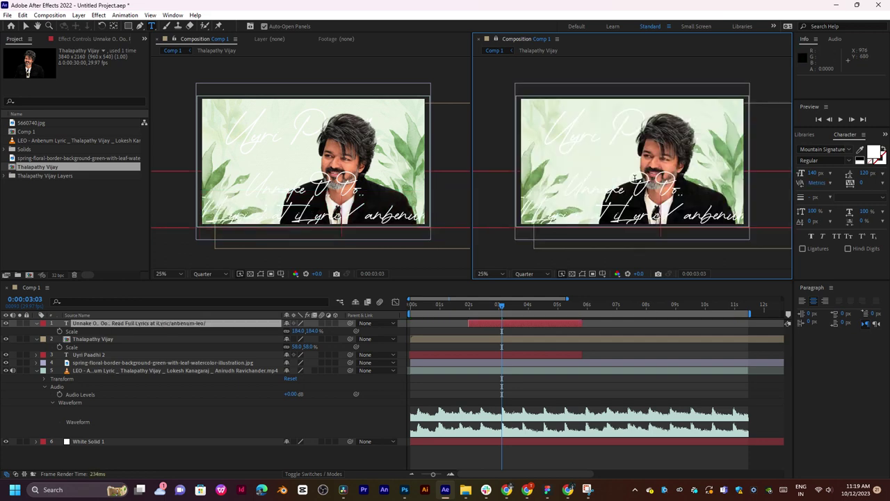
pyautogui.moveTo(515, 217); pyautogui.dragTo(777, 215)
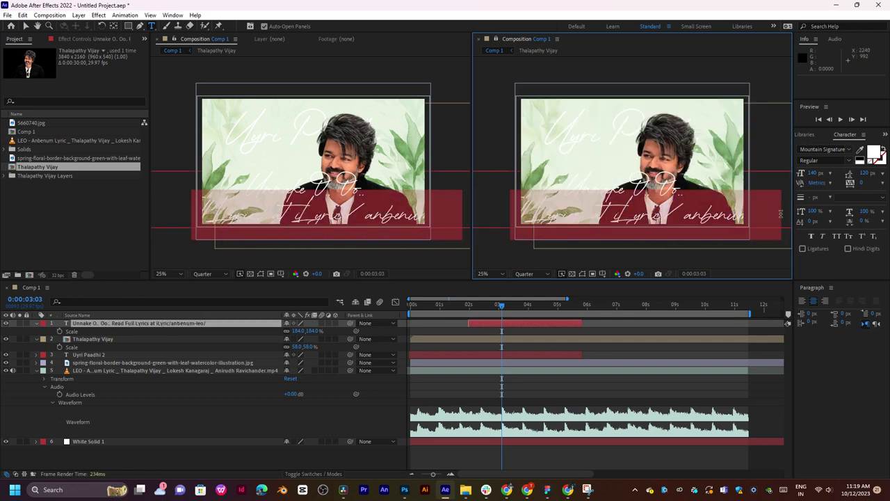
pyautogui.press('BackSpace')
pyautogui.moveTo(575, 216); pyautogui.dragTo(689, 216)
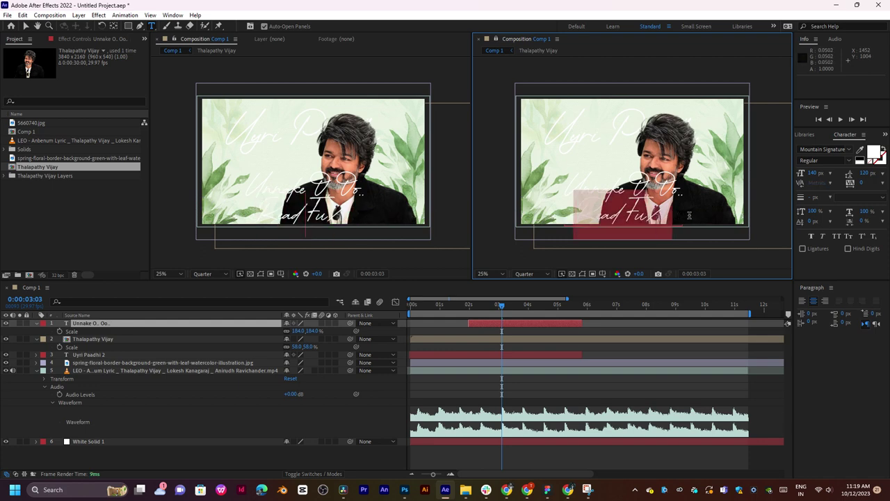
pyautogui.press('BackSpace')
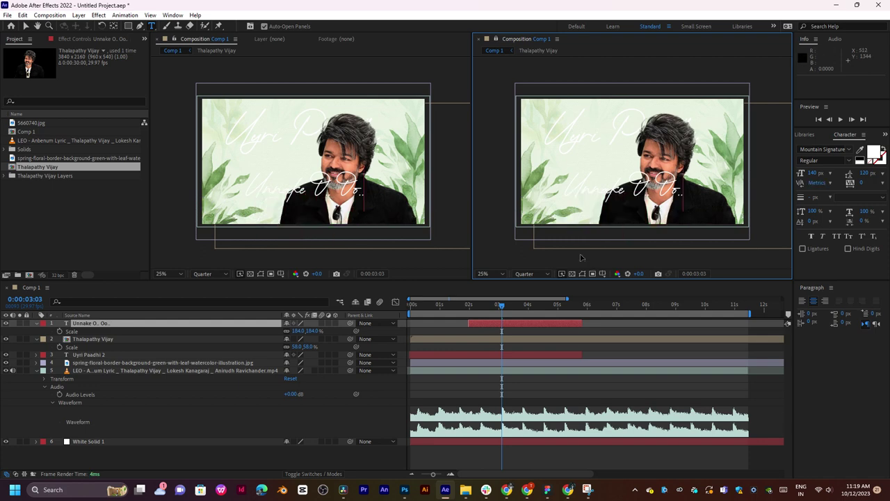
# Move the Unnake O.. Oo.. lyric to about position 904, 928 and preview its entrance with the song.
pyautogui.click(497, 327)
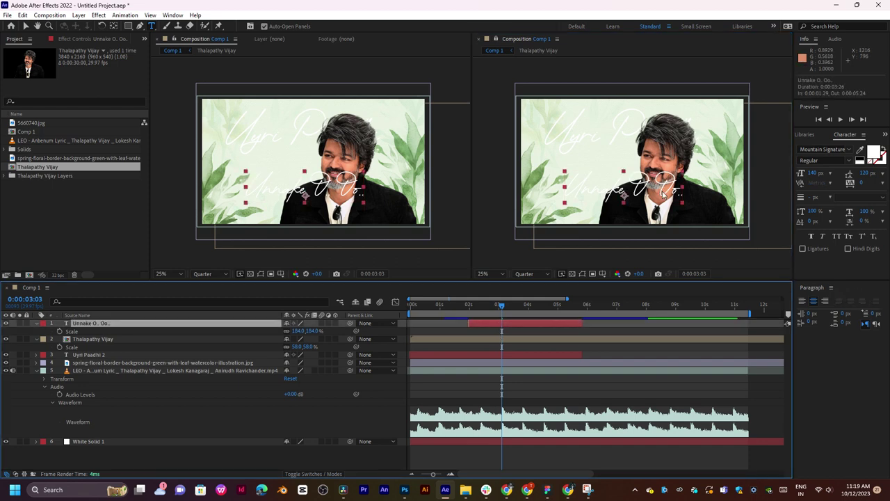
pyautogui.press('v')
pyautogui.moveTo(663, 195); pyautogui.dragTo(664, 203)
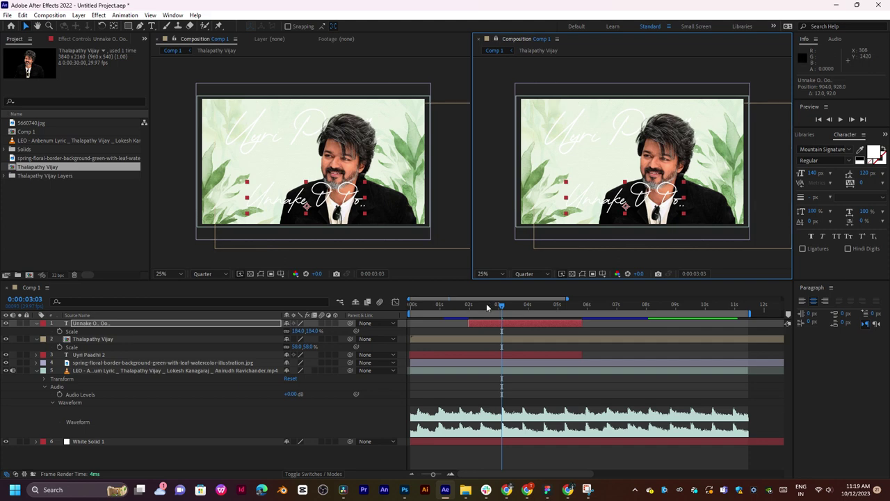
pyautogui.press('space')
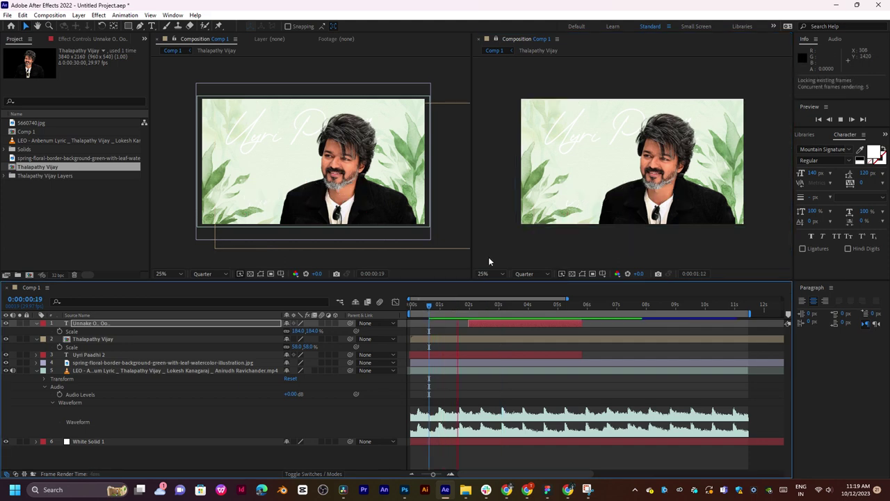
pyautogui.press('space')
pyautogui.moveTo(467, 309)
pyautogui.mouseDown()
pyautogui.moveTo(490, 308)
pyautogui.moveTo(427, 312)
pyautogui.moveTo(561, 307)
pyautogui.moveTo(454, 314)
pyautogui.mouseUp()
pyautogui.press('space')
pyautogui.click(475, 308)
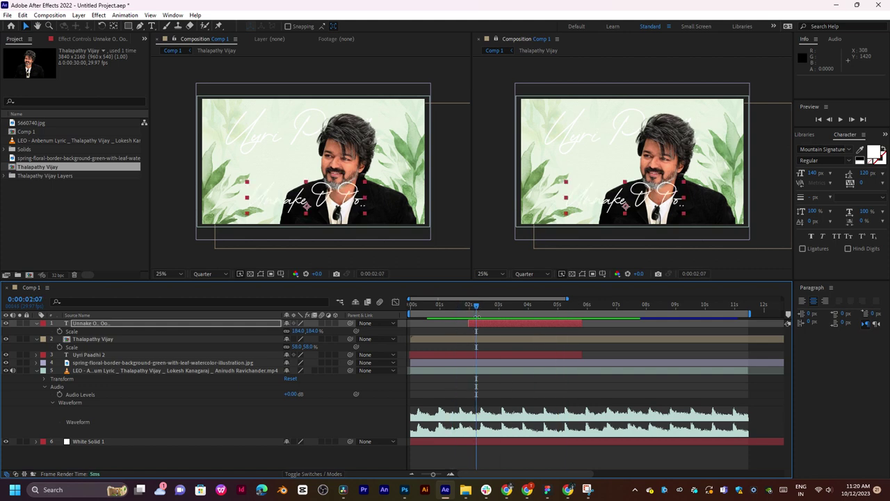
# Keyframe the Unnake lyric's Opacity at 100% at 0:00:02:17 and at 0% at 0:00:02:04.
pyautogui.click(479, 323)
pyautogui.press('space')
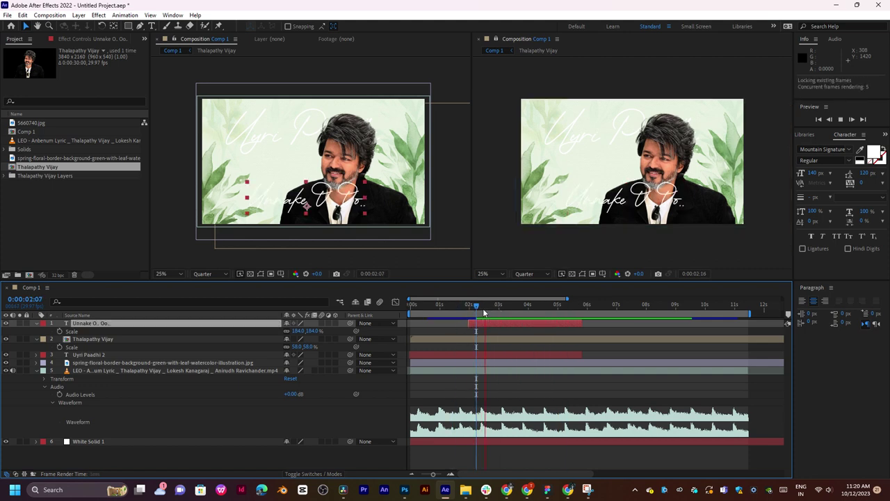
pyautogui.press('space')
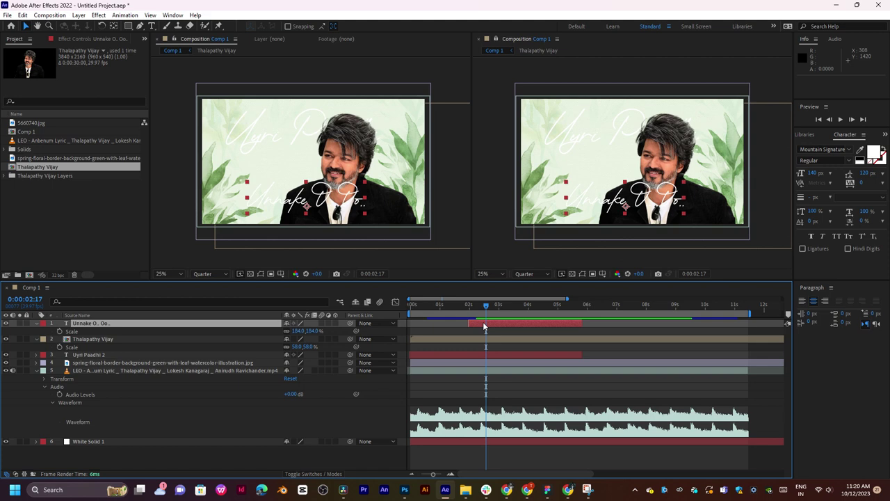
pyautogui.press('t')
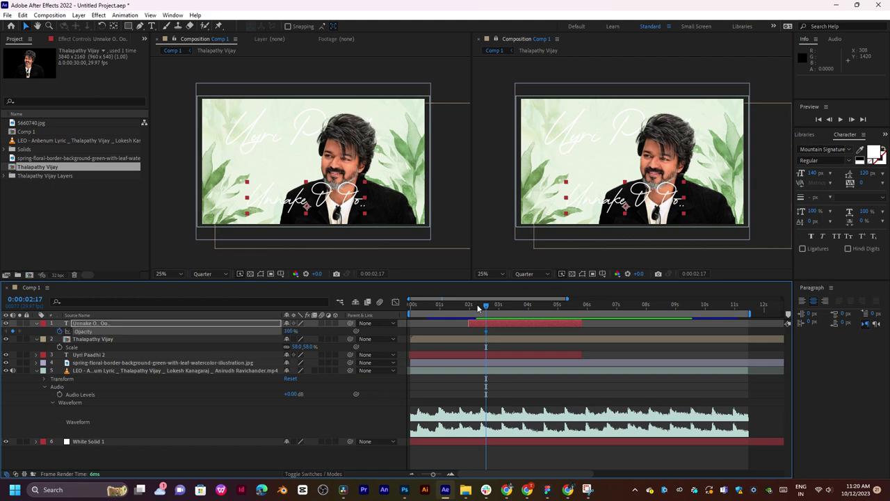
pyautogui.moveTo(478, 306); pyautogui.dragTo(473, 307)
pyautogui.click(290, 331)
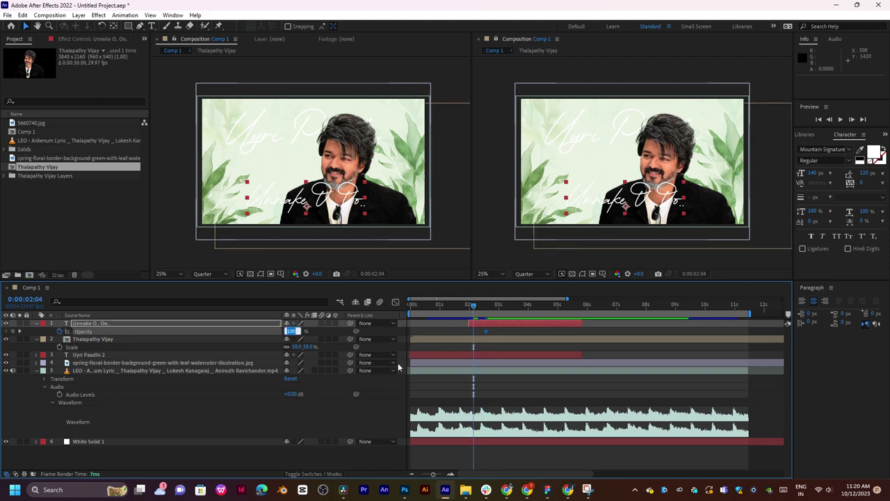
pyautogui.write('0')
pyautogui.press('Return')
# Apply Easy Ease to both opacity keyframes, shift them to start at 0:00:02:02, and preview the fade-in.
pyautogui.press('space')
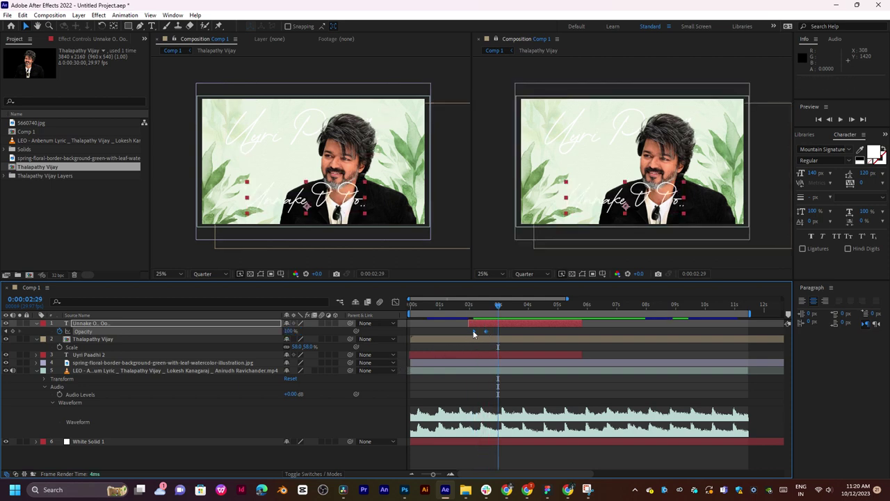
pyautogui.rightClick(474, 331)
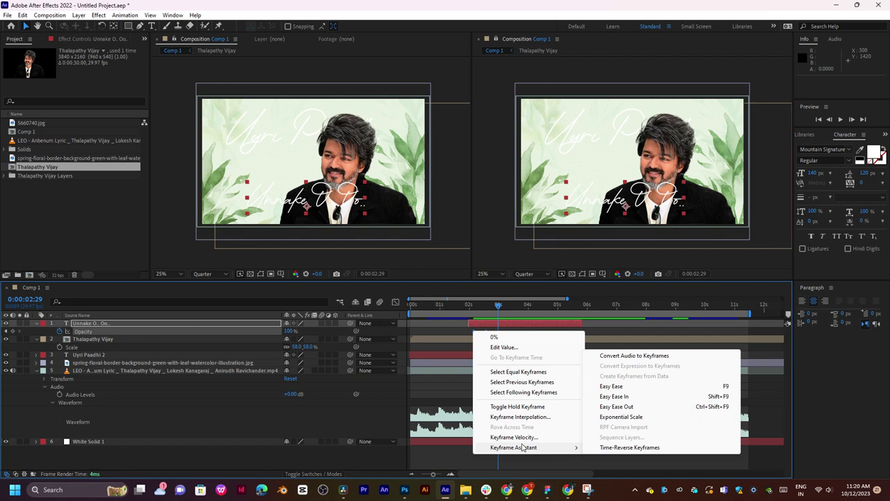
pyautogui.click(612, 386)
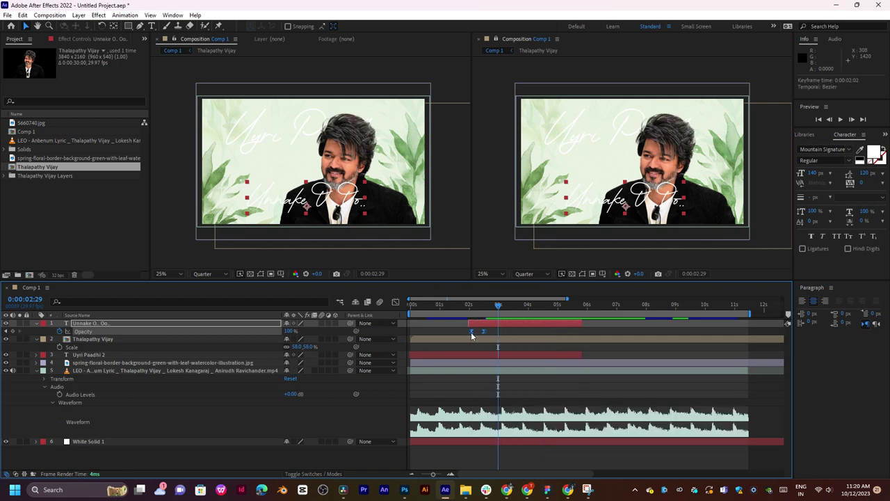
pyautogui.click(463, 304)
pyautogui.press('space')
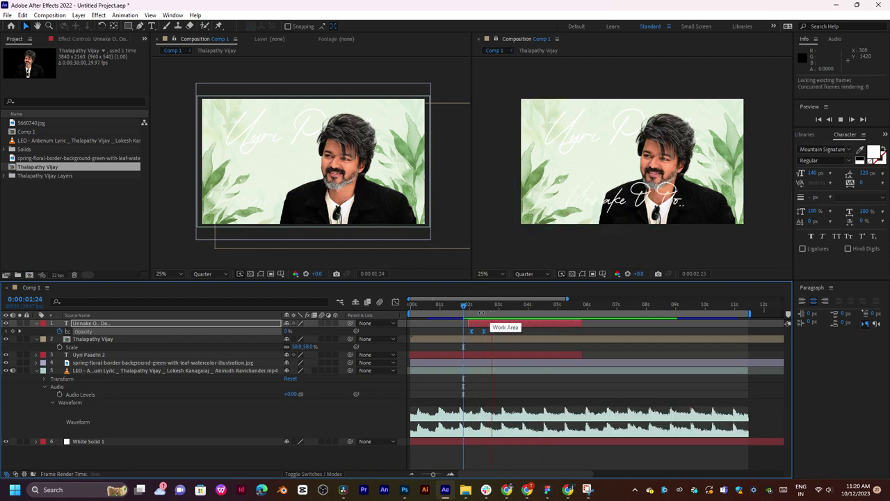
# Move the Unnake lyric's 100% opacity keyframe to 0:00:02:21 and preview the longer fade-in with the song.
pyautogui.press('space')
pyautogui.click(451, 307)
pyautogui.press('space')
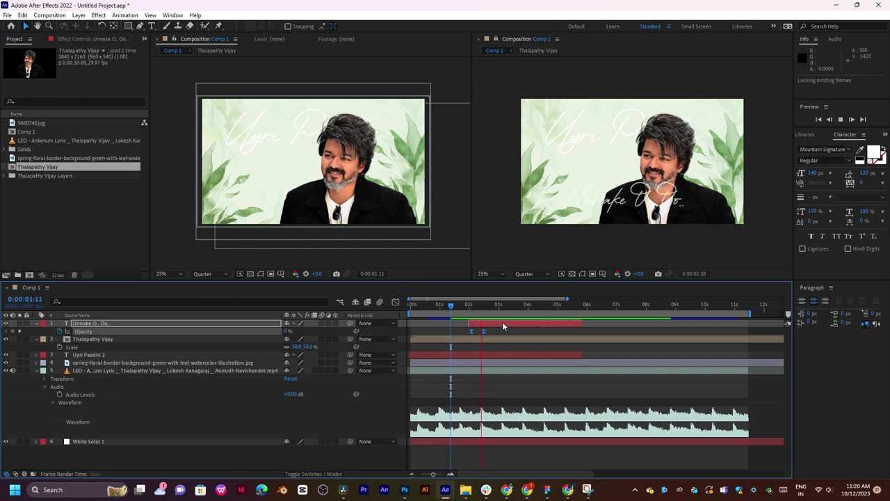
pyautogui.press('space')
pyautogui.click(484, 333)
pyautogui.moveTo(483, 333); pyautogui.dragTo(490, 332)
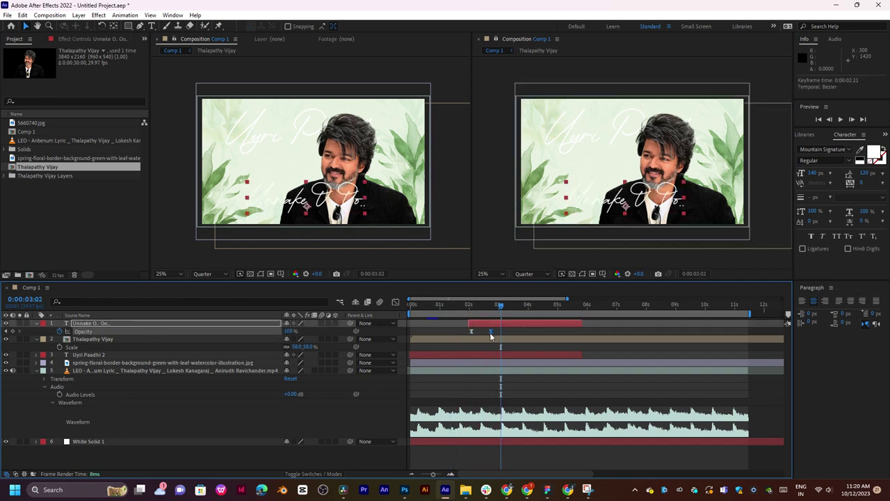
pyautogui.click(468, 310)
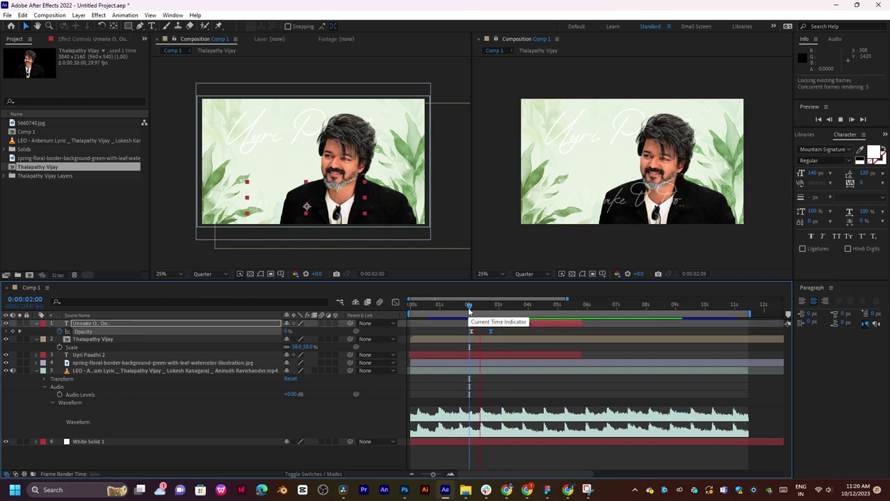
pyautogui.press('k')
pyautogui.click(462, 309)
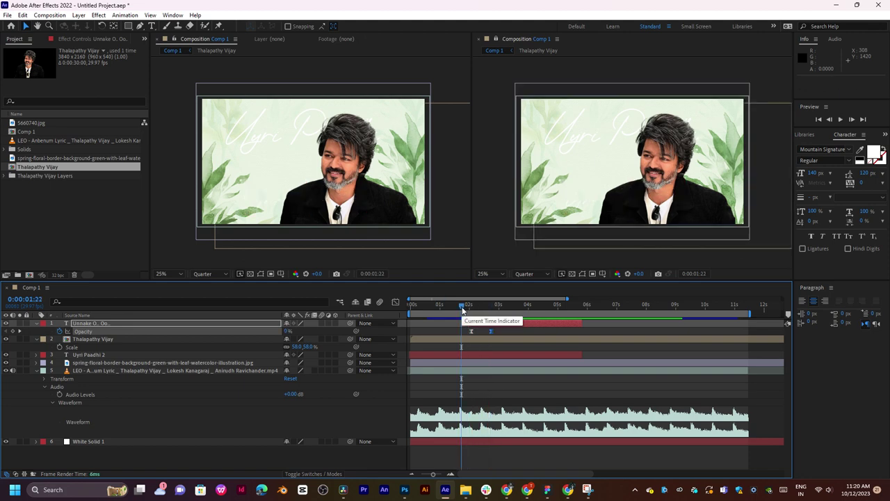
pyautogui.press('space')
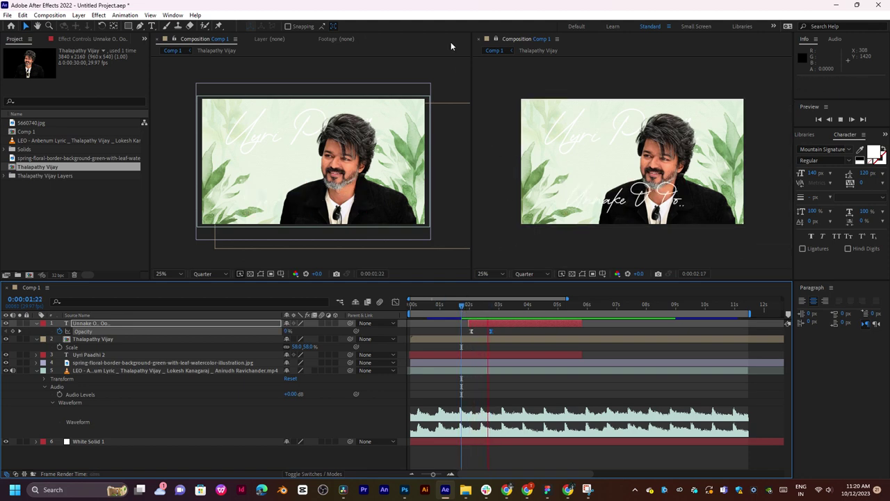
pyautogui.press('space')
pyautogui.click(408, 16)
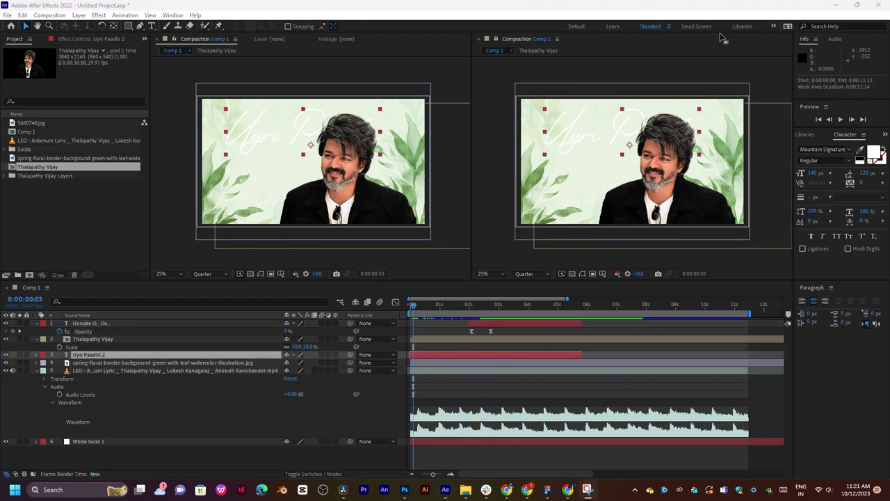
# Switch to the Effects workspace and look through the effects and presets matching "de".
pyautogui.click(772, 25)
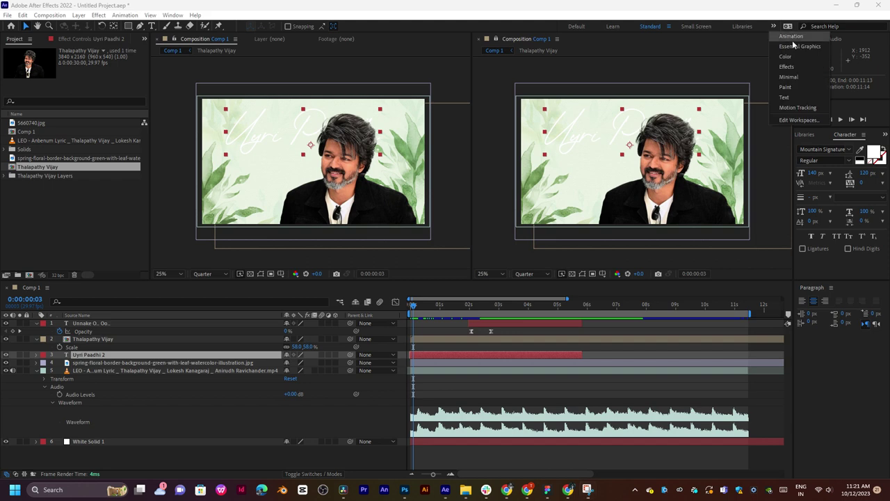
pyautogui.click(793, 71)
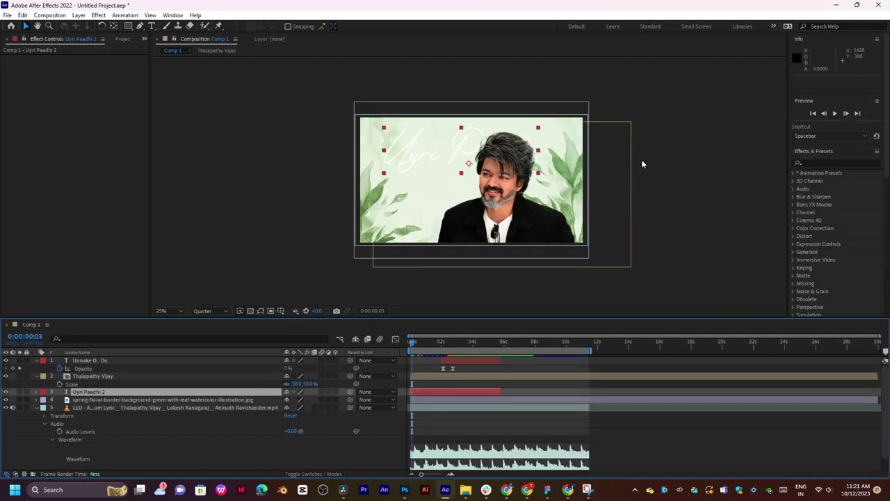
pyautogui.click(816, 162)
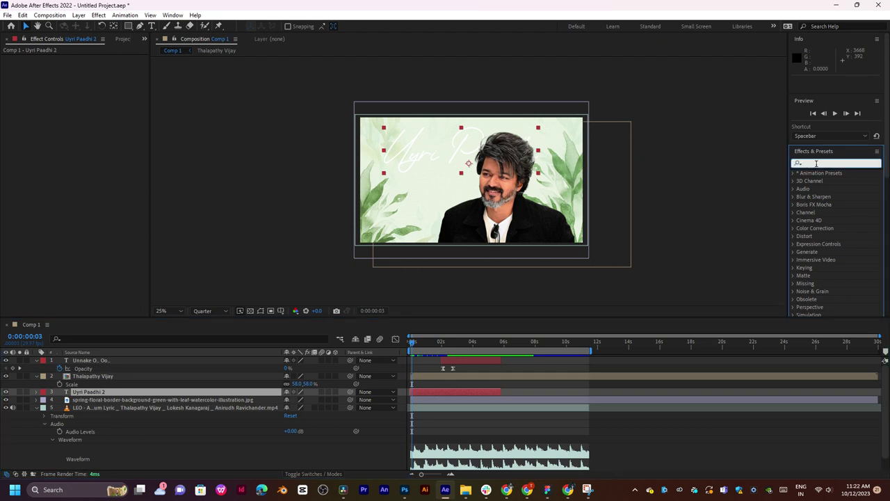
pyautogui.write('de')
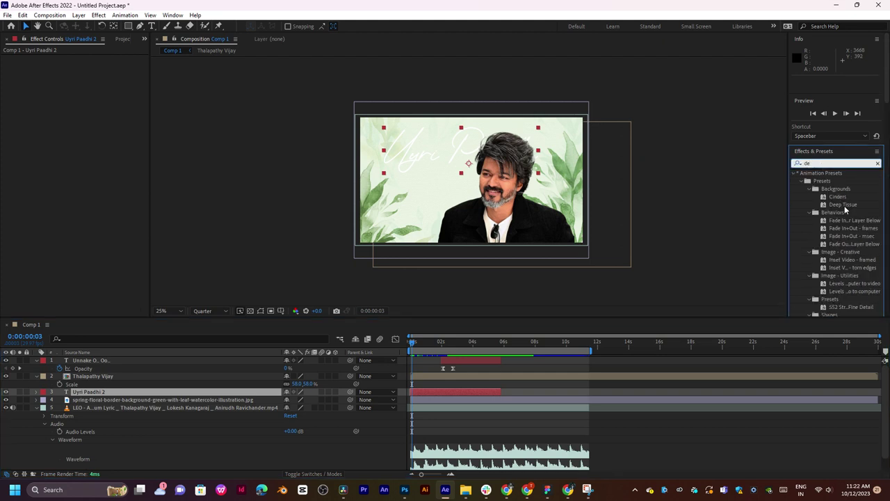
pyautogui.scroll(-10, 847, 231)
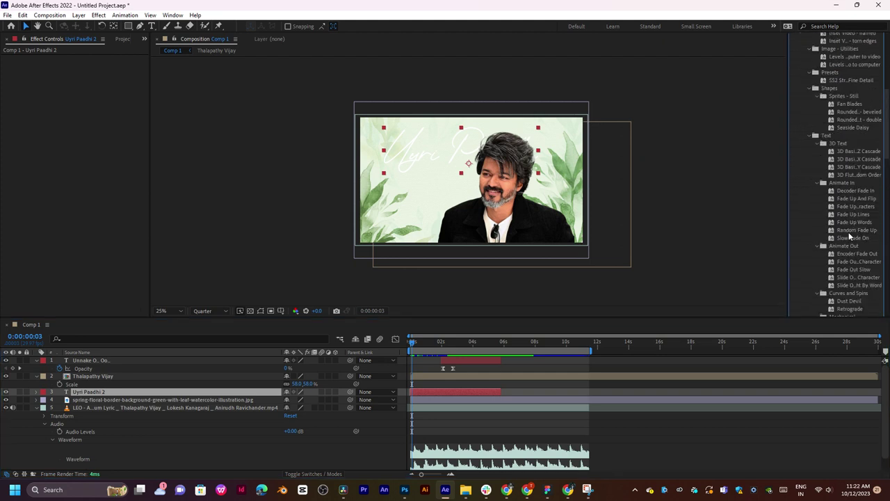
pyautogui.scroll(-5, 846, 255)
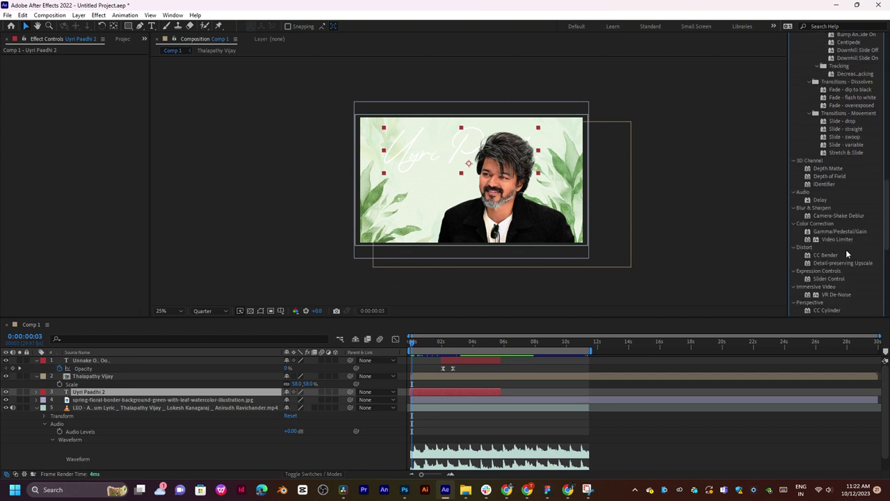
pyautogui.scroll(15, 831, 204)
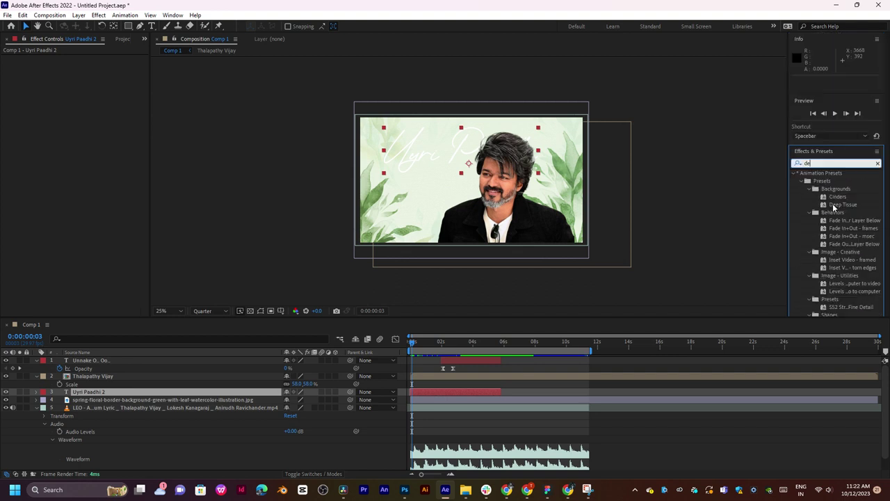
# Clear the effects search and dock Effects & Presets as its own column beside the composition viewer.
pyautogui.click(877, 163)
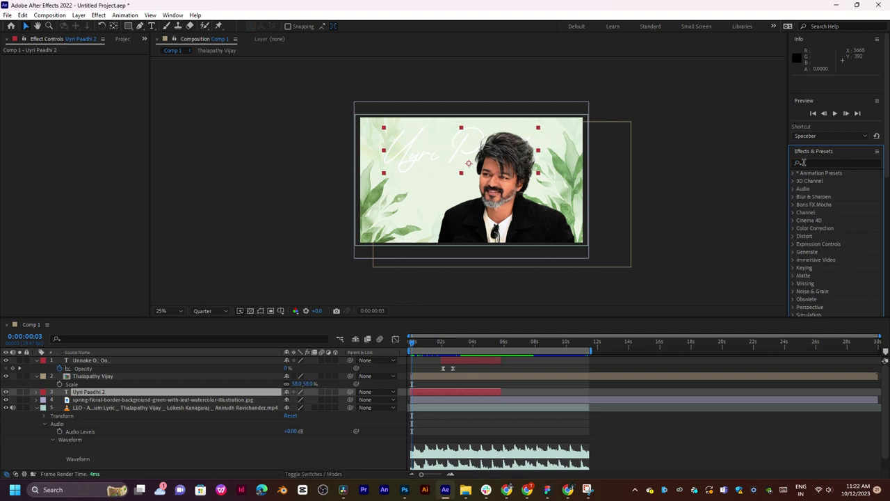
pyautogui.moveTo(812, 151); pyautogui.dragTo(773, 119)
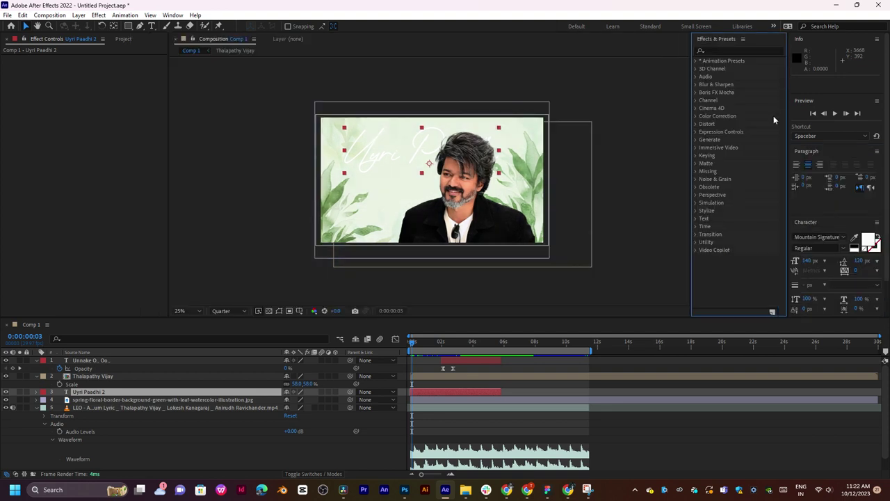
pyautogui.scroll(1, 509, 162)
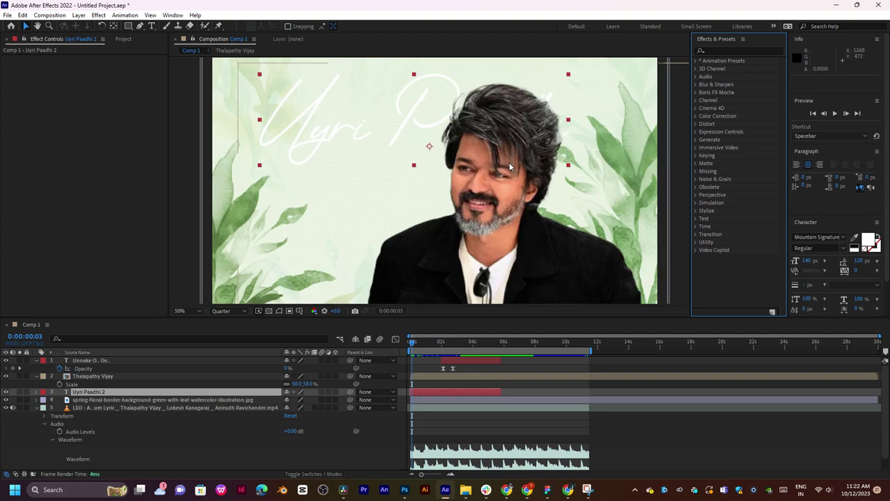
# Browse the Blur & Sharpen, Distort and Generate effect categories for an effect suited to the lyric.
pyautogui.click(694, 84)
pyautogui.click(694, 84)
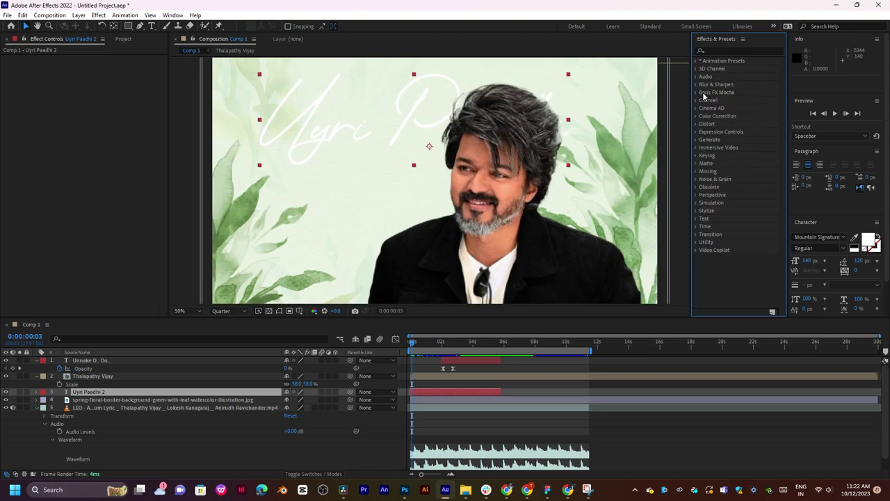
pyautogui.click(694, 124)
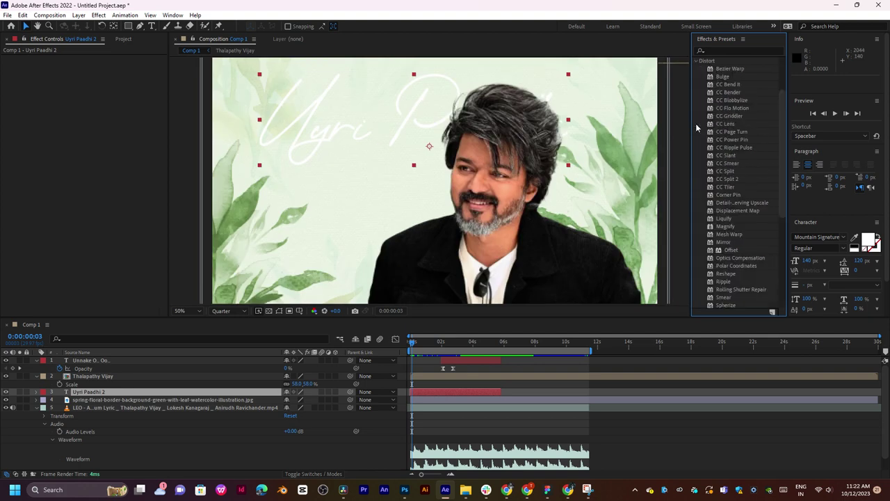
pyautogui.click(695, 61)
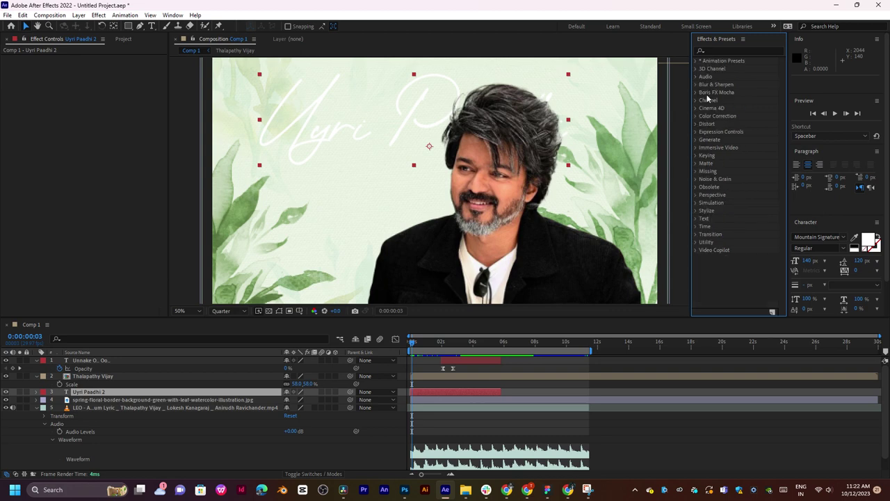
pyautogui.click(694, 140)
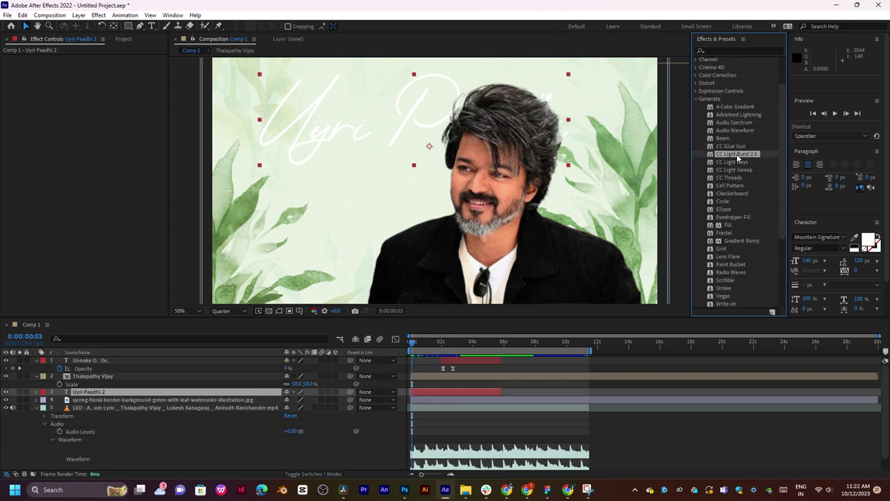
pyautogui.click(697, 99)
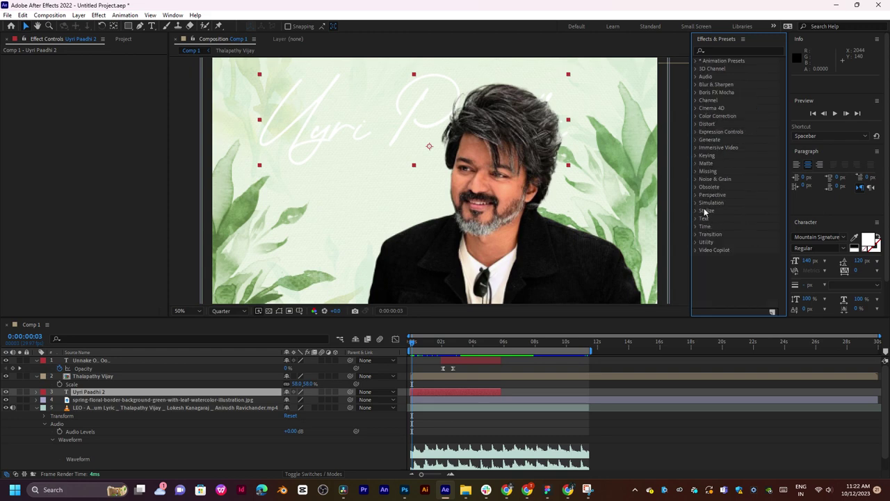
# Apply the CC Glass Wipe transition effect to the Uyri Paadhi 2 lyric layer and preview it.
pyautogui.click(695, 235)
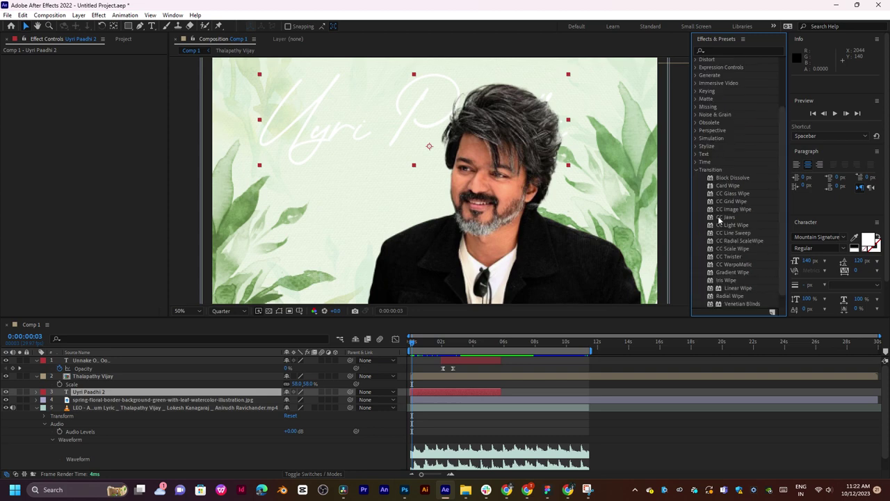
pyautogui.moveTo(731, 195); pyautogui.dragTo(425, 397)
pyautogui.press('space')
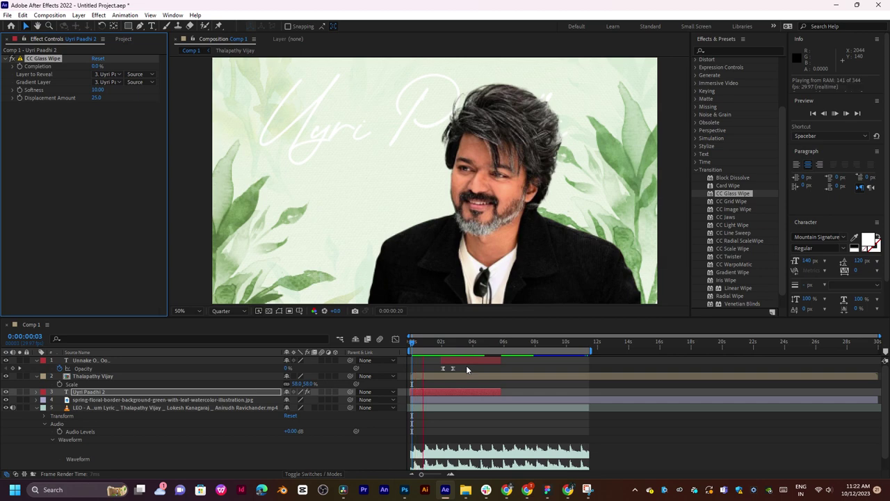
pyautogui.press('space')
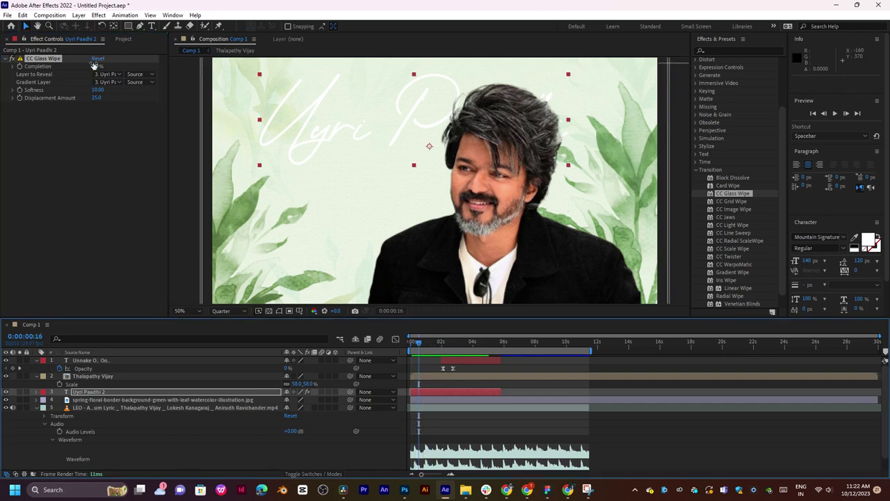
# Test CC Glass Wipe at 38% Completion, undo the change and remove the effect from the Uyri Paadhi 2 layer.
pyautogui.moveTo(94, 65); pyautogui.dragTo(208, 77)
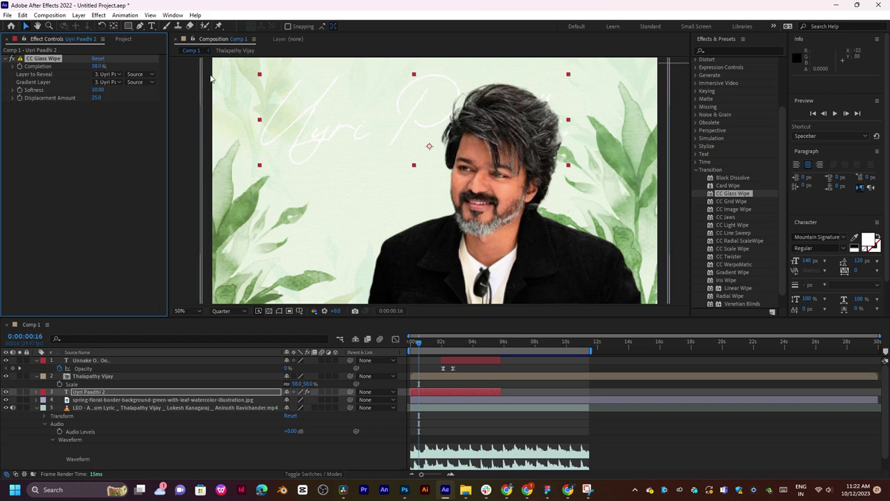
pyautogui.hotkey('ctrl', 'z')
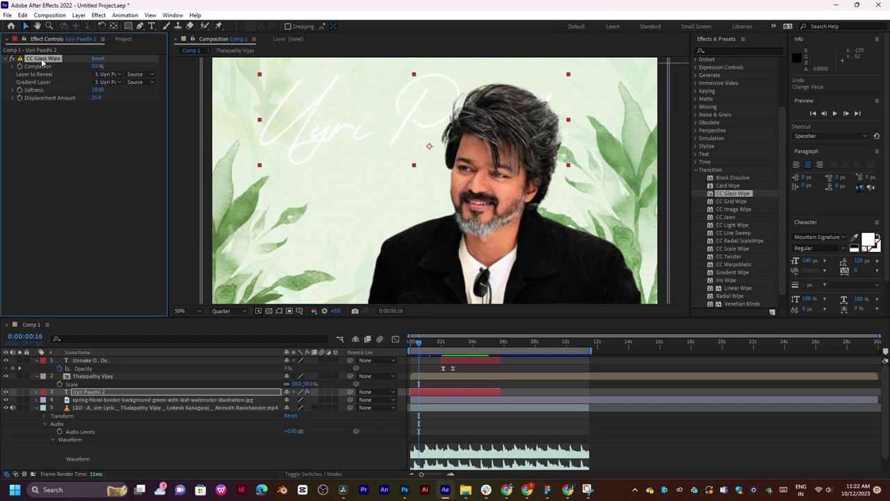
pyautogui.press('Delete')
# Try the CC Image Wipe transition on the Uyri Paadhi 2 lyric layer, then undo applying it.
pyautogui.moveTo(734, 209); pyautogui.dragTo(437, 397)
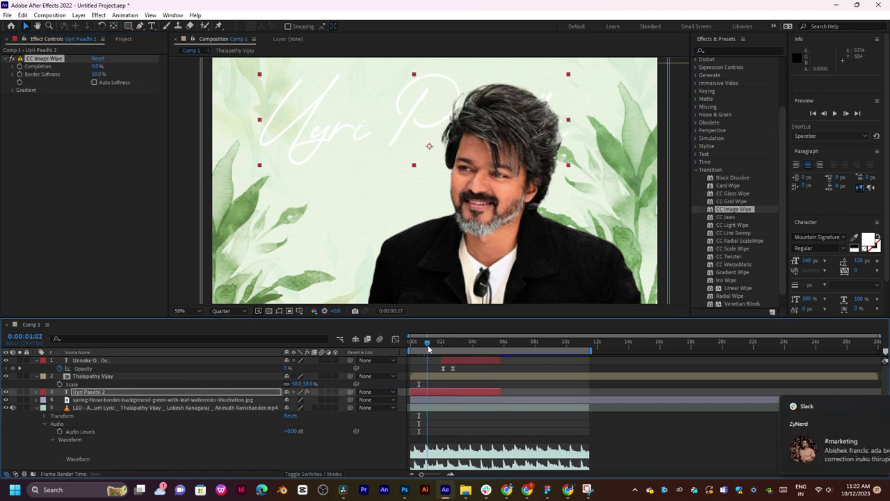
pyautogui.press('Home')
pyautogui.hotkey('ctrl', 'z')
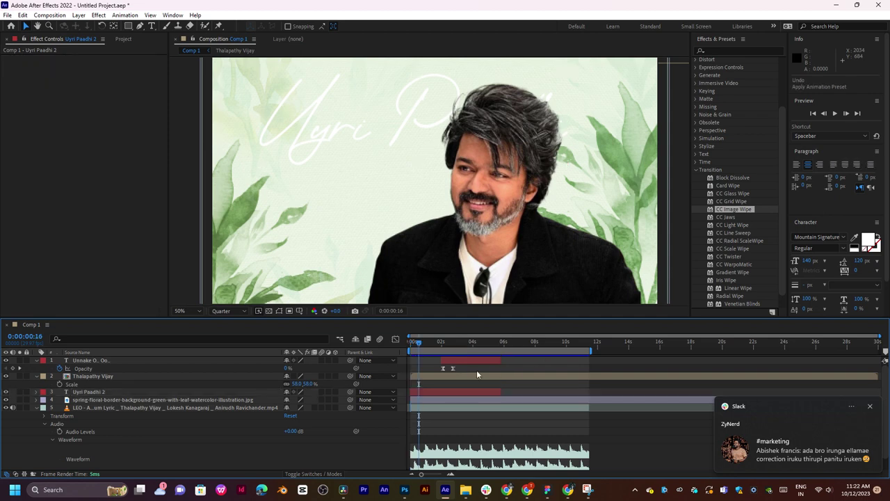
pyautogui.moveTo(419, 346); pyautogui.dragTo(418, 345)
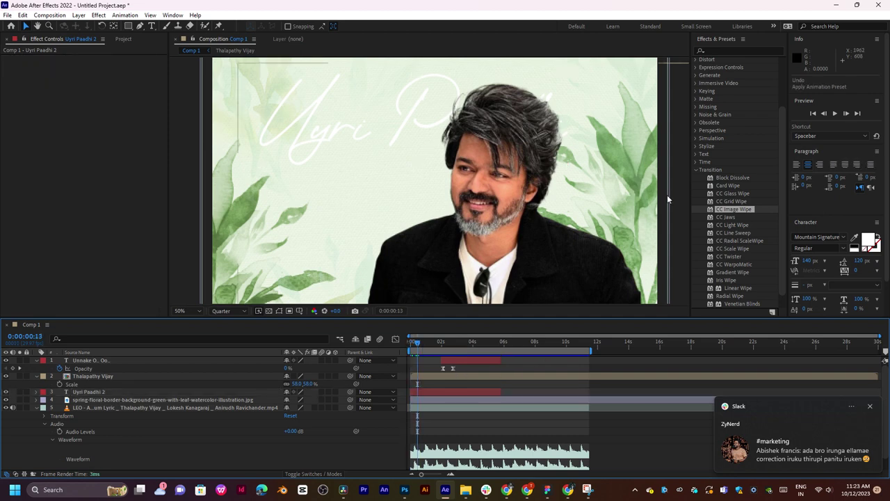
# Look through the Transition and Obsolete effect categories and search the effects and presets for "dis".
pyautogui.click(697, 169)
pyautogui.click(696, 169)
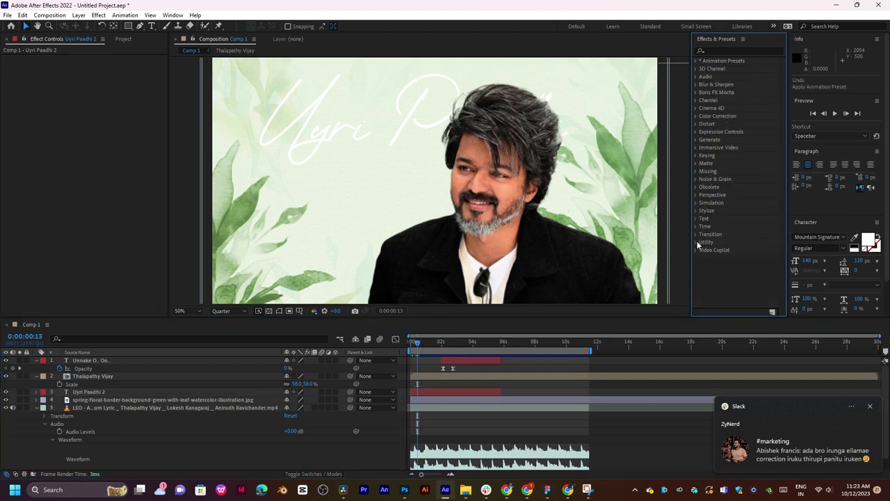
pyautogui.click(695, 187)
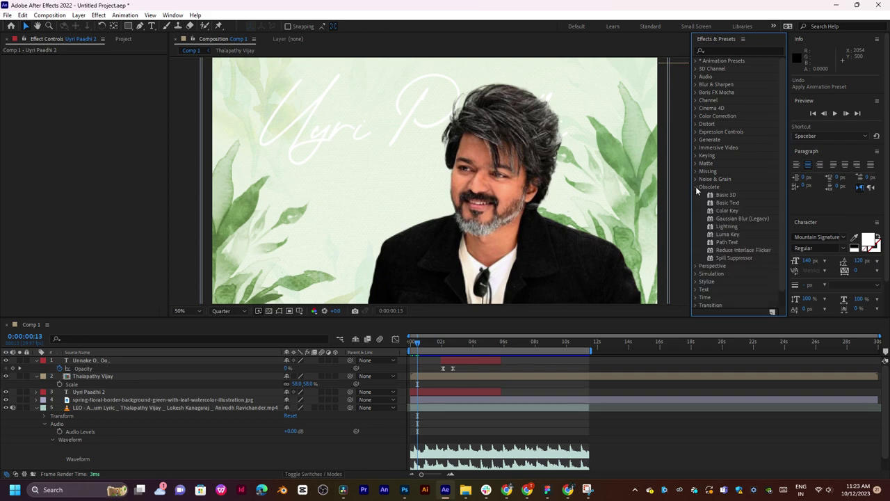
pyautogui.click(695, 186)
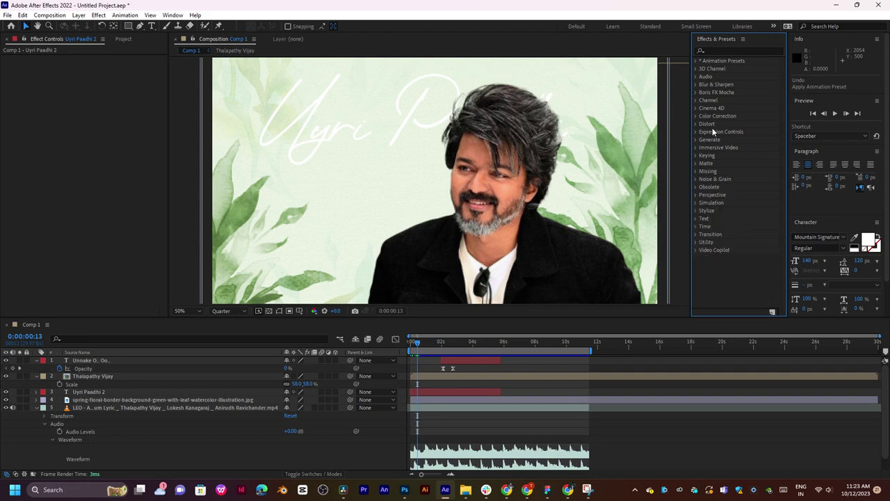
pyautogui.click(709, 50)
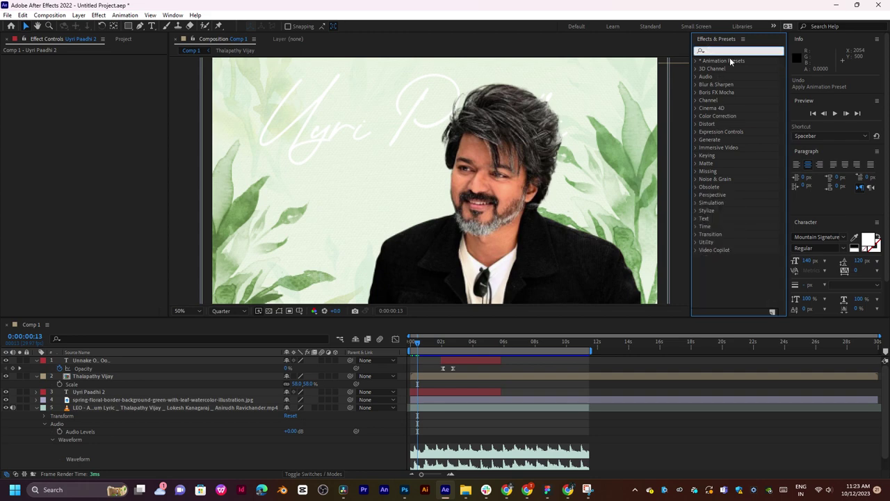
pyautogui.write('di')
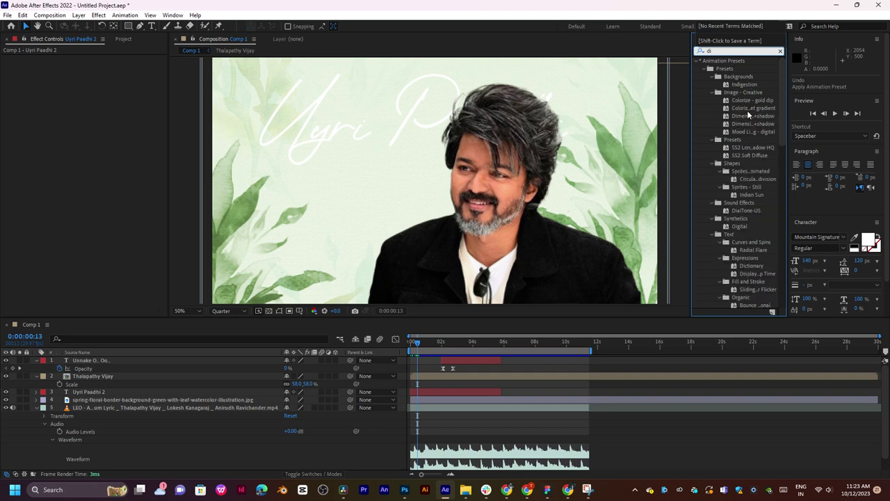
pyautogui.write('s')
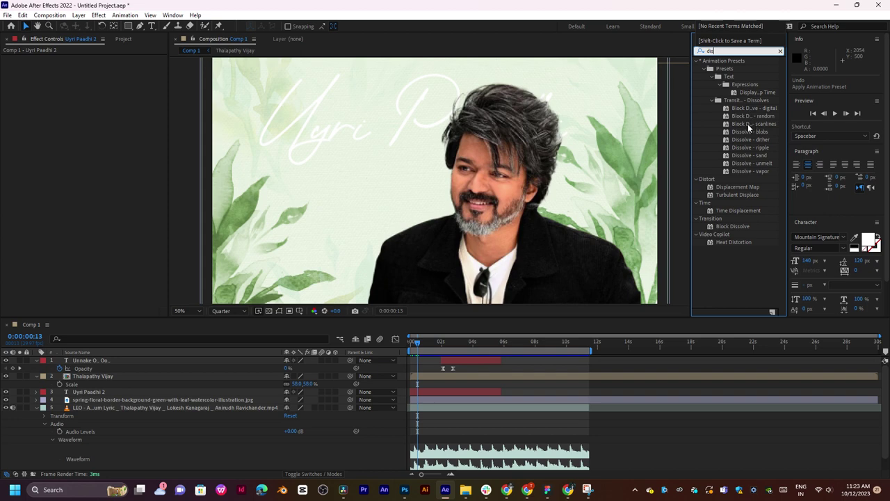
# Try the Dissolve - dither preset and the comp-time display text preset on the Uyri Paadhi lyric layer, undoing each one.
pyautogui.click(753, 148)
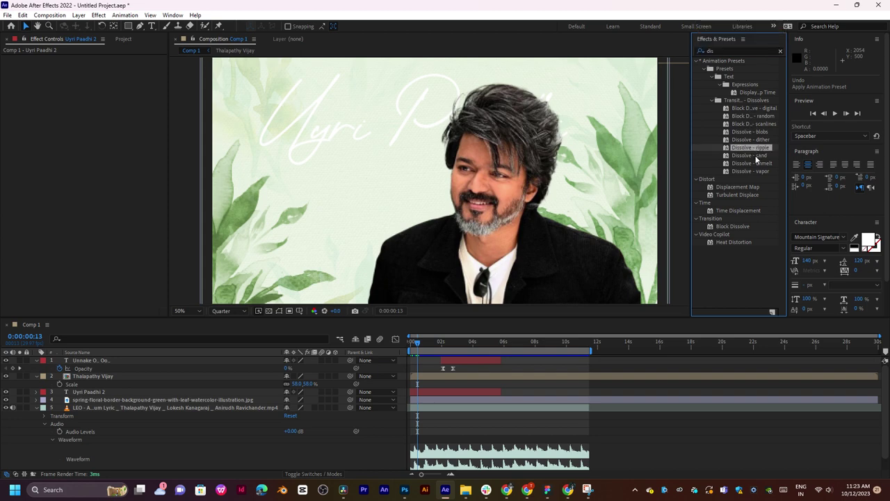
pyautogui.click(755, 155)
pyautogui.click(751, 139)
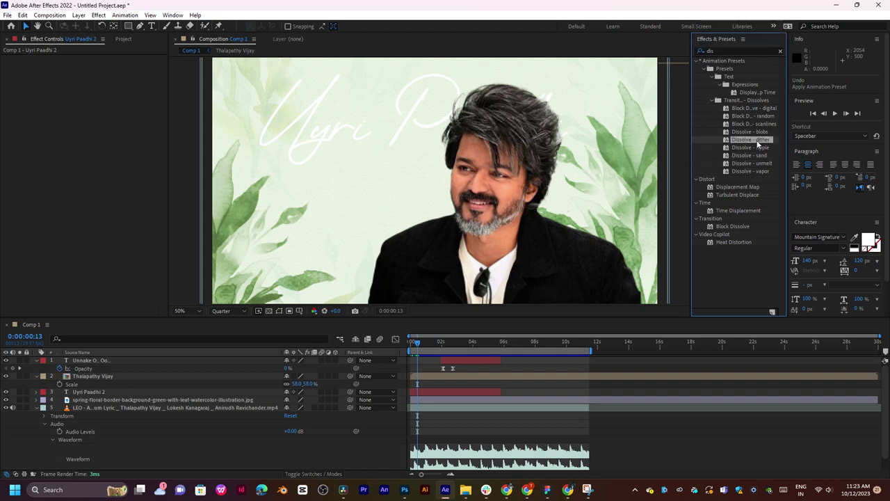
pyautogui.moveTo(753, 141); pyautogui.dragTo(432, 391)
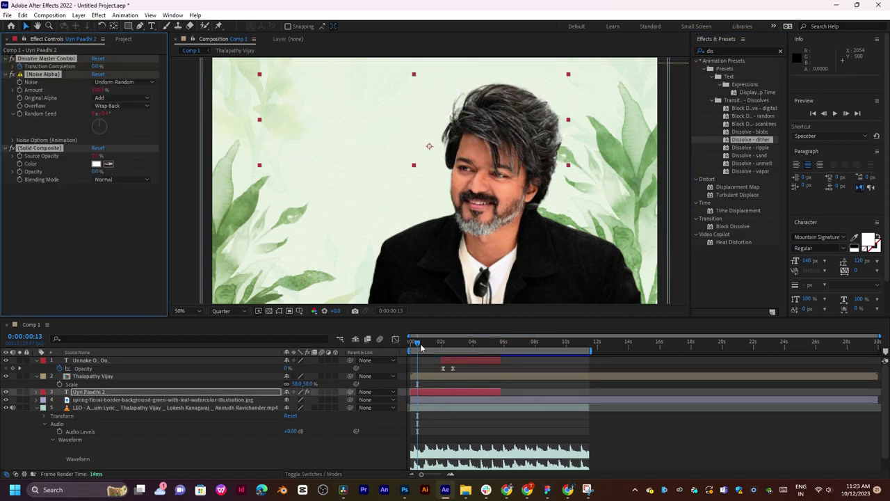
pyautogui.moveTo(421, 348); pyautogui.dragTo(430, 349)
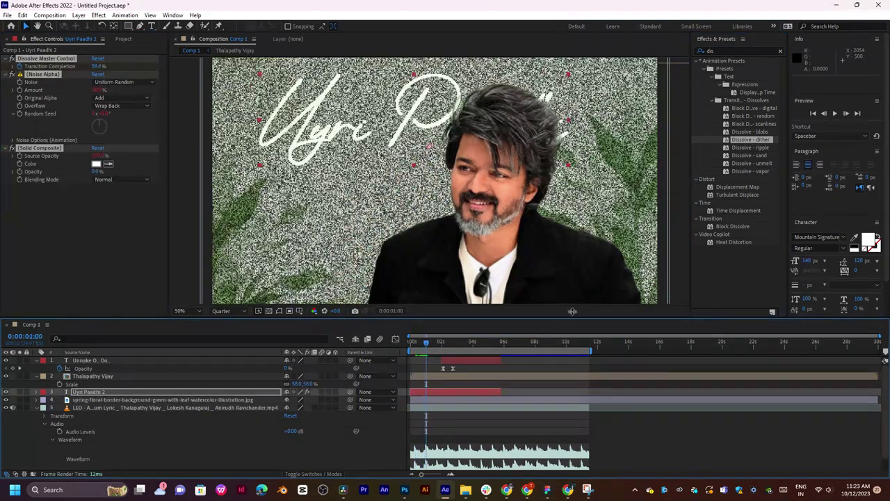
pyautogui.hotkey('ctrl', 'z')
pyautogui.moveTo(747, 94); pyautogui.dragTo(421, 392)
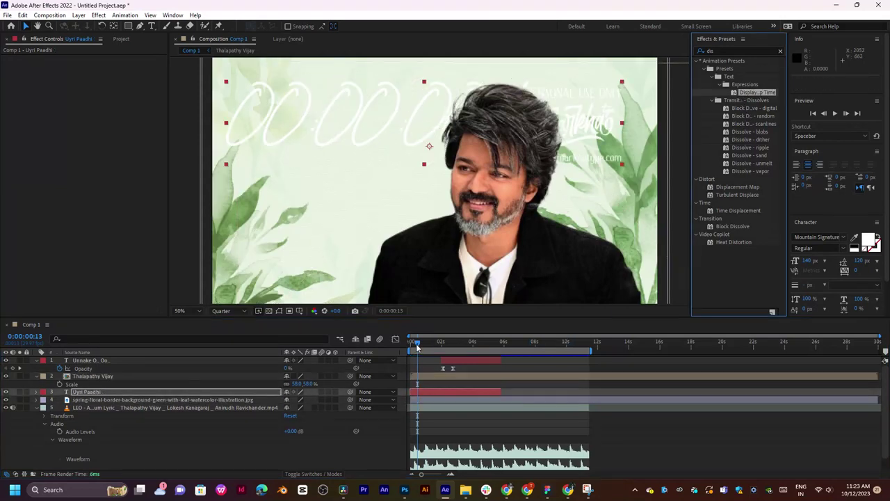
pyautogui.hotkey('ctrl', 'z')
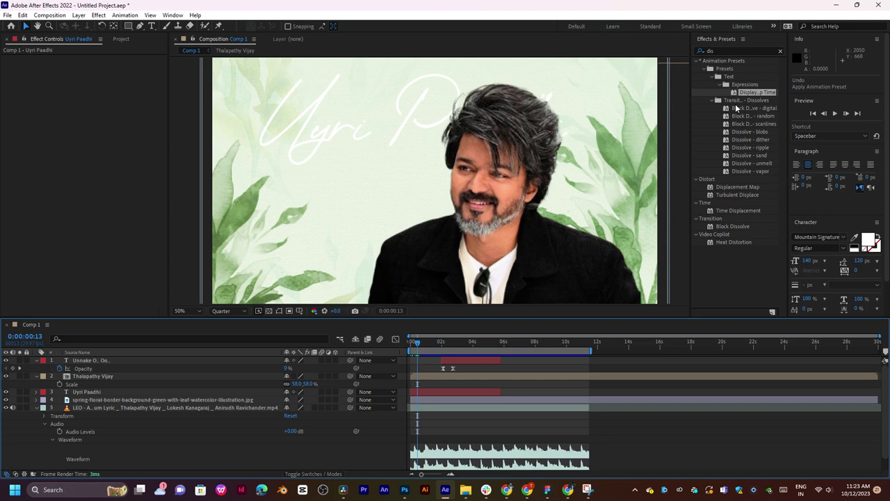
# Try the Turbulent Displace and Displacement Map effects in turn on the Uyri Paadhi lyric layer, undoing each one.
pyautogui.click(728, 195)
pyautogui.moveTo(730, 197); pyautogui.dragTo(422, 391)
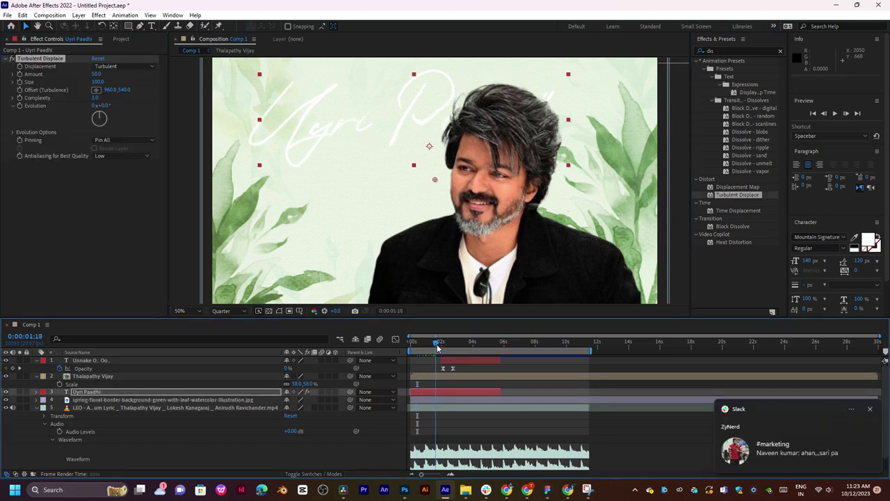
pyautogui.hotkey('ctrl', 'z')
pyautogui.moveTo(714, 192); pyautogui.dragTo(424, 392)
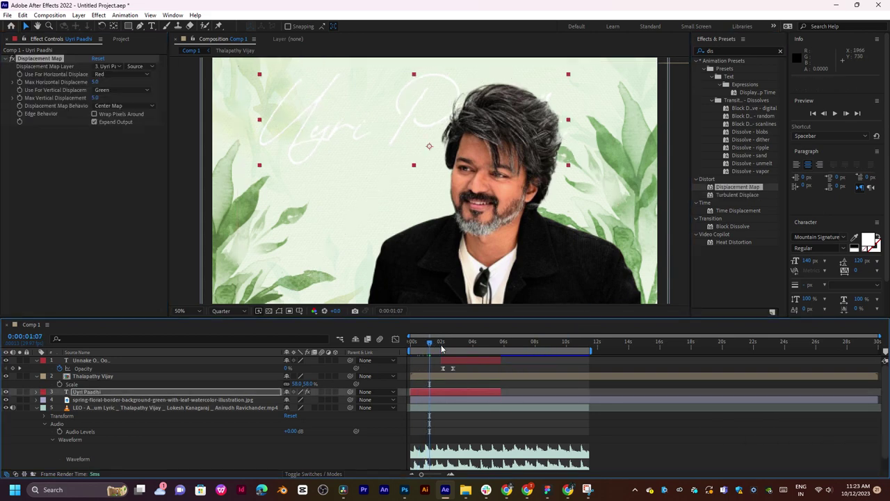
pyautogui.hotkey('ctrl', 'z')
# Clear the effect search and look through the Text animation presets, including the Miscellaneous folder, for a lyric animation.
pyautogui.click(732, 242)
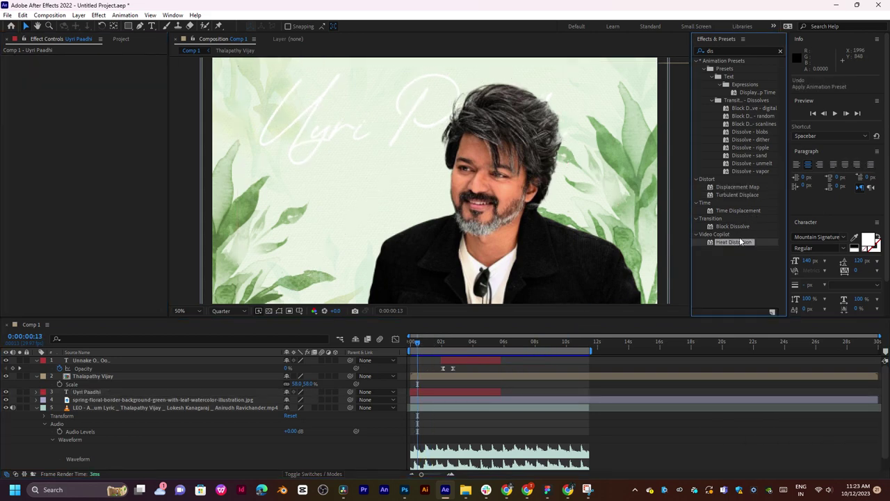
pyautogui.click(732, 192)
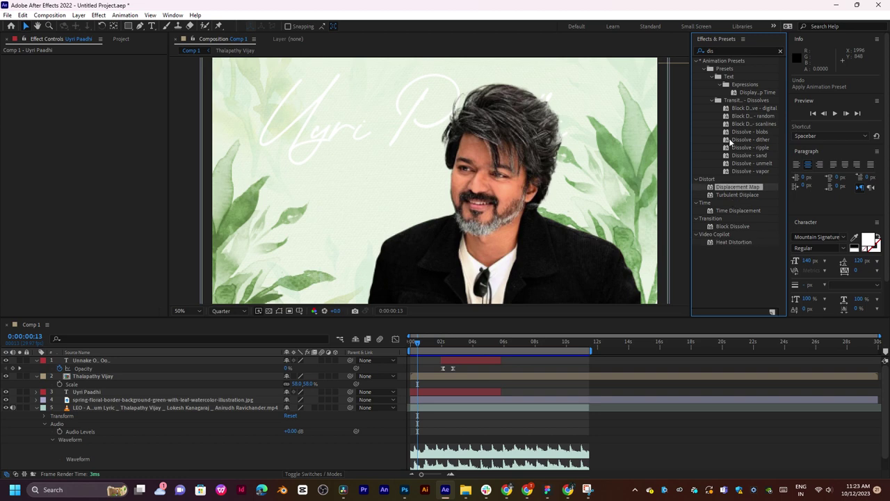
pyautogui.click(715, 100)
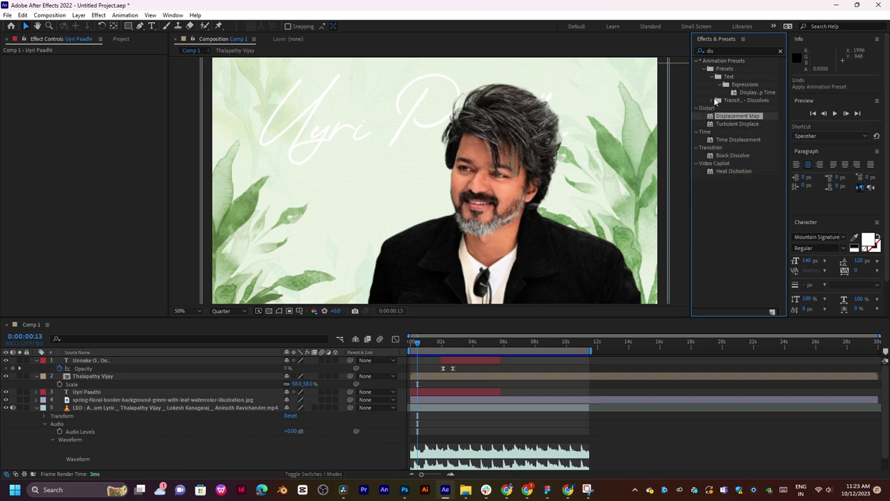
pyautogui.click(780, 51)
pyautogui.click(698, 61)
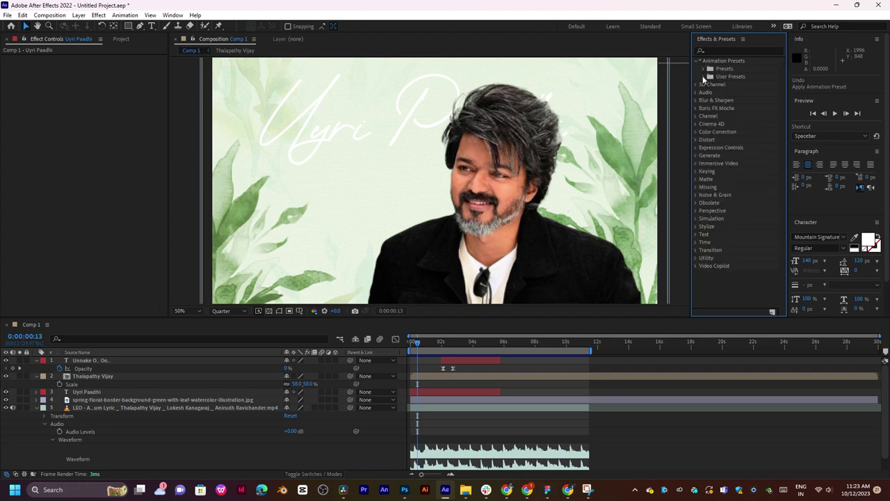
pyautogui.click(704, 77)
pyautogui.click(704, 69)
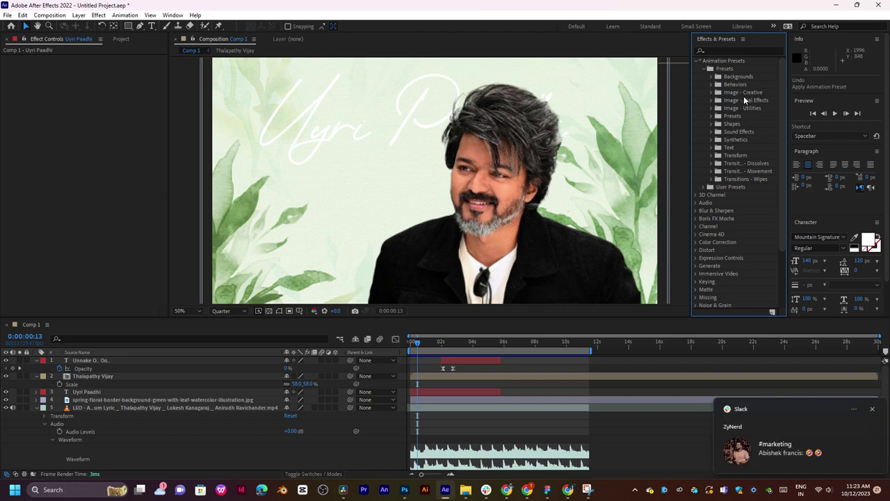
pyautogui.click(714, 147)
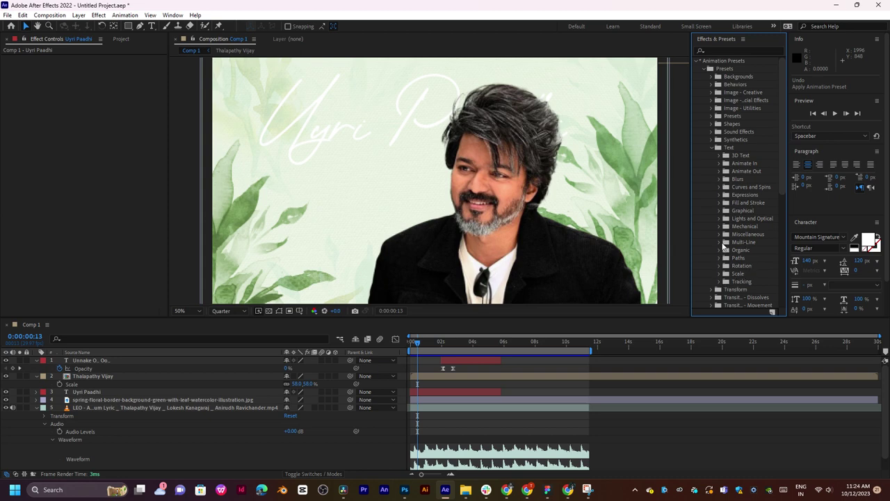
pyautogui.click(719, 233)
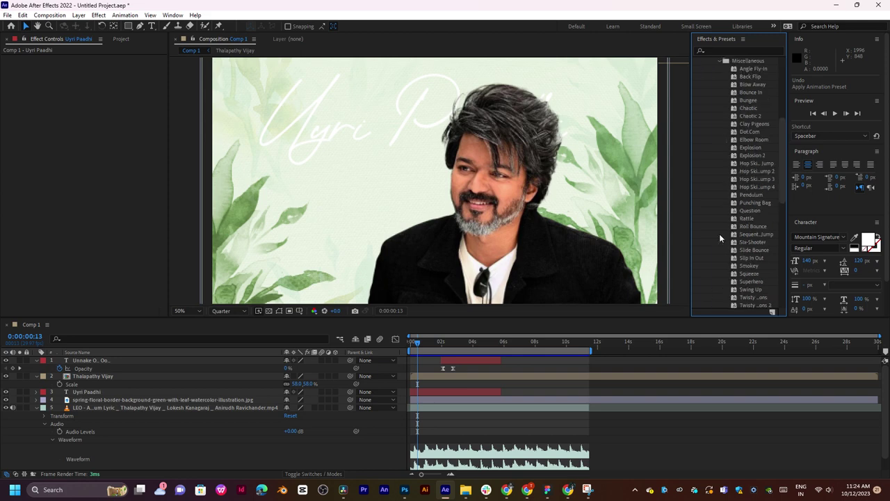
pyautogui.scroll(-5, 732, 113)
pyautogui.click(748, 105)
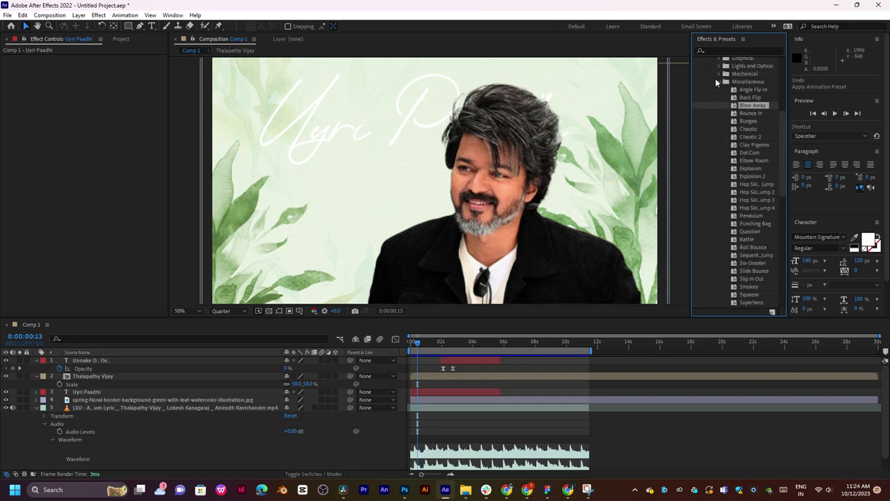
pyautogui.click(719, 82)
pyautogui.scroll(3, 737, 121)
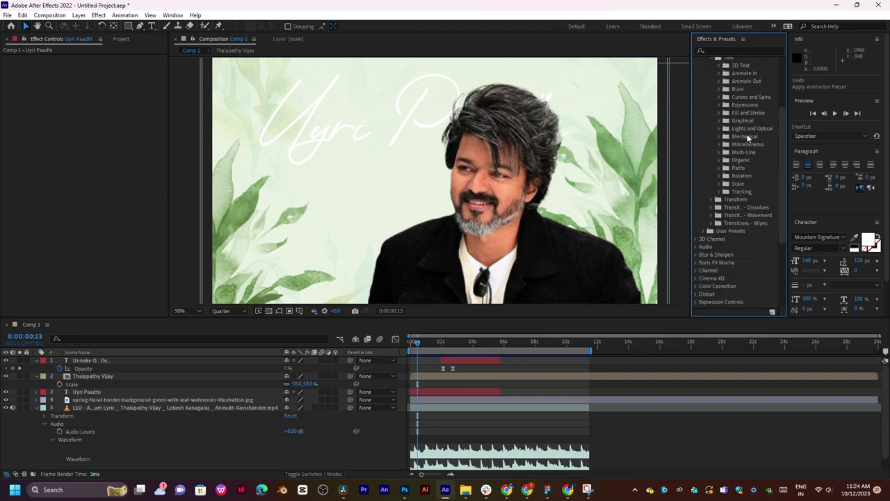
# Try the Bars Blinky preset from the Graphical text presets on the Uyri Paadhi layer, preview it, and undo it.
pyautogui.click(720, 121)
pyautogui.click(756, 130)
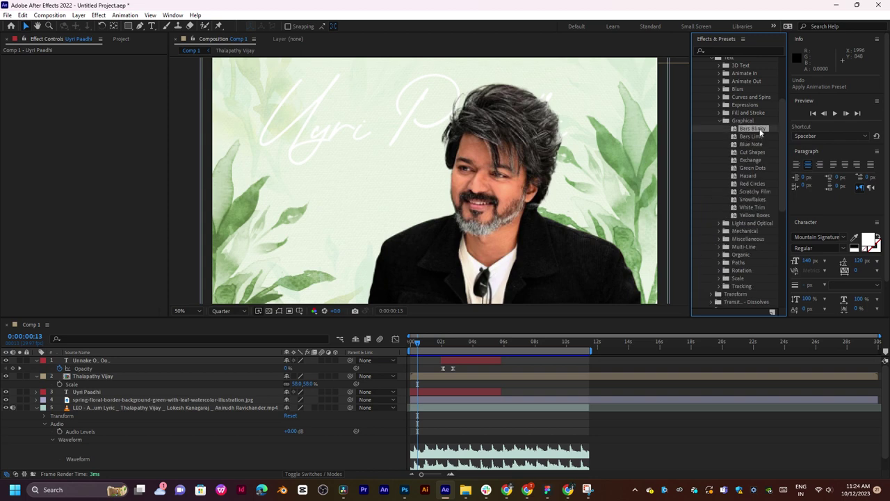
pyautogui.moveTo(760, 132); pyautogui.dragTo(425, 392)
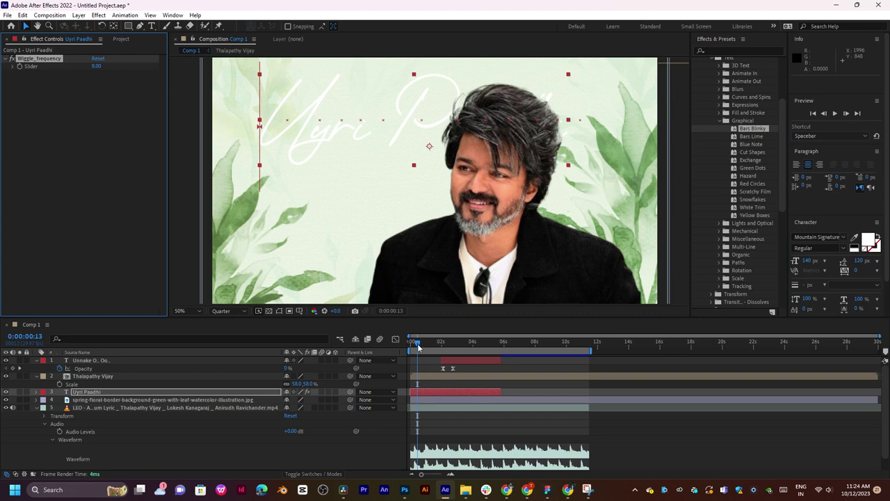
pyautogui.moveTo(417, 344)
pyautogui.mouseDown()
pyautogui.moveTo(436, 344)
pyautogui.moveTo(416, 347)
pyautogui.mouseUp()
pyautogui.press('space')
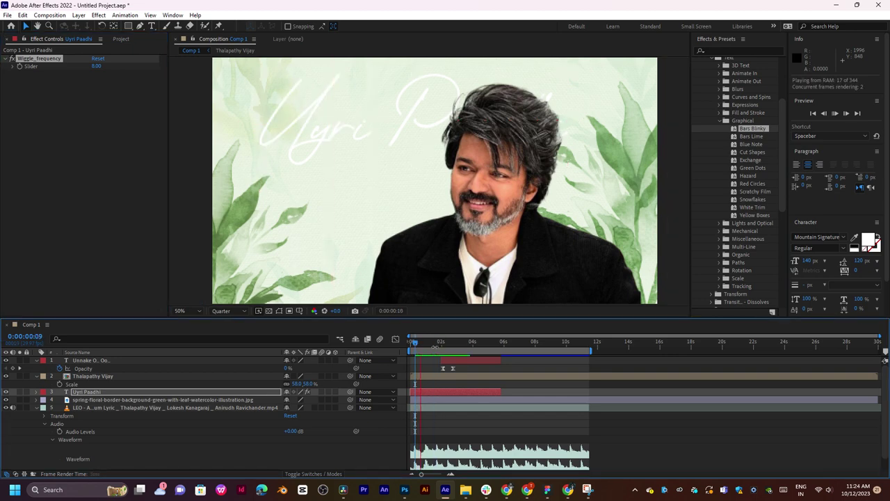
pyautogui.click(434, 342)
pyautogui.hotkey('ctrl', 'z')
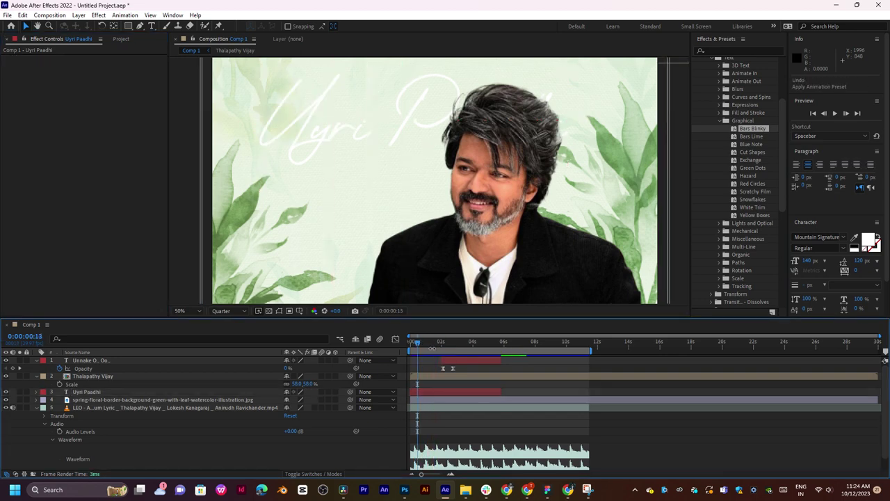
# Select the Uyri Paadhi layer at 0:00:00:04 and look through the Graphical, Expressions, and Curves and Spins text presets.
pyautogui.moveTo(419, 343); pyautogui.dragTo(412, 344)
pyautogui.click(420, 392)
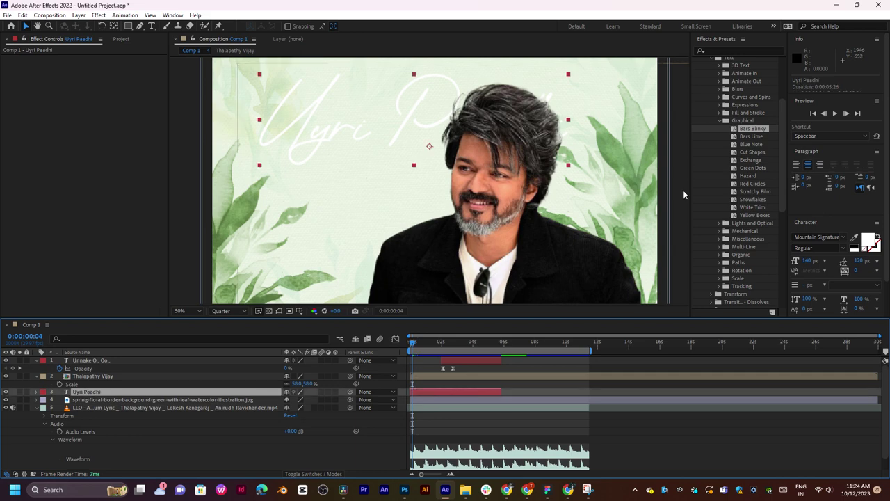
pyautogui.click(746, 143)
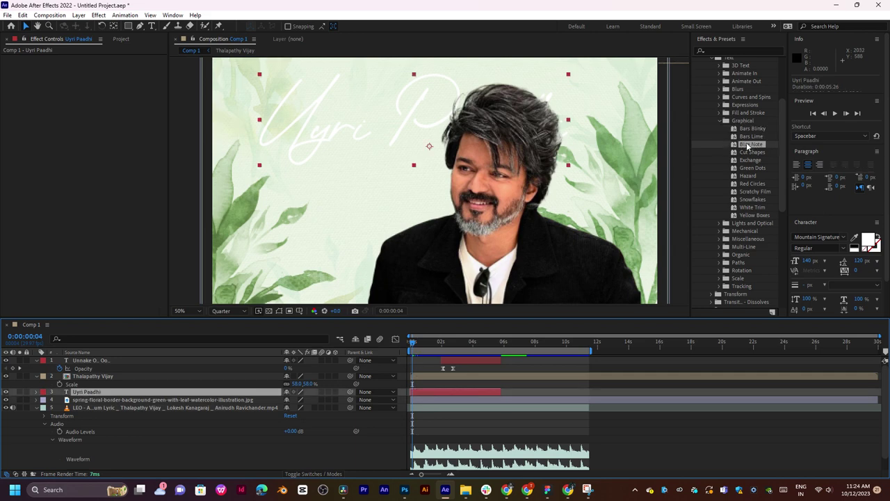
pyautogui.click(719, 121)
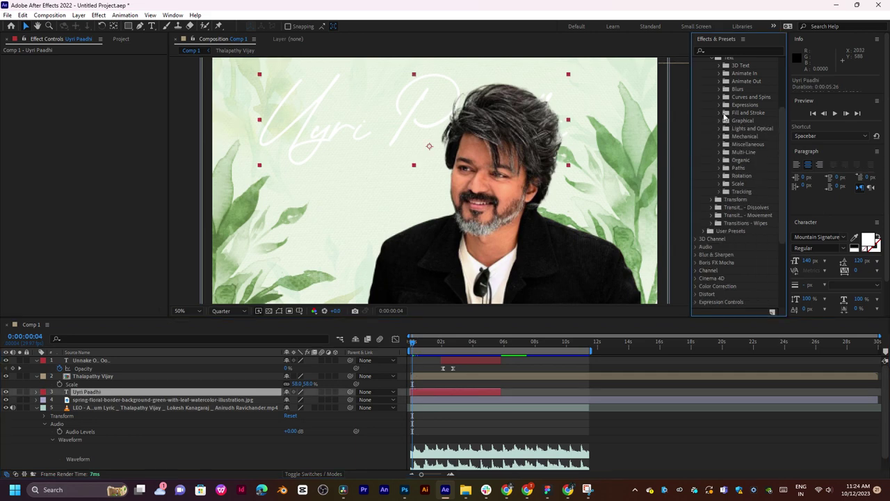
pyautogui.click(719, 106)
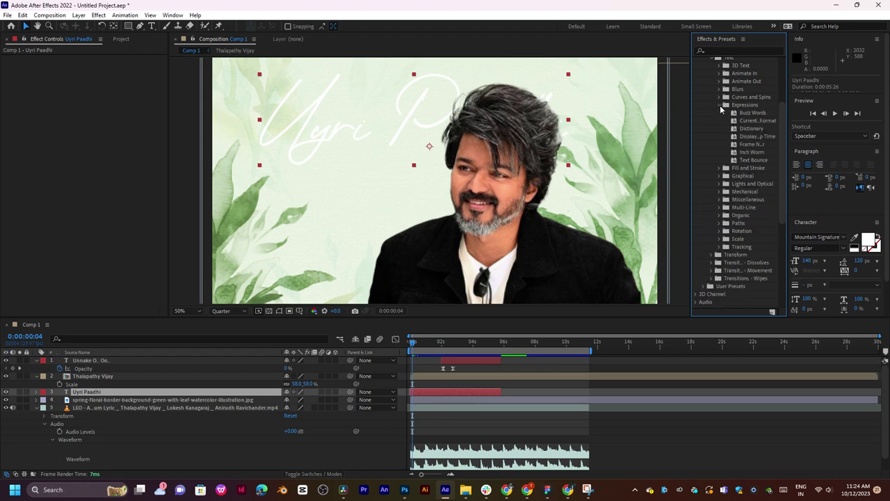
pyautogui.click(720, 105)
pyautogui.click(719, 96)
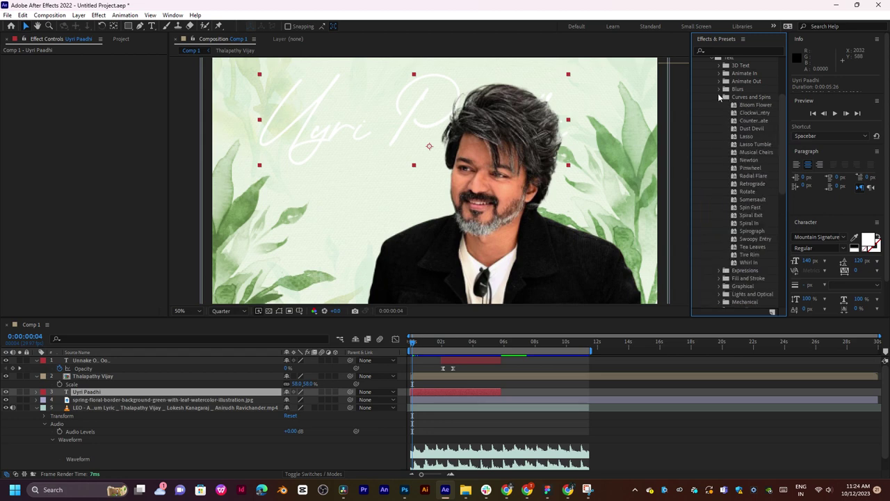
pyautogui.click(751, 138)
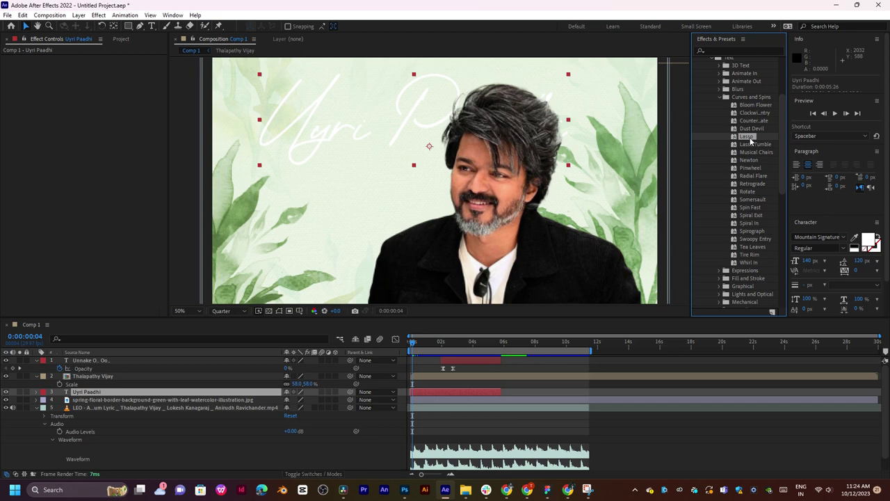
pyautogui.click(750, 223)
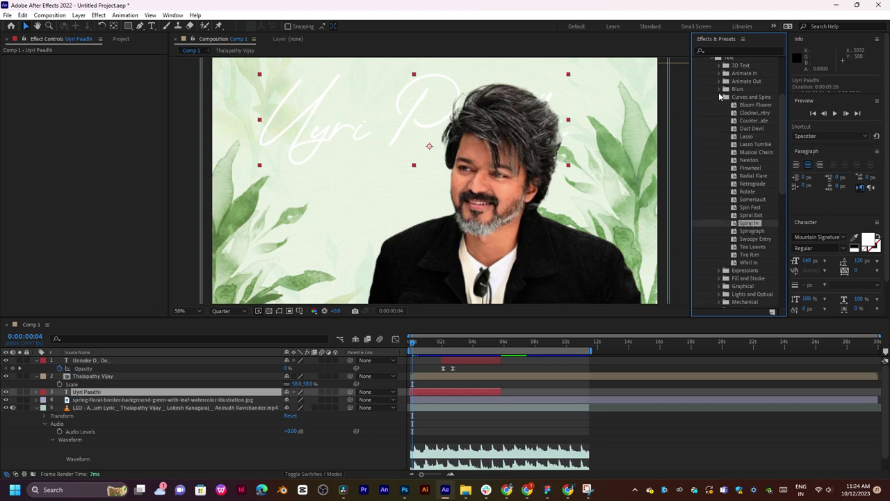
pyautogui.click(719, 95)
# Apply the Blur By Word preset from the Blurs text presets to the Uyri Paadhi layer and preview the animation.
pyautogui.click(719, 88)
pyautogui.click(765, 98)
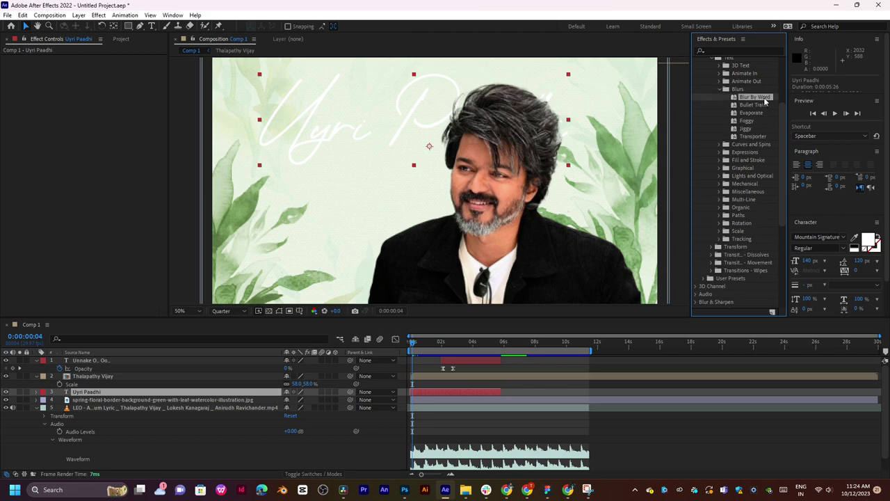
pyautogui.moveTo(764, 98); pyautogui.dragTo(416, 392)
pyautogui.press('space')
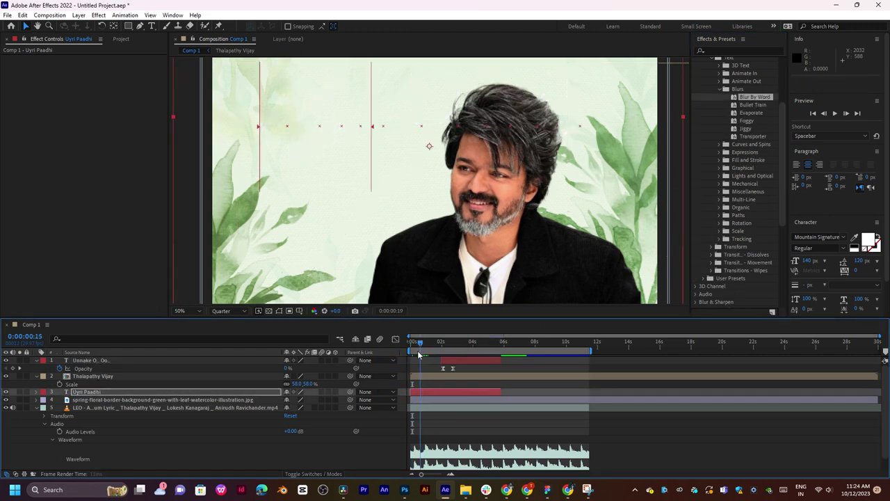
pyautogui.press('space')
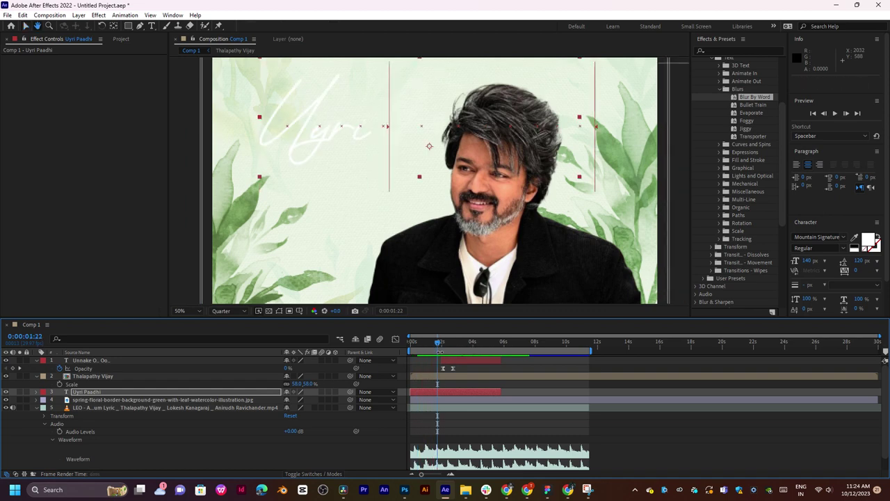
pyautogui.click(427, 343)
pyautogui.press('space')
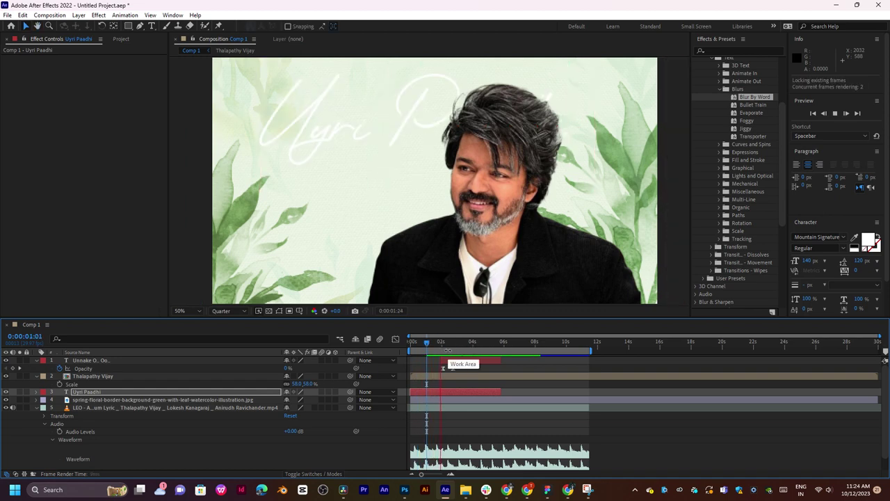
pyautogui.press('space')
pyautogui.click(410, 345)
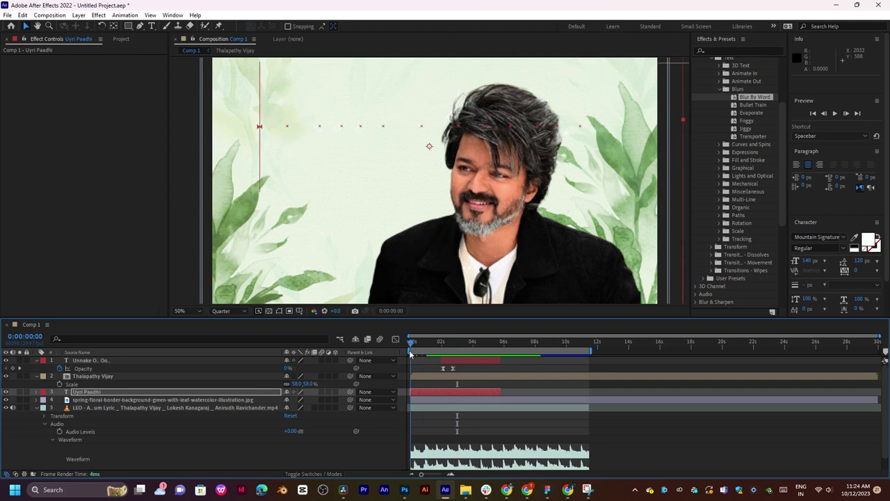
pyautogui.press('space')
pyautogui.press('space')
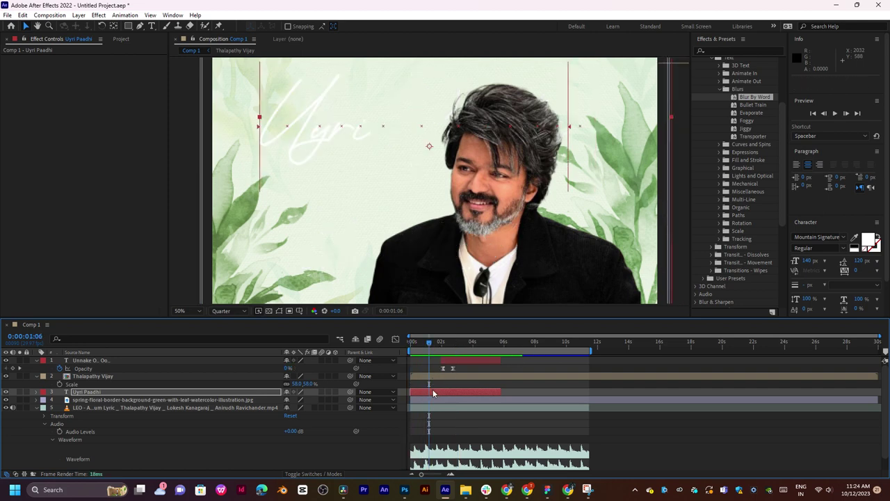
# Reveal the Uyri Paadhi layer's Offset keyframes, move the last one earlier to just after 1 second, and preview the faster reveal.
pyautogui.press('u')
pyautogui.moveTo(443, 408); pyautogui.dragTo(427, 408)
pyautogui.press('Home')
pyautogui.press('space')
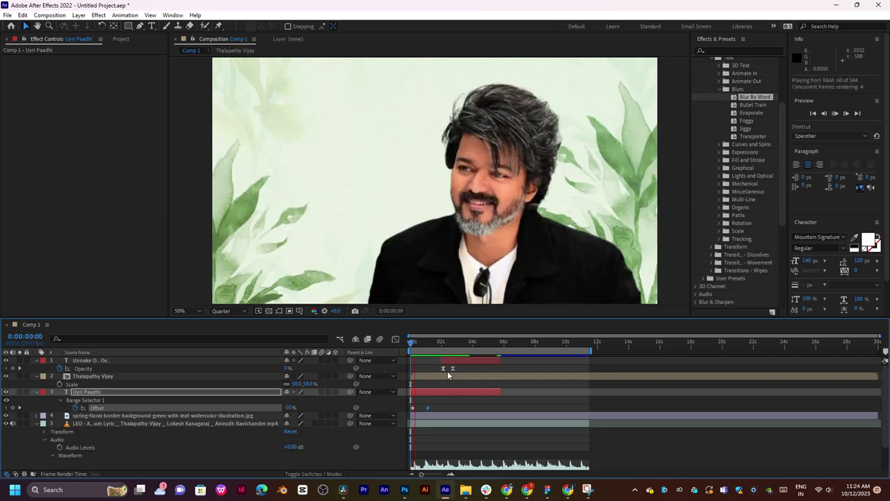
pyautogui.click(431, 342)
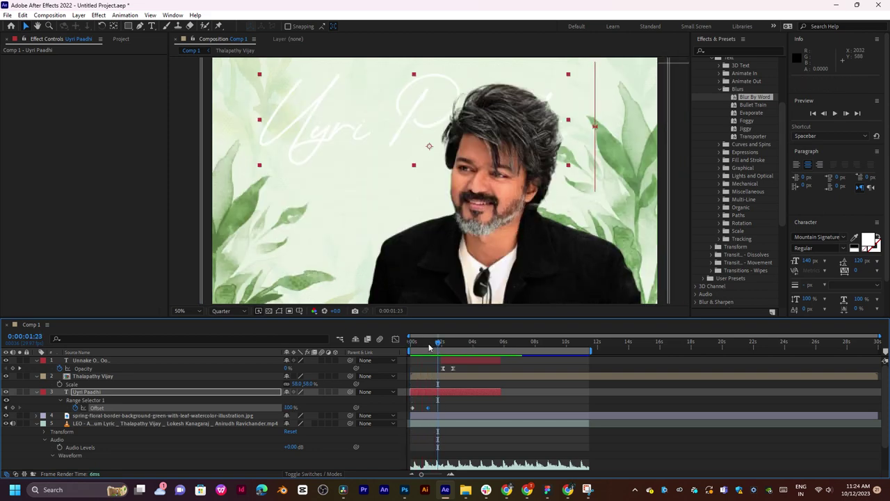
# Hide the Thalapathy Vijay layer and preview the full Uyri Paadhi text animation.
pyautogui.click(6, 376)
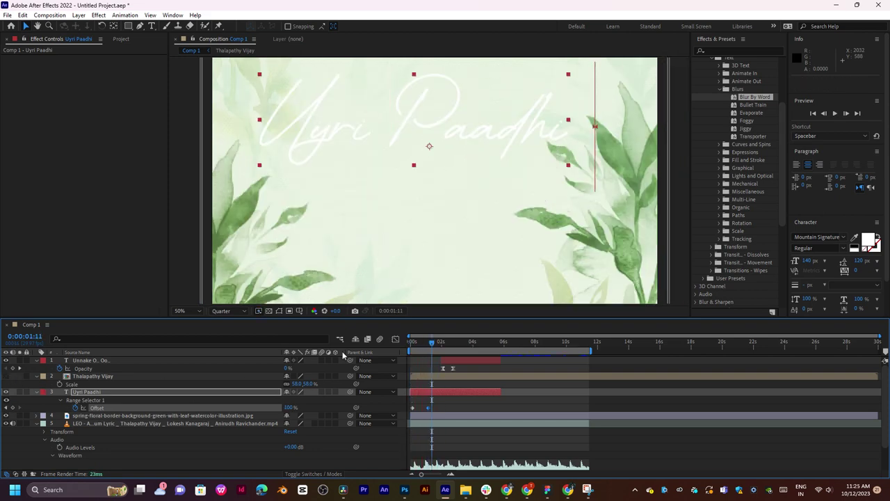
pyautogui.click(413, 350)
pyautogui.press('space')
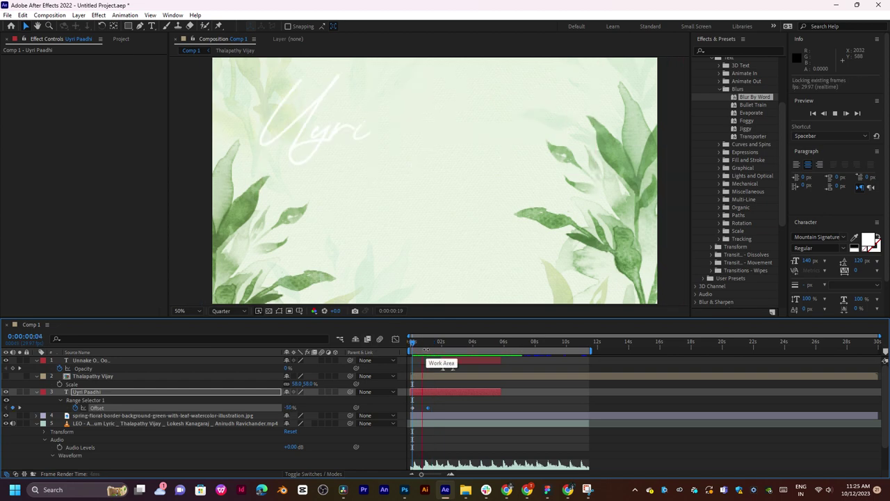
pyautogui.press('space')
pyautogui.click(418, 345)
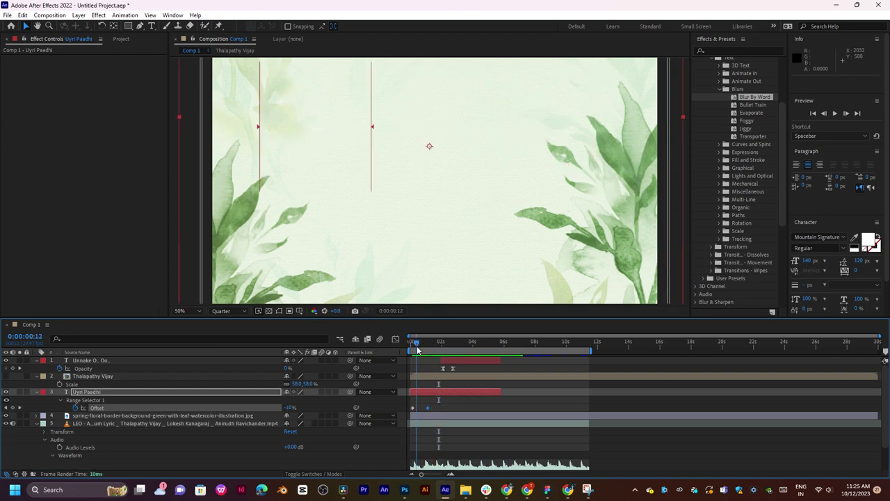
# Apply Easy Ease to both Offset keyframes of the Uyri Paadhi layer and preview the eased text reveal.
pyautogui.moveTo(436, 401); pyautogui.dragTo(406, 417)
pyautogui.rightClick(413, 408)
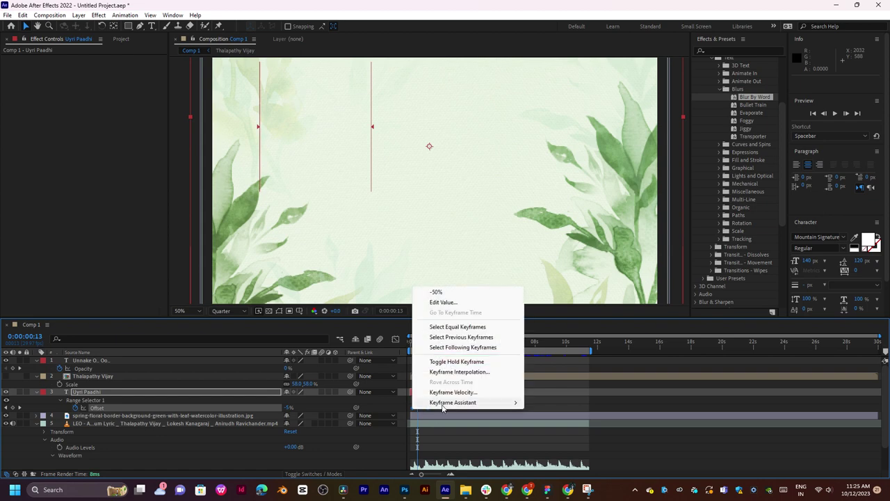
pyautogui.moveTo(445, 403)
pyautogui.click(560, 432)
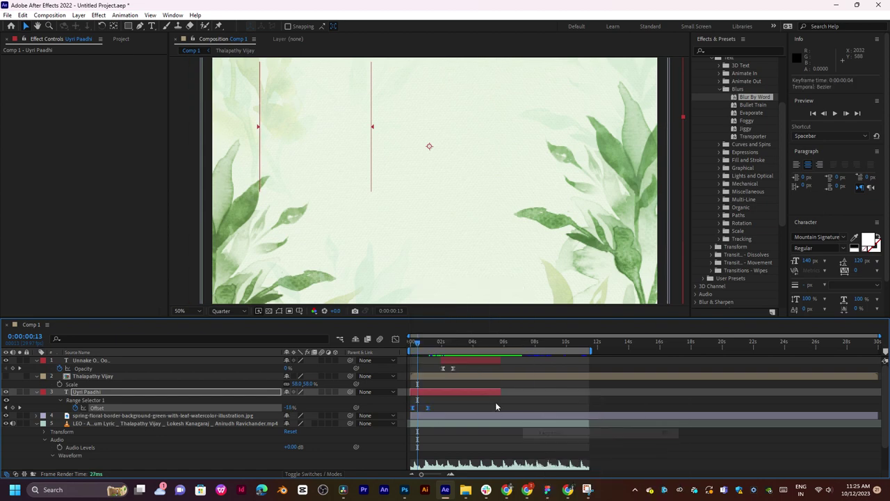
pyautogui.press('space')
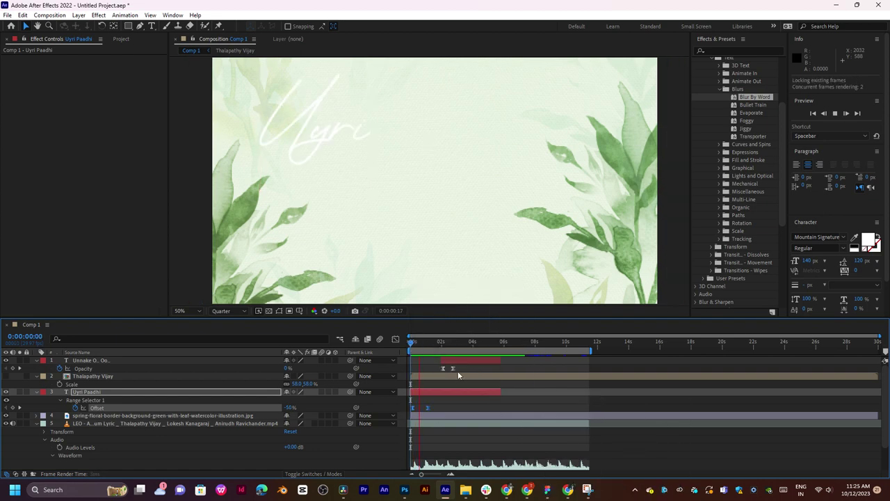
pyautogui.press('space')
# Reshape the Offset speed graph of the Uyri Paadhi layer to a peak of about 907 %/sec and preview it.
pyautogui.click(394, 339)
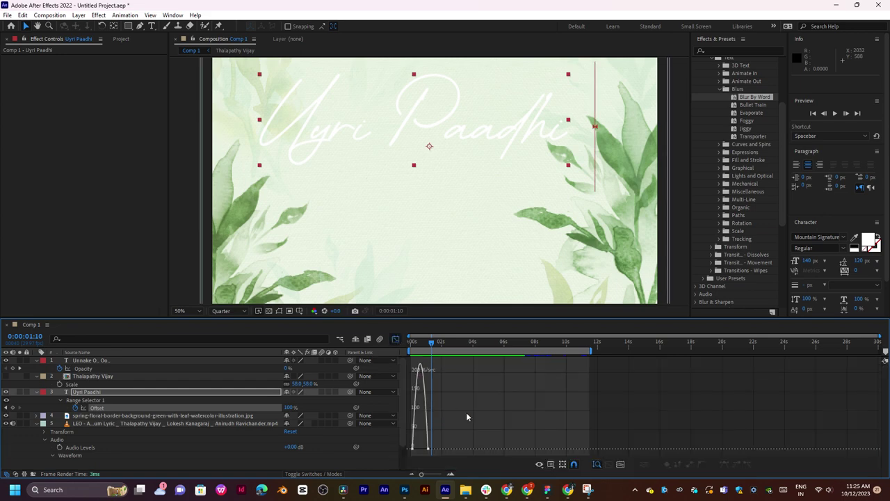
pyautogui.moveTo(446, 421); pyautogui.dragTo(410, 450)
pyautogui.click(396, 339)
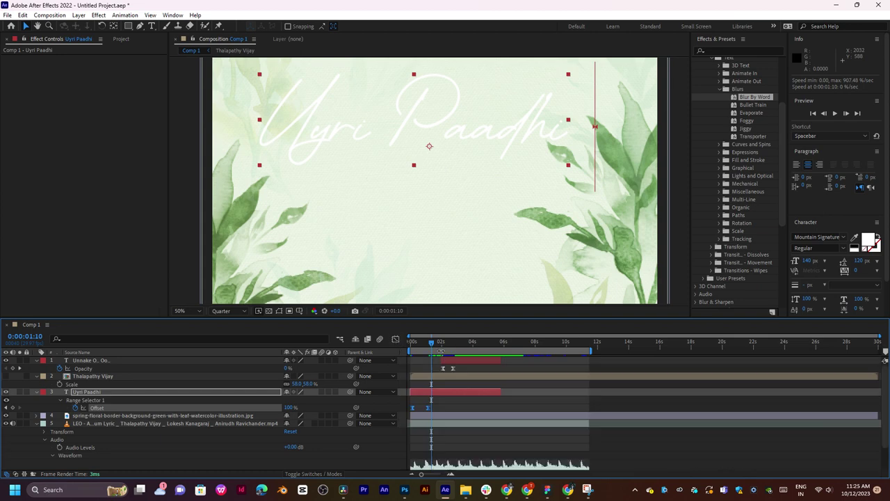
pyautogui.click(412, 342)
pyautogui.press('space')
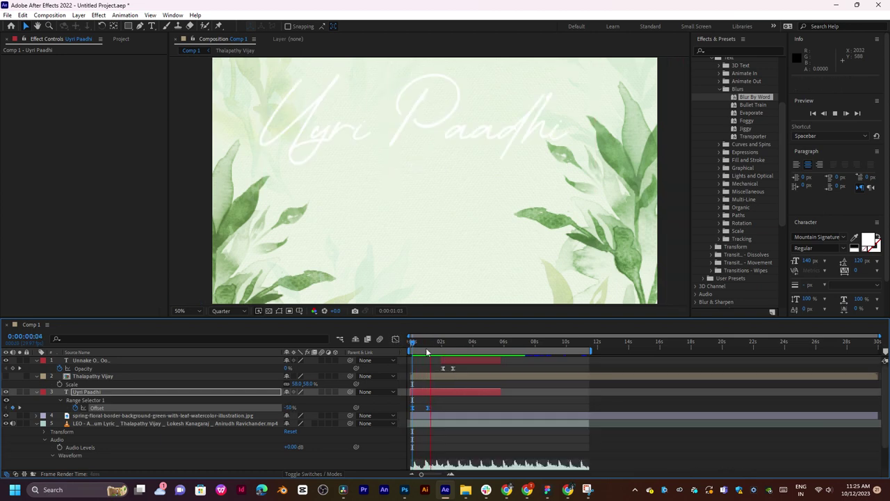
pyautogui.press('space')
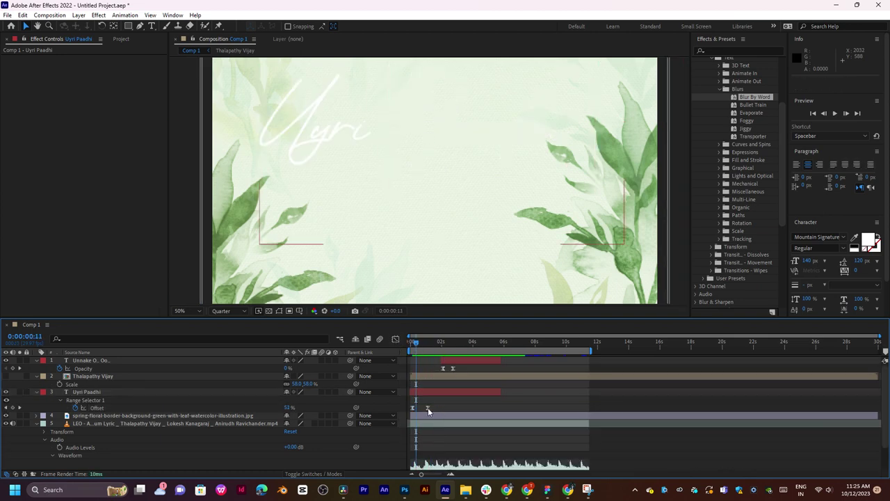
# Move the last Offset keyframe of the Uyri Paadhi layer later to just before 2 seconds and preview the slower reveal.
pyautogui.moveTo(428, 408); pyautogui.dragTo(438, 407)
pyautogui.press('space')
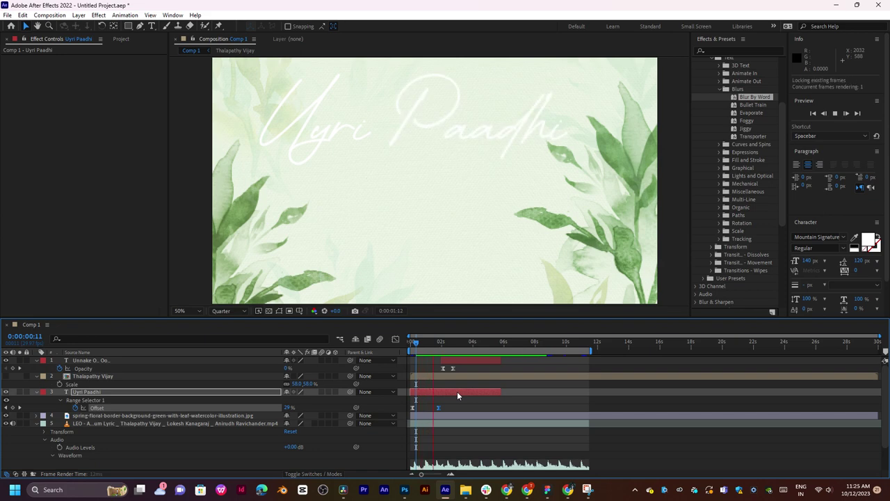
pyautogui.press('space')
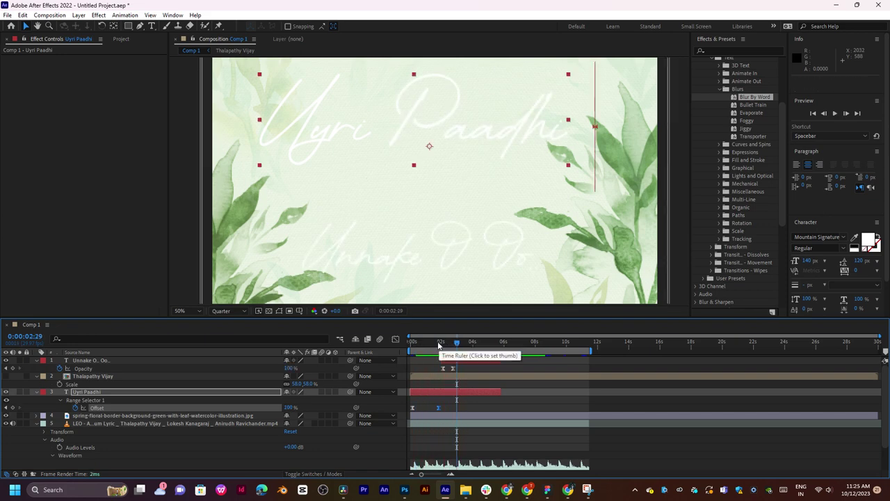
pyautogui.click(421, 342)
pyautogui.press('space')
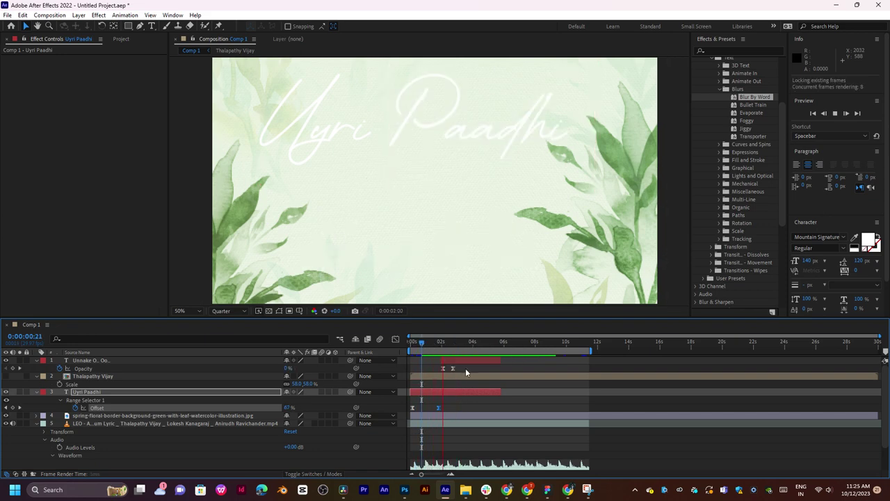
pyautogui.press('space')
# Shift the Unnake O.. Oo.. layer 9 frames earlier in the timeline and preview the transition between the lyrics.
pyautogui.moveTo(460, 360); pyautogui.dragTo(454, 361)
pyautogui.click(433, 344)
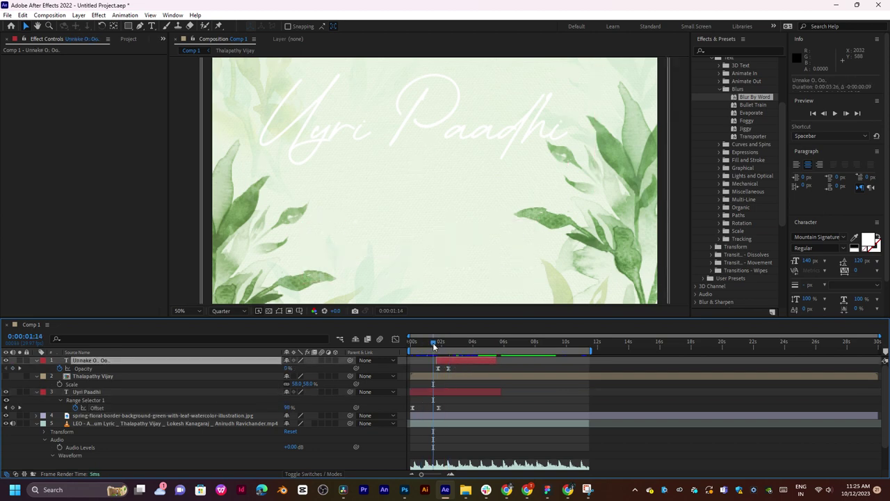
pyautogui.press('space')
pyautogui.press('space')
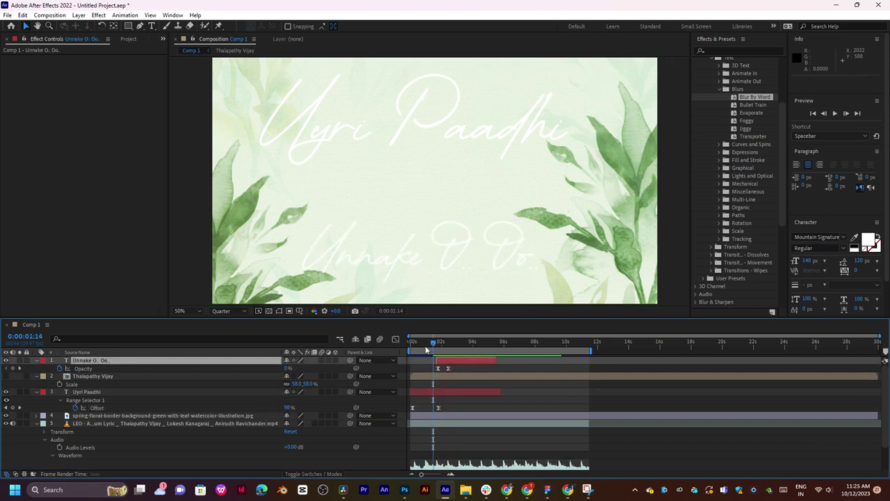
# Preview the lyric text animation from 0:00:00:11 and make the Thalapathy Vijay layer visible.
pyautogui.click(416, 344)
pyautogui.press('space')
pyautogui.press('space')
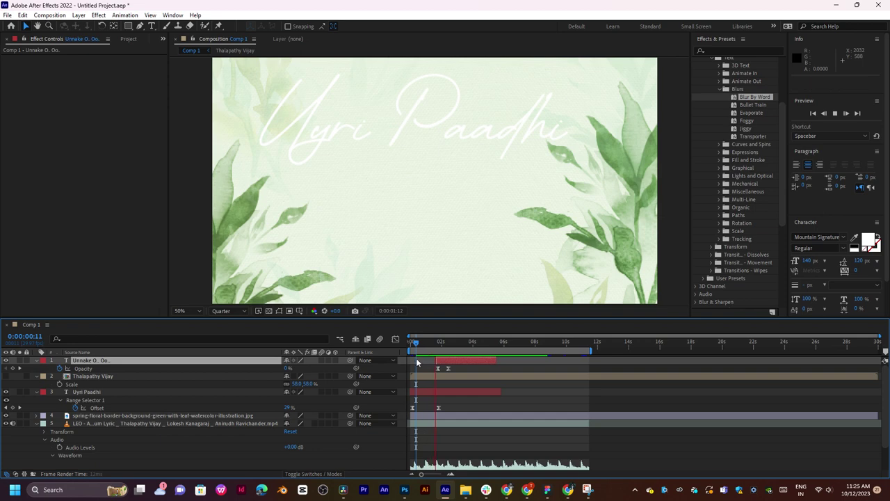
pyautogui.click(5, 376)
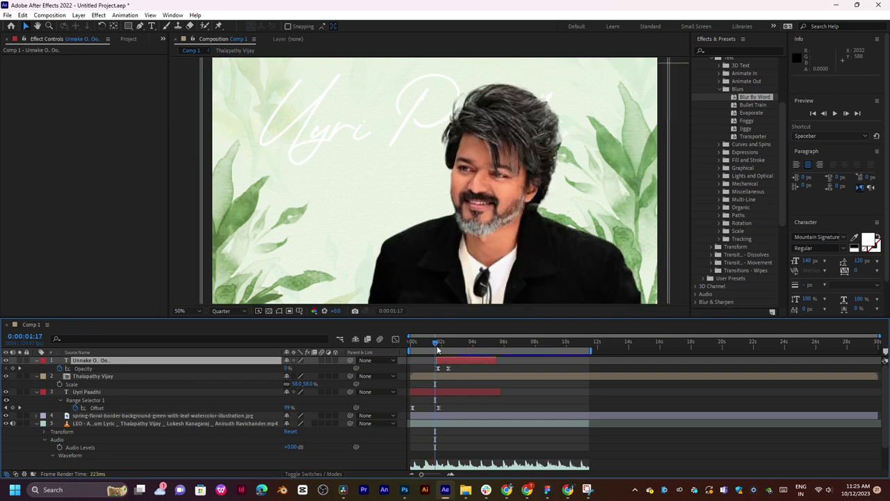
# Play back the composition from near its beginning to check the lyric text together with the portrait.
pyautogui.moveTo(435, 345); pyautogui.dragTo(415, 347)
pyautogui.press('space')
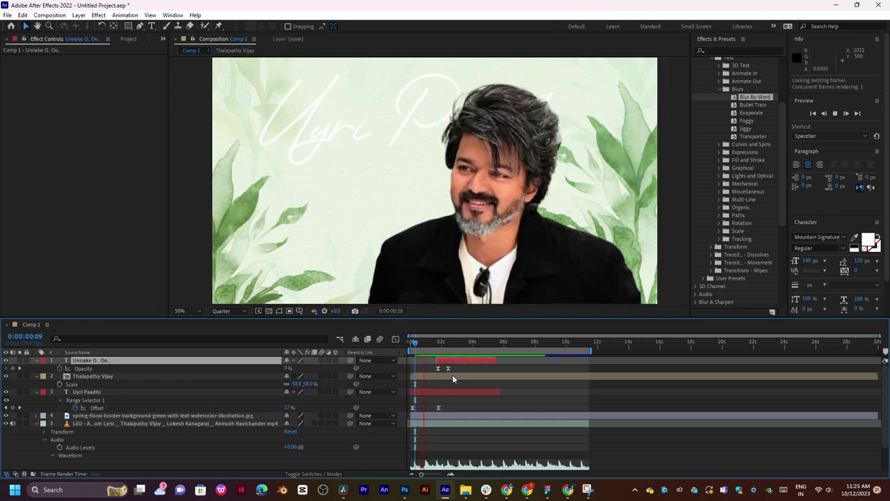
pyautogui.scroll(-2, 511, 232)
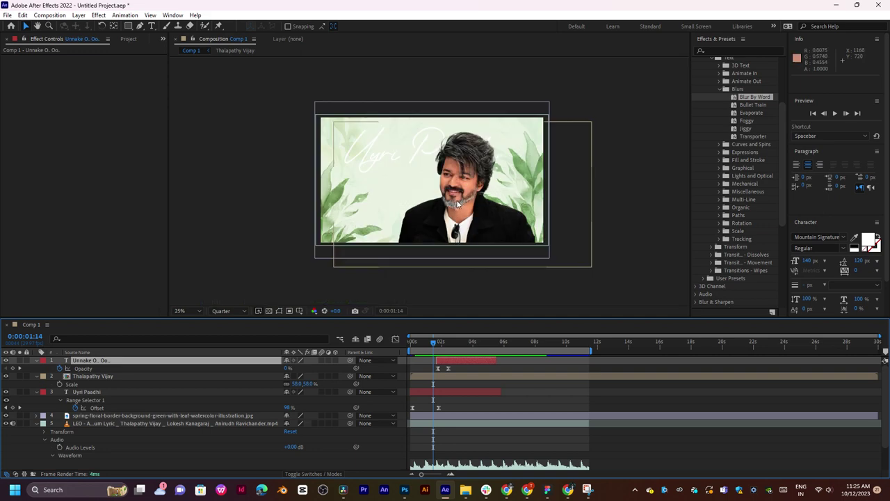
pyautogui.press('space')
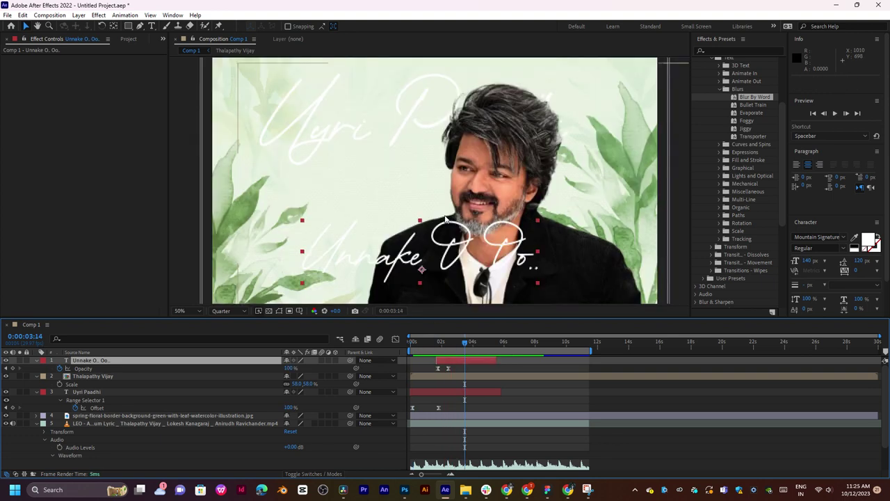
pyautogui.press('space')
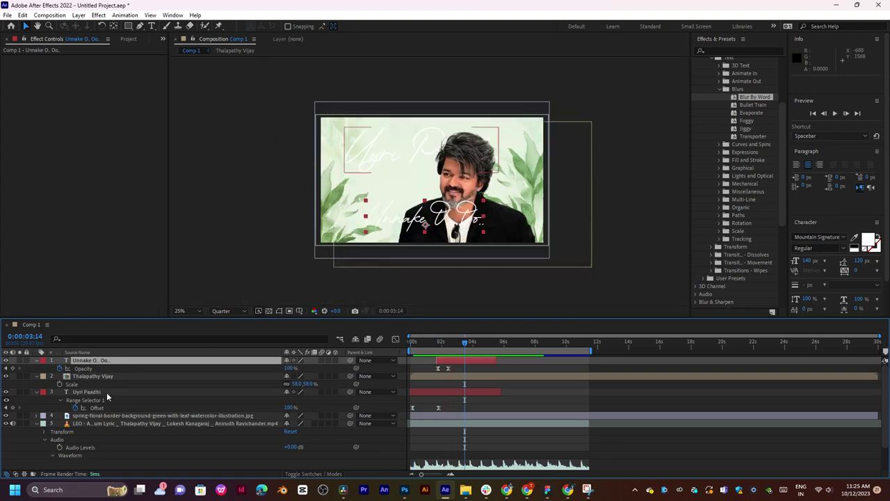
# Collapse the two lyric text layers and the Thalapathy Vijay layer, and select them together with the floral background image.
pyautogui.keyDown('shift'); pyautogui.click(106, 392); pyautogui.keyUp('shift')
pyautogui.click(38, 361)
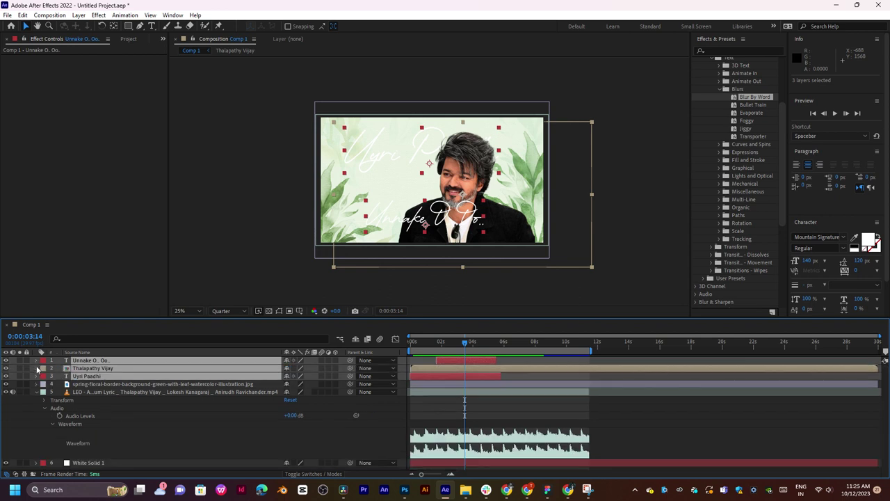
pyautogui.click(89, 385)
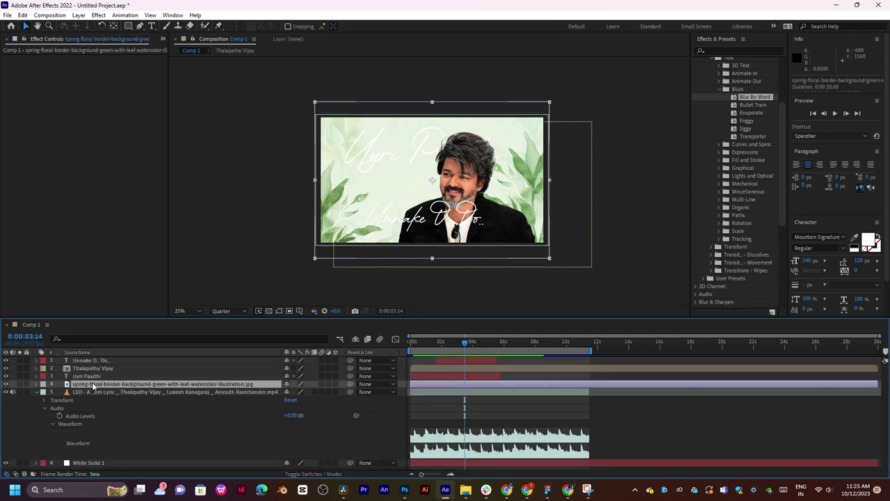
pyautogui.scroll(2, 402, 201)
pyautogui.scroll(-2, 402, 200)
pyautogui.keyDown('shift'); pyautogui.click(101, 361); pyautogui.keyUp('shift')
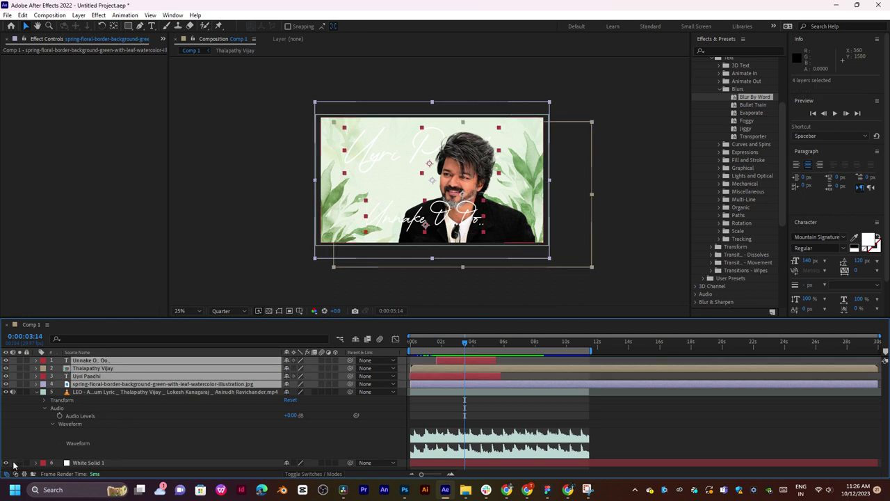
# Create a two-node camera named Camera 1 with a lens preset and acknowledge the 2D layer warning.
pyautogui.rightClick(12, 374)
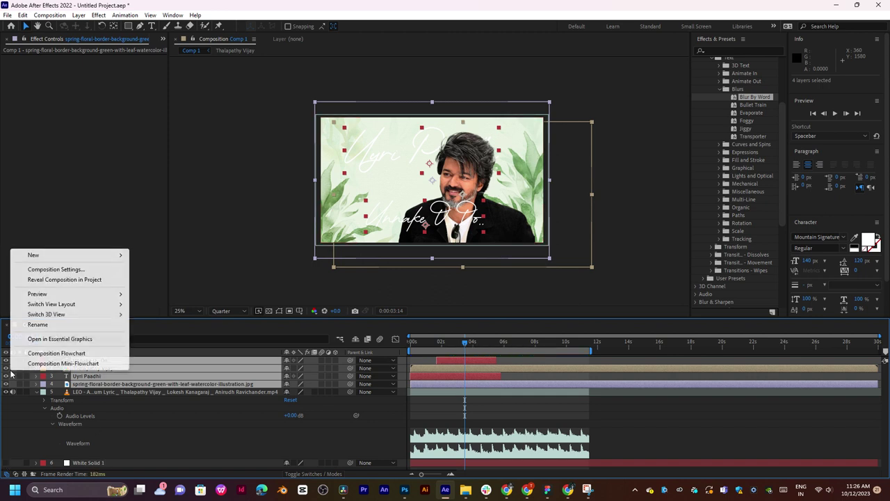
pyautogui.moveTo(94, 255)
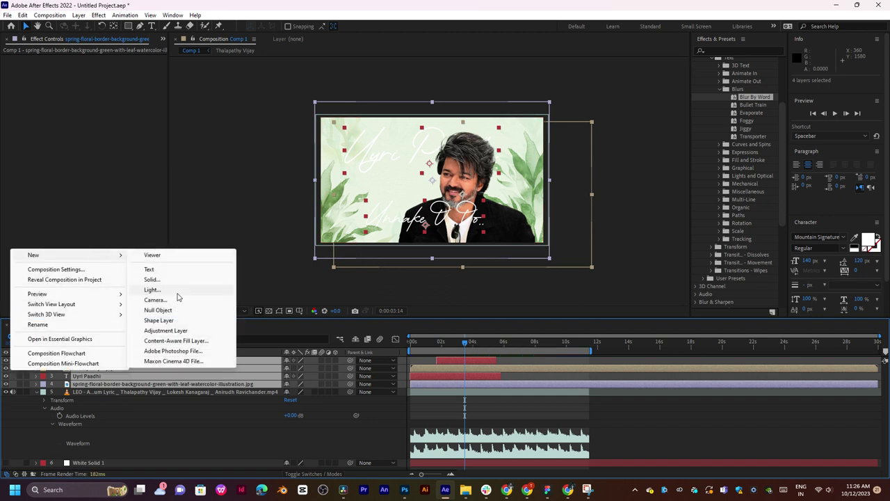
pyautogui.click(171, 304)
pyautogui.click(502, 172)
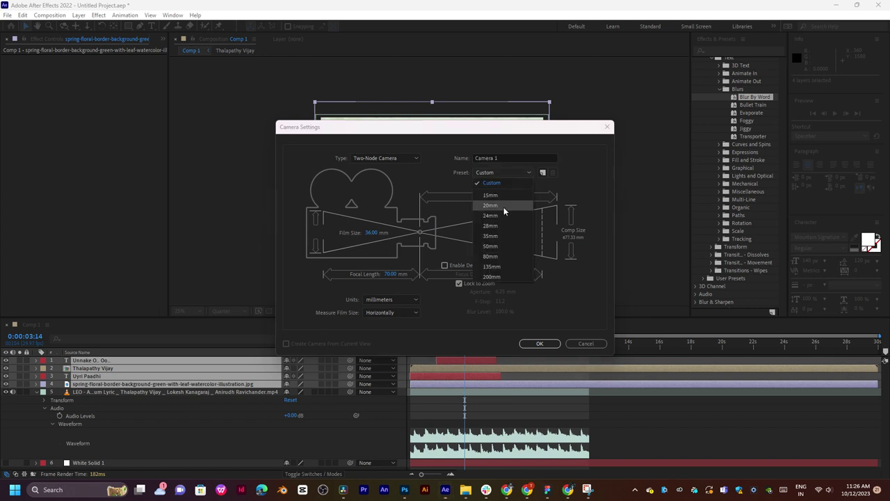
pyautogui.click(495, 242)
pyautogui.click(538, 344)
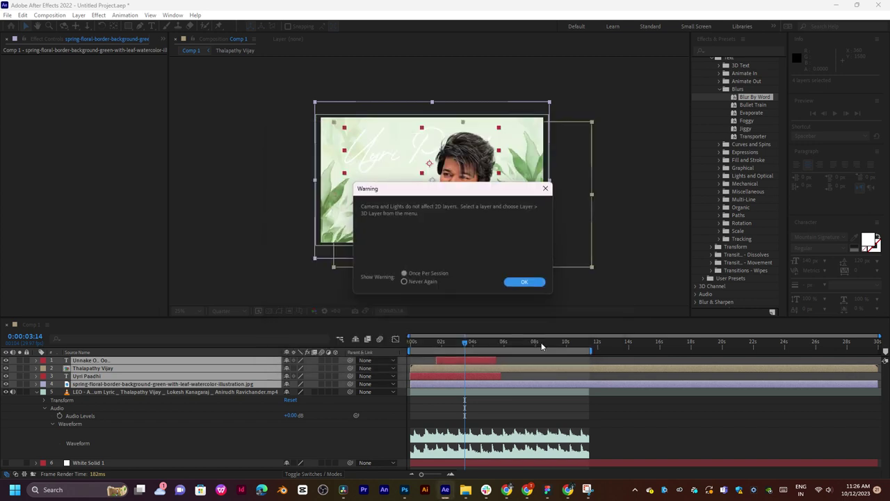
pyautogui.click(525, 282)
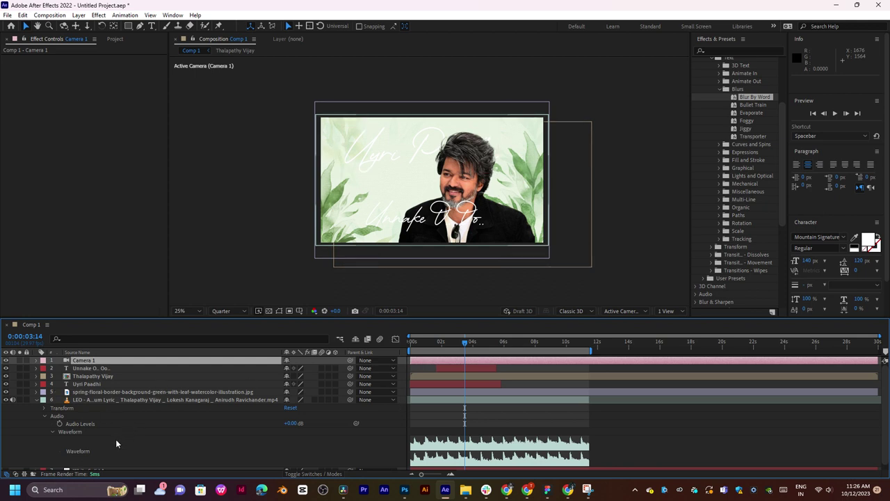
# Parent the two lyric text layers, the Thalapathy Vijay layer and the floral background image to Camera 1.
pyautogui.click(92, 368)
pyautogui.keyDown('shift'); pyautogui.click(130, 388); pyautogui.keyUp('shift')
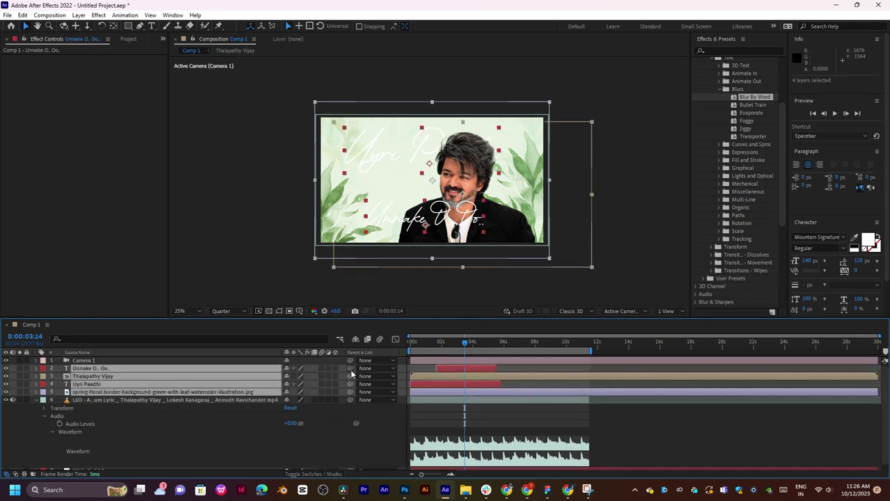
pyautogui.moveTo(350, 375); pyautogui.dragTo(84, 360)
# Try to orbit Camera 1 around the portrait scene, and undo the orbit.
pyautogui.click(458, 360)
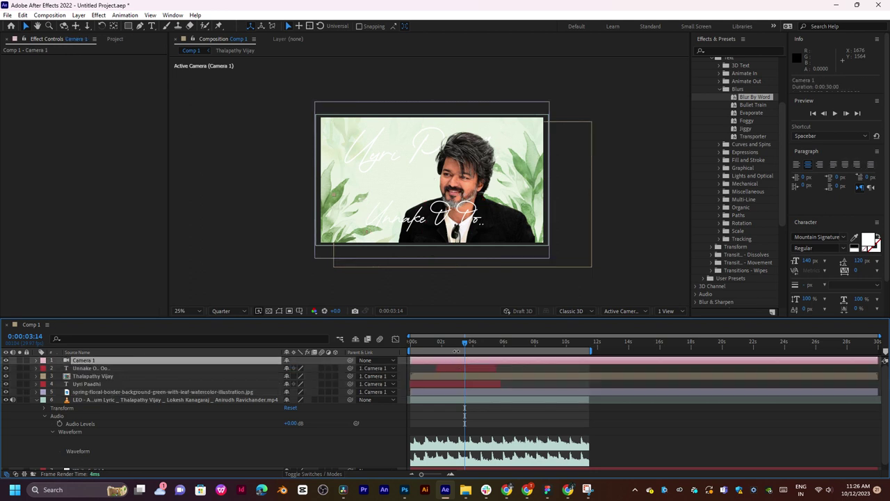
pyautogui.click(63, 26)
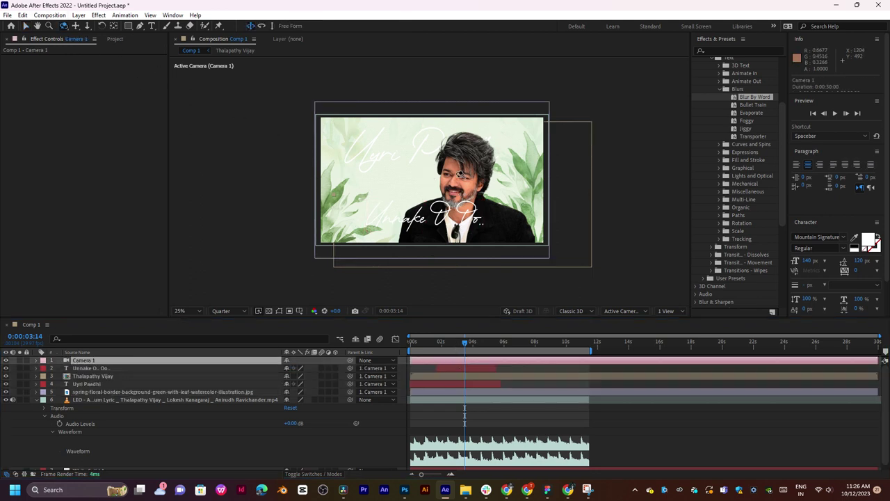
pyautogui.moveTo(459, 172)
pyautogui.mouseDown()
pyautogui.moveTo(435, 174)
pyautogui.moveTo(457, 176)
pyautogui.mouseUp()
pyautogui.hotkey('ctrl', 'z')
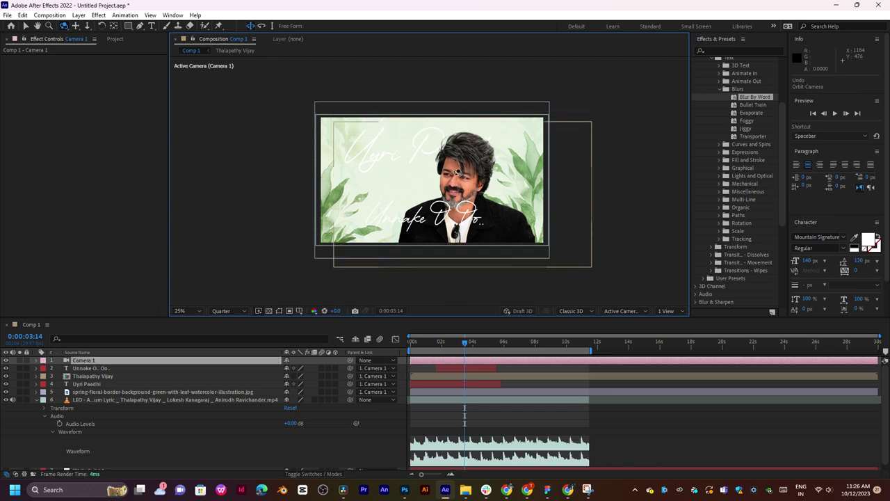
# Open Comp 1's 3D renderer settings, keep the Classic 3D renderer and view its version information.
pyautogui.hotkey('ctrl', 'k')
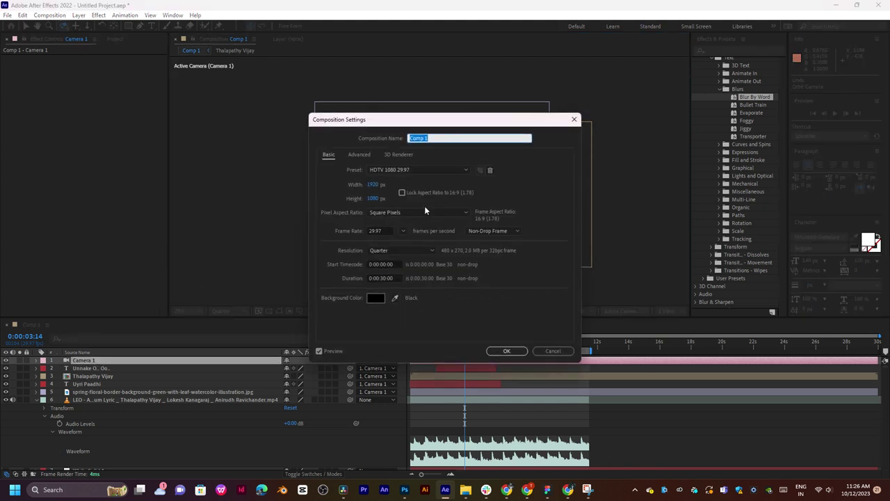
pyautogui.click(398, 154)
pyautogui.click(384, 195)
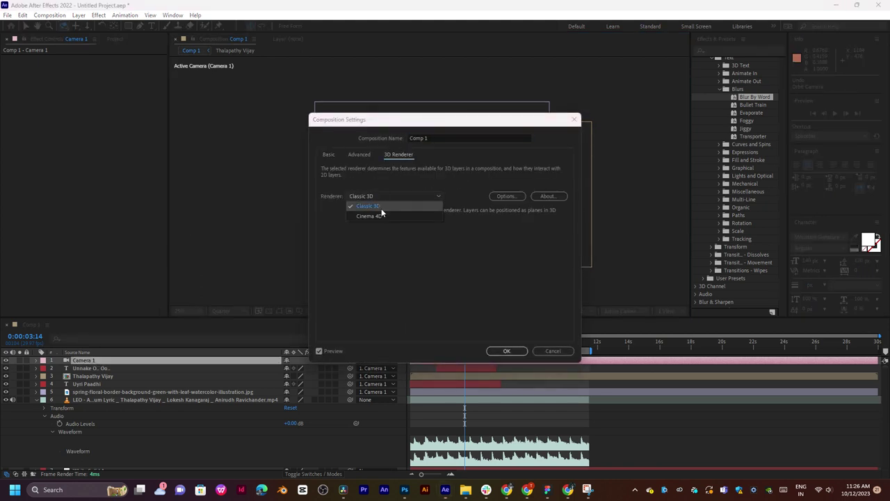
pyautogui.click(381, 208)
pyautogui.click(540, 196)
pyautogui.click(490, 263)
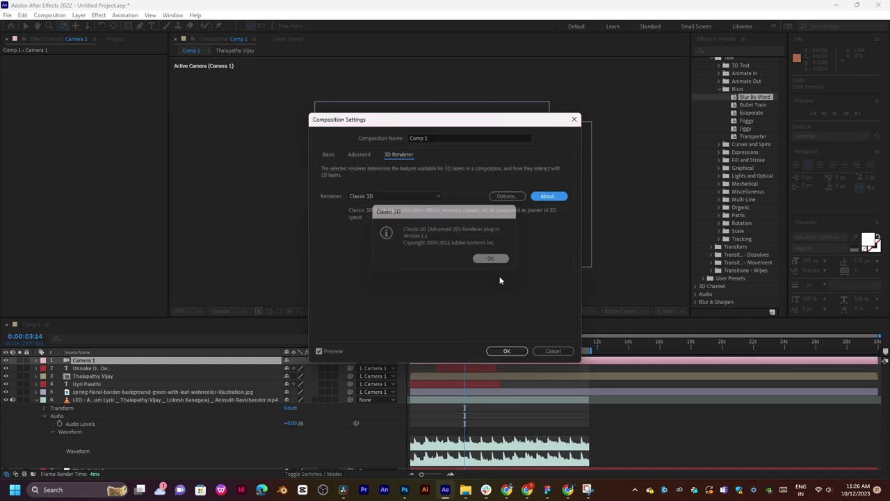
# Check the Classic 3D render options and Comp 1's advanced and basic settings, and close the composition settings.
pyautogui.click(512, 197)
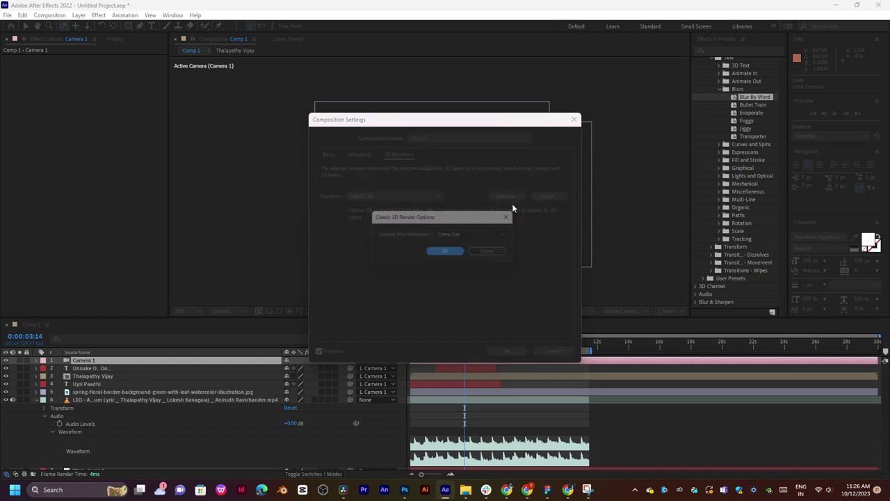
pyautogui.click(463, 235)
pyautogui.click(450, 252)
pyautogui.click(448, 253)
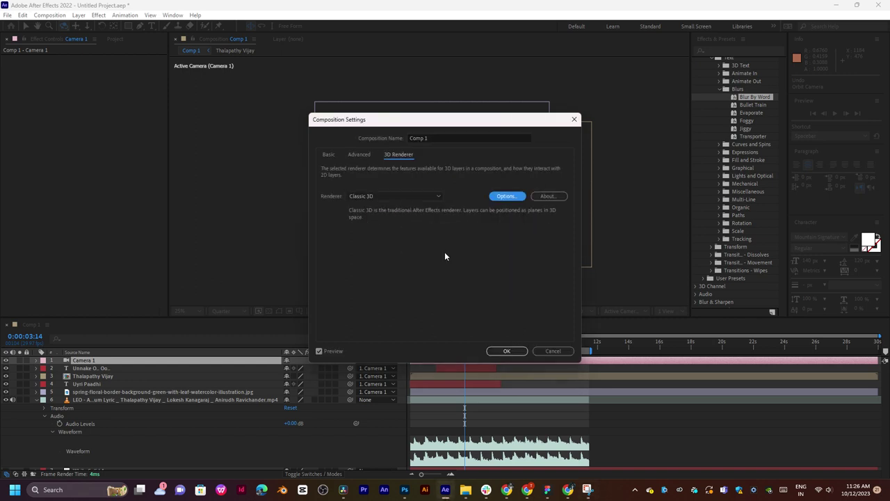
pyautogui.click(361, 156)
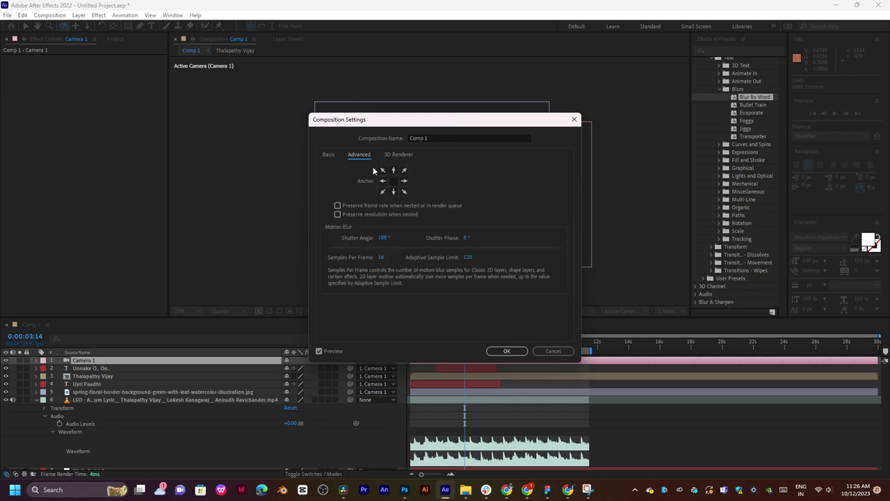
pyautogui.click(329, 155)
pyautogui.click(505, 352)
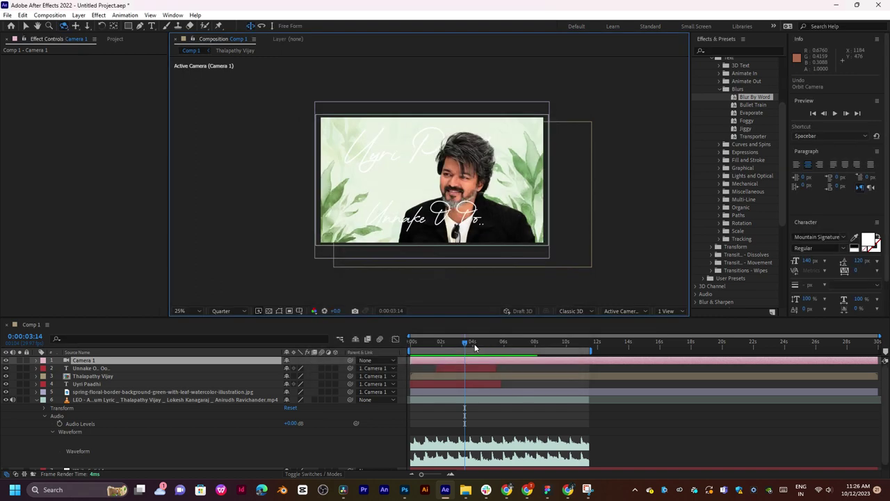
# Try orbiting Camera 1 again at 0:00:03:13, and undo the orbit.
pyautogui.click(463, 344)
pyautogui.moveTo(409, 237); pyautogui.dragTo(435, 205)
pyautogui.hotkey('ctrl', 'z')
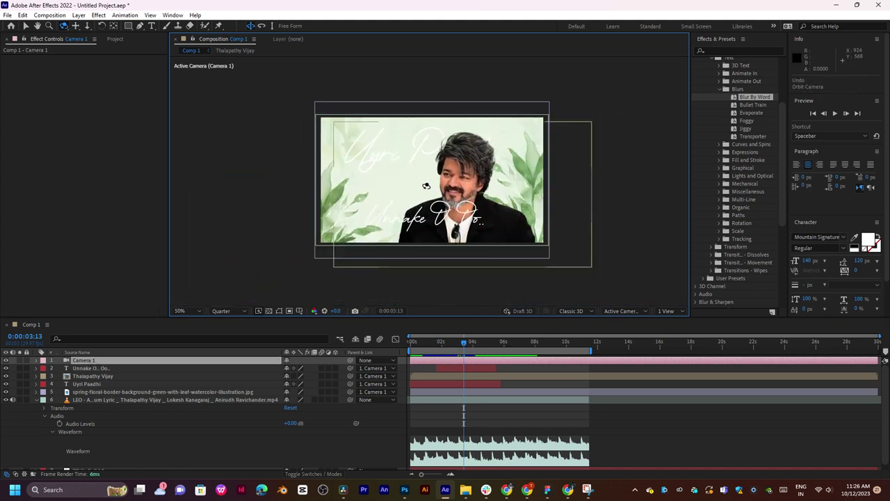
pyautogui.scroll(2, 426, 186)
pyautogui.scroll(-2, 427, 186)
# Try panning and dollying Camera 1, and undo both camera movements.
pyautogui.click(76, 26)
pyautogui.moveTo(448, 178); pyautogui.dragTo(447, 124)
pyautogui.click(87, 26)
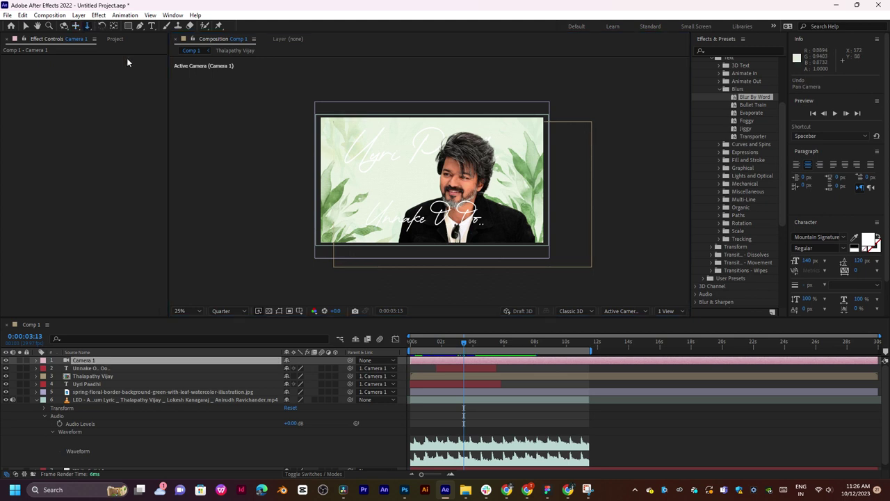
pyautogui.hotkey('ctrl', 'z')
# At 0:00:01:25, set the parent of the two lyric text layers, the Thalapathy Vijay layer and the floral background to None.
pyautogui.moveTo(455, 345); pyautogui.dragTo(438, 345)
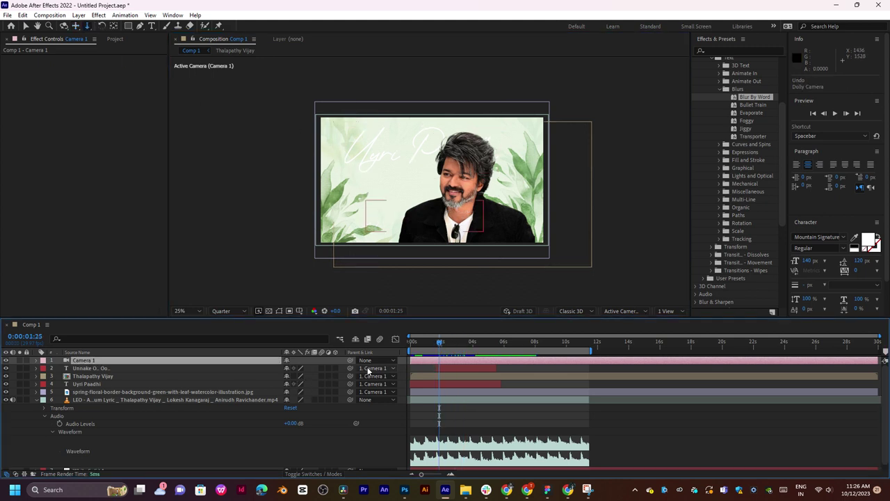
pyautogui.click(115, 368)
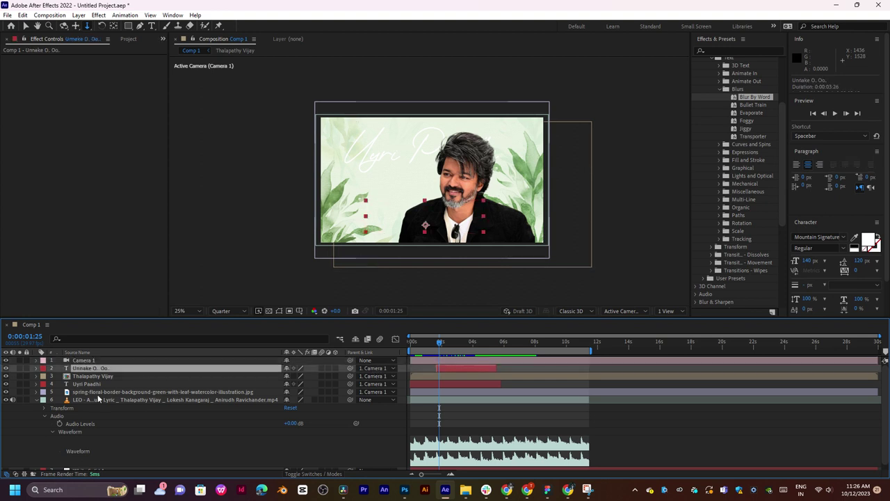
pyautogui.keyDown('shift'); pyautogui.click(99, 393); pyautogui.keyUp('shift')
pyautogui.click(367, 374)
pyautogui.click(399, 375)
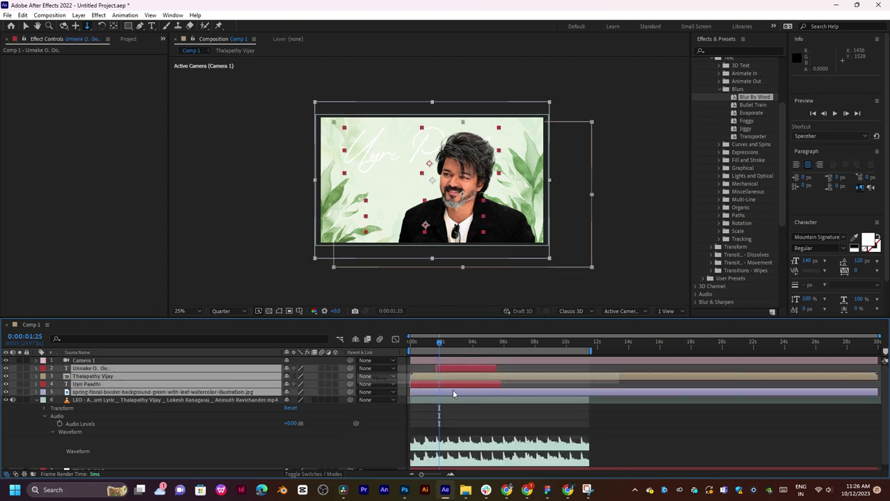
# Add a null object to Comp 1 above the lyric text layers and hide Camera 1.
pyautogui.scroll(-1, 127, 441)
pyautogui.rightClick(13, 377)
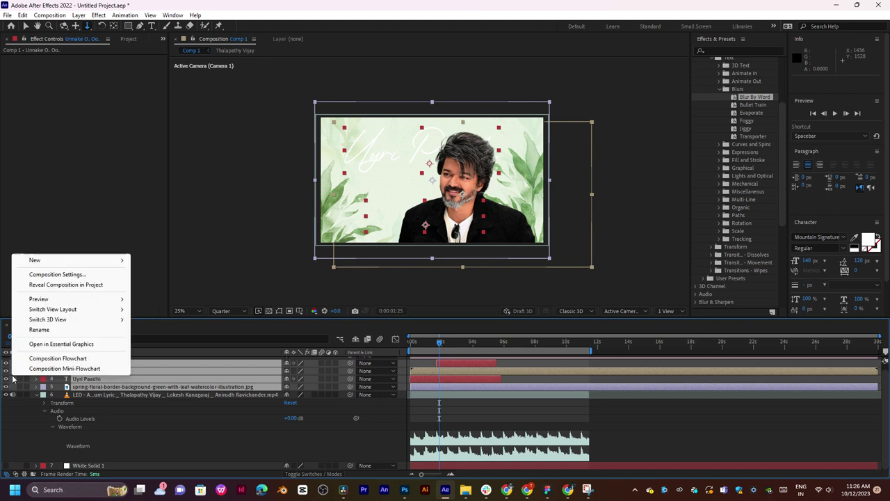
pyautogui.moveTo(84, 261)
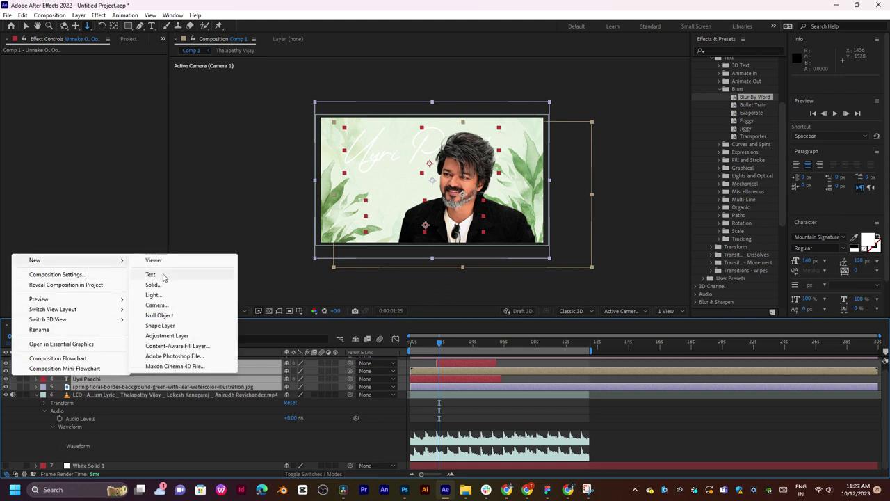
pyautogui.click(170, 315)
pyautogui.scroll(1, 148, 392)
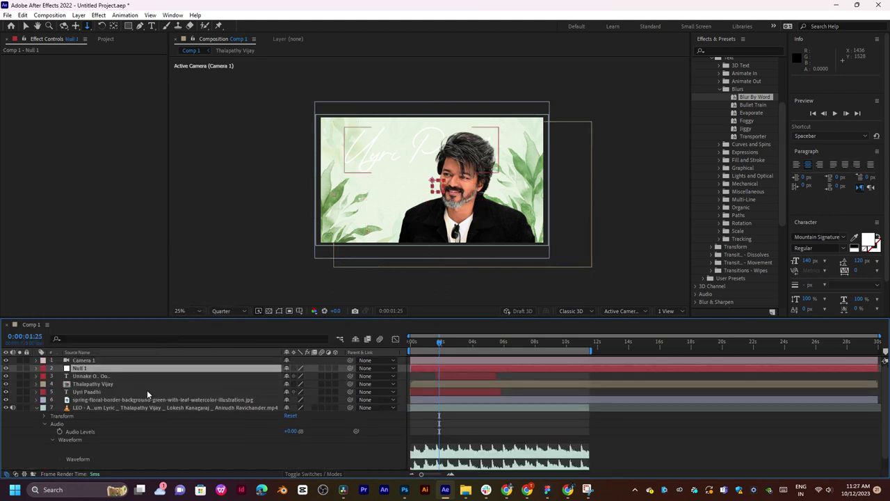
pyautogui.moveTo(7, 360); pyautogui.dragTo(6, 367)
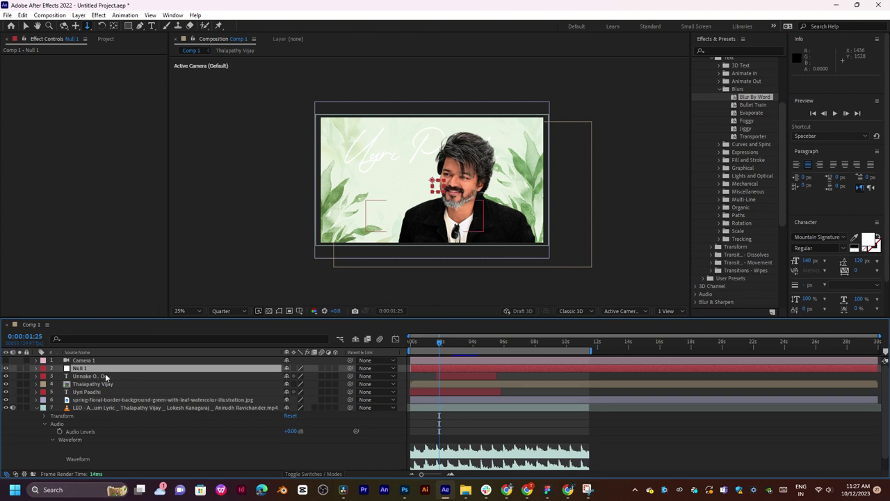
# Parent both lyric text layers, the Thalapathy Vijay layer and the floral background to Null 1.
pyautogui.click(105, 376)
pyautogui.keyDown('shift'); pyautogui.click(110, 400); pyautogui.keyUp('shift')
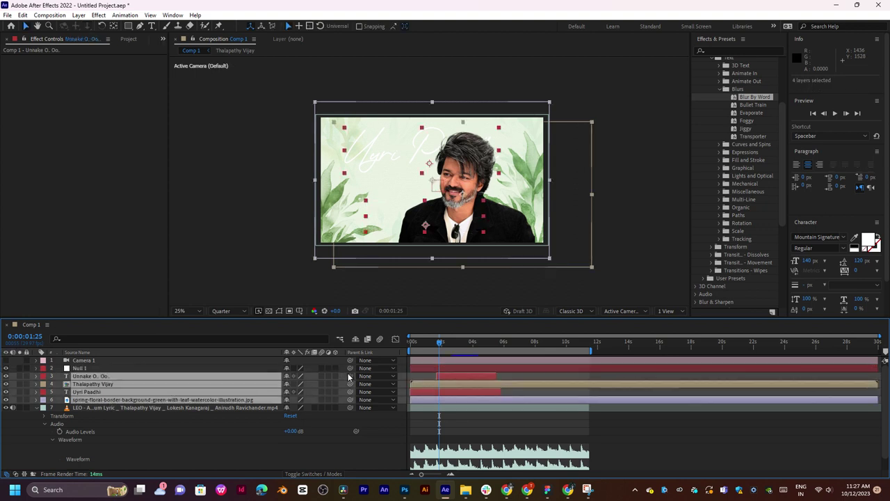
pyautogui.moveTo(324, 379); pyautogui.dragTo(98, 368)
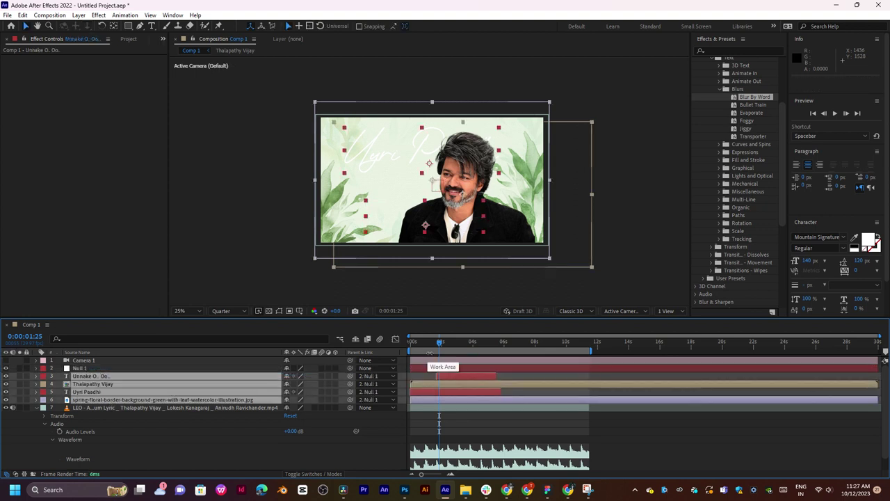
# Start animating Null 1's Position with a keyframe at 0:00:00:18.
pyautogui.click(415, 344)
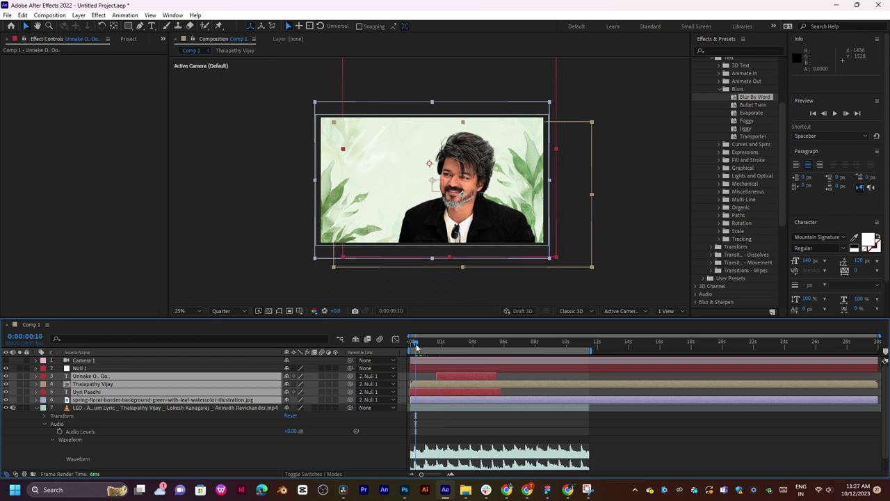
pyautogui.moveTo(416, 346); pyautogui.dragTo(420, 345)
pyautogui.click(426, 369)
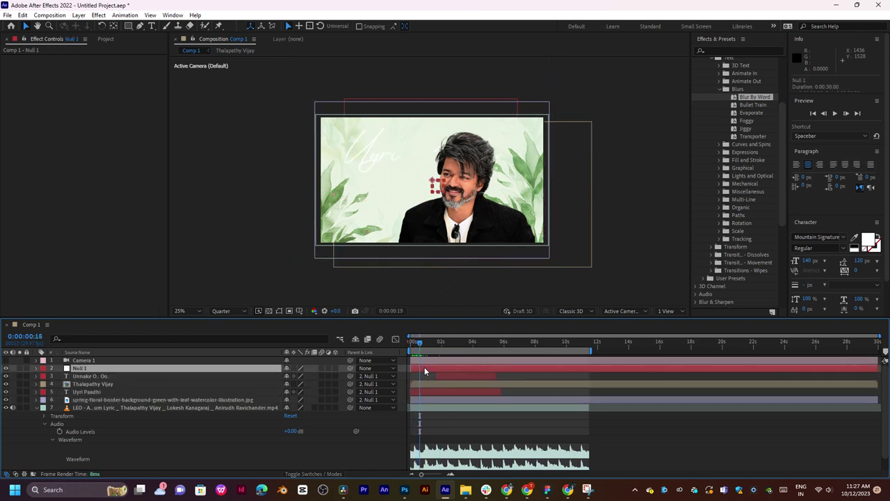
pyautogui.press('p')
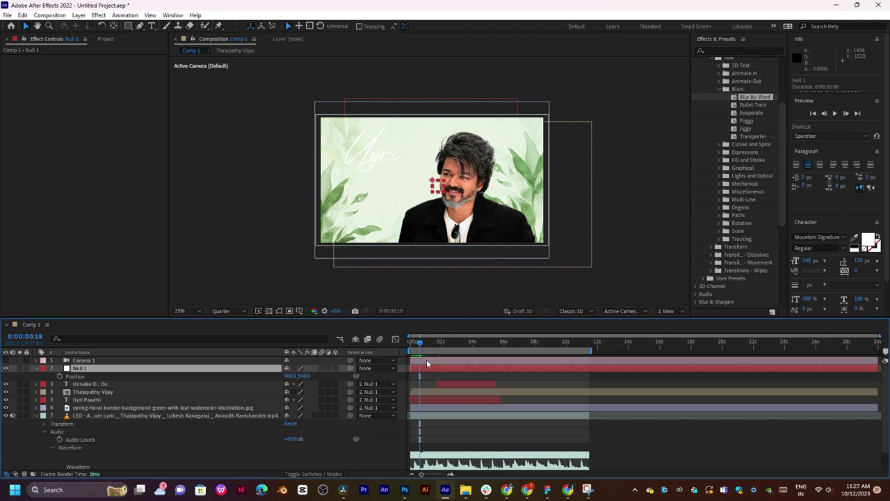
pyautogui.click(59, 377)
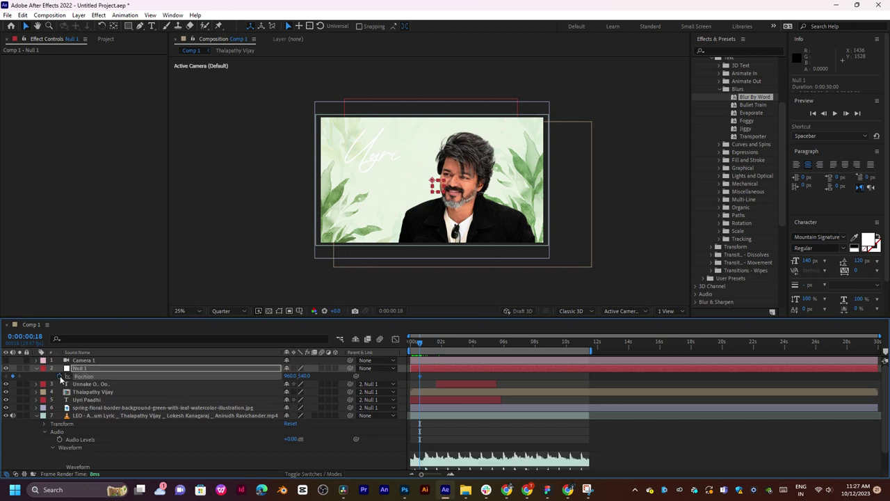
# At 0:00:00:02, set Null 1's Position to 1155, 540 and preview the sideways slide.
pyautogui.moveTo(424, 347); pyautogui.dragTo(412, 346)
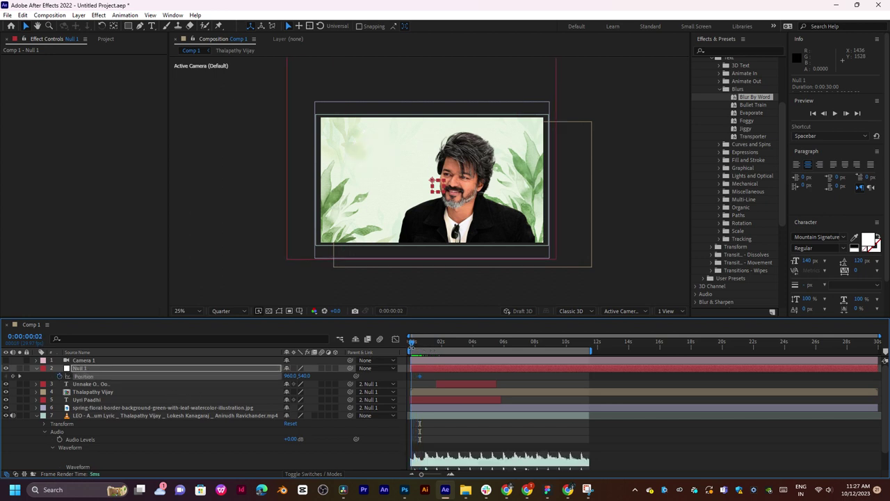
pyautogui.moveTo(288, 376); pyautogui.dragTo(468, 376)
pyautogui.press('space')
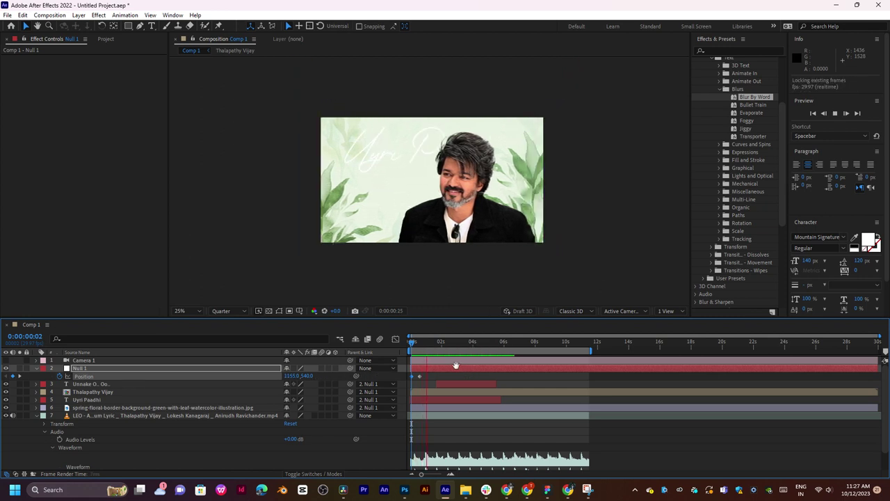
pyautogui.press('space')
# Apply Easy Ease to both Position keyframes of Null 1 and preview the motion.
pyautogui.rightClick(418, 376)
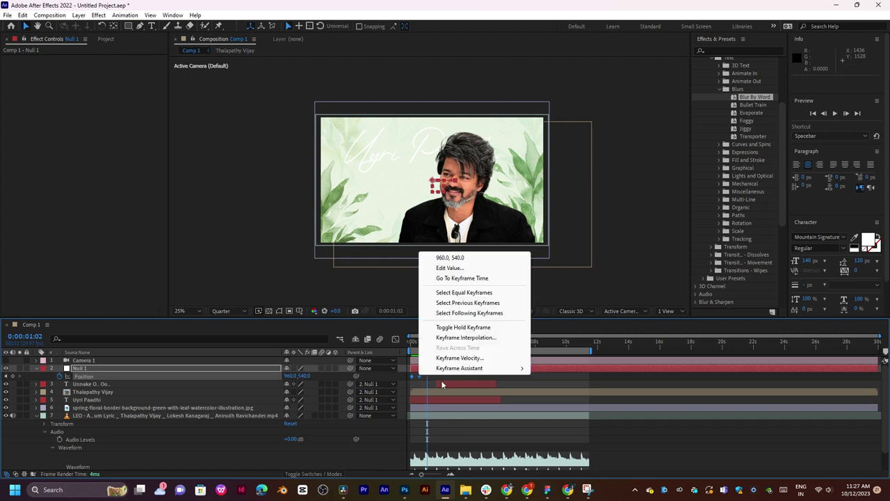
pyautogui.moveTo(497, 368)
pyautogui.click(561, 402)
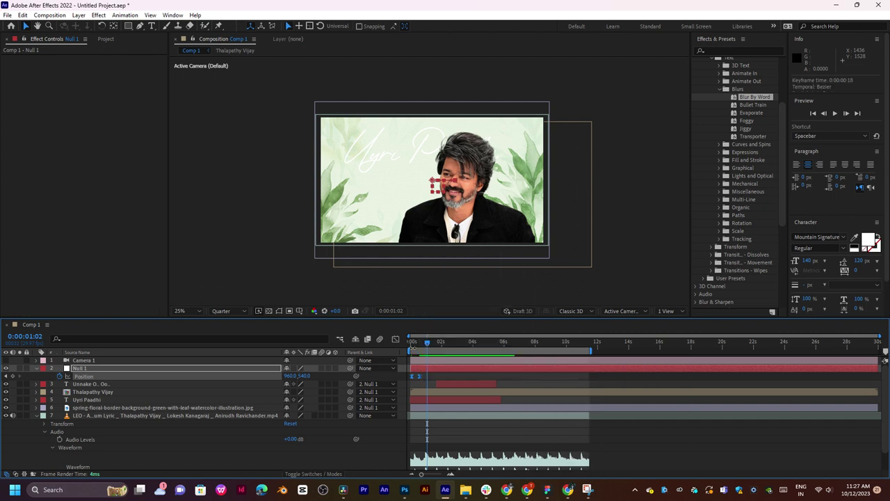
pyautogui.press('space')
pyautogui.press('space')
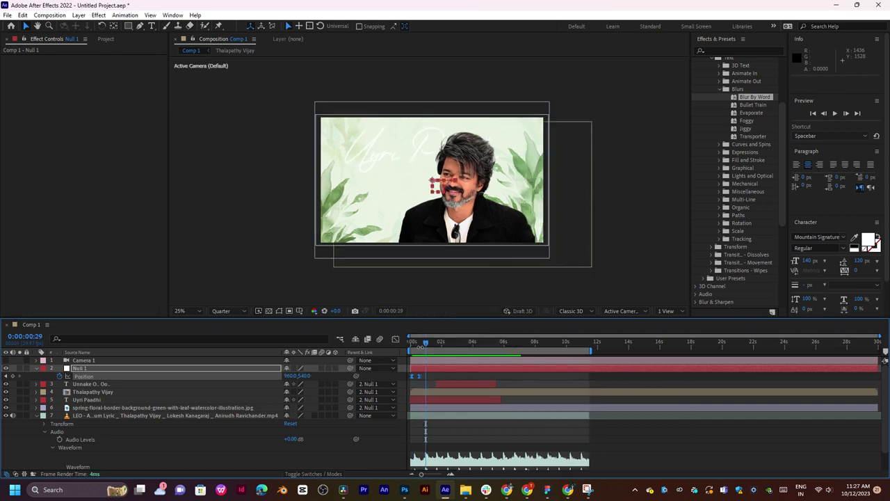
# Scale the floral background to 47.5% and check its coverage at the start of the slide.
pyautogui.click(422, 400)
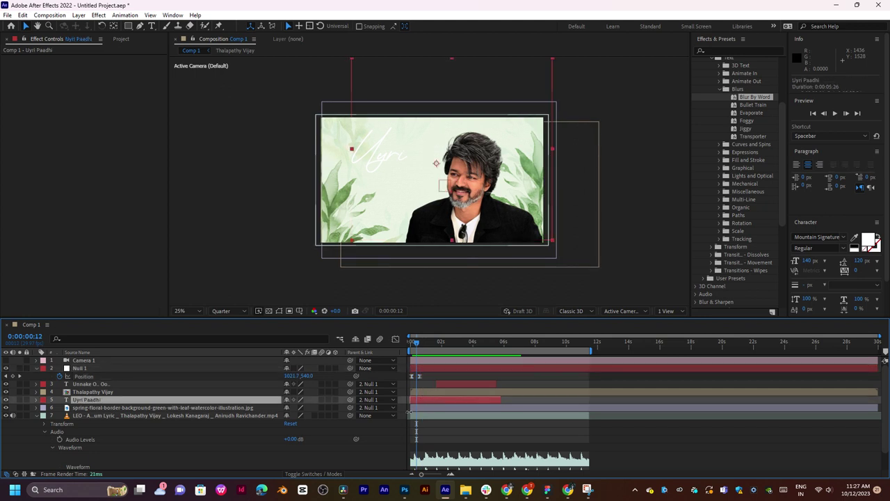
pyautogui.click(421, 408)
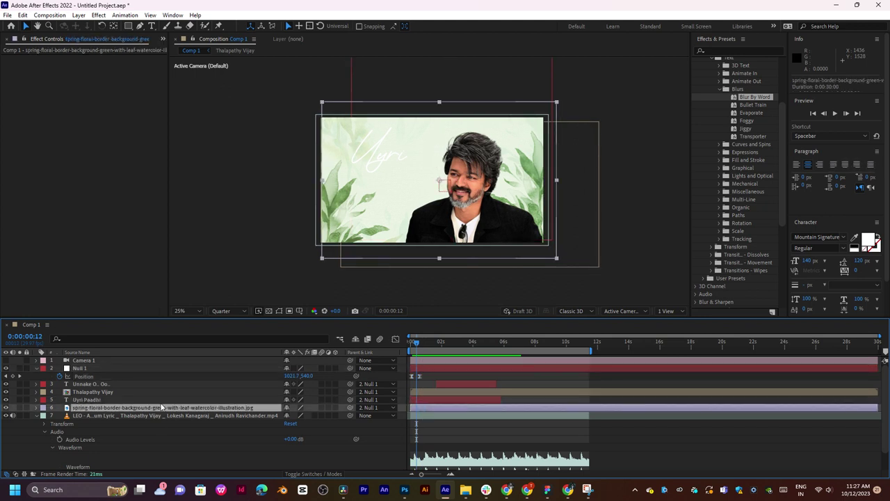
pyautogui.press('s')
pyautogui.moveTo(297, 415); pyautogui.dragTo(306, 415)
pyautogui.press('space')
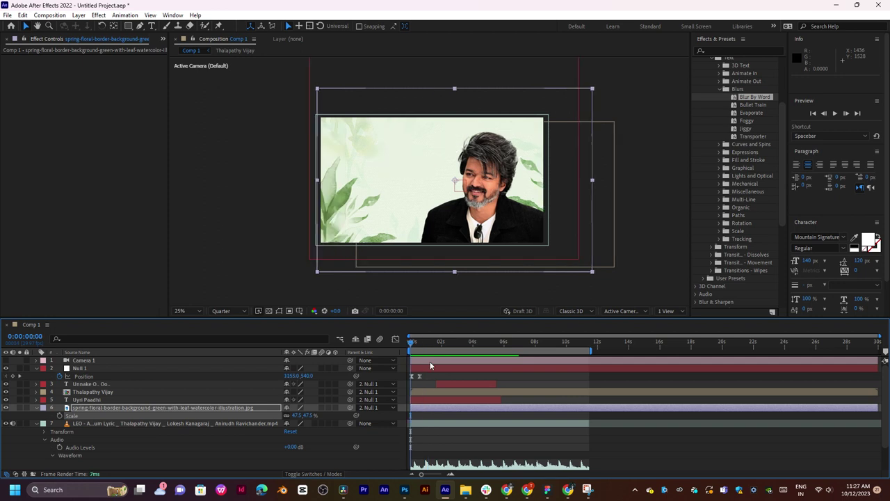
pyautogui.click(420, 343)
pyautogui.moveTo(421, 344); pyautogui.dragTo(408, 347)
# Show the composition in 2 Views and preview the slide.
pyautogui.click(666, 310)
pyautogui.click(685, 330)
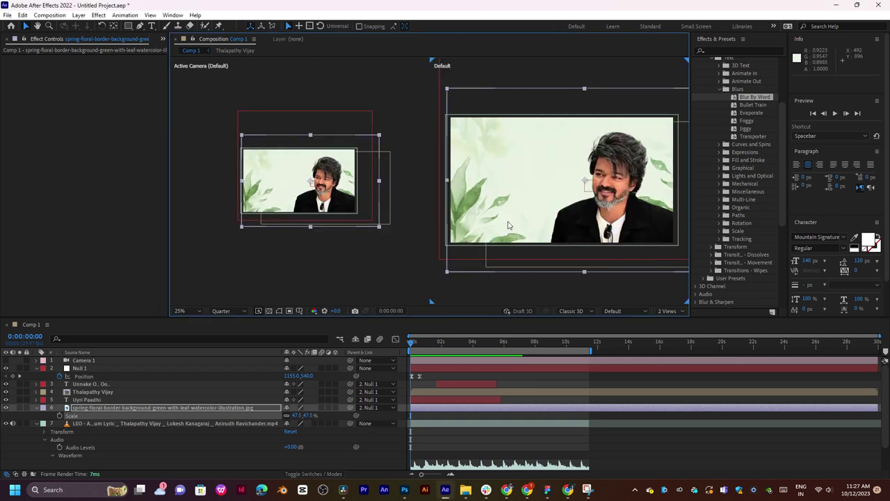
pyautogui.press('space')
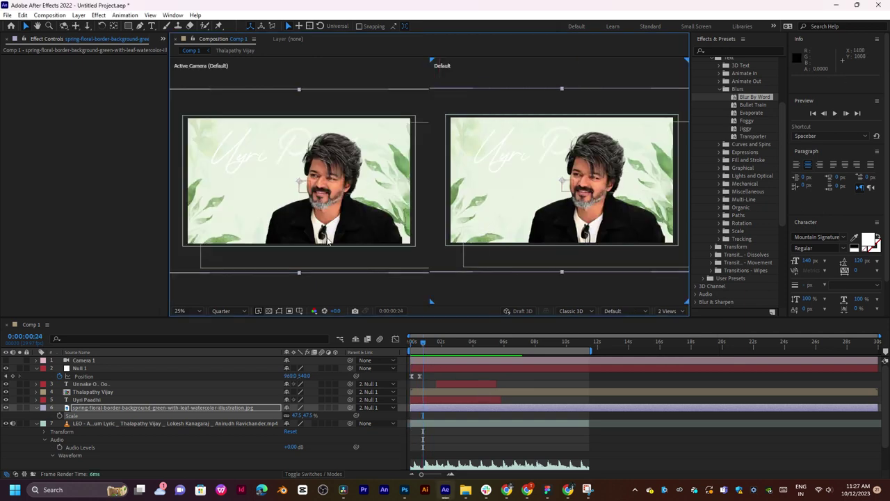
# Move Null 1's second Position keyframe to about 0:00:00:28 and review the slower slide.
pyautogui.click(425, 376)
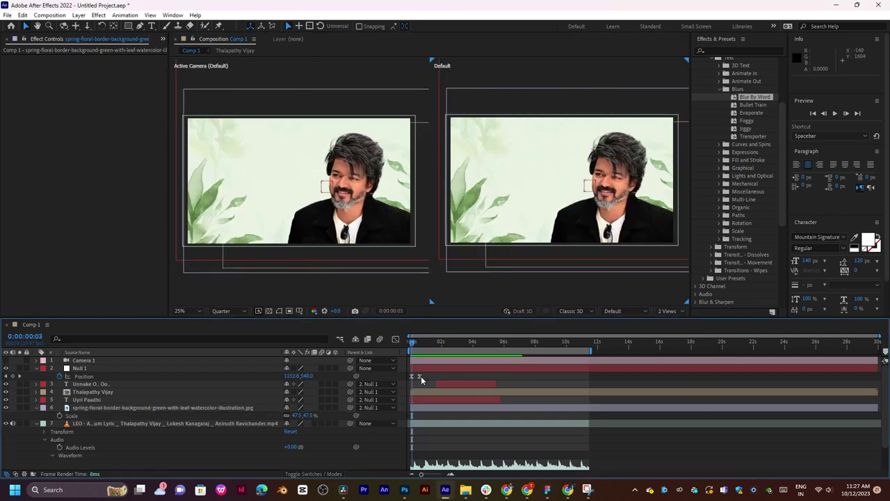
pyautogui.press('space')
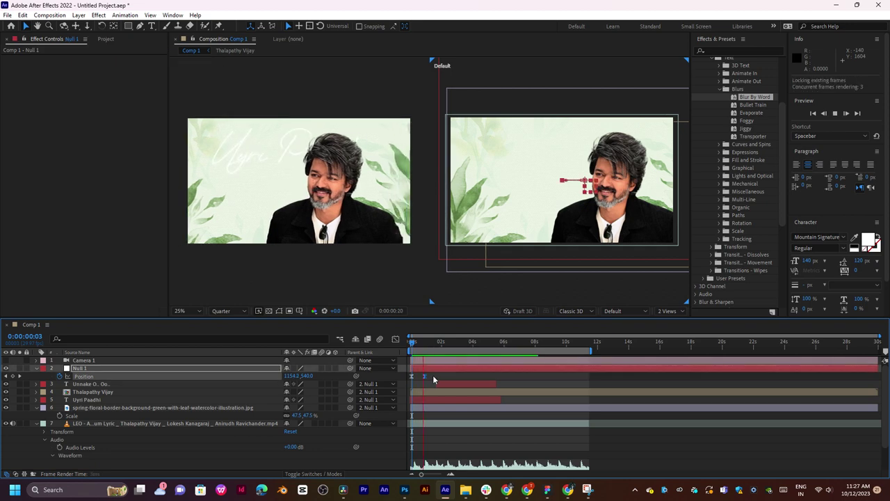
pyautogui.press('space')
pyautogui.press('space')
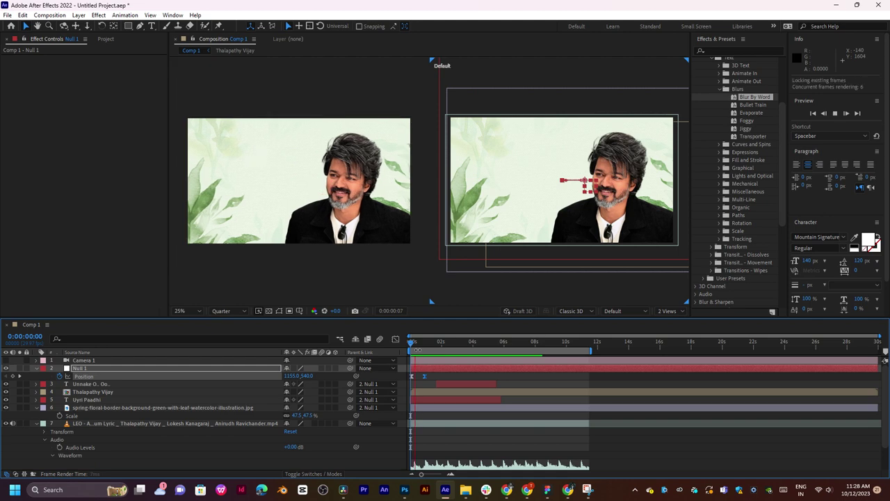
pyautogui.press('space')
pyautogui.click(432, 368)
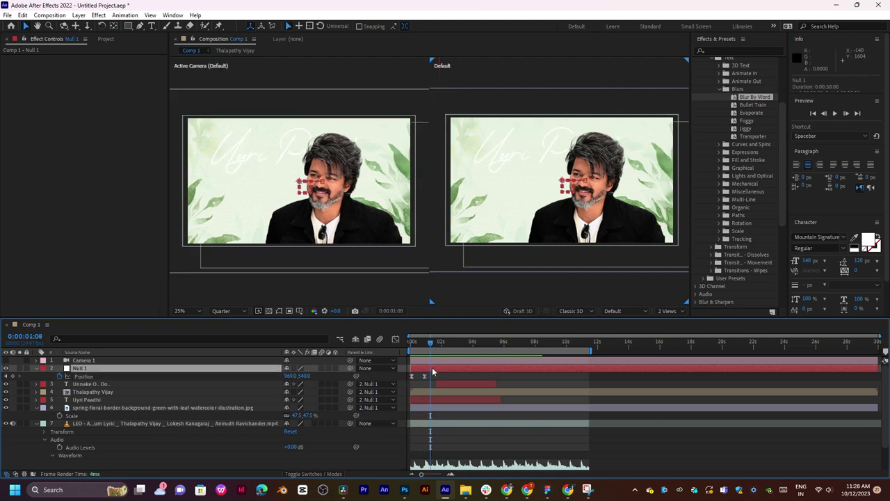
pyautogui.moveTo(428, 344); pyautogui.dragTo(422, 358)
pyautogui.click(424, 392)
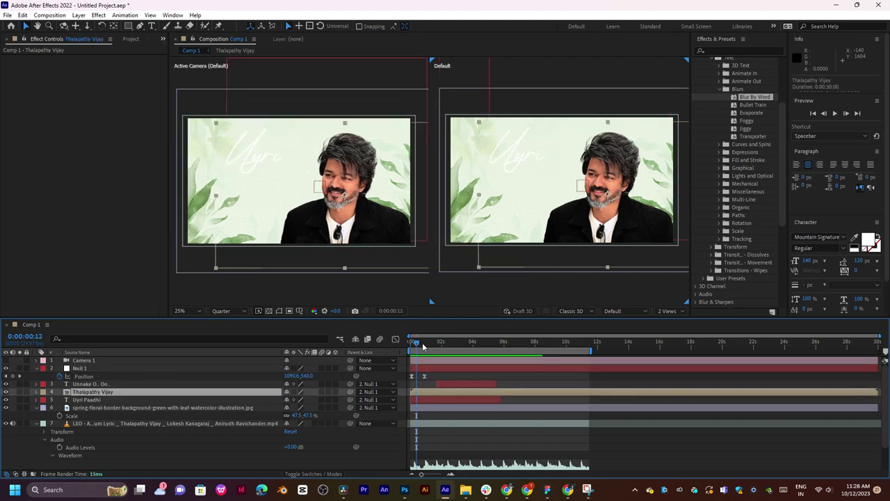
# Switch to Chrome, play and pause the LEO - Anbenum lyric video as a motion reference, and return to After Effects.
pyautogui.click(508, 489)
pyautogui.click(365, 235)
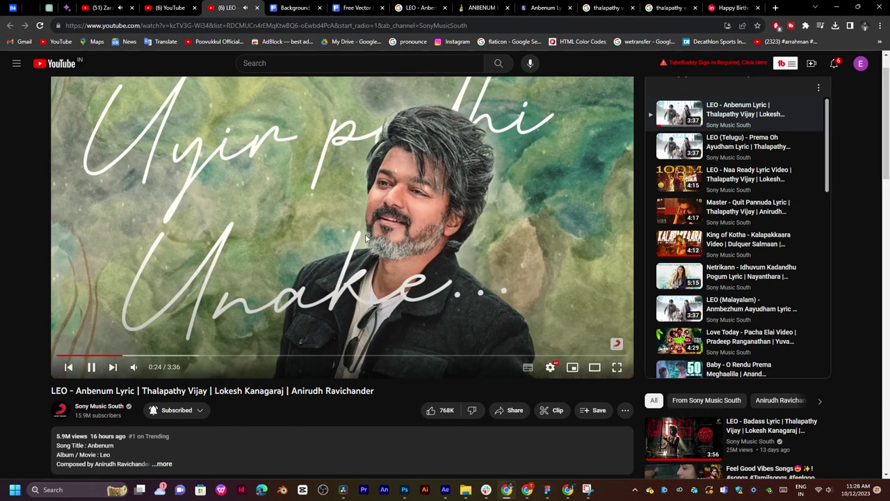
pyautogui.click(364, 221)
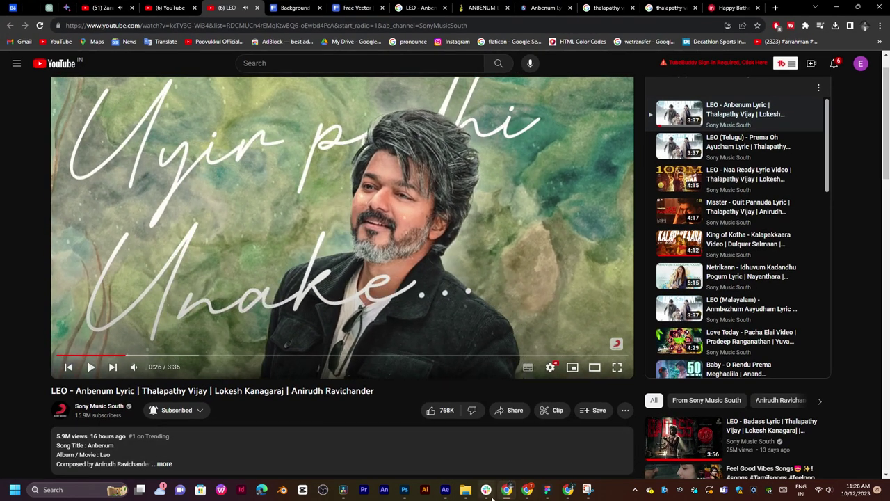
pyautogui.click(445, 488)
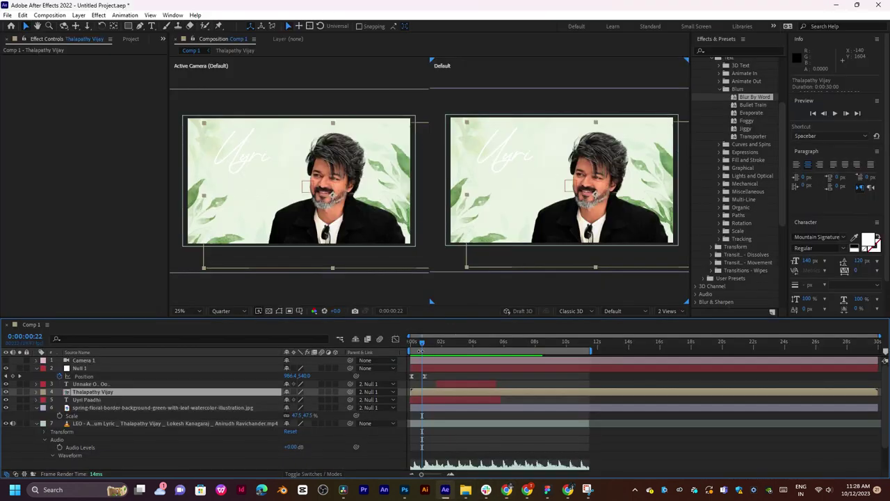
# Keyframe the Thalapathy Vijay layer's Position at 0:00:00:10 and copy that keyframe to 0:00:01:14.
pyautogui.moveTo(421, 345); pyautogui.dragTo(415, 351)
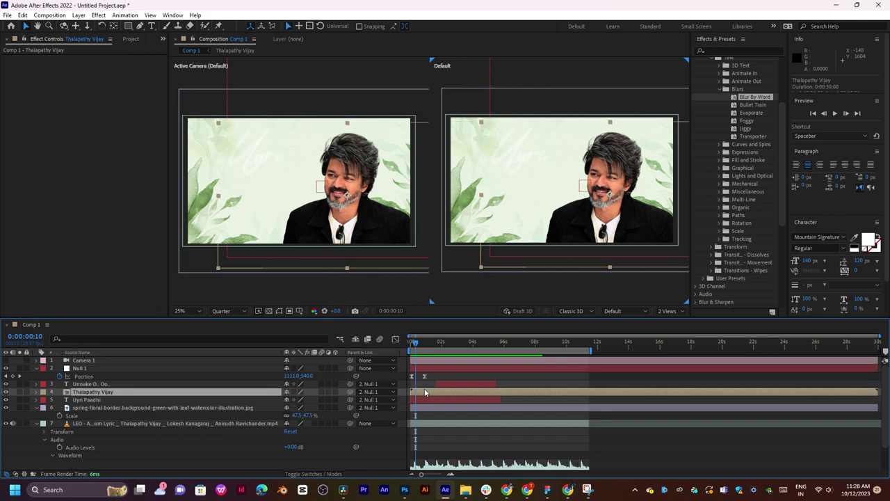
pyautogui.press('p')
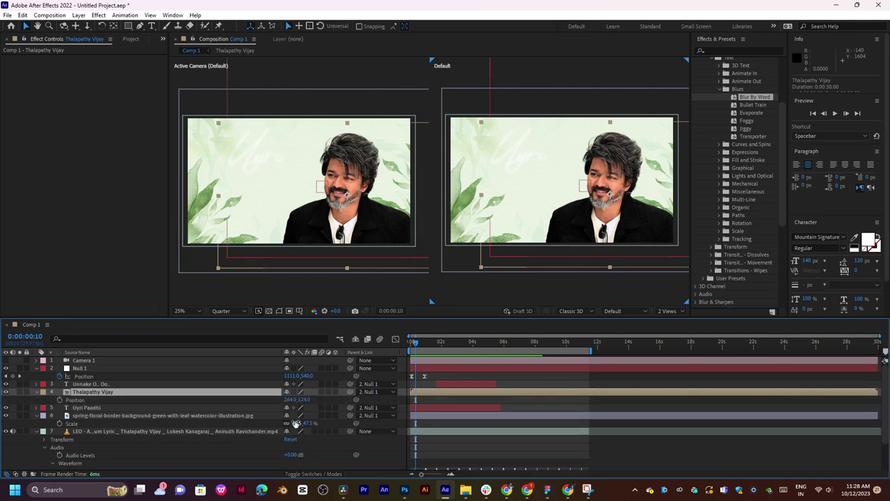
pyautogui.click(60, 400)
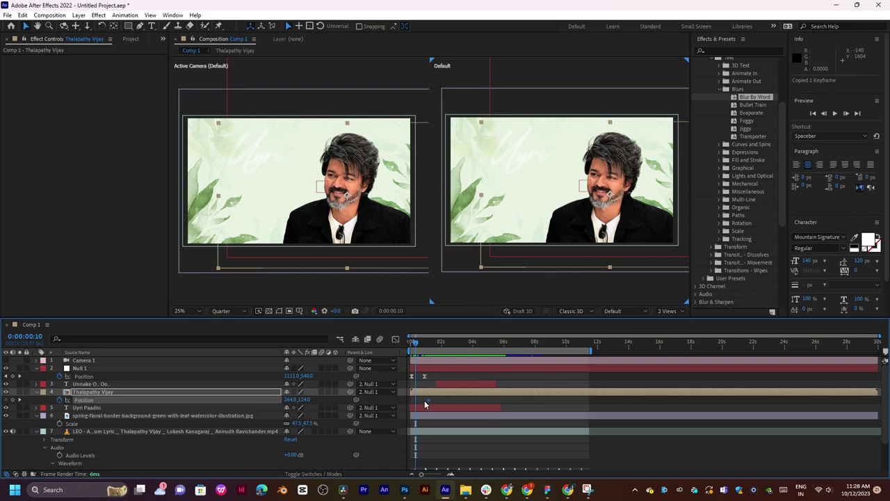
# Lower the Thalapathy Vijay portrait to Position 264, 159 at 0:00:00:26 and preview the dip.
pyautogui.click(423, 343)
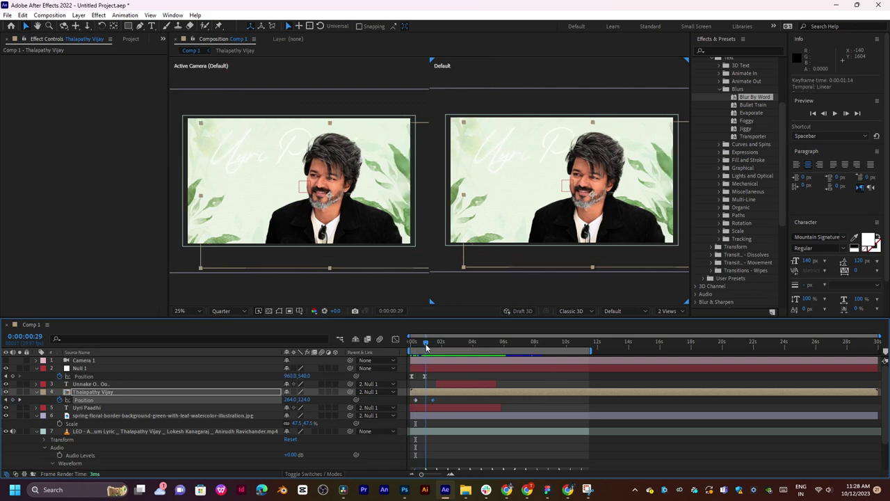
pyautogui.moveTo(304, 399); pyautogui.dragTo(319, 399)
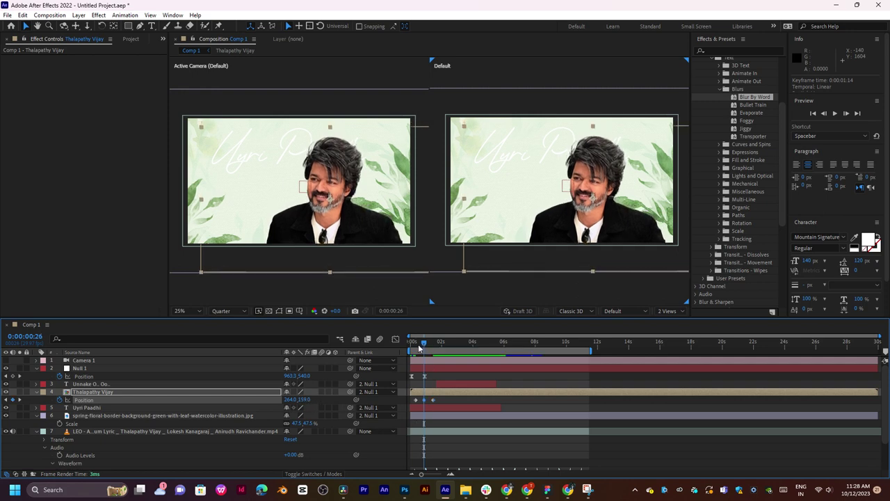
pyautogui.moveTo(419, 346); pyautogui.dragTo(412, 344)
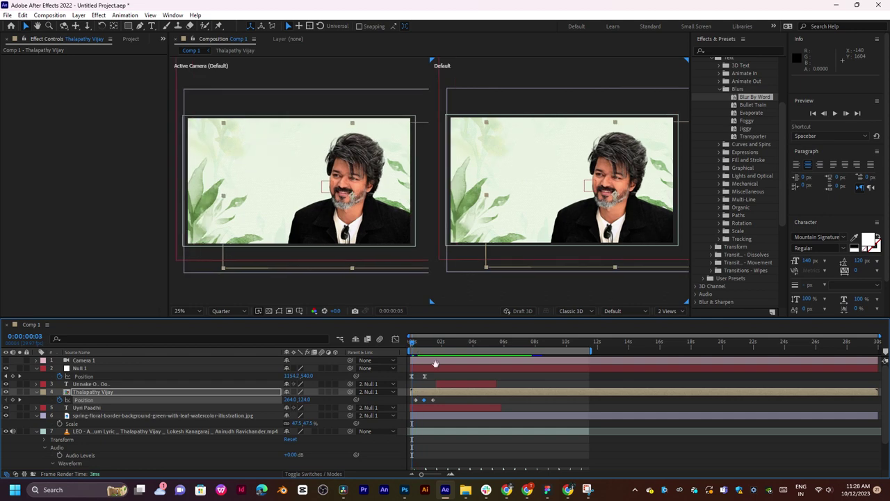
pyautogui.press('space')
pyautogui.press('space')
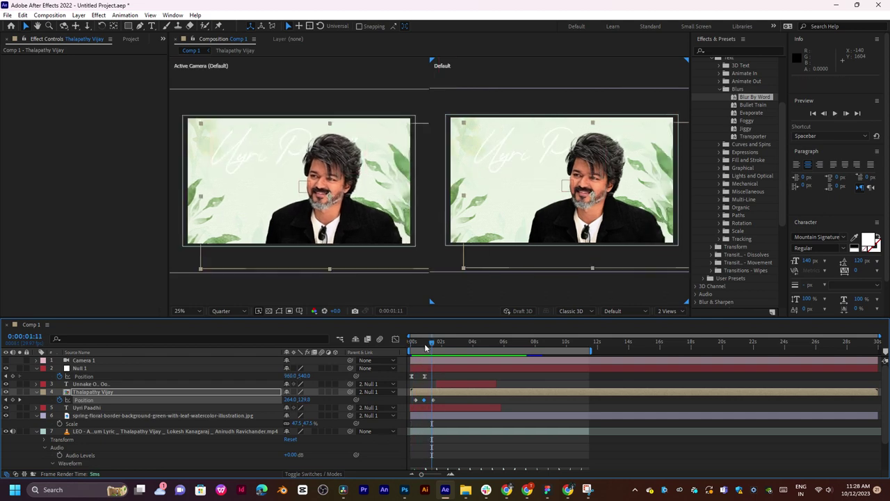
# Set the portrait's Position keyframe at 0:00:00:26 to 264, 144 and preview the subtler dip.
pyautogui.click(424, 344)
pyautogui.moveTo(425, 346); pyautogui.dragTo(425, 346)
pyautogui.press('=')
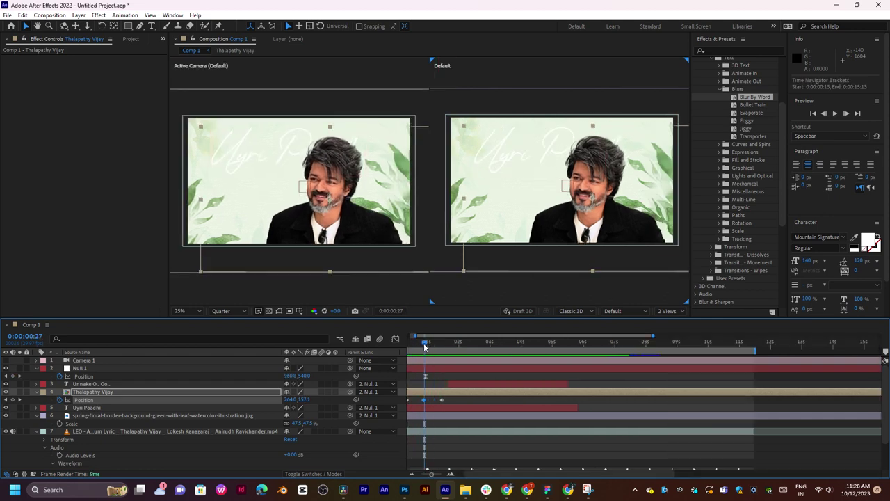
pyautogui.scroll(2, 425, 346)
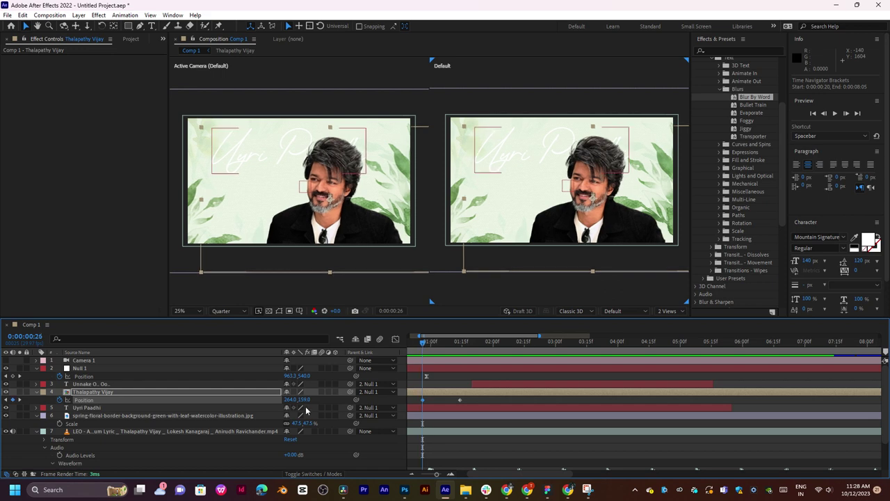
pyautogui.moveTo(303, 400); pyautogui.dragTo(362, 383)
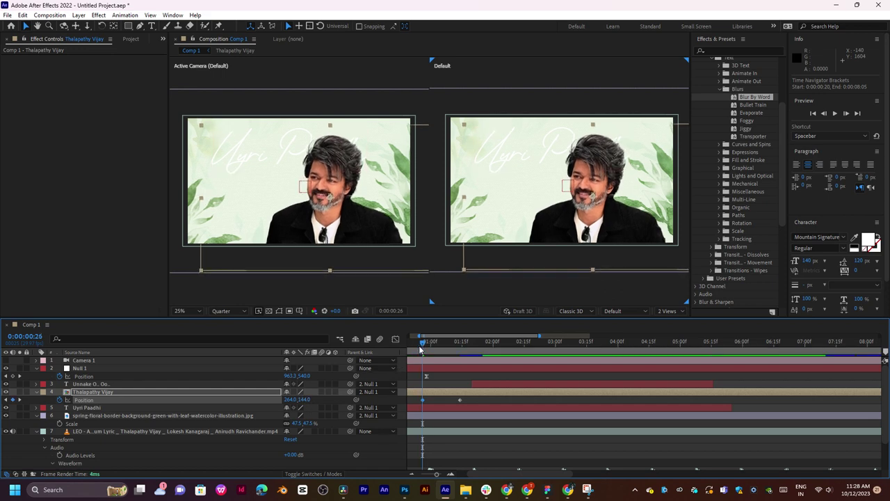
pyautogui.moveTo(420, 348); pyautogui.dragTo(373, 345)
pyautogui.press('space')
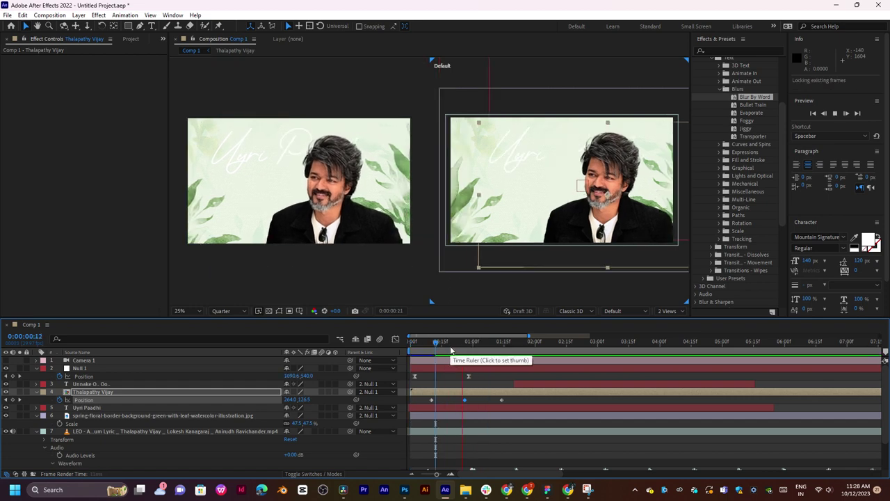
# Apply Easy Ease to all three Position keyframes of the Thalapathy Vijay layer.
pyautogui.press('space')
pyautogui.click(506, 399)
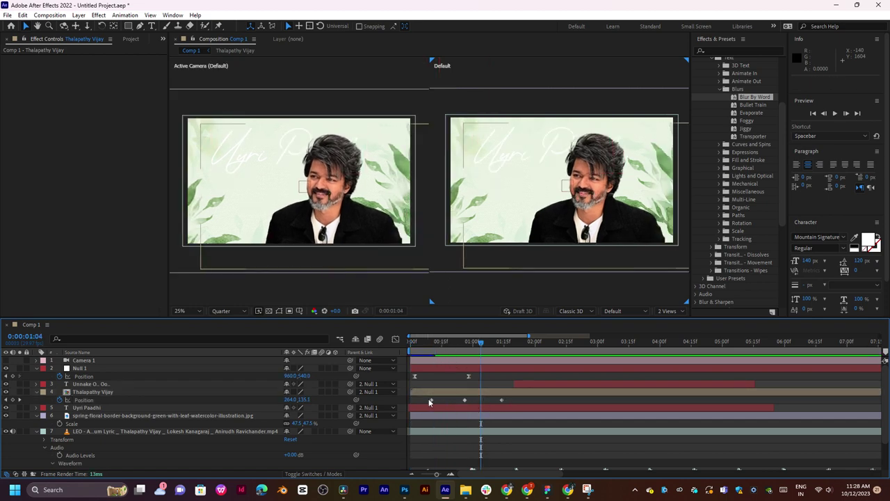
pyautogui.moveTo(428, 398); pyautogui.dragTo(500, 398)
pyautogui.rightClick(501, 401)
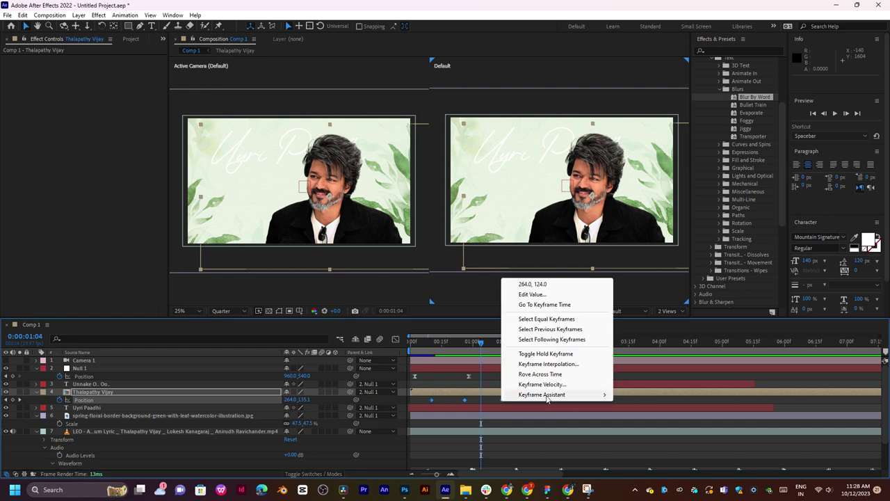
pyautogui.moveTo(546, 395)
pyautogui.click(661, 425)
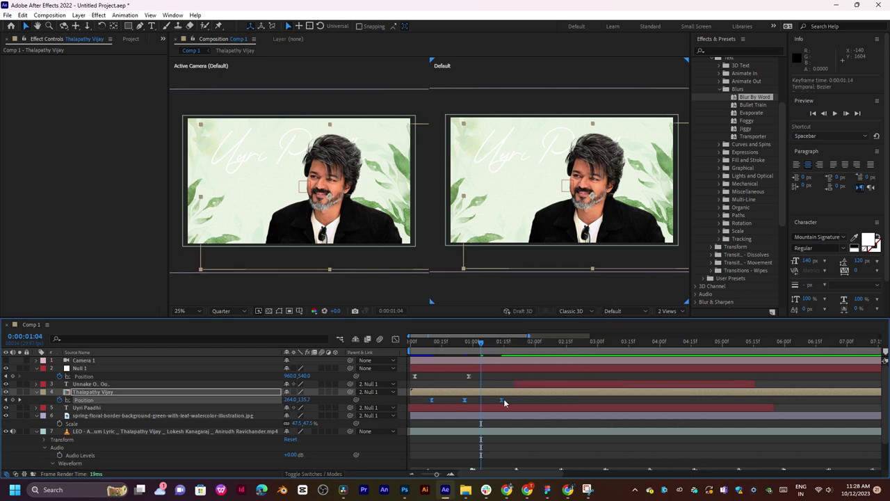
# Shift the portrait's three Position keyframes earlier so they start at 0:00:00:02 and end at 0:00:01:06, and preview the timing.
pyautogui.moveTo(505, 403); pyautogui.dragTo(486, 402)
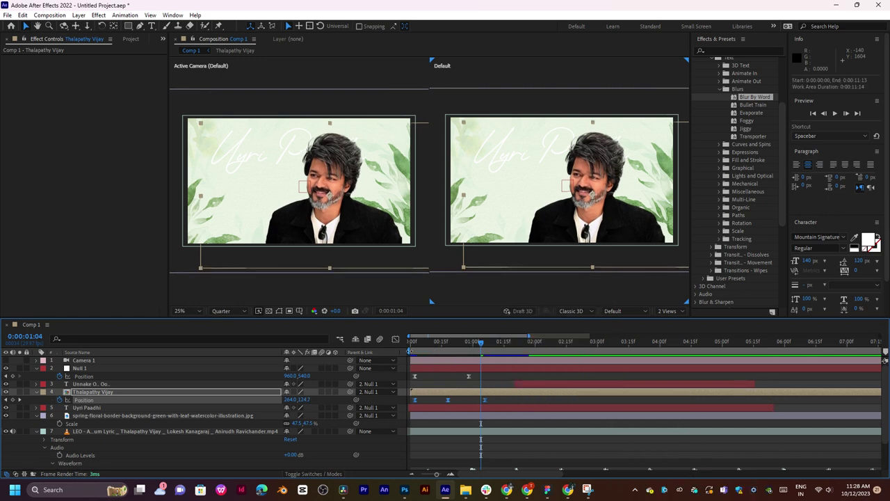
pyautogui.press('Home')
pyautogui.press('space')
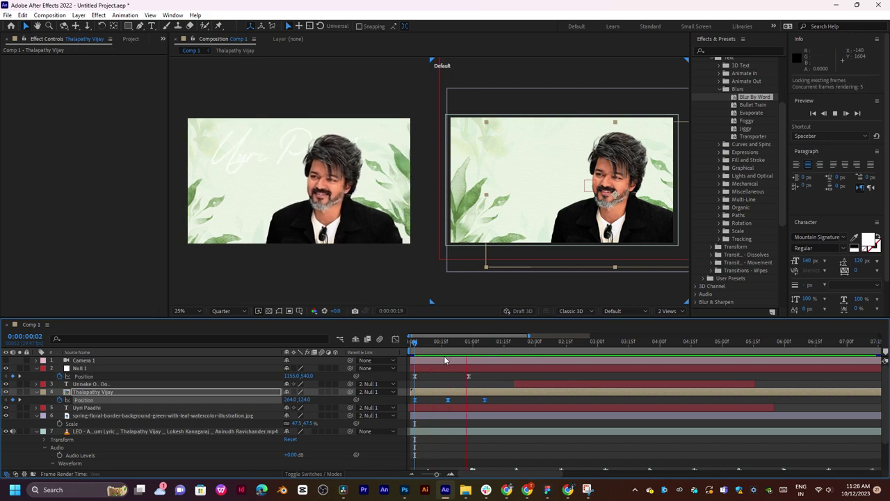
pyautogui.press('space')
pyautogui.press('space')
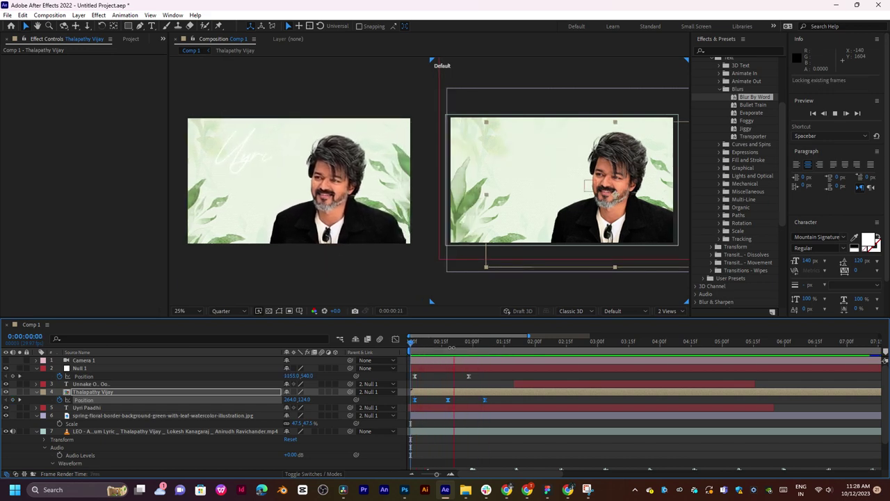
pyautogui.press('space')
pyautogui.click(429, 345)
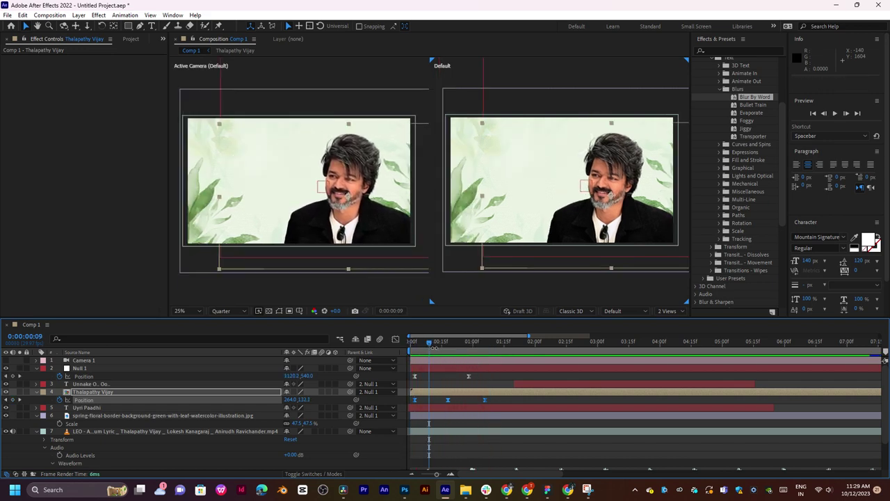
pyautogui.press('space')
pyautogui.press('space')
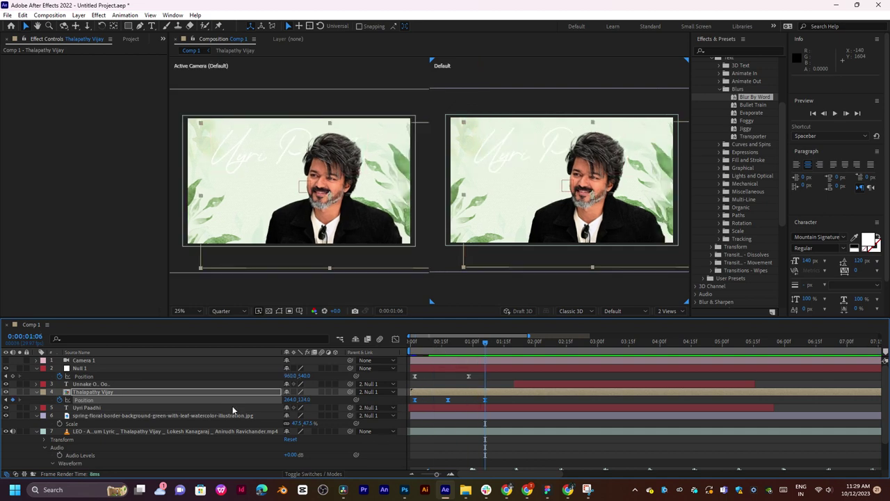
# Add the expression loopOut(type = "cycle", numKeyframes = 0) to the Thalapathy Vijay layer's Position.
pyautogui.keyDown('alt'); pyautogui.click(60, 401); pyautogui.keyUp('alt')
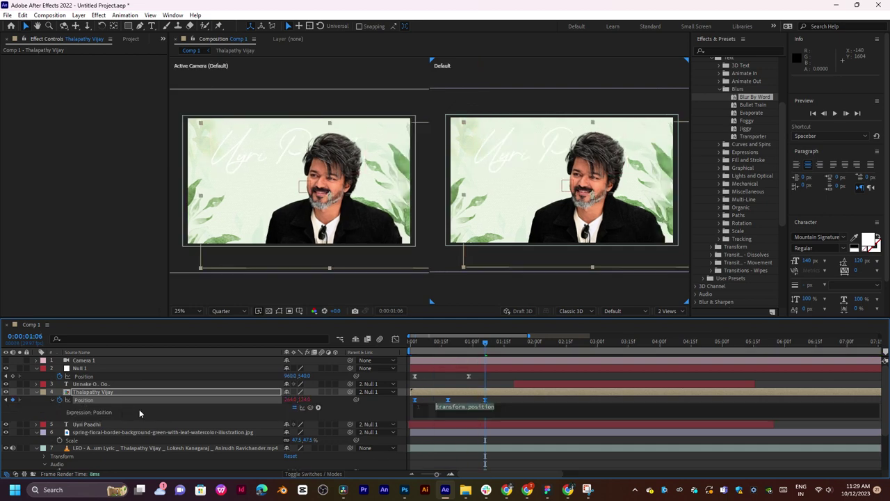
pyautogui.click(318, 408)
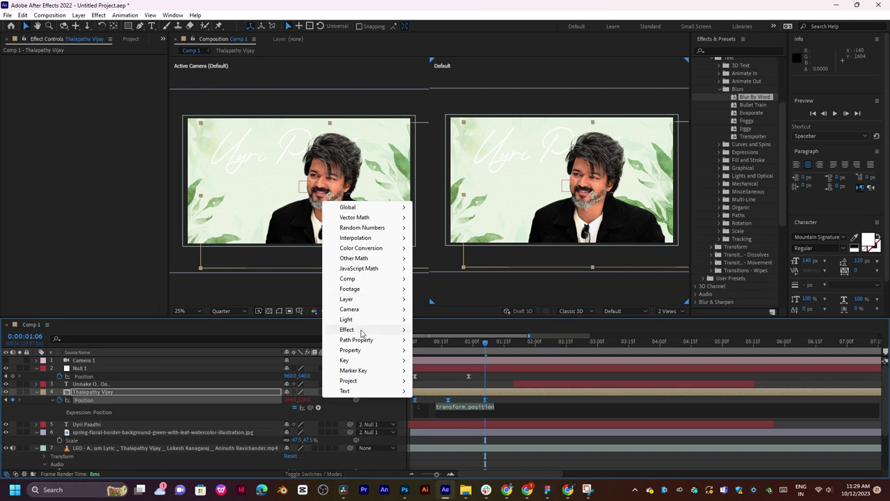
pyautogui.moveTo(355, 349)
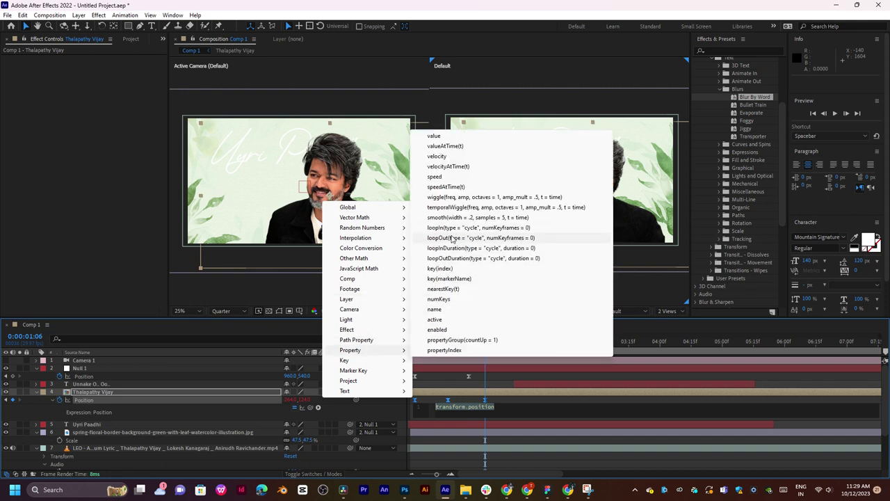
pyautogui.click(452, 239)
# Play and scrub the opening seconds of the composition to check the portrait's looping motion.
pyautogui.press('space')
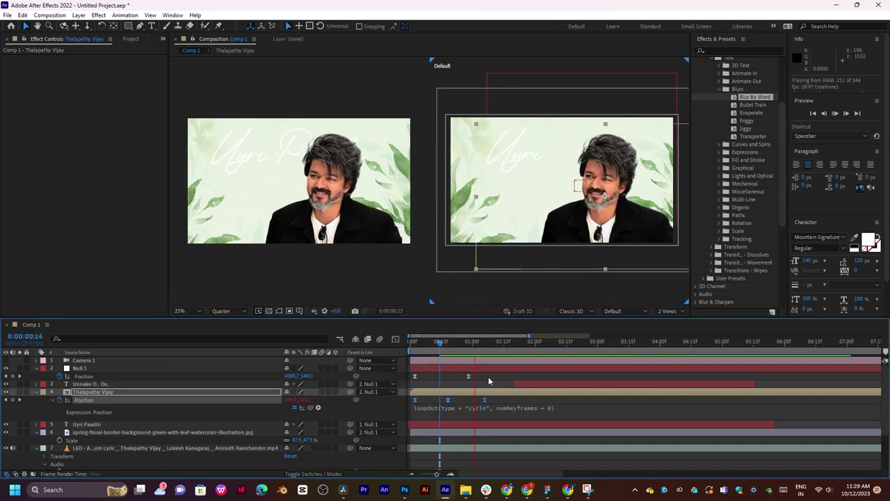
pyautogui.press('space')
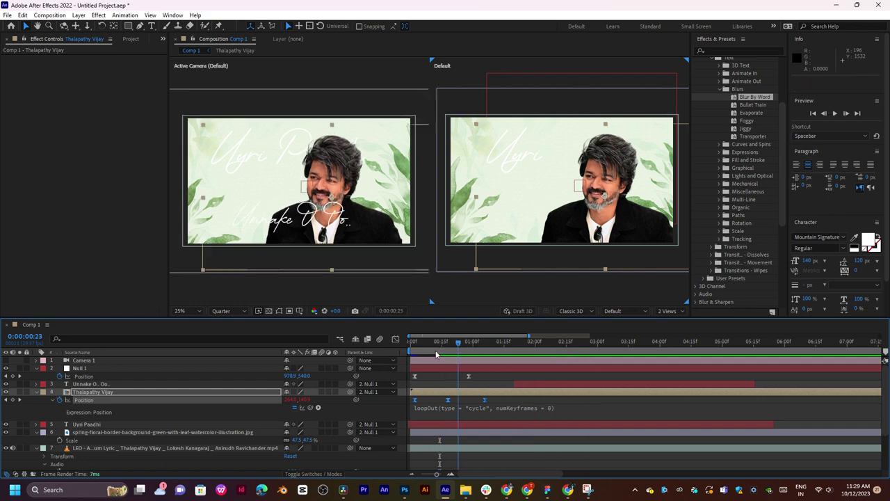
pyautogui.press('space')
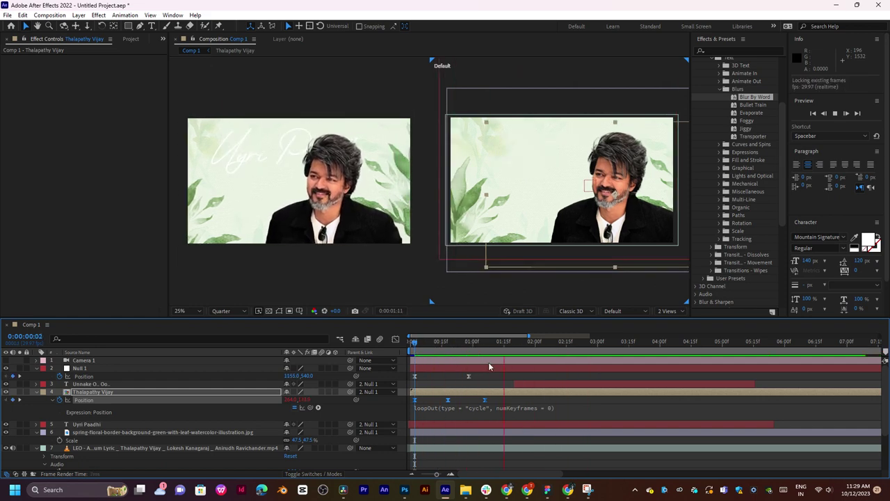
pyautogui.click(529, 342)
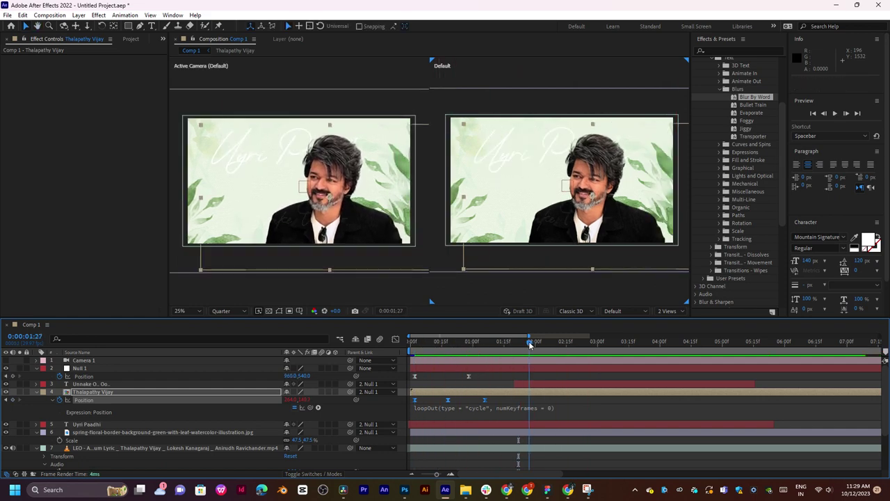
pyautogui.press('space')
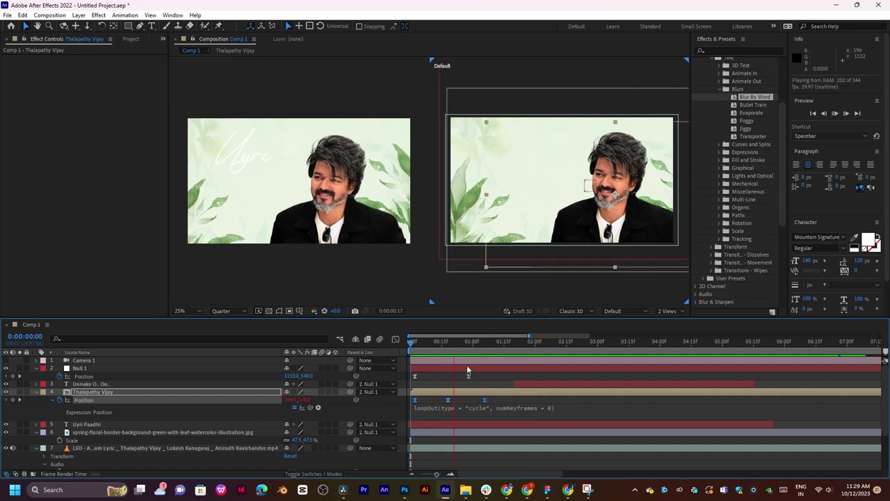
pyautogui.click(411, 342)
pyautogui.press('space')
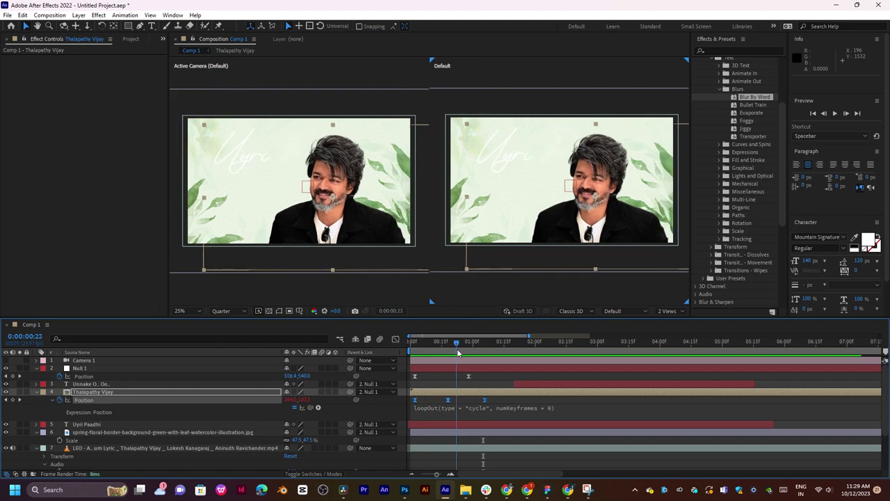
pyautogui.press('space')
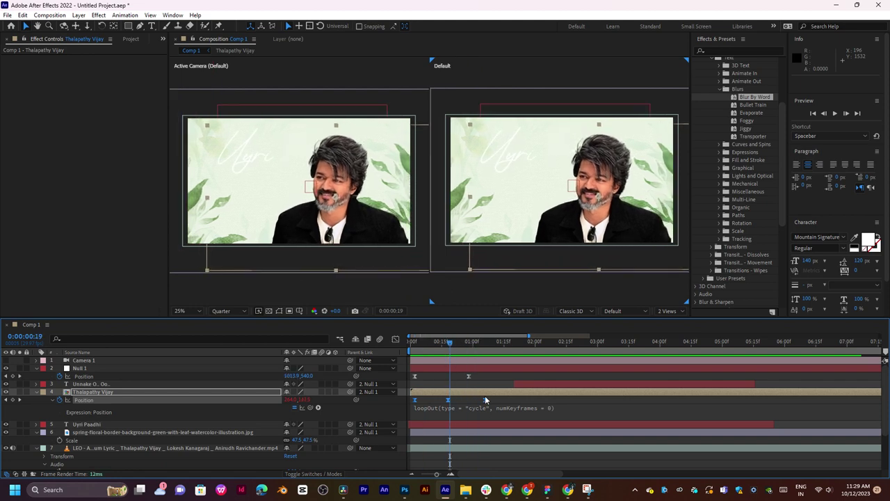
# Copy the portrait's Position keyframes onto the "Unnake O.. Oo.." text layer at 0:00:01:22, preview them and reveal the layer's keyframes.
pyautogui.hotkey('ctrl', 'c')
pyautogui.click(531, 385)
pyautogui.click(519, 343)
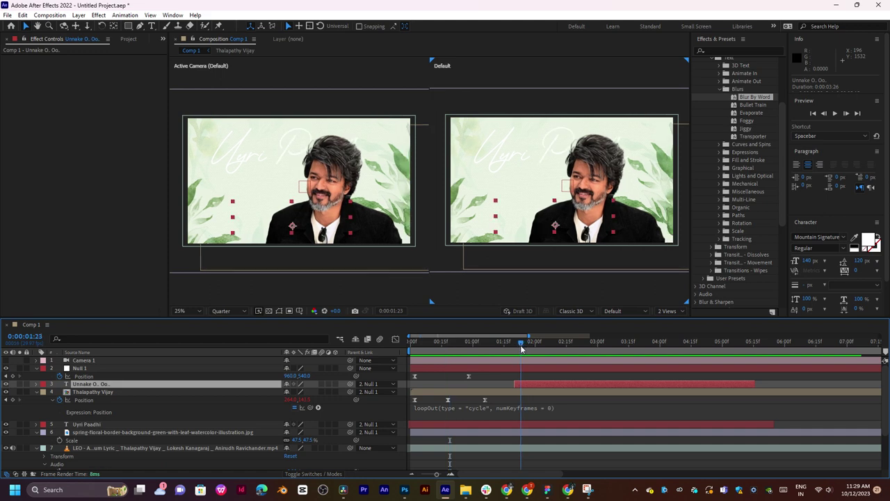
pyautogui.press('space')
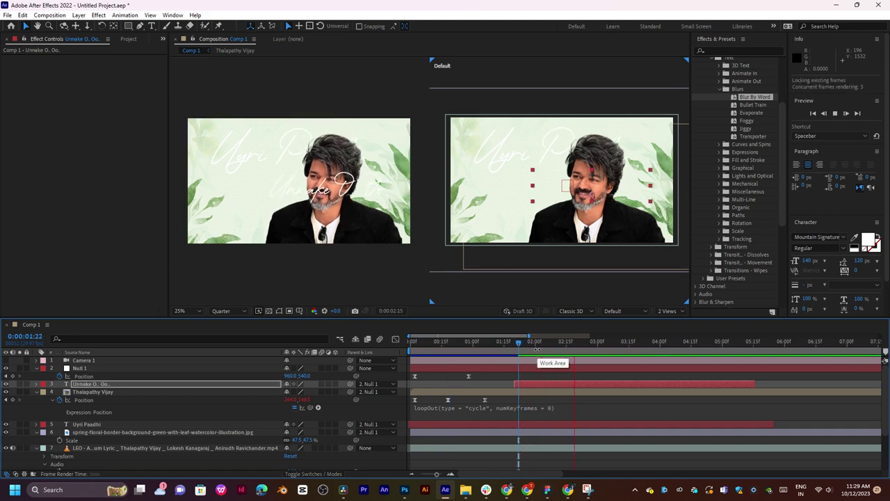
pyautogui.press('space')
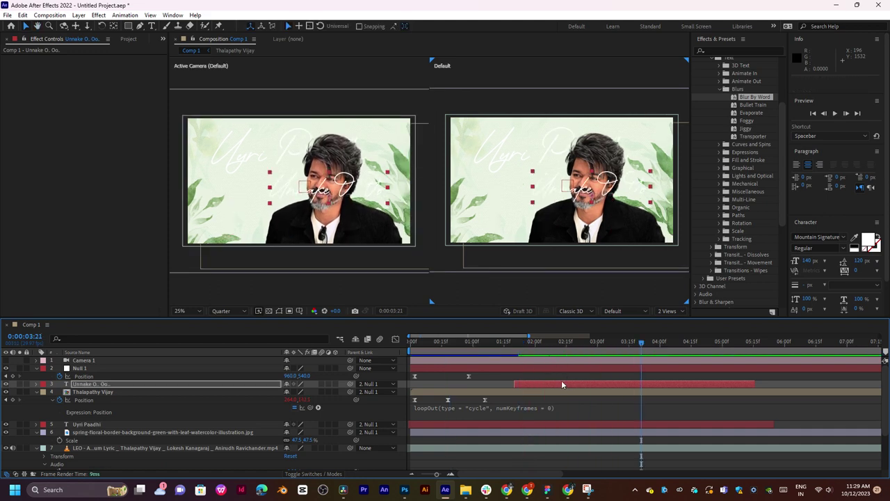
pyautogui.press('u')
pyautogui.click(517, 345)
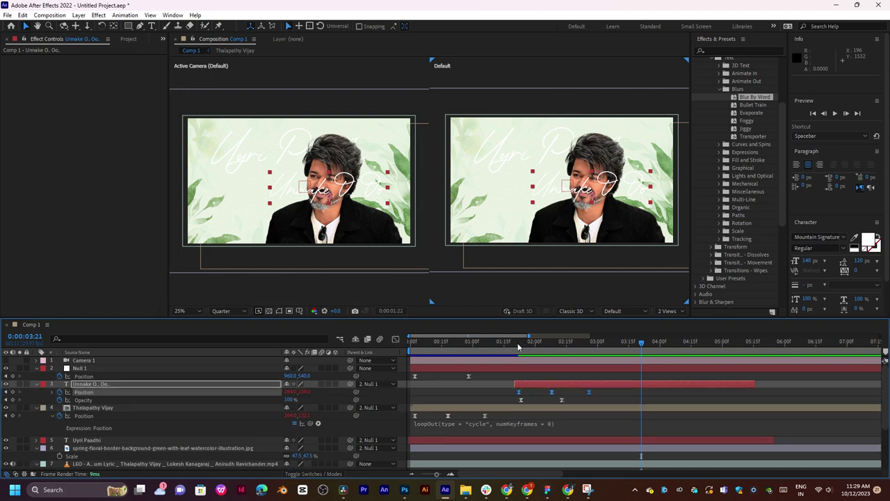
pyautogui.moveTo(517, 346); pyautogui.dragTo(549, 346)
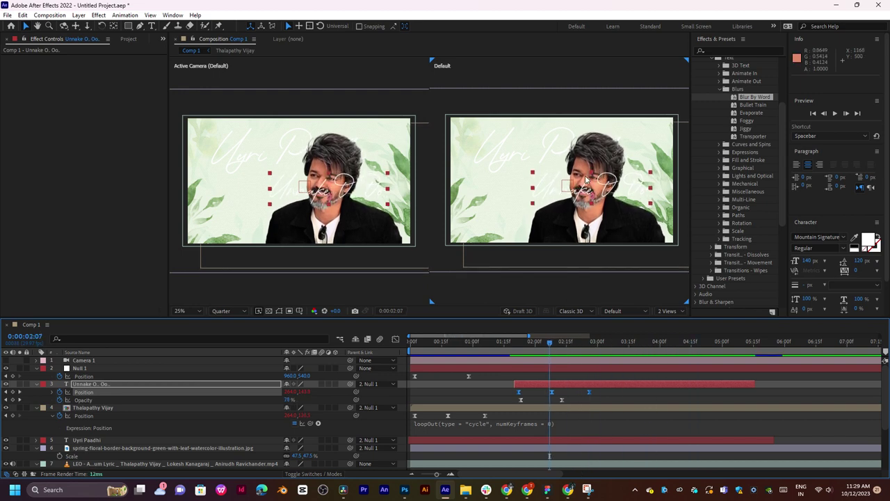
pyautogui.moveTo(585, 180); pyautogui.dragTo(569, 219)
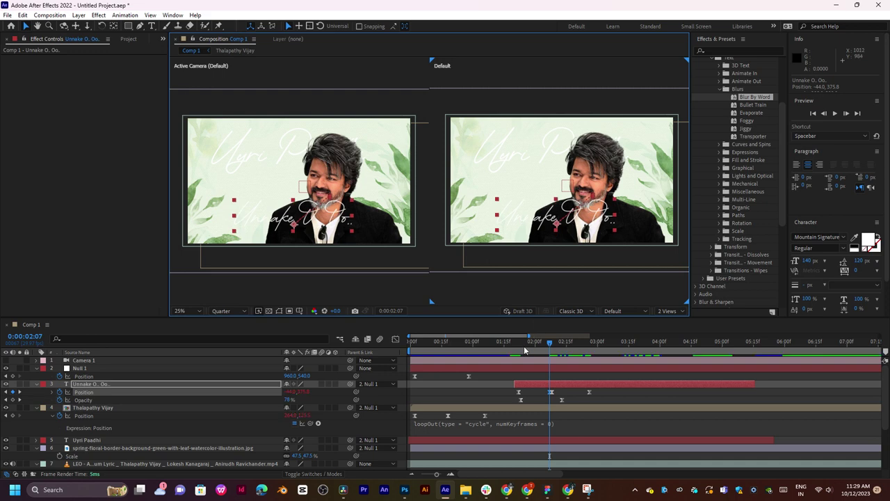
pyautogui.moveTo(525, 350); pyautogui.dragTo(556, 353)
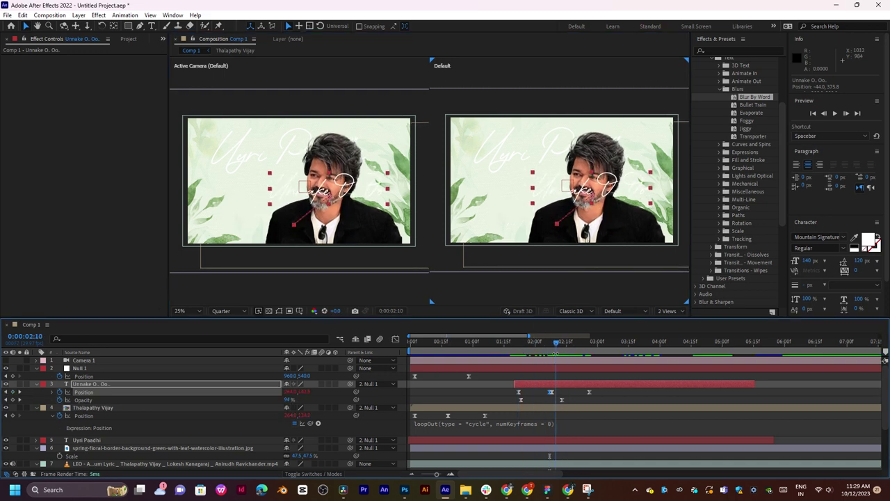
pyautogui.hotkey('ctrl', 'z')
# With all its Position keyframes selected at 0:00:01:22, move the "Unnake O.. Oo.." text to about -144, 396 and preview the result.
pyautogui.click(521, 350)
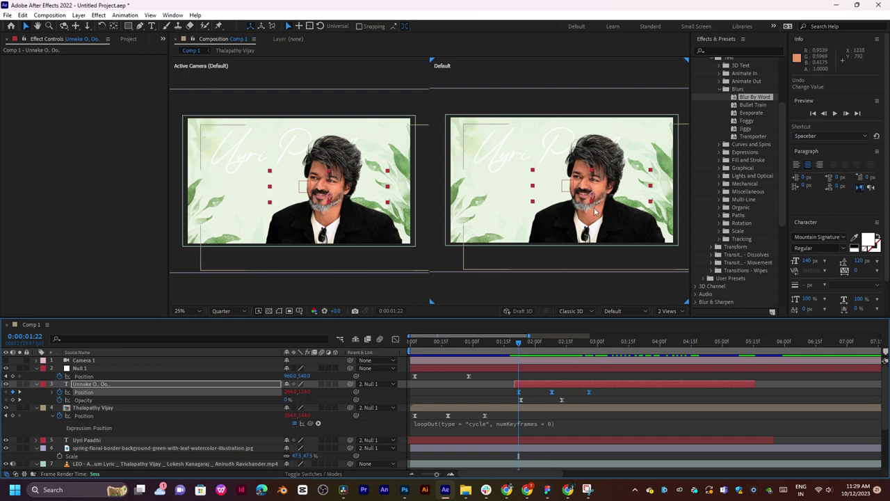
pyautogui.moveTo(599, 196); pyautogui.dragTo(599, 210)
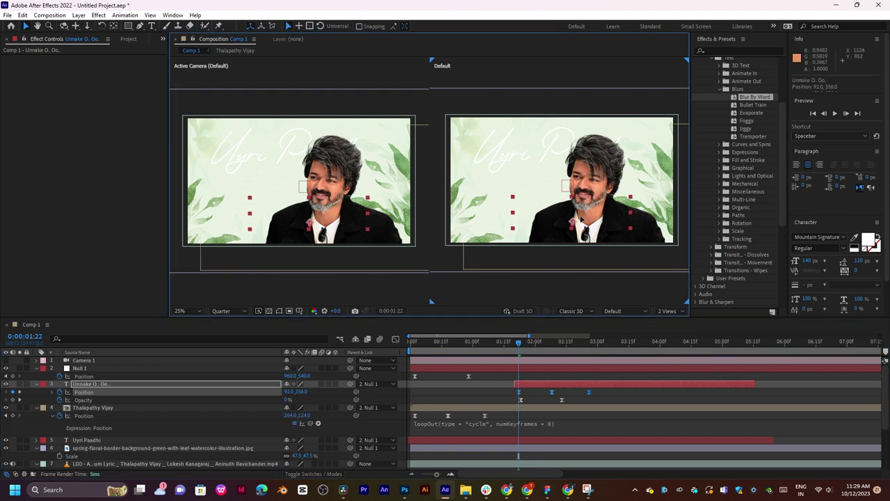
pyautogui.press('space')
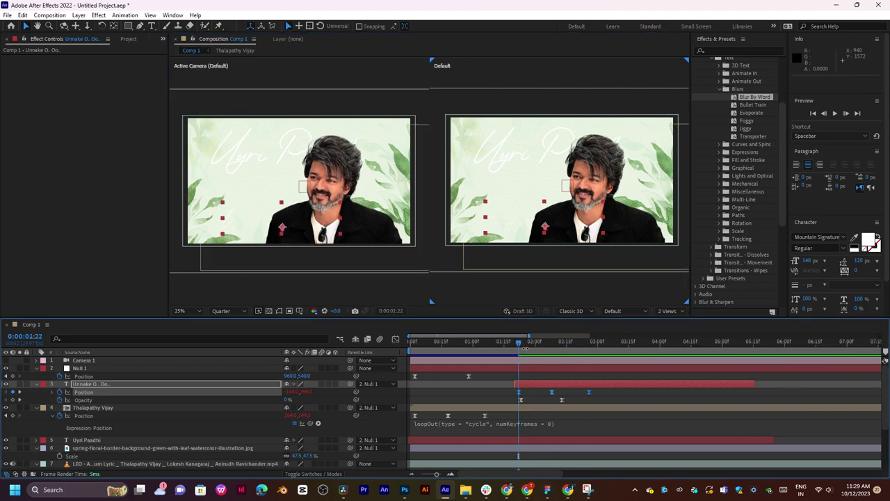
pyautogui.press('space')
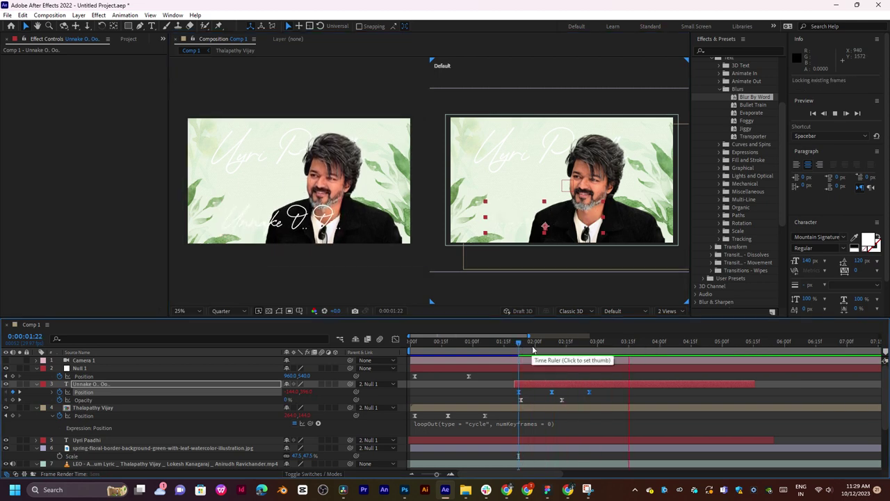
pyautogui.press('space')
pyautogui.moveTo(517, 343); pyautogui.dragTo(492, 343)
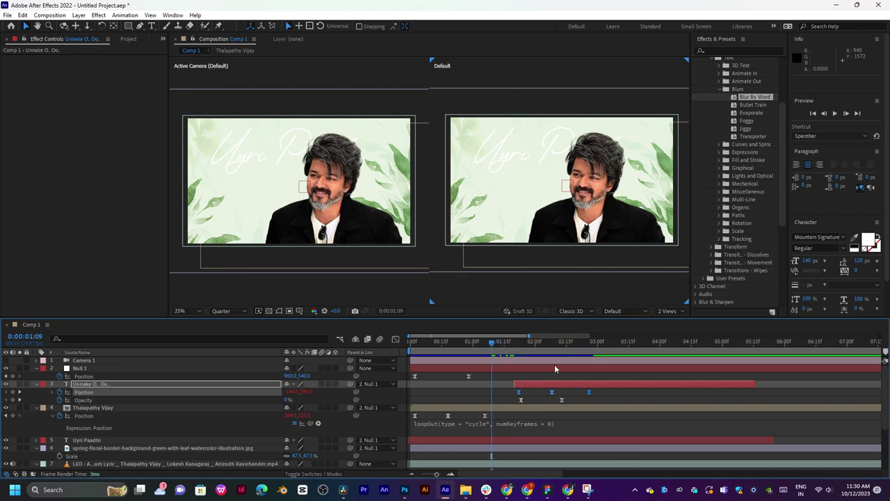
pyautogui.press('space')
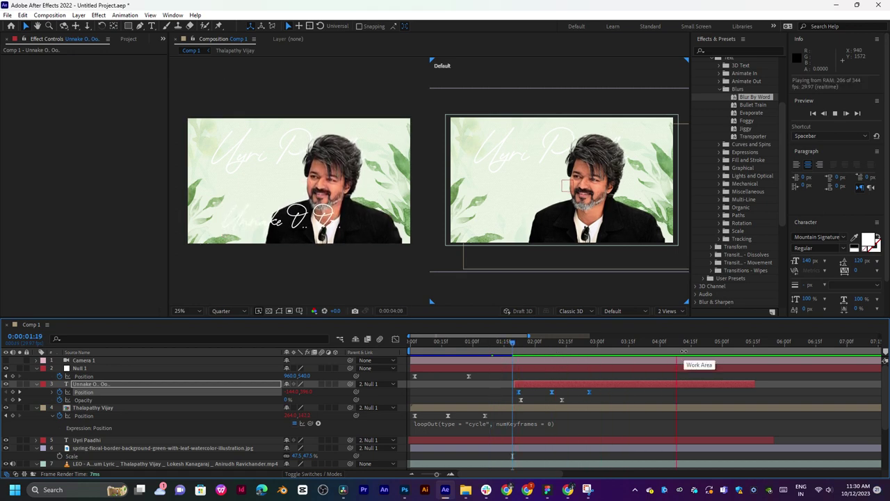
pyautogui.press('space')
# Shift the "Unnake O.. Oo.." layer's three Position keyframes slightly later and preview the new timing.
pyautogui.click(537, 345)
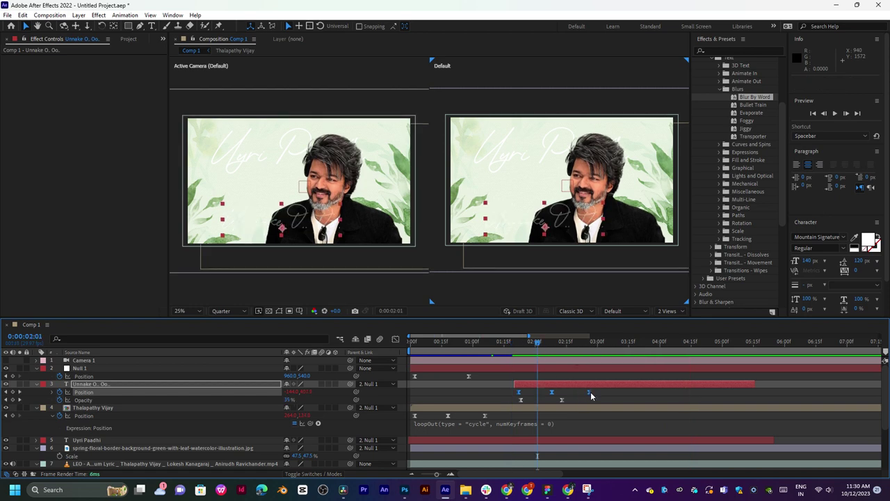
pyautogui.moveTo(592, 396); pyautogui.dragTo(599, 396)
pyautogui.press('space')
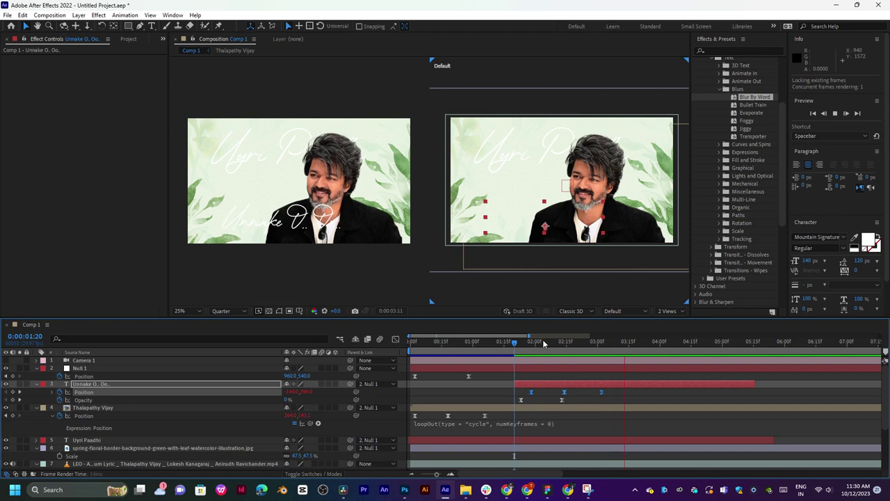
# Paste the copied looping Position keyframes onto the Uyri Paadhi text layer at 0:00:00:03.
pyautogui.moveTo(514, 342); pyautogui.dragTo(453, 355)
pyautogui.scroll(-2, 478, 397)
pyautogui.click(450, 393)
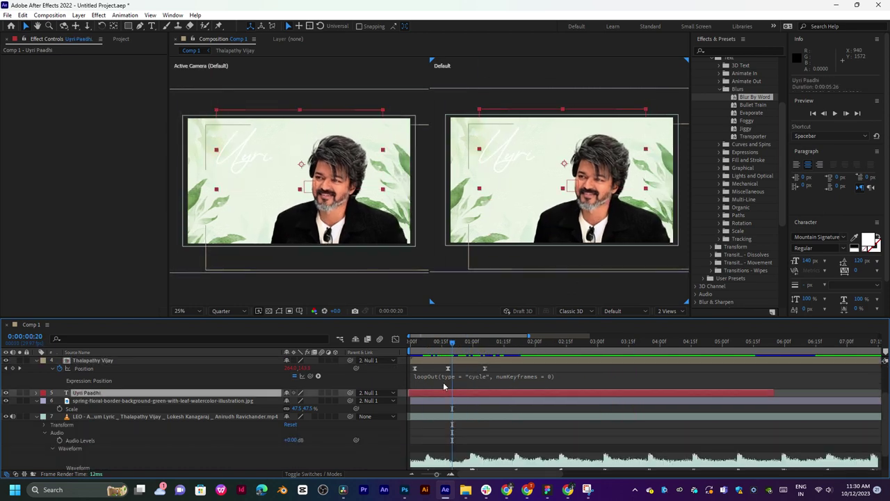
pyautogui.click(416, 346)
pyautogui.hotkey('ctrl', 'v')
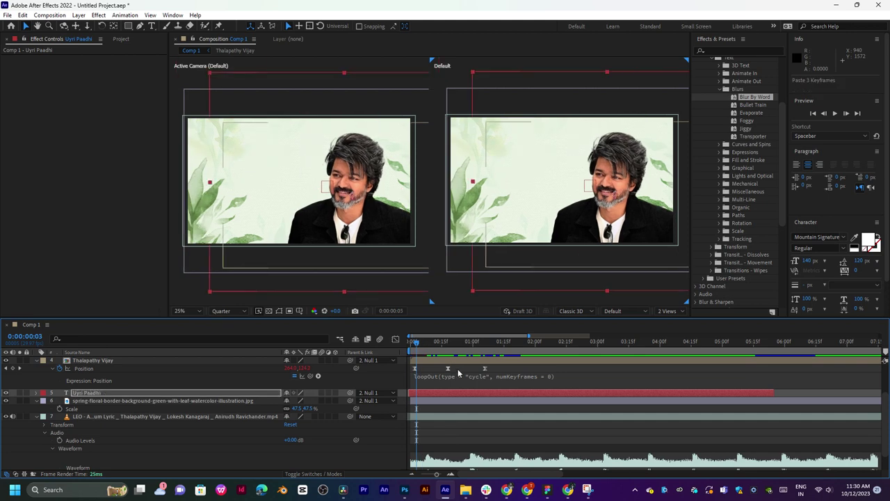
# Reveal the Uyri Paadhi layer's keyframes, preview the pasted bobbing motion and return to 0:00:00:03.
pyautogui.press('u')
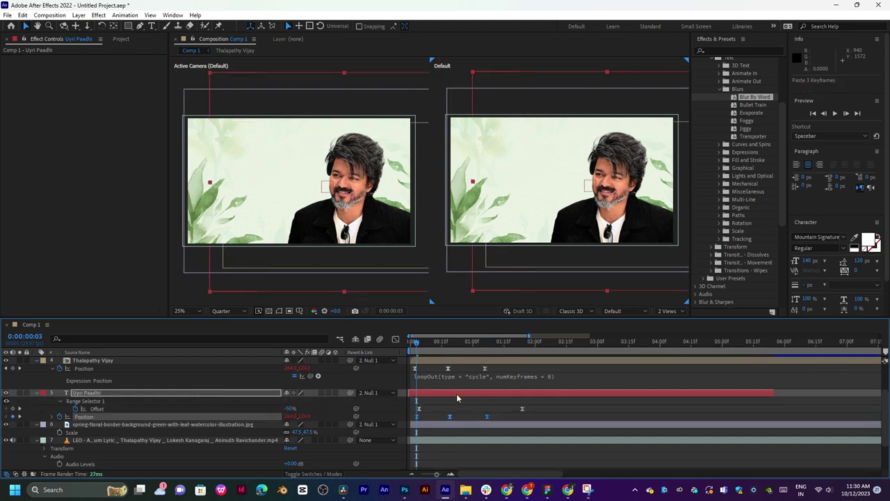
pyautogui.press('space')
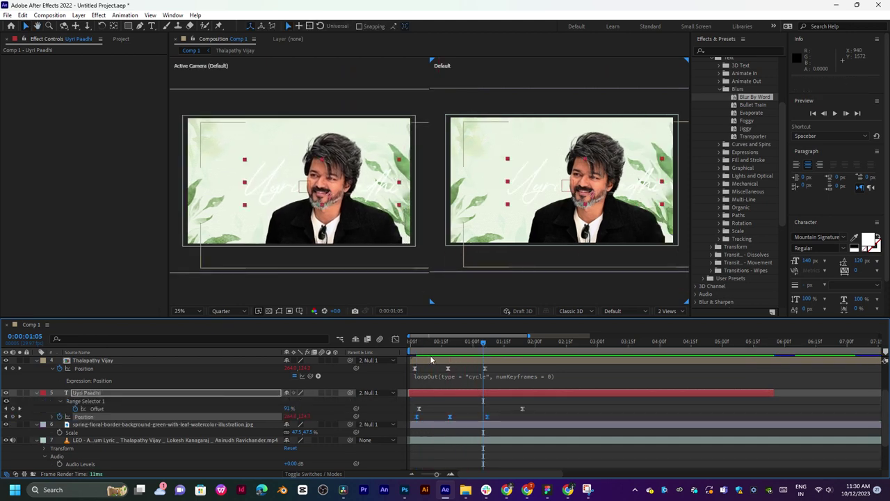
pyautogui.click(415, 343)
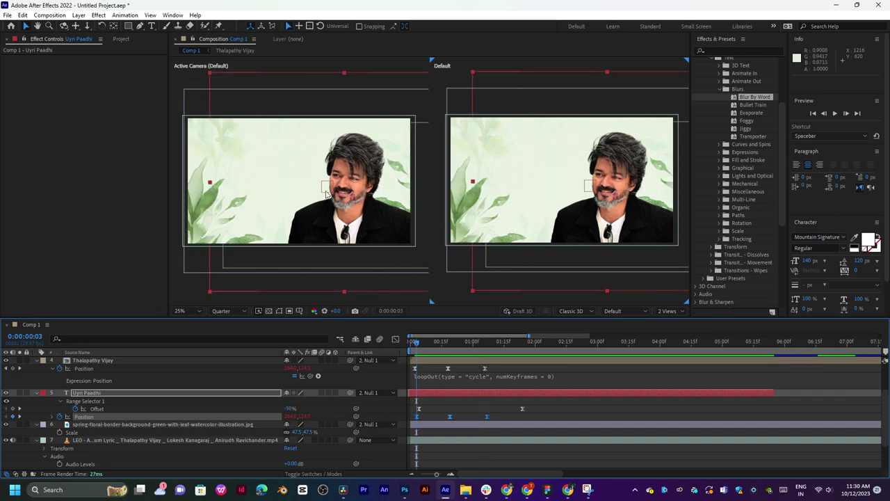
# With its Position keyframes selected at 0:00:00:03, move the Uyri Paadhi text to about -72, -156, previewing each placement.
pyautogui.moveTo(339, 193); pyautogui.dragTo(277, 151)
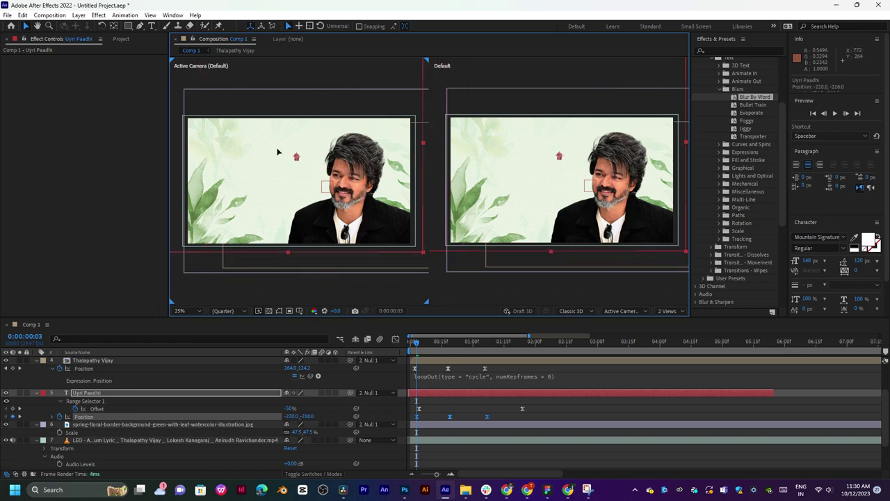
pyautogui.press('space')
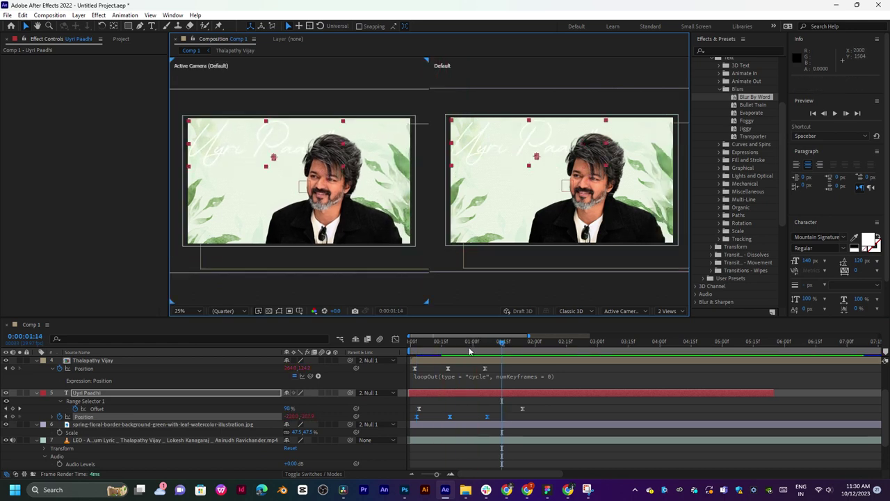
pyautogui.press('space')
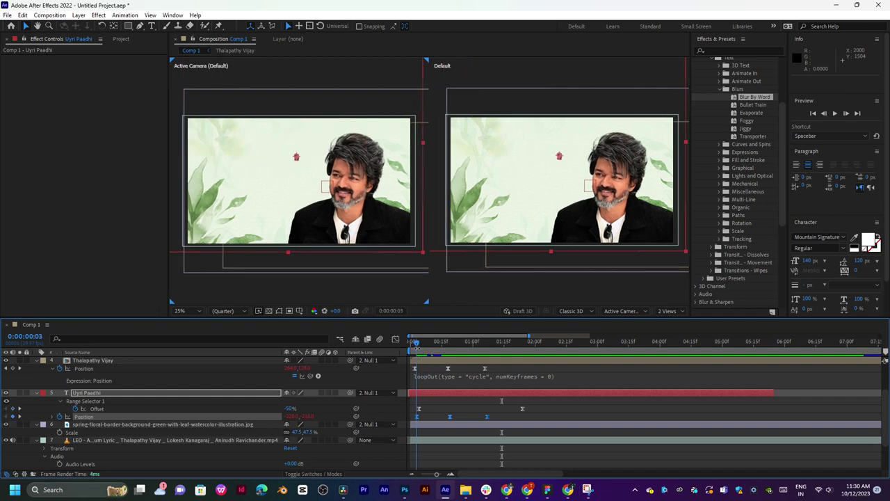
pyautogui.moveTo(319, 154); pyautogui.dragTo(322, 159)
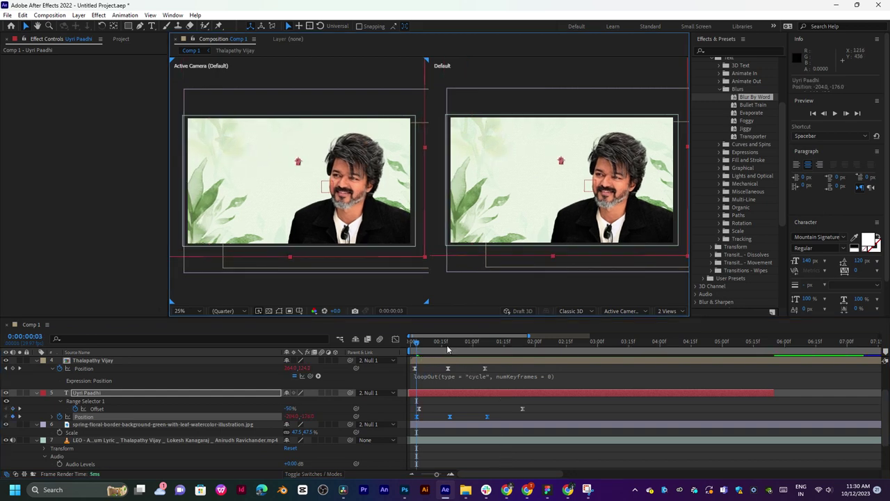
pyautogui.press('space')
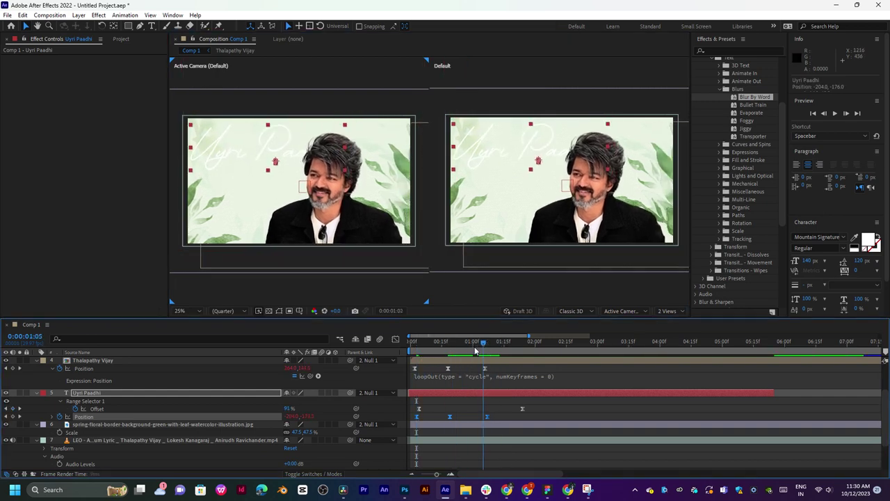
pyautogui.press('space')
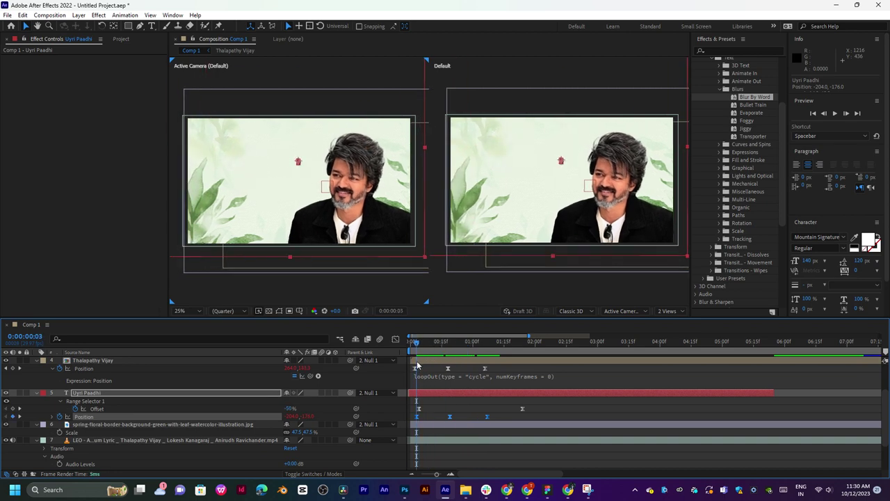
pyautogui.moveTo(313, 163); pyautogui.dragTo(329, 164)
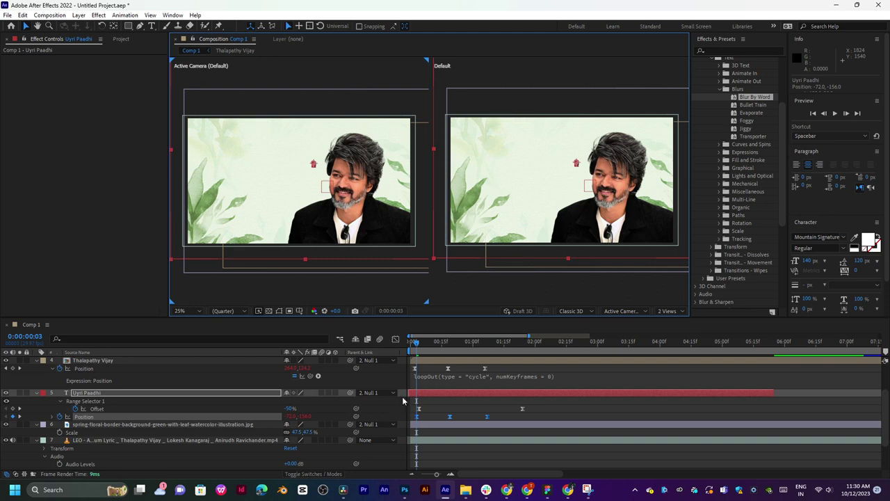
pyautogui.press('space')
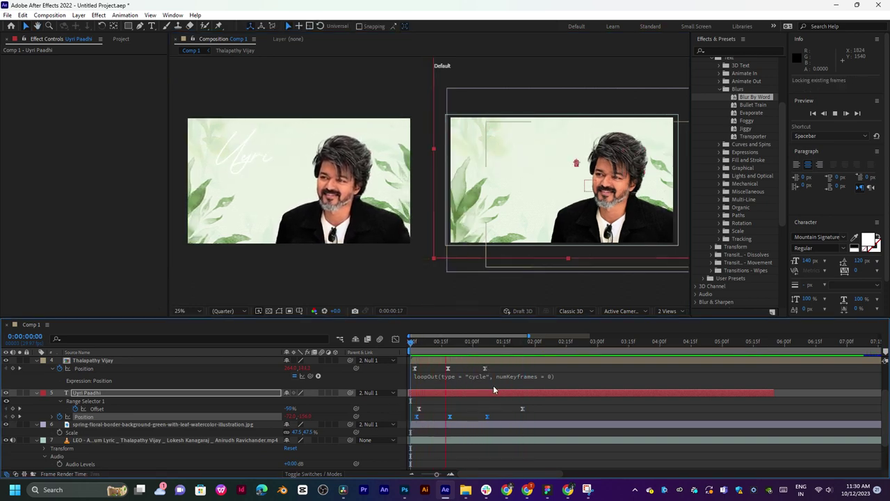
pyautogui.press('space')
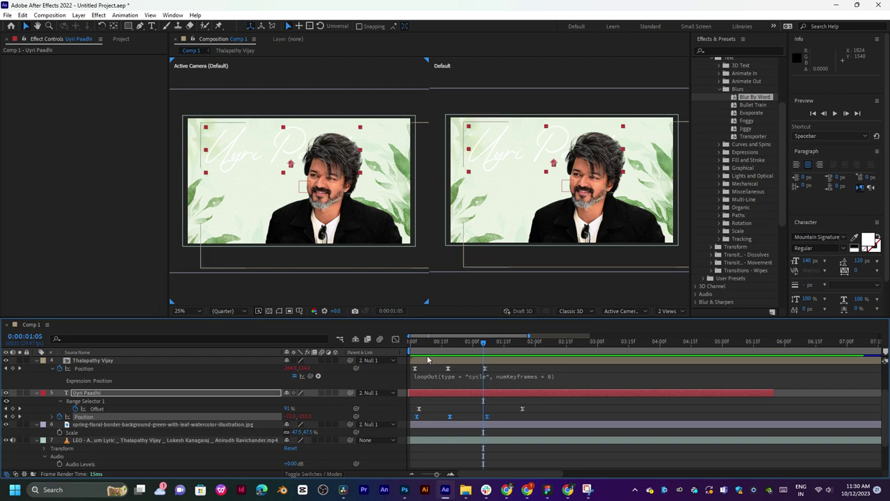
# Scale the Uyri Paadhi text to 215% and preview the animation.
pyautogui.press('s')
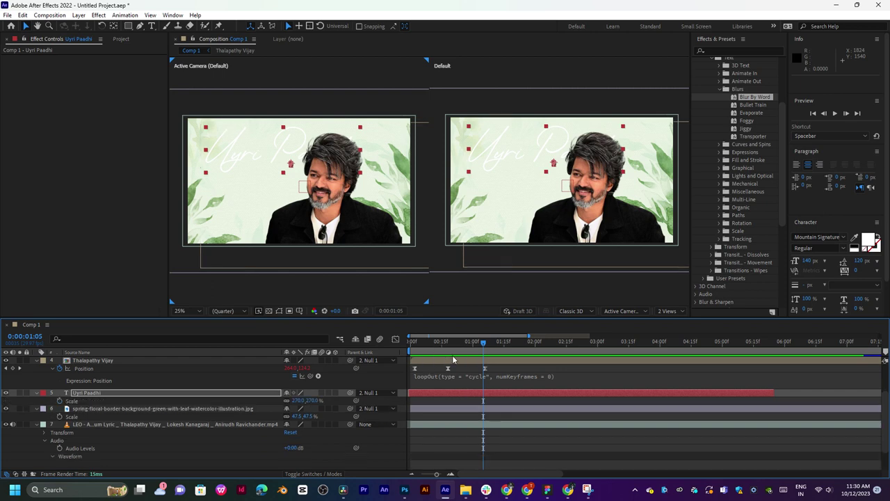
pyautogui.moveTo(299, 401); pyautogui.dragTo(260, 401)
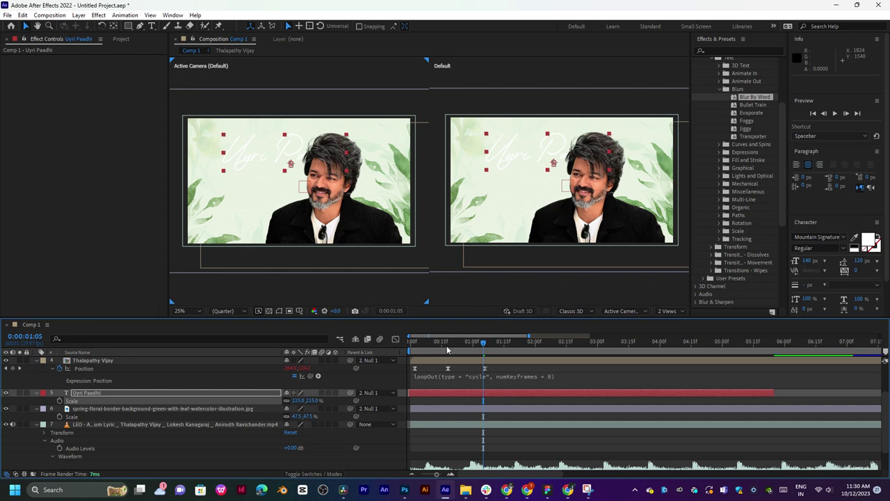
pyautogui.press('space')
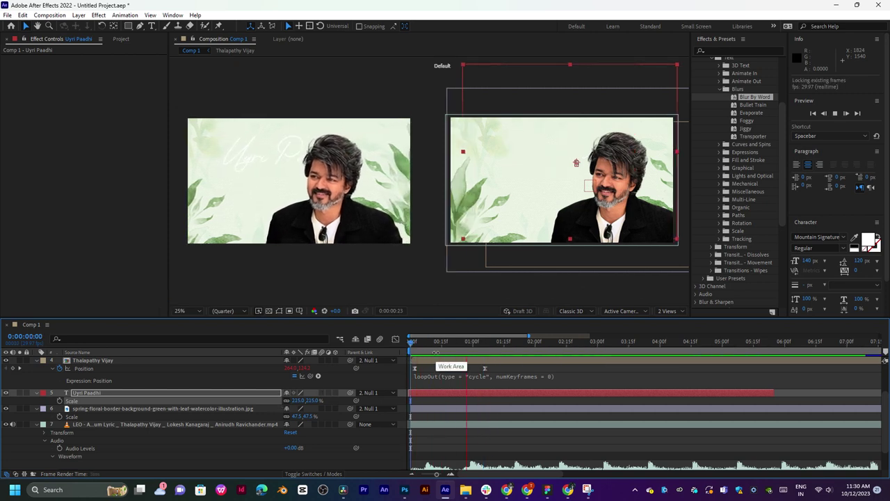
pyautogui.press('space')
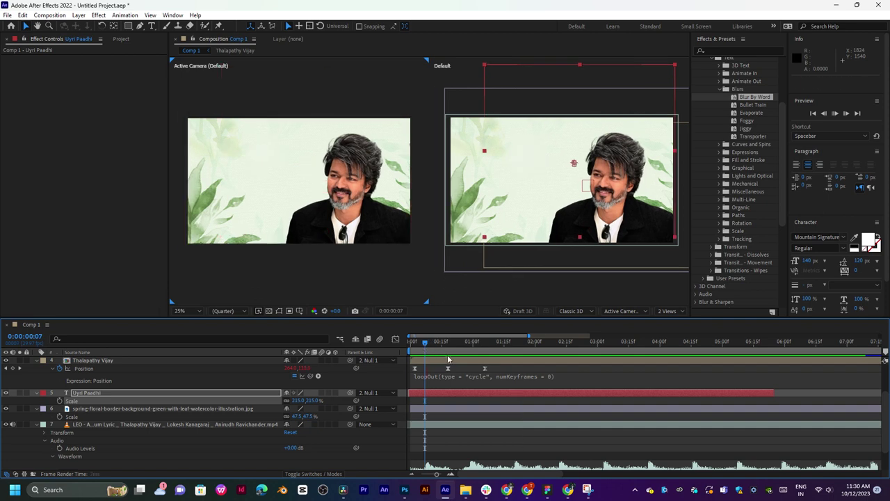
pyautogui.press('space')
pyautogui.scroll(3, 544, 395)
pyautogui.press('space')
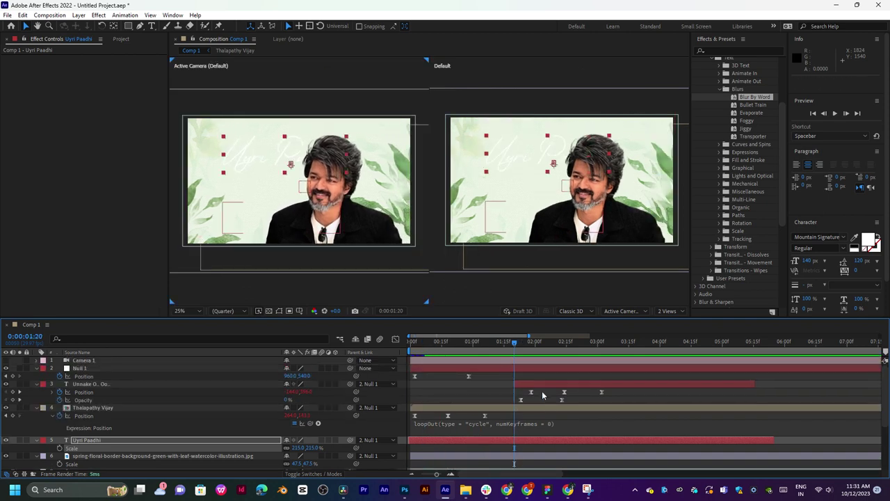
# Select the "Unnake O.. Oo.." layer and preview how both lyric texts move with the portrait.
pyautogui.click(543, 387)
pyautogui.press('space')
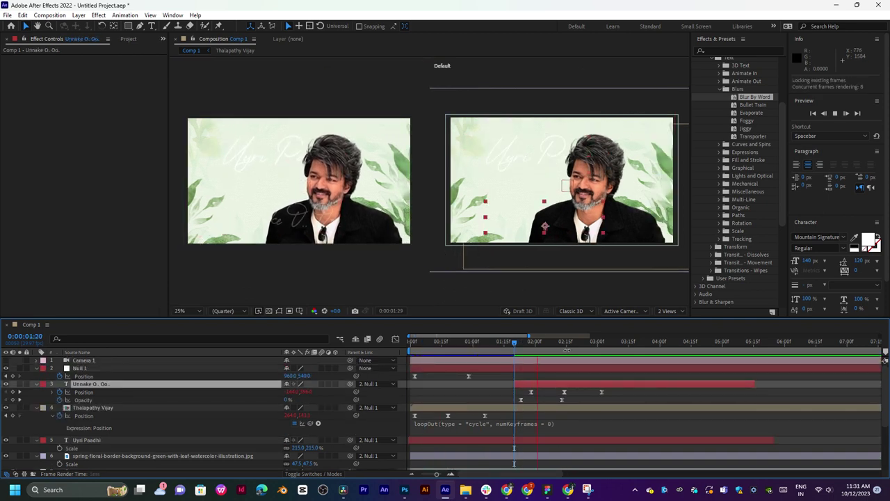
pyautogui.press('space')
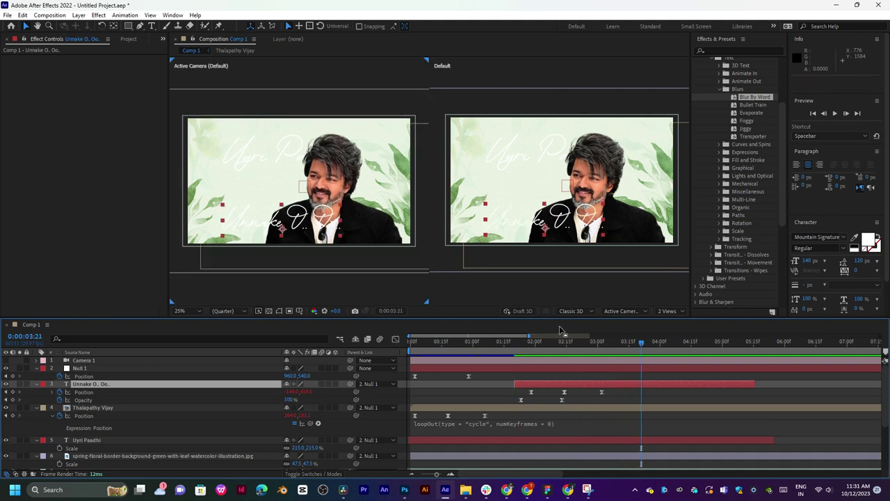
pyautogui.press('space')
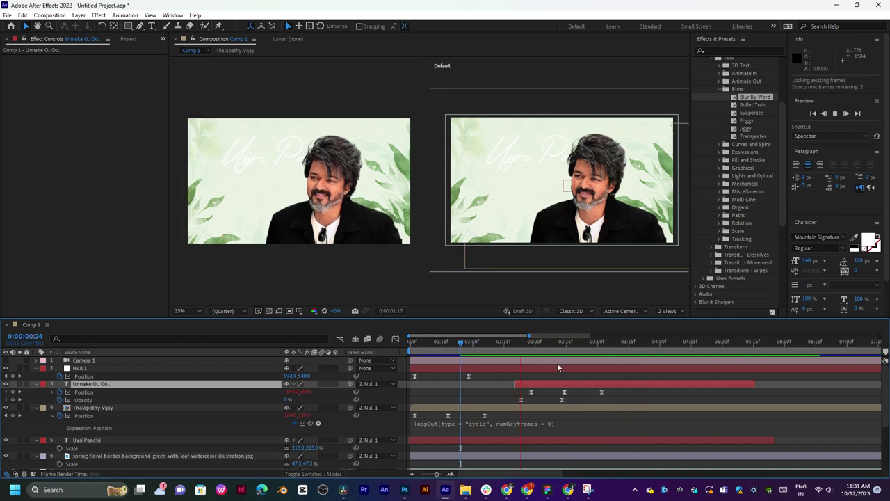
pyautogui.press('space')
# Switch the composition to a single view and deselect all layers.
pyautogui.click(667, 311)
pyautogui.click(682, 351)
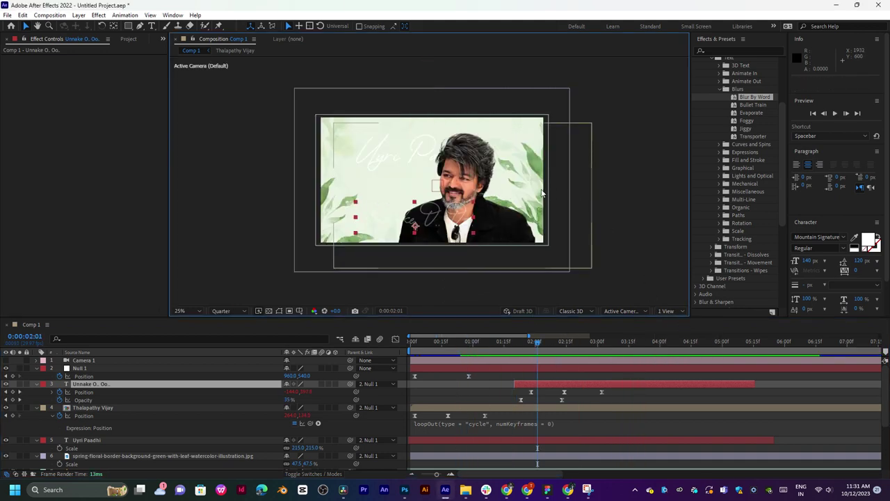
pyautogui.scroll(1, 479, 197)
pyautogui.scroll(-1, 479, 197)
pyautogui.click(301, 292)
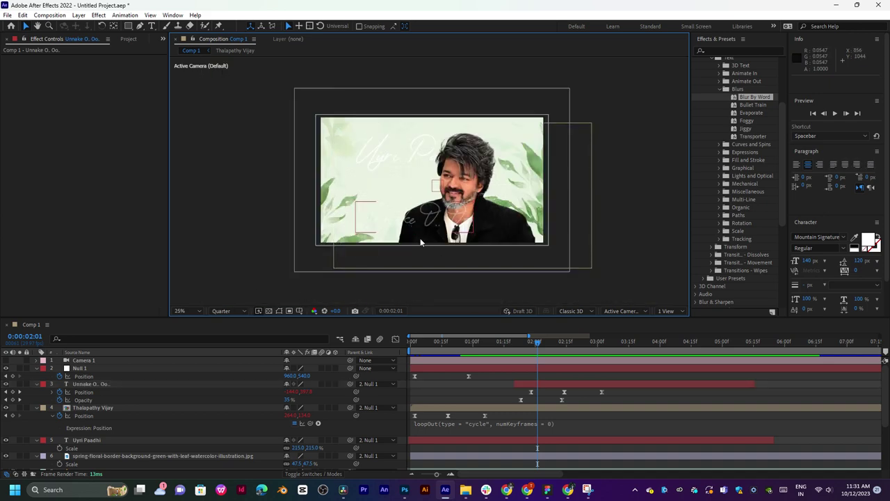
# Collapse the properties of Null 1, both lyric texts and the portrait, and select layers 2 through 6, including the floral background.
pyautogui.click(79, 372)
pyautogui.keyDown('shift'); pyautogui.click(94, 438); pyautogui.keyUp('shift')
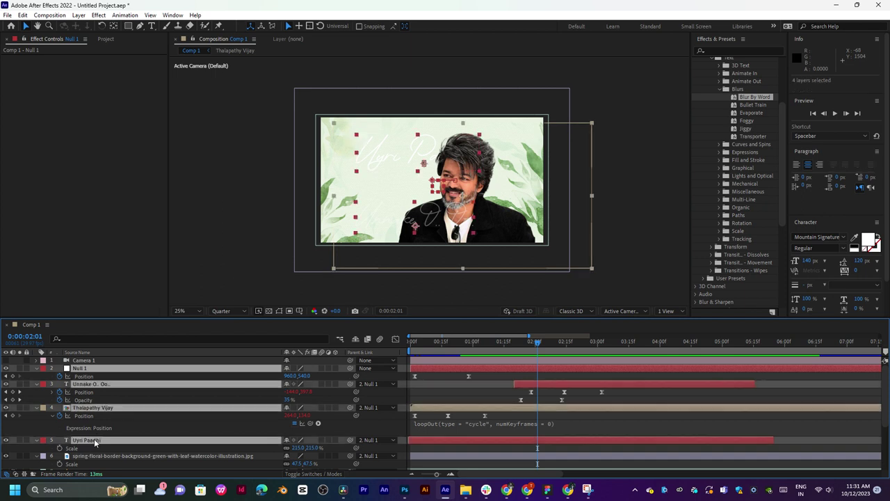
pyautogui.press('s')
pyautogui.press('s')
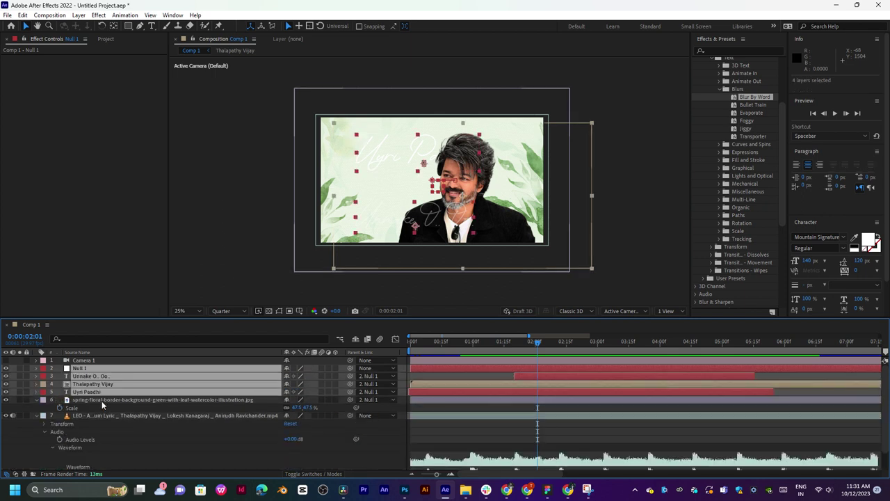
pyautogui.click(101, 399)
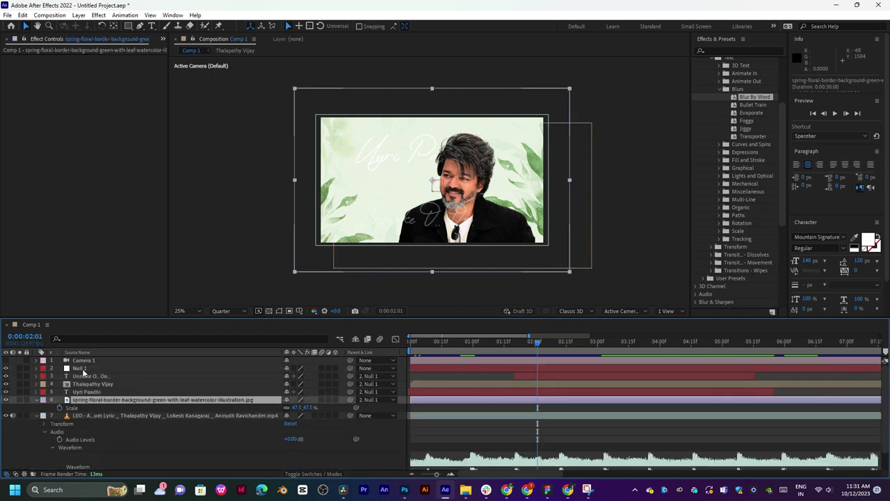
pyautogui.keyDown('shift'); pyautogui.click(88, 369); pyautogui.keyUp('shift')
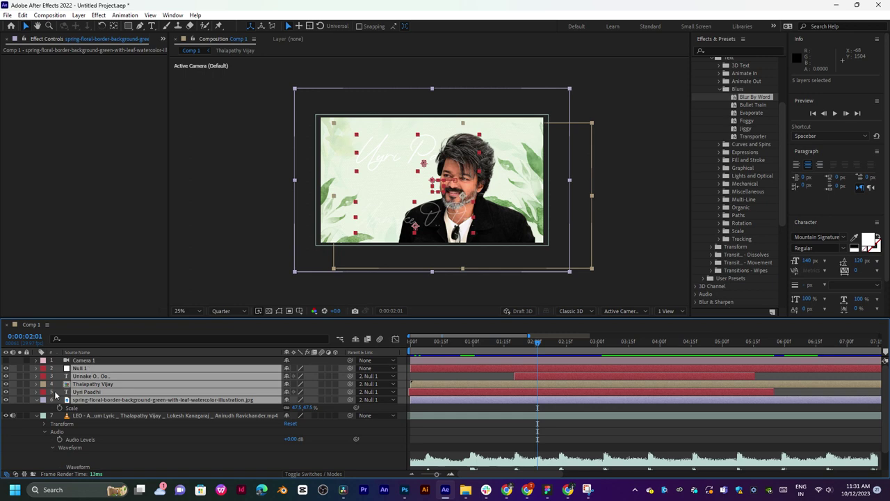
# Solo the LEO lyric video layer, play its opening seconds repeatedly as a motion reference, and unsolo it.
pyautogui.click(20, 416)
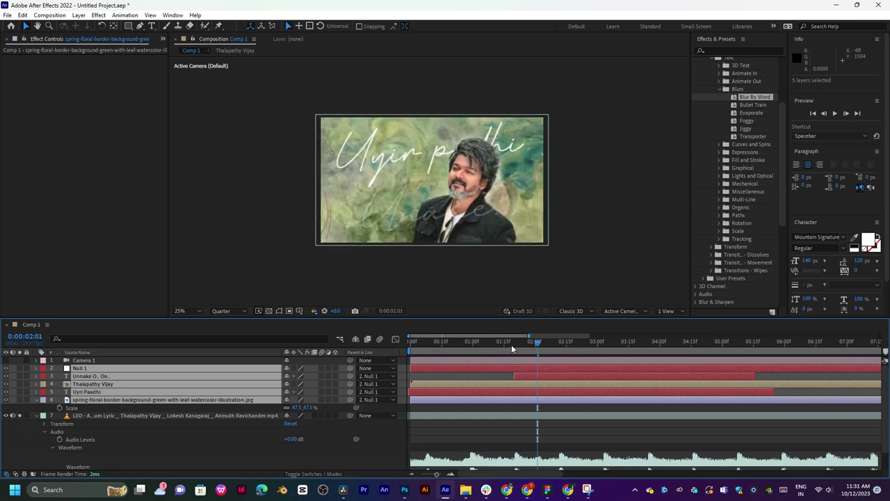
pyautogui.moveTo(511, 344); pyautogui.dragTo(408, 349)
pyautogui.press('space')
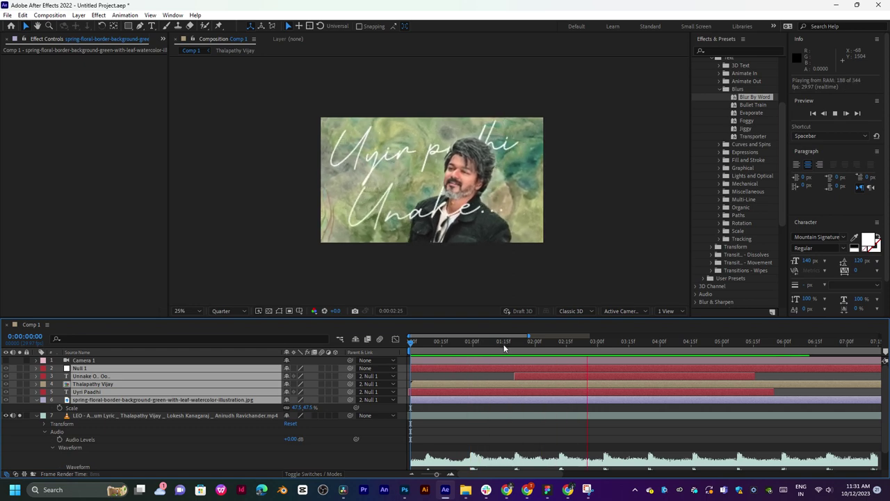
pyautogui.click(479, 345)
pyautogui.press('space')
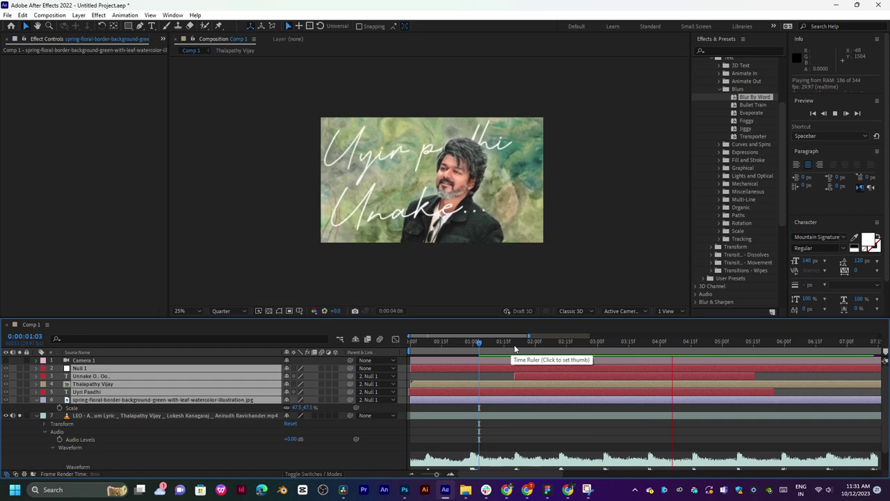
pyautogui.click(466, 347)
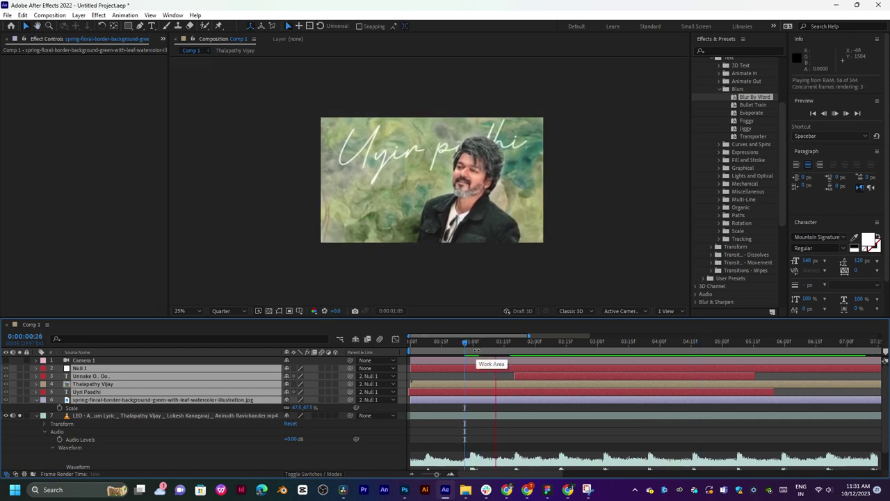
pyautogui.press('space')
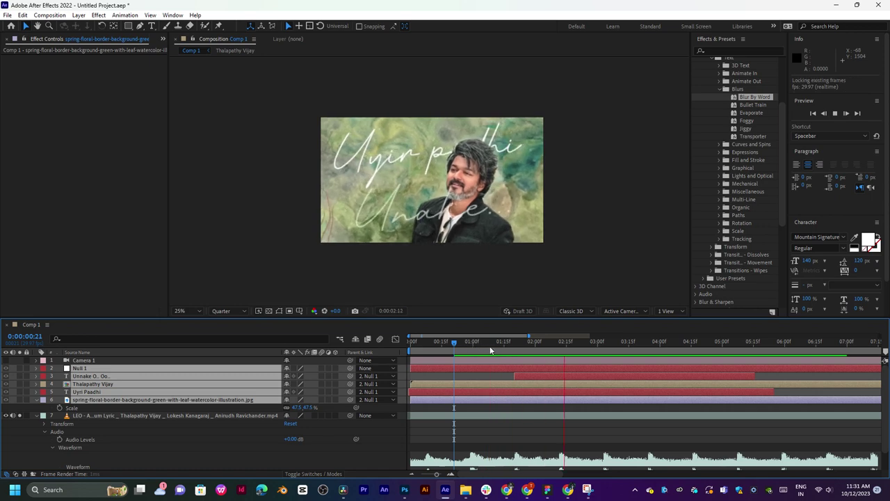
pyautogui.click(20, 415)
# Copy the portrait's Position keyframes onto the floral background layer at 0:00:00:02 and preview their combined movement.
pyautogui.click(115, 384)
pyautogui.keyDown('ctrl'); pyautogui.click(115, 400); pyautogui.keyUp('ctrl')
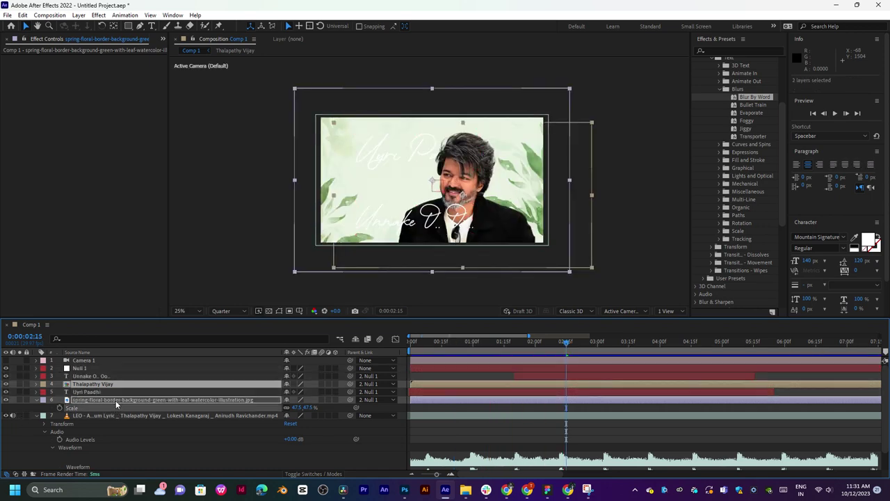
pyautogui.press('space')
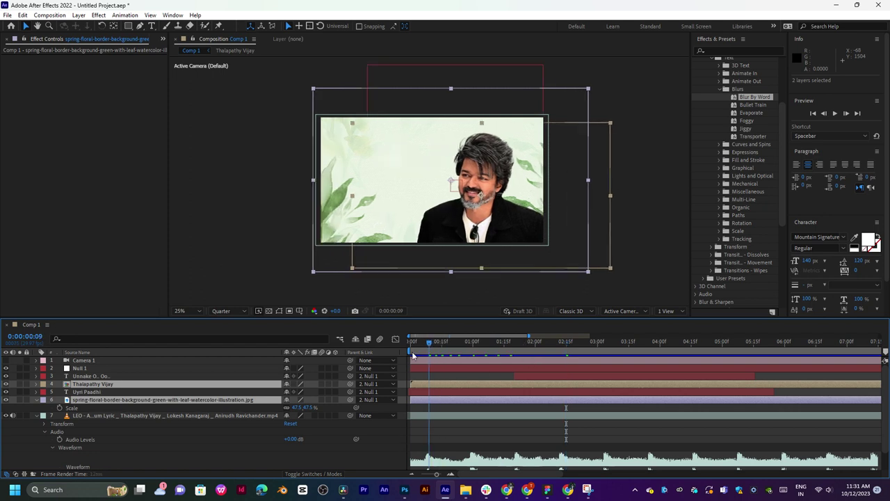
pyautogui.moveTo(461, 355); pyautogui.dragTo(413, 358)
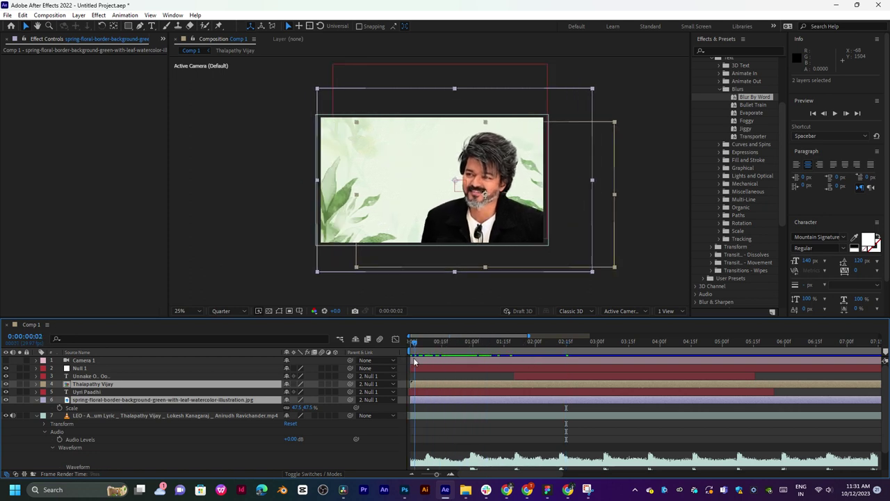
pyautogui.click(446, 408)
pyautogui.click(436, 402)
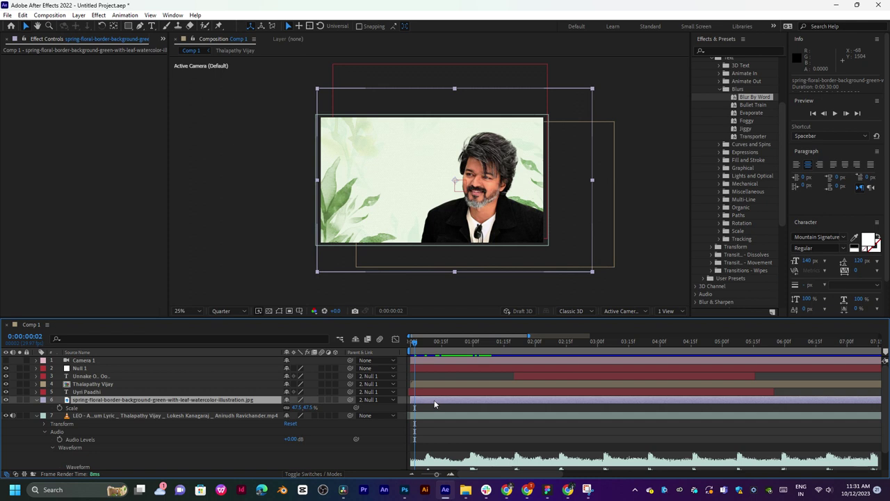
pyautogui.press('space')
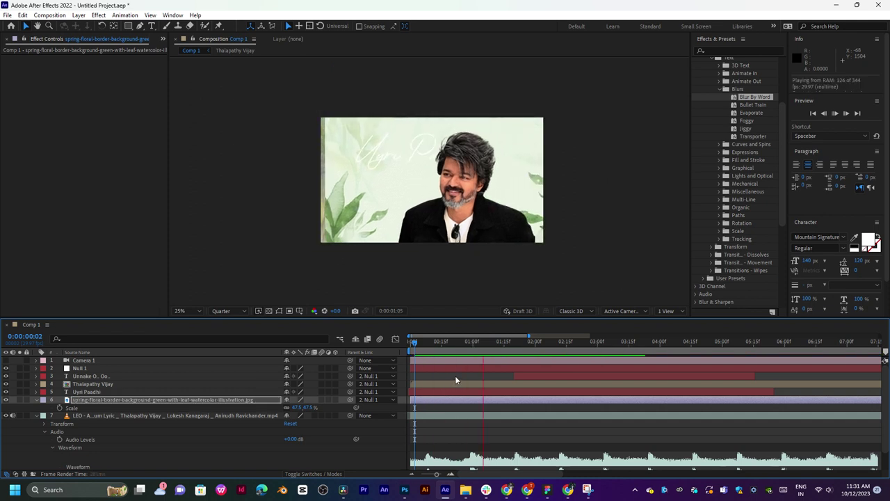
pyautogui.press('space')
pyautogui.click(486, 344)
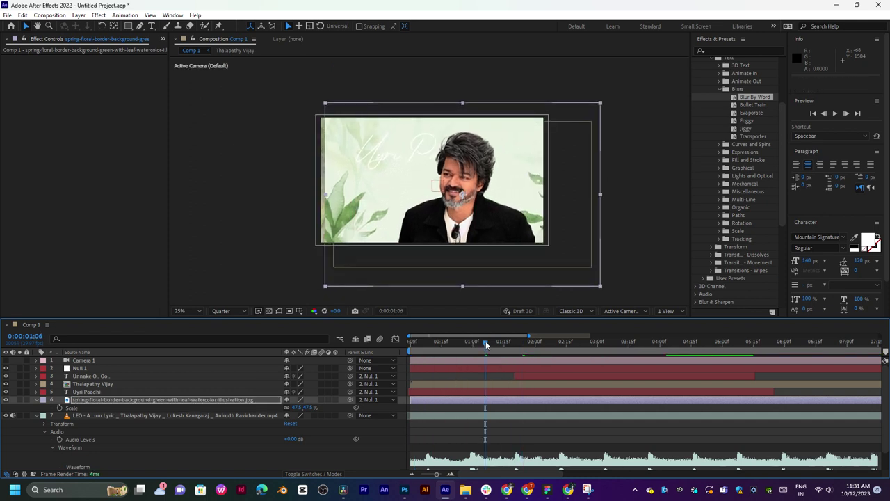
# Reveal the floral background's Position and Scale and set its scale to 58.5% to cover the frame edges.
pyautogui.press('p')
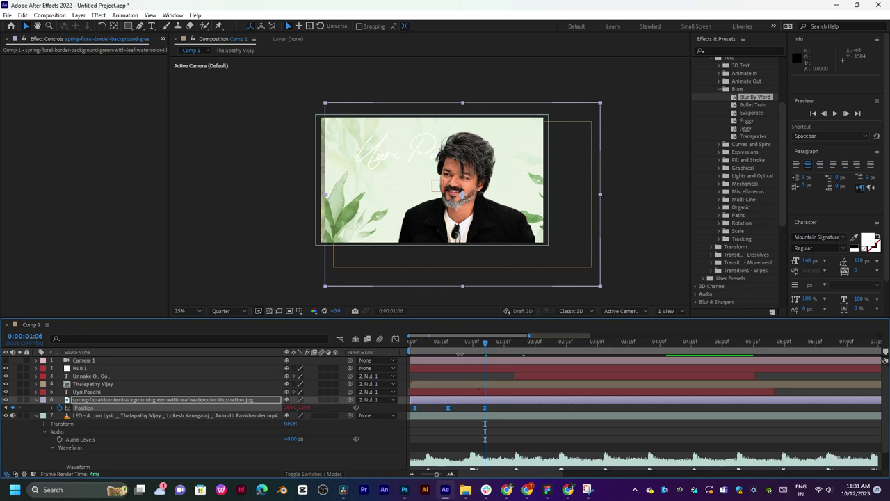
pyautogui.hotkey('shift', 's')
pyautogui.moveTo(470, 343); pyautogui.dragTo(414, 356)
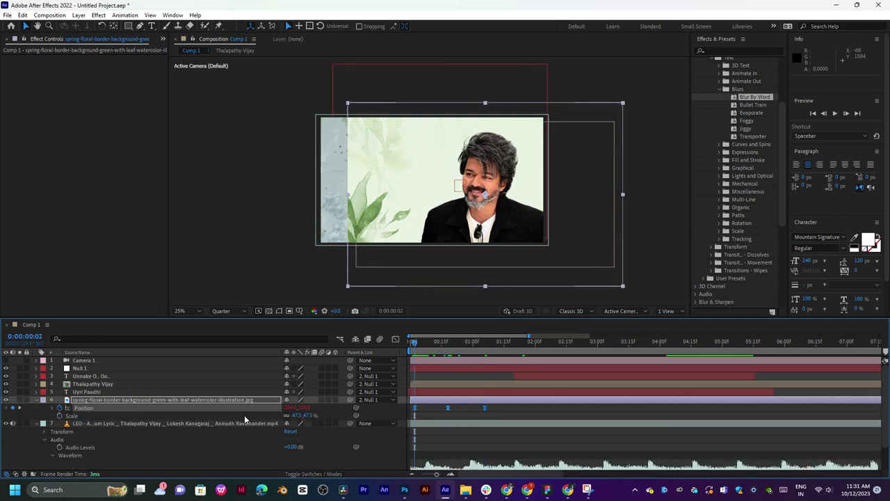
pyautogui.moveTo(302, 417); pyautogui.dragTo(346, 409)
# Play the opening seconds repeatedly to check the enlarged background's coverage and its movement behind the portrait.
pyautogui.press('space')
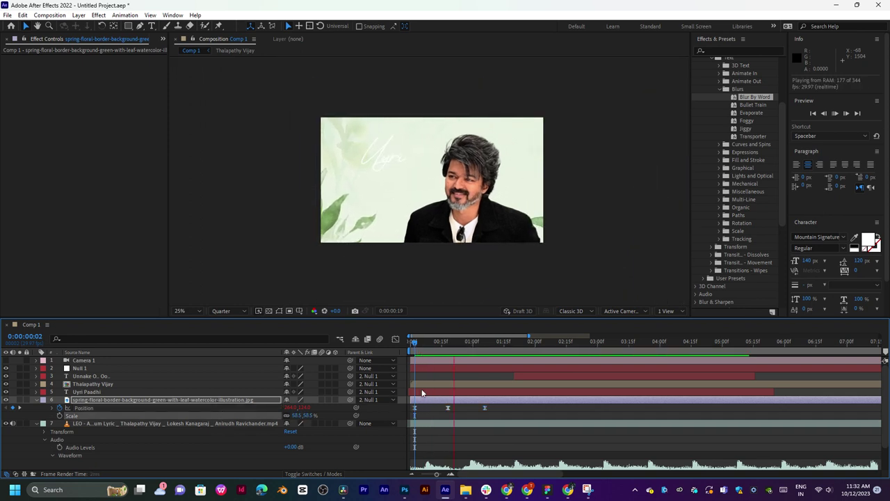
pyautogui.press('space')
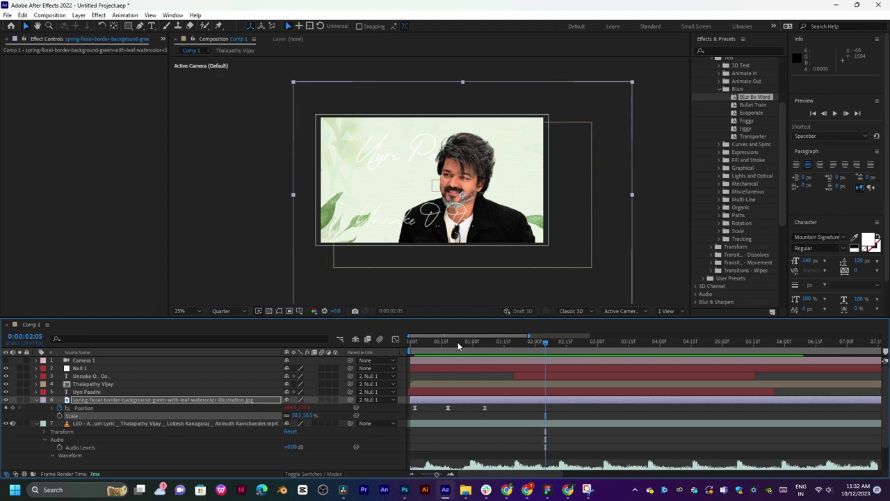
pyautogui.press('space')
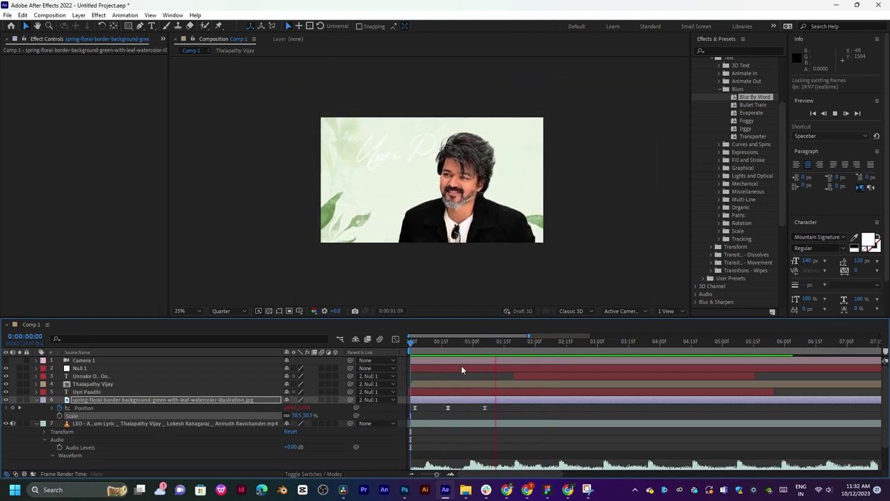
pyautogui.press('space')
pyautogui.press('space')
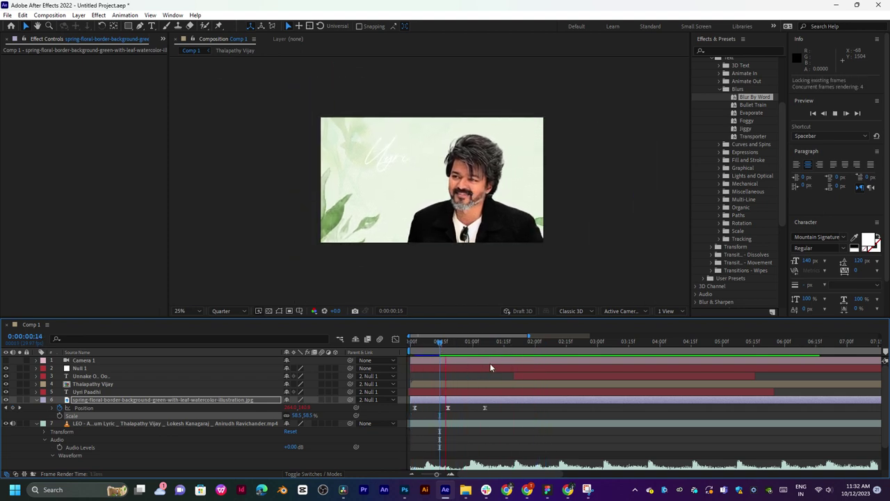
pyautogui.press('space')
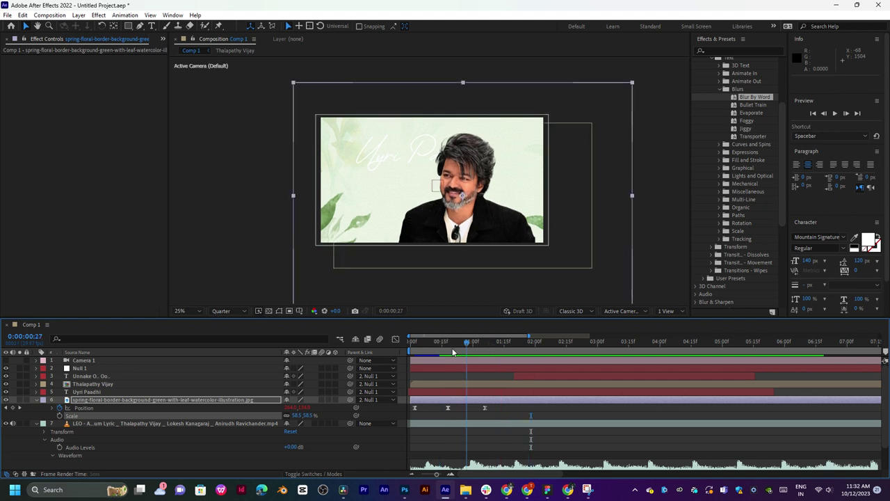
pyautogui.press('space')
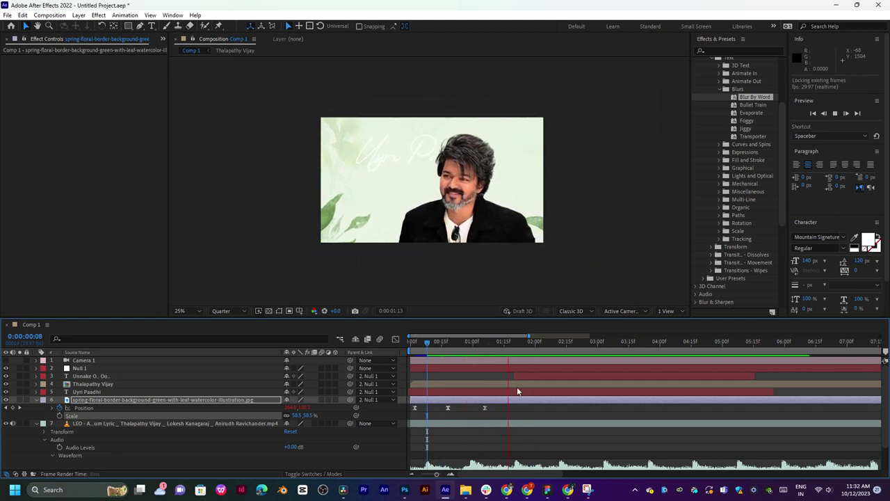
pyautogui.press('space')
pyautogui.click(496, 342)
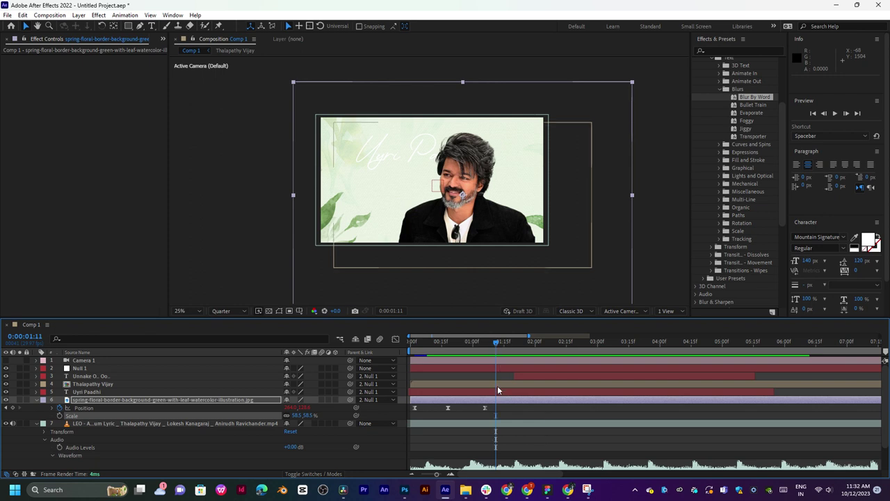
# Keyframe both lyric texts and the portrait about 80 px further left at 0:00:03:07 and preview the drift.
pyautogui.click(498, 391)
pyautogui.keyDown('shift'); pyautogui.click(505, 373); pyautogui.keyUp('shift')
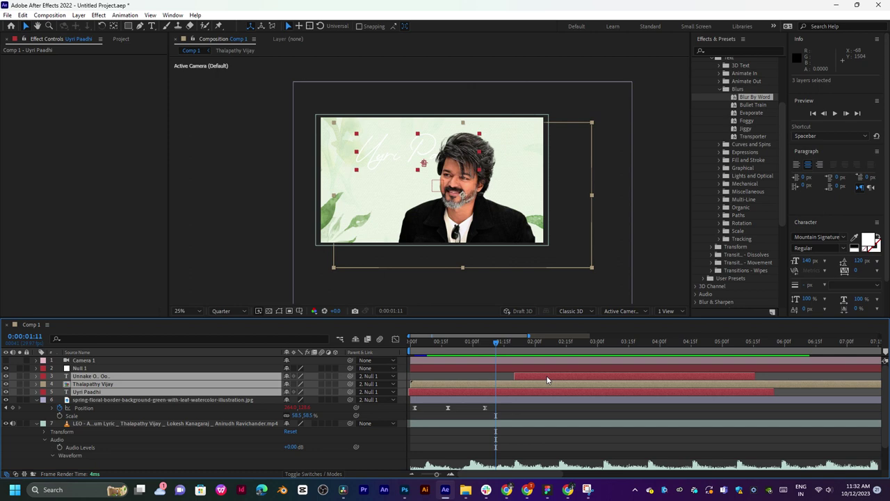
pyautogui.press('p')
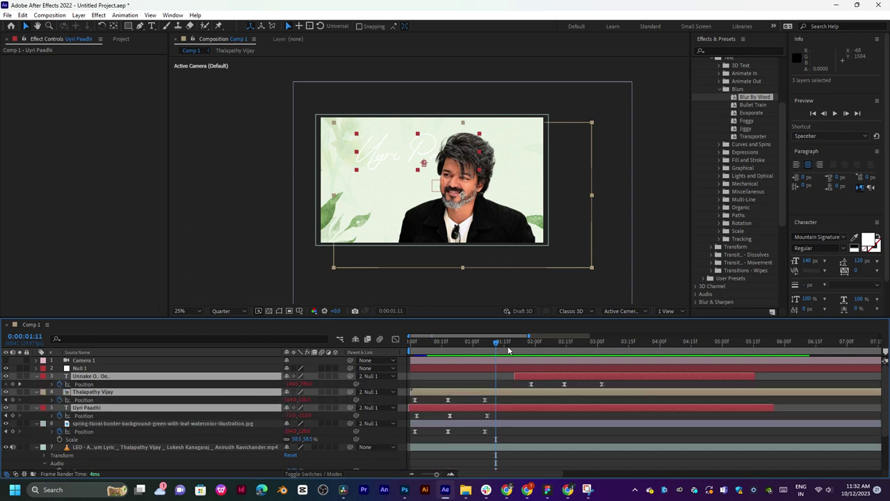
pyautogui.moveTo(500, 341); pyautogui.dragTo(612, 345)
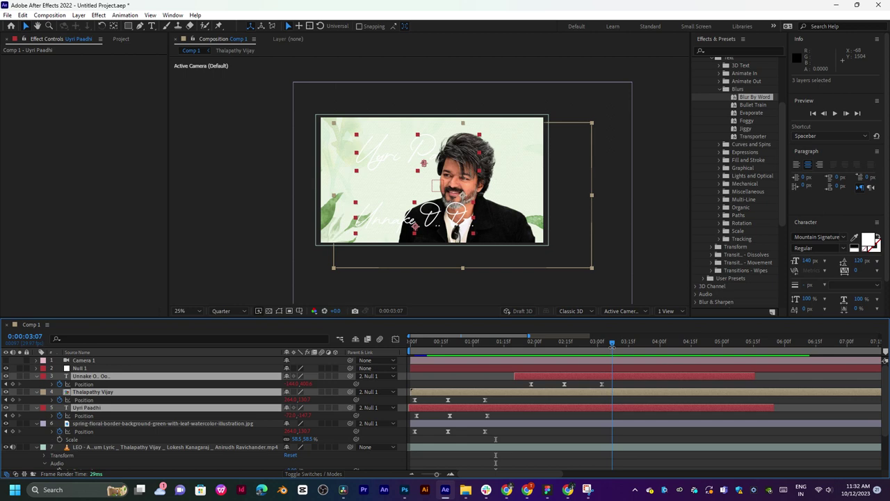
pyautogui.moveTo(295, 384); pyautogui.dragTo(262, 389)
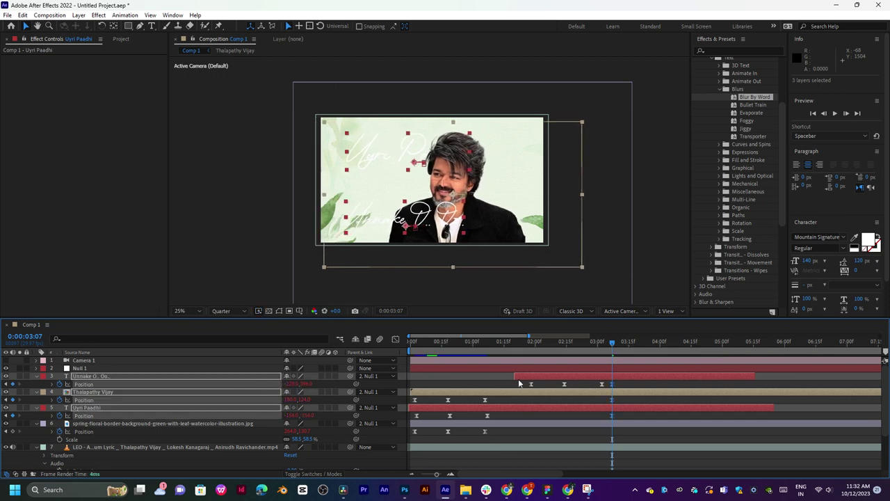
pyautogui.click(531, 344)
pyautogui.moveTo(523, 348); pyautogui.dragTo(494, 361)
pyautogui.press('space')
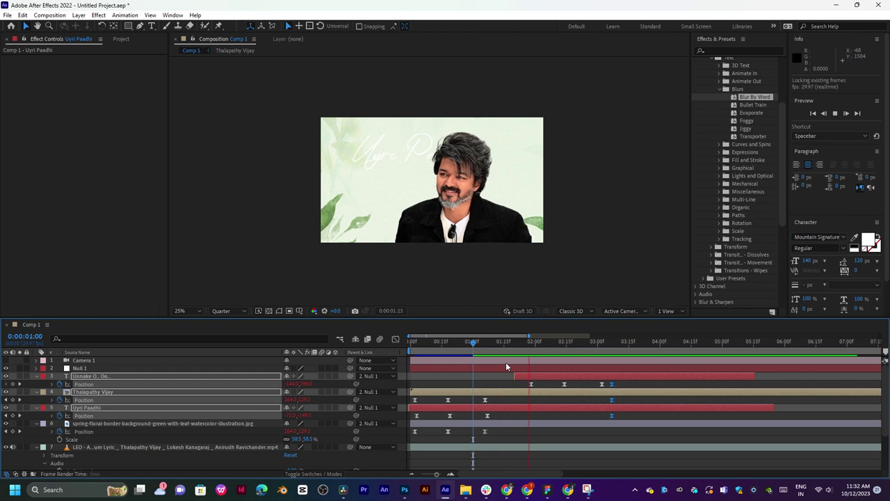
# Move the final Position keyframes of both lyric texts and the portrait to about 0:00:05:11 and preview.
pyautogui.click(612, 343)
pyautogui.moveTo(629, 388); pyautogui.dragTo(731, 386)
pyautogui.press('space')
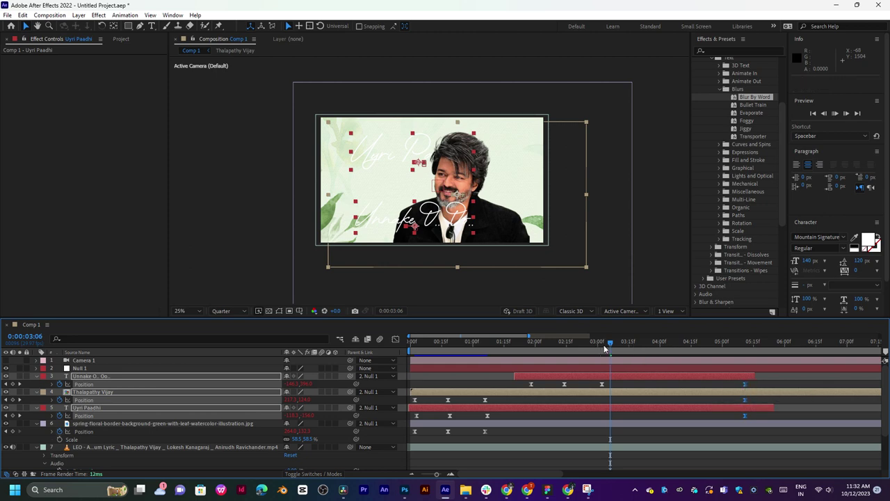
# Shift both lyric texts and the portrait 200 px right at 0:00:00:02 and preview the entrance.
pyautogui.moveTo(628, 346); pyautogui.dragTo(413, 355)
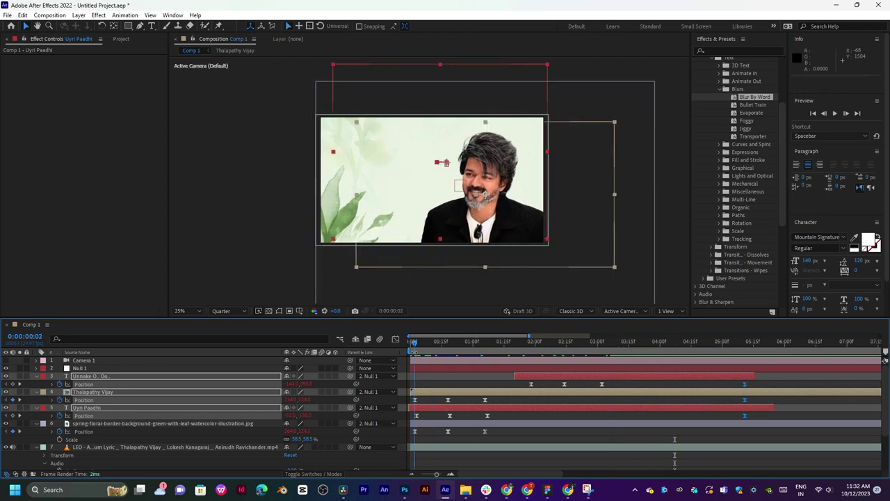
pyautogui.press('space')
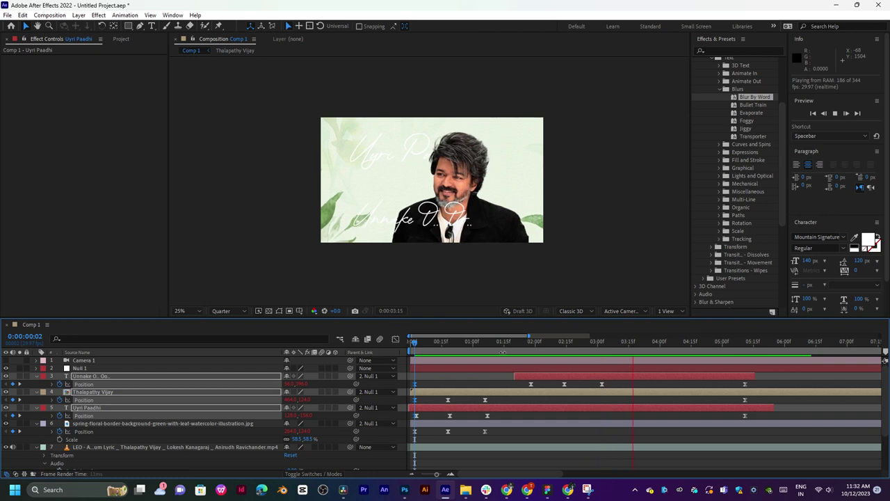
pyautogui.press('space')
pyautogui.click(420, 342)
pyautogui.press('space')
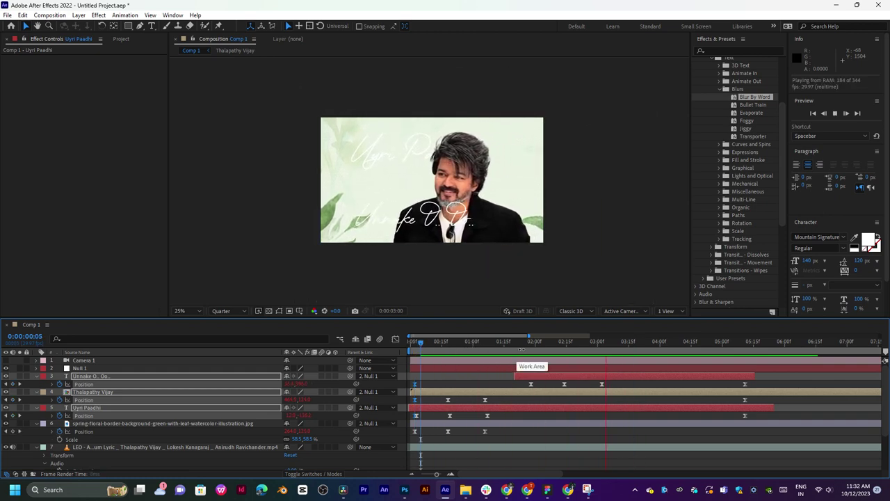
pyautogui.press('space')
# Replay the first seconds at a larger magnification to examine the entrance movement of the portrait and lyrics.
pyautogui.click(439, 342)
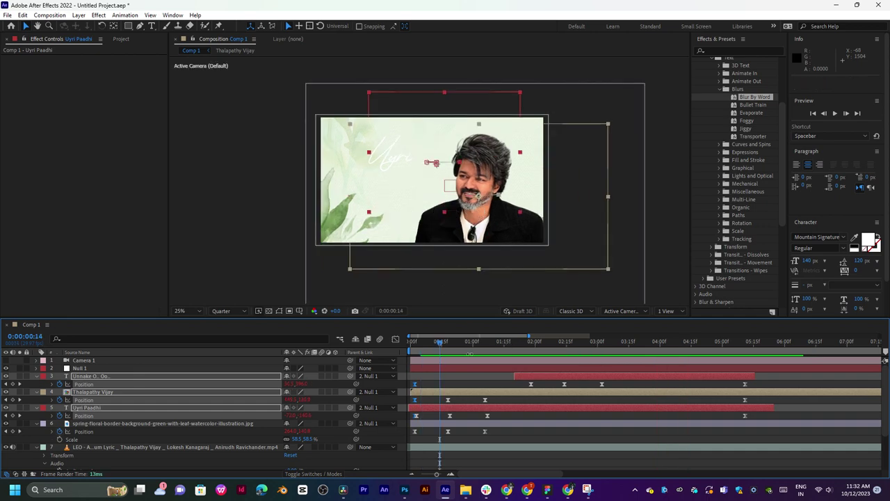
pyautogui.press('space')
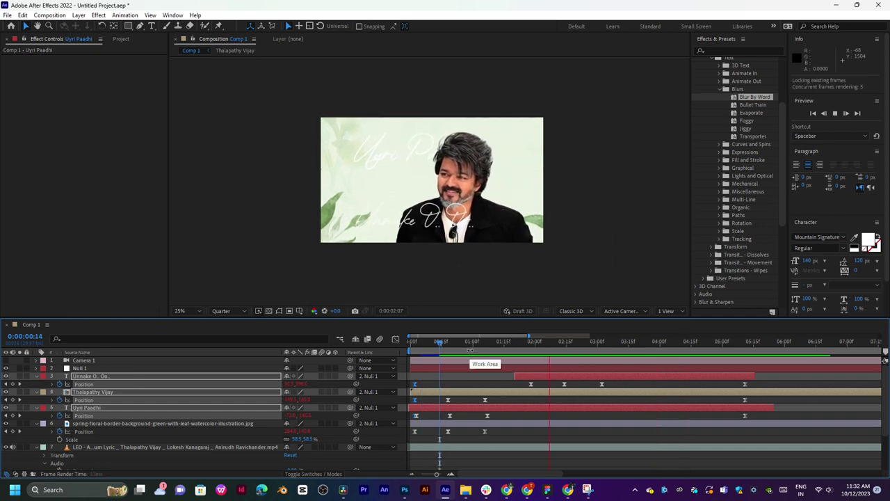
pyautogui.press('space')
pyautogui.scroll(2, 487, 201)
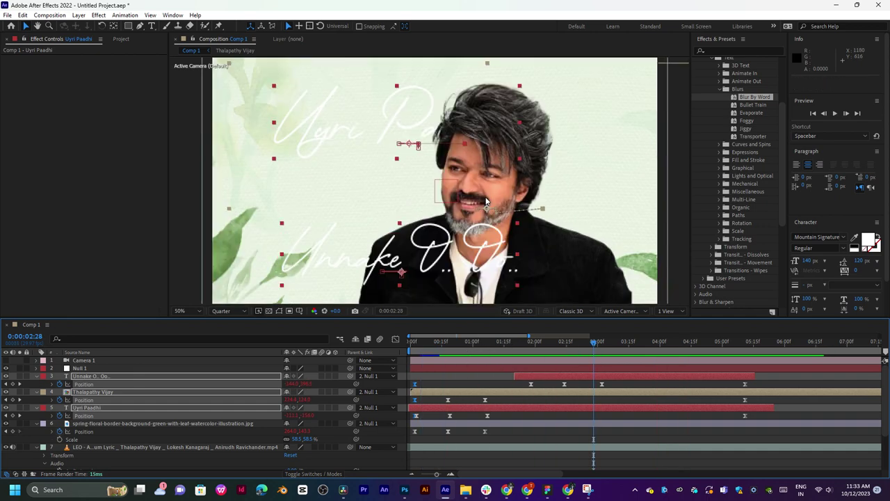
pyautogui.click(440, 345)
pyautogui.press('space')
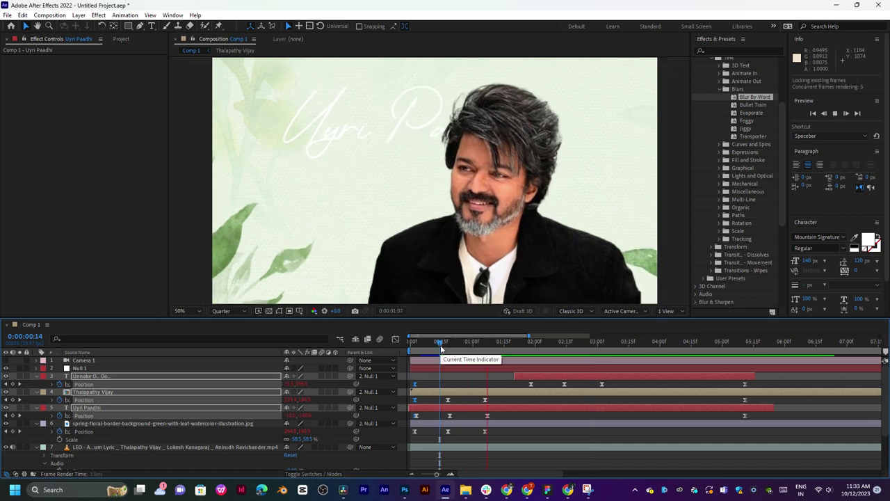
pyautogui.click(413, 346)
pyautogui.press('space')
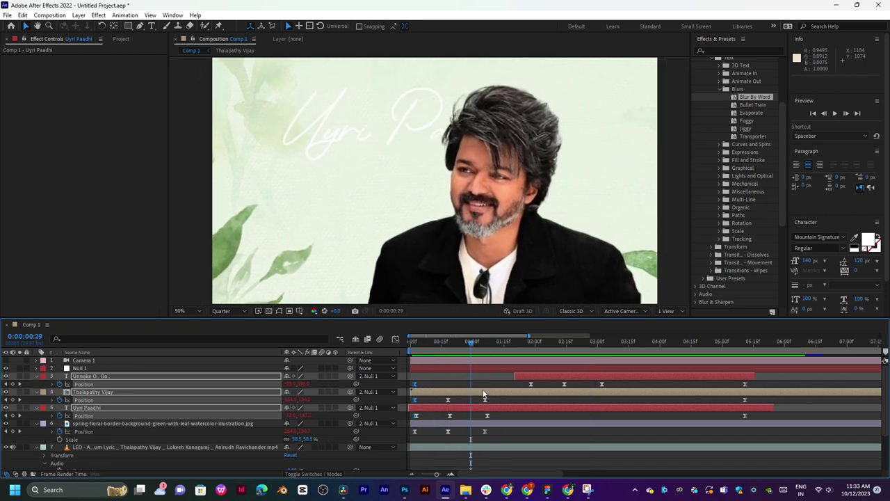
pyautogui.moveTo(490, 401); pyautogui.dragTo(410, 434)
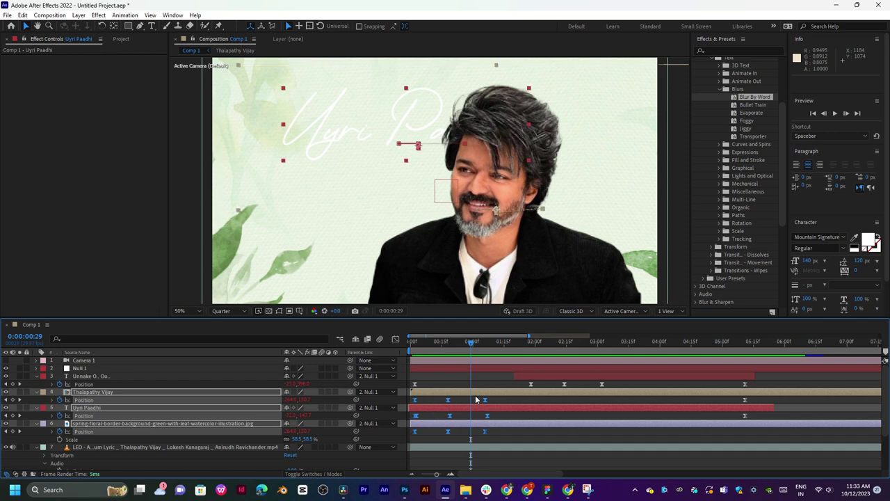
pyautogui.click(396, 338)
pyautogui.moveTo(530, 429); pyautogui.dragTo(384, 453)
pyautogui.click(395, 338)
pyautogui.click(513, 402)
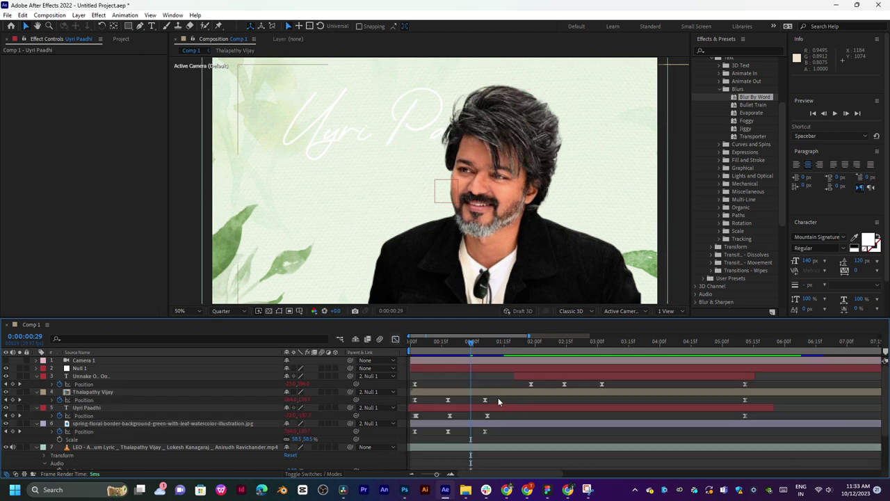
# Reshape the portrait's Position speed graph for a sharp early peak and a long slow-down into the last keyframe, and preview it.
pyautogui.moveTo(498, 397); pyautogui.dragTo(407, 409)
pyautogui.click(396, 339)
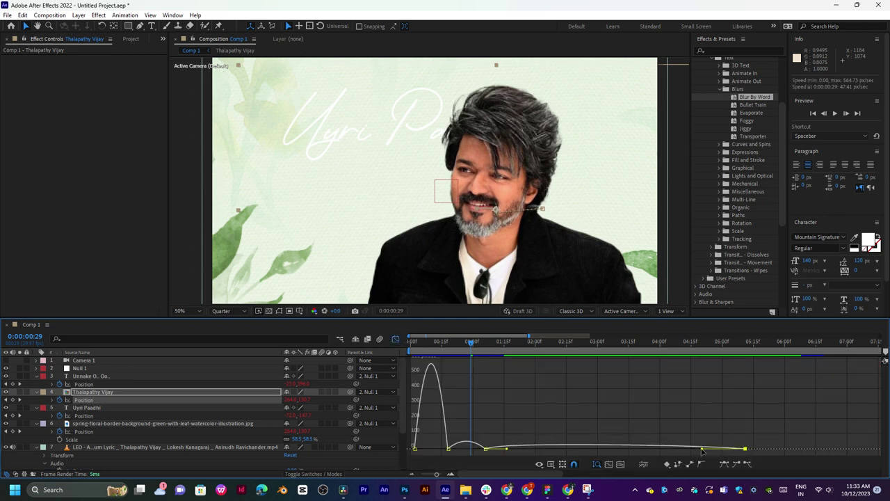
pyautogui.moveTo(701, 448); pyautogui.dragTo(645, 449)
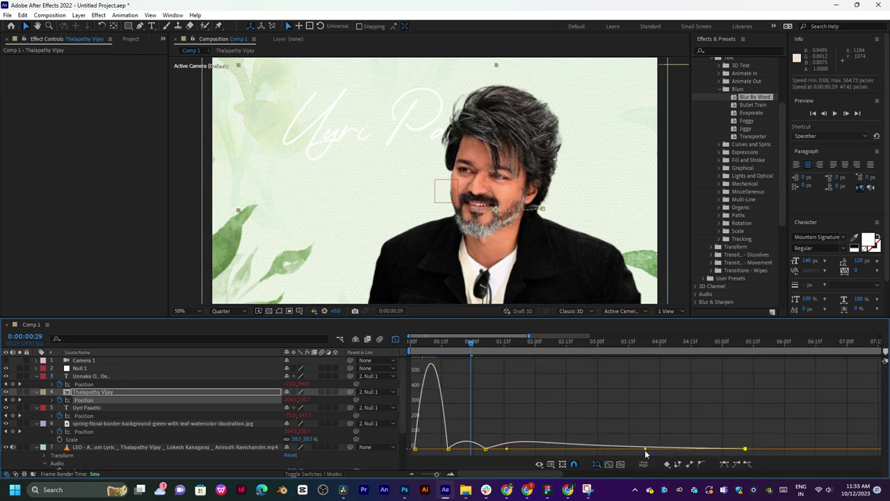
pyautogui.click(485, 448)
pyautogui.moveTo(479, 449); pyautogui.dragTo(432, 452)
pyautogui.click(417, 346)
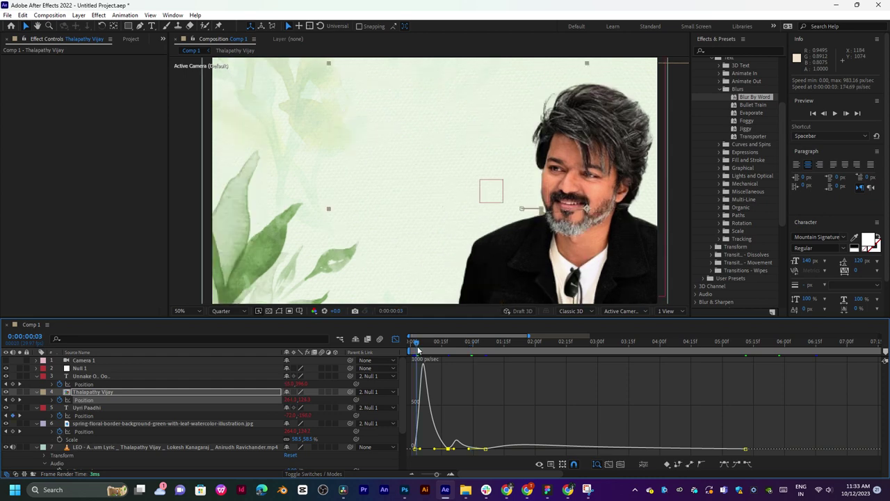
pyautogui.press('space')
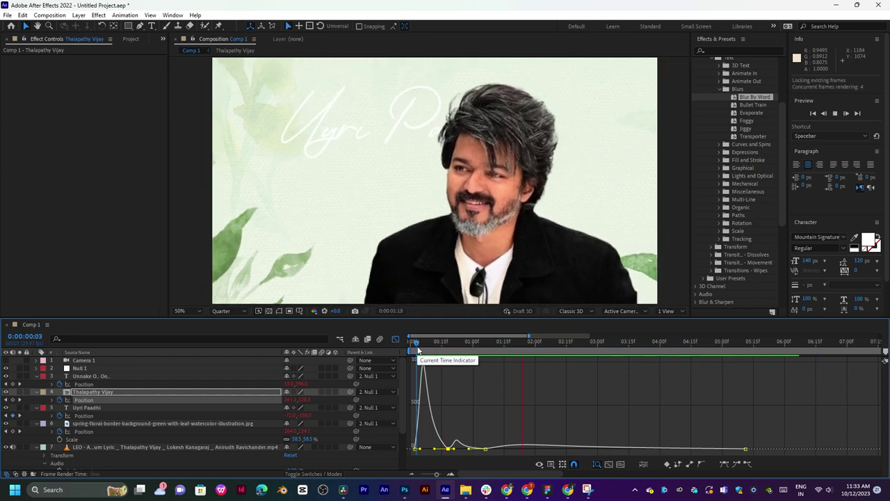
# Shorten the incoming and lengthen the outgoing influence of the portrait's 0:00:01:06 Position keyframe in the speed graph, and preview it.
pyautogui.click(473, 341)
pyautogui.moveTo(473, 343); pyautogui.dragTo(454, 346)
pyautogui.moveTo(470, 451); pyautogui.dragTo(478, 451)
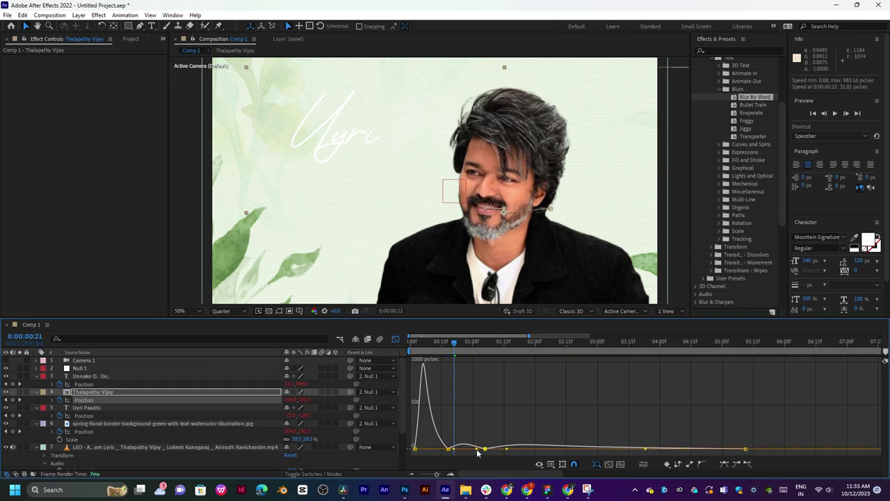
pyautogui.press('space')
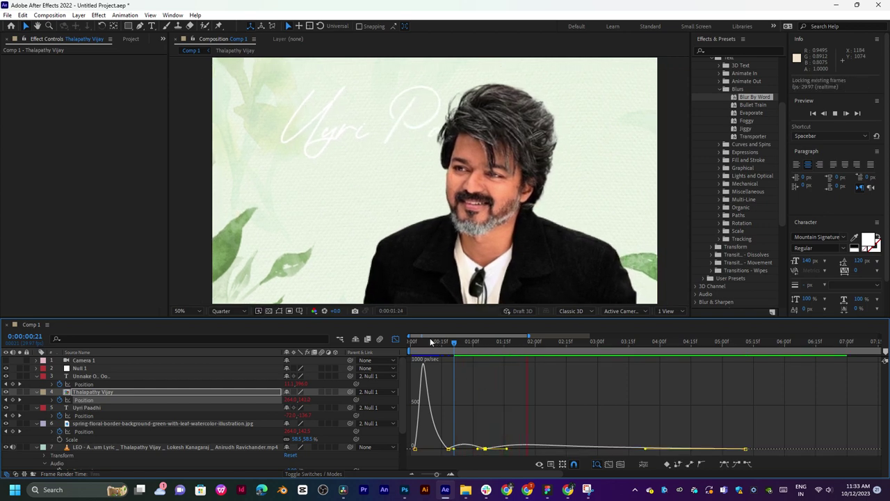
pyautogui.press('space')
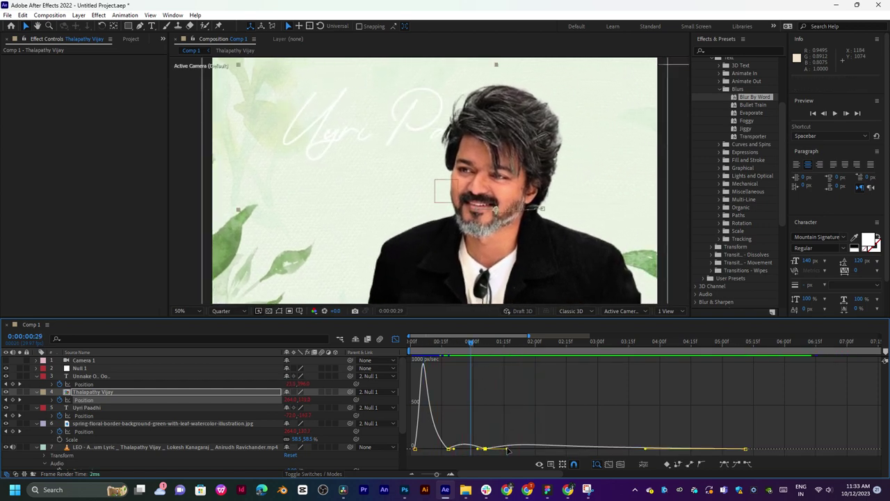
pyautogui.moveTo(508, 448); pyautogui.dragTo(523, 449)
pyautogui.press('space')
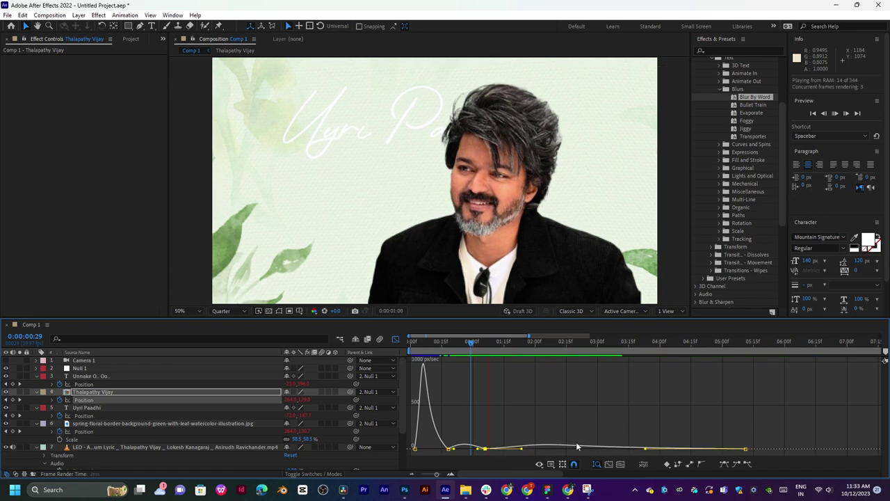
pyautogui.press('space')
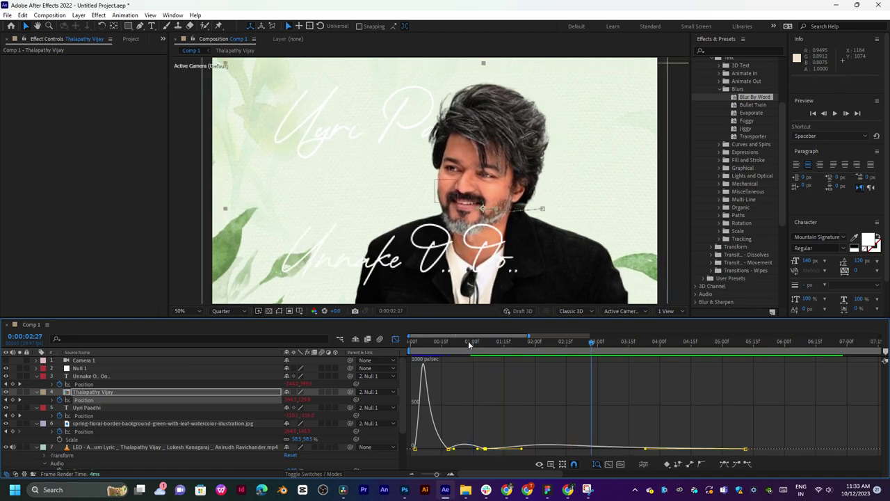
# Return to the keyframe view, set the portrait's Position at 0:00:05:11 to 78, 124, and preview the longer drift.
pyautogui.click(396, 339)
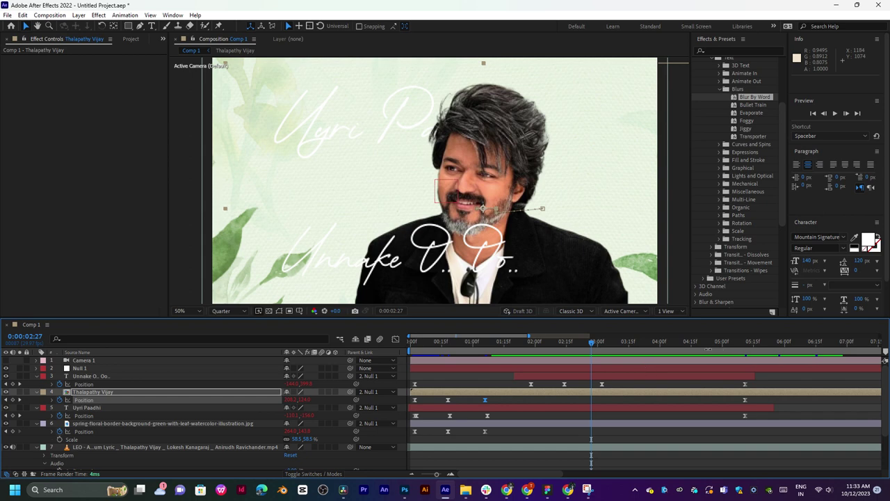
pyautogui.click(747, 345)
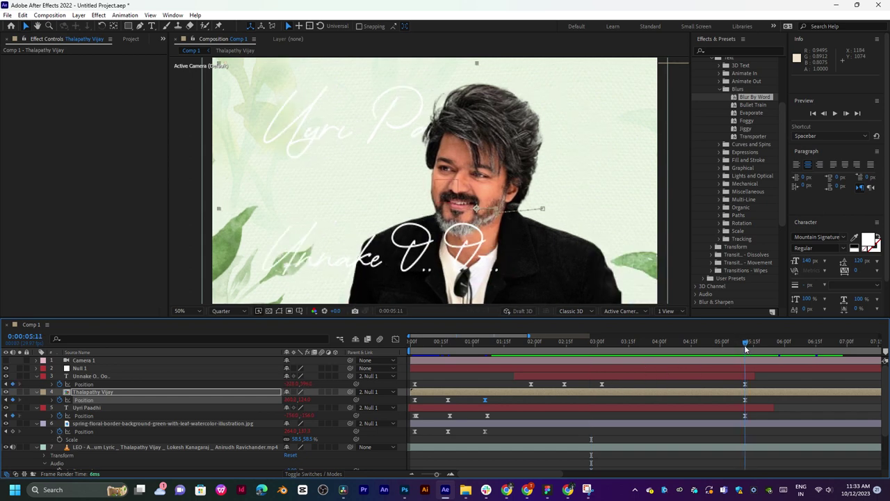
pyautogui.moveTo(273, 400); pyautogui.dragTo(248, 401)
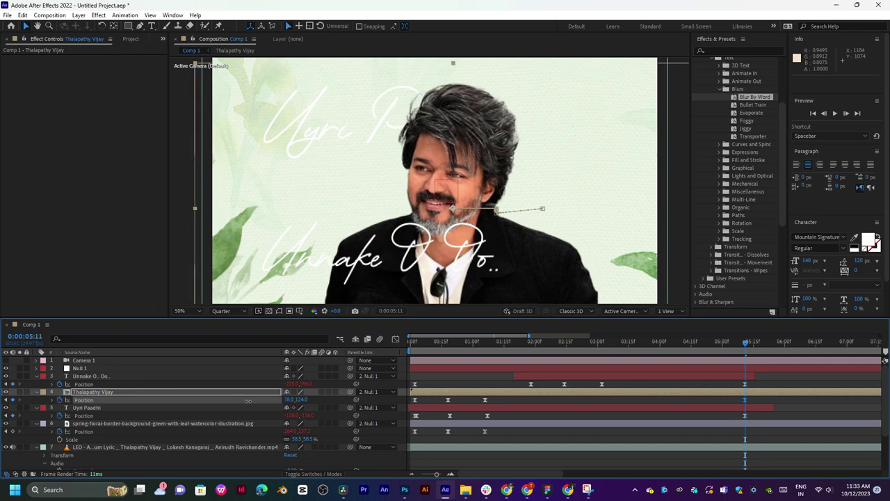
pyautogui.click(599, 341)
pyautogui.press('space')
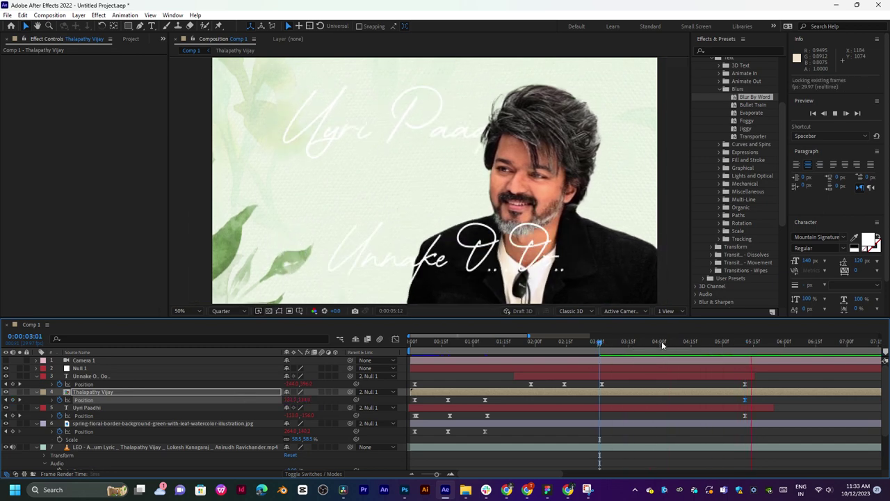
pyautogui.moveTo(661, 341); pyautogui.dragTo(489, 366)
pyautogui.press('space')
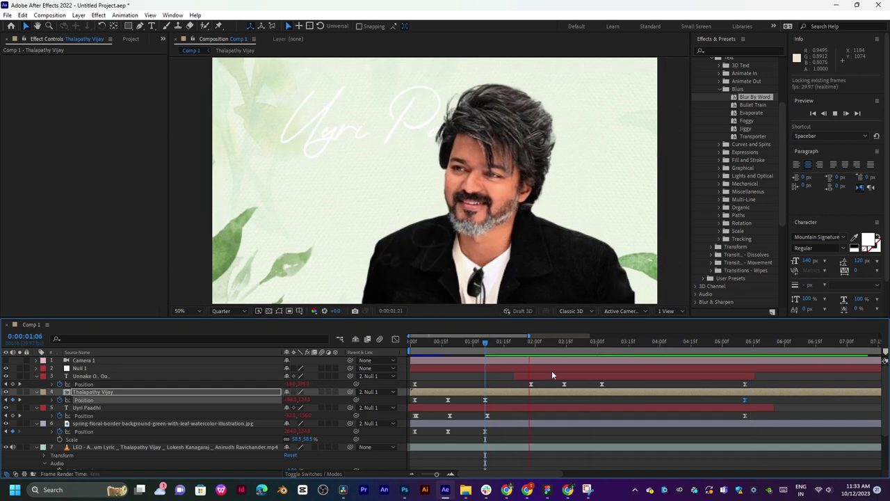
pyautogui.click(456, 341)
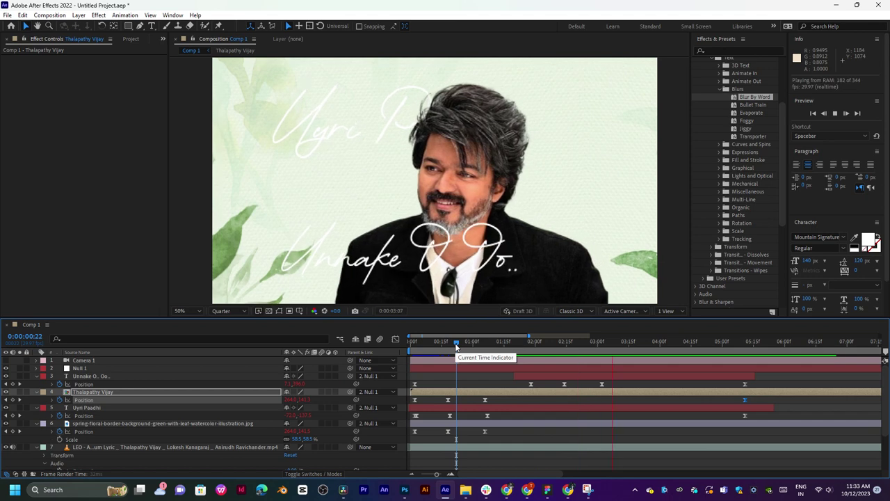
pyautogui.moveTo(457, 346); pyautogui.dragTo(490, 346)
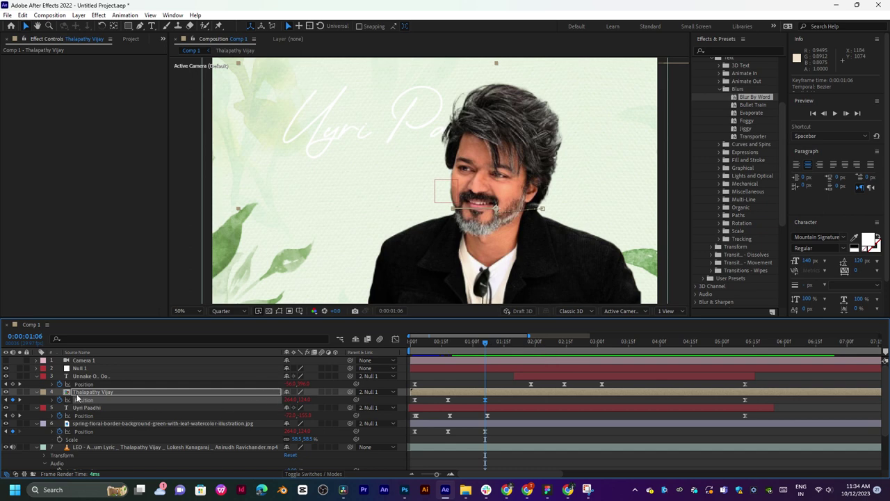
# Reveal the portrait's Position loop expression and play back the drift from about 0:00:01:06 to past its last keyframe.
pyautogui.click(52, 400)
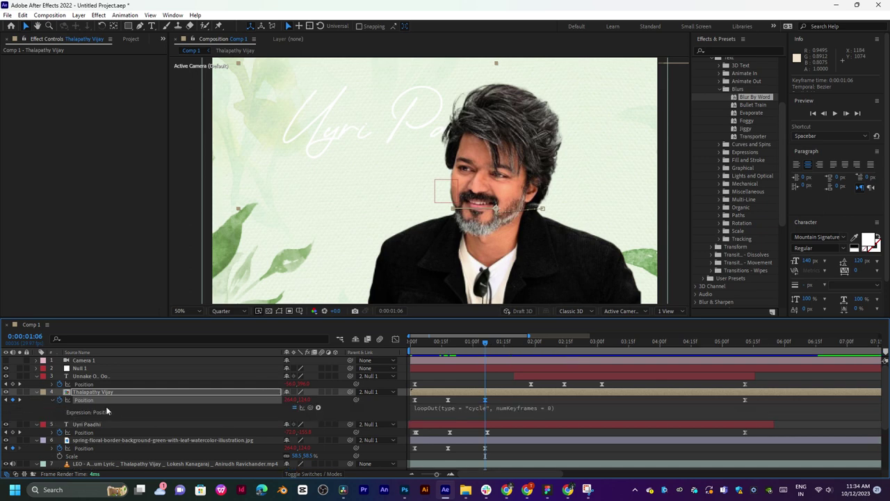
pyautogui.press('space')
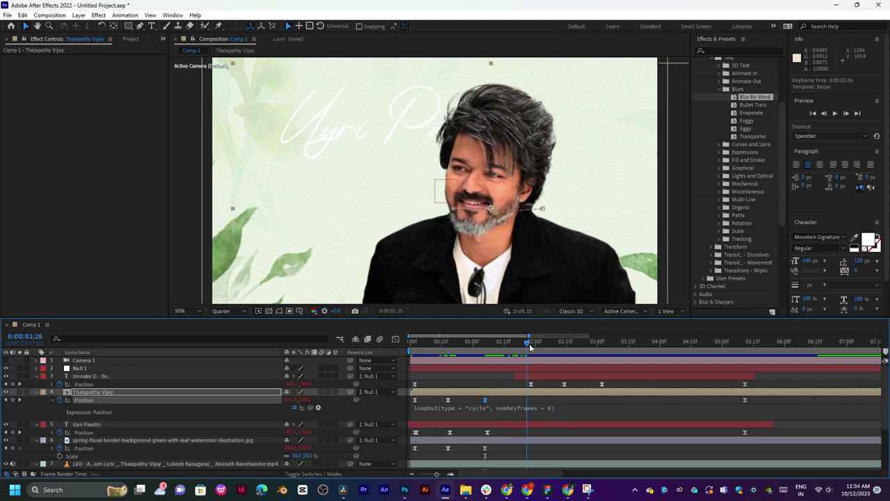
pyautogui.click(477, 352)
pyautogui.moveTo(478, 350)
pyautogui.mouseDown()
pyautogui.moveTo(443, 353)
pyautogui.moveTo(481, 351)
pyautogui.mouseUp()
pyautogui.press('space')
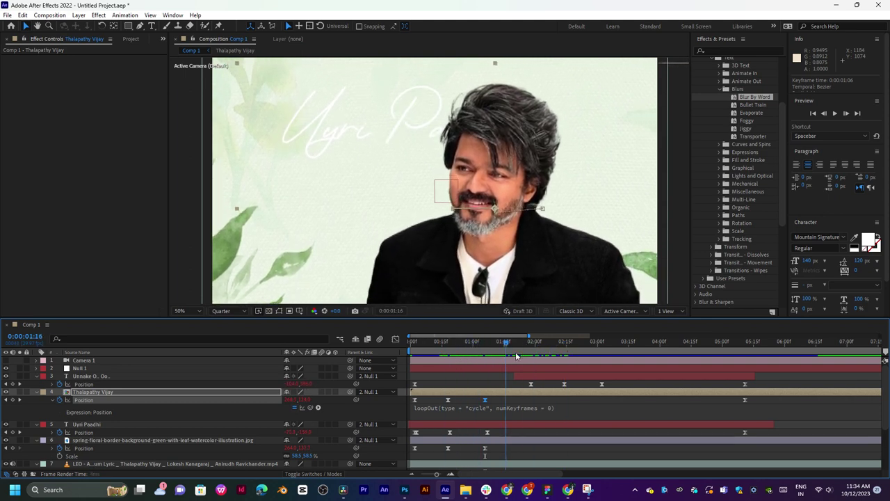
pyautogui.click(637, 354)
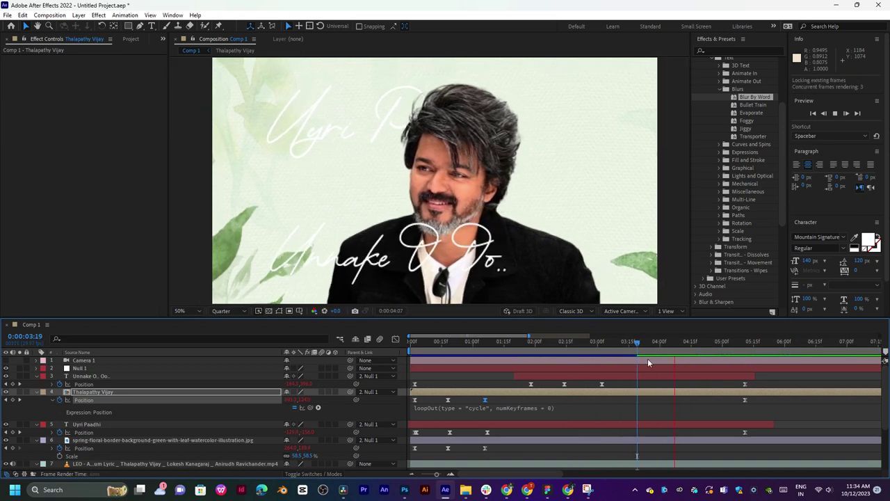
pyautogui.press('space')
# Replay the animation from the start with the full frame and the entire 30-second timeline in view.
pyautogui.scroll(-1, 532, 227)
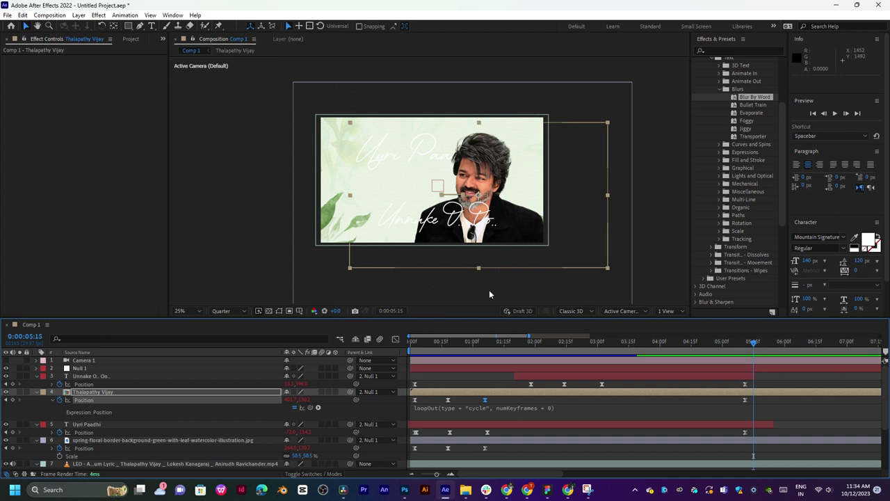
pyautogui.moveTo(482, 342); pyautogui.dragTo(409, 346)
pyautogui.press('-')
pyautogui.press('-')
pyautogui.press('-')
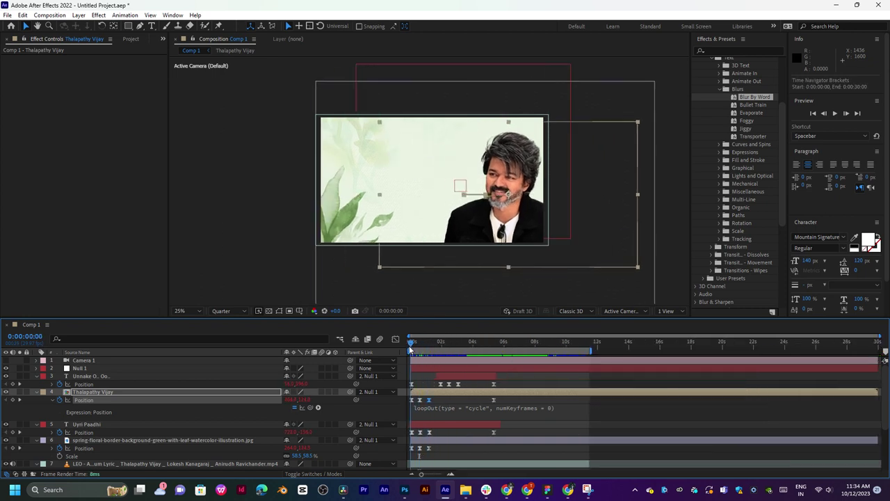
pyautogui.press('space')
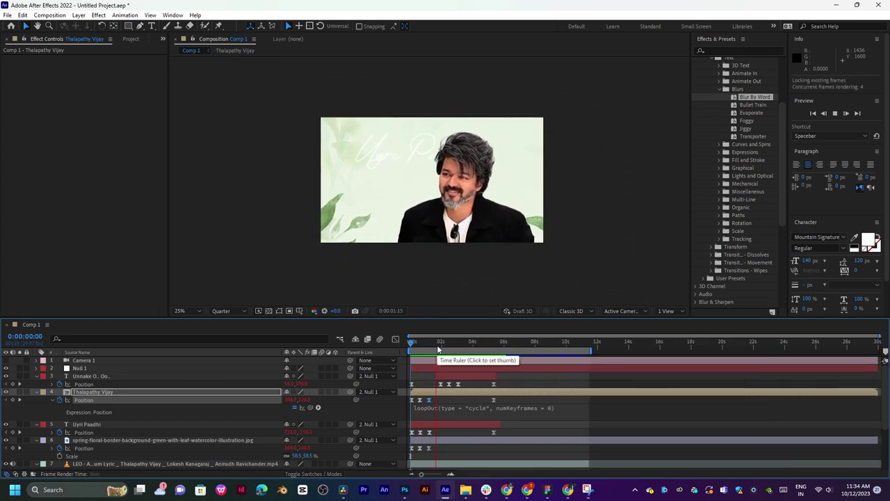
pyautogui.click(445, 340)
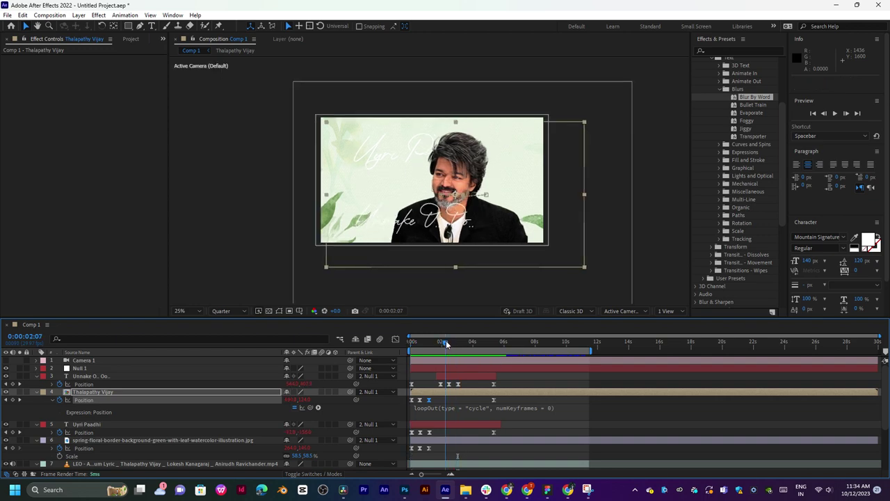
# Save the project in the 12.10.23 folder as Adobe After Effects 8.0 Keyframe Data.
pyautogui.hotkey('ctrl', 's')
pyautogui.click(396, 251)
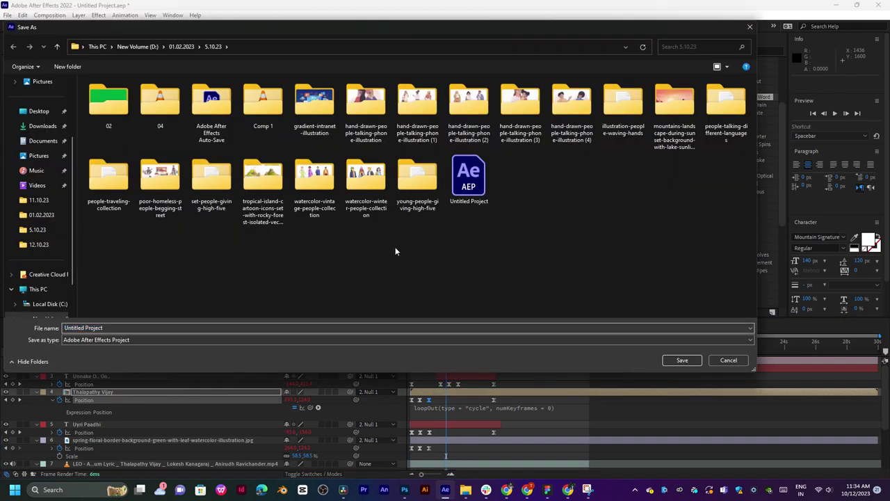
pyautogui.press('BackSpace')
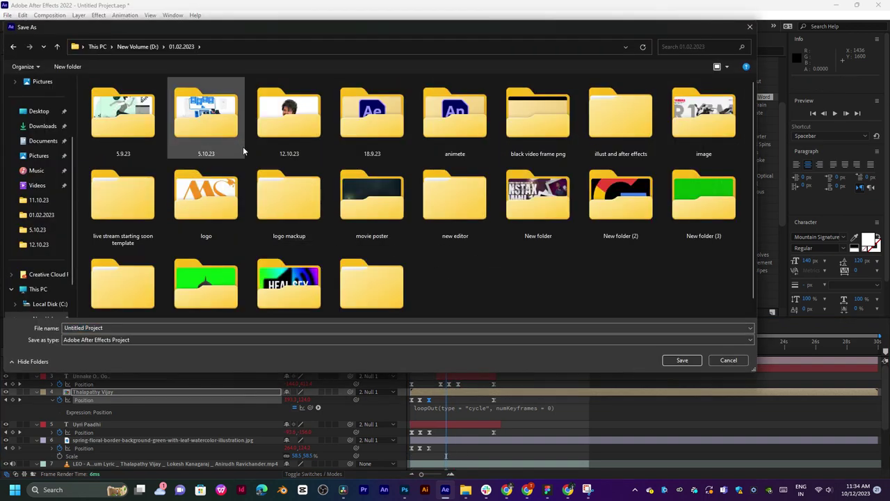
pyautogui.doubleClick(290, 122)
pyautogui.click(154, 327)
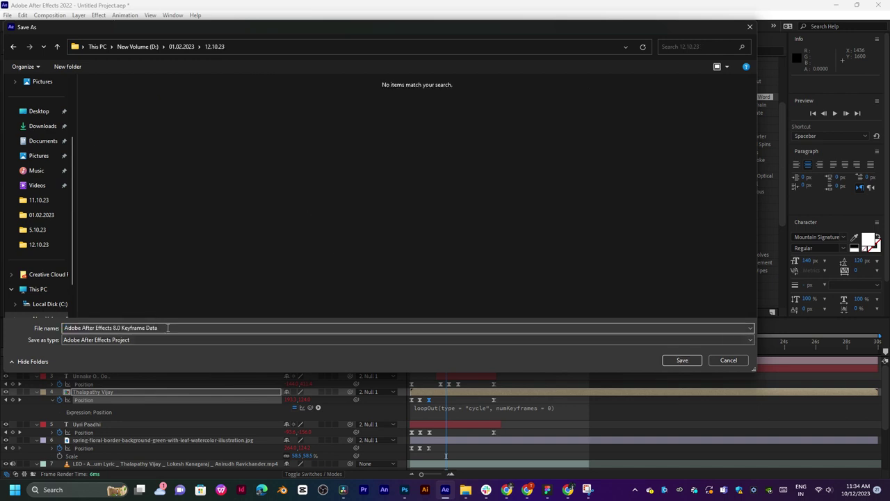
pyautogui.click(681, 360)
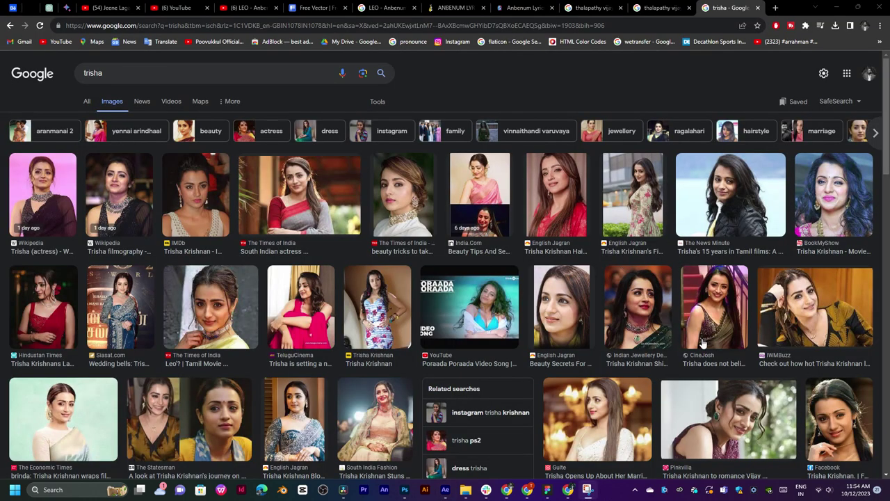
# Compare the Trisha image results in the browser with her portrait in the reference LEO - Anbenum lyric video.
pyautogui.scroll(-3, 702, 343)
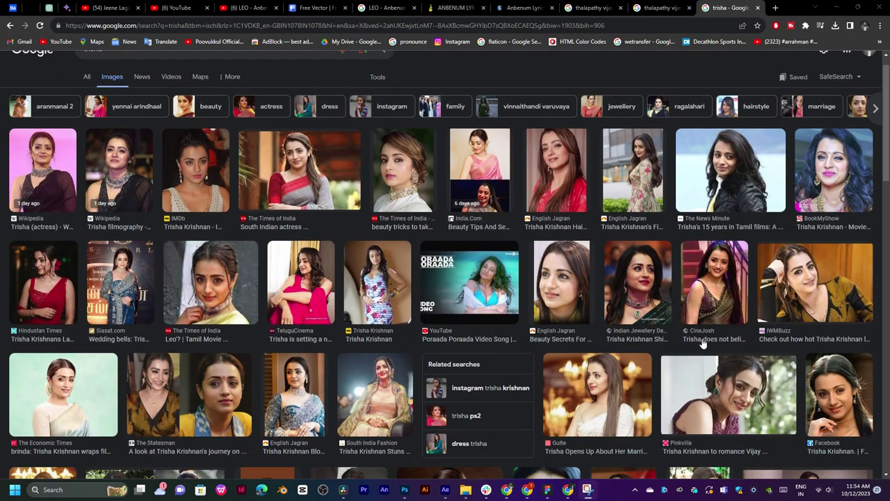
pyautogui.scroll(3, 702, 343)
pyautogui.click(246, 7)
pyautogui.click(393, 220)
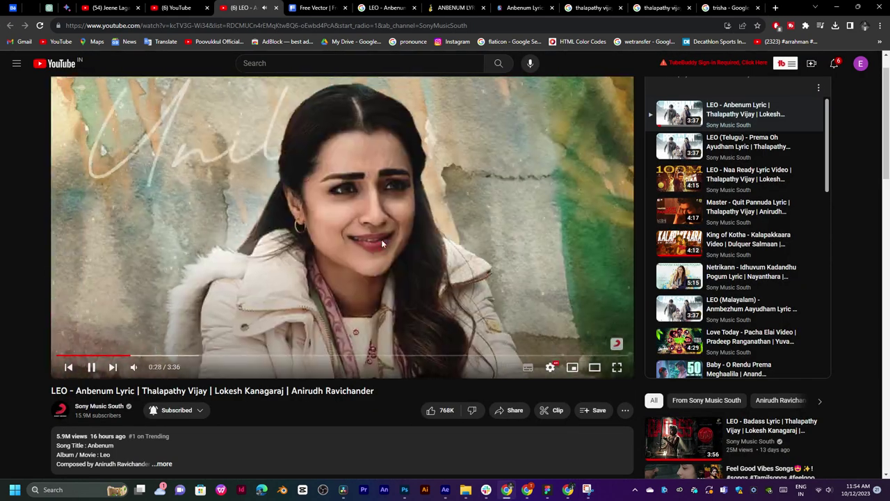
pyautogui.click(382, 240)
pyautogui.click(716, 8)
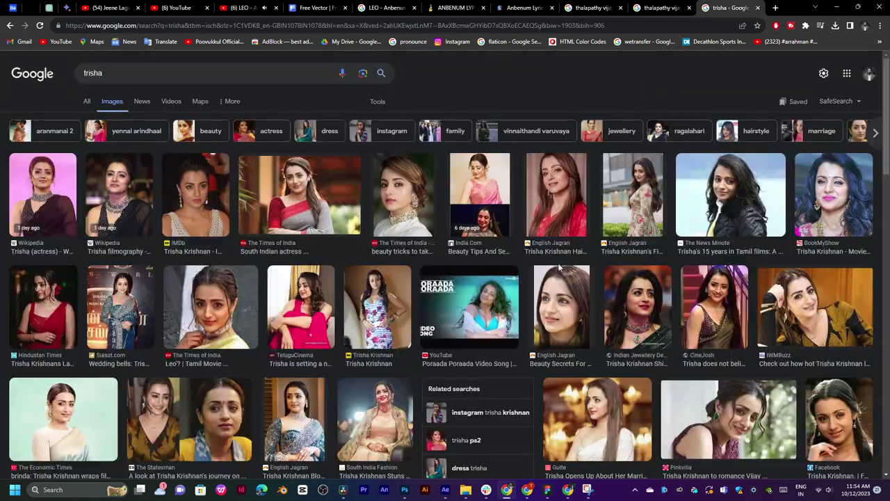
# Save the Times of India photo of Trisha in the red and grey sari to the 12.10.23 folder as 103691916.
pyautogui.scroll(-1, 317, 310)
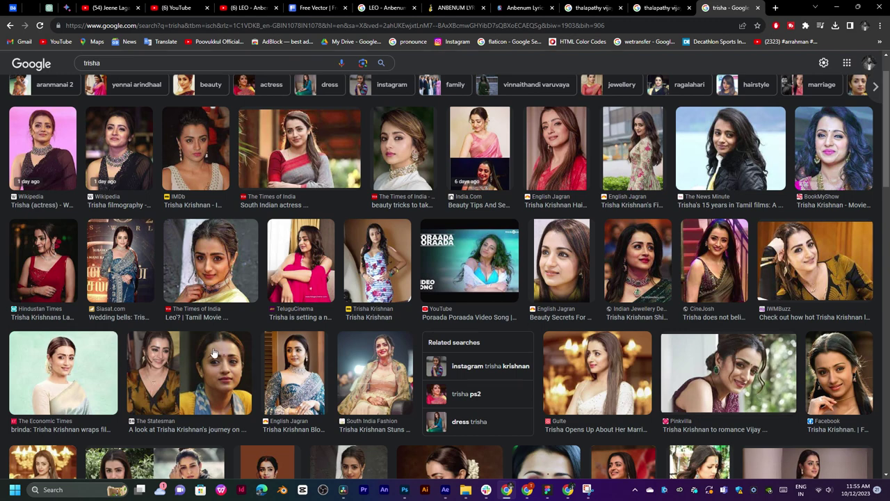
pyautogui.scroll(1, 125, 160)
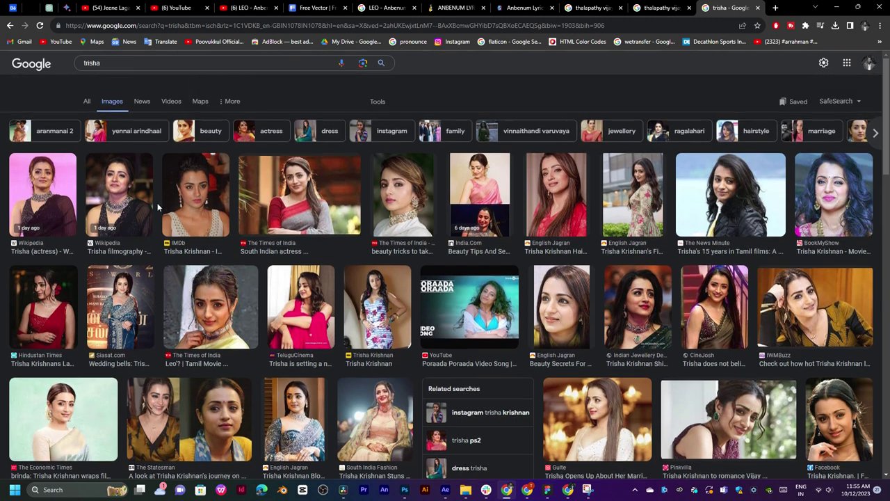
pyautogui.click(308, 189)
pyautogui.rightClick(680, 170)
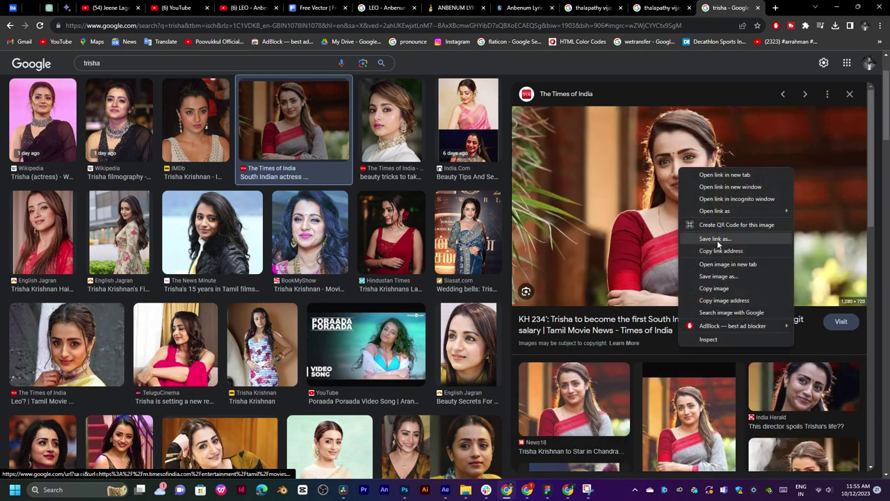
pyautogui.click(724, 276)
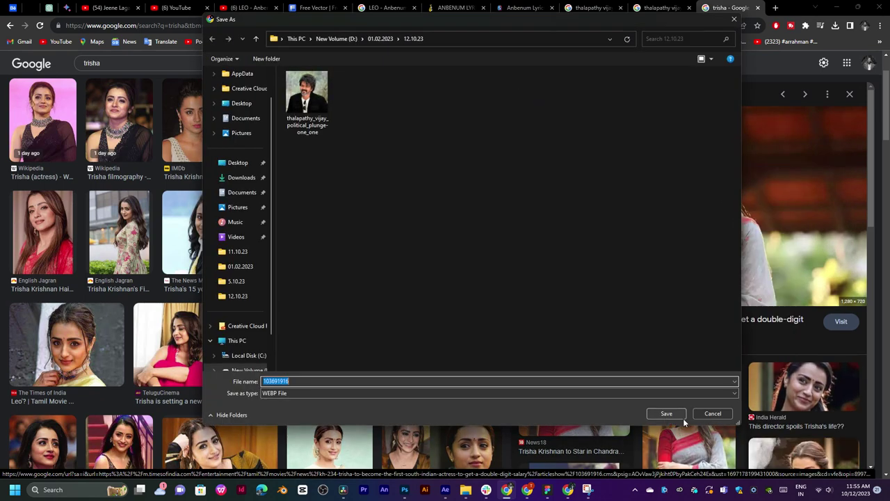
pyautogui.click(666, 415)
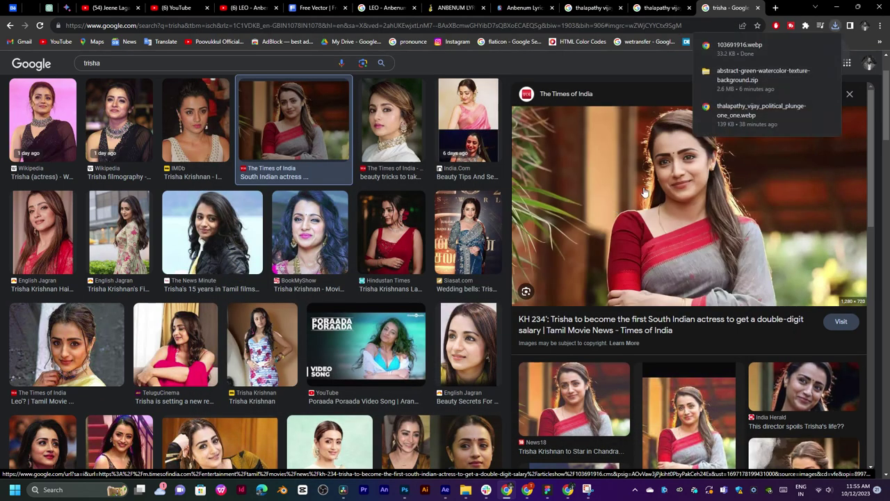
# Show the downloaded 103691916 image in its folder and open it as its own document in Photoshop.
pyautogui.click(820, 39)
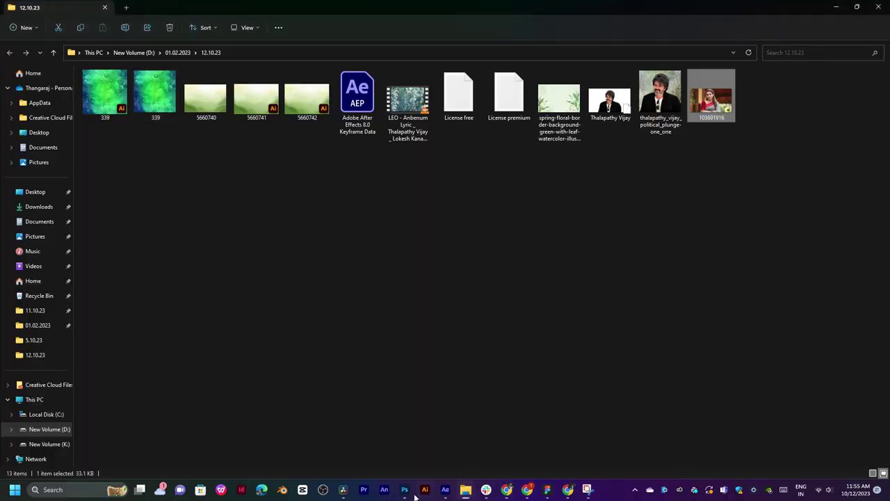
pyautogui.click(406, 491)
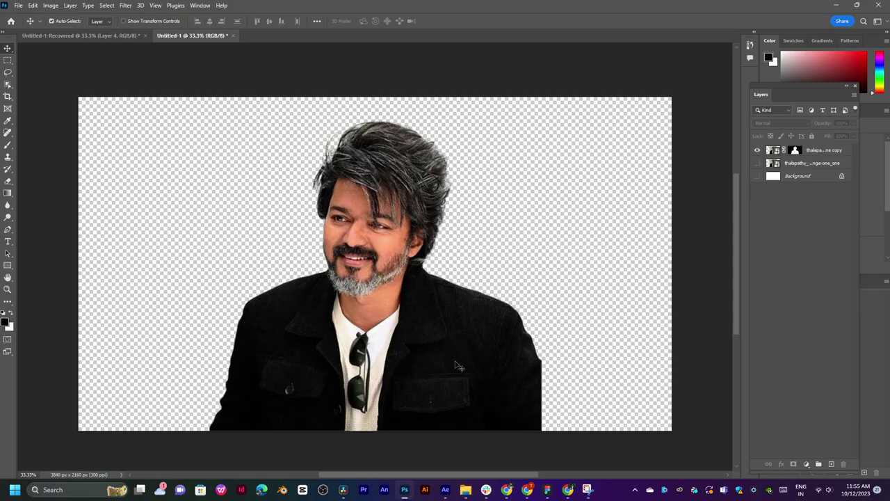
pyautogui.click(465, 489)
pyautogui.click(614, 445)
pyautogui.moveTo(701, 116); pyautogui.dragTo(360, 42)
pyautogui.hotkey('alt', 'Tab')
pyautogui.hotkey('alt', 'Tab')
pyautogui.hotkey('alt', 'Tab')
pyautogui.hotkey('alt', 'Tab')
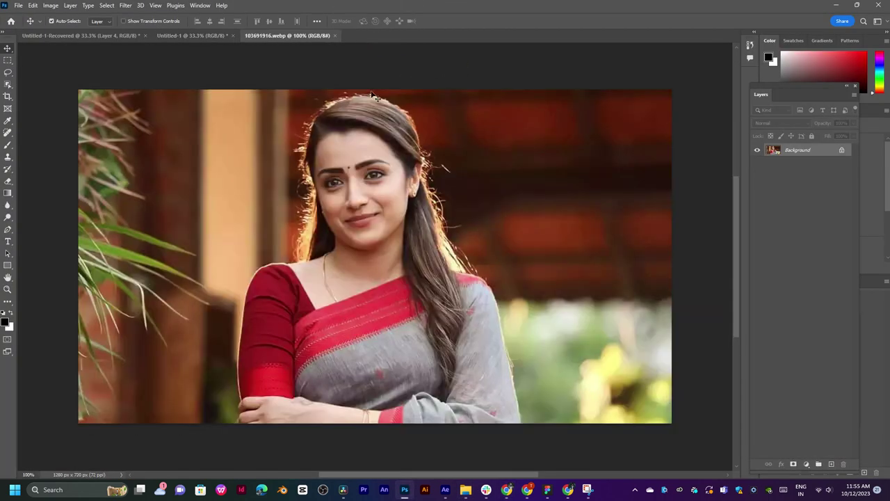
# Duplicate the photo's Background layer and select the woman with the Object Selection tool.
pyautogui.hotkey('ctrl', 'j')
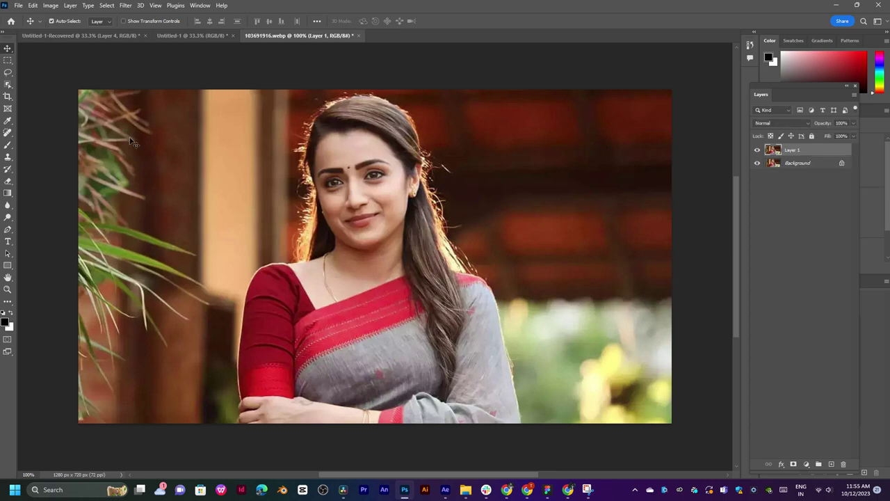
pyautogui.click(11, 86)
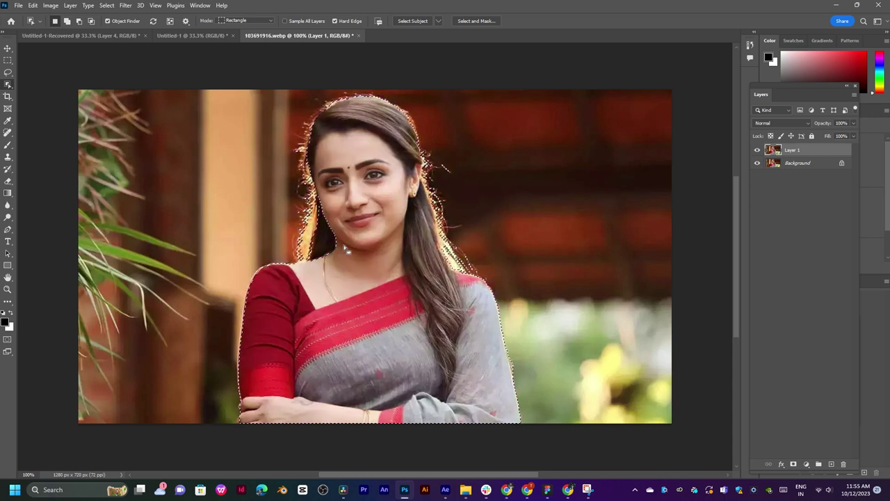
# Add the missed dark hair beside her cheek and neck to the selection with the Lasso tool.
pyautogui.scroll(5, 330, 217)
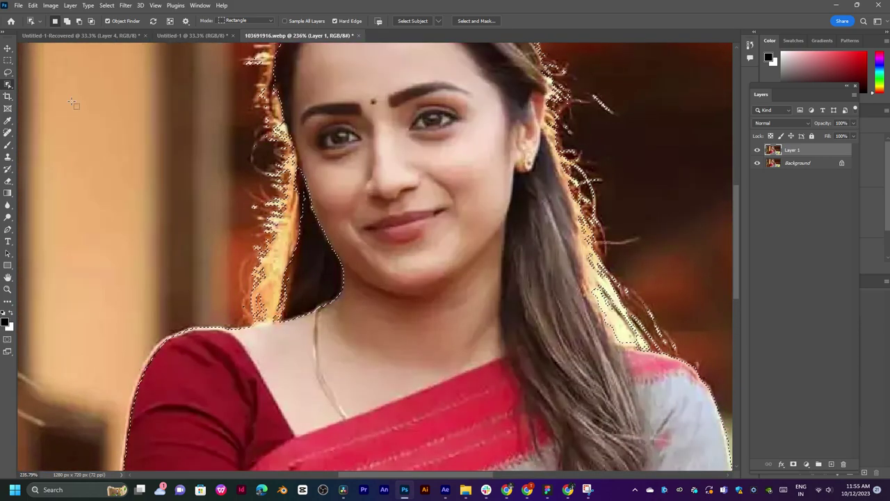
pyautogui.click(7, 73)
pyautogui.rightClick(8, 73)
pyautogui.click(40, 74)
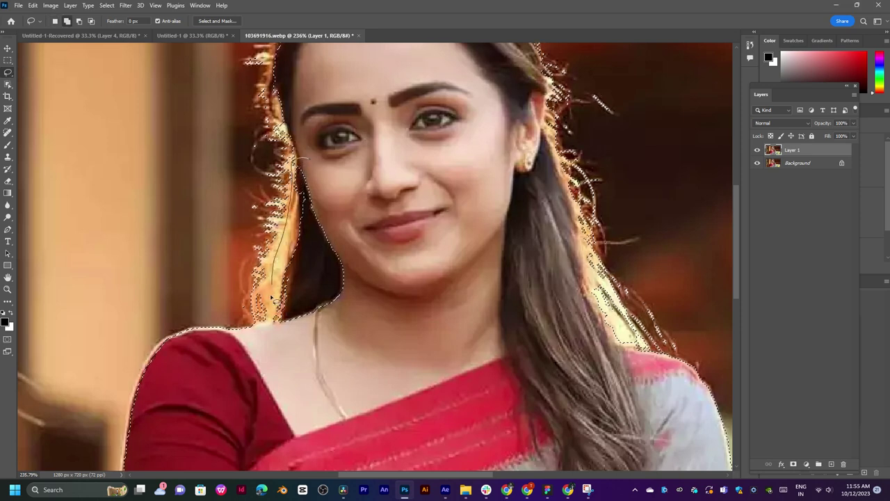
pyautogui.moveTo(431, 264); pyautogui.dragTo(390, 170)
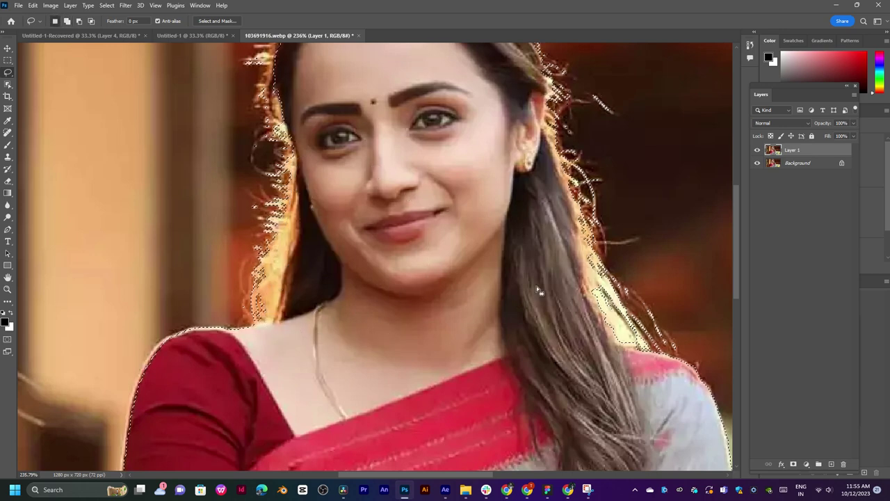
# Feather the selection around the woman with a radius of 1.5 pixels.
pyautogui.scroll(3, 596, 321)
pyautogui.scroll(6, 596, 321)
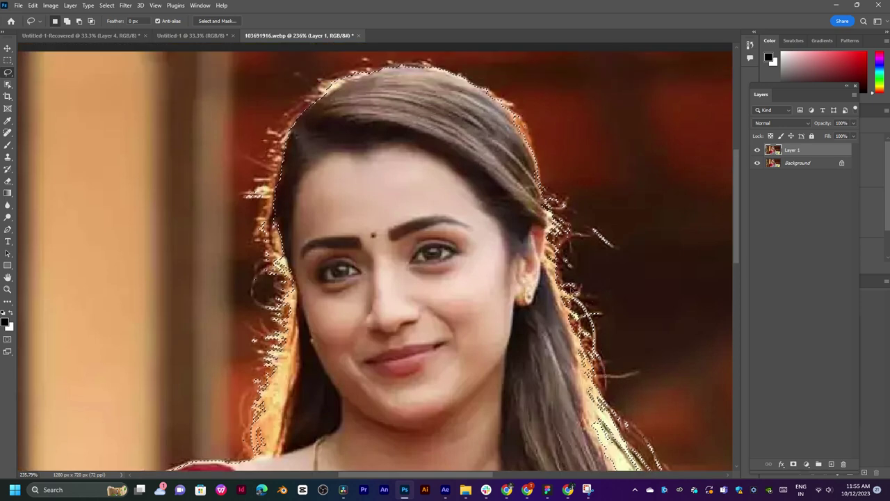
pyautogui.rightClick(439, 181)
pyautogui.click(461, 201)
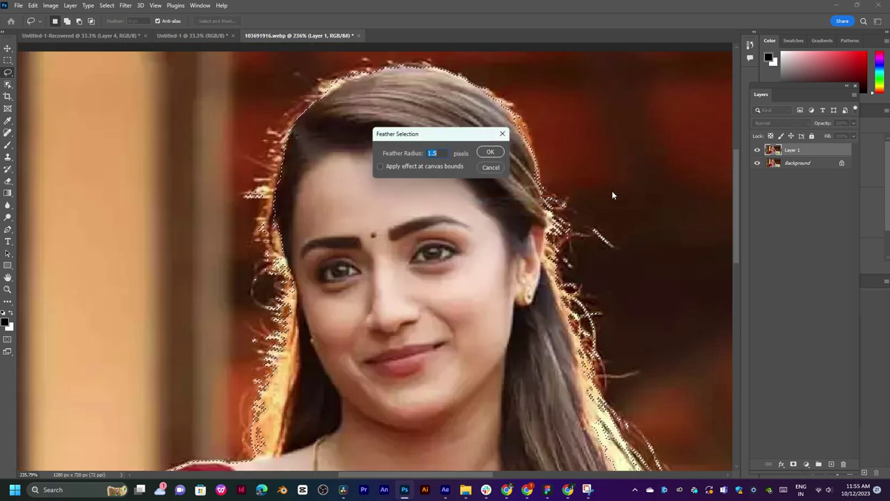
pyautogui.click(490, 152)
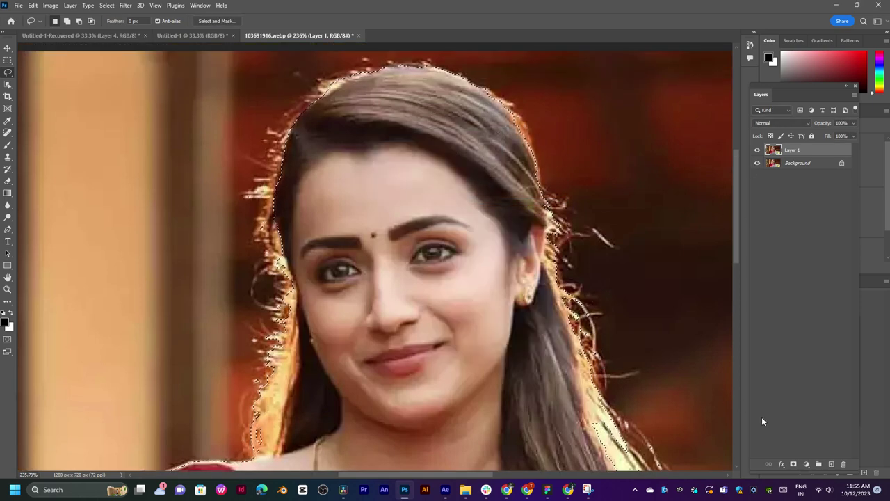
# Add a layer mask to Layer 1 from the selection and hide the Background layer.
pyautogui.click(793, 464)
pyautogui.click(757, 163)
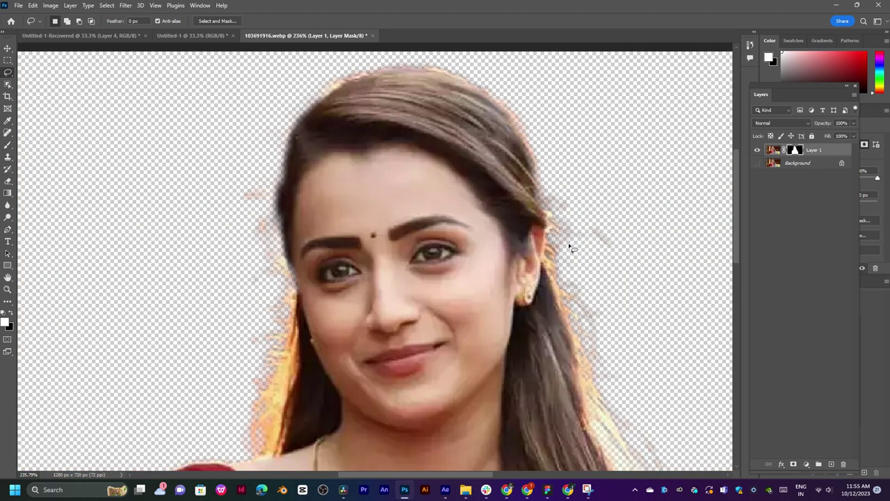
pyautogui.scroll(-6, 538, 223)
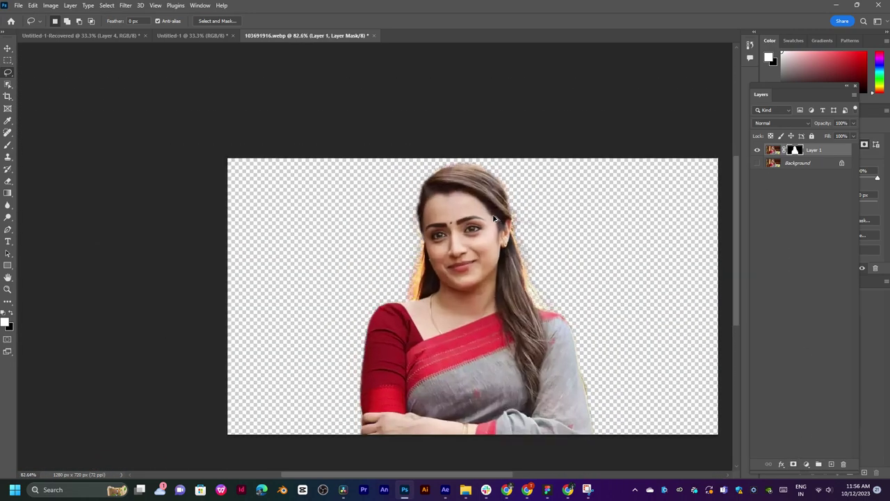
pyautogui.scroll(2, 494, 219)
pyautogui.moveTo(518, 277); pyautogui.dragTo(455, 232)
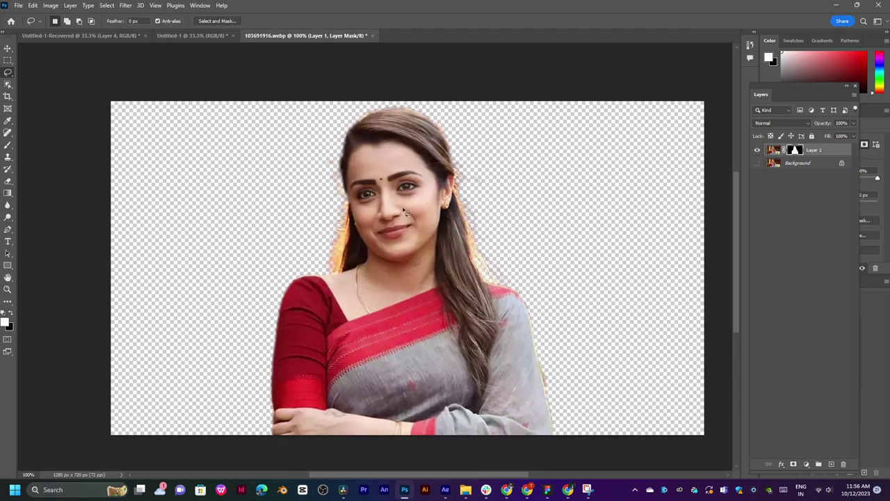
# Start saving a copy in the 12.10.23 folder and name it trisha, copying the word from the browser's image search.
pyautogui.hotkey('ctrl', 'alt', 's')
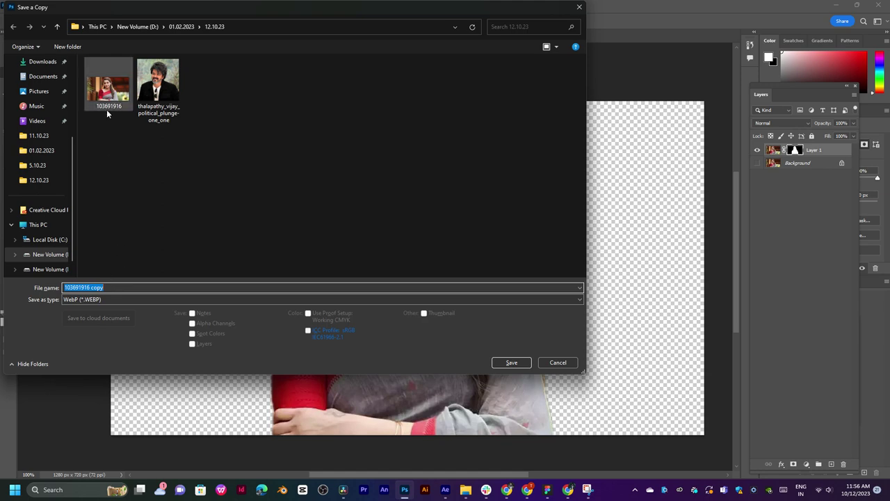
pyautogui.write('Adobe After Effects 8.0 Keyframe Data')
pyautogui.moveTo(145, 288); pyautogui.dragTo(103, 287)
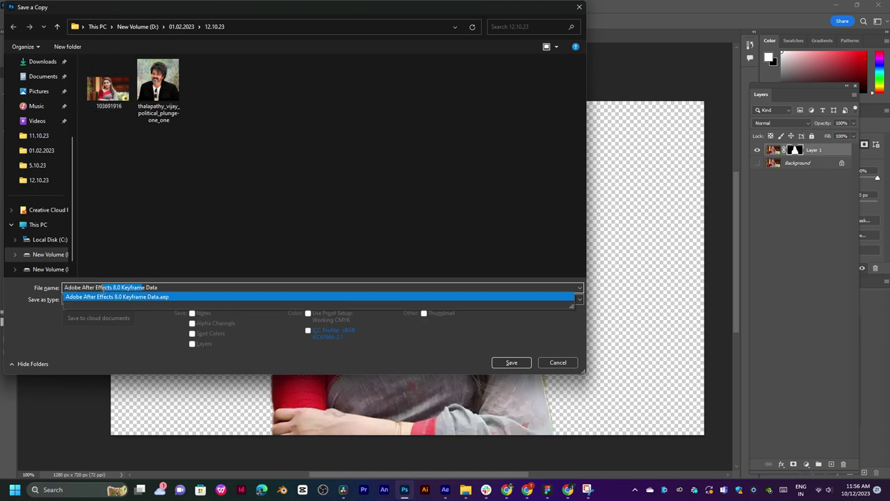
pyautogui.click(571, 492)
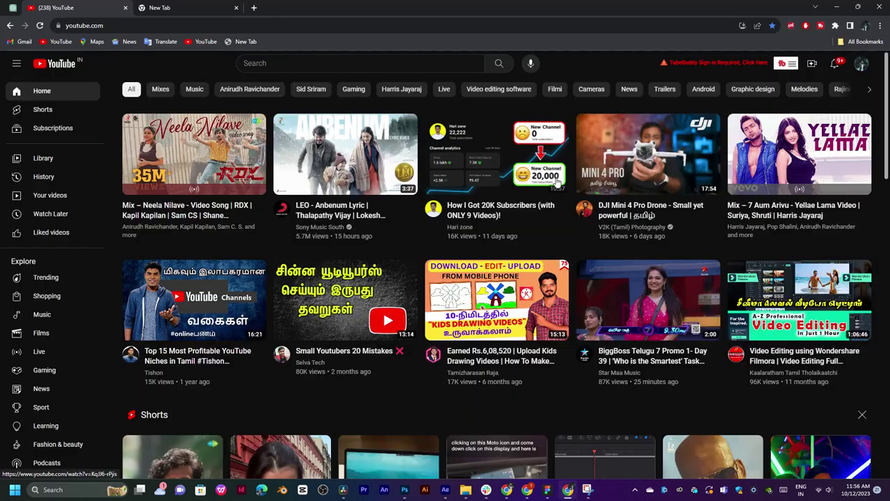
pyautogui.hotkey('alt', 'Tab')
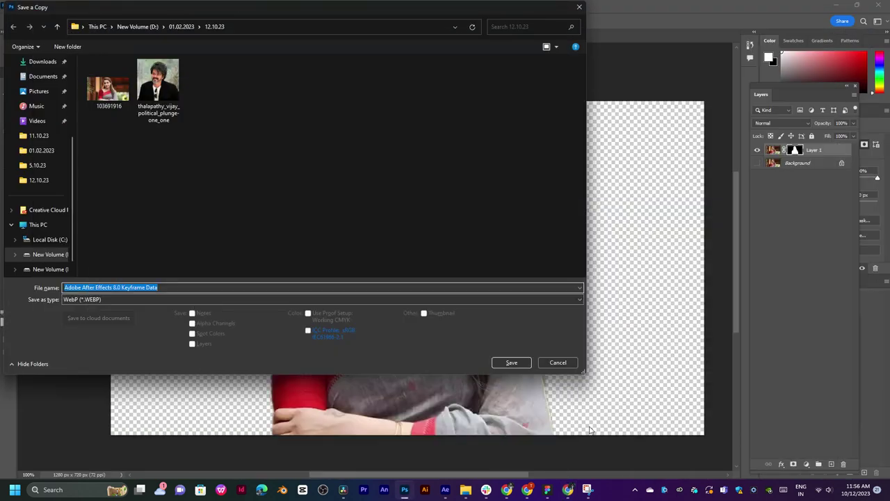
pyautogui.click(492, 491)
pyautogui.click(507, 490)
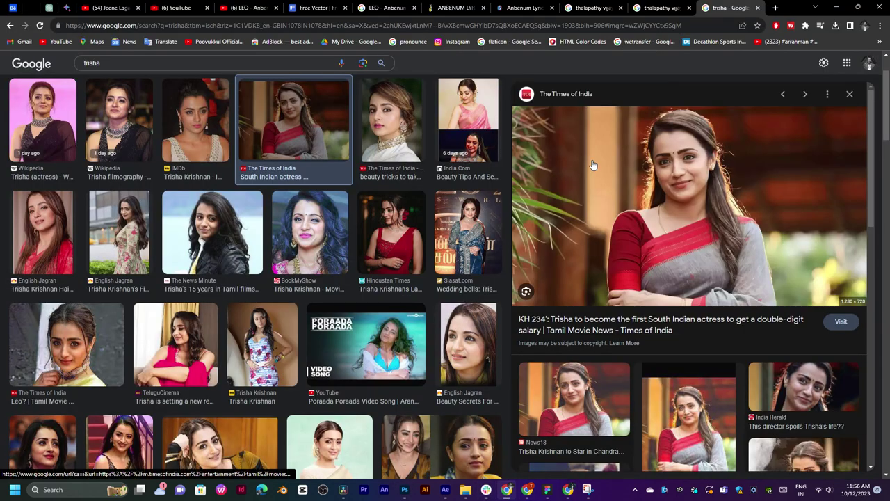
pyautogui.click(69, 66)
pyautogui.hotkey('ctrl', 'c')
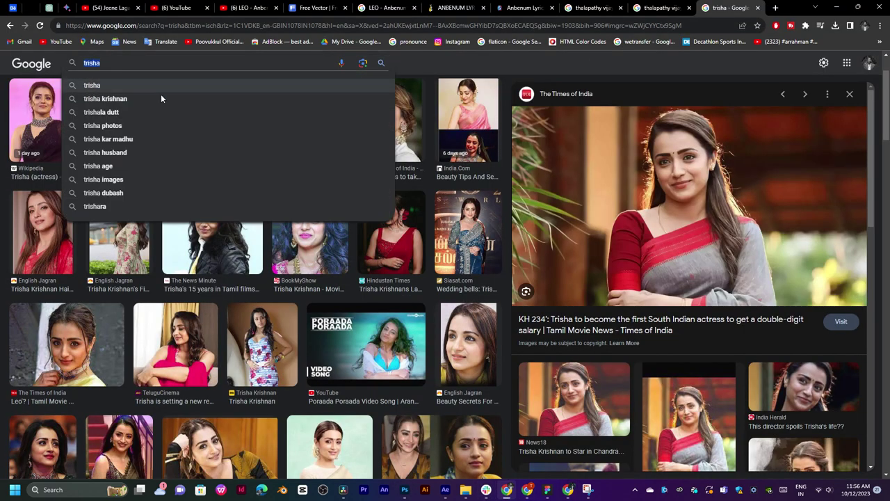
pyautogui.click(407, 491)
pyautogui.hotkey('ctrl', 'v')
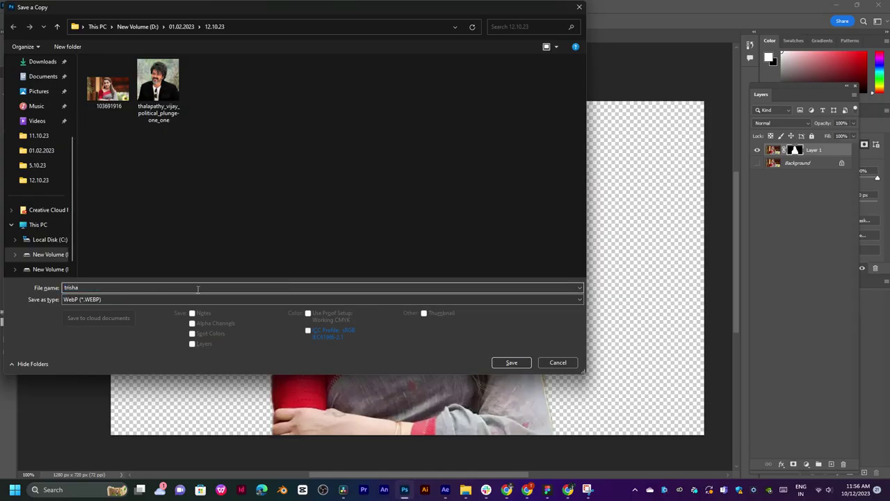
# Save the trisha copy in Photoshop (PSD) format with Maximize Compatibility enabled.
pyautogui.click(151, 299)
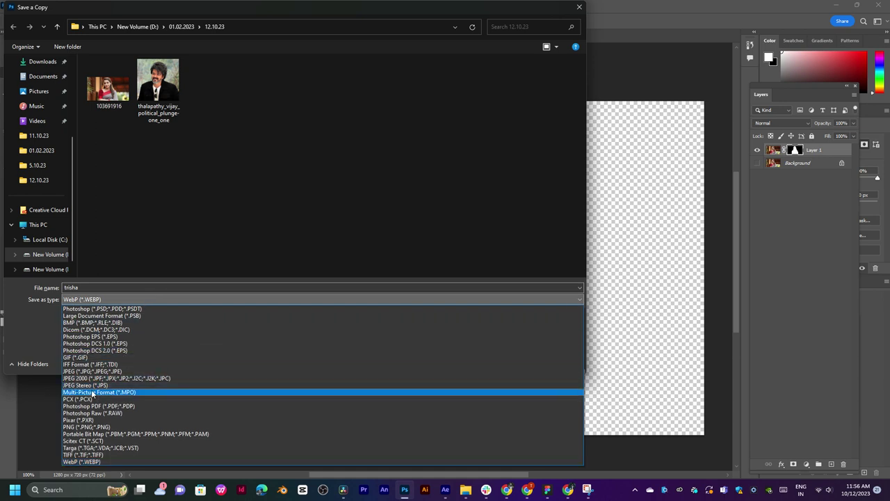
pyautogui.click(87, 316)
pyautogui.click(87, 299)
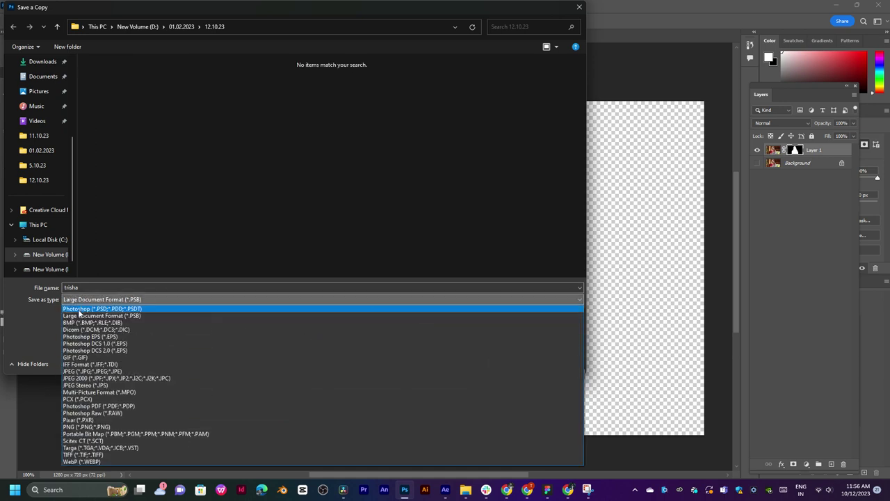
pyautogui.click(90, 308)
pyautogui.click(512, 362)
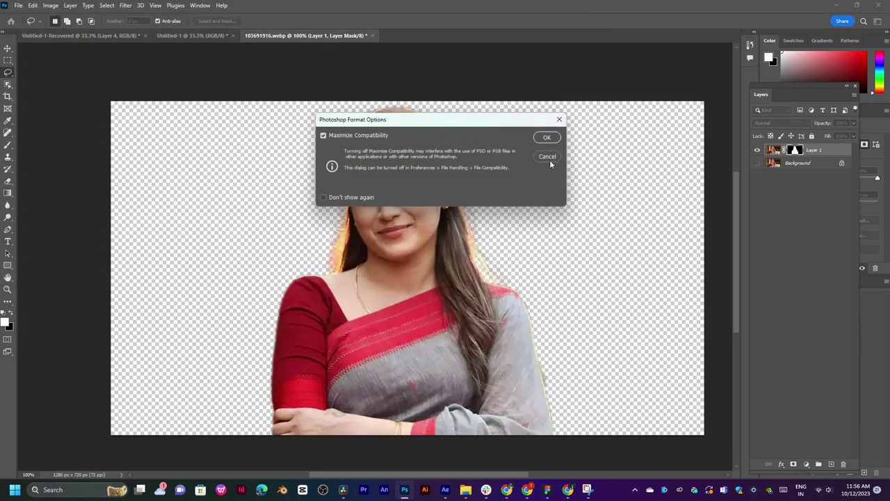
pyautogui.click(547, 139)
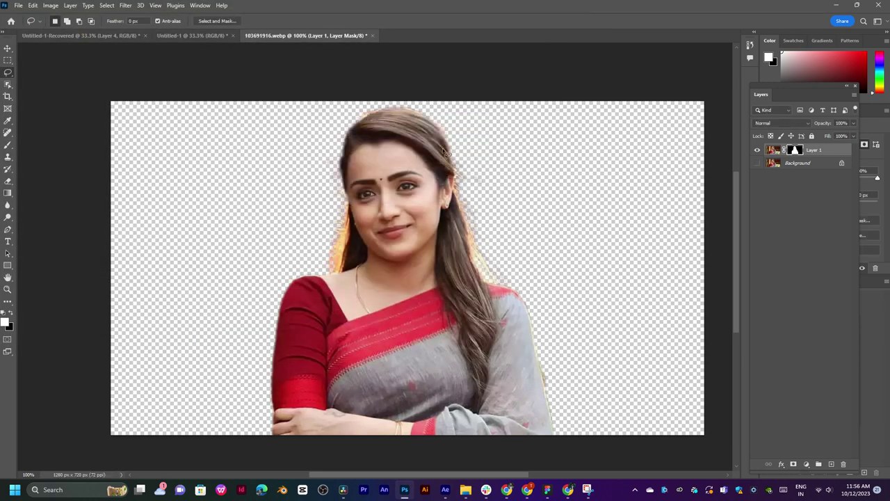
# Bring trisha.psd from the 12.10.23 folder into Comp 1 in After Effects as a composition with Editable Layer Styles.
pyautogui.press('v')
pyautogui.click(446, 490)
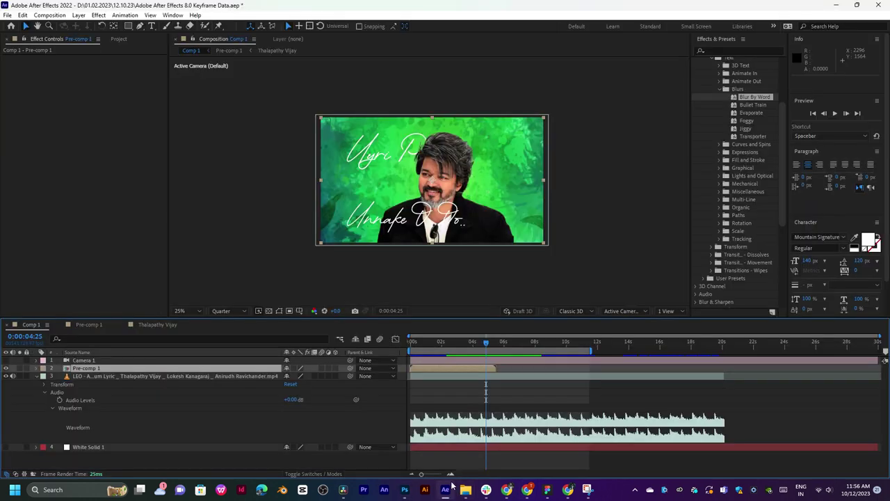
pyautogui.click(465, 489)
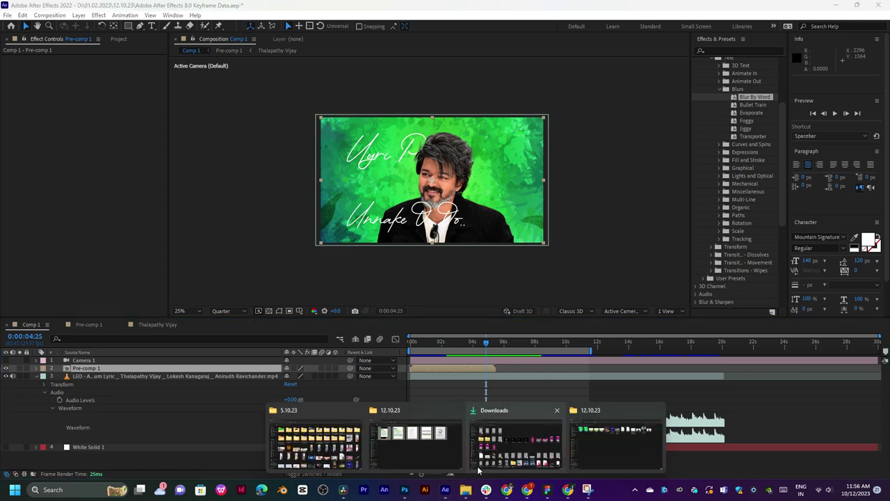
pyautogui.click(610, 441)
pyautogui.click(765, 101)
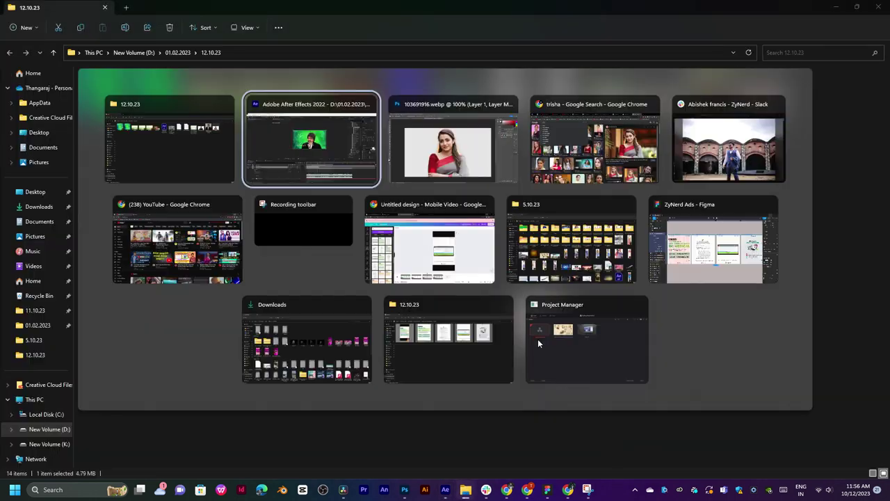
pyautogui.hotkey('alt', 'Tab')
pyautogui.moveTo(765, 100); pyautogui.dragTo(90, 375)
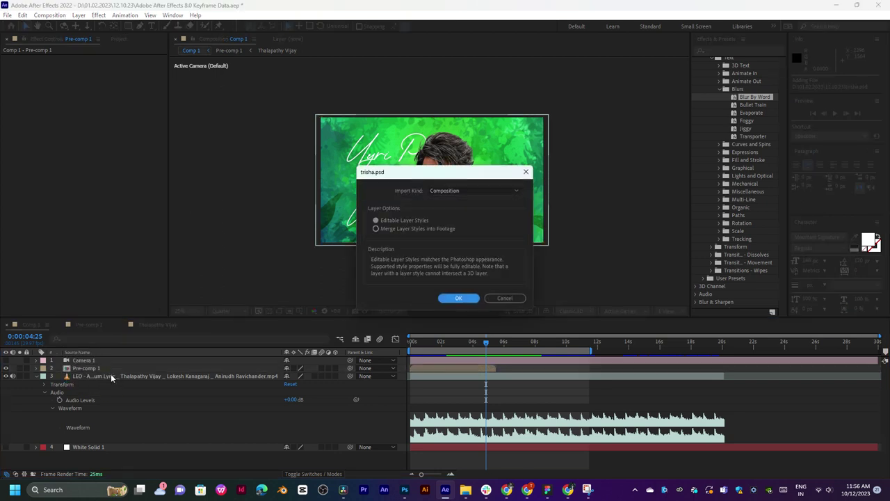
pyautogui.click(459, 299)
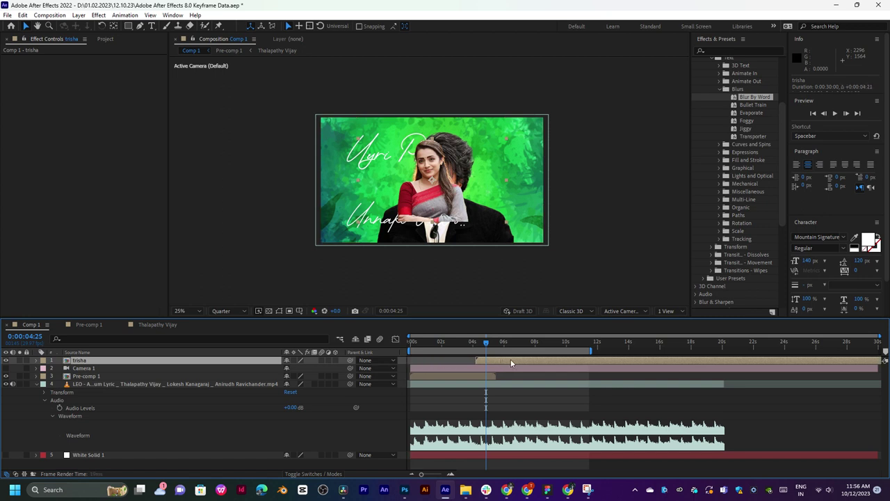
# Shift the trisha layer later to start where Pre-comp 1 ends, and play the transition.
pyautogui.moveTo(510, 361); pyautogui.dragTo(518, 362)
pyautogui.click(481, 345)
pyautogui.press('space')
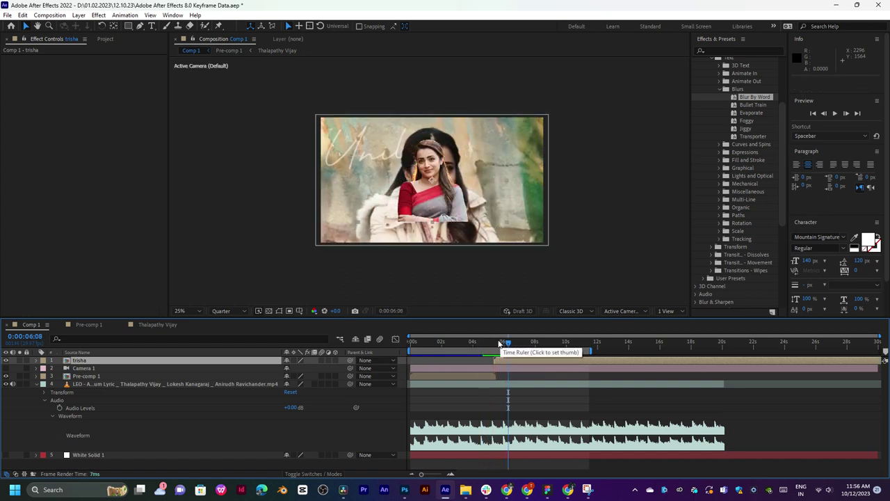
# Scale the trisha layer to 191%, position it at about 1372, 716 over the reference portrait, and play from 0:00:04:17.
pyautogui.click(521, 344)
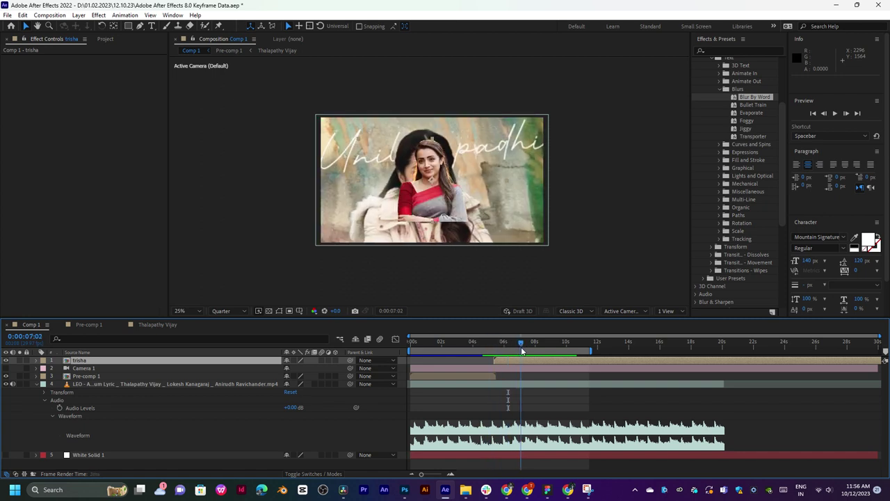
pyautogui.press('s')
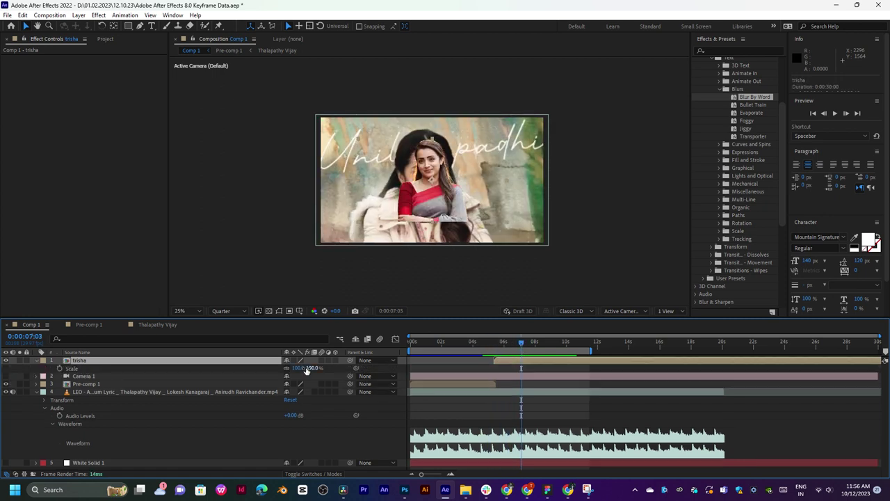
pyautogui.moveTo(306, 368); pyautogui.dragTo(525, 235)
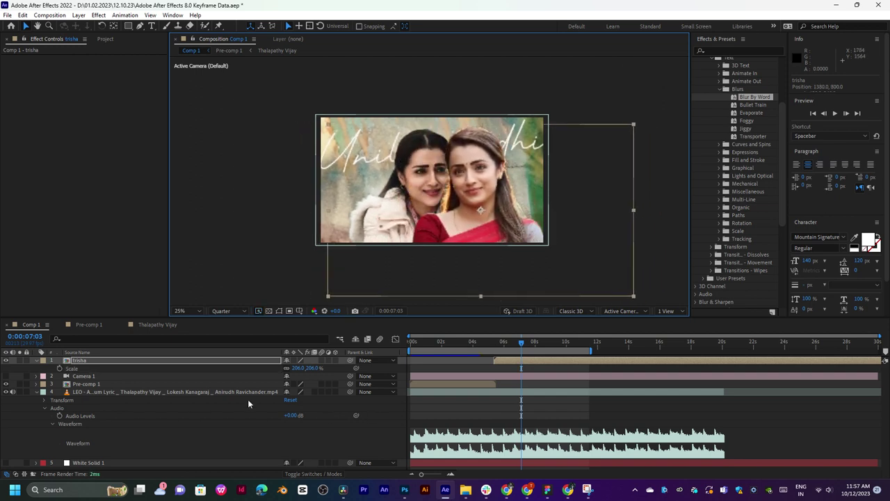
pyautogui.moveTo(296, 369); pyautogui.dragTo(275, 369)
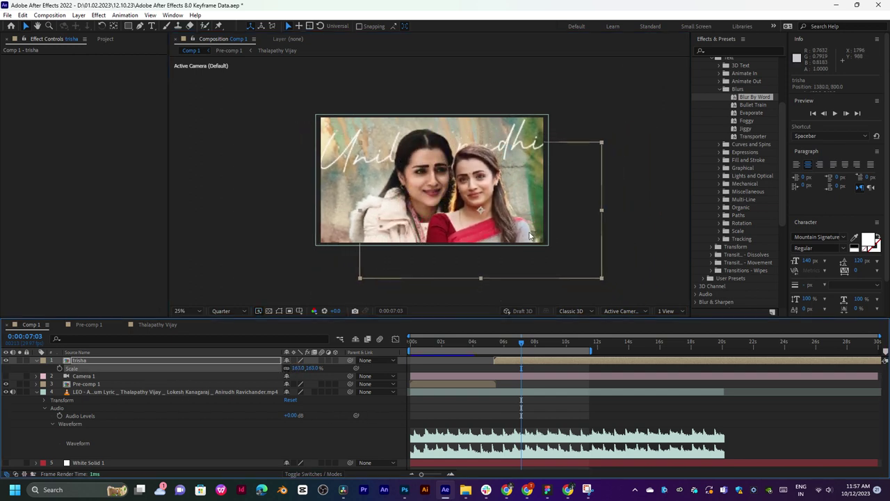
pyautogui.moveTo(516, 227); pyautogui.dragTo(501, 197)
pyautogui.scroll(2, 498, 190)
pyautogui.scroll(-2, 498, 190)
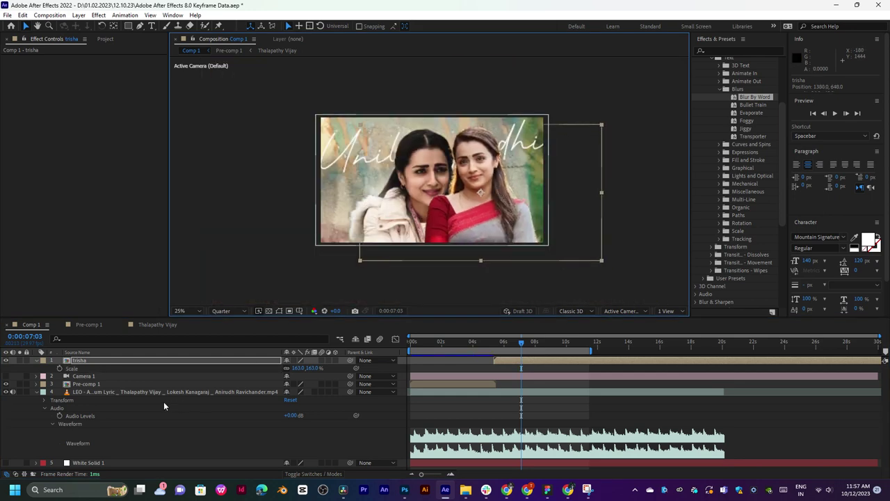
pyautogui.moveTo(296, 368); pyautogui.dragTo(315, 369)
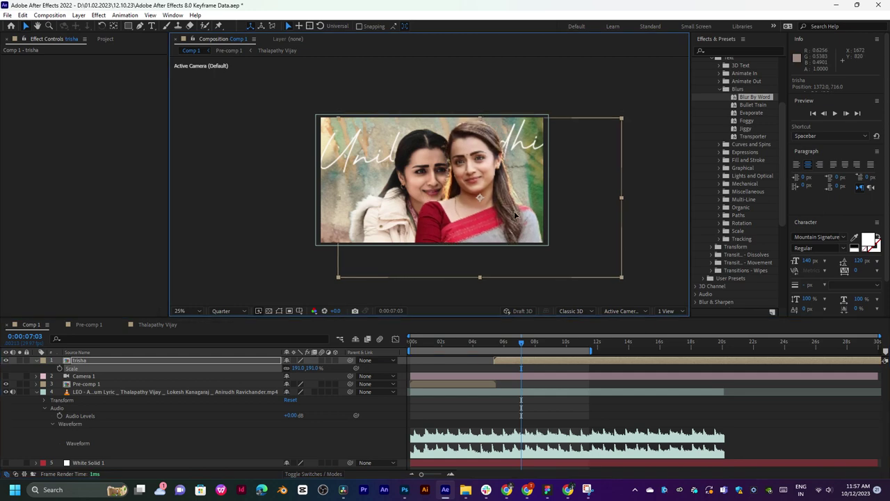
pyautogui.click(482, 345)
pyautogui.press('space')
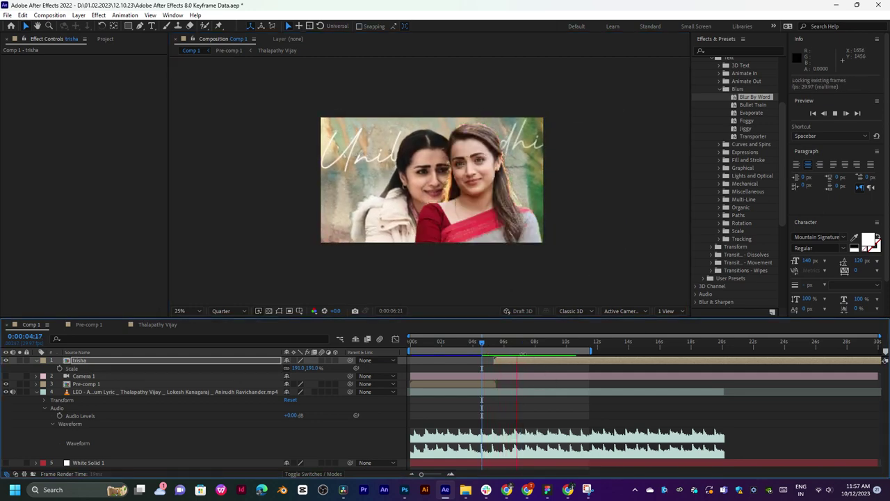
# Play Comp 1 to find the scene's end, then split the trisha layer at 0:00:11:14 and delete the remainder.
pyautogui.moveTo(516, 341)
pyautogui.mouseDown()
pyautogui.moveTo(573, 343)
pyautogui.moveTo(546, 348)
pyautogui.moveTo(557, 356)
pyautogui.moveTo(575, 348)
pyautogui.moveTo(523, 354)
pyautogui.mouseUp()
pyautogui.press('space')
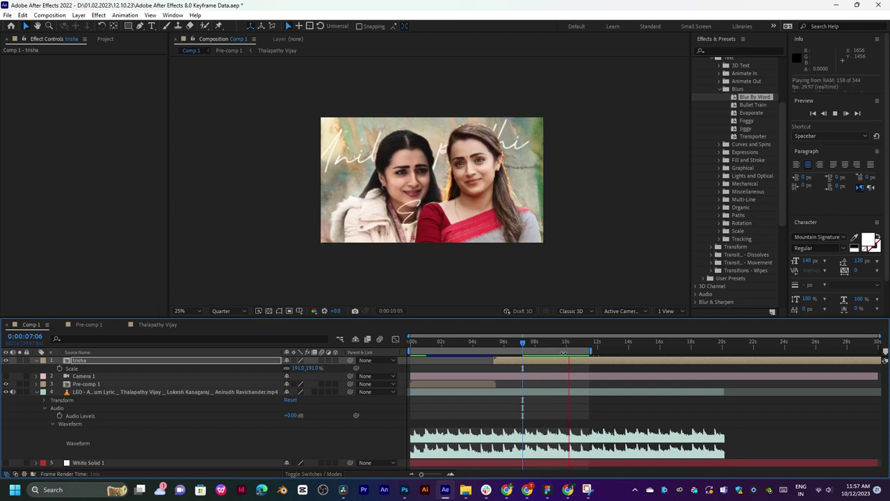
pyautogui.press('space')
pyautogui.moveTo(557, 346); pyautogui.dragTo(590, 349)
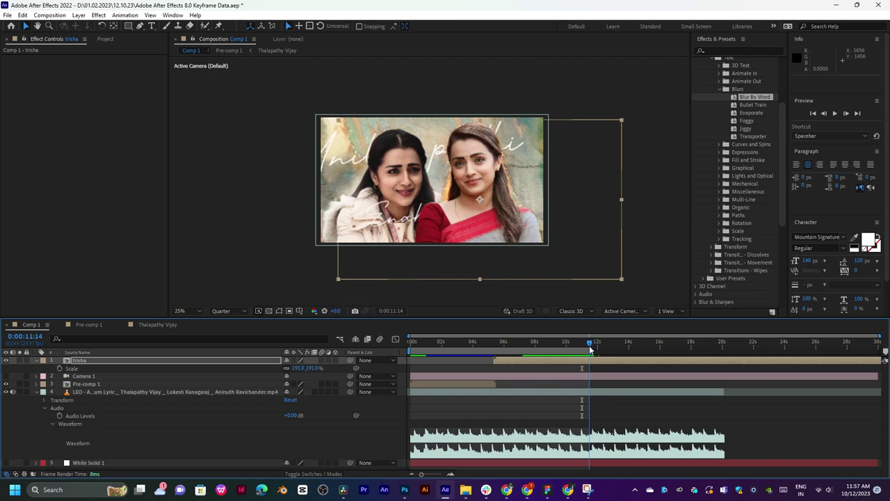
pyautogui.hotkey('ctrl', 'shift', 'd')
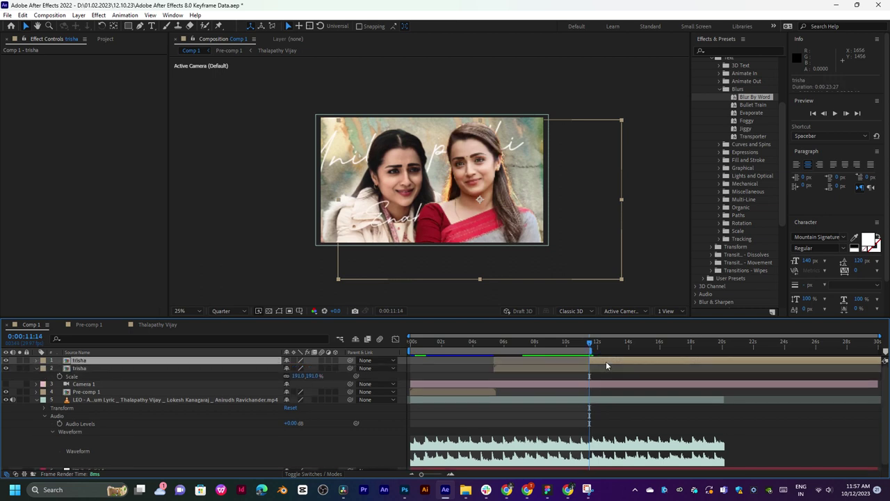
pyautogui.press('Delete')
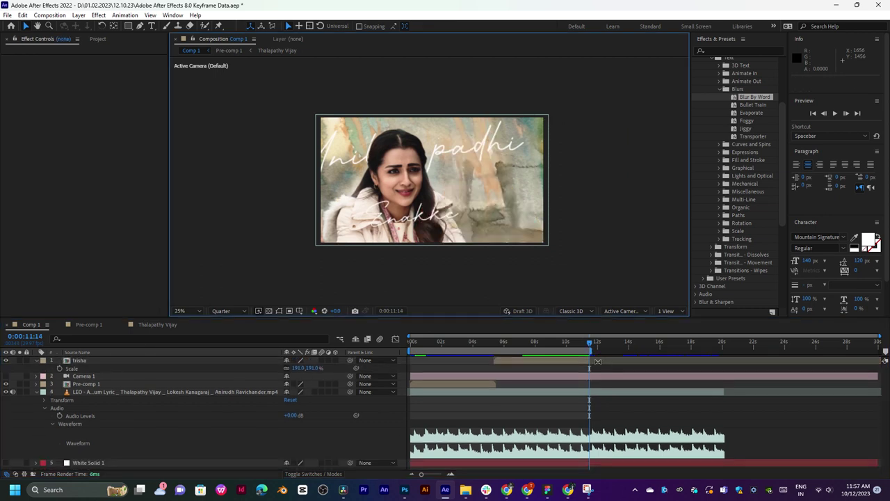
# Set the work area to start at 0:00:04:29, preview it, and select the trisha layer.
pyautogui.click(530, 346)
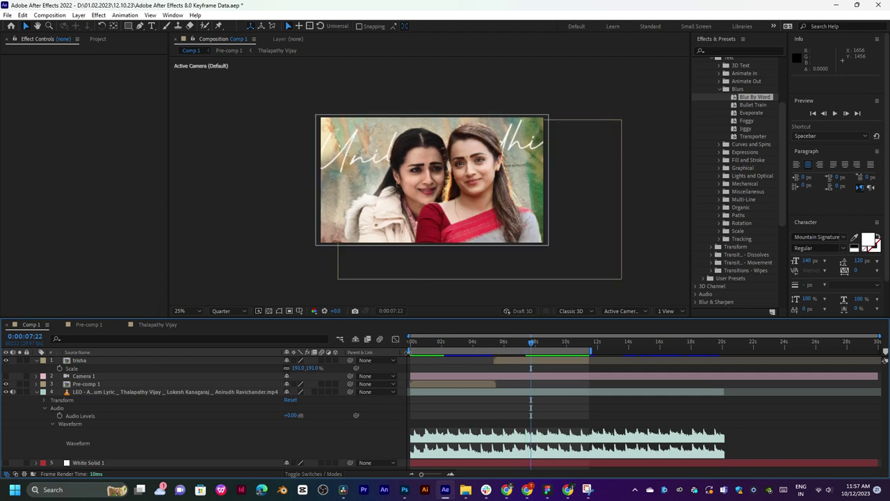
pyautogui.moveTo(407, 351); pyautogui.dragTo(489, 351)
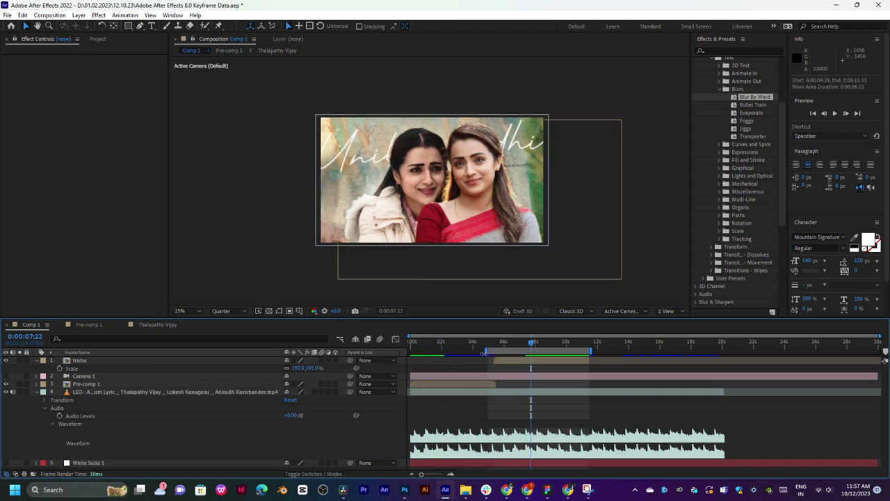
pyautogui.press('space')
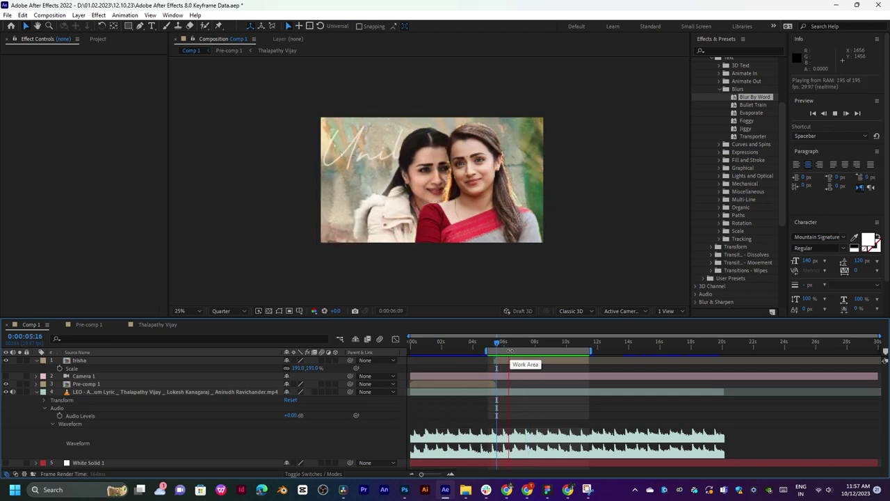
pyautogui.press('space')
pyautogui.click(517, 360)
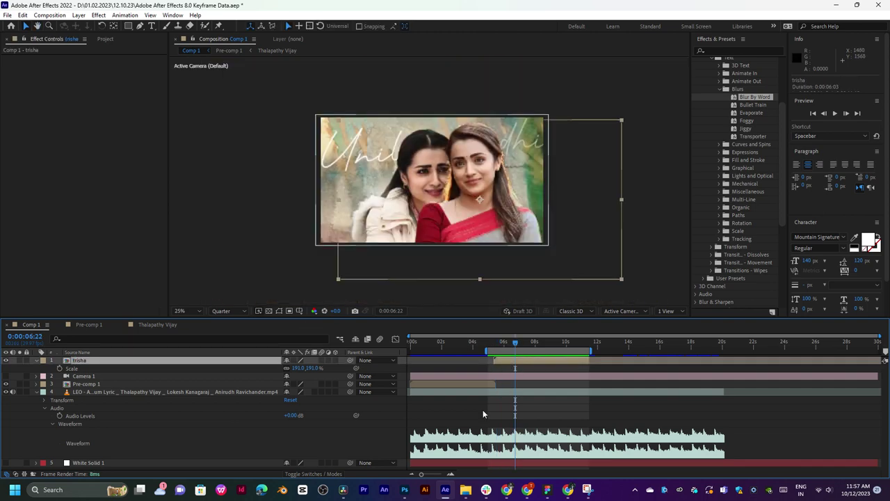
# Switch to Chrome and locate the Anbenum Lyrics section on the iLyricsHub page.
pyautogui.click(510, 491)
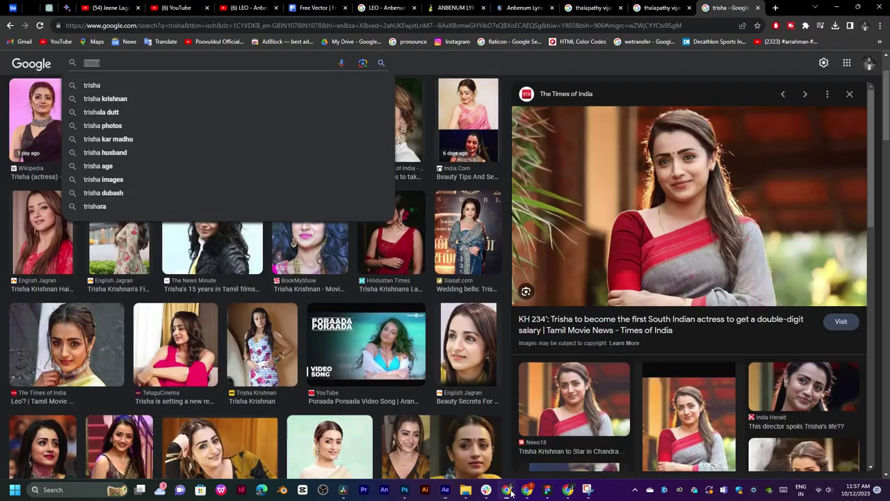
pyautogui.click(591, 8)
pyautogui.click(660, 7)
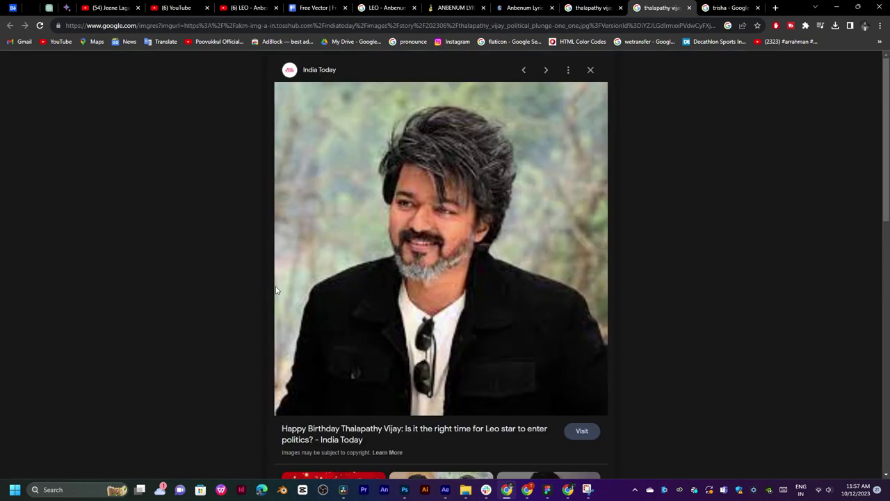
pyautogui.click(393, 4)
pyautogui.click(534, 5)
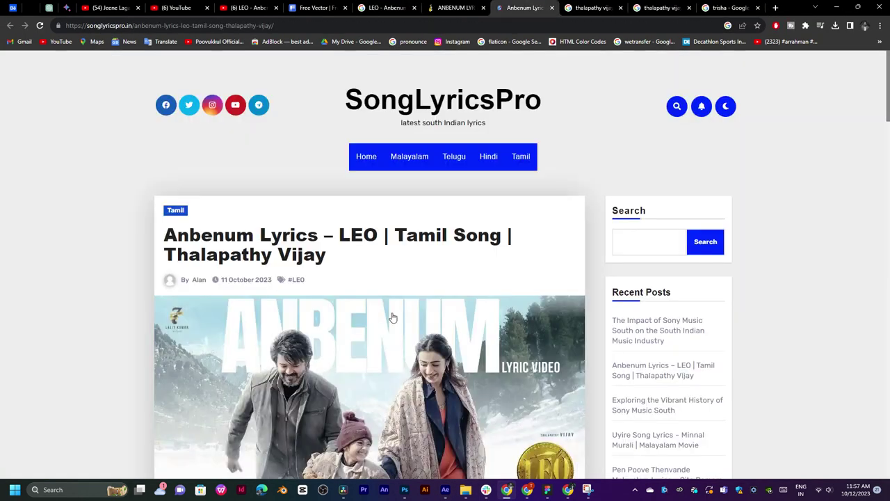
pyautogui.moveTo(527, 4); pyautogui.dragTo(470, 4)
pyautogui.click(517, 4)
pyautogui.scroll(-2, 361, 336)
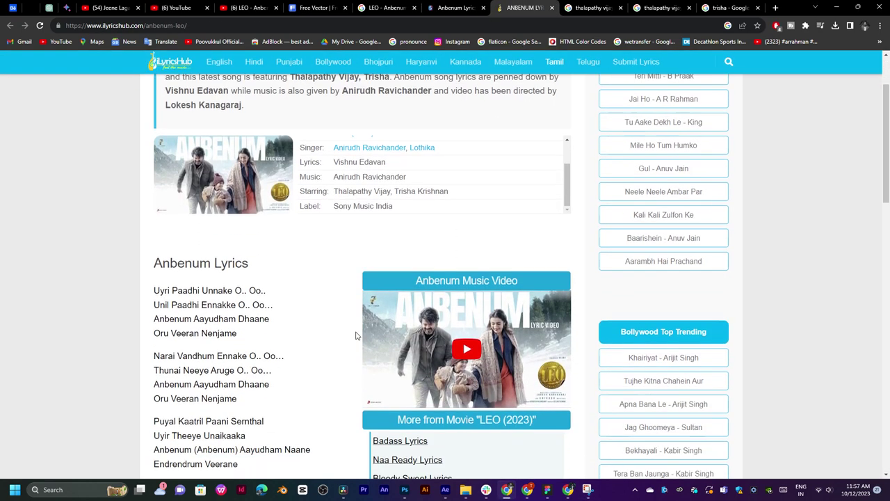
pyautogui.scroll(-1, 355, 335)
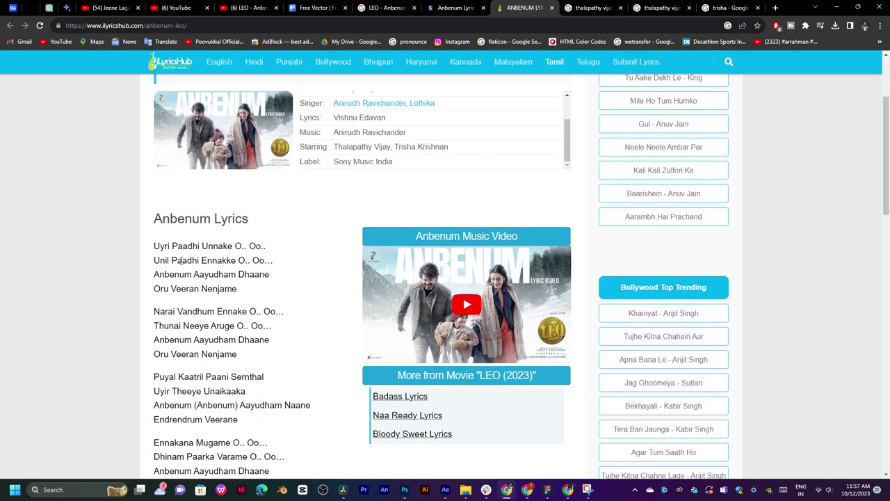
# Try to copy the words "Unil Paadhi" from the second lyric line.
pyautogui.tripleClick(180, 260)
pyautogui.click(202, 260)
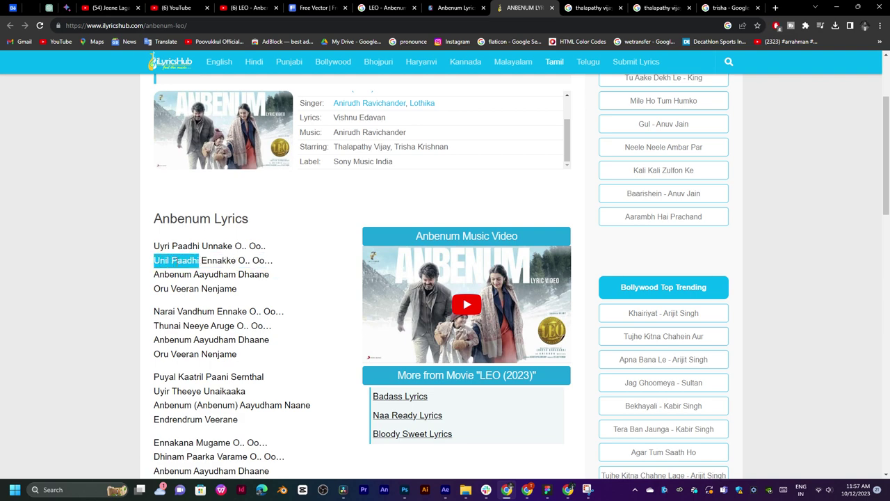
pyautogui.click(176, 260)
# Back in After Effects, add a text layer from the copied text, position it at 1024, 412, and clear its contents.
pyautogui.click(445, 490)
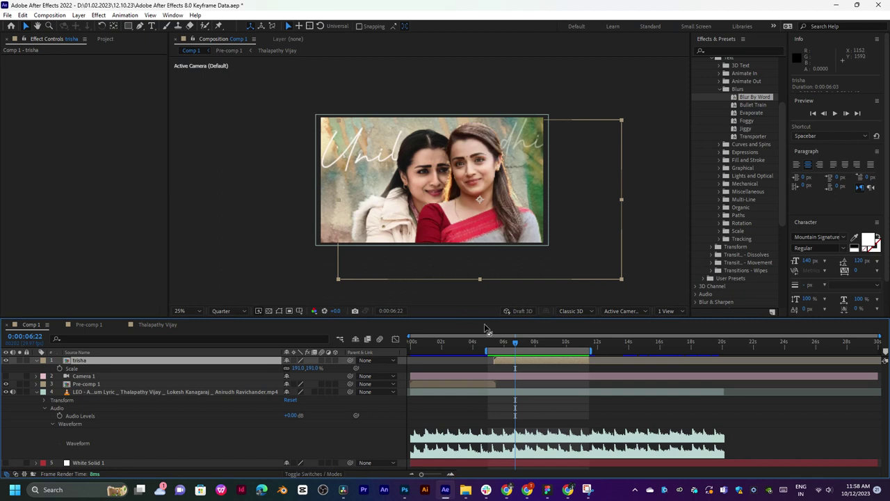
pyautogui.click(152, 26)
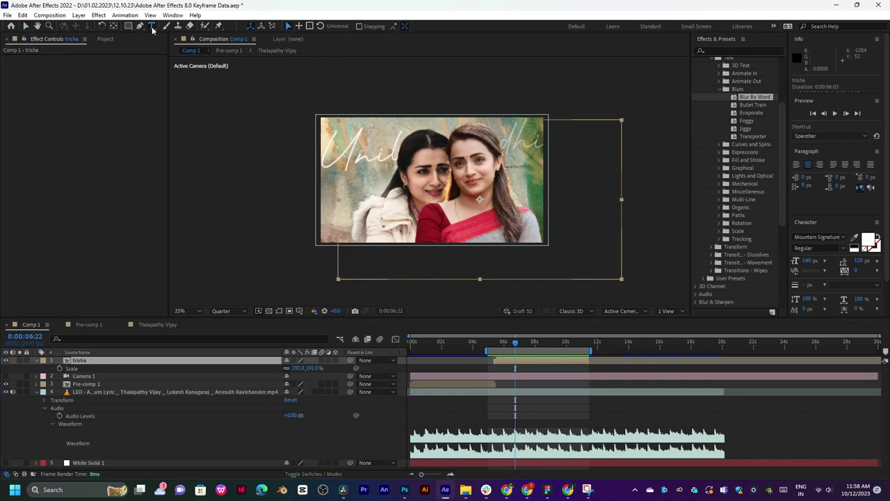
pyautogui.click(377, 166)
pyautogui.write('Read Full Lyrics at iLyricsHub: https://www.ilyricshub.com/anbenum-leo/')
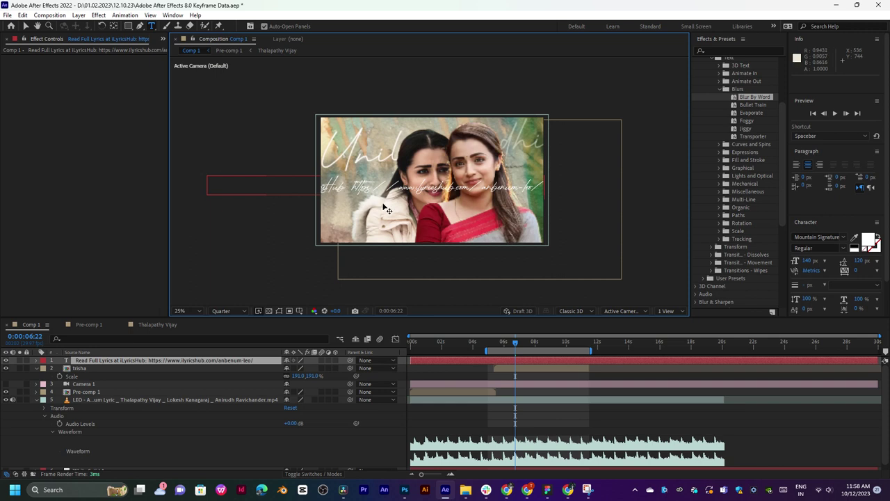
pyautogui.moveTo(435, 221); pyautogui.dragTo(498, 224)
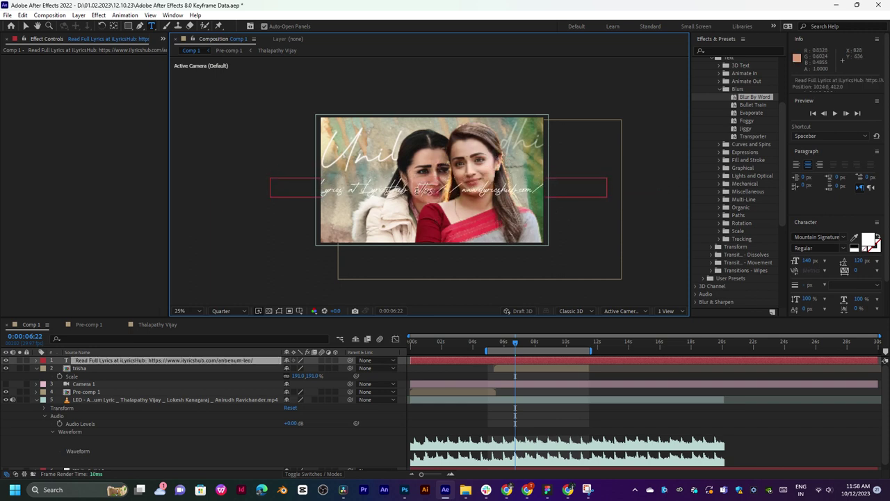
pyautogui.doubleClick(416, 190)
pyautogui.press('BackSpace')
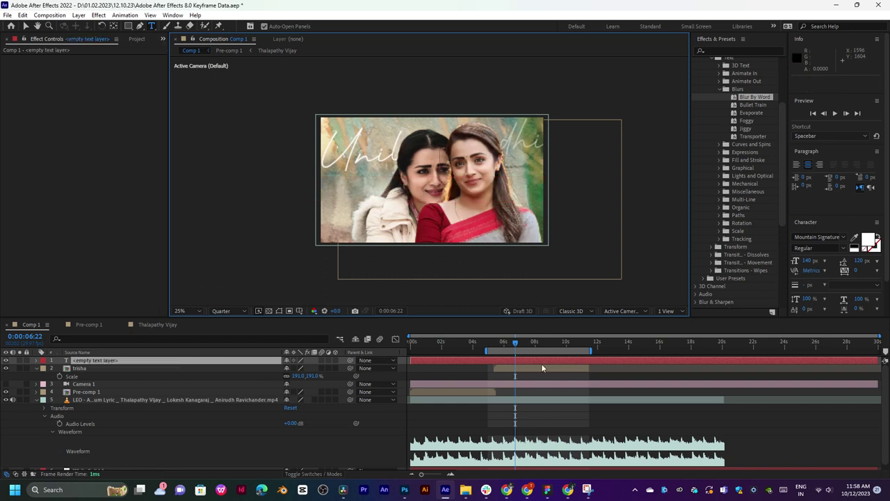
# Copy "Unil Paadhi" from the lyrics page in Chrome into the empty After Effects text layer, removing the pasted source credit line.
pyautogui.click(510, 490)
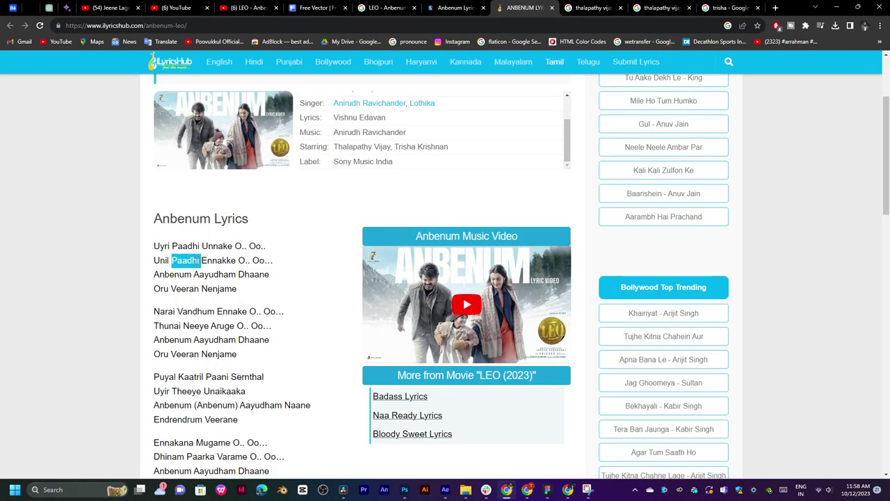
pyautogui.rightClick(155, 264)
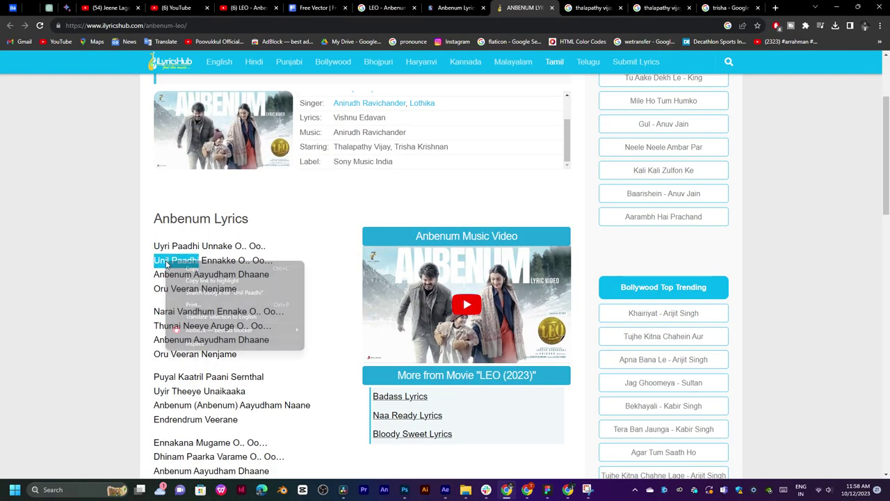
pyautogui.click(465, 420)
pyautogui.hotkey('alt', 'Tab')
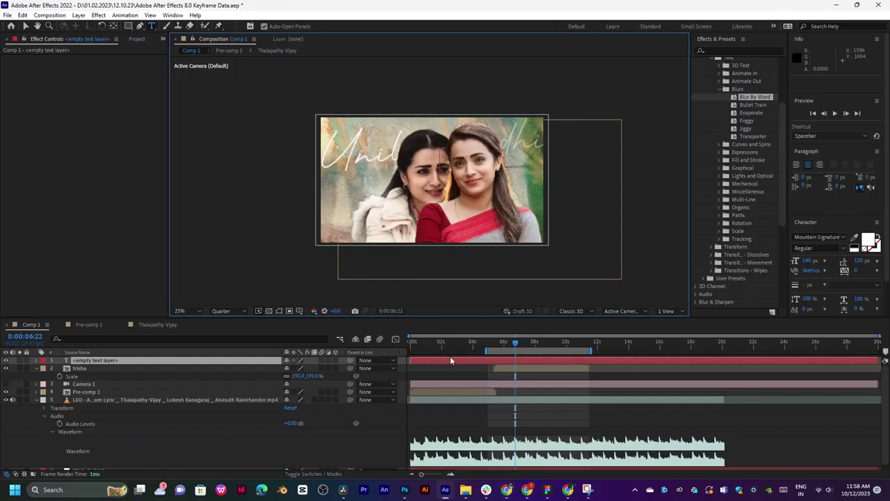
pyautogui.write('Unil Paadhi Read Full Lyrics at iLyricsHub: https://www.ilyricshub.com/anbenum-leo/')
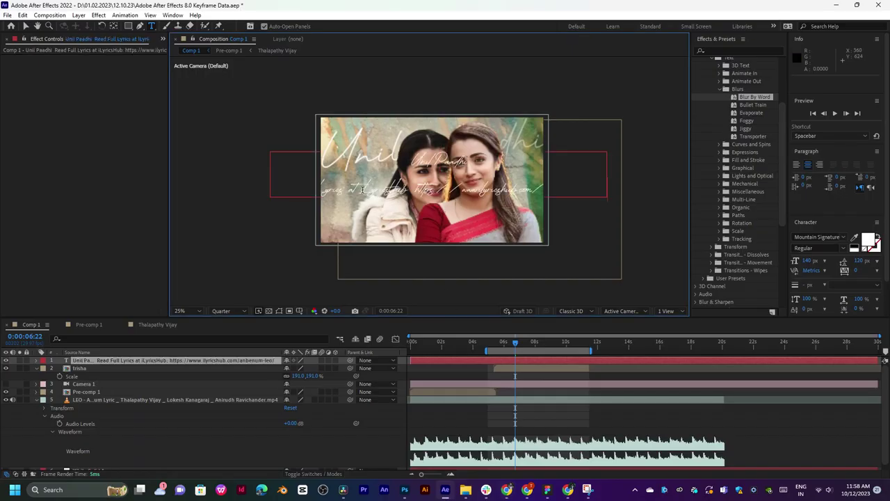
pyautogui.tripleClick(363, 189)
pyautogui.press('BackSpace')
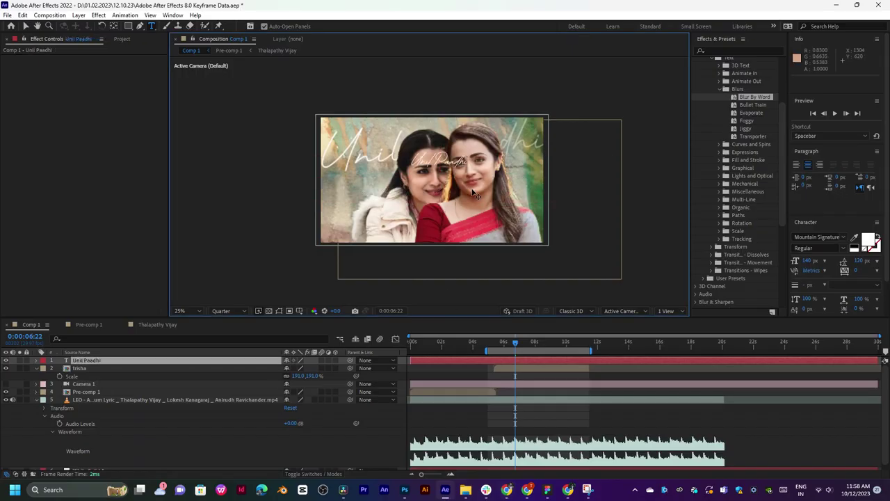
# Trim the start of the Unil Paadhi text layer to match the trisha layer's start, and preview from there.
pyautogui.click(516, 370)
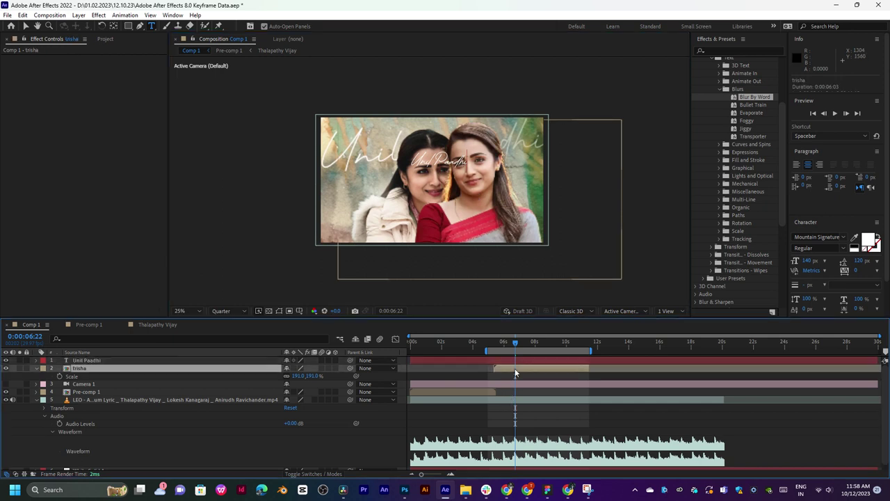
pyautogui.click(498, 362)
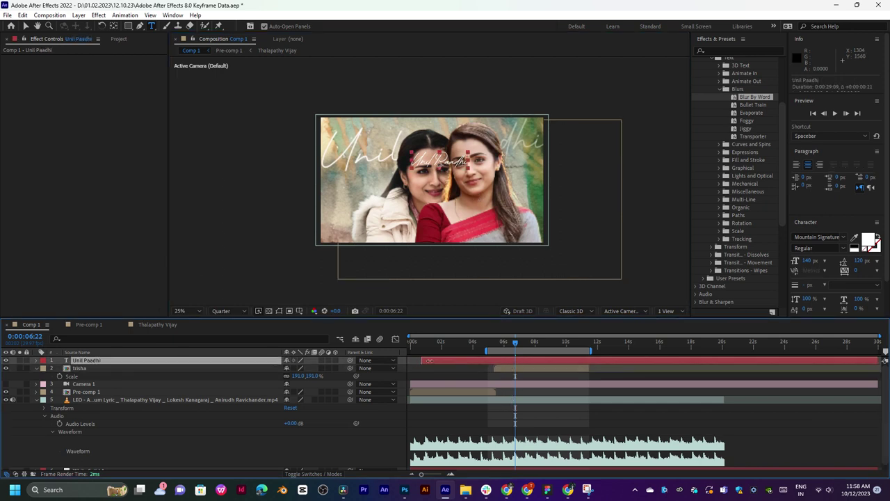
pyautogui.moveTo(429, 360); pyautogui.dragTo(494, 360)
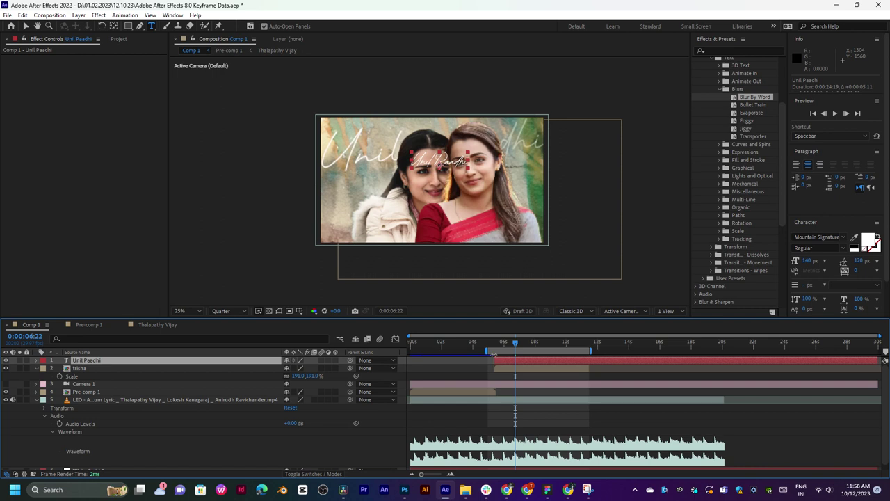
pyautogui.press('space')
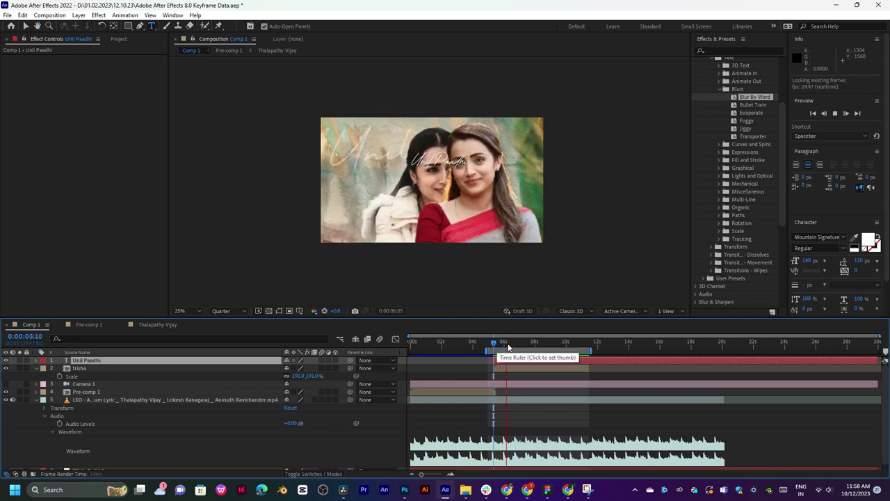
pyautogui.press('space')
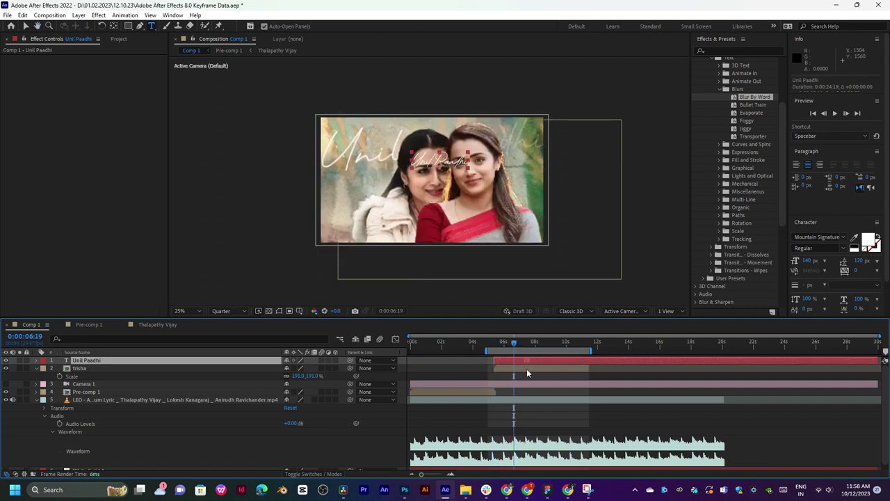
# Place the Unil Paadhi layer beneath trisha, scaled to 284% and positioned at about 872, 444.
pyautogui.moveTo(139, 361); pyautogui.dragTo(136, 372)
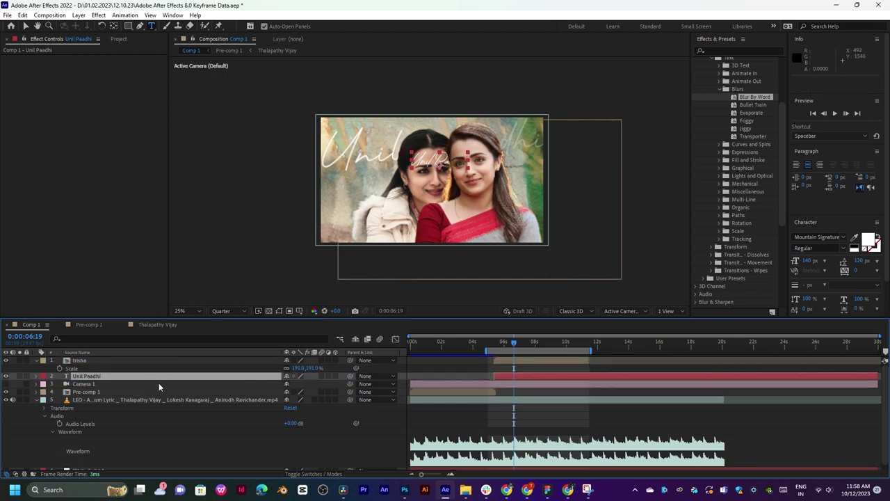
pyautogui.press('s')
pyautogui.moveTo(294, 383); pyautogui.dragTo(405, 383)
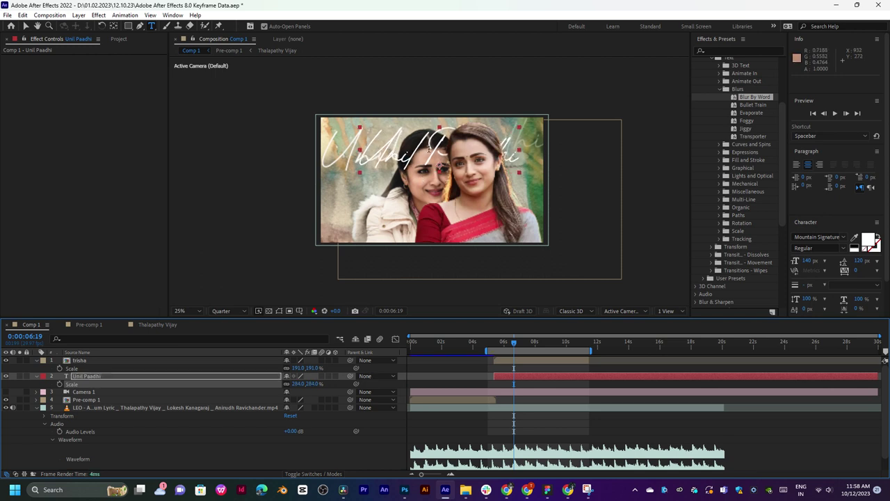
pyautogui.press('v')
pyautogui.moveTo(429, 146); pyautogui.dragTo(404, 151)
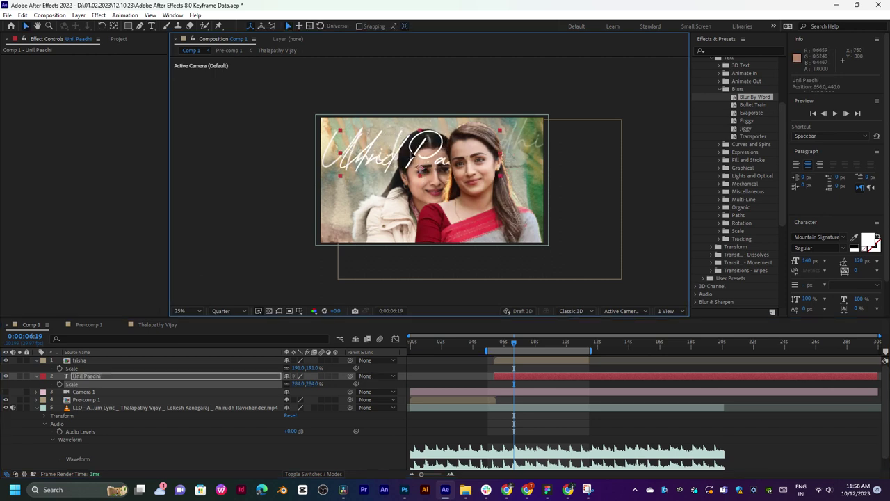
# Preview the lyric text behind the trisha cutout from 0:00:04:26 and again from 0:00:06:02.
pyautogui.click(486, 340)
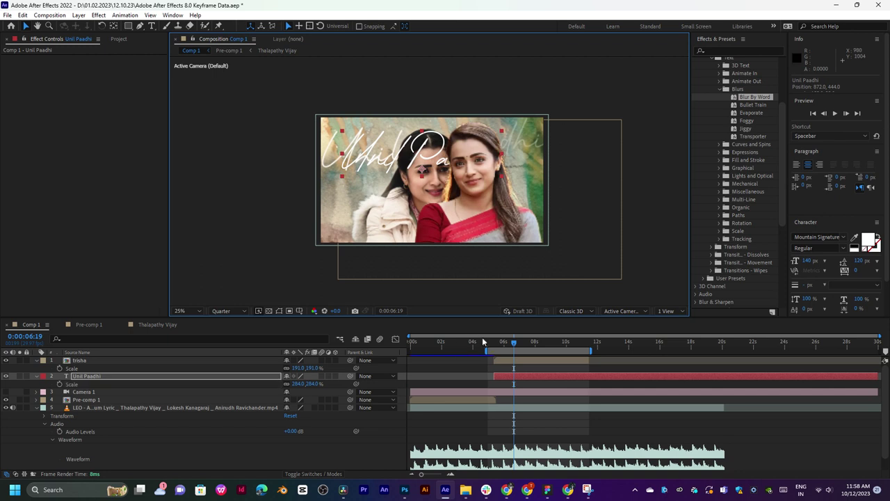
pyautogui.press('space')
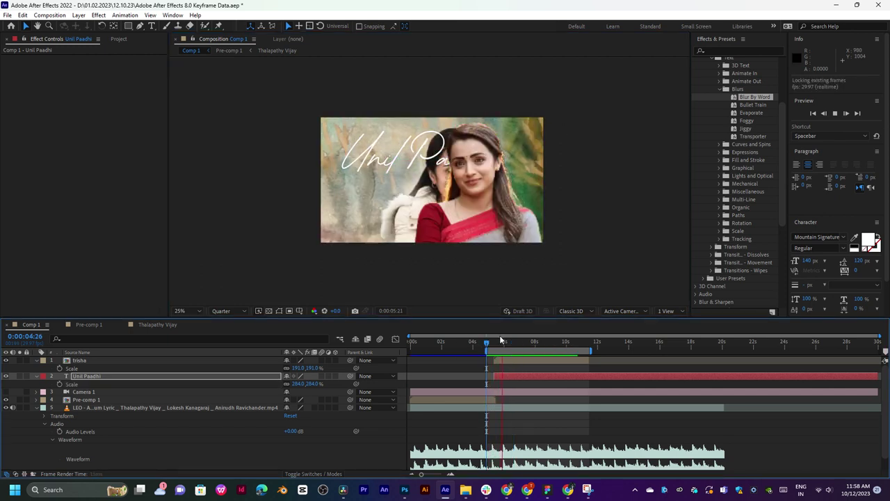
pyautogui.press('space')
pyautogui.moveTo(512, 342)
pyautogui.mouseDown()
pyautogui.moveTo(526, 342)
pyautogui.moveTo(506, 348)
pyautogui.mouseUp()
pyautogui.press('space')
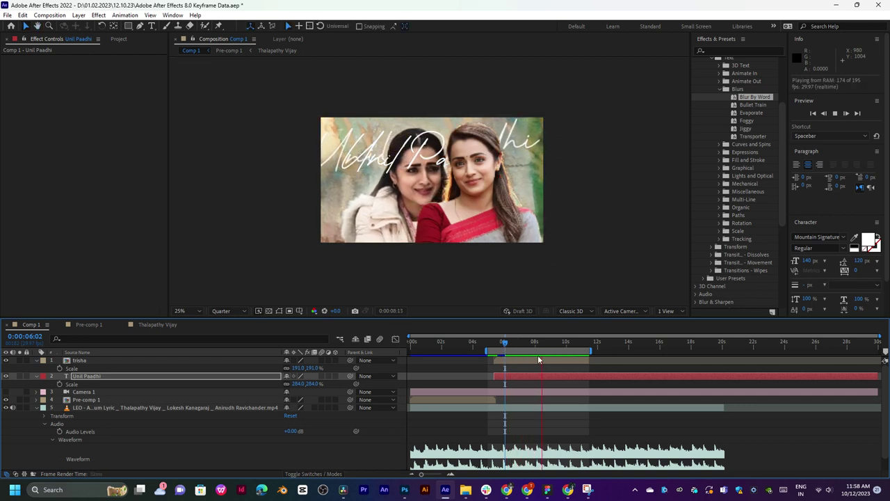
# Preview the composition from 0:00:05:13 and 0:00:01:26, and replay the Unil Paadhi section from 0:00:06:26, 0:00:08:00 and 0:00:06:28.
pyautogui.click(495, 341)
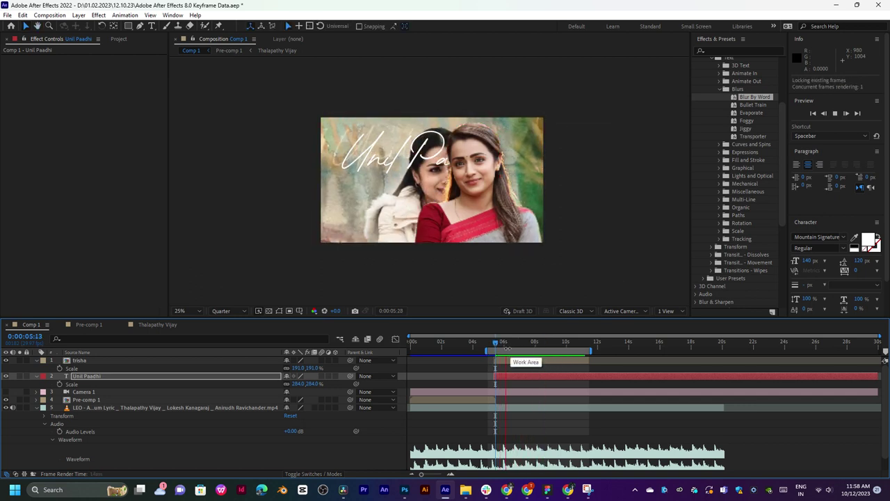
pyautogui.click(440, 342)
pyautogui.press('space')
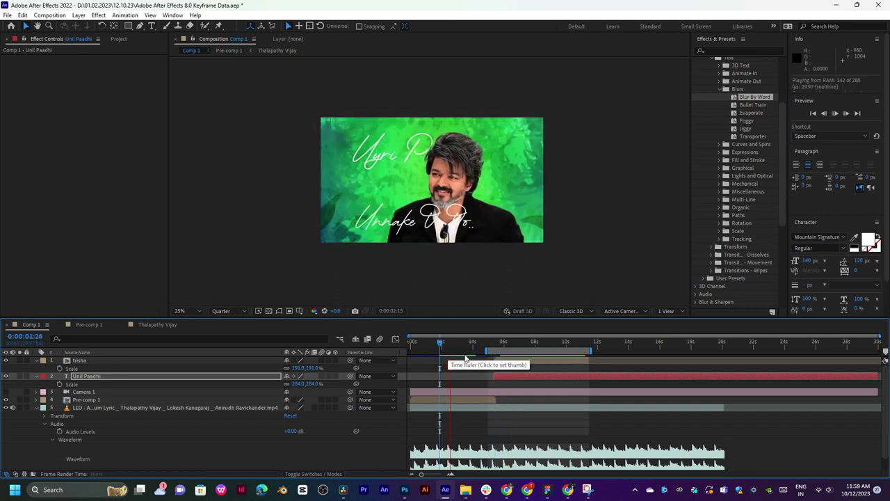
pyautogui.click(518, 348)
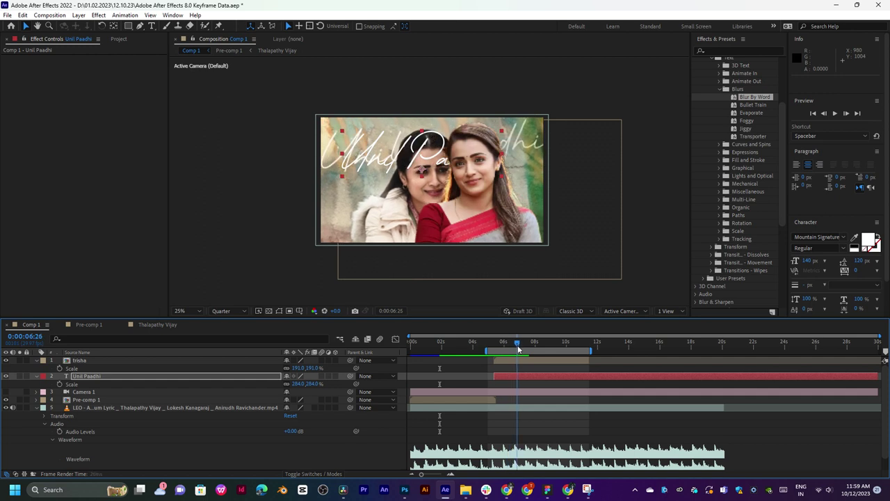
pyautogui.press('space')
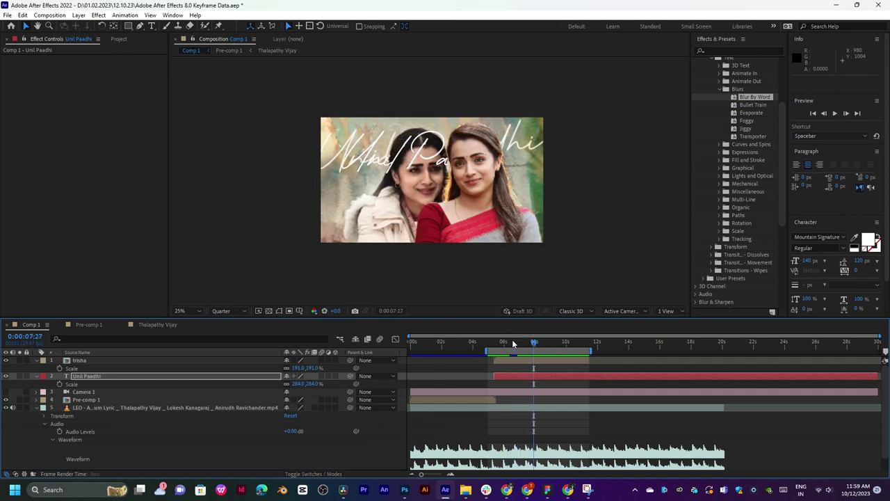
pyautogui.moveTo(530, 342)
pyautogui.mouseDown()
pyautogui.moveTo(558, 342)
pyautogui.moveTo(534, 346)
pyautogui.mouseUp()
pyautogui.press('space')
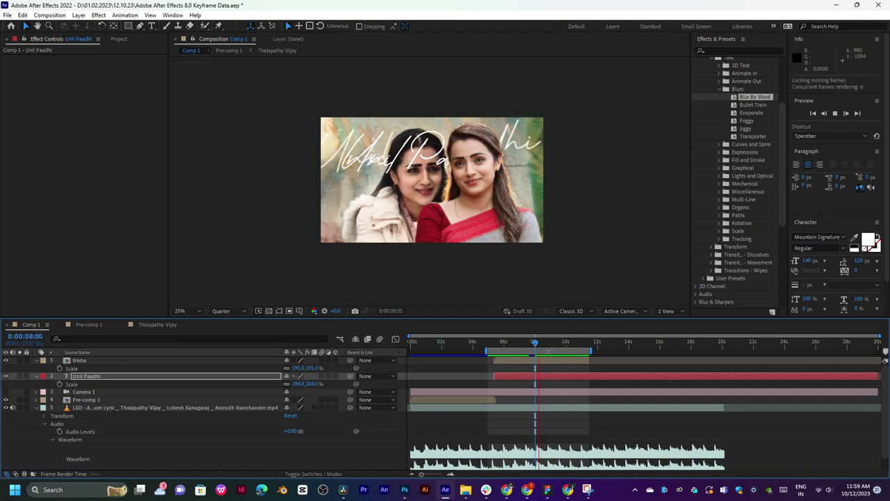
pyautogui.click(521, 342)
pyautogui.press('space')
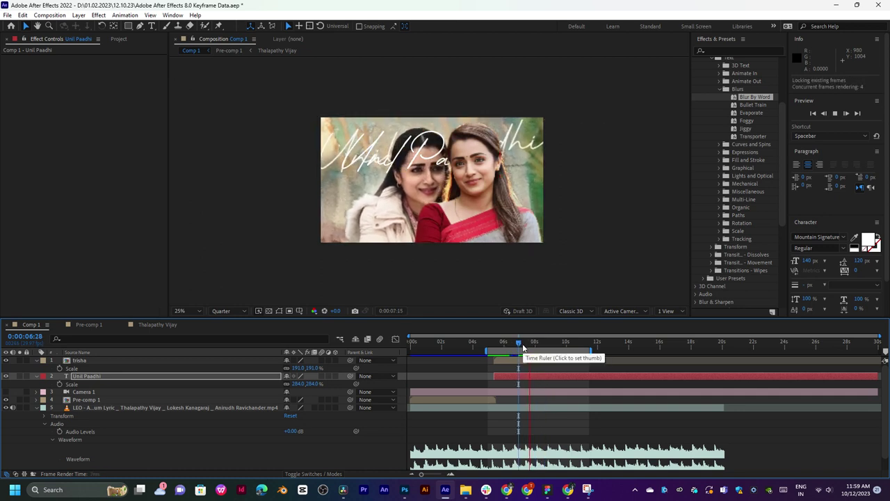
# Split the Unil Paadhi layer at 0:00:07:08, place the first part directly beneath trisha, and extend its end to match trisha's end.
pyautogui.click(523, 343)
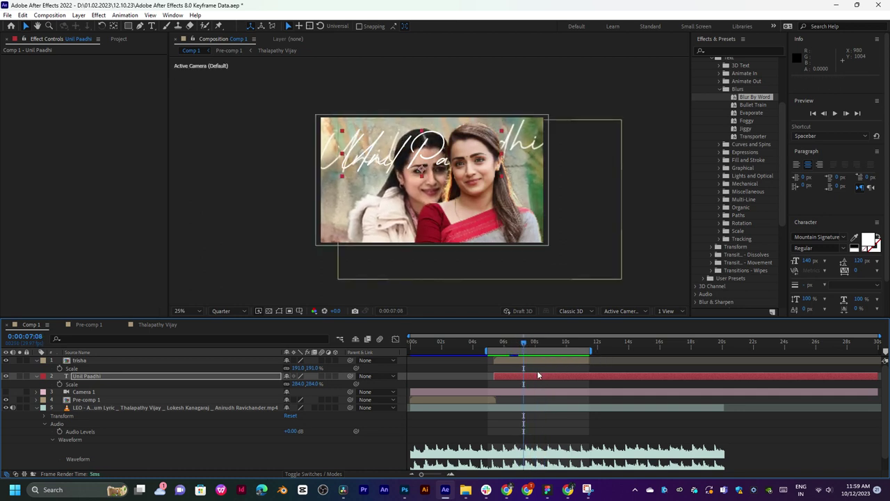
pyautogui.hotkey('ctrl', 'shift', 'd')
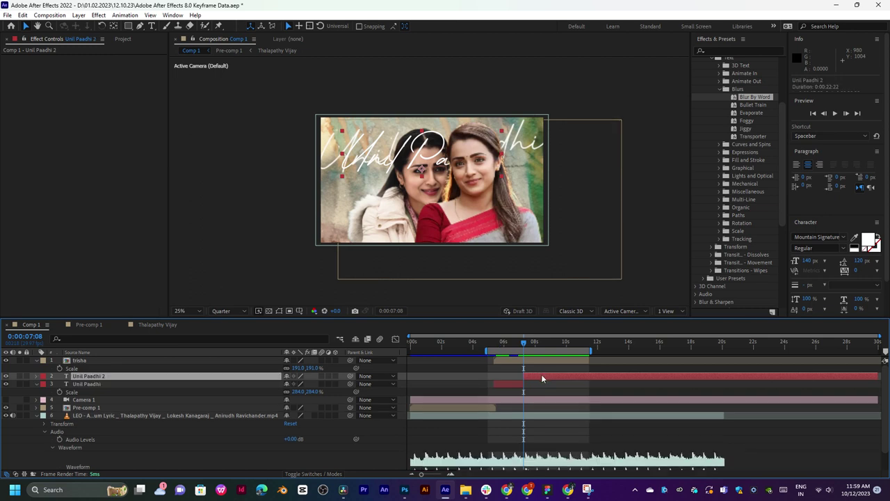
pyautogui.click(515, 384)
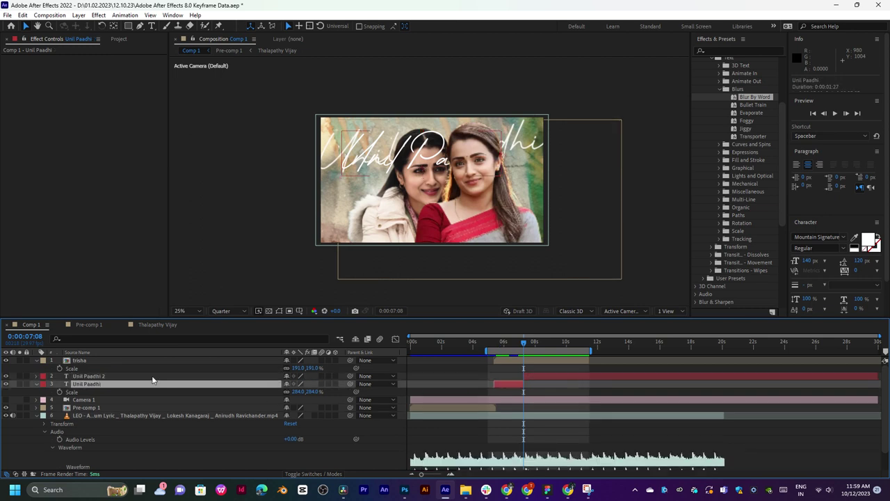
pyautogui.moveTo(153, 380); pyautogui.dragTo(114, 375)
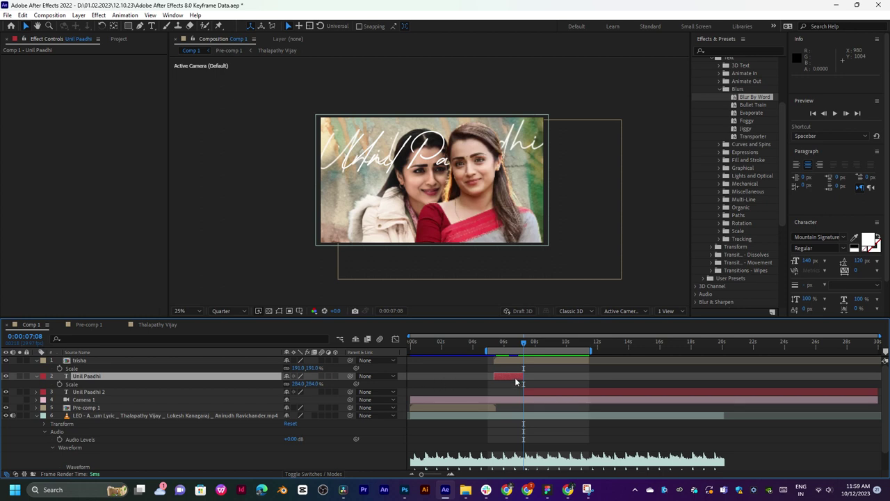
pyautogui.moveTo(522, 376); pyautogui.dragTo(596, 378)
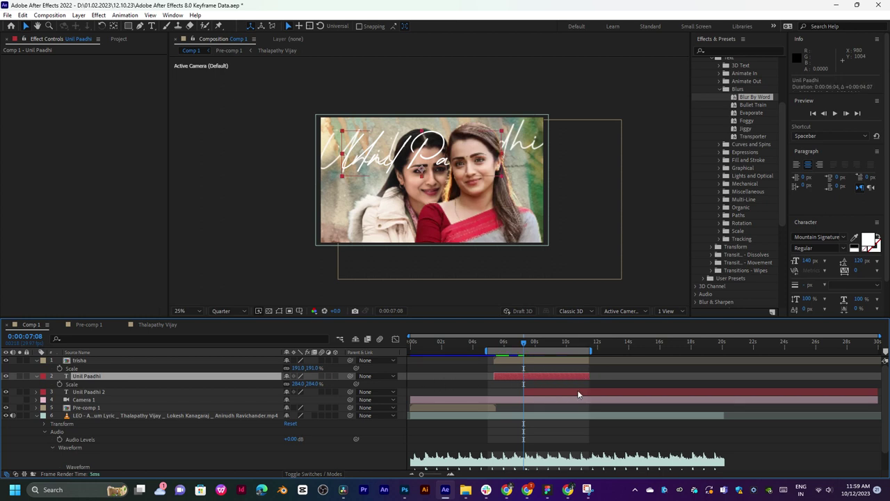
# Move the Unil Paadhi 2 text down to about 900, 1024 and place its layer above trisha.
pyautogui.click(577, 393)
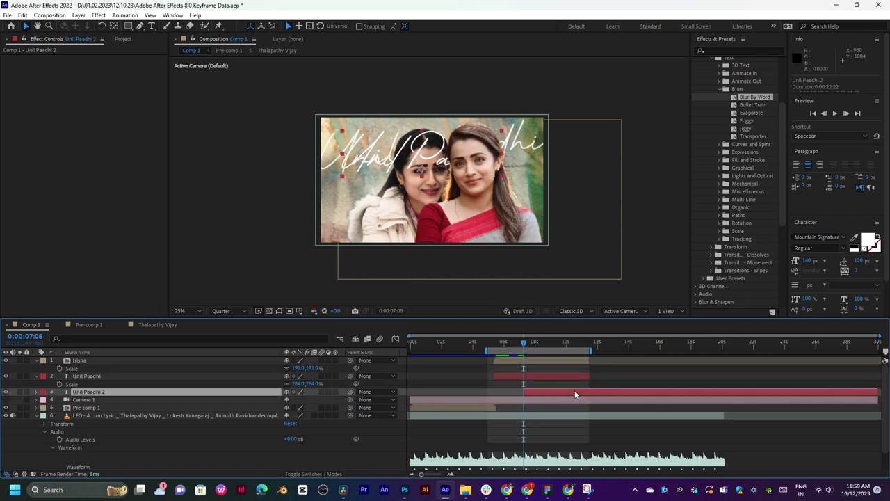
pyautogui.click(537, 345)
pyautogui.moveTo(431, 142); pyautogui.dragTo(429, 221)
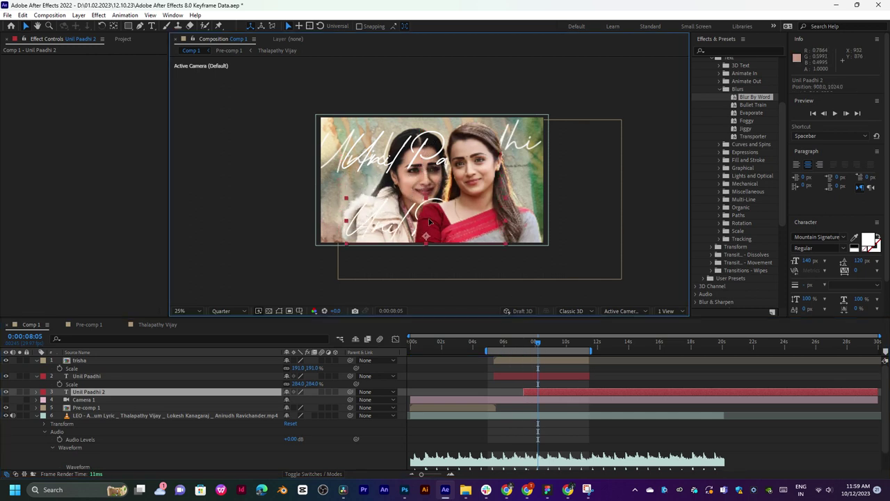
pyautogui.moveTo(124, 393); pyautogui.dragTo(120, 358)
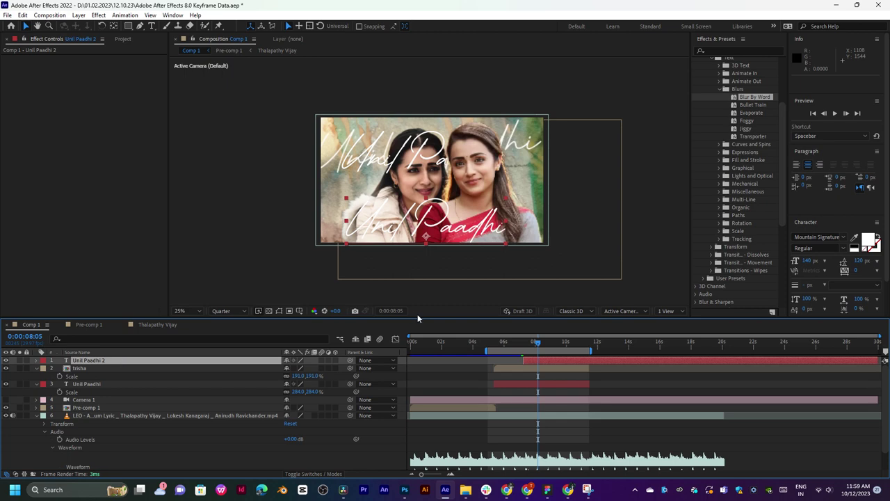
# Start editing the Unil Paadhi 2 text, and copy "Ennakke O.. Oo…" from the lyrics page in Chrome.
pyautogui.doubleClick(429, 222)
pyautogui.click(523, 491)
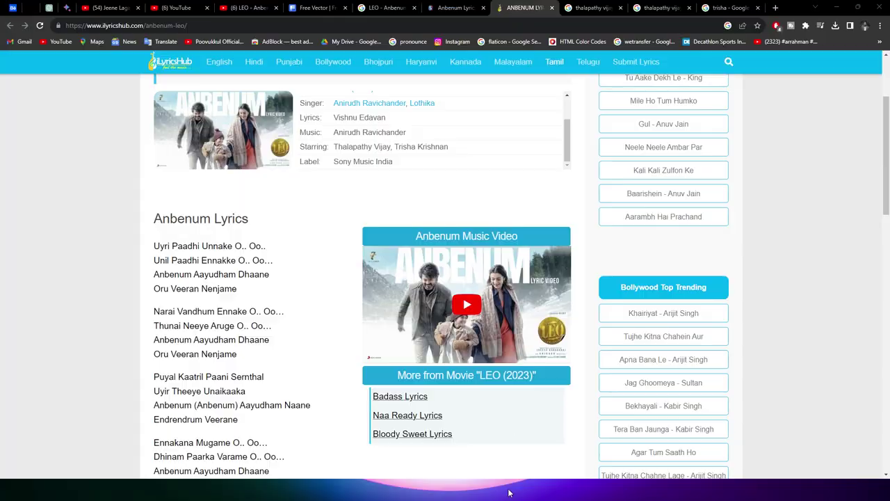
pyautogui.doubleClick(217, 259)
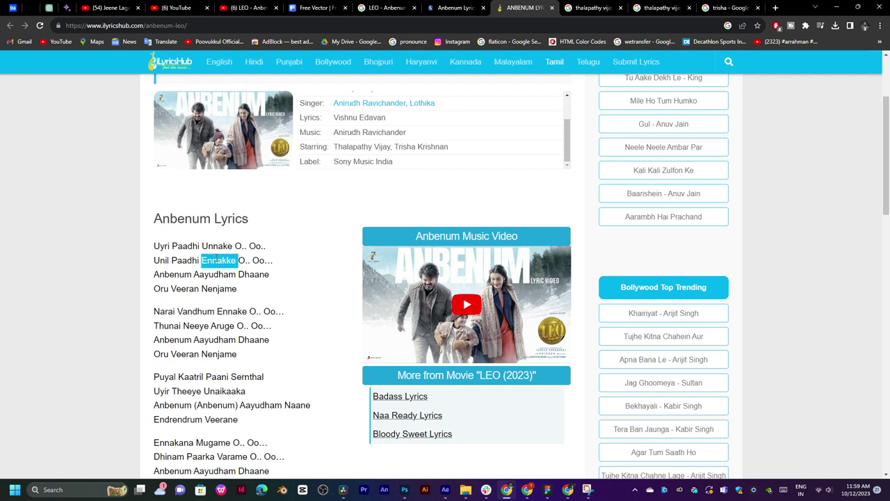
pyautogui.click(210, 261)
pyautogui.moveTo(207, 261); pyautogui.dragTo(261, 259)
pyautogui.rightClick(261, 259)
pyautogui.click(363, 404)
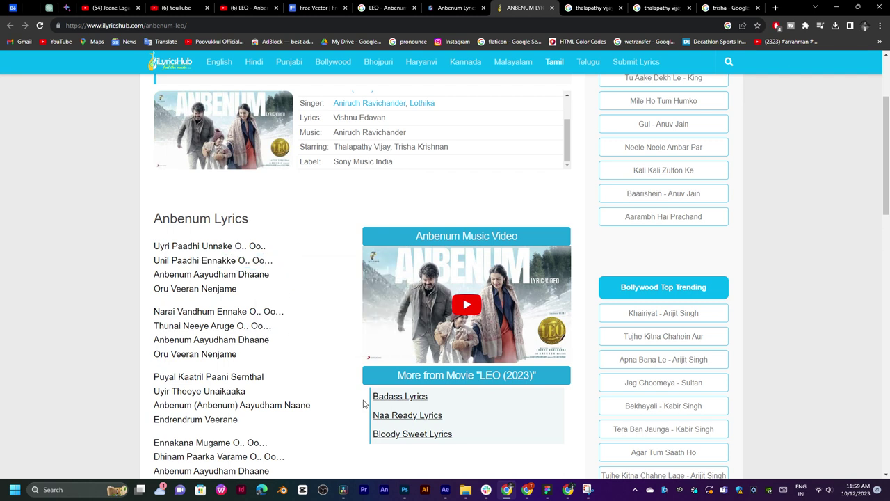
# Back in After Effects, replace the Unil Paadhi 2 text with the copied "Ennakke O.. Oo…" and delete the pasted source credit line.
pyautogui.click(445, 490)
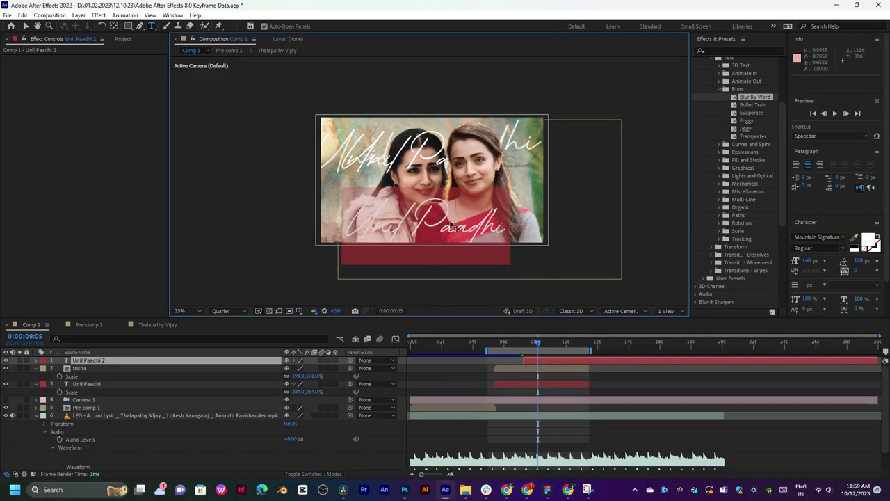
pyautogui.hotkey('ctrl', 'v')
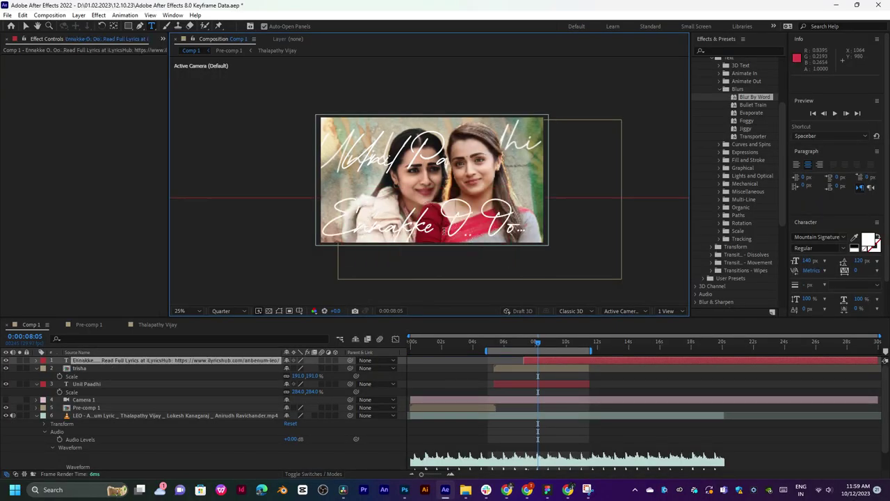
pyautogui.press(',')
pyautogui.tripleClick(420, 234)
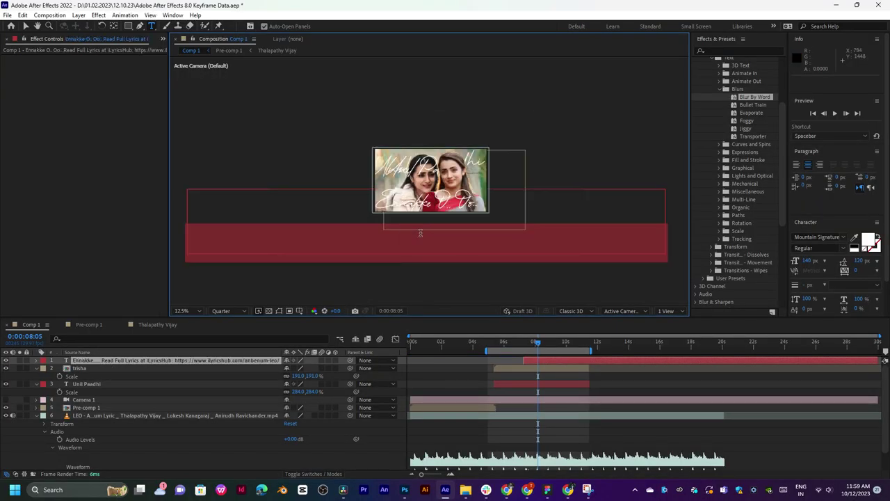
pyautogui.press('BackSpace')
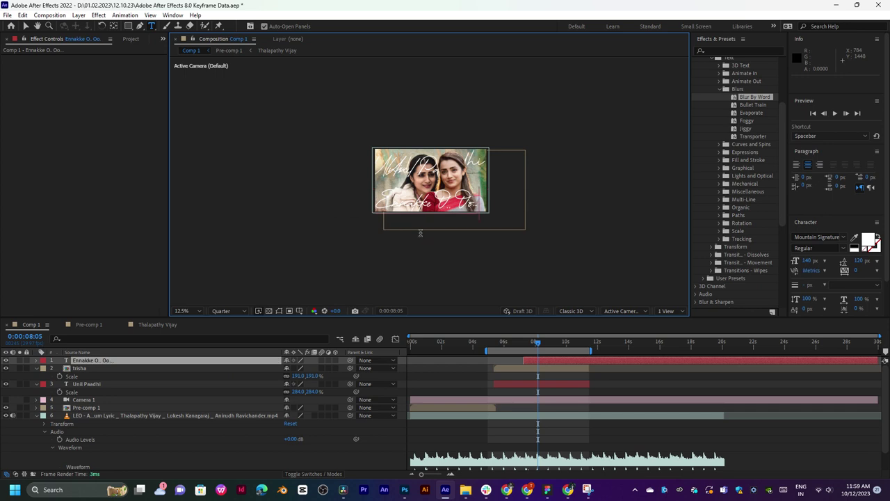
# Scale the Ennakke O.. Oo… text layer to 167% and move it to about 1180, 1012.
pyautogui.click(533, 361)
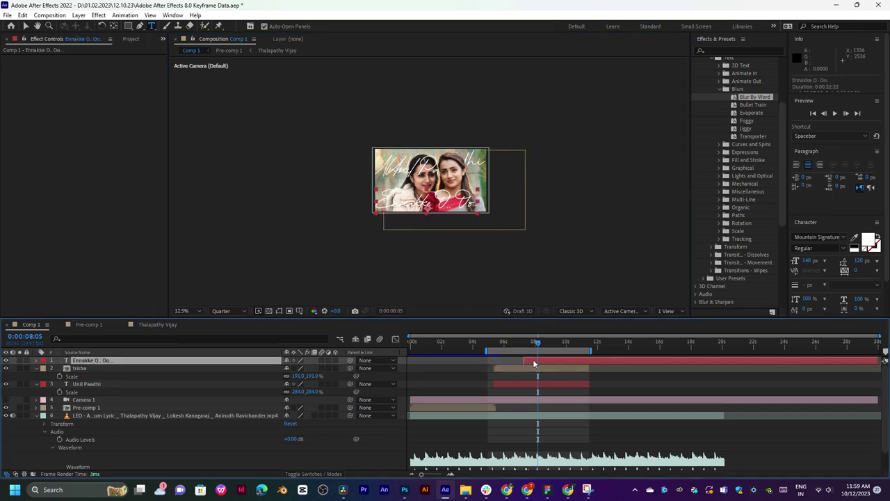
pyautogui.press('s')
pyautogui.moveTo(298, 369); pyautogui.dragTo(244, 374)
pyautogui.scroll(1, 387, 231)
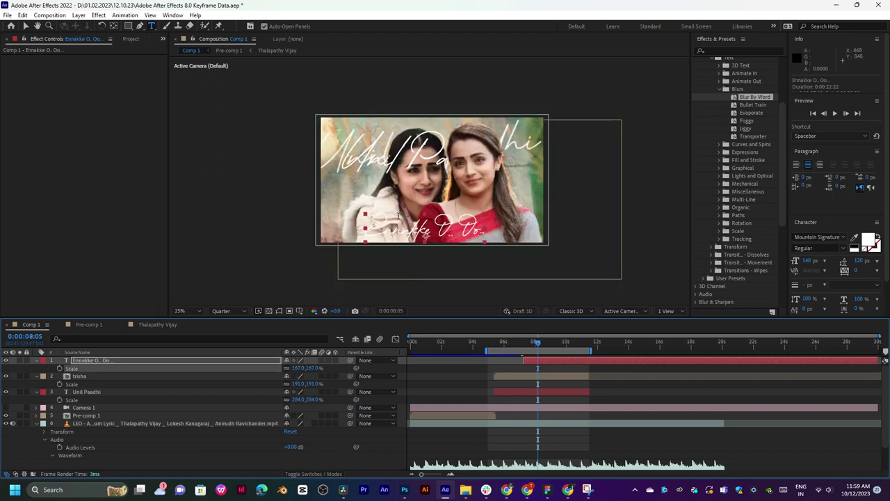
pyautogui.press('v')
pyautogui.moveTo(437, 229); pyautogui.dragTo(470, 230)
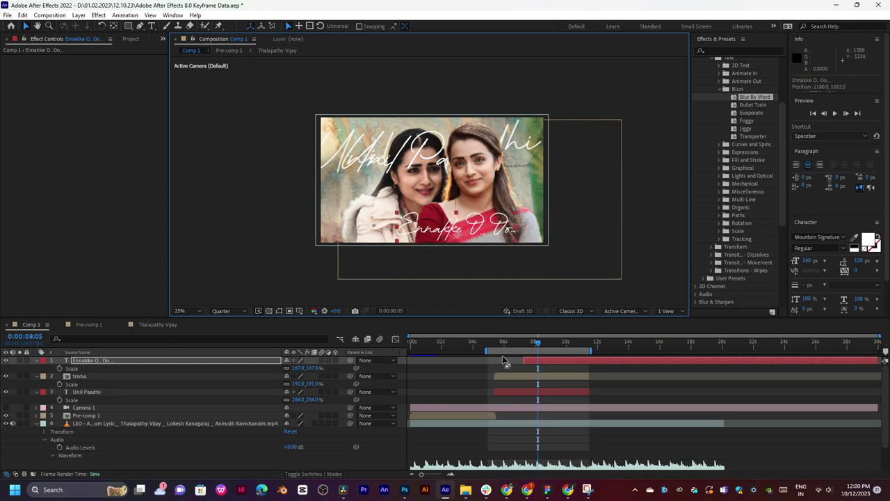
# Shift the trisha layer to position 1250, 708, accepting the unused-printer cleanup offer, and preview from 0:00:05:15.
pyautogui.click(515, 375)
pyautogui.press('p')
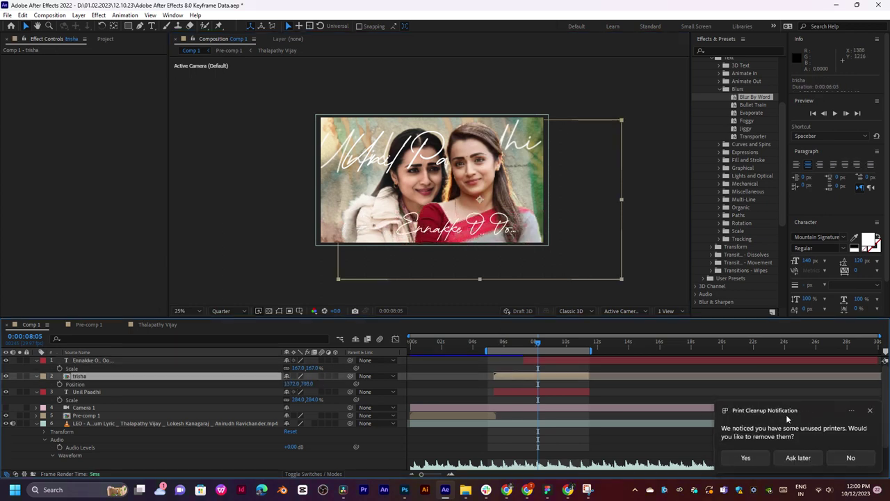
pyautogui.click(745, 457)
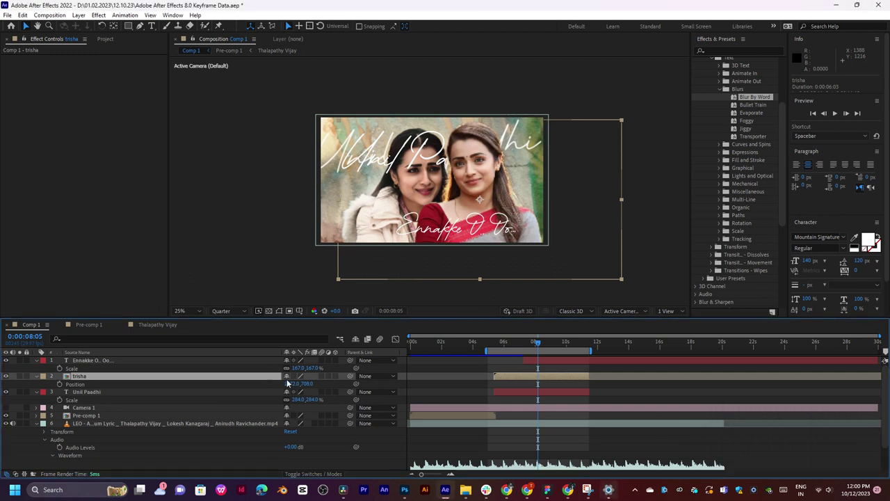
pyautogui.moveTo(288, 383); pyautogui.dragTo(233, 383)
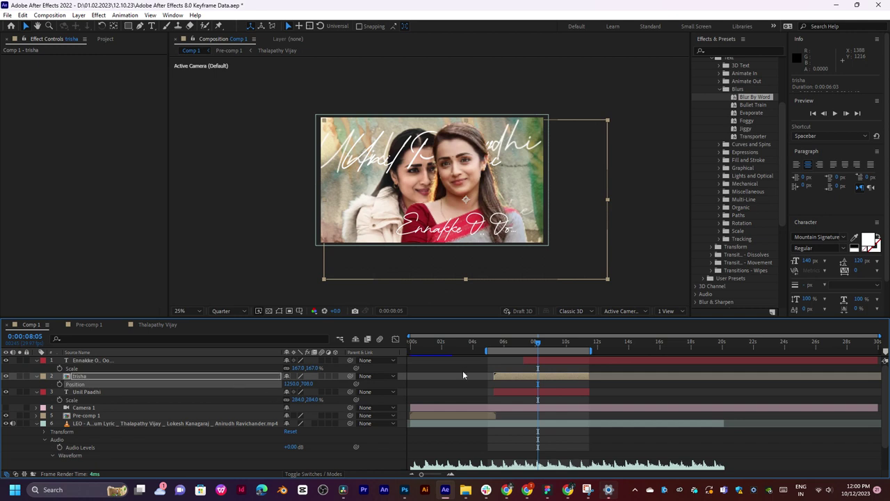
pyautogui.click(499, 343)
pyautogui.press('space')
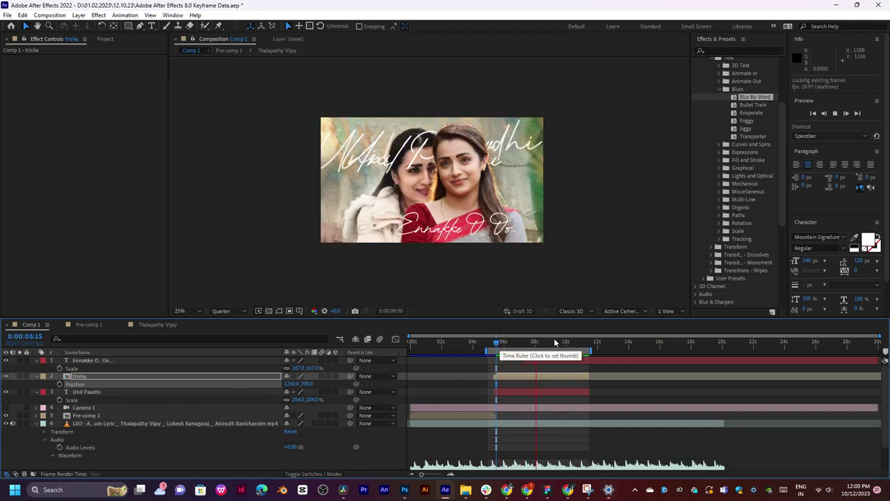
# Fade in the Ennakke O.. Oo… layer with opacity keyframes of 0% at 0:00:07:11 and 100% at 0:00:07:27.
pyautogui.click(537, 343)
pyautogui.click(536, 341)
pyautogui.click(540, 361)
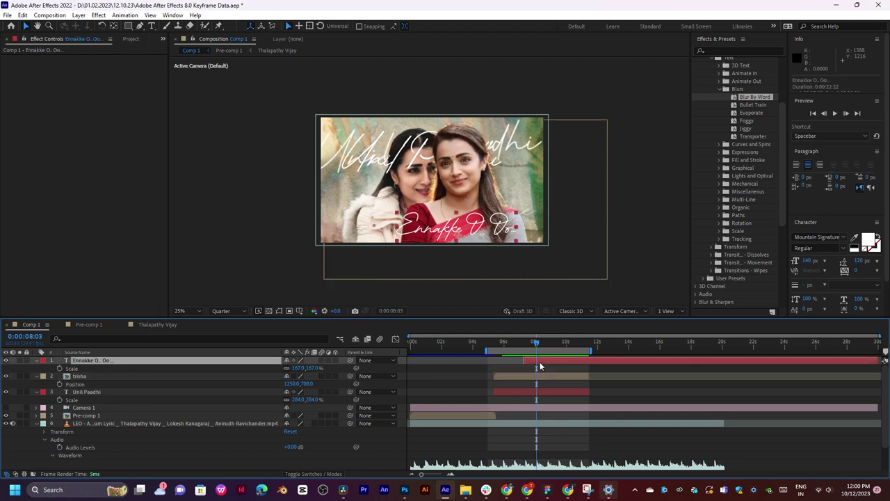
pyautogui.press('=')
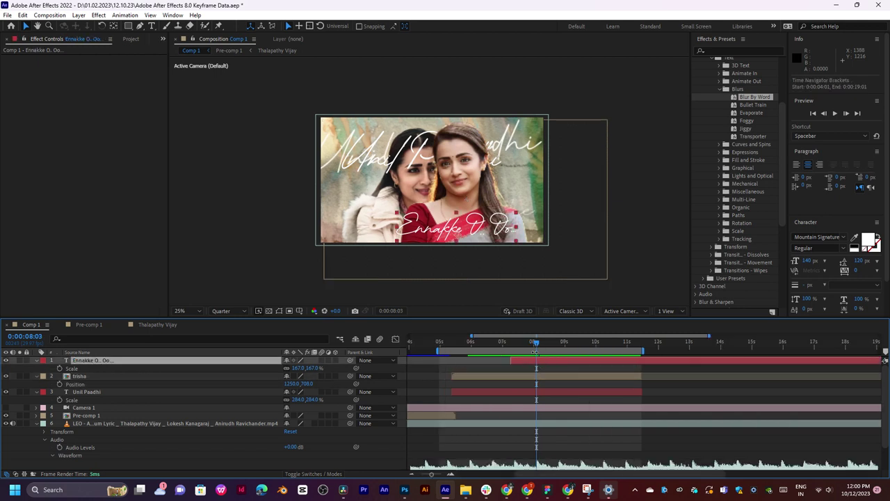
pyautogui.moveTo(536, 345); pyautogui.dragTo(530, 346)
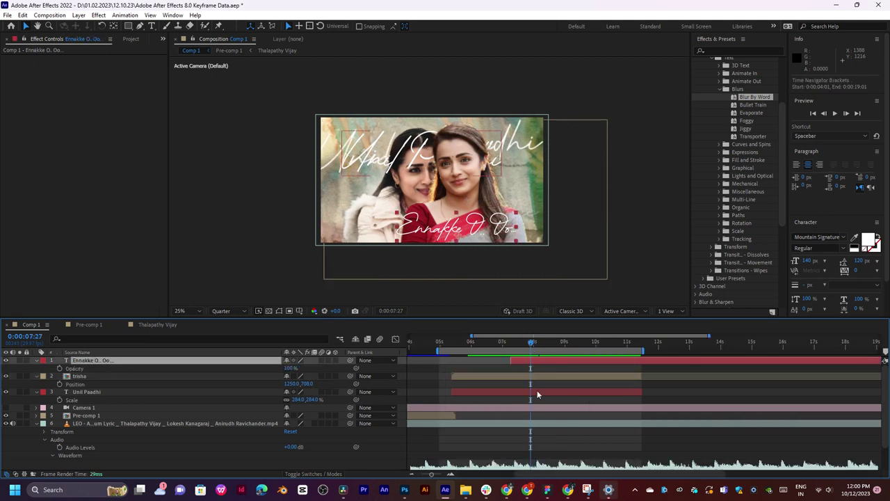
pyautogui.press('t')
pyautogui.click(60, 368)
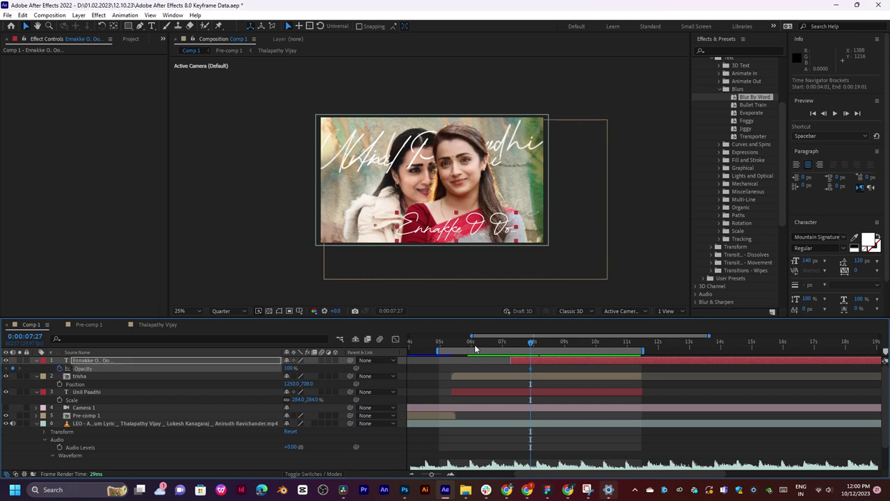
pyautogui.click(513, 343)
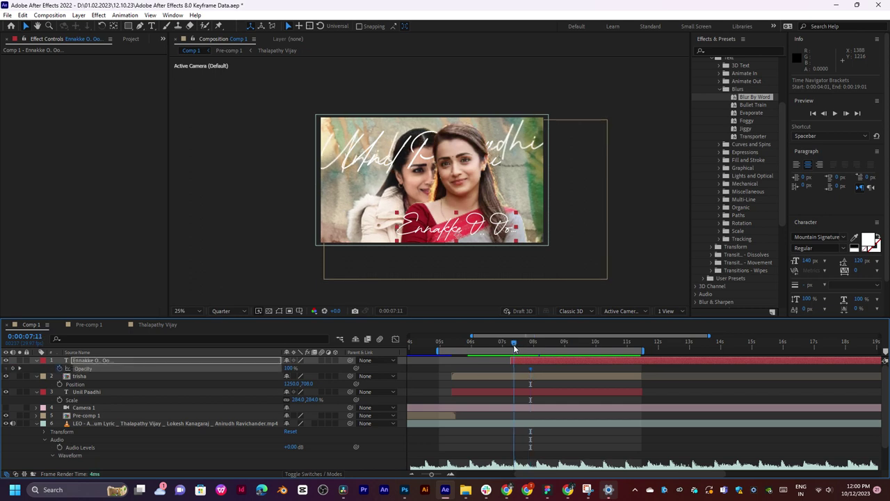
pyautogui.click(292, 368)
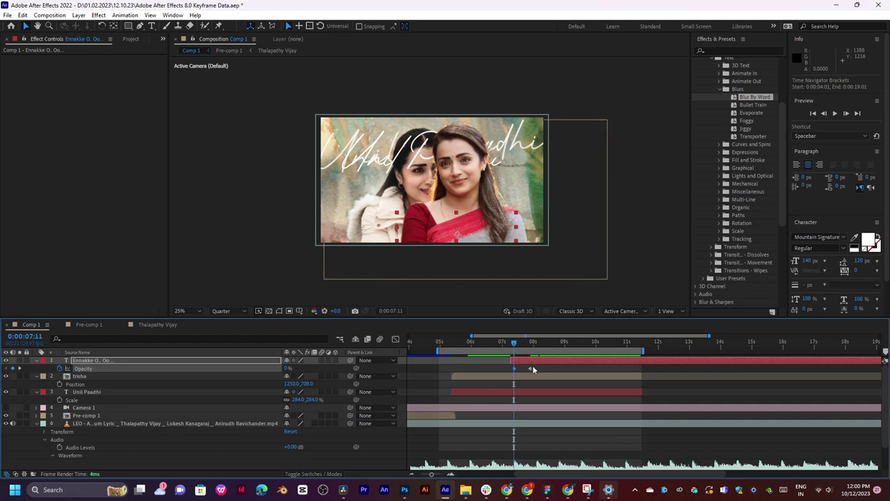
# Apply Easy Ease to both opacity keyframes of the Ennakke O.. Oo… layer and preview the fade from 0:00:06:28.
pyautogui.rightClick(513, 369)
pyautogui.moveTo(557, 362)
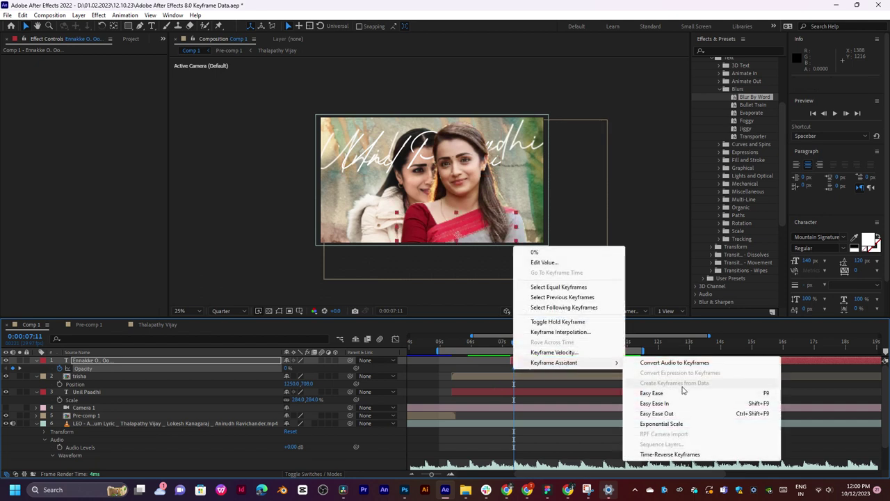
pyautogui.click(654, 394)
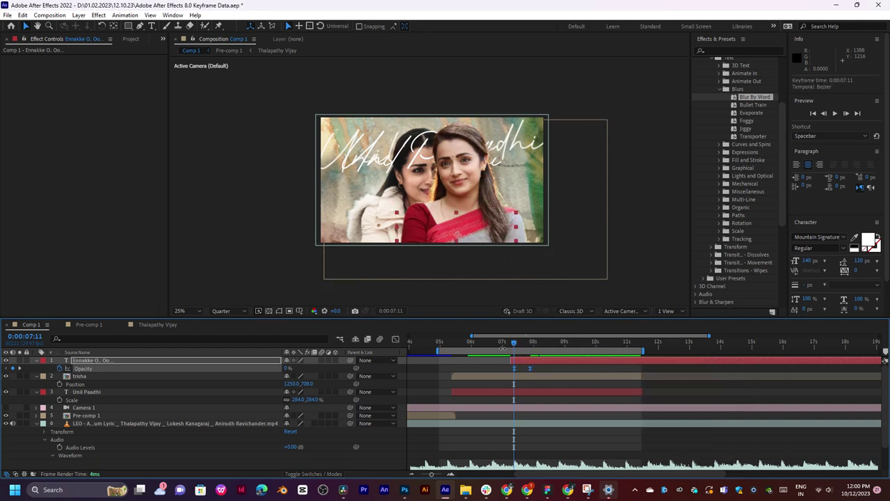
pyautogui.click(500, 343)
pyautogui.press('space')
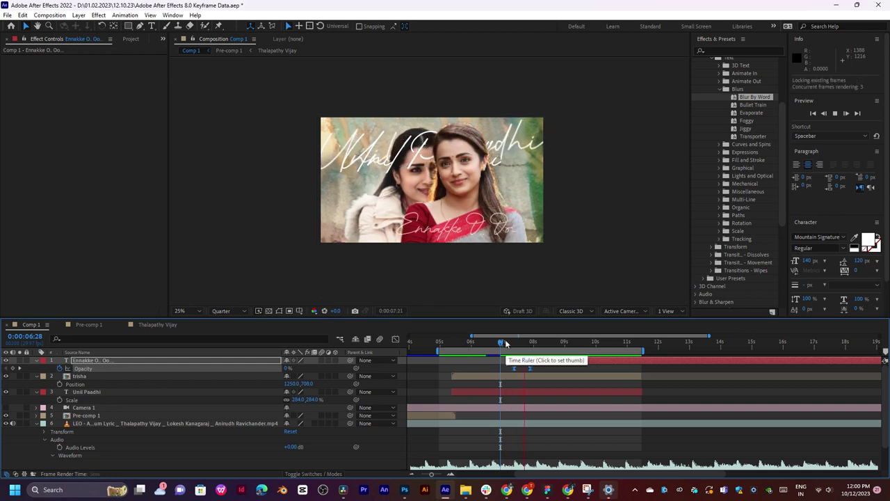
pyautogui.press('space')
# Move the Ennakke O.. Oo… layer's 100% opacity keyframe a few frames earlier and lengthen its incoming ease in the speed graph.
pyautogui.click(527, 370)
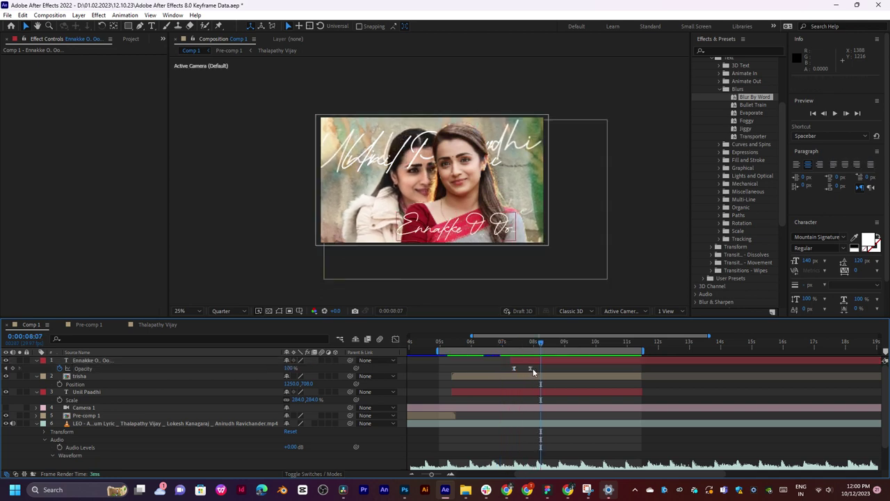
pyautogui.moveTo(530, 369); pyautogui.dragTo(498, 371)
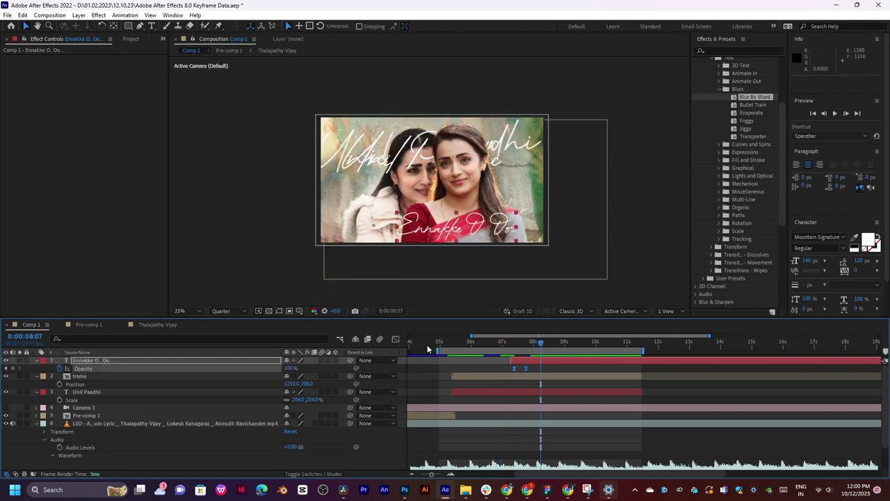
pyautogui.click(396, 339)
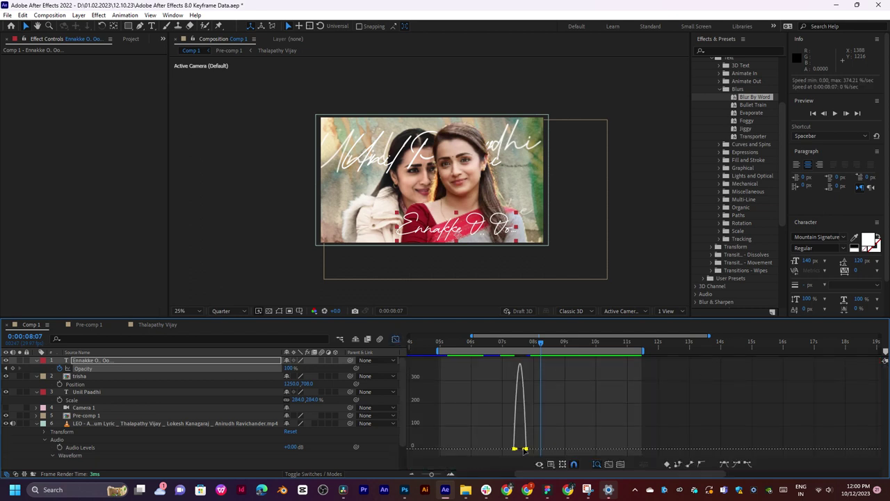
pyautogui.moveTo(524, 449); pyautogui.dragTo(516, 450)
pyautogui.click(396, 340)
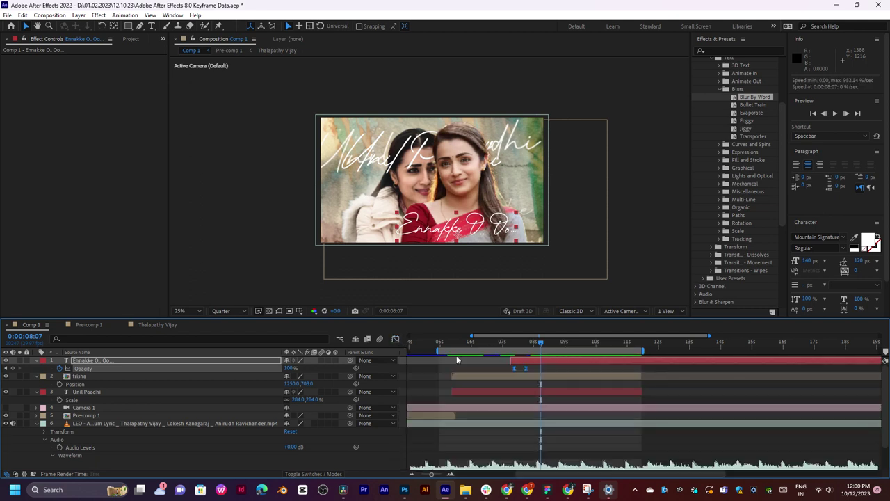
# Preview the tightened Ennakke O.. Oo… fade from about 7 seconds and scrub back to where the trisha layer enters.
pyautogui.click(513, 341)
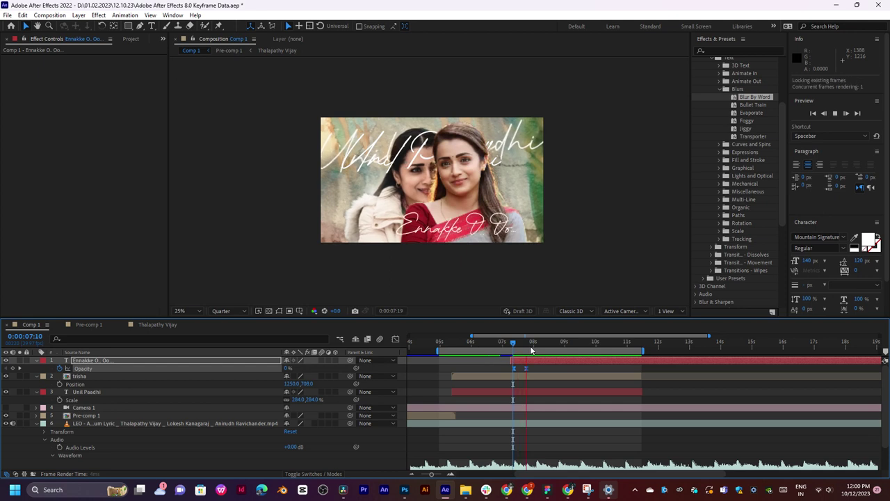
pyautogui.press('space')
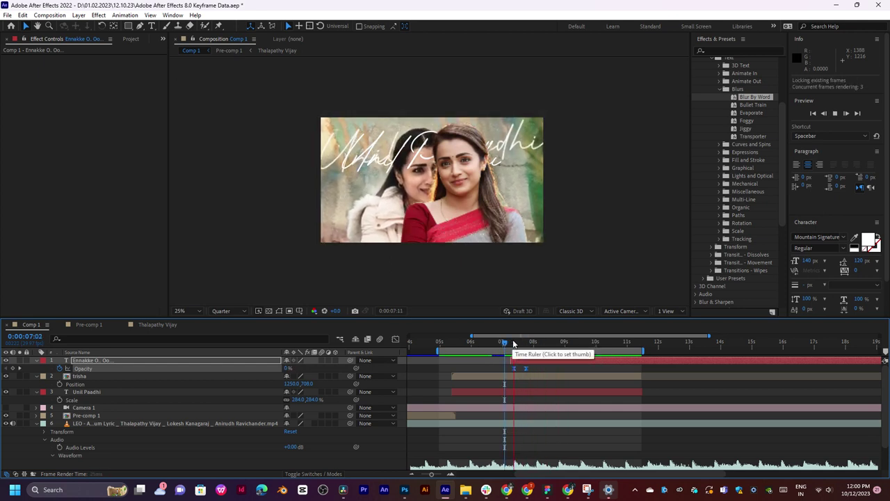
pyautogui.press('space')
pyautogui.moveTo(521, 343); pyautogui.dragTo(467, 343)
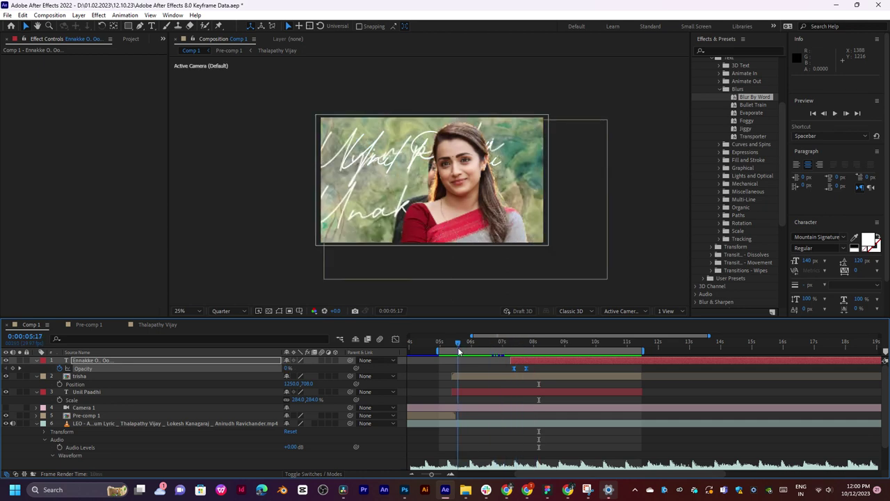
# Set the preview resolution to Full and examine the trisha cutout over the background at 50% zoom.
pyautogui.click(473, 379)
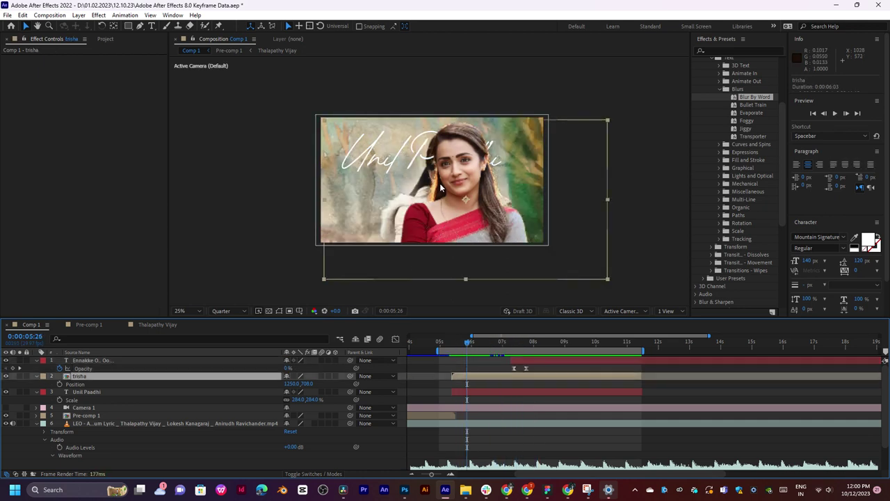
pyautogui.scroll(2, 440, 185)
pyautogui.click(236, 311)
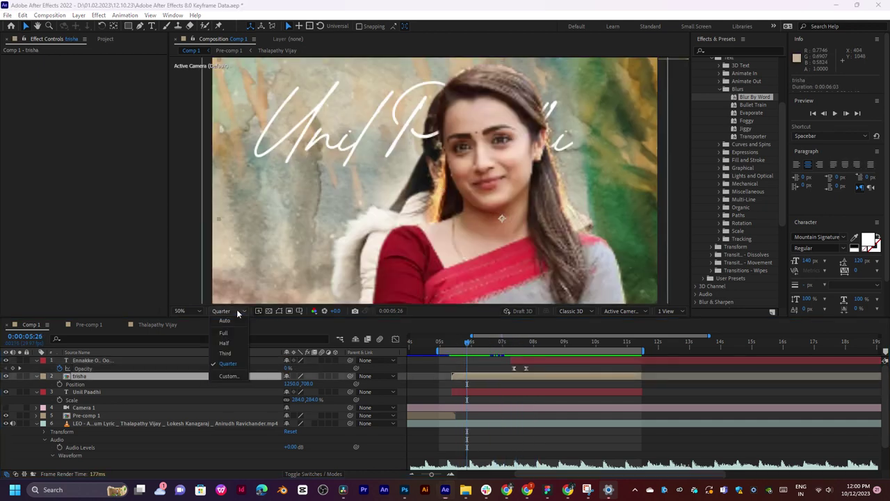
pyautogui.click(232, 321)
pyautogui.click(230, 312)
pyautogui.click(223, 333)
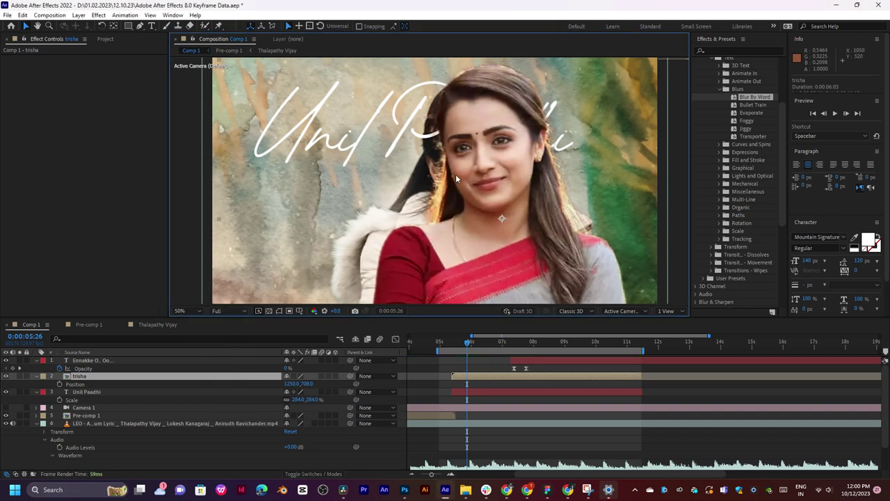
# Scrub back to 0:00:05:27, select the Unil Paadhi layer and hide the picture of the LEO reference video while keeping its audio.
pyautogui.scroll(-2, 471, 170)
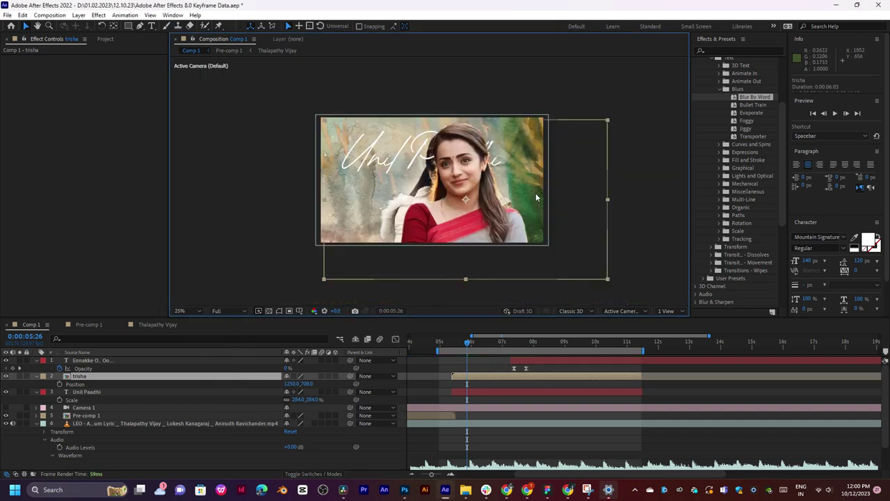
pyautogui.click(485, 342)
pyautogui.moveTo(490, 342); pyautogui.dragTo(465, 345)
pyautogui.click(473, 388)
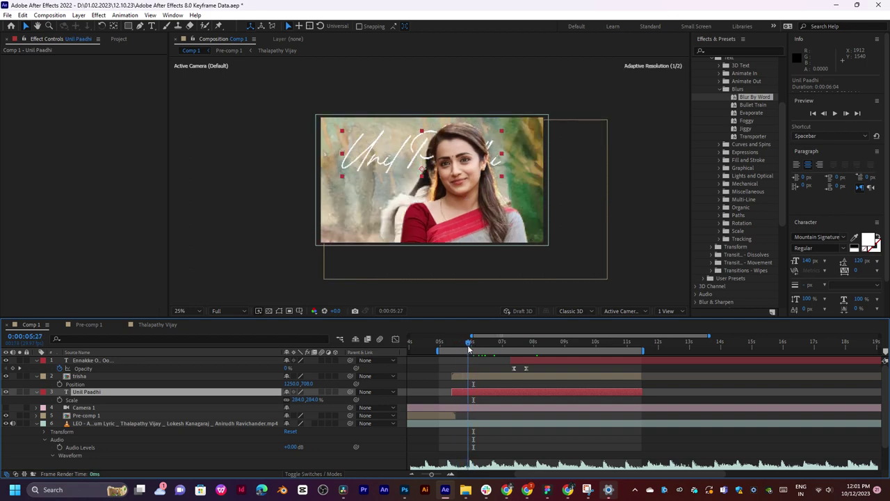
pyautogui.click(7, 424)
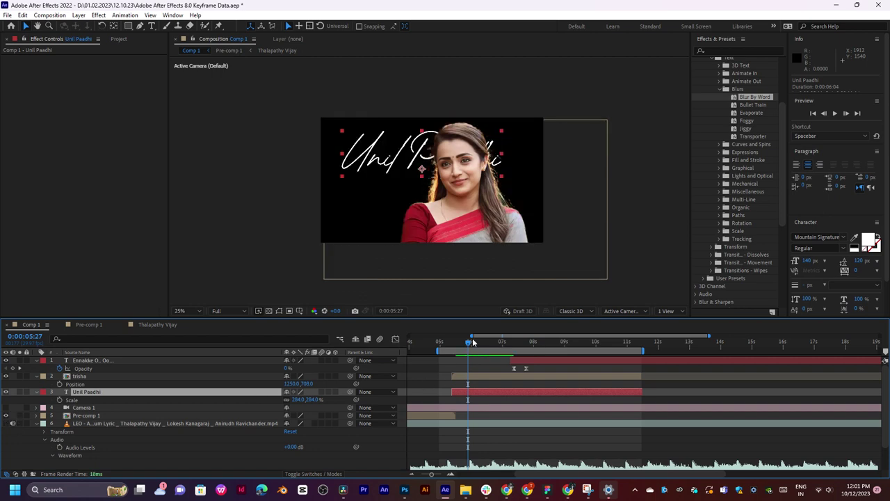
# Try the Bullet Train and Evaporate text blur presets on the Unil Paadhi layer, scrubbing and undoing each one.
pyautogui.moveTo(752, 104); pyautogui.dragTo(466, 393)
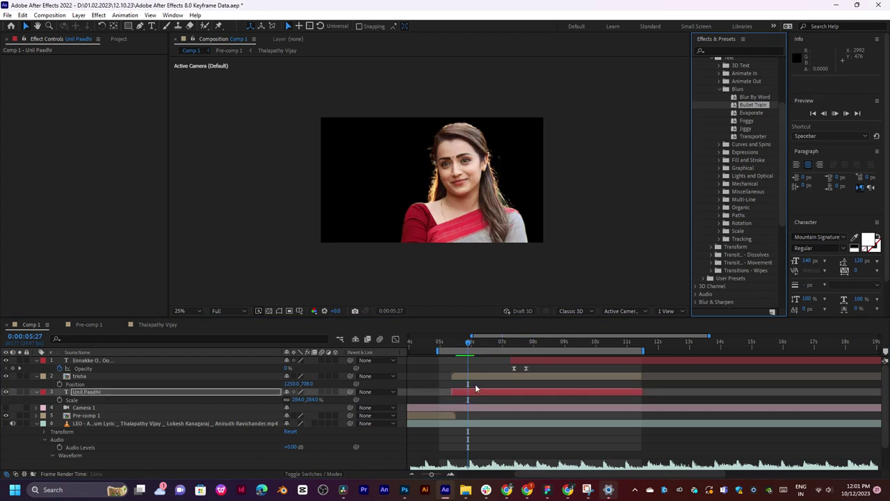
pyautogui.click(471, 346)
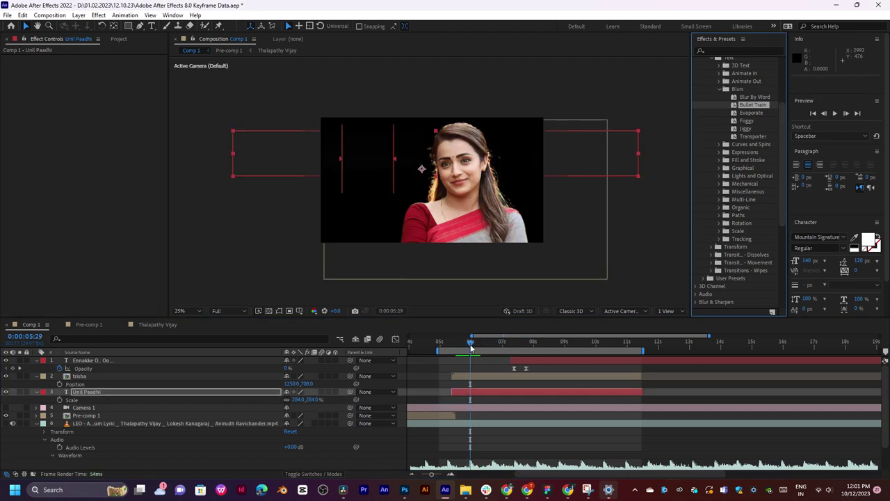
pyautogui.moveTo(471, 346)
pyautogui.mouseDown()
pyautogui.moveTo(494, 345)
pyautogui.moveTo(456, 346)
pyautogui.mouseUp()
pyautogui.hotkey('ctrl', 'z')
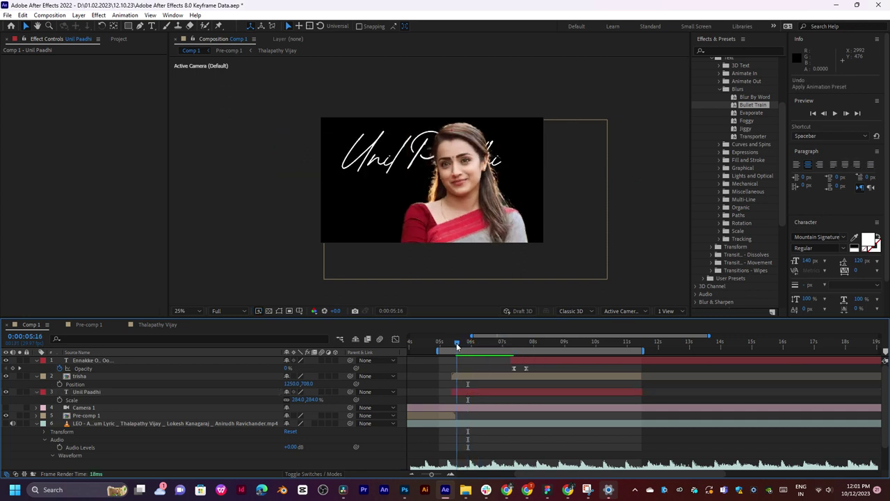
pyautogui.click(468, 389)
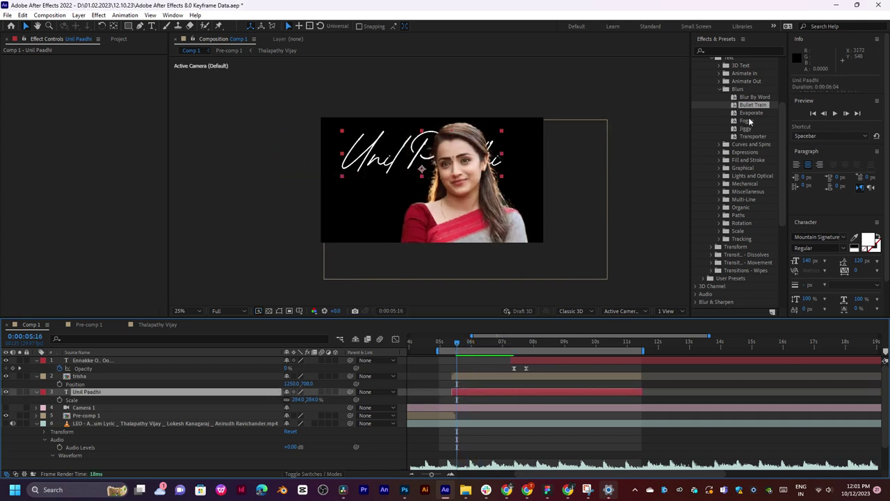
pyautogui.moveTo(750, 113); pyautogui.dragTo(470, 388)
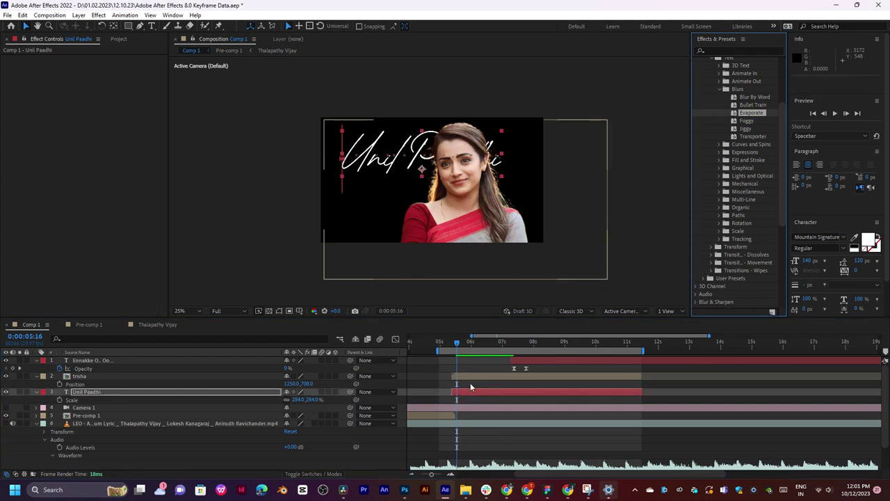
pyautogui.moveTo(458, 342)
pyautogui.mouseDown()
pyautogui.moveTo(505, 351)
pyautogui.moveTo(447, 354)
pyautogui.mouseUp()
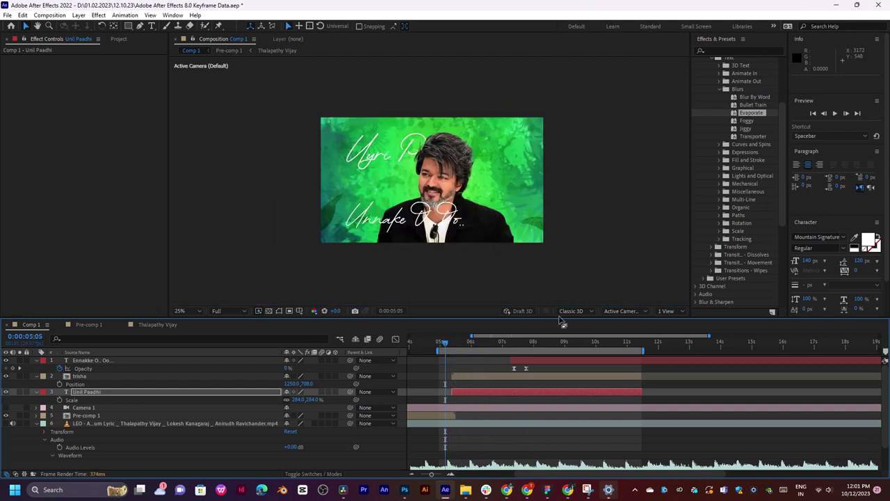
pyautogui.hotkey('ctrl', 'z')
# Try the Foggy and Jiggy text blur presets on the Unil Paadhi layer, scrubbing and undoing each one.
pyautogui.moveTo(746, 121); pyautogui.dragTo(468, 396)
pyautogui.moveTo(457, 346); pyautogui.dragTo(492, 346)
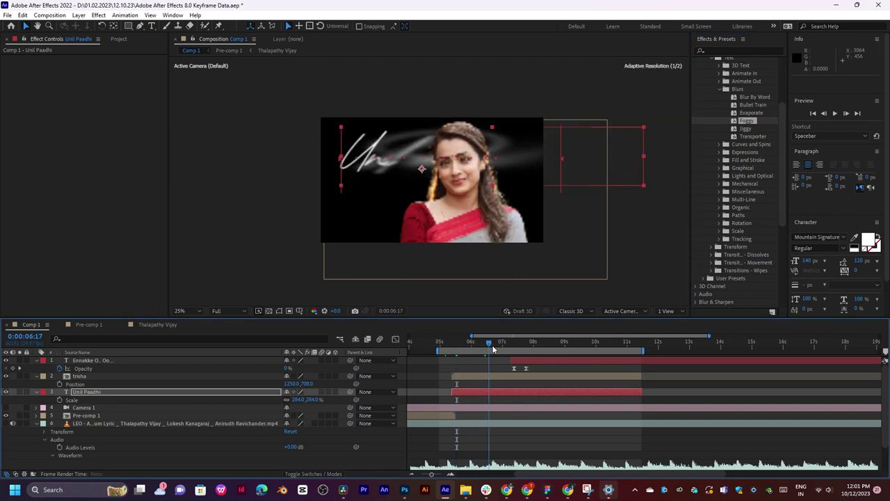
pyautogui.hotkey('ctrl', 'z')
pyautogui.moveTo(745, 129); pyautogui.dragTo(477, 394)
pyautogui.moveTo(457, 344); pyautogui.dragTo(495, 345)
pyautogui.hotkey('ctrl', 'z')
# Apply the Transporter text blur preset to the Unil Paadhi layer at 0:00:05:16 and preview the animation.
pyautogui.moveTo(753, 136); pyautogui.dragTo(467, 394)
pyautogui.moveTo(457, 345); pyautogui.dragTo(500, 345)
pyautogui.moveTo(515, 341); pyautogui.dragTo(463, 345)
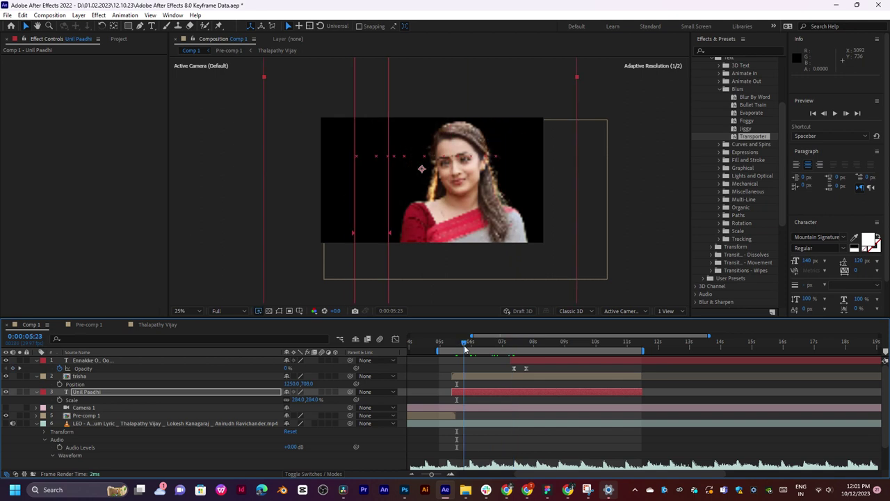
pyautogui.press('space')
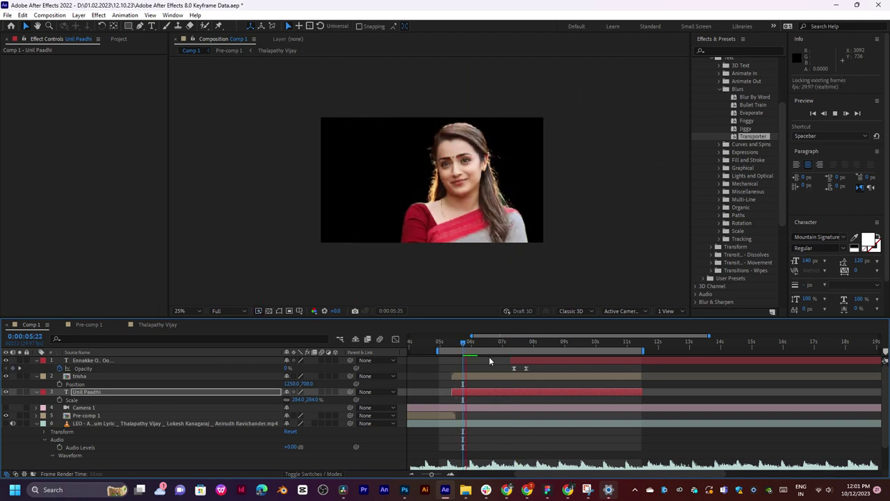
# Reveal the Unil Paadhi layer's Range Selector 1 Offset keyframes, move them to about 0:00:05:14 and just before 7 seconds, and preview.
pyautogui.click(502, 393)
pyautogui.press('u')
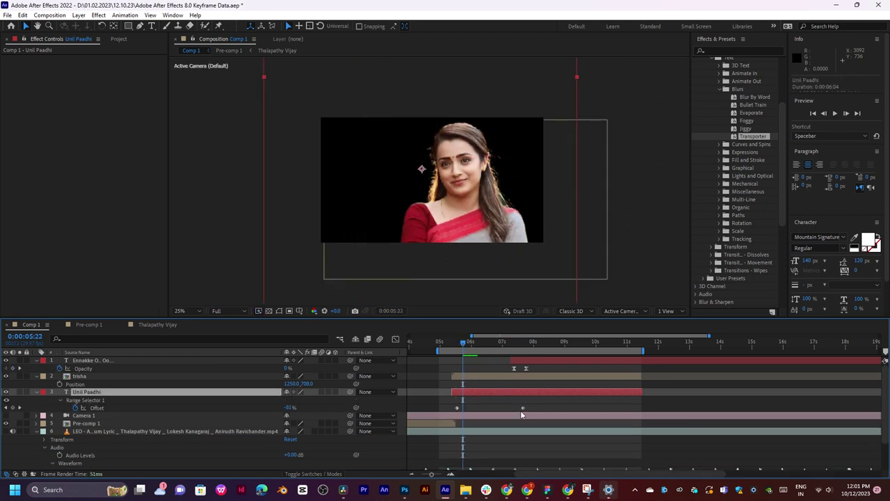
pyautogui.moveTo(522, 407); pyautogui.dragTo(454, 409)
pyautogui.click(453, 342)
pyautogui.press('space')
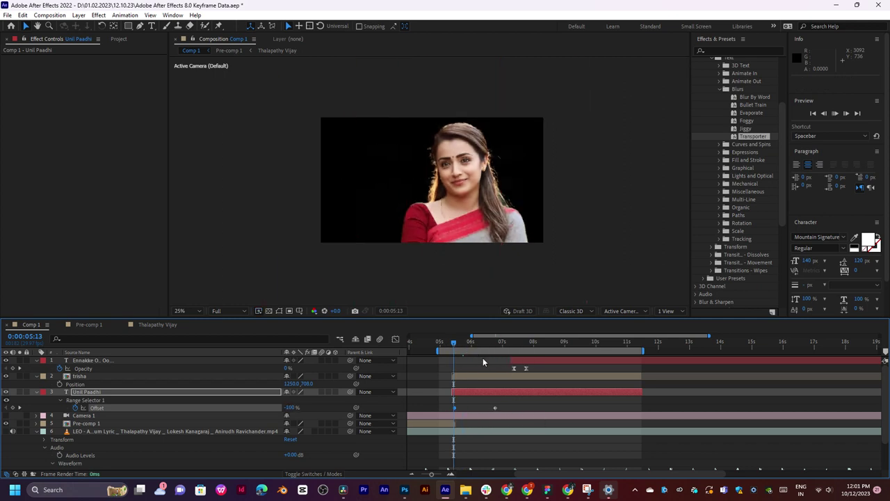
pyautogui.click(462, 345)
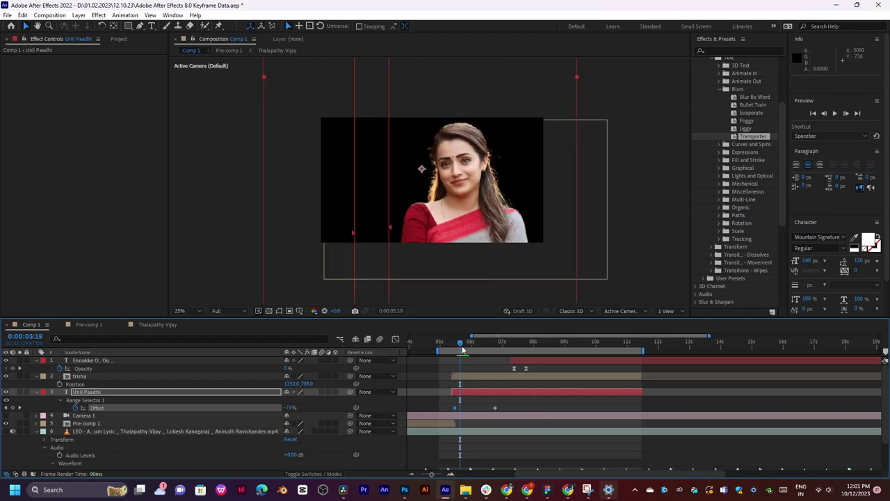
pyautogui.press('space')
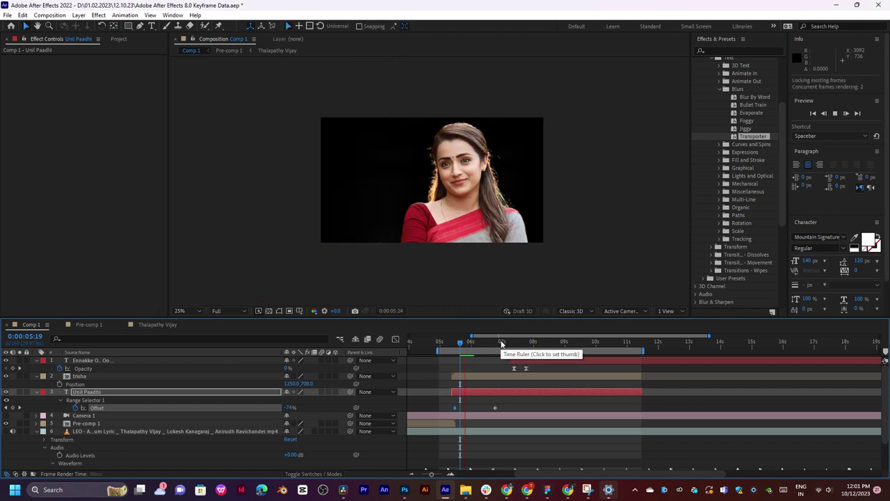
# Shorten the Transporter animation by moving the ending Offset keyframe to about 6 seconds, and check the result by scrubbing.
pyautogui.moveTo(484, 340)
pyautogui.mouseDown()
pyautogui.moveTo(495, 345)
pyautogui.moveTo(470, 354)
pyautogui.moveTo(491, 352)
pyautogui.moveTo(469, 359)
pyautogui.moveTo(480, 357)
pyautogui.mouseUp()
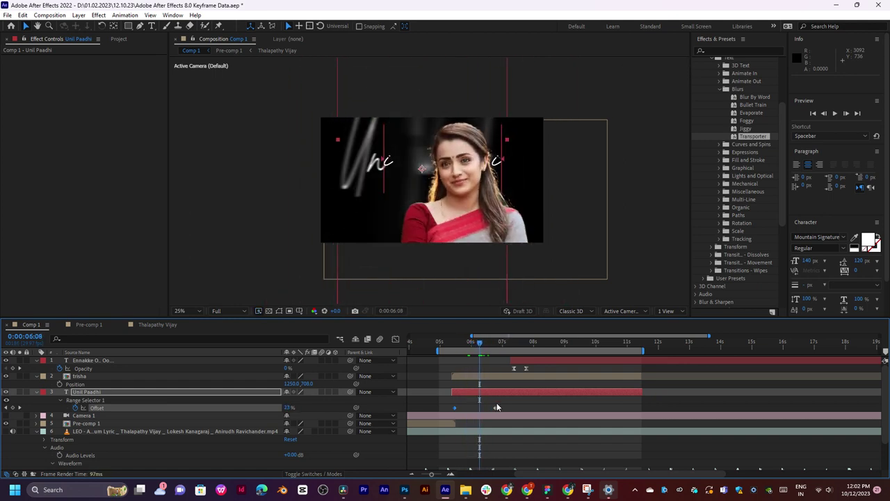
pyautogui.moveTo(495, 408); pyautogui.dragTo(472, 412)
pyautogui.moveTo(453, 345)
pyautogui.mouseDown()
pyautogui.moveTo(477, 347)
pyautogui.moveTo(454, 350)
pyautogui.mouseUp()
pyautogui.press('space')
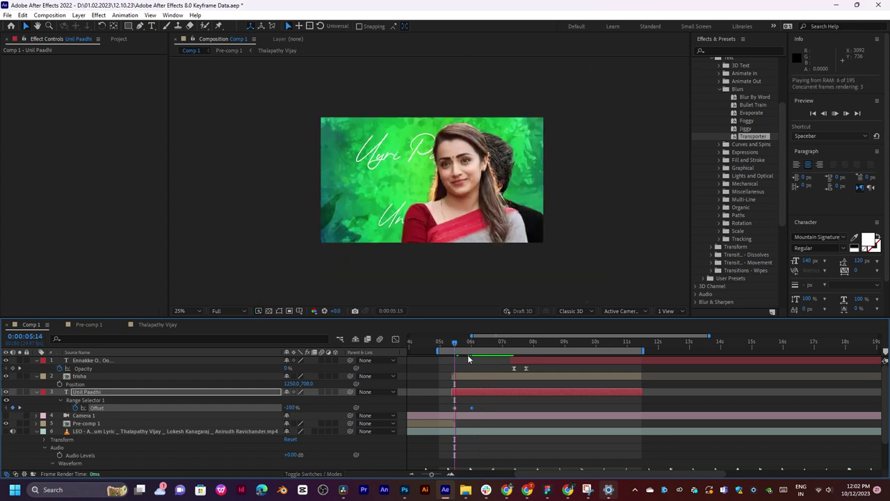
pyautogui.press('space')
pyautogui.moveTo(450, 345); pyautogui.dragTo(465, 346)
# Set the preview resolution to Quarter and play the Unil Paadhi text animation from 0:00:05:13.
pyautogui.click(222, 310)
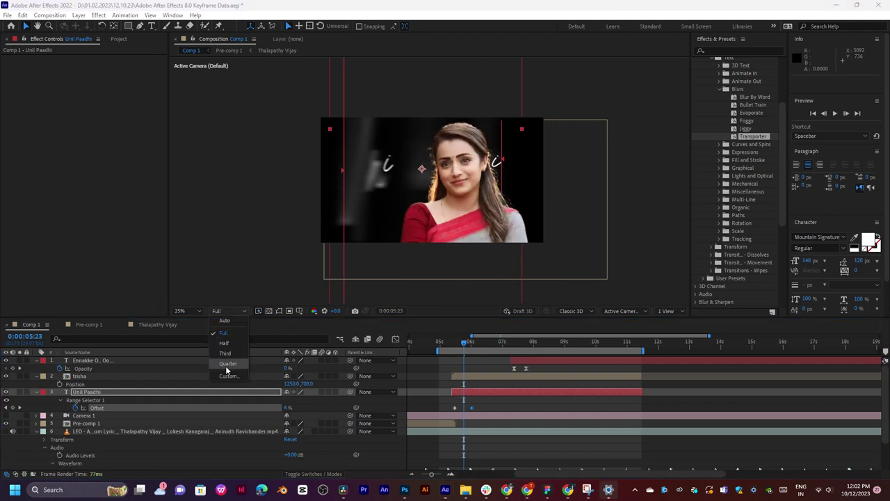
pyautogui.click(227, 364)
pyautogui.click(453, 342)
pyautogui.press('space')
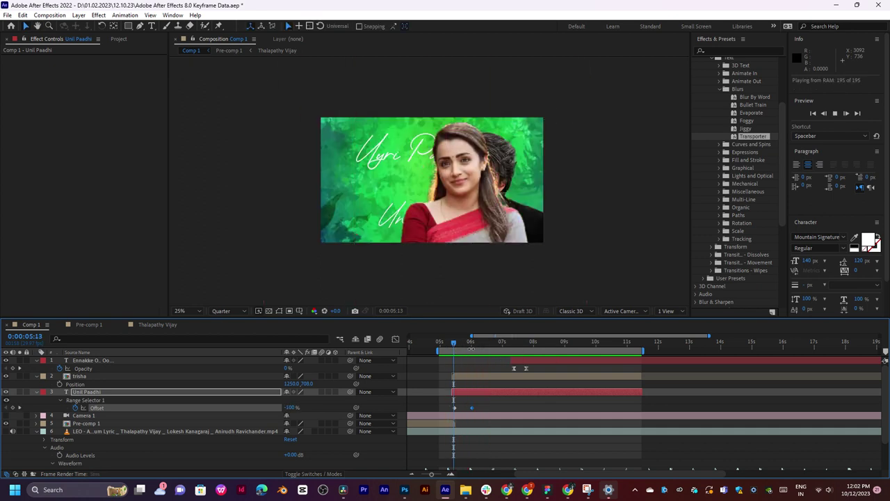
pyautogui.click(455, 346)
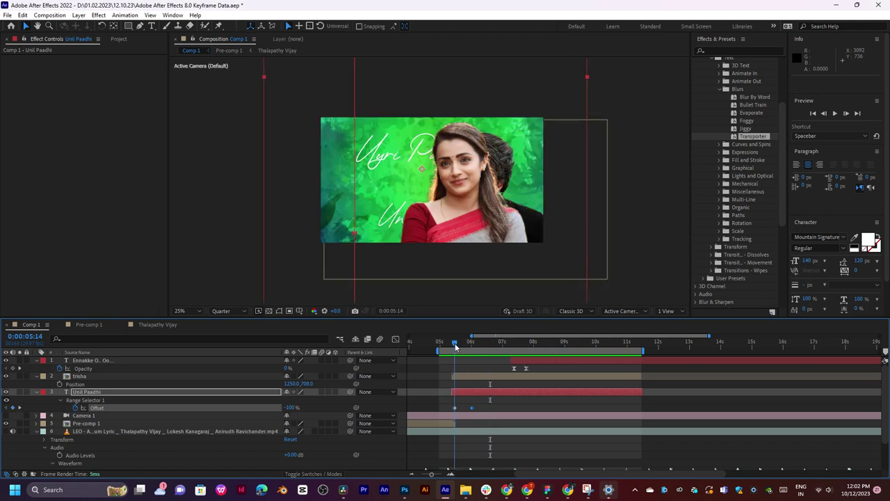
pyautogui.scroll(1, 750, 129)
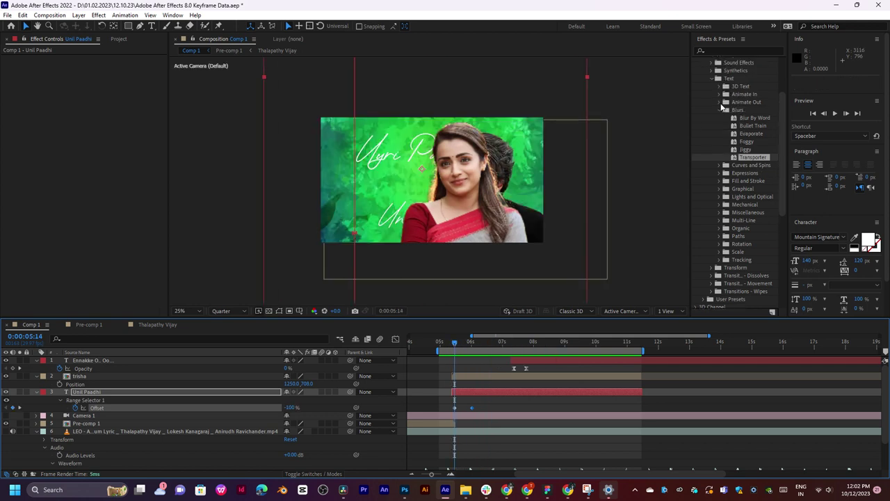
# Apply the Drop In By Character preset from the Animate In text presets to the Unil Paadhi layer at 0:00:05:14 and preview it.
pyautogui.click(720, 103)
pyautogui.click(755, 110)
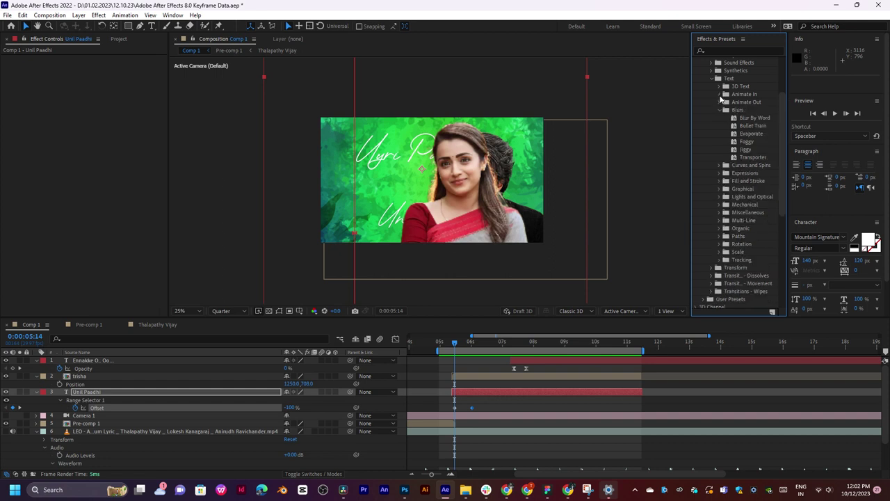
pyautogui.click(726, 94)
pyautogui.scroll(-1, 759, 89)
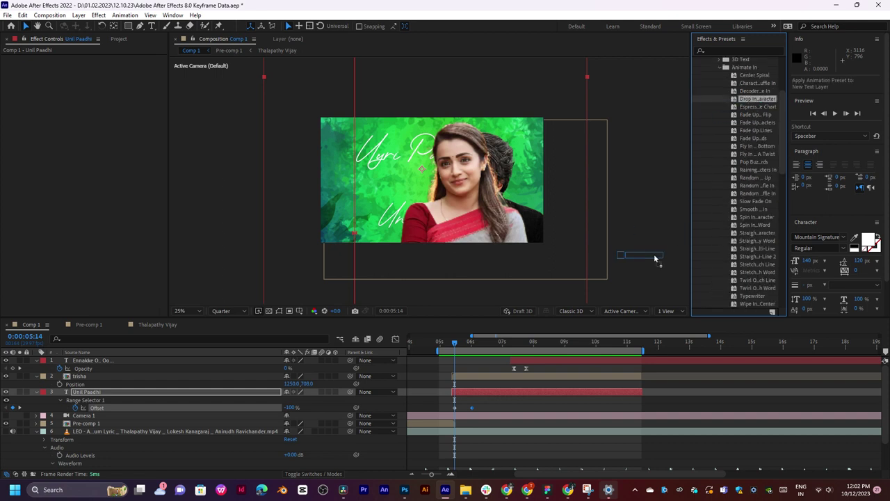
pyautogui.moveTo(654, 259); pyautogui.dragTo(471, 393)
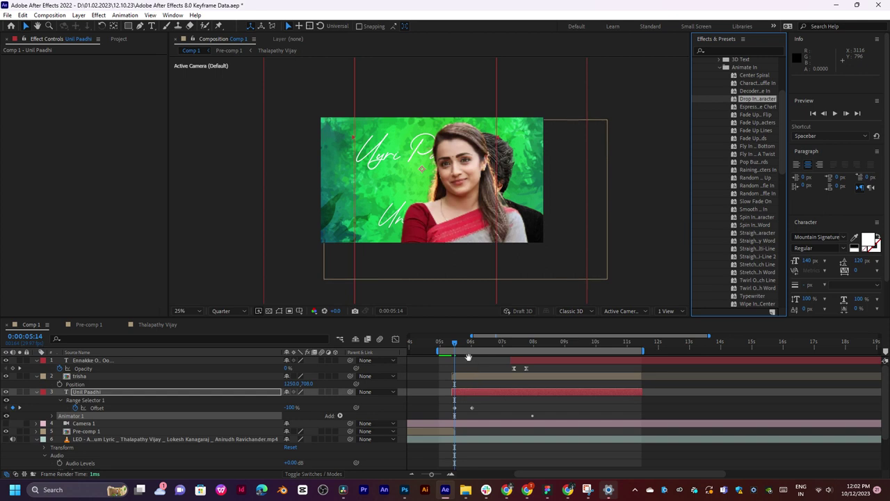
pyautogui.press('space')
pyautogui.press('space')
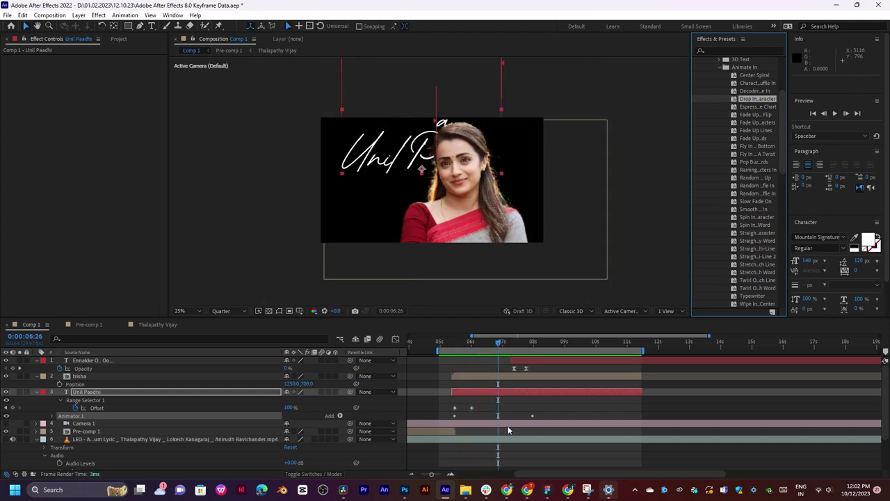
# Remove the Transporter preset's Offset keyframes from the Unil Paadhi layer and reveal its remaining Start keyframes.
pyautogui.moveTo(477, 405); pyautogui.dragTo(446, 415)
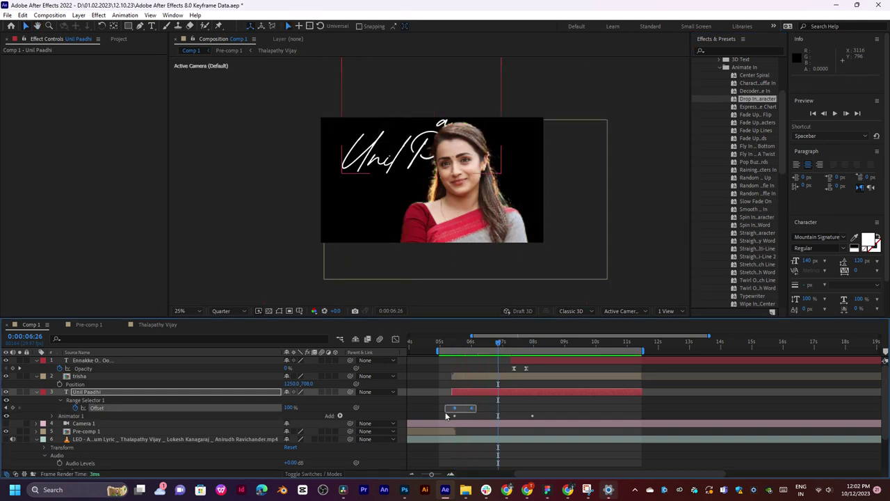
pyautogui.click(494, 386)
pyautogui.click(495, 392)
pyautogui.press('u')
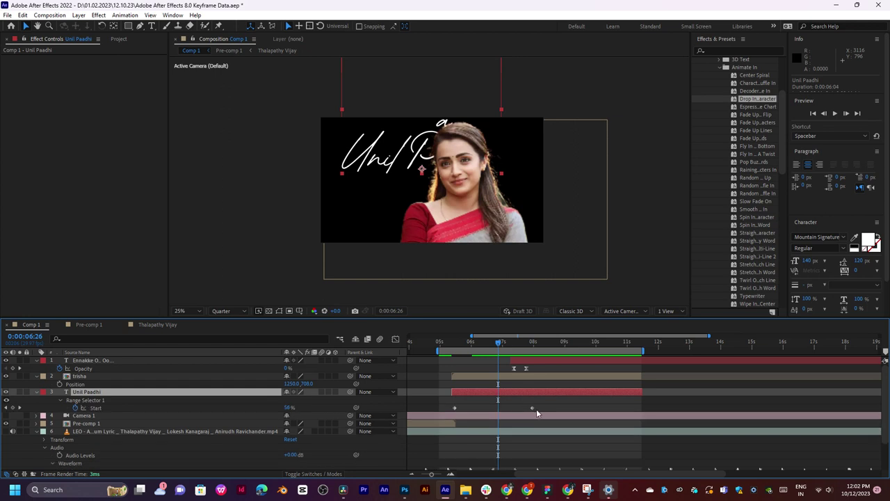
# Move the Unil Paadhi layer's ending Start keyframe to 0:00:06:00 and preview the drop-in animation from about 0:00:05:13.
pyautogui.moveTo(532, 408); pyautogui.dragTo(470, 408)
pyautogui.click(454, 344)
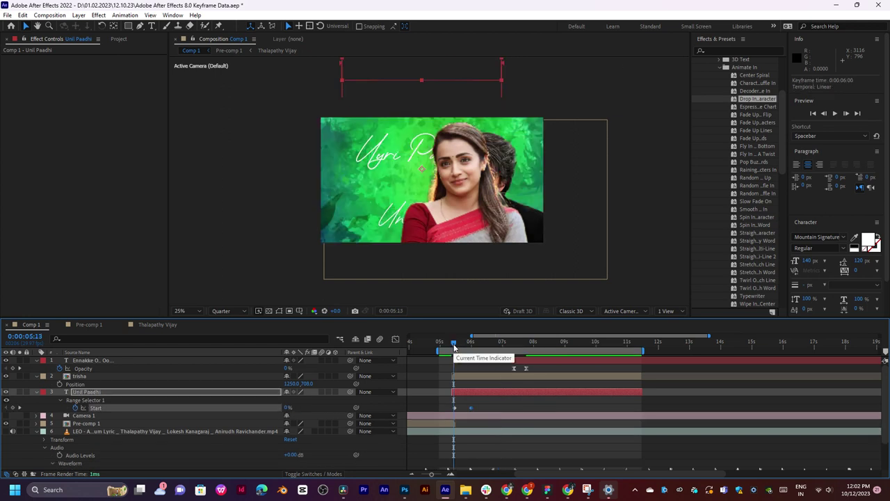
pyautogui.press('space')
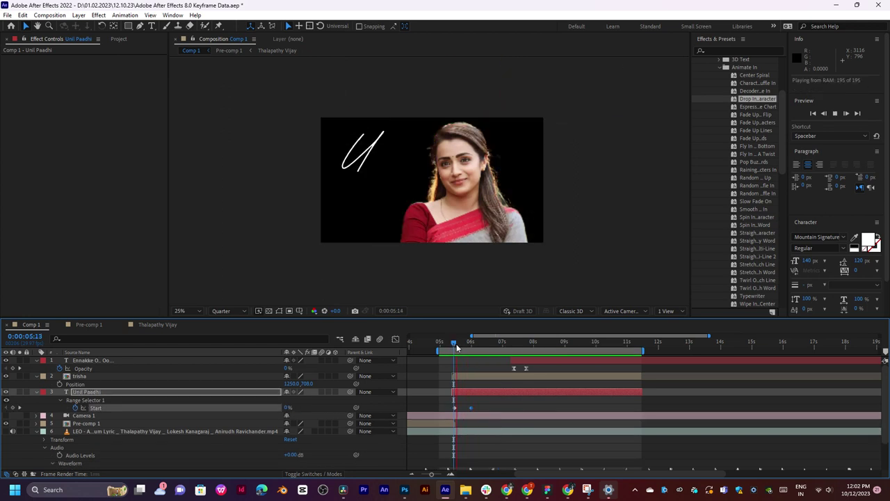
pyautogui.click(456, 344)
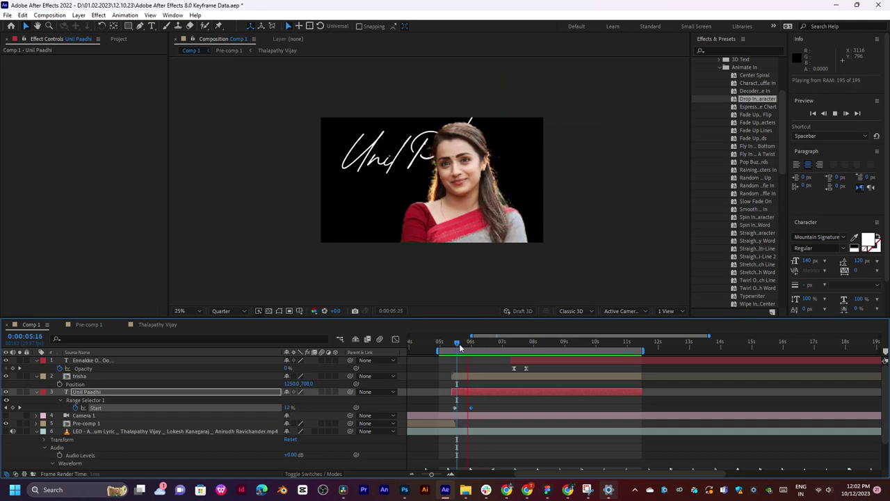
pyautogui.press('space')
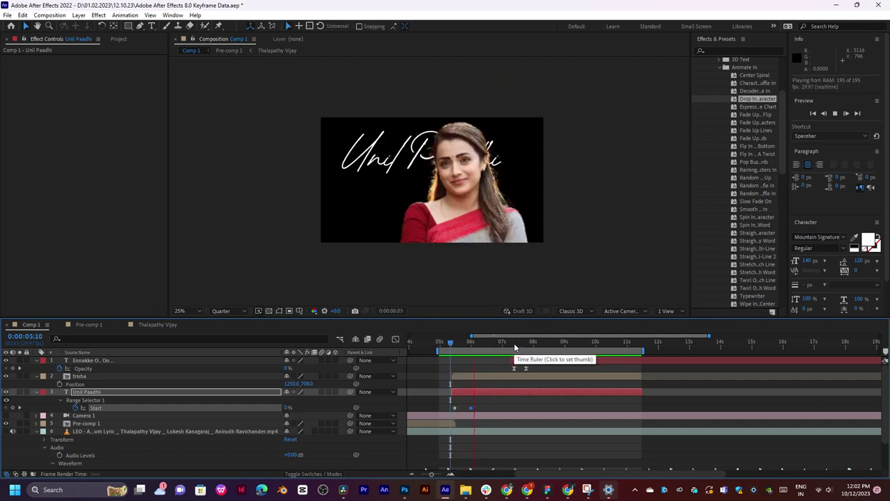
pyautogui.press('space')
# Apply Easy Ease to both Start keyframes of the Unil Paadhi layer and play the animation from 0:00:05:13.
pyautogui.rightClick(454, 408)
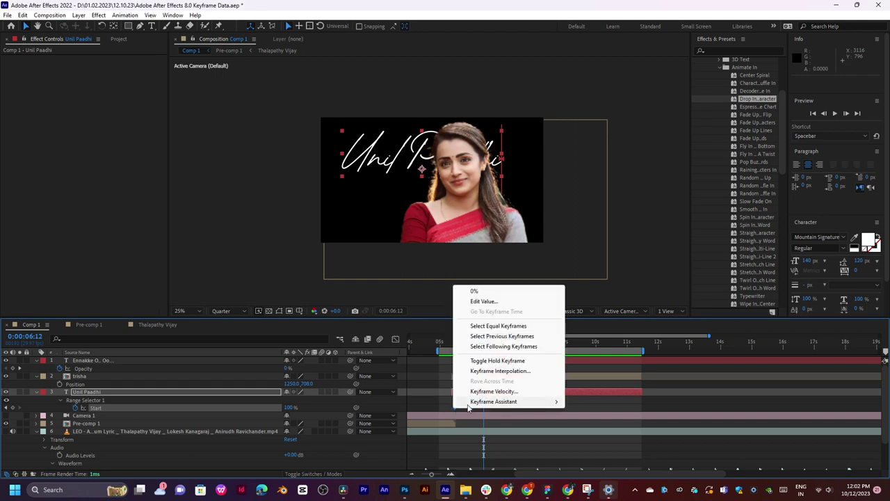
pyautogui.moveTo(512, 404)
pyautogui.click(597, 434)
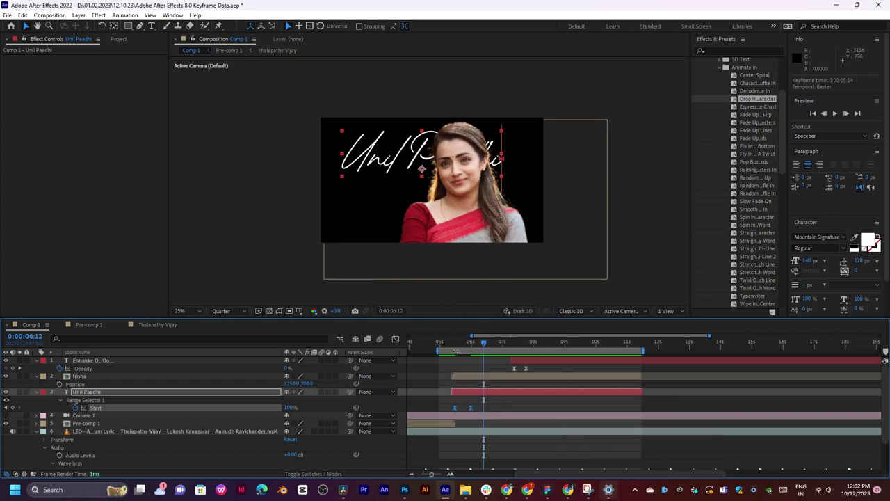
pyautogui.click(454, 343)
pyautogui.press('space')
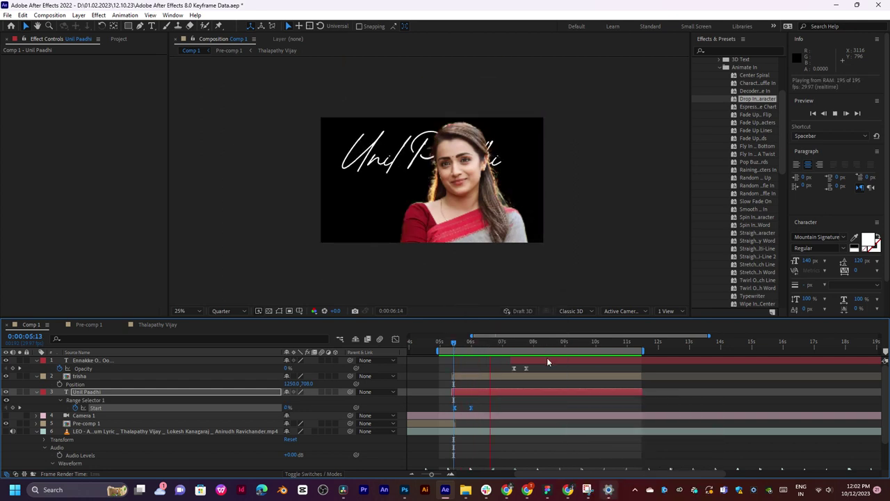
# Lengthen the Unil Paadhi drop-in by moving the ending Start keyframe to about 6.25 seconds, and preview from 0:00:05:17.
pyautogui.press('space')
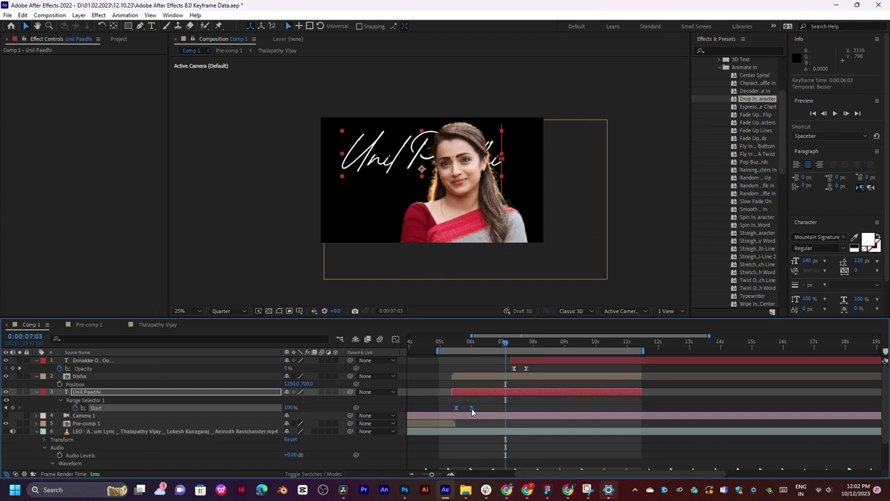
pyautogui.moveTo(471, 409); pyautogui.dragTo(478, 407)
pyautogui.press('space')
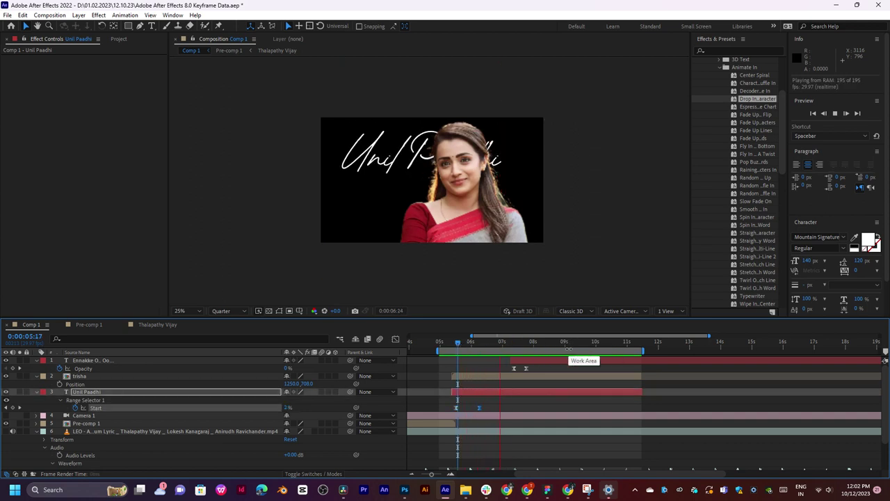
# Stop the preview, move the current time to 0:00:05:18, and select the Unil Paadhi text layer.
pyautogui.click(501, 344)
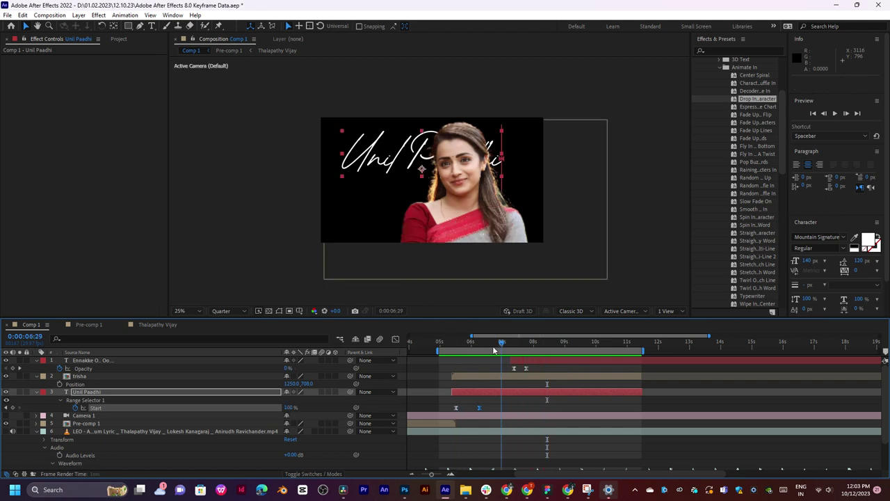
pyautogui.moveTo(491, 345); pyautogui.dragTo(459, 350)
pyautogui.click(483, 377)
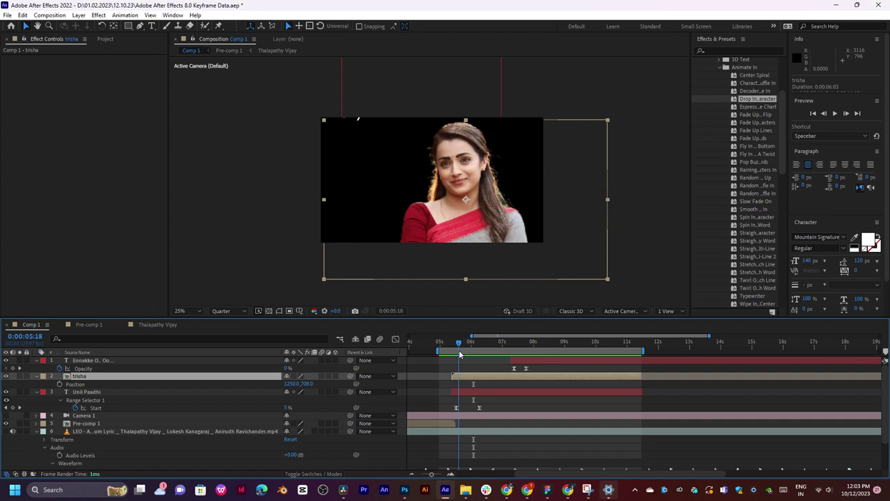
pyautogui.click(473, 393)
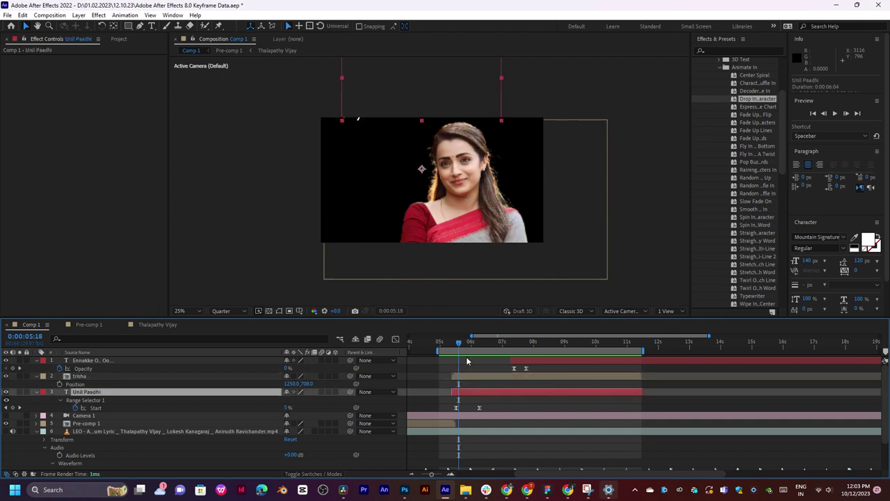
pyautogui.moveTo(457, 347); pyautogui.dragTo(459, 349)
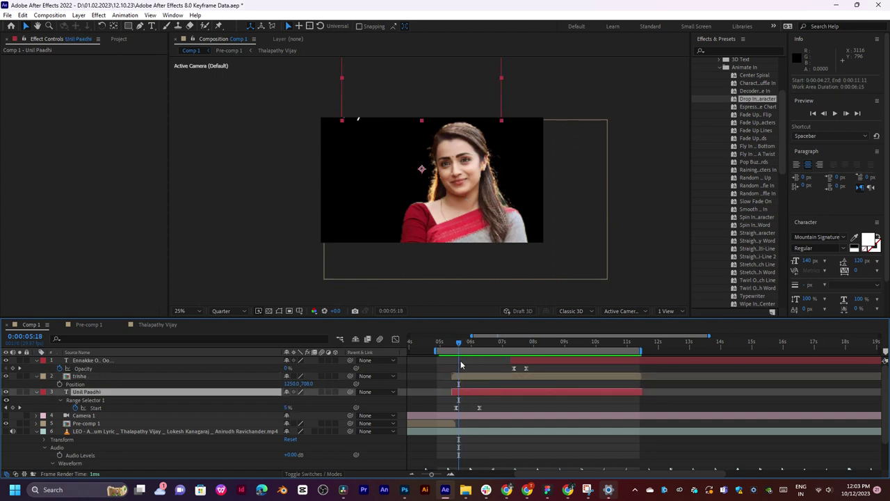
# Switch to Chrome, return to Freepik's green paint background results, and open the green-and-orange watercolor image in a new tab.
pyautogui.click(506, 489)
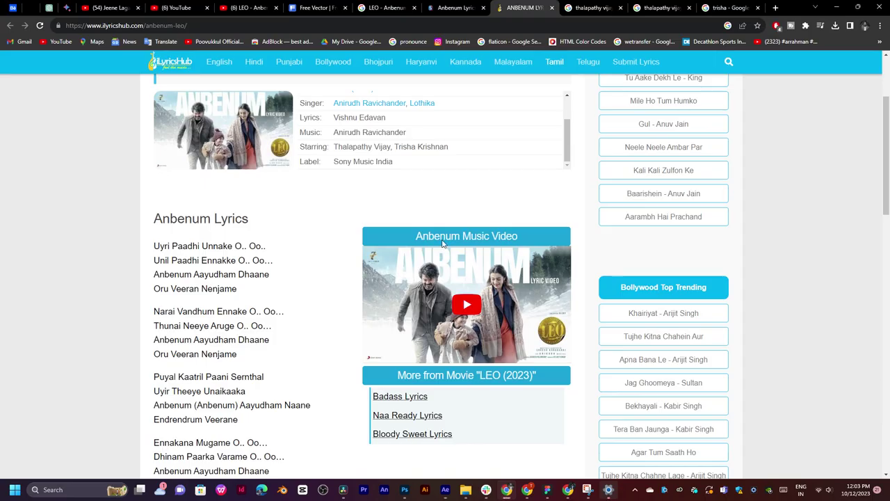
pyautogui.click(317, 8)
pyautogui.scroll(5, 480, 256)
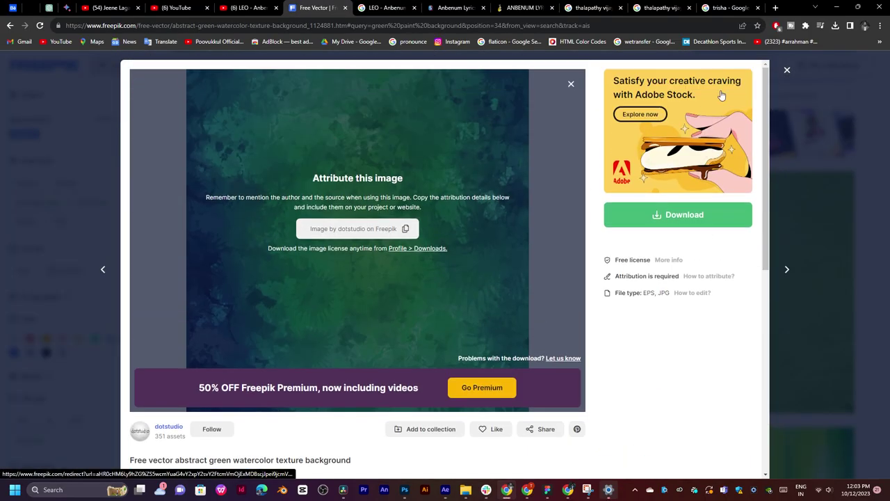
pyautogui.click(787, 70)
pyautogui.scroll(7, 437, 314)
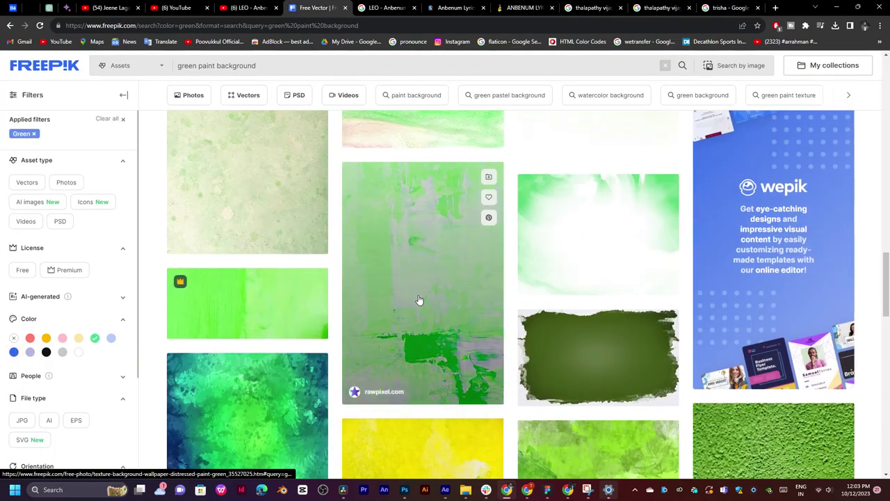
pyautogui.scroll(10, 420, 297)
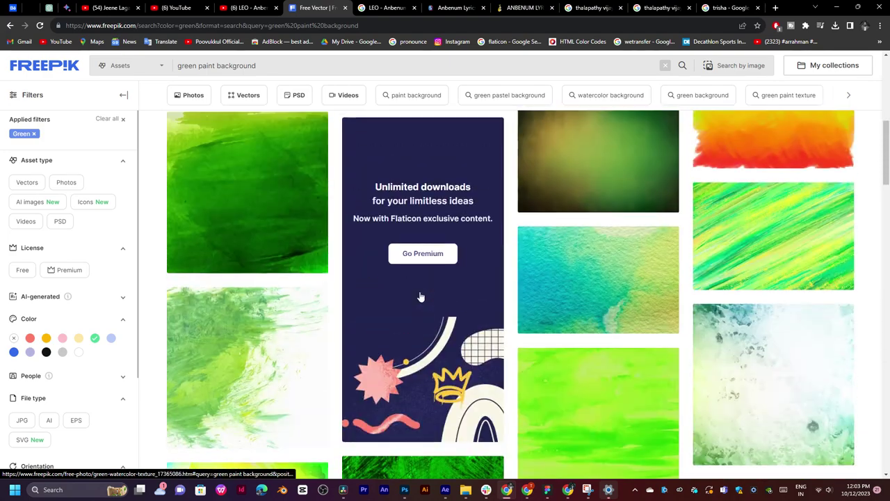
pyautogui.scroll(-5, 420, 297)
pyautogui.middleClick(424, 284)
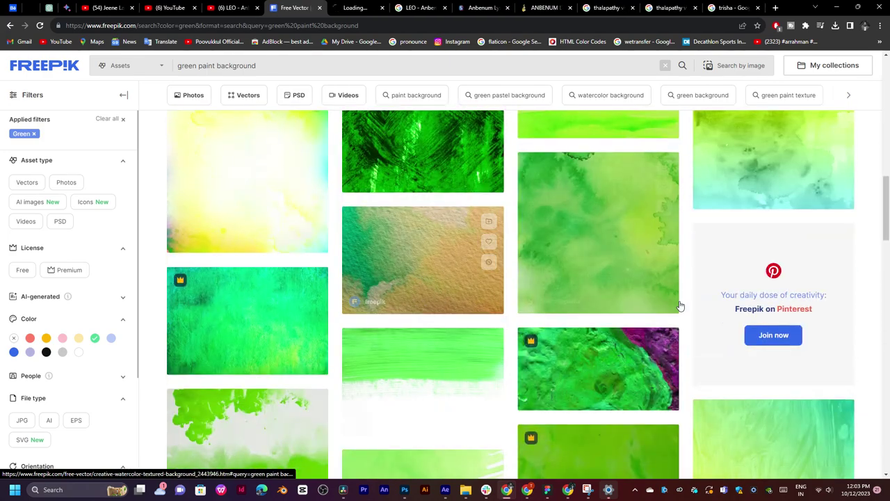
# Browse the remaining results, go on to page 2, and open the related paint background search in a new tab.
pyautogui.scroll(-6, 682, 303)
pyautogui.scroll(-4, 682, 302)
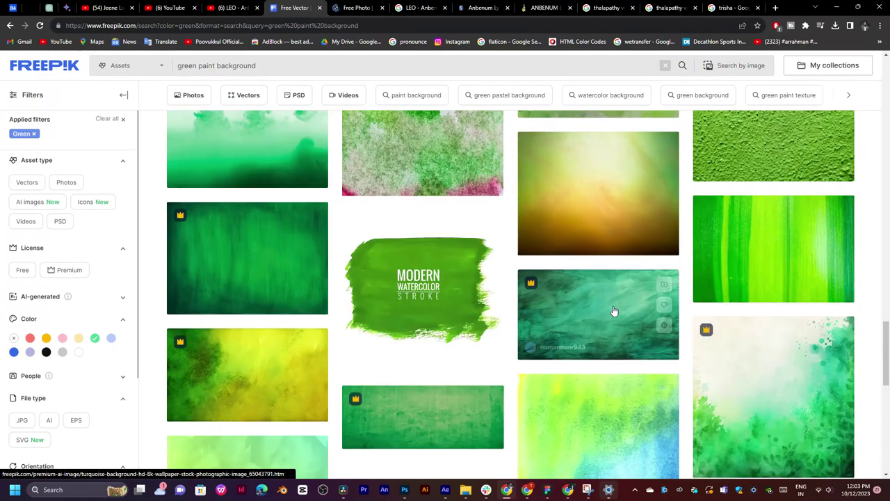
pyautogui.scroll(2, 612, 311)
pyautogui.scroll(-10, 613, 311)
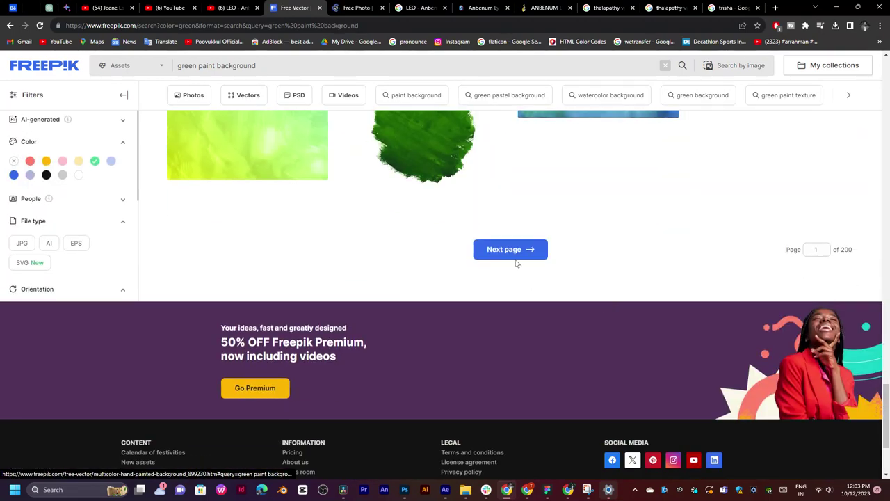
pyautogui.click(546, 255)
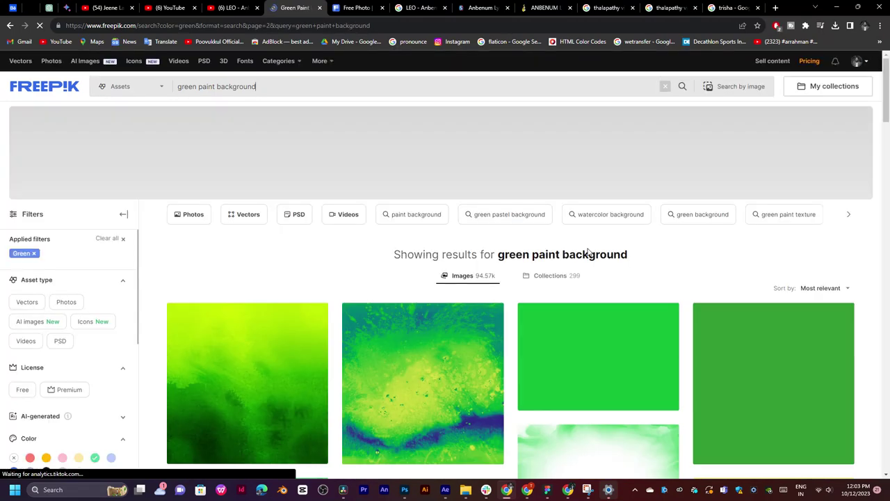
pyautogui.middleClick(415, 215)
# Look through the similar images suggested for the opened watercolor and open the brown-and-teal texture.
pyautogui.click(336, 8)
pyautogui.scroll(-8, 493, 215)
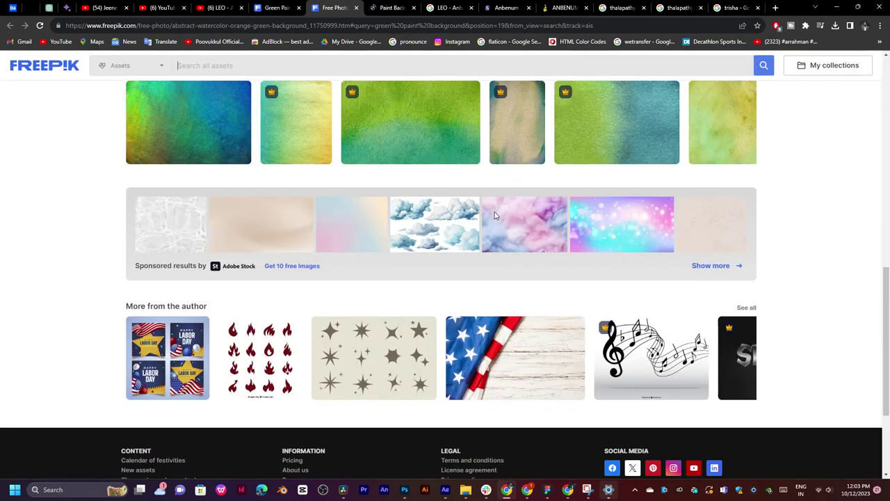
pyautogui.scroll(2, 537, 234)
pyautogui.click(755, 263)
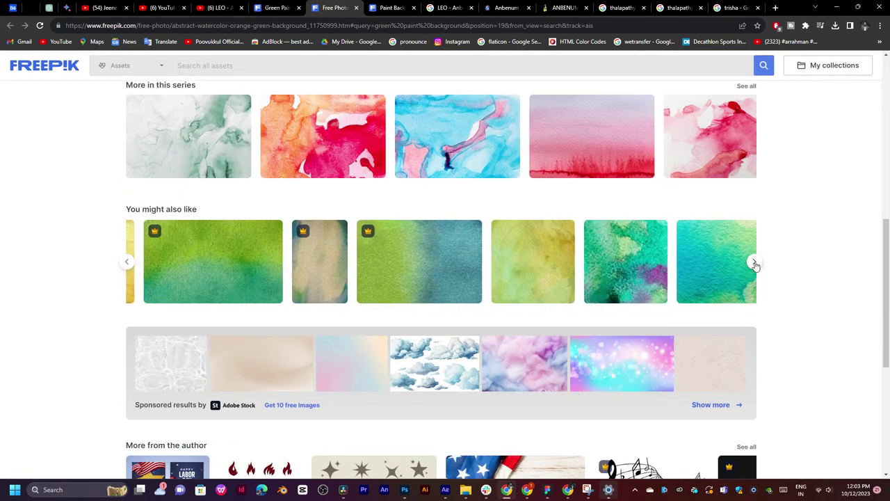
pyautogui.click(755, 263)
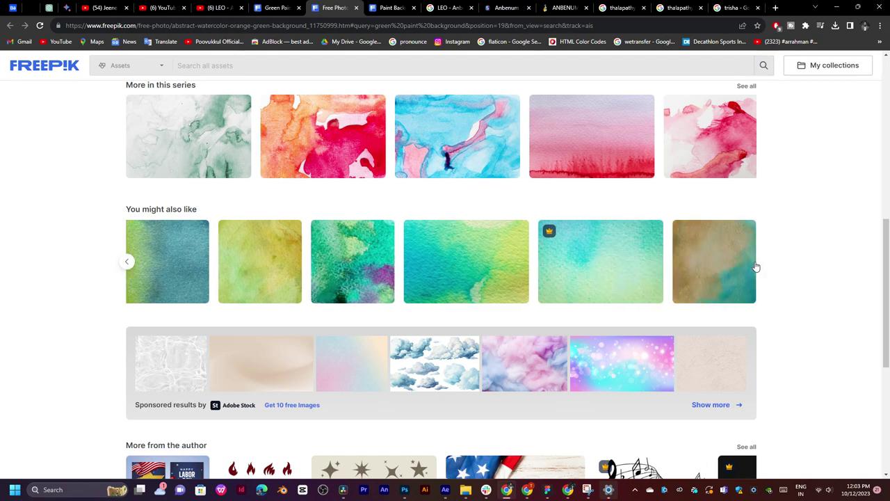
pyautogui.click(706, 267)
# Browse the similar backgrounds suggested for the brown-and-teal texture.
pyautogui.scroll(-6, 567, 273)
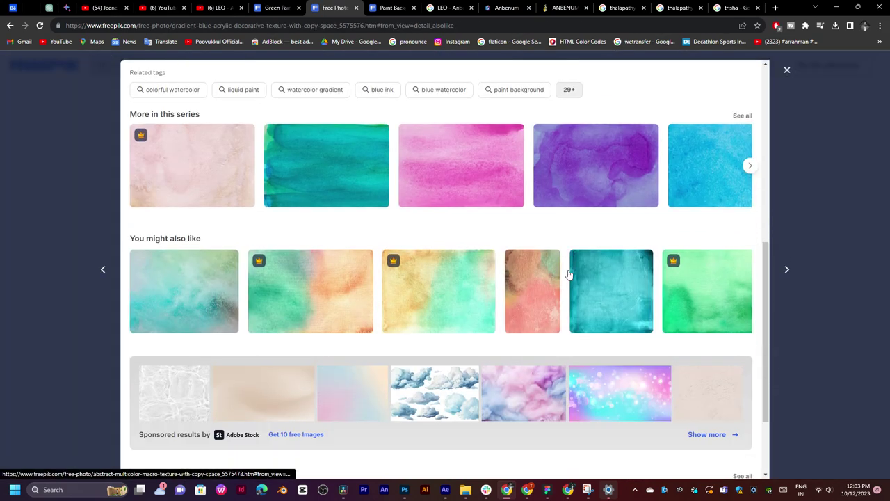
pyautogui.click(751, 280)
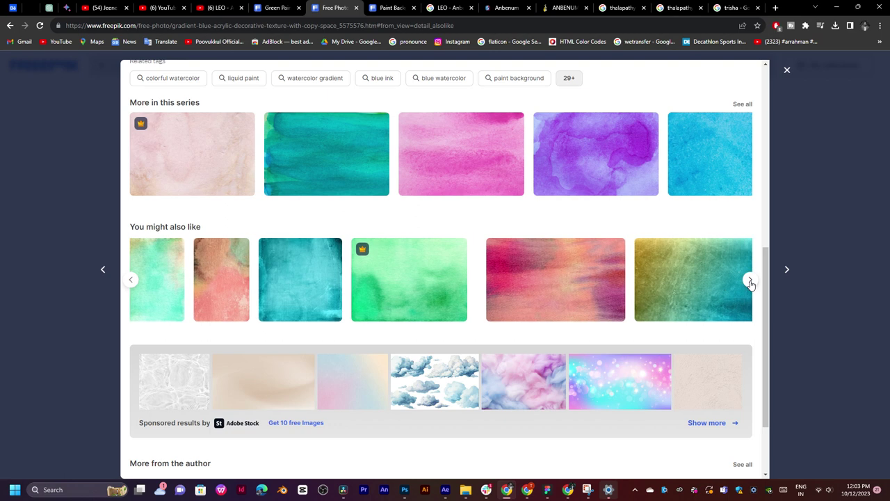
pyautogui.click(750, 281)
pyautogui.scroll(1, 738, 222)
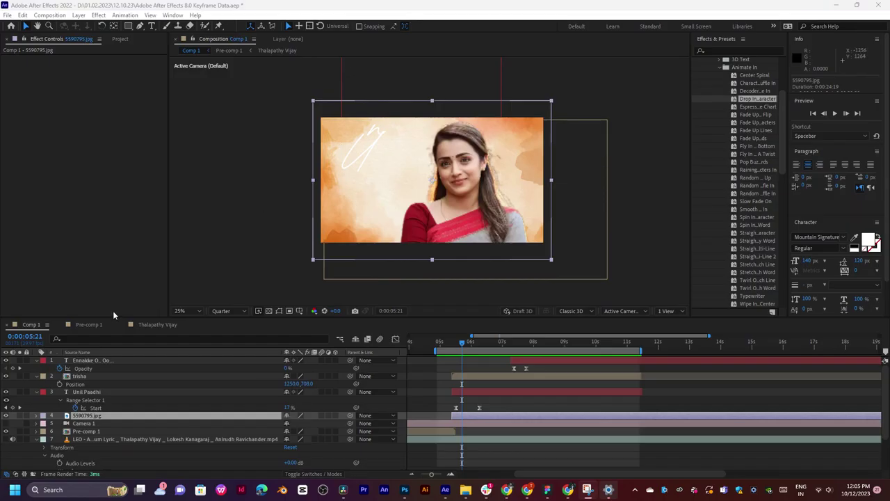
# Add a null object to Comp 1 and place it at the top of the layer stack.
pyautogui.rightClick(13, 365)
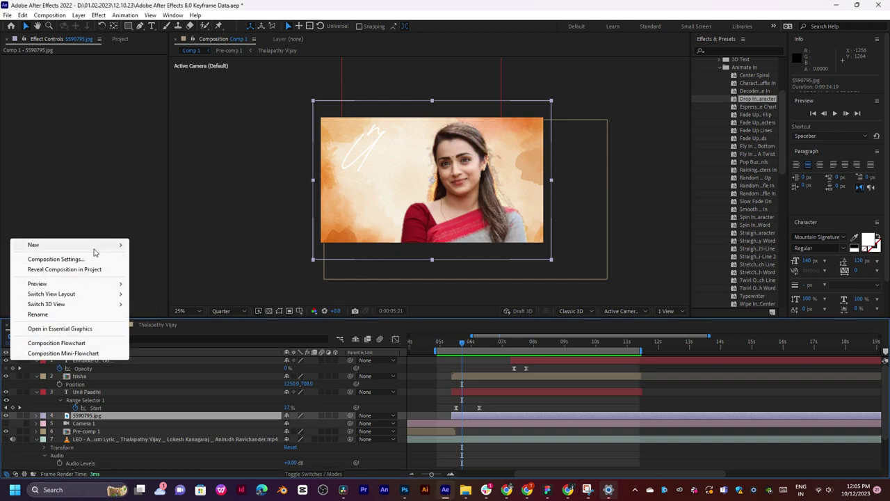
pyautogui.moveTo(97, 248)
pyautogui.click(158, 300)
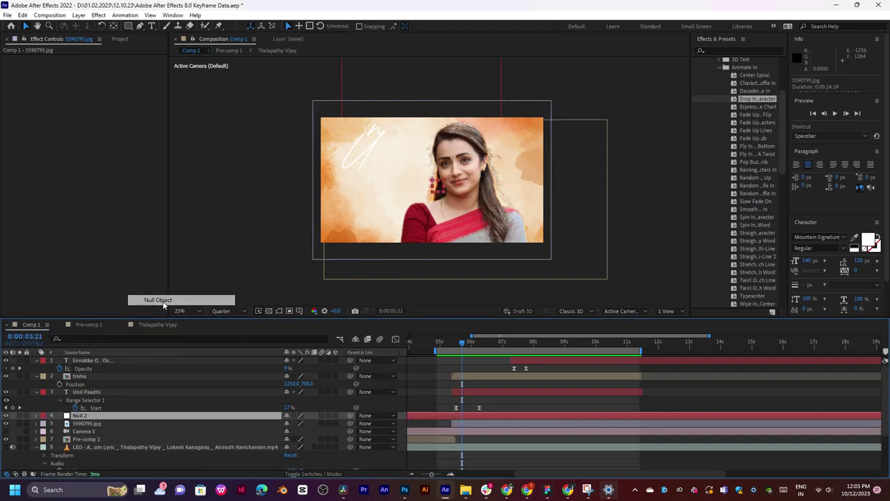
pyautogui.moveTo(100, 420); pyautogui.dragTo(112, 360)
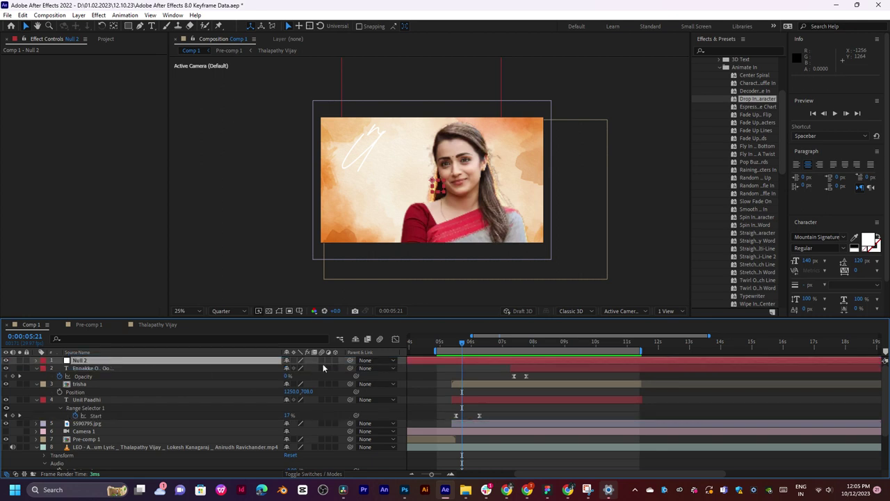
# Parent the two lyric text layers, the trisha layer and the 5590795.jpg background to the new null.
pyautogui.click(119, 369)
pyautogui.keyDown('shift'); pyautogui.click(116, 422); pyautogui.keyUp('shift')
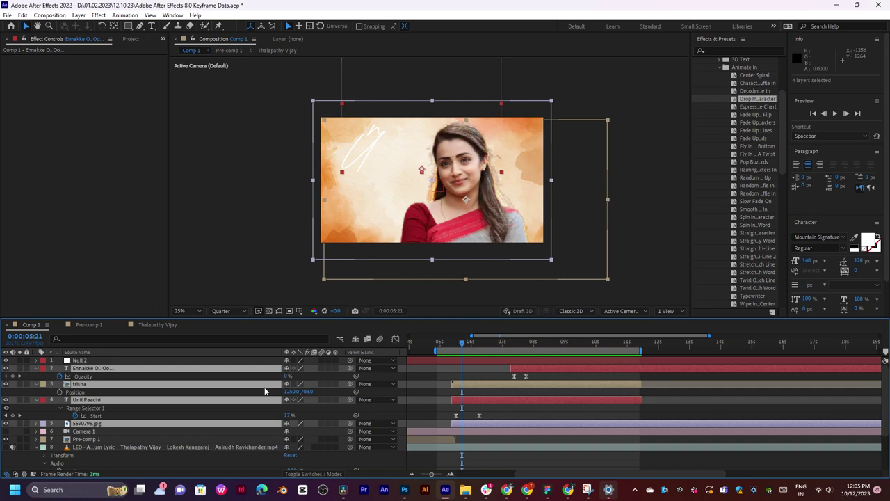
pyautogui.press('u')
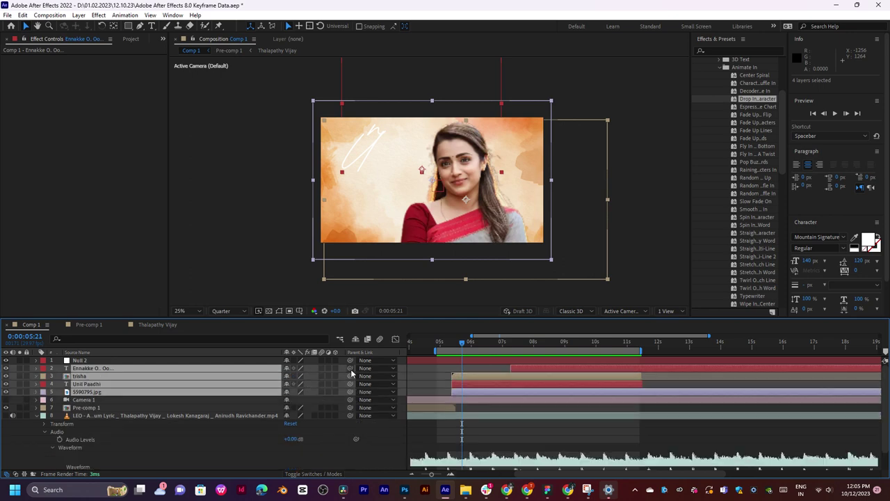
pyautogui.moveTo(351, 373); pyautogui.dragTo(82, 360)
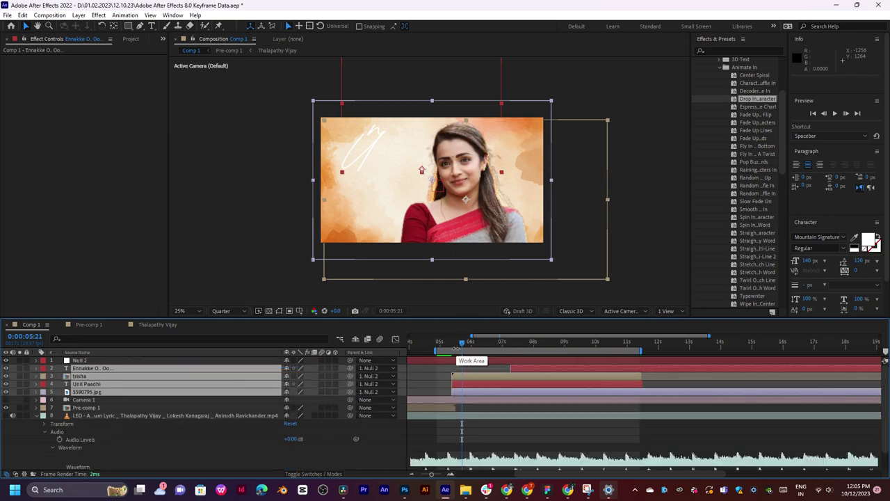
# Set a Position keyframe on the null at 0:00:06:12.
pyautogui.moveTo(461, 348); pyautogui.dragTo(488, 345)
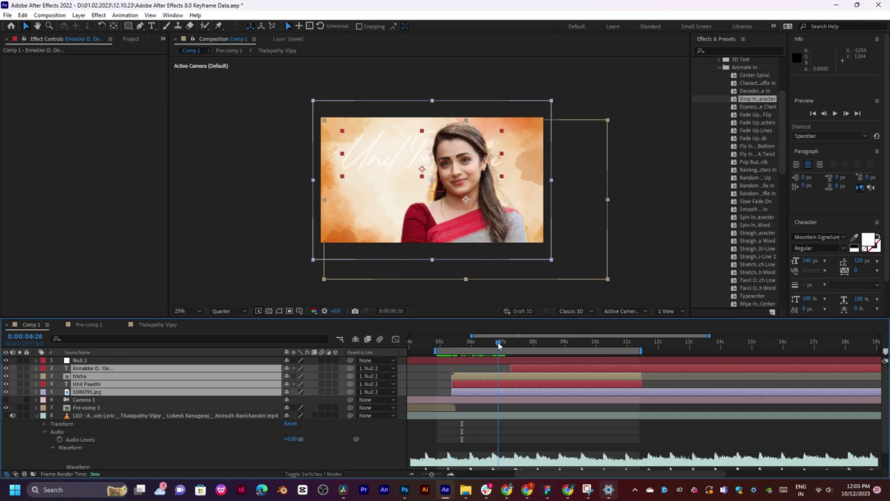
pyautogui.click(501, 361)
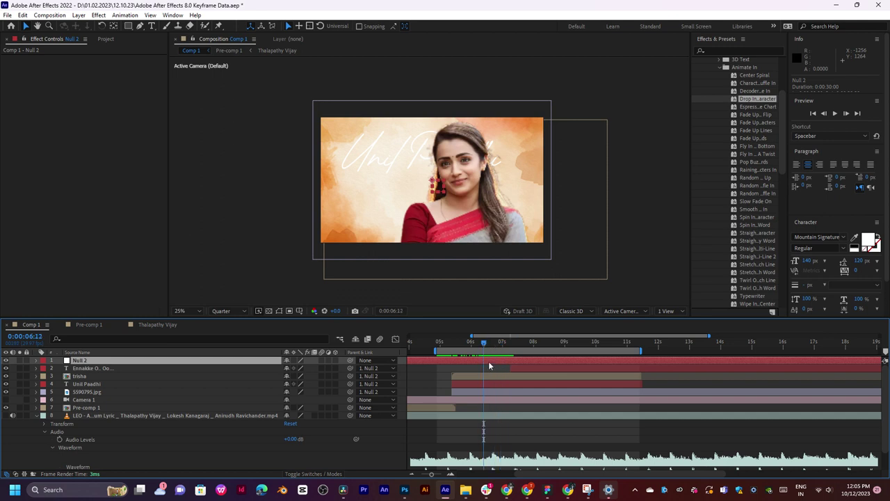
pyautogui.press('p')
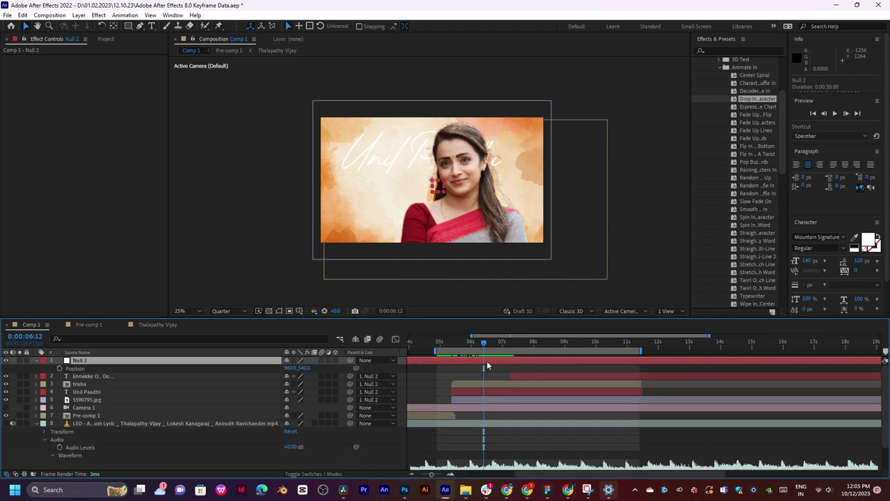
pyautogui.click(60, 368)
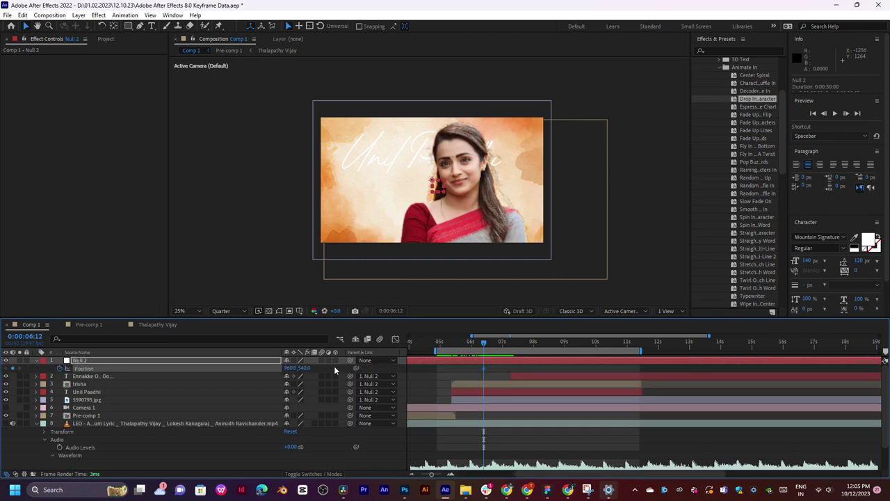
# At 0:00:05:12, set the null's horizontal position to about 1930 so the scene slides in, and preview it.
pyautogui.click(453, 350)
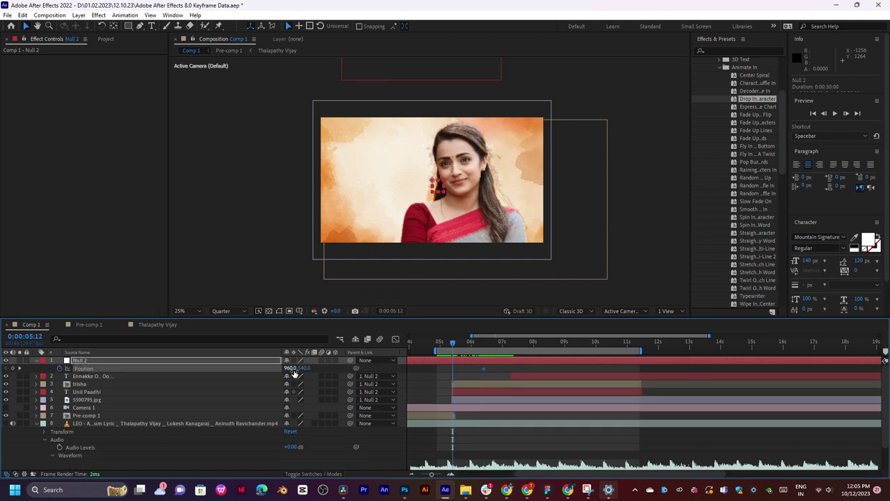
pyautogui.moveTo(290, 367); pyautogui.dragTo(370, 368)
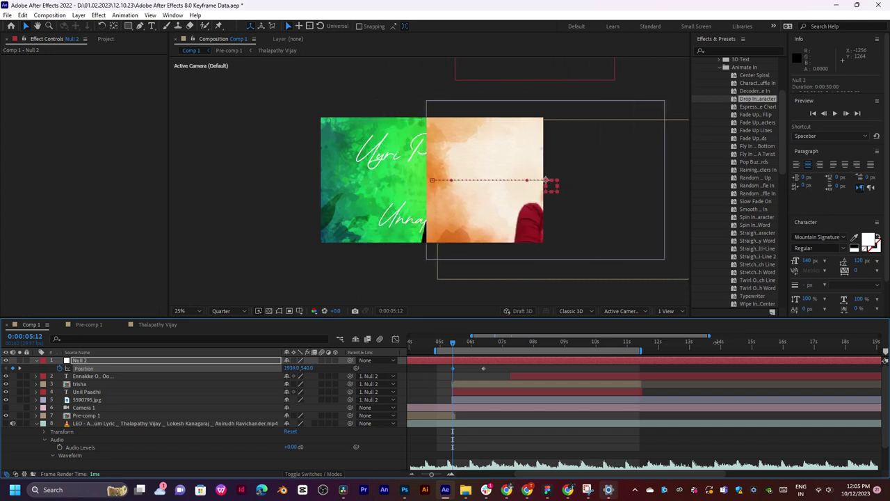
pyautogui.press('space')
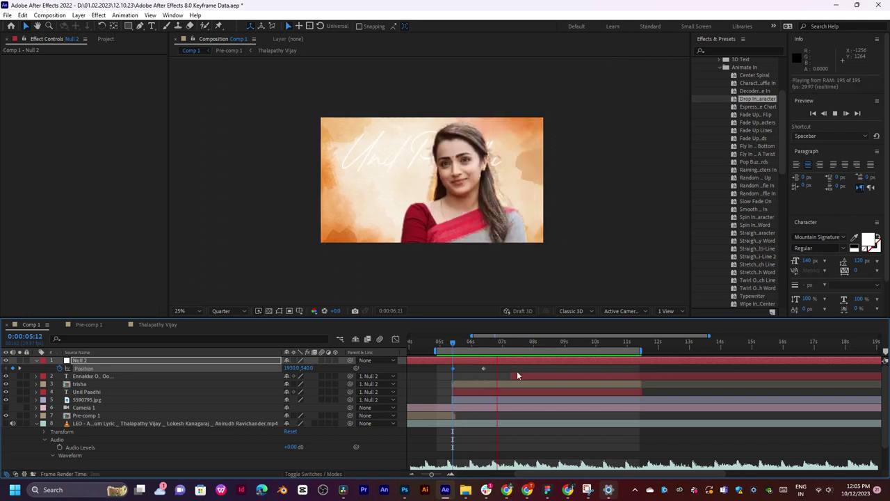
# Shorten the slide-in by moving the null's ending Position keyframe to just after 6 seconds, and preview the timing.
pyautogui.moveTo(484, 368); pyautogui.dragTo(475, 375)
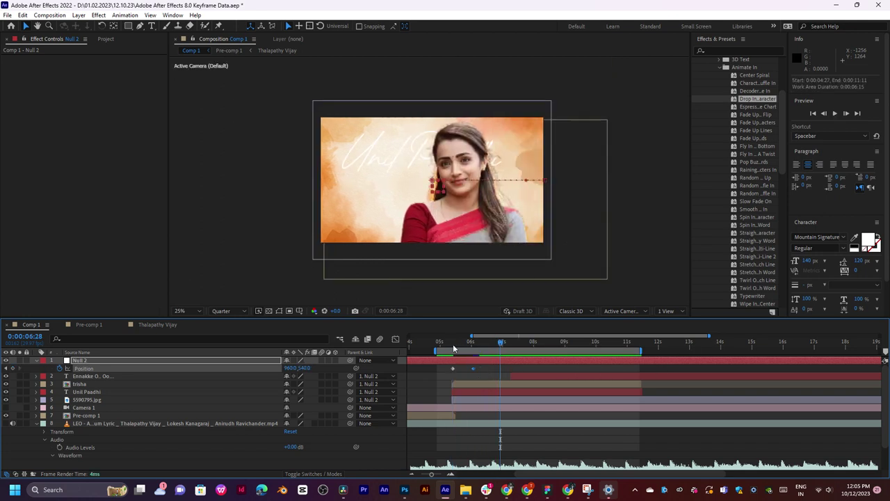
pyautogui.click(452, 342)
pyautogui.press('space')
pyautogui.press('space')
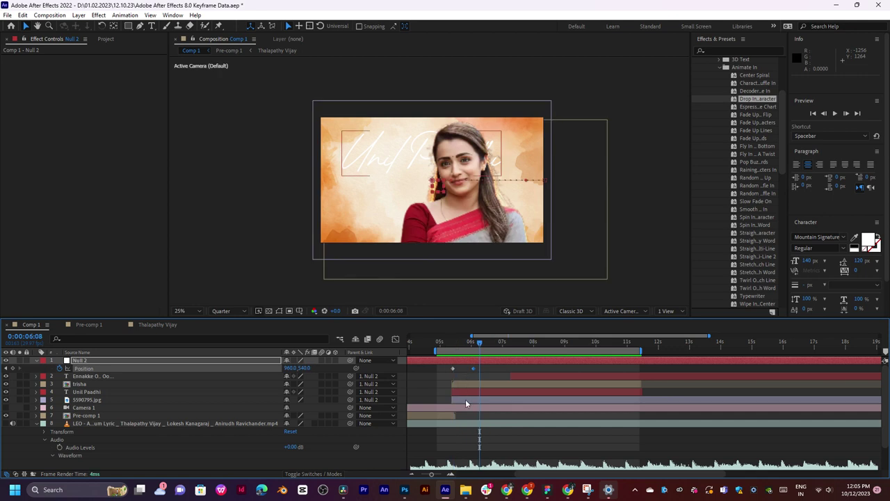
# Scale the 5590795.jpg background layer up to 88.5%.
pyautogui.click(466, 400)
pyautogui.press('s')
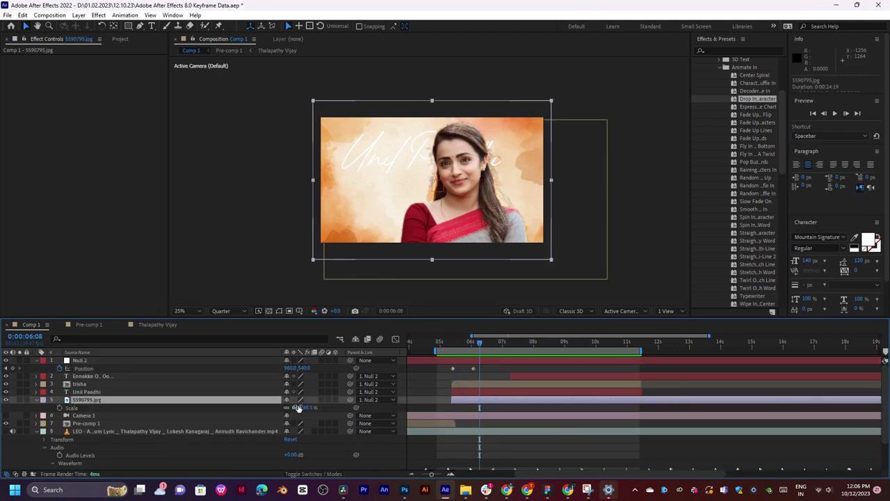
pyautogui.moveTo(296, 407); pyautogui.dragTo(307, 410)
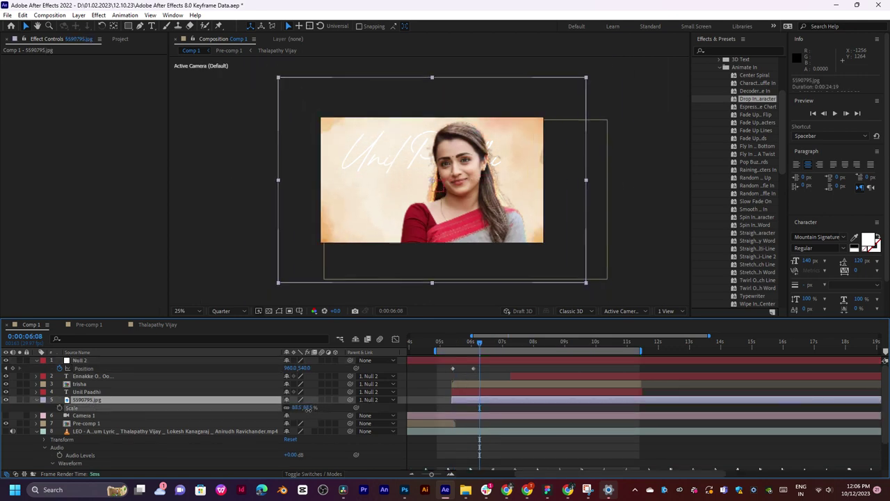
# Move the 5590795.jpg background down and to the right in the frame, to about position 272, 264, and preview the slide-in.
pyautogui.moveTo(506, 217); pyautogui.dragTo(535, 248)
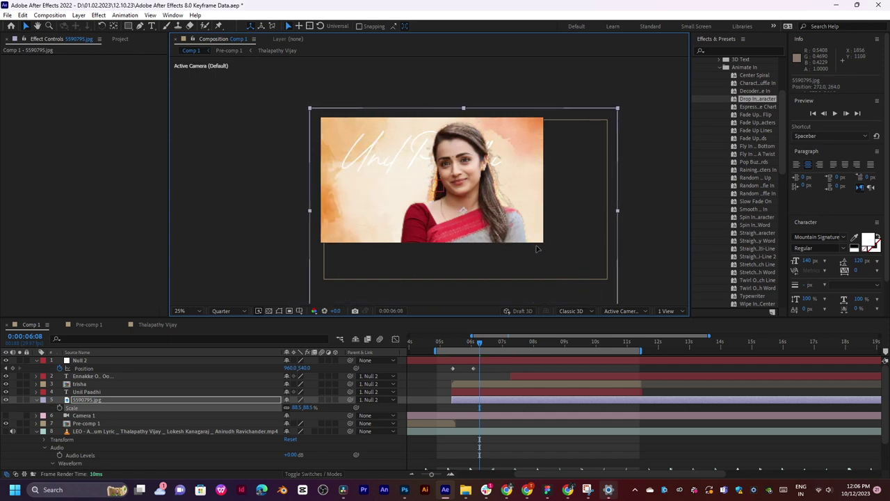
pyautogui.press('space')
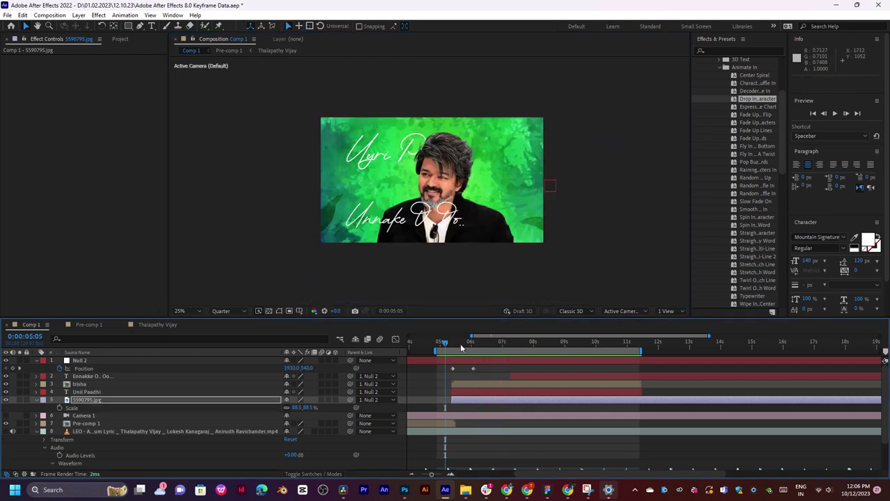
pyautogui.press('space')
pyautogui.moveTo(455, 347); pyautogui.dragTo(466, 346)
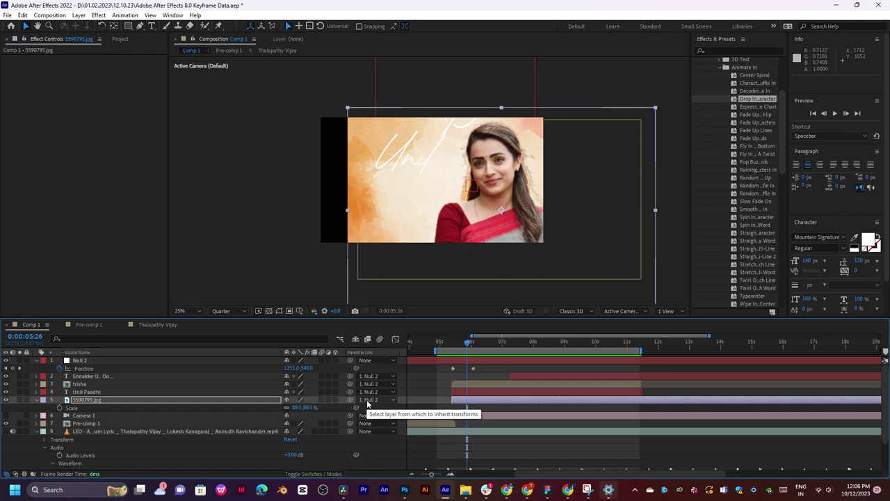
# Scale the 5590795.jpg background up to 150.5% so it covers the frame during the slide-in, and preview it.
pyautogui.moveTo(293, 407); pyautogui.dragTo(309, 407)
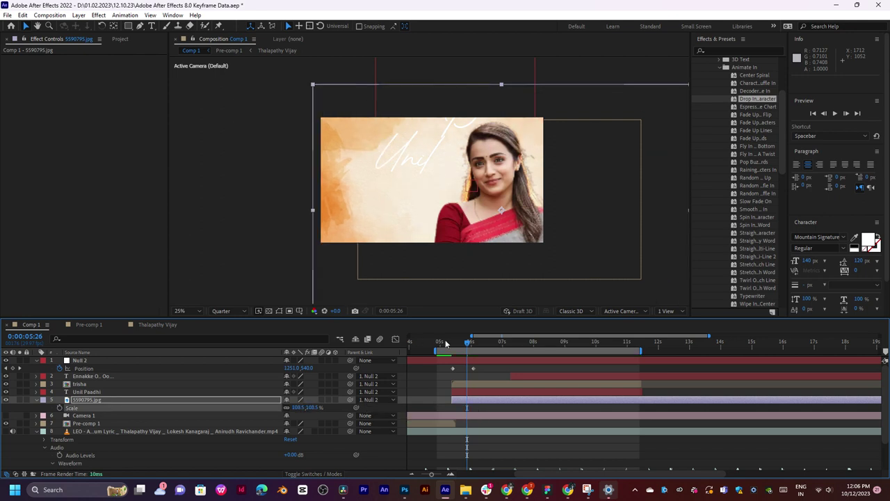
pyautogui.moveTo(445, 343)
pyautogui.mouseDown()
pyautogui.moveTo(482, 339)
pyautogui.moveTo(453, 348)
pyautogui.mouseUp()
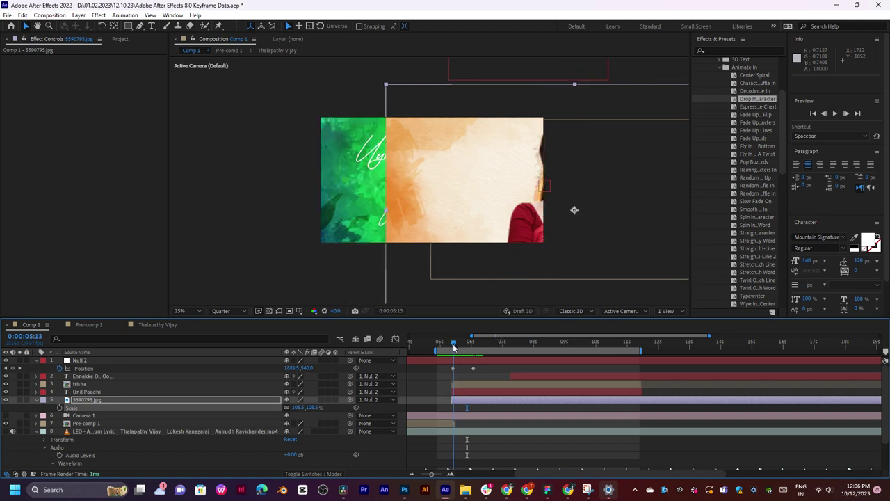
pyautogui.press('space')
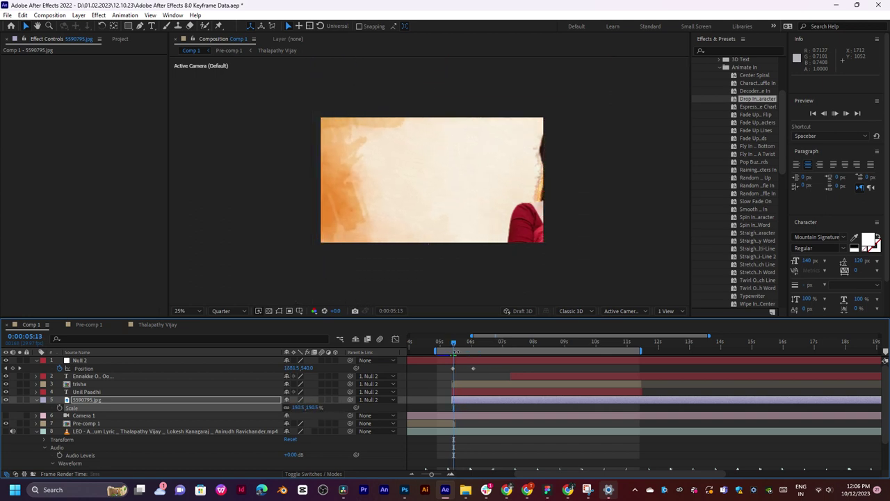
pyautogui.click(474, 342)
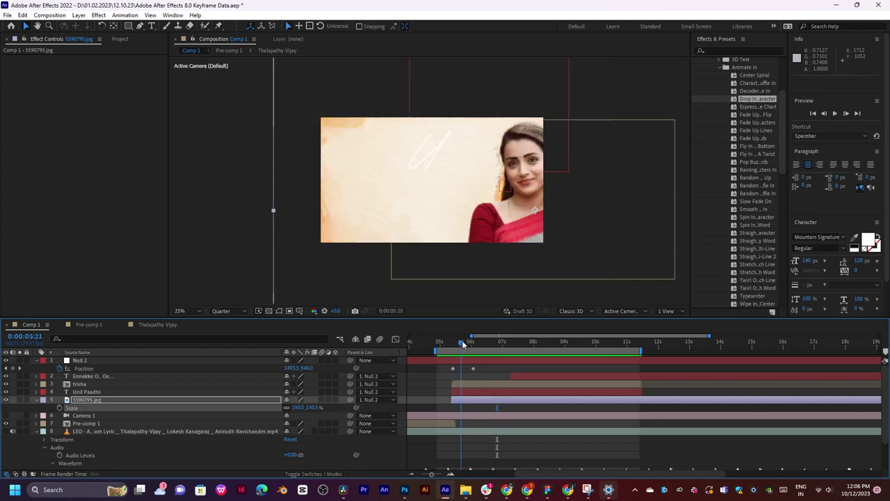
pyautogui.moveTo(475, 341); pyautogui.dragTo(449, 346)
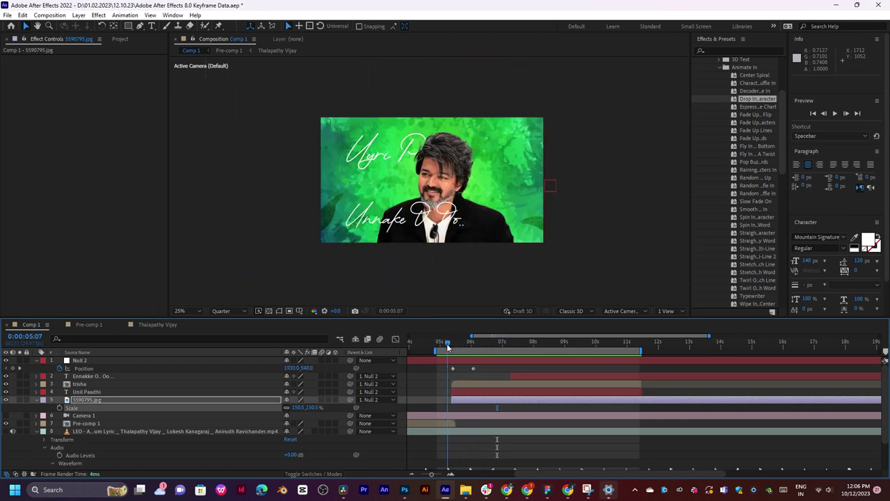
pyautogui.press('space')
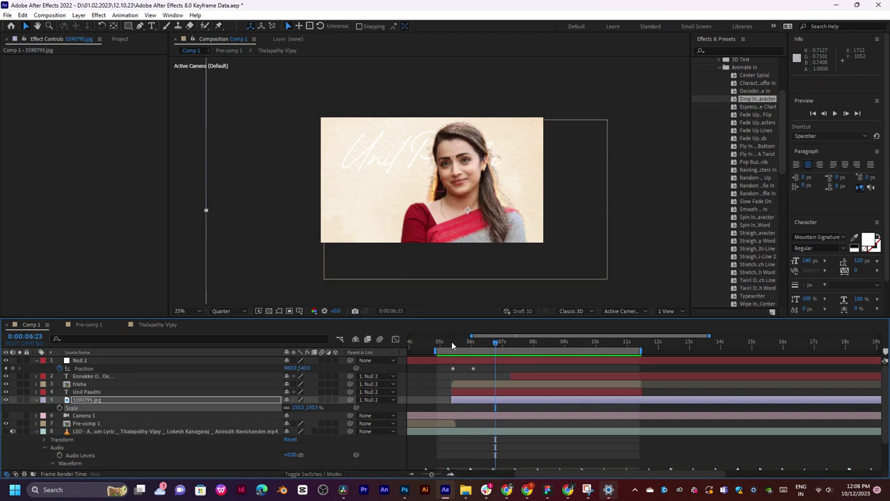
pyautogui.press('space')
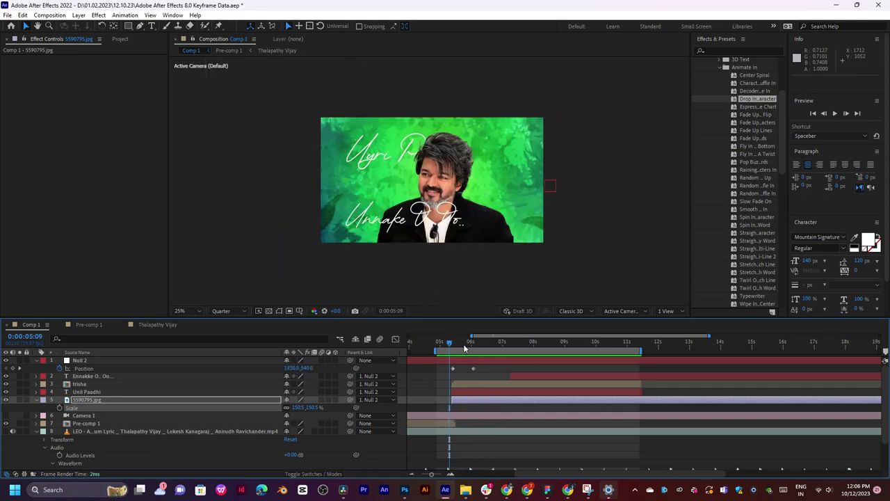
pyautogui.press('space')
pyautogui.press('space')
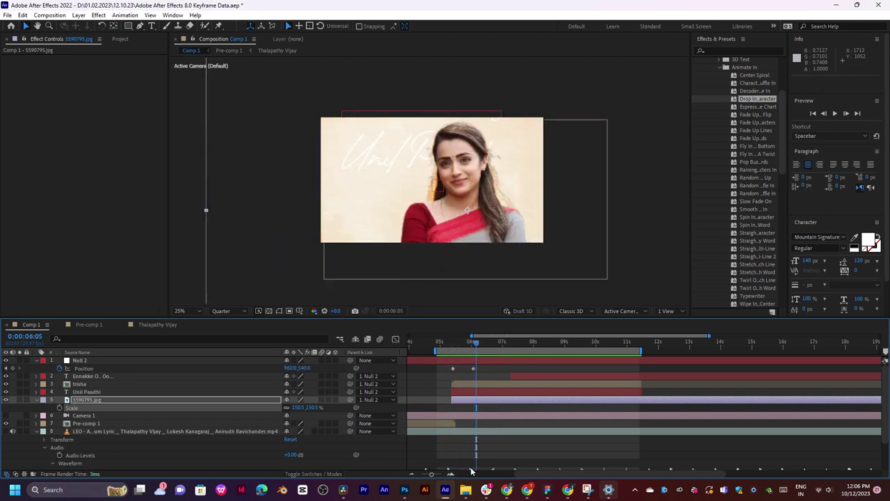
# Switch to Freepik in the browser, close the previous watercolor image page, and bring up the oil painting background results.
pyautogui.click(505, 475)
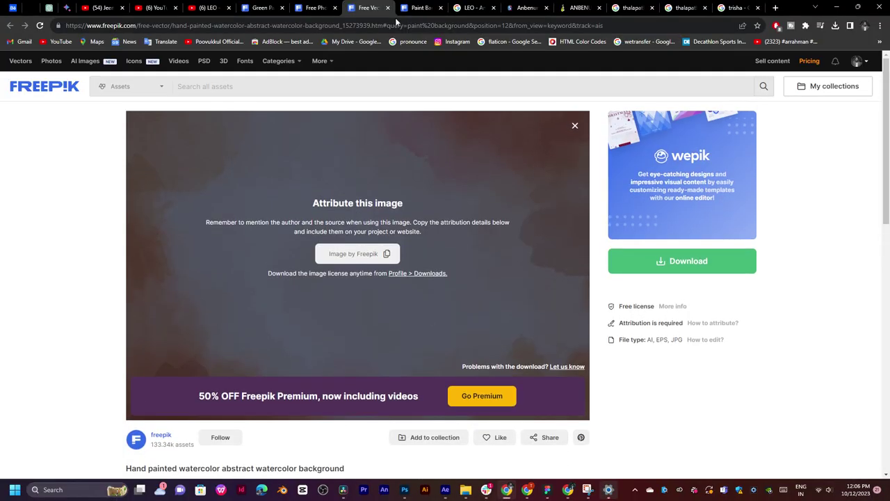
pyautogui.hotkey('ctrl', 'w')
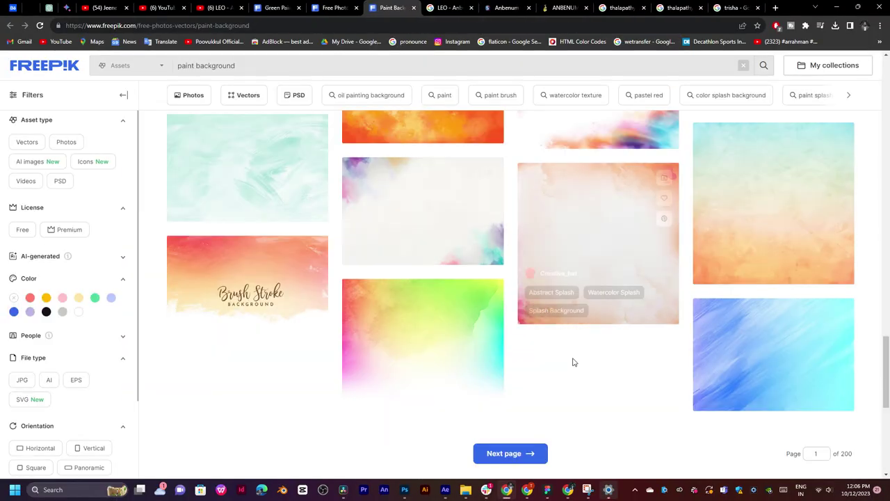
pyautogui.click(513, 453)
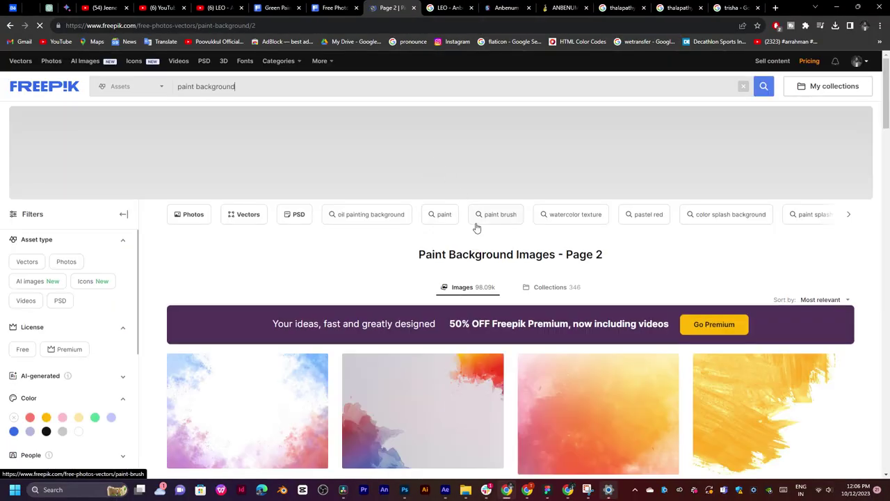
pyautogui.click(357, 215)
pyautogui.scroll(-2, 488, 254)
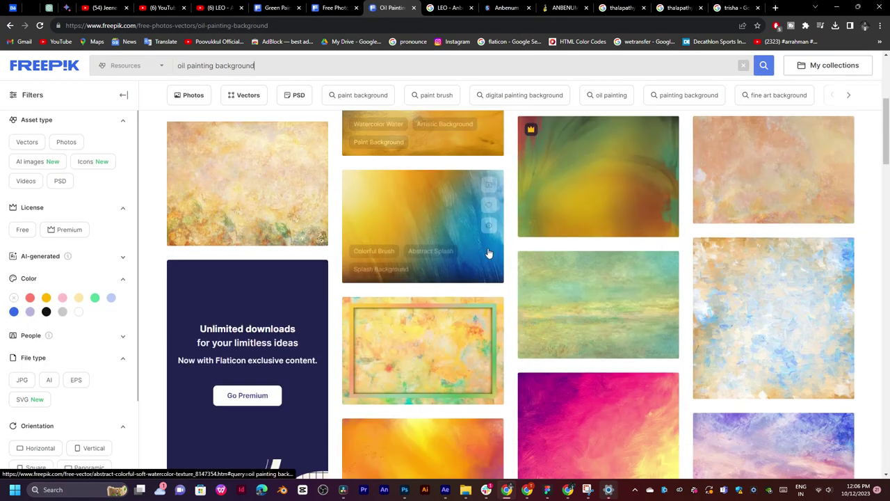
# Browse the oil painting results and open the yellow floral wall, colored stain and watercolor oil painting images in separate tabs.
pyautogui.middleClick(274, 350)
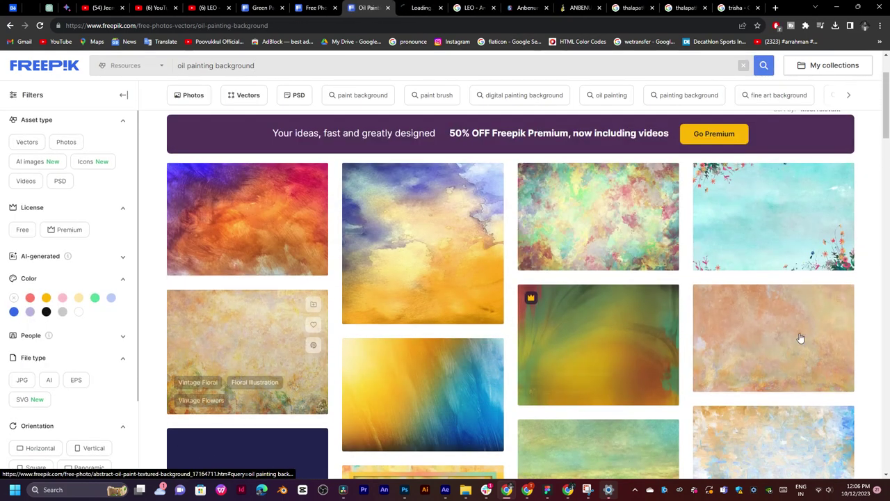
pyautogui.middleClick(617, 207)
pyautogui.scroll(-1, 644, 293)
pyautogui.scroll(-5, 644, 293)
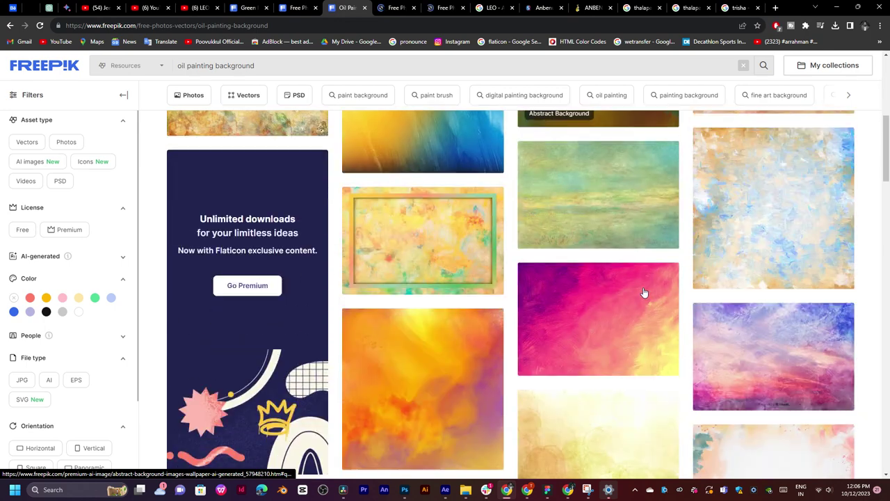
pyautogui.scroll(-3, 644, 291)
pyautogui.scroll(-4, 644, 290)
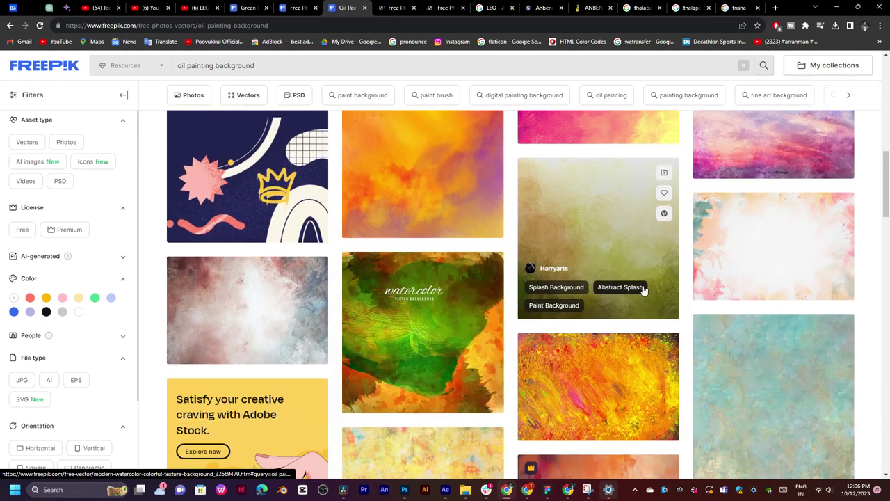
pyautogui.scroll(-1, 644, 291)
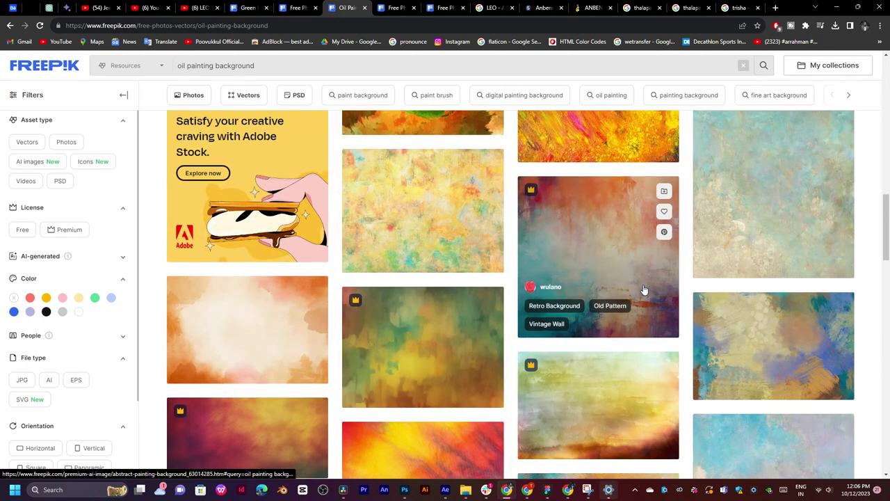
pyautogui.scroll(-2, 644, 290)
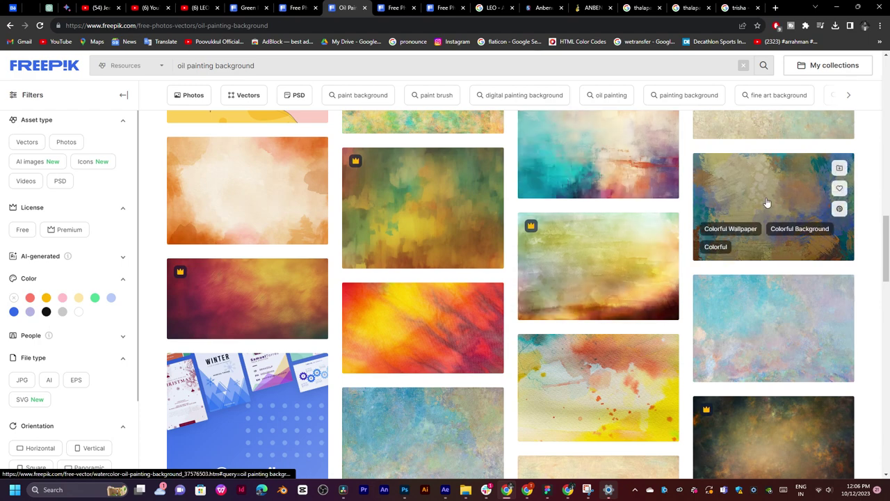
# Close the yellow floral wall page and the search results, and show the watercolor oil painting background page.
pyautogui.click(384, 10)
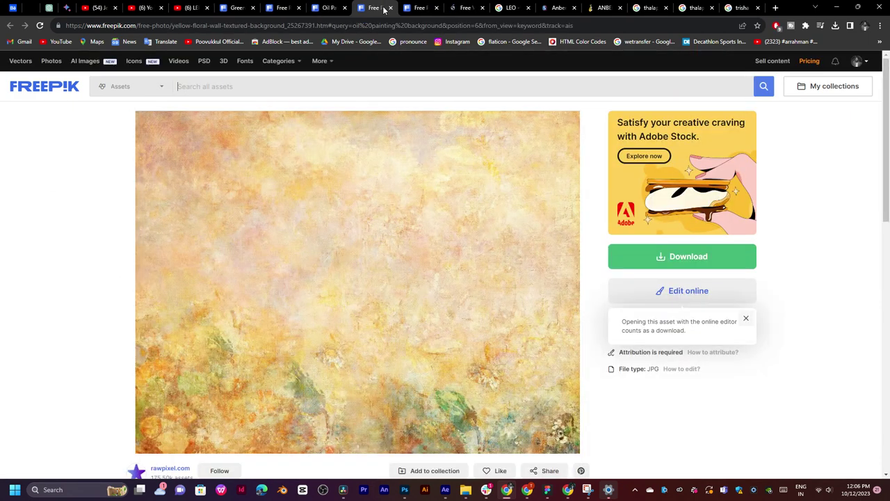
pyautogui.click(389, 8)
pyautogui.click(345, 9)
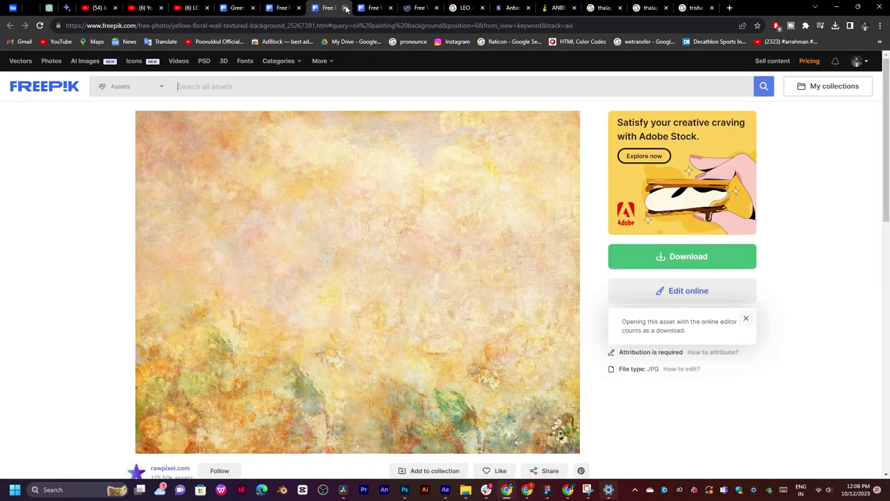
pyautogui.click(346, 8)
pyautogui.click(353, 8)
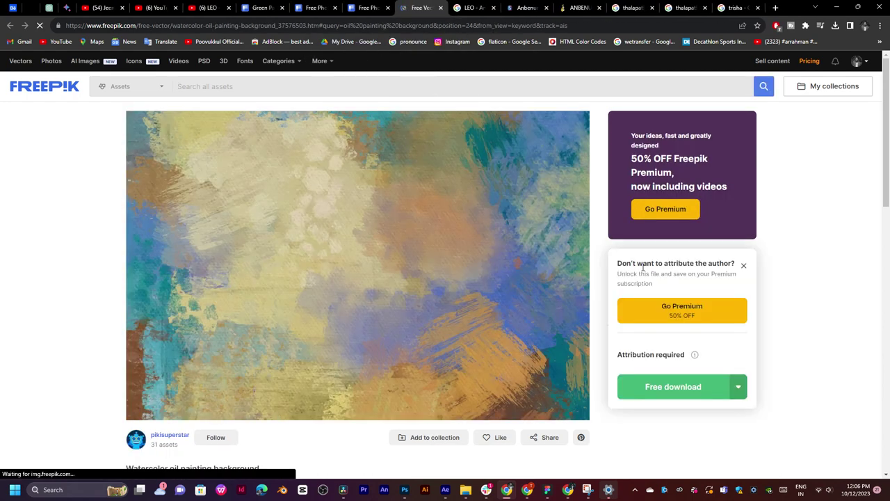
# Download the free watercolor-oil-painting-background archive to the 12.10.23 folder, and close the unneeded abstract texture page.
pyautogui.click(658, 393)
pyautogui.scroll(-4, 503, 361)
pyautogui.scroll(-2, 505, 362)
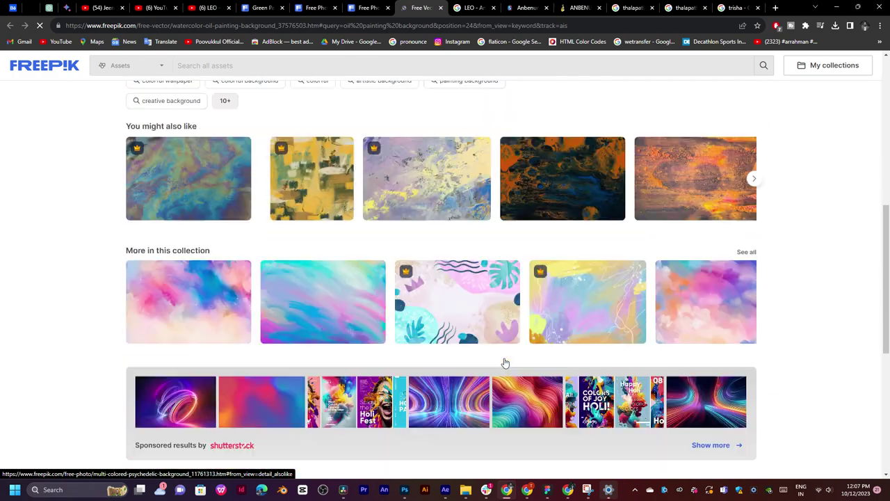
pyautogui.scroll(5, 505, 313)
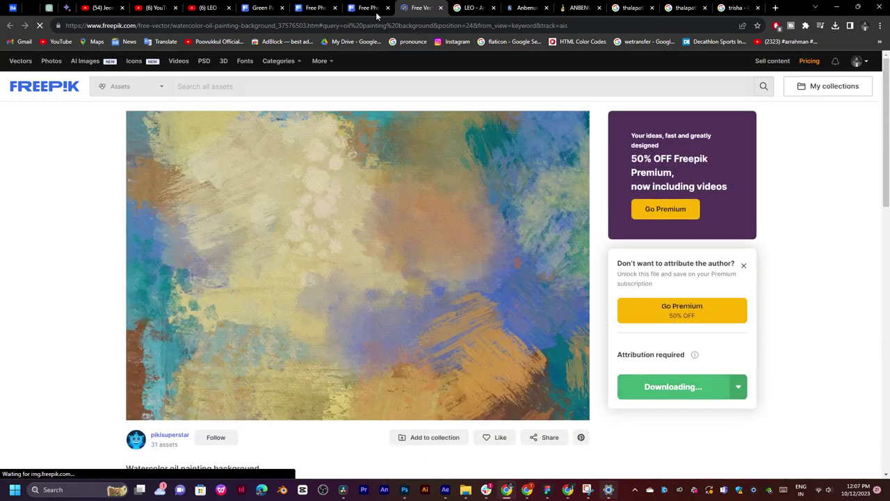
pyautogui.click(327, 8)
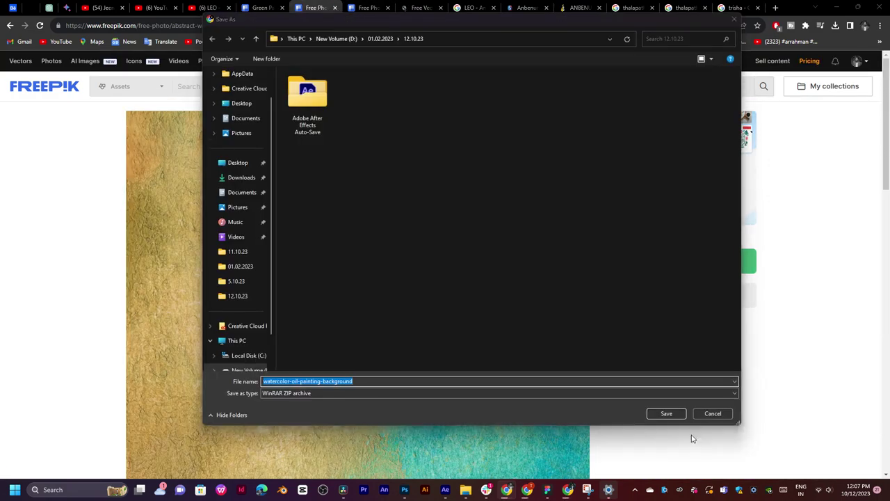
pyautogui.click(665, 413)
pyautogui.click(336, 7)
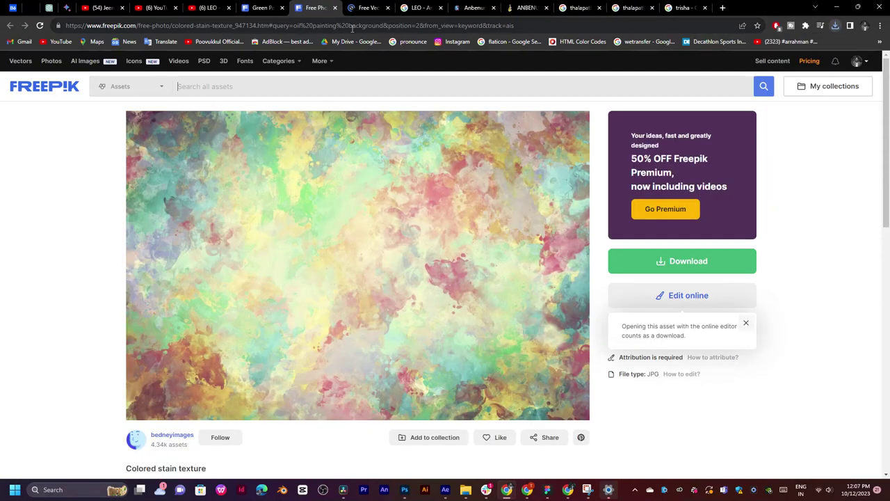
# Extract the downloaded watercolor-oil-painting-background archive into the 12.10.23 folder and delete the archive.
pyautogui.click(835, 25)
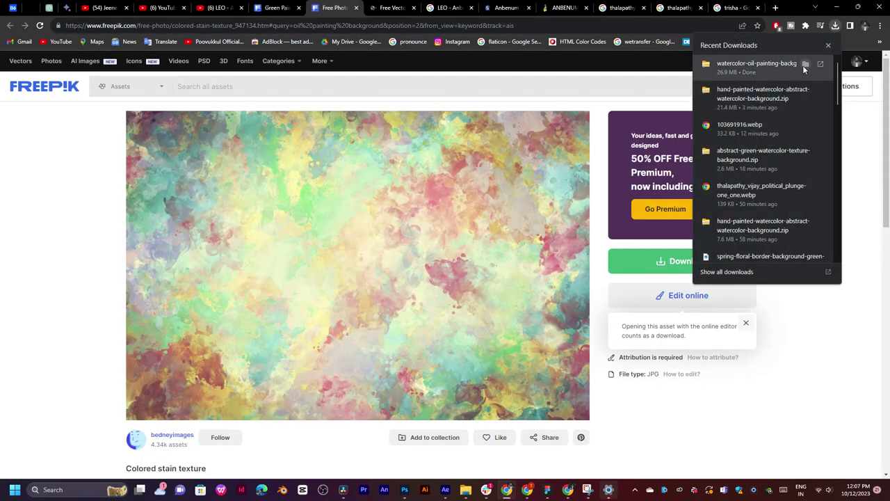
pyautogui.click(804, 65)
pyautogui.rightClick(226, 179)
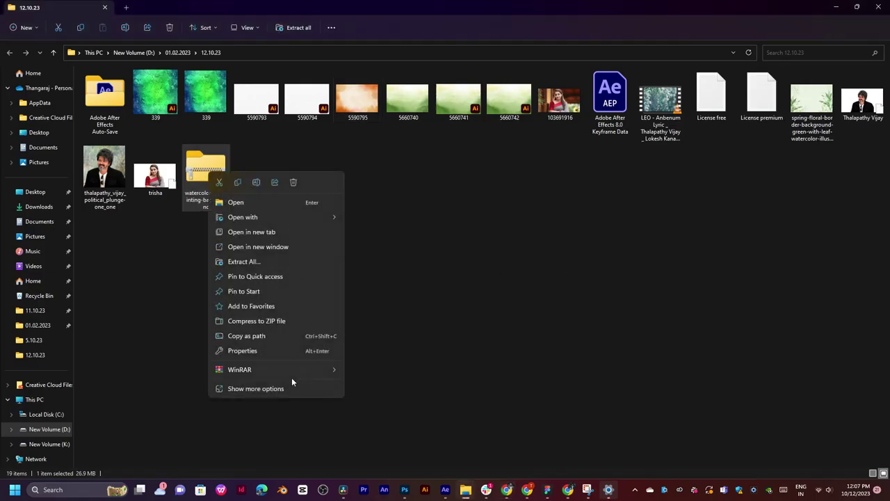
pyautogui.moveTo(267, 369)
pyautogui.click(389, 415)
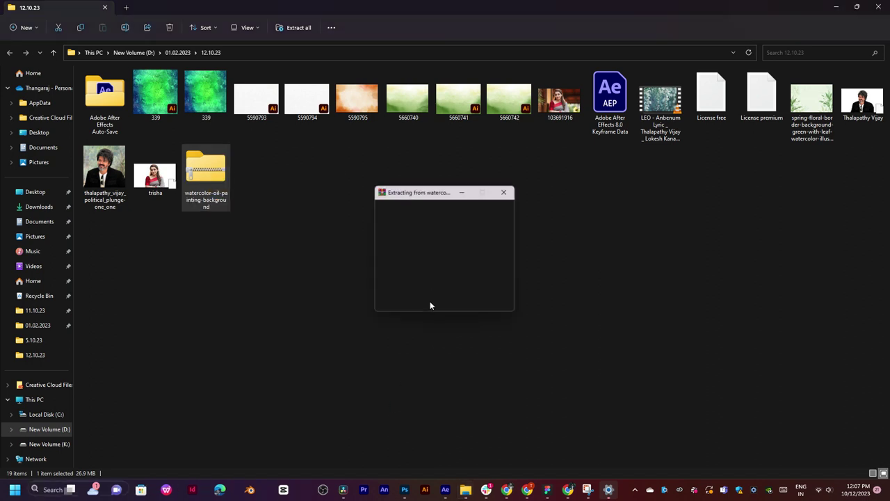
pyautogui.press('Delete')
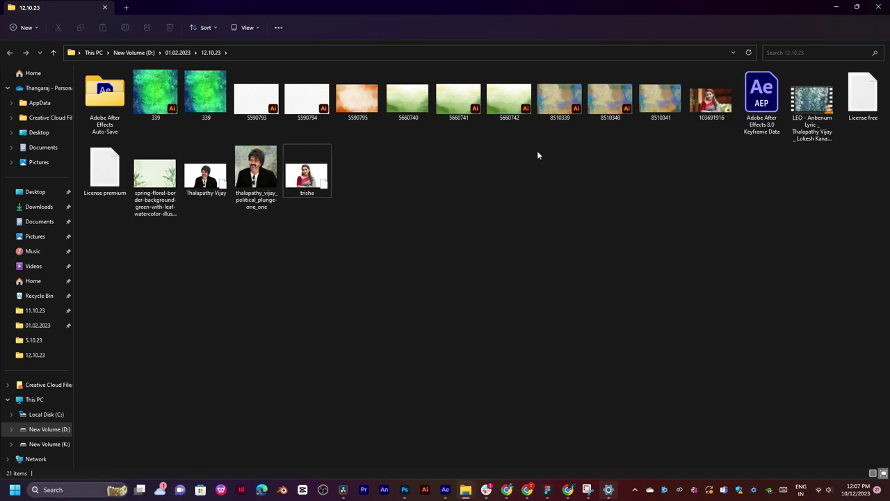
# Import 8510341.jpg into After Effects and place it in Comp 1 directly above the 5590795.jpg layer.
pyautogui.moveTo(669, 101); pyautogui.dragTo(141, 385)
pyautogui.hotkey('alt', 'Tab')
pyautogui.press('Tab')
pyautogui.moveTo(189, 363); pyautogui.dragTo(183, 402)
pyautogui.press(',')
pyautogui.press('.')
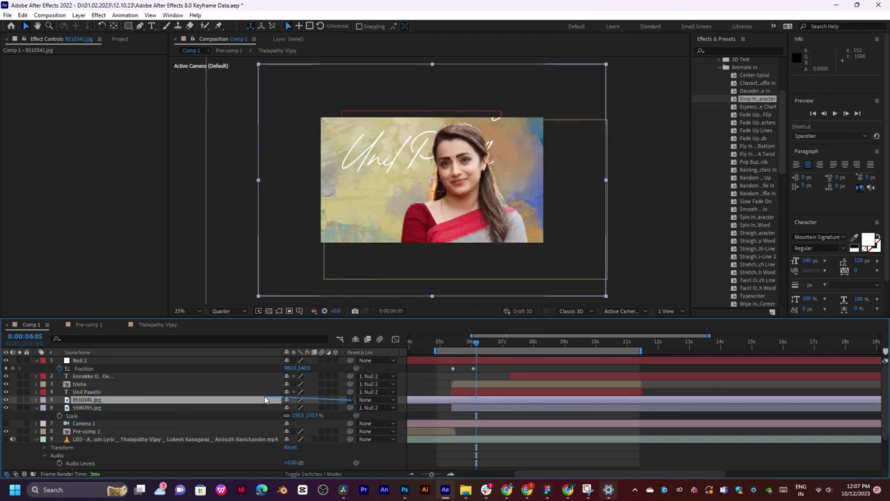
# Parent the 8510341.jpg layer to Null 2 and shift it to start at 0:00:05:11 with the other scene layers.
pyautogui.moveTo(264, 400); pyautogui.dragTo(81, 360)
pyautogui.press('space')
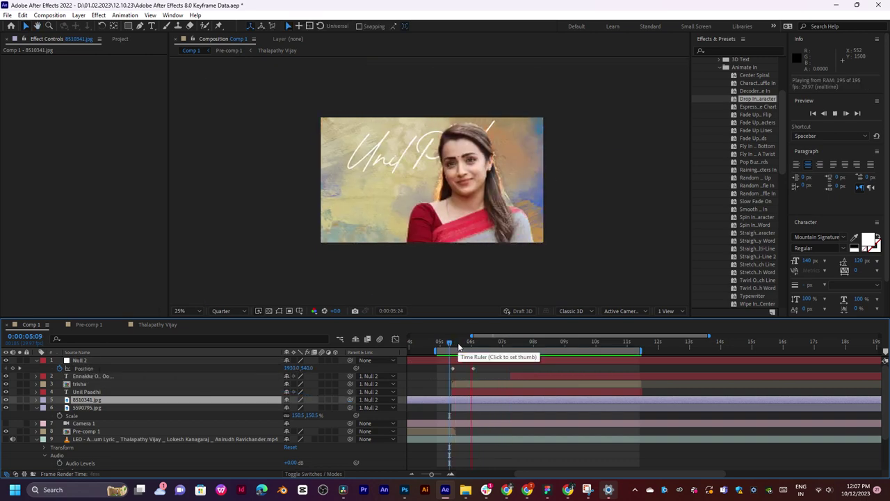
pyautogui.press('space')
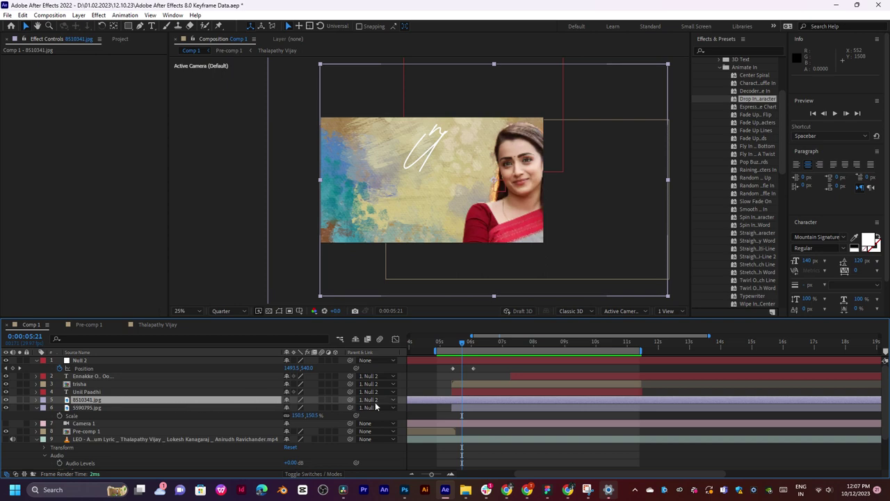
pyautogui.moveTo(409, 401); pyautogui.dragTo(583, 410)
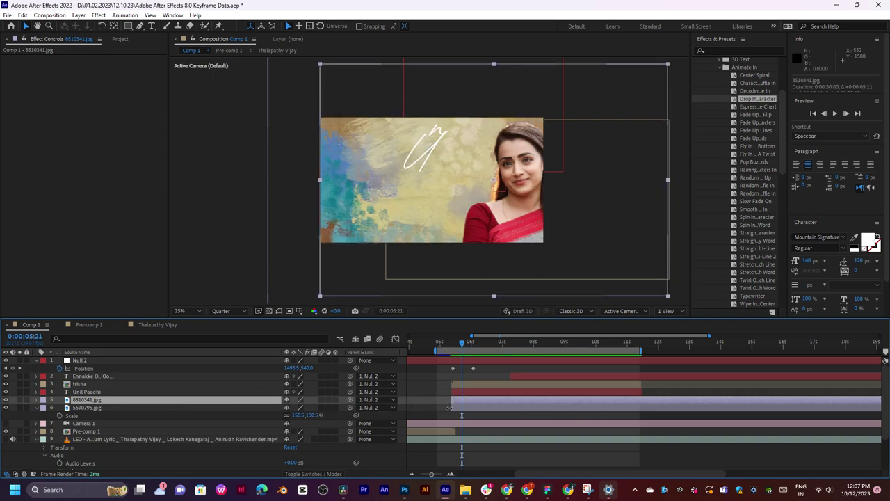
# Scale the 8510341.jpg background layer to 131% and move it lower so its upper part fills the frame.
pyautogui.press('s')
pyautogui.moveTo(457, 342); pyautogui.dragTo(454, 346)
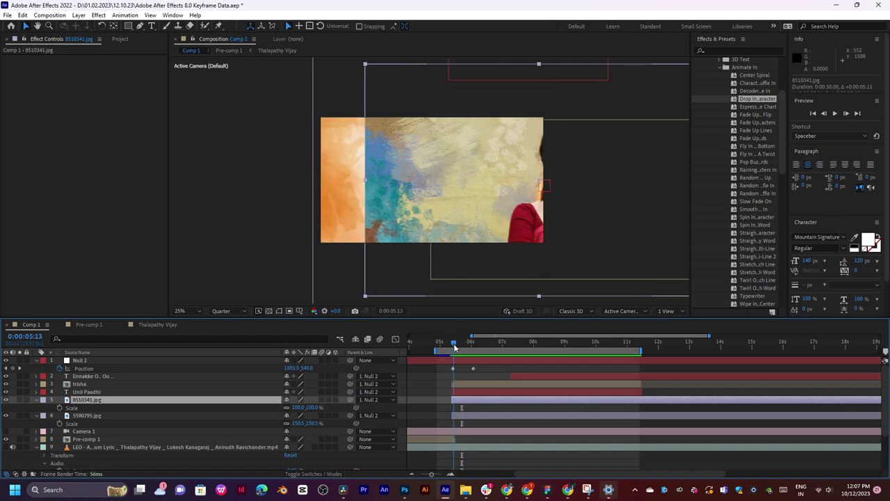
pyautogui.moveTo(292, 410); pyautogui.dragTo(403, 258)
pyautogui.moveTo(434, 180); pyautogui.dragTo(433, 208)
pyautogui.press('space')
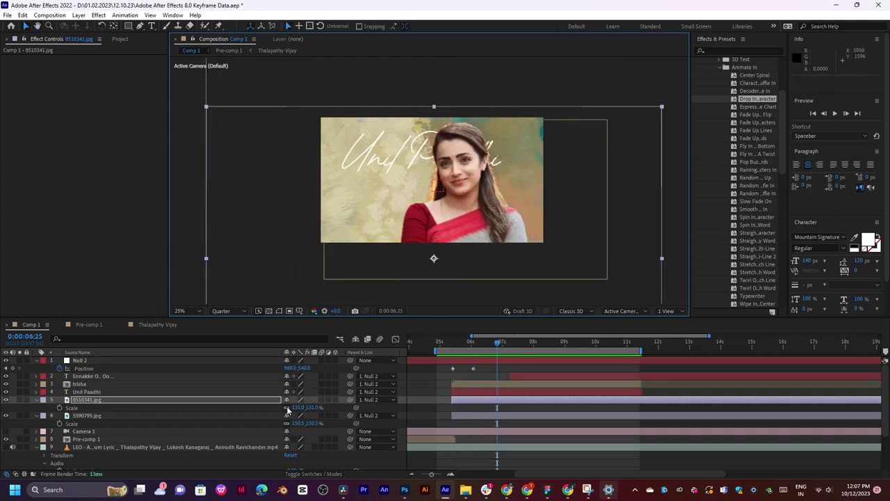
# Set the blending mode of the 8510341.jpg layer to Multiply and preview the scene's slide-in.
pyautogui.click(16, 473)
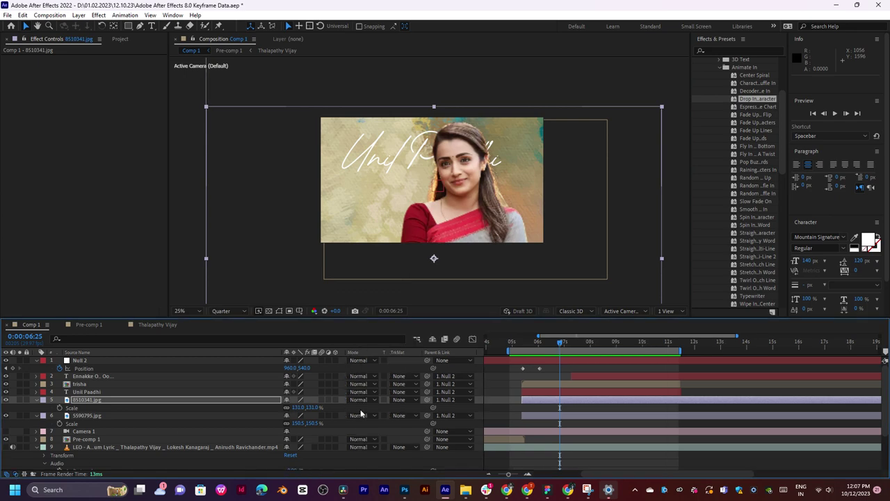
pyautogui.click(359, 399)
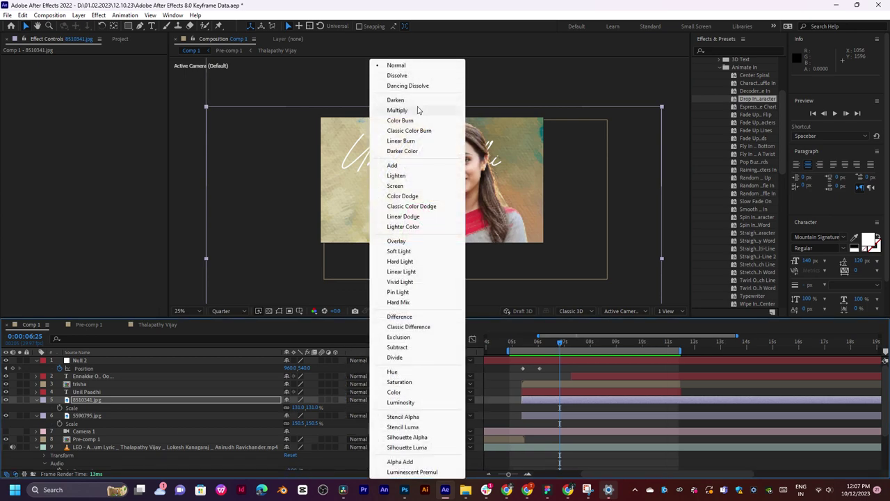
pyautogui.click(398, 110)
pyautogui.press('space')
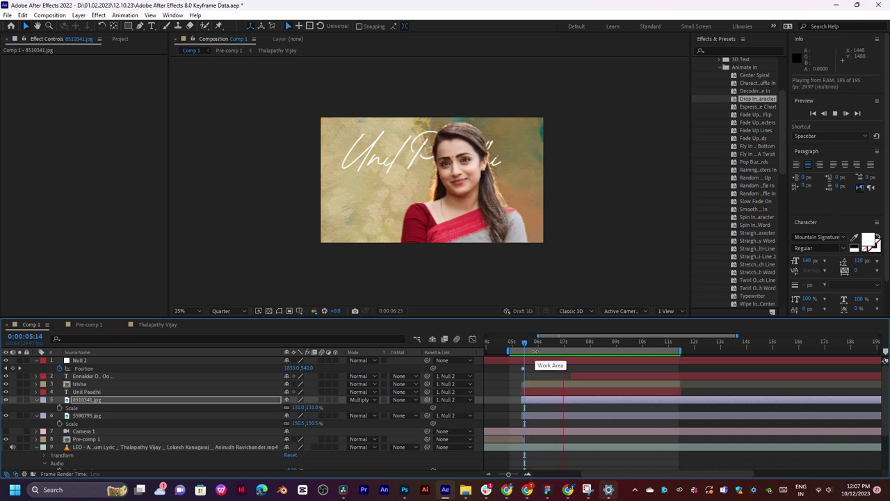
pyautogui.moveTo(525, 342); pyautogui.dragTo(525, 346)
pyautogui.press('space')
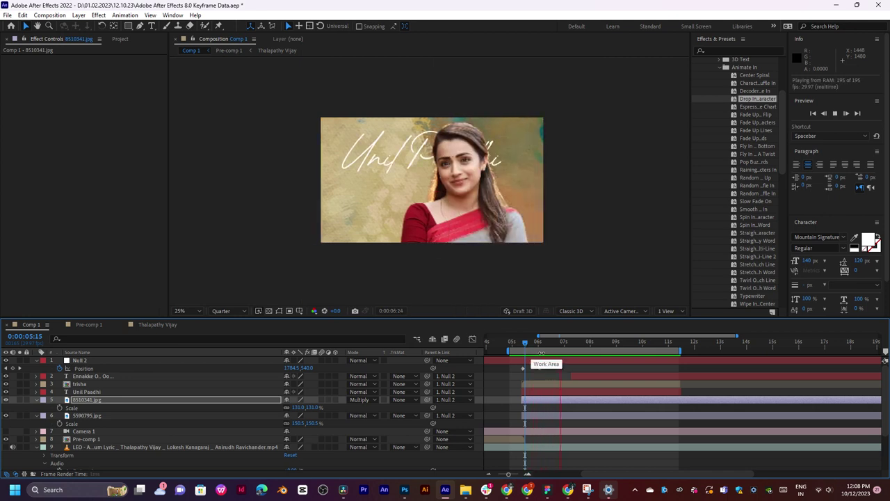
pyautogui.press('space')
pyautogui.click(519, 343)
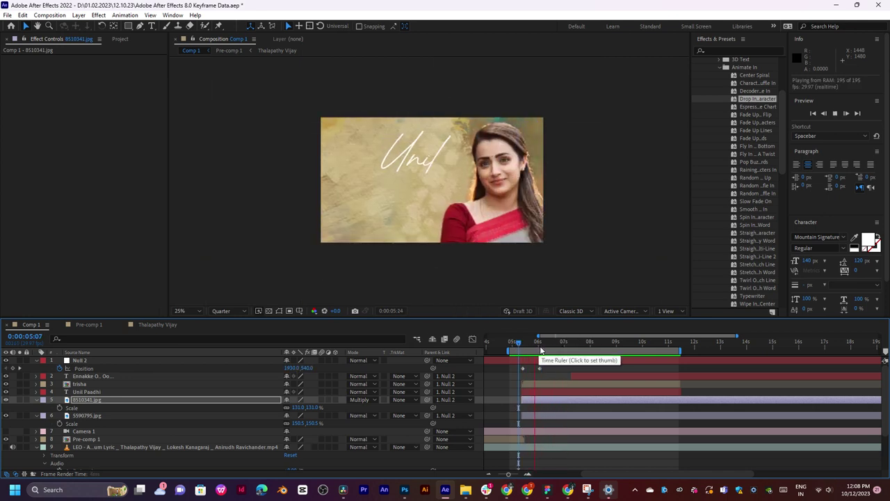
pyautogui.press('space')
# Shift the Ennakke text layer earlier to start at about 0:00:07:00 and move its last opacity keyframe to 0:00:07:25.
pyautogui.click(586, 374)
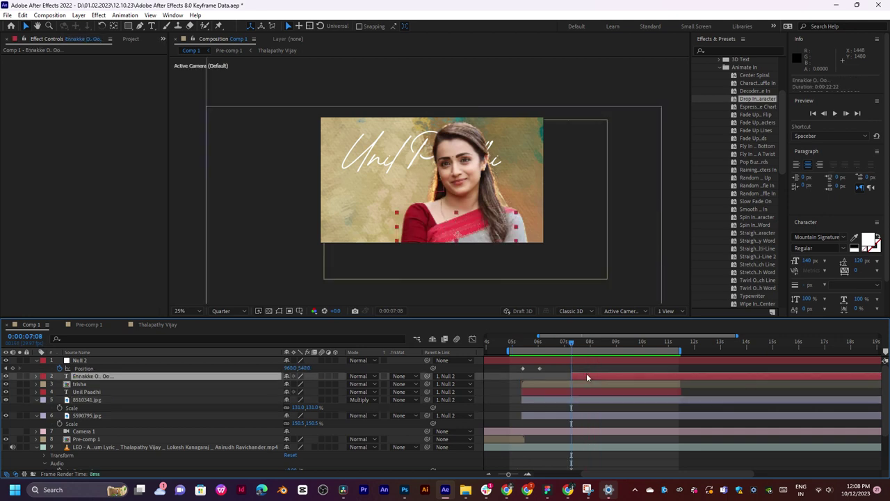
pyautogui.press('t')
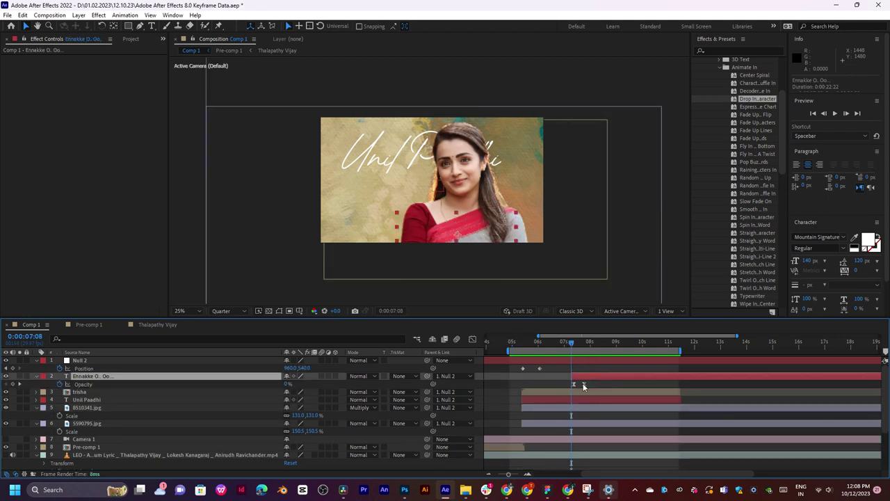
pyautogui.moveTo(587, 376); pyautogui.dragTo(585, 382)
pyautogui.click(583, 386)
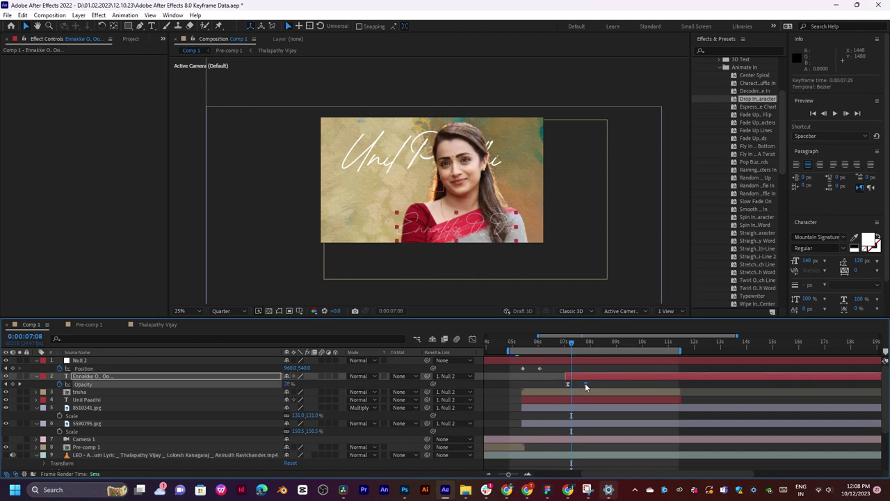
pyautogui.press('space')
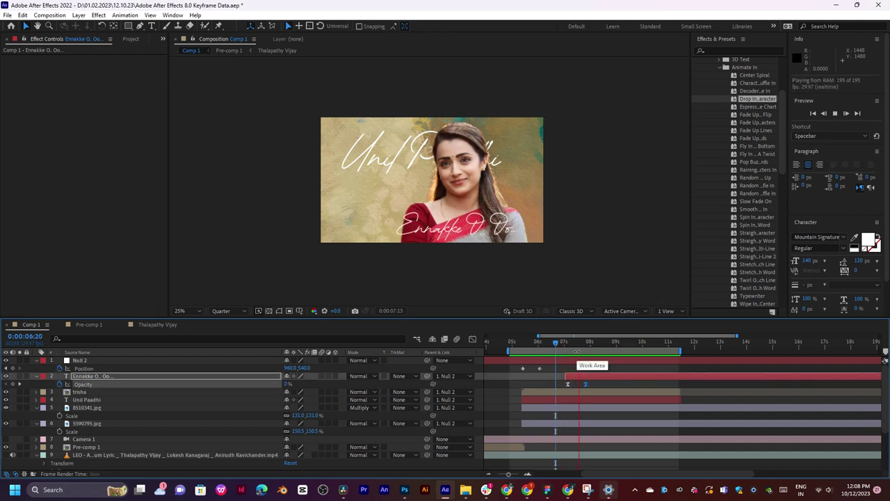
pyautogui.click(564, 342)
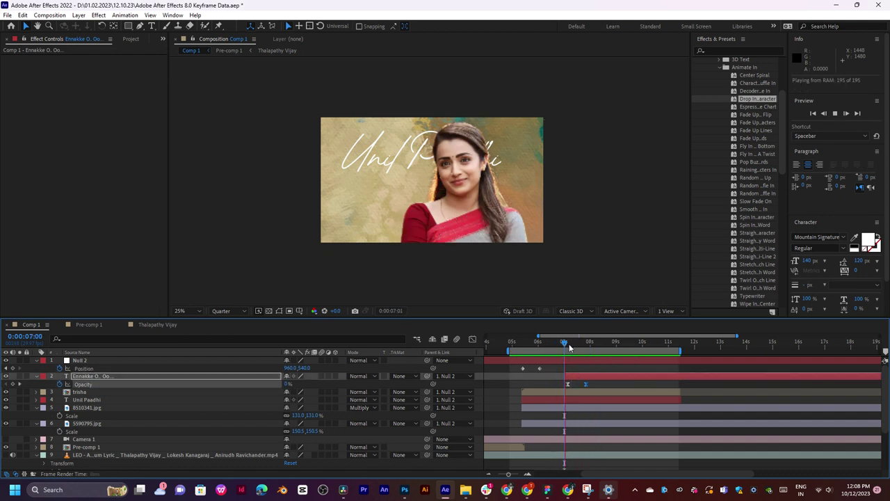
# Set the system volume to 5 and replay the scene from the slide-in through the second text's fade.
pyautogui.click(821, 489)
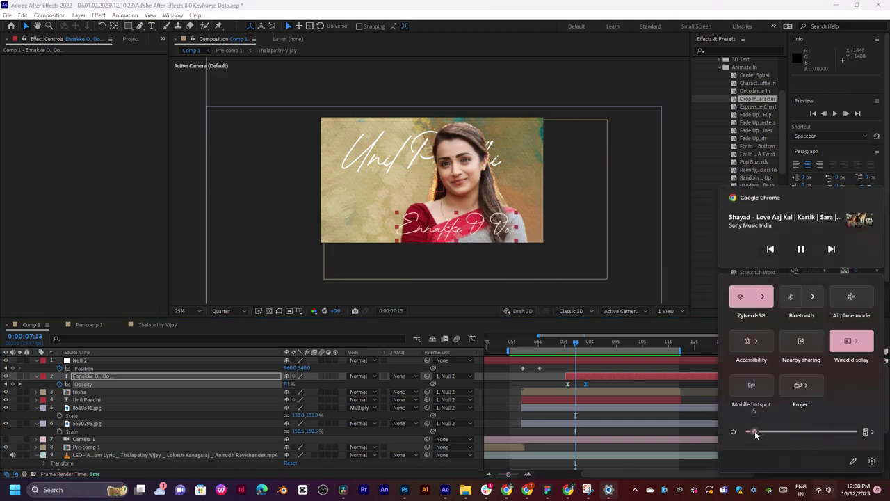
pyautogui.click(563, 369)
pyautogui.press('space')
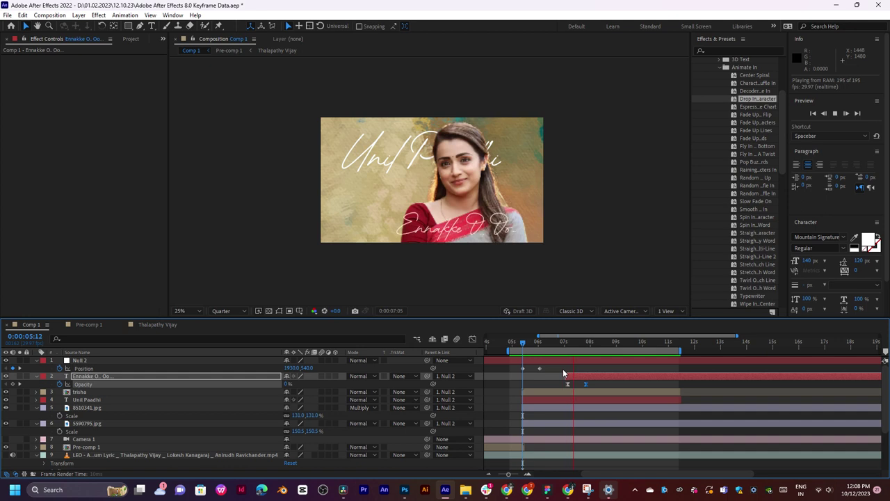
pyautogui.press('space')
# Try splitting Null 2 at 0:00:05:08 and deleting the part before the split.
pyautogui.click(534, 369)
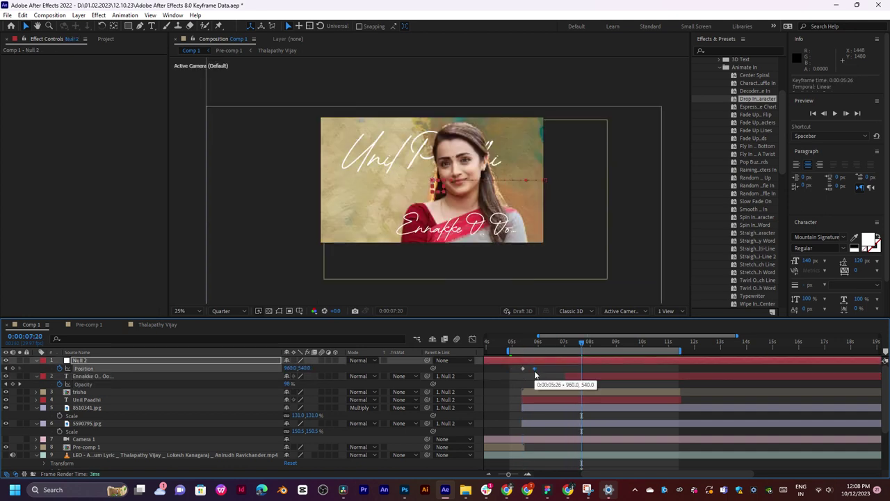
pyautogui.click(516, 361)
pyautogui.click(519, 343)
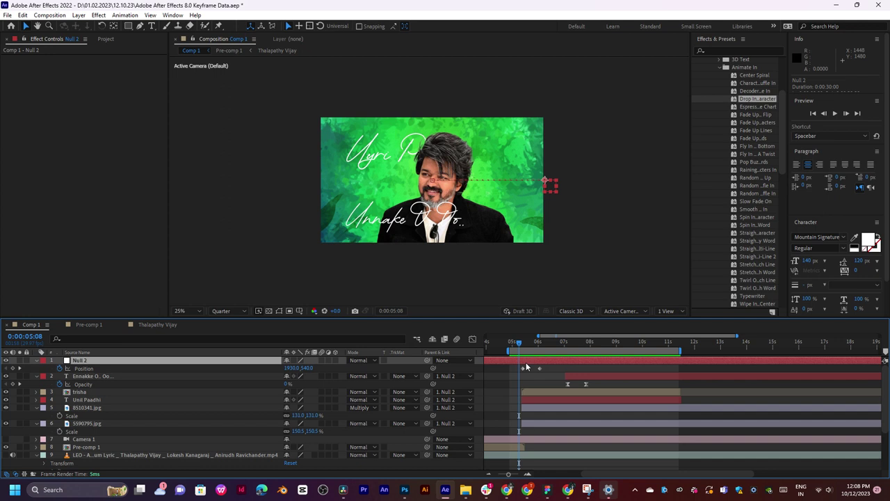
pyautogui.hotkey('ctrl', 'shift', 'd')
pyautogui.press('Delete')
pyautogui.click(534, 359)
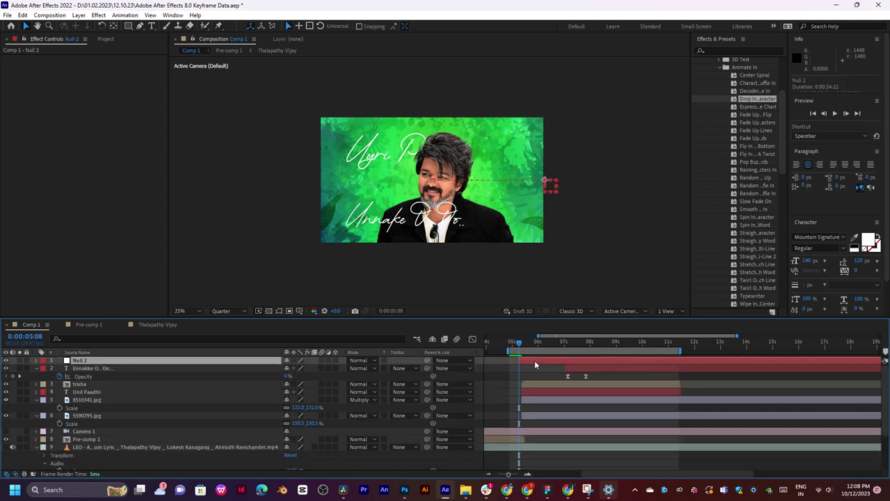
# Apply Easy Ease to both position keyframes of the trimmed Null 2.
pyautogui.press('p')
pyautogui.rightClick(522, 368)
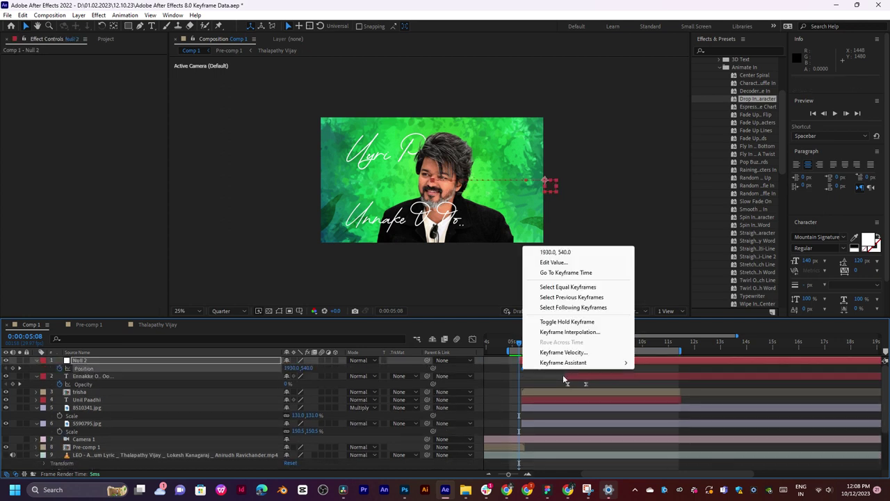
pyautogui.moveTo(577, 362)
pyautogui.click(661, 393)
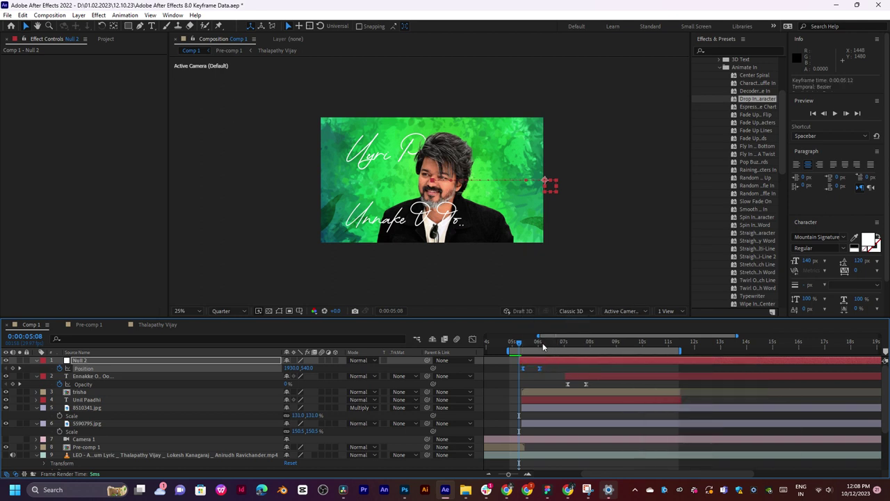
# Reshape the speed graph of Null 2's position so the move starts fast and slows down, and preview it.
pyautogui.click(471, 340)
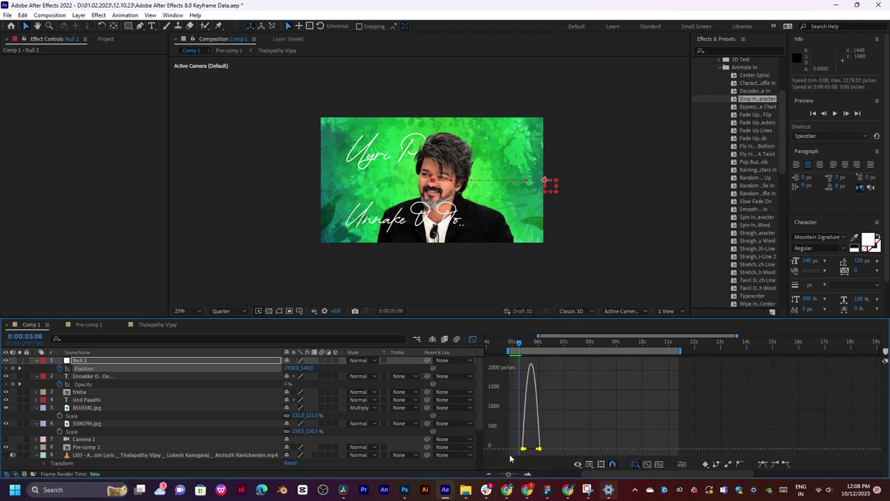
pyautogui.moveTo(538, 451); pyautogui.dragTo(523, 452)
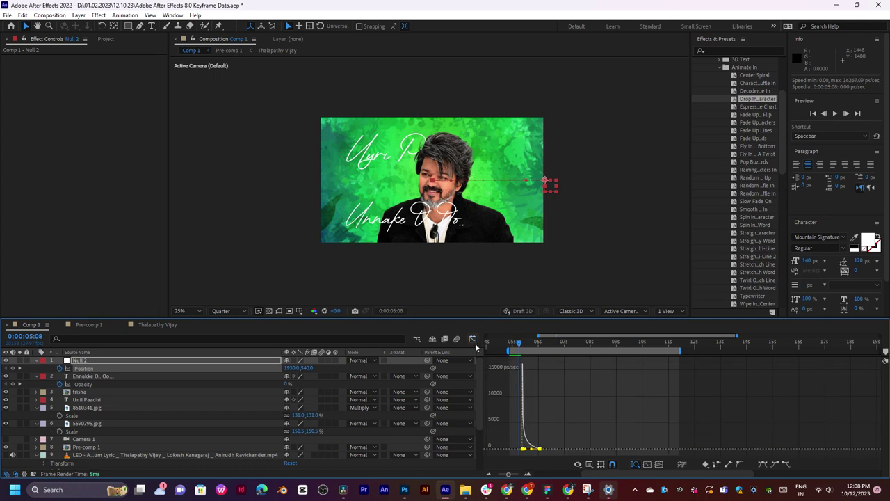
pyautogui.click(475, 341)
pyautogui.press('space')
pyautogui.press('space')
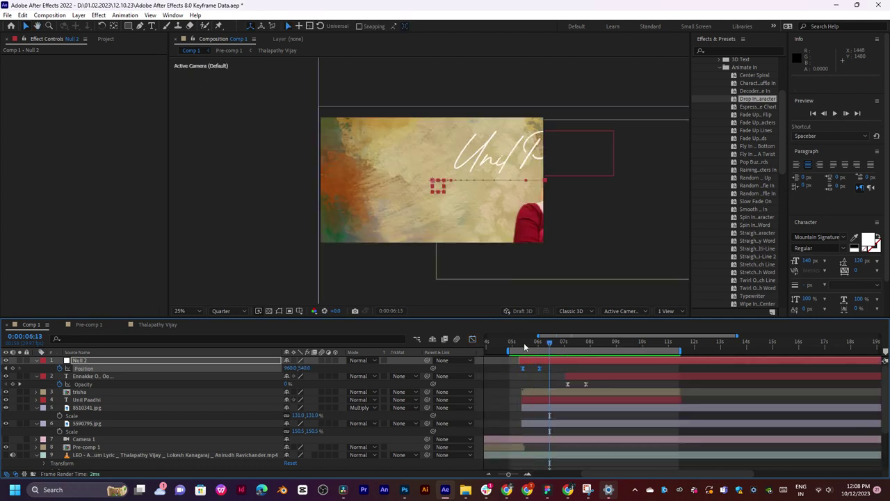
pyautogui.moveTo(524, 342)
pyautogui.mouseDown()
pyautogui.moveTo(540, 346)
pyautogui.moveTo(519, 347)
pyautogui.moveTo(526, 351)
pyautogui.mouseUp()
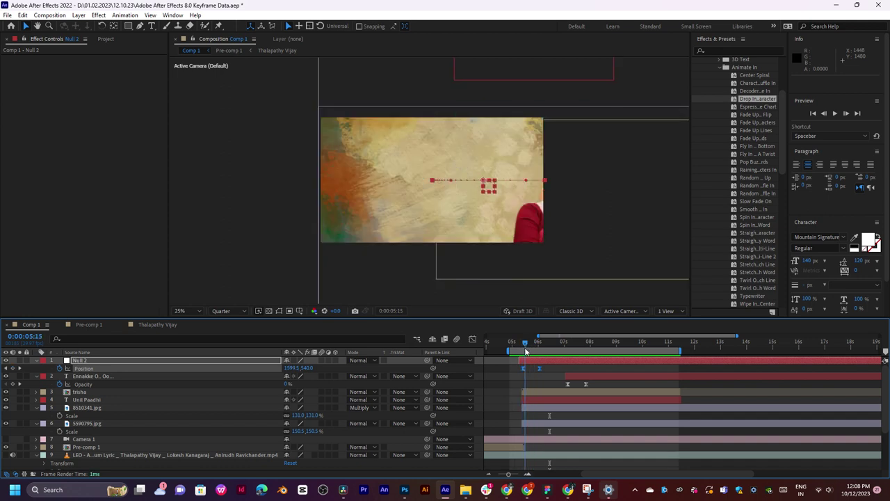
# Parent the two text layers, trisha and both background images to Null 2 again and play the scene.
pyautogui.click(130, 376)
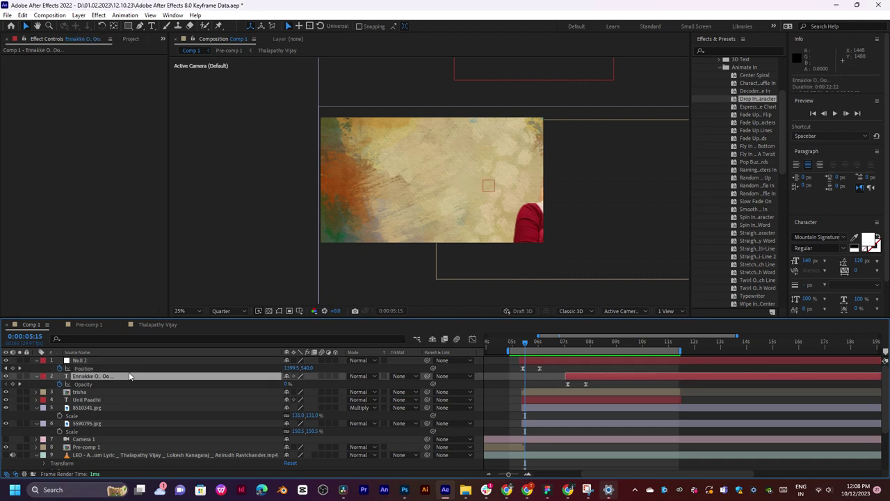
pyautogui.keyDown('shift'); pyautogui.click(127, 423); pyautogui.keyUp('shift')
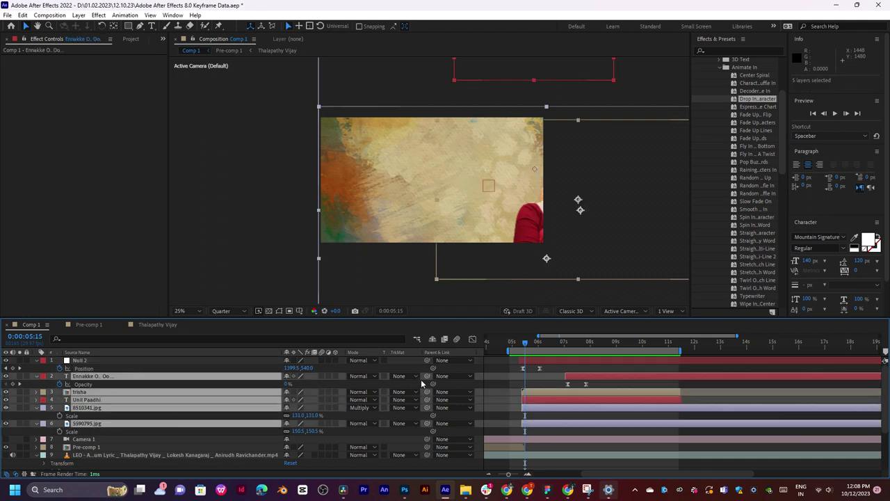
pyautogui.moveTo(310, 372); pyautogui.dragTo(170, 361)
pyautogui.press('space')
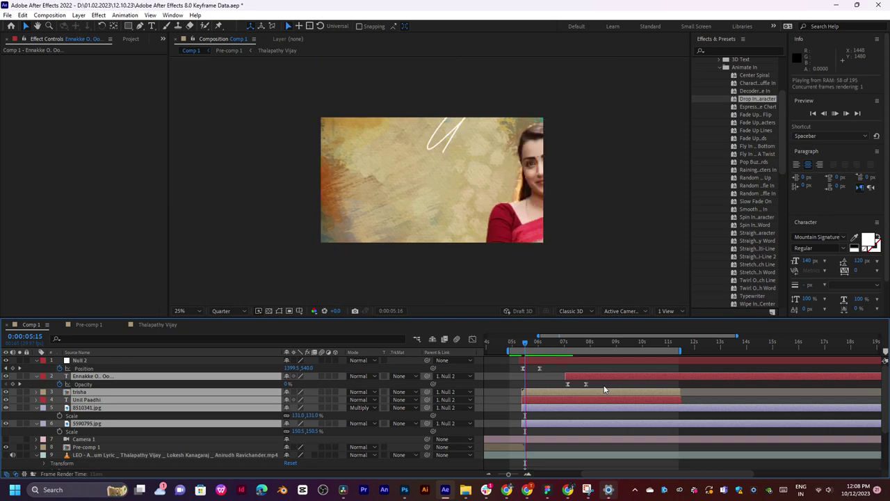
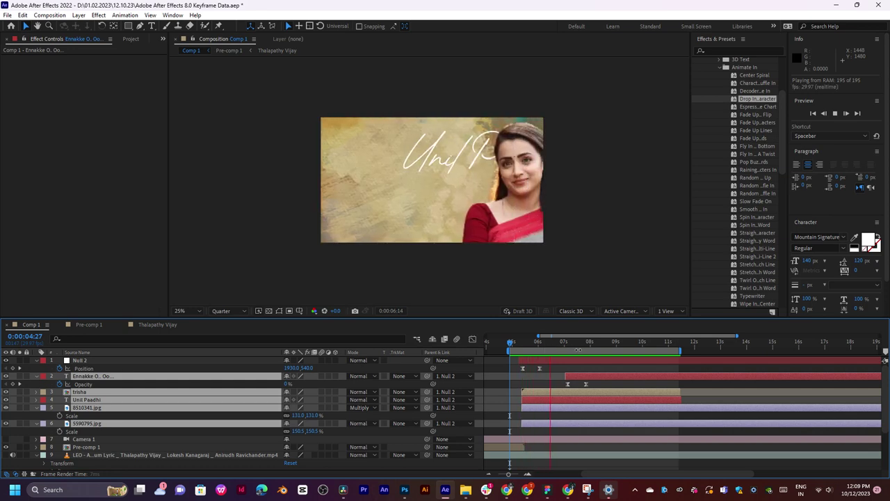
pyautogui.moveTo(561, 346)
pyautogui.mouseDown()
pyautogui.moveTo(582, 345)
pyautogui.moveTo(550, 347)
pyautogui.moveTo(572, 347)
pyautogui.mouseUp()
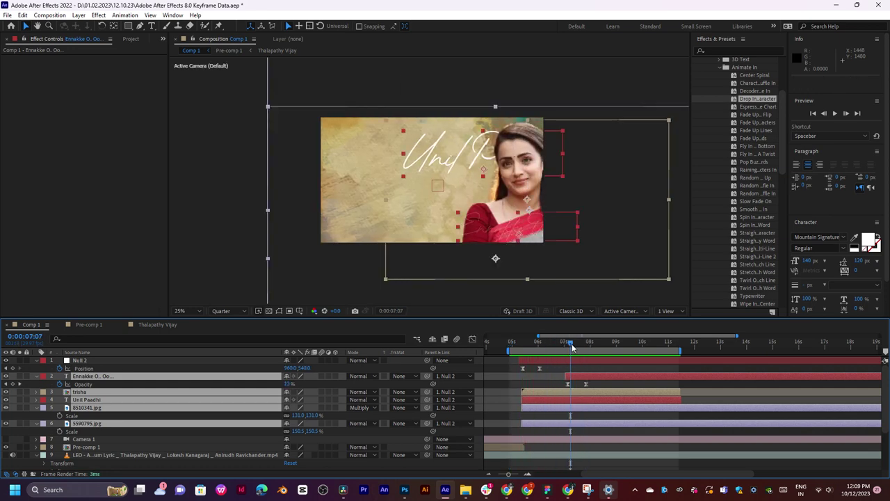
# Undo the reparenting, position easing and splitting of Null 2 to restore the full-length null, and replay the scene.
pyautogui.hotkey('ctrl', 'z')
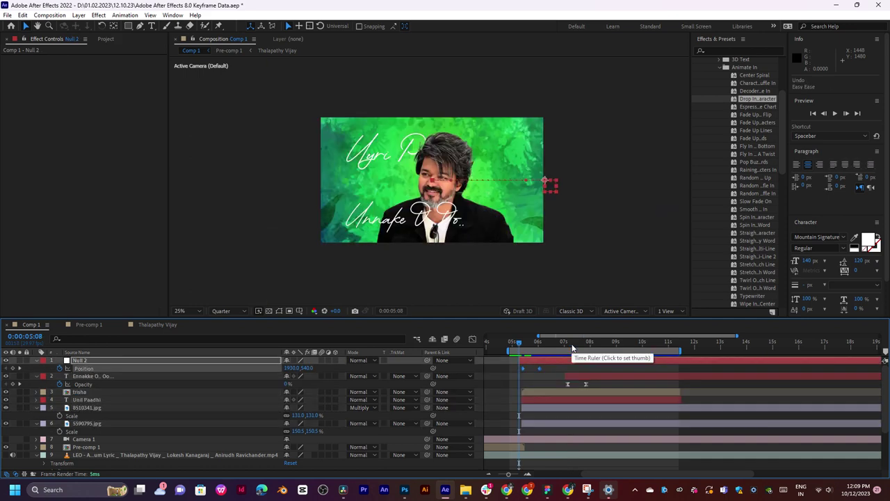
pyautogui.hotkey('ctrl', 'z')
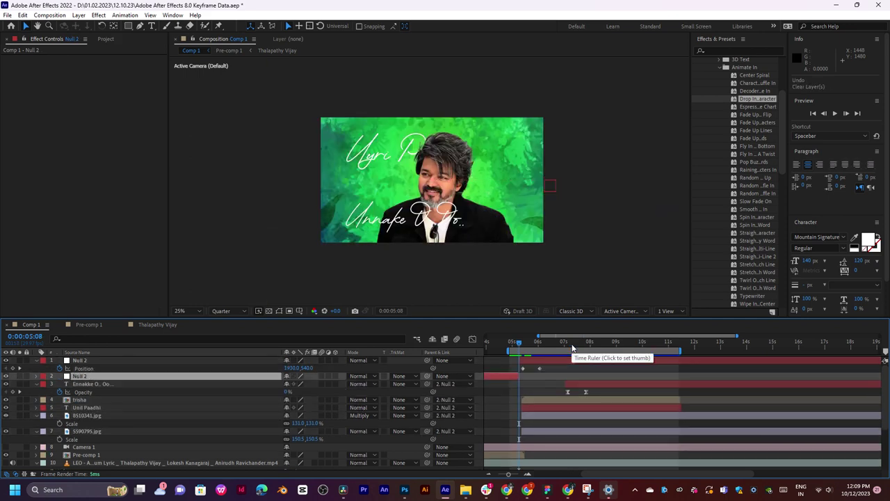
pyautogui.click(527, 362)
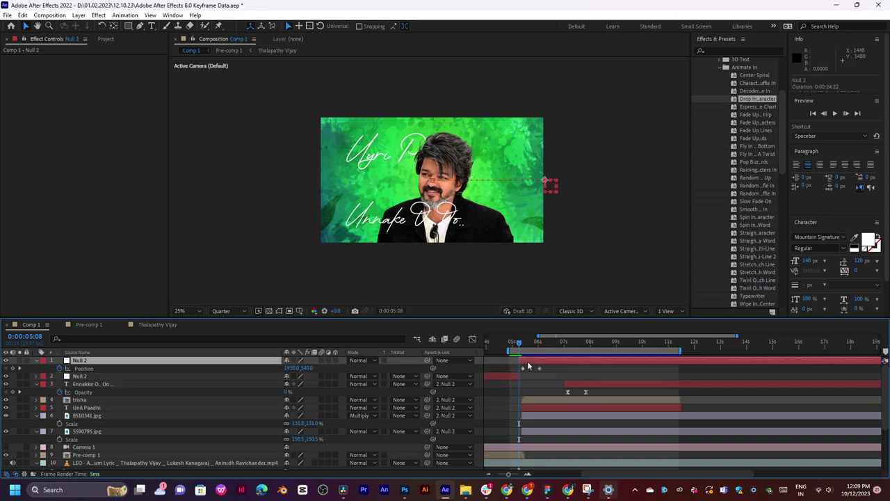
pyautogui.press('Delete')
pyautogui.press('space')
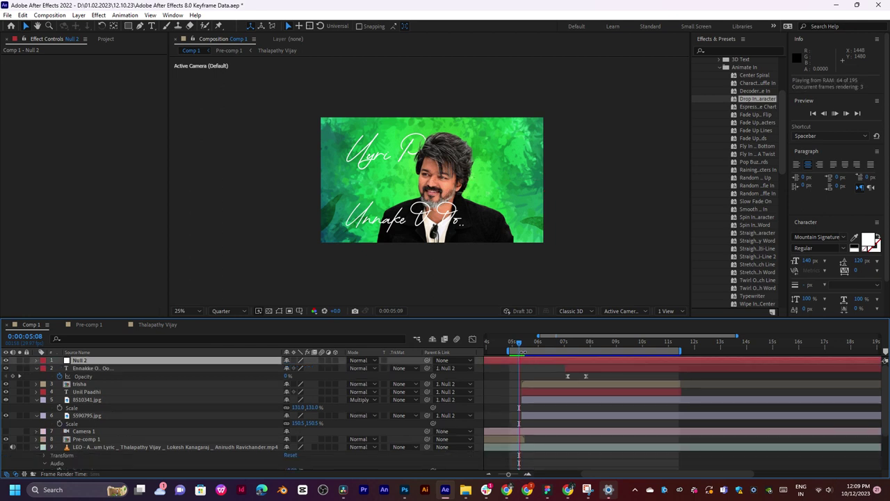
pyautogui.press('space')
# Apply Easy Ease to both position keyframes of the full-length Null 2.
pyautogui.press('p')
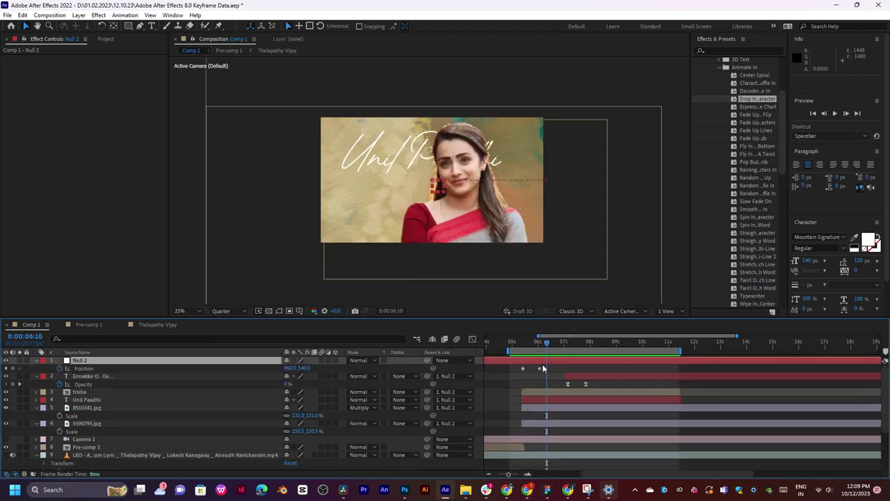
pyautogui.click(544, 369)
pyautogui.rightClick(522, 368)
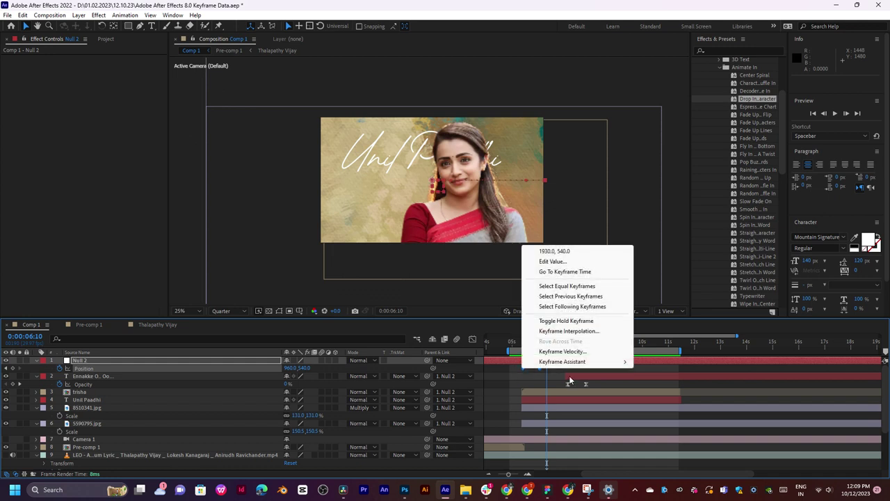
pyautogui.moveTo(571, 363)
pyautogui.click(660, 392)
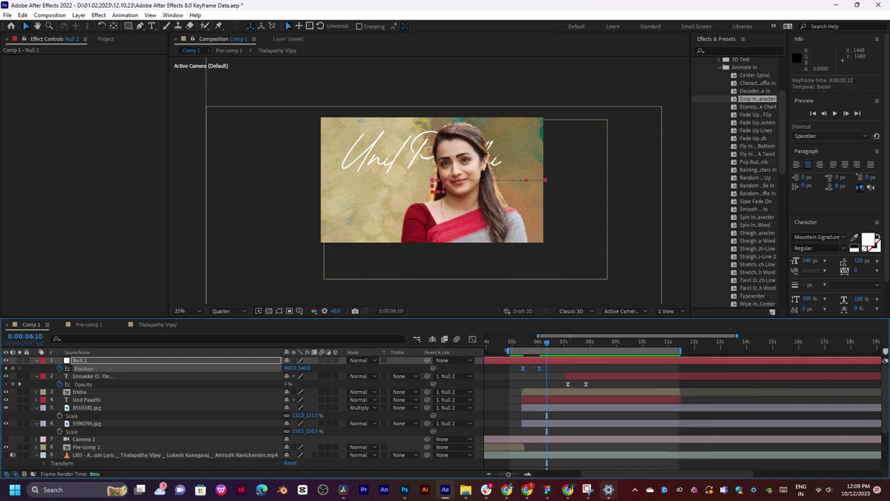
# Reshape the speed graph of Null 2's position so the move starts very fast and eases out, and preview it.
pyautogui.click(473, 340)
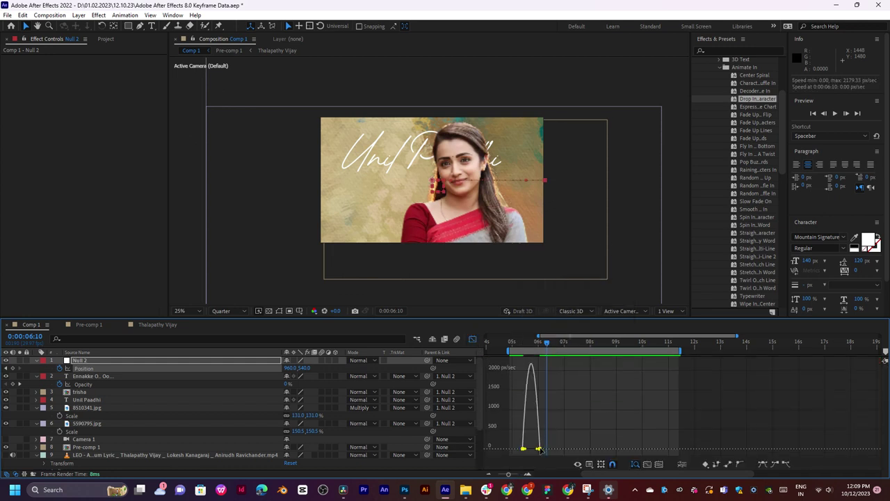
pyautogui.moveTo(538, 451); pyautogui.dragTo(527, 452)
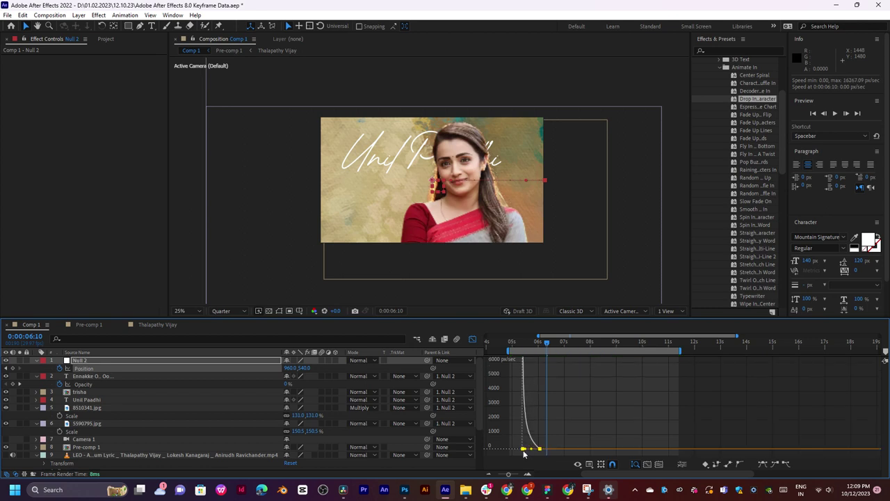
pyautogui.click(472, 339)
pyautogui.click(518, 342)
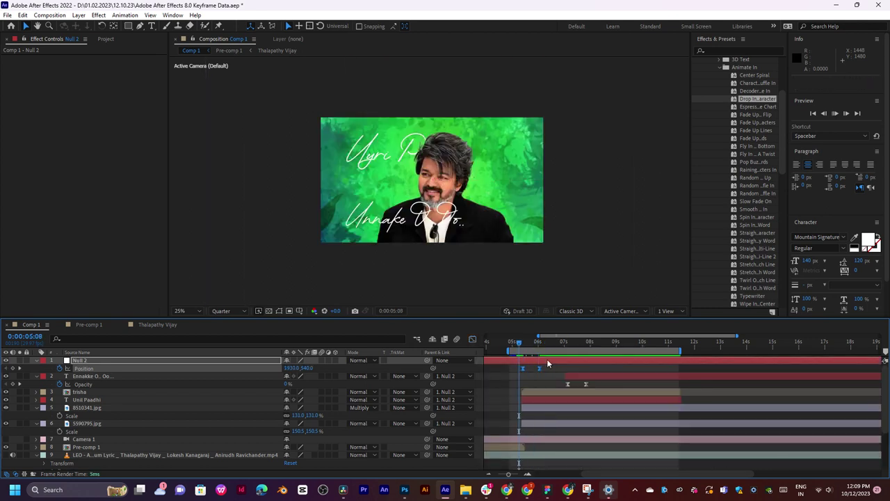
pyautogui.press('space')
pyautogui.press('space')
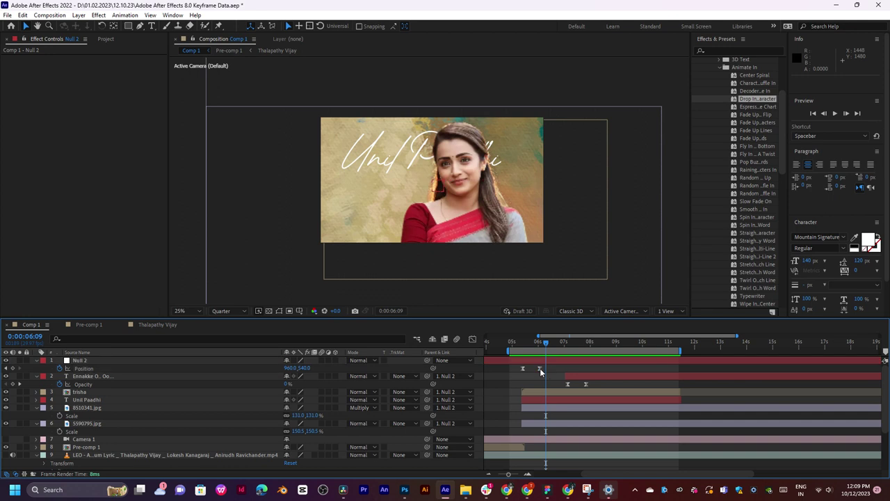
# Move Null 2's second position keyframe to 0:00:06:10 and play the scene.
pyautogui.moveTo(539, 368); pyautogui.dragTo(546, 368)
pyautogui.click(523, 344)
pyautogui.press('space')
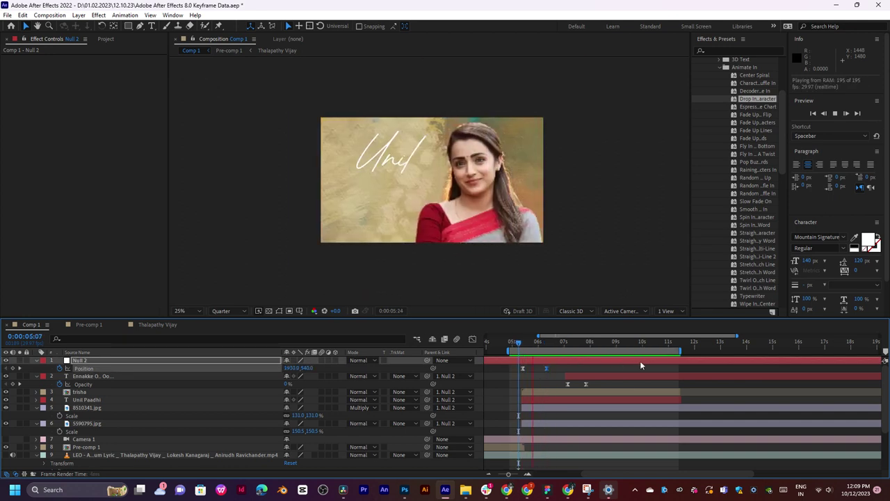
# Add a third position keyframe to Null 2 at 0:00:11:01 with a lower X value so the scene keeps drifting left, and preview it.
pyautogui.click(589, 344)
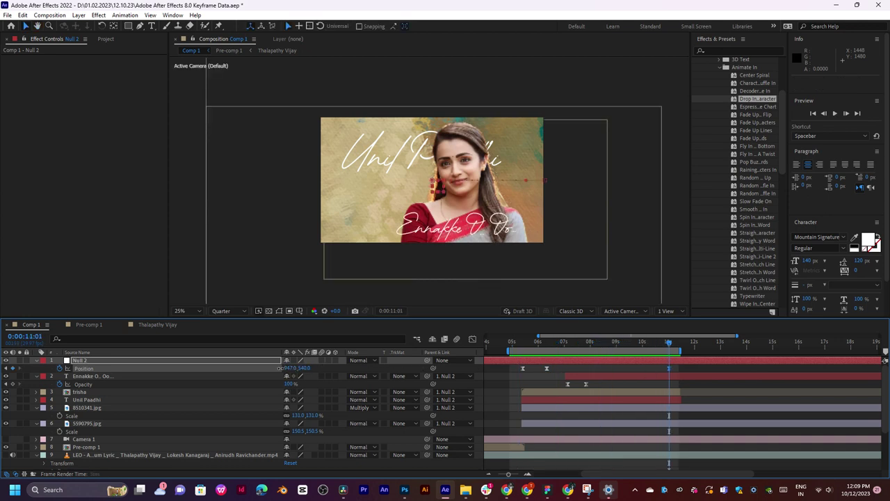
pyautogui.moveTo(281, 367); pyautogui.dragTo(221, 379)
pyautogui.press('space')
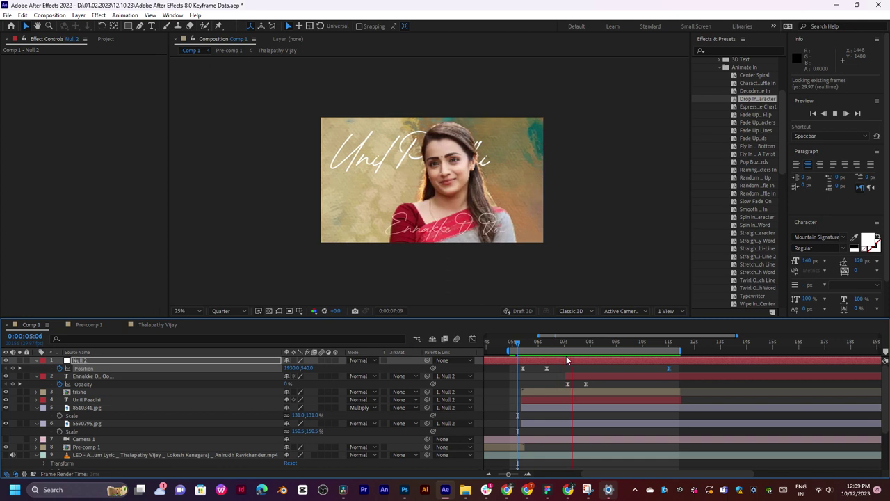
pyautogui.click(610, 377)
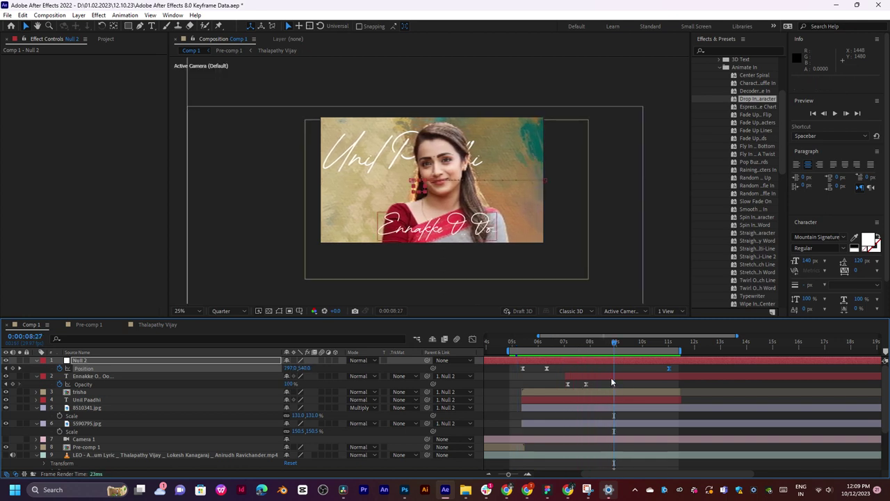
pyautogui.click(610, 377)
# Shift the "Ennakke" text layer right to about 488, 472 and play the scene.
pyautogui.moveTo(616, 343); pyautogui.dragTo(649, 352)
pyautogui.click(457, 226)
pyautogui.moveTo(459, 225); pyautogui.dragTo(490, 226)
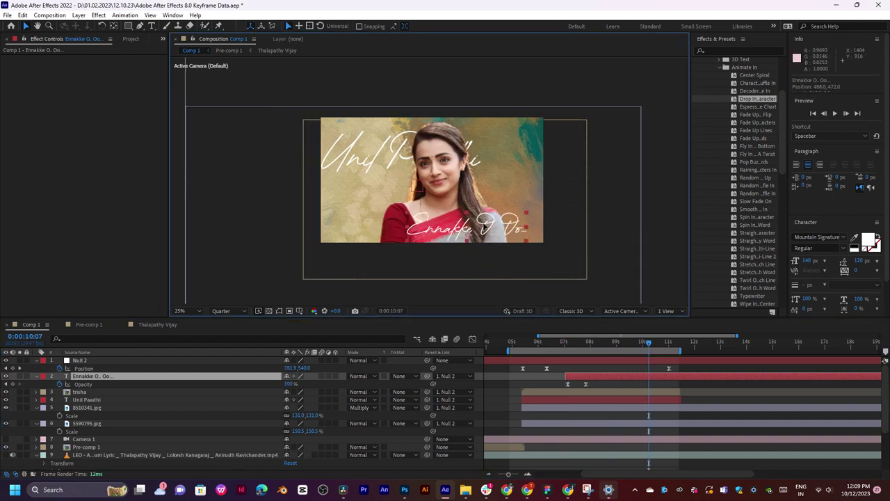
pyautogui.press('space')
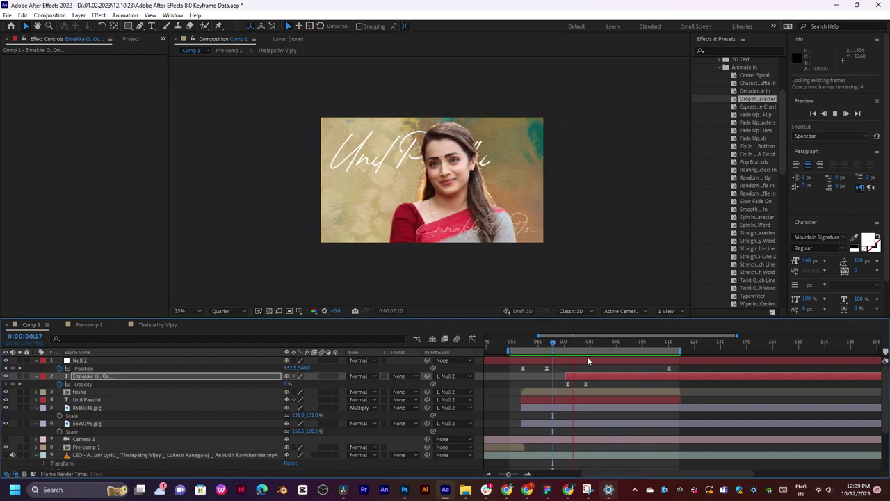
pyautogui.press('space')
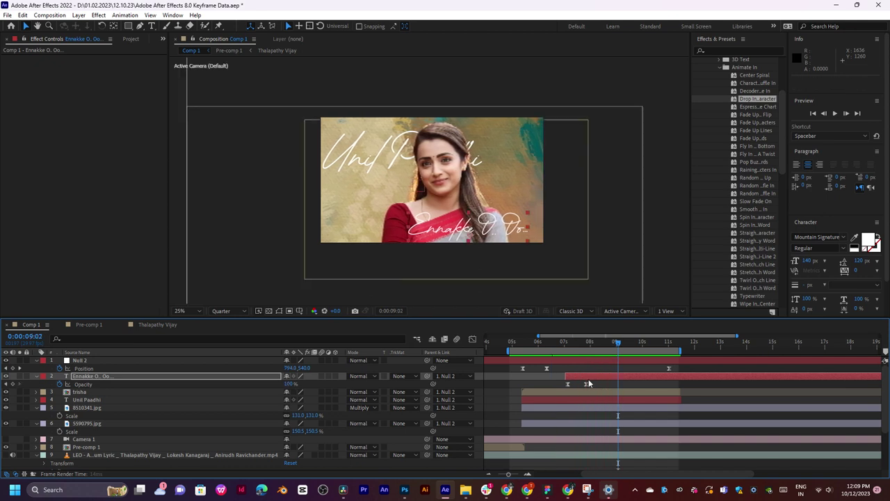
# Raise the "Ennakke" text to about 432, 372, slightly further left, and preview the scene.
pyautogui.moveTo(492, 223); pyautogui.dragTo(485, 212)
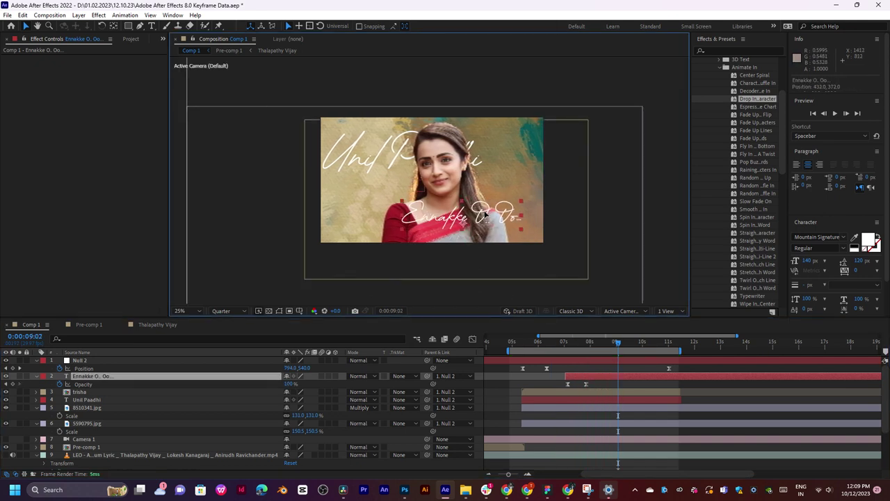
pyautogui.moveTo(537, 342); pyautogui.dragTo(561, 344)
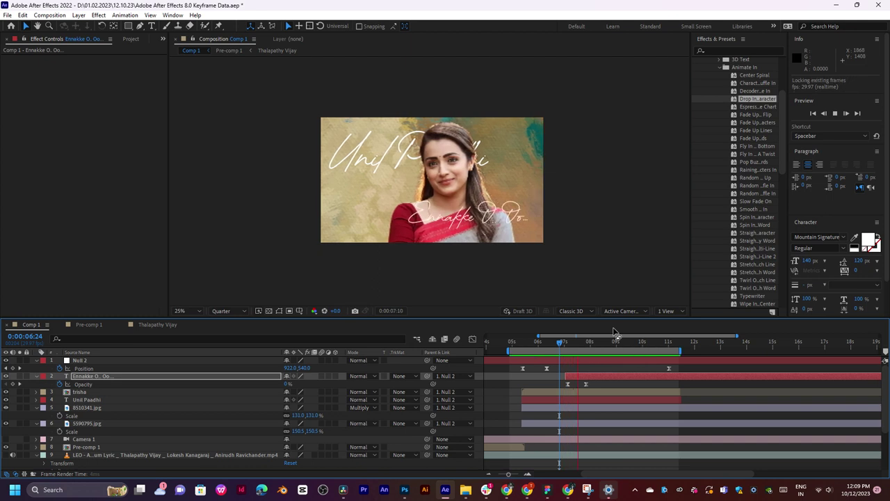
pyautogui.press('space')
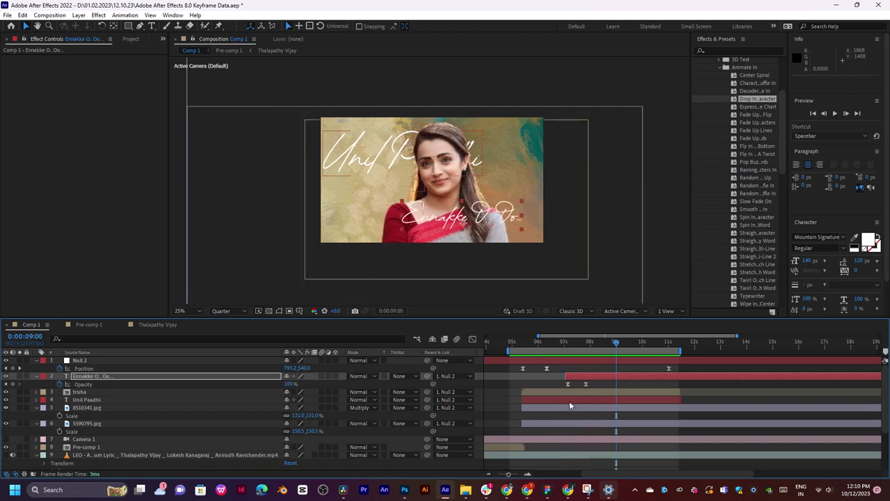
# Nudge the "Unil Paadhi" text slightly up and to the right and replay the scene.
pyautogui.click(569, 401)
pyautogui.moveTo(401, 159); pyautogui.dragTo(409, 154)
pyautogui.press('space')
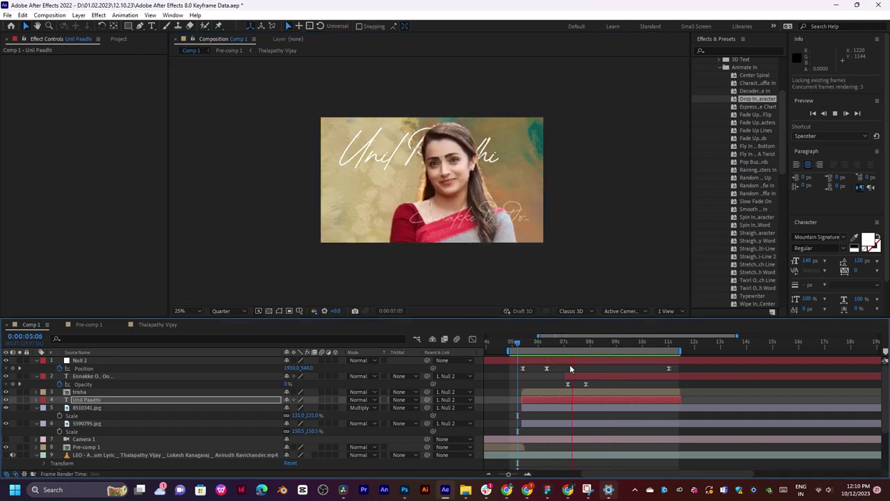
pyautogui.press('space')
pyautogui.press('space')
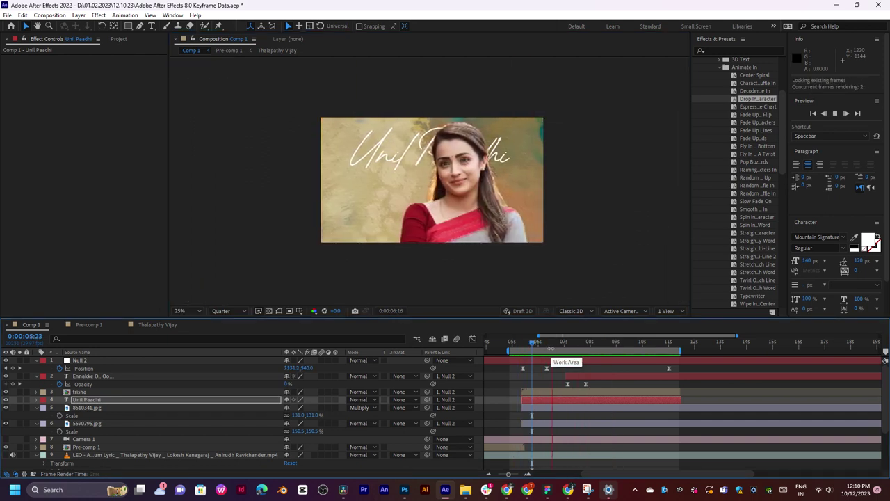
pyautogui.click(554, 348)
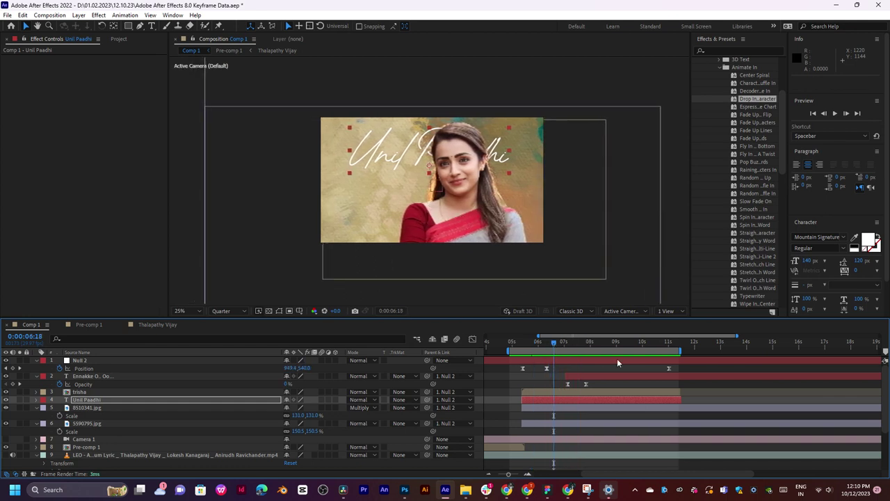
# Try to smooth Null 2's motion by reshaping the speed graph of its three position keyframes, and preview it.
pyautogui.moveTo(669, 370); pyautogui.dragTo(520, 375)
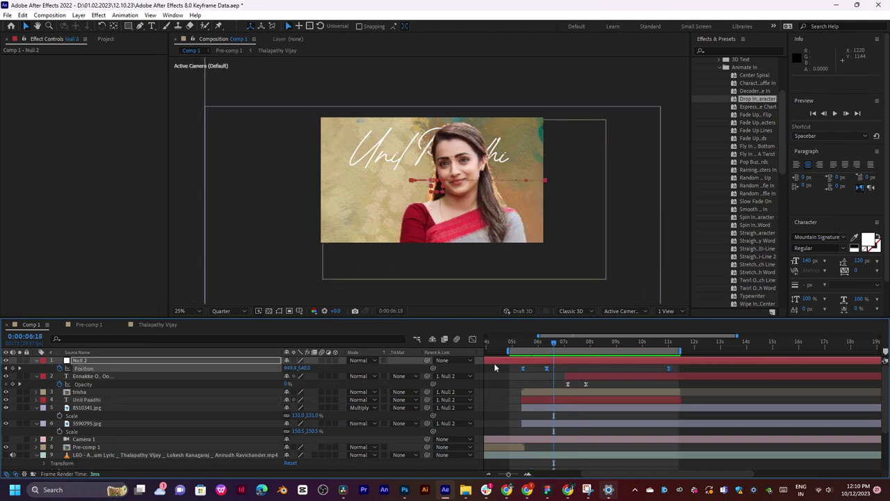
pyautogui.click(473, 339)
pyautogui.moveTo(695, 439); pyautogui.dragTo(549, 453)
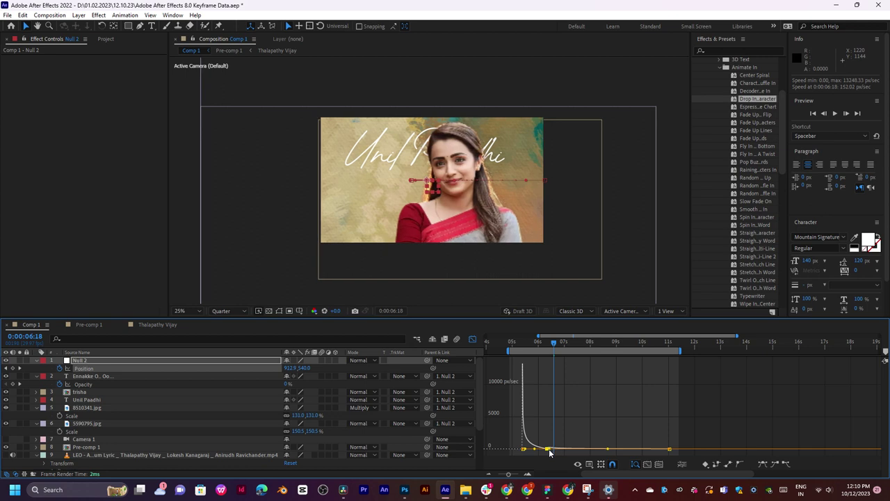
pyautogui.click(539, 344)
pyautogui.press('space')
pyautogui.press('space')
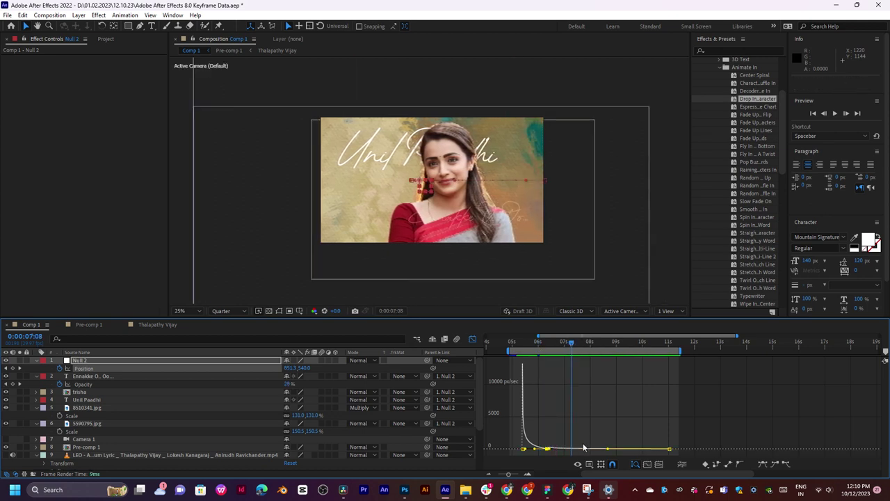
pyautogui.press('space')
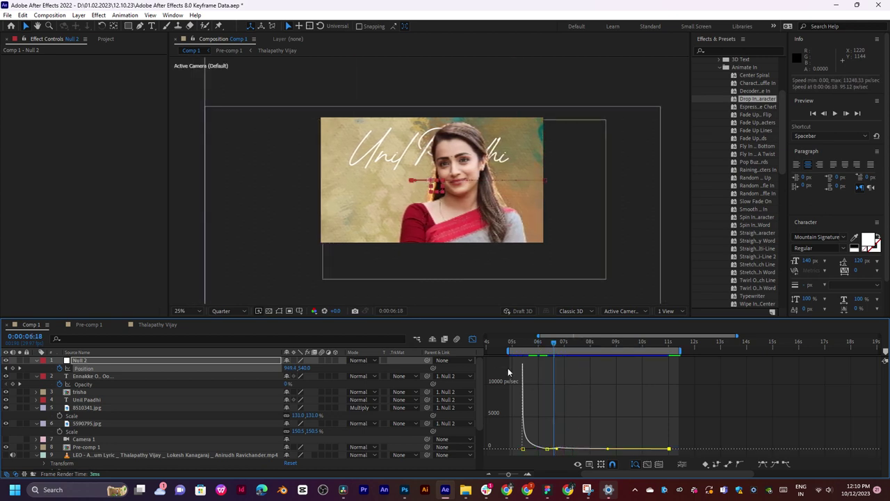
pyautogui.click(473, 339)
# Try to shift Null 2's middle position keyframe to about 962, 542 on its motion path in a close-up view.
pyautogui.moveTo(554, 343); pyautogui.dragTo(531, 355)
pyautogui.press('space')
pyautogui.scroll(1, 418, 183)
pyautogui.press('.')
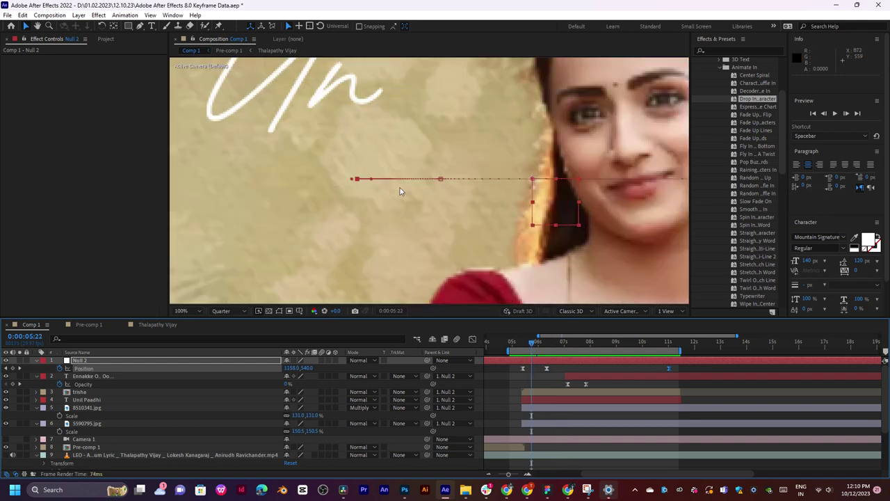
pyautogui.press('.')
pyautogui.press('.')
pyautogui.press('.')
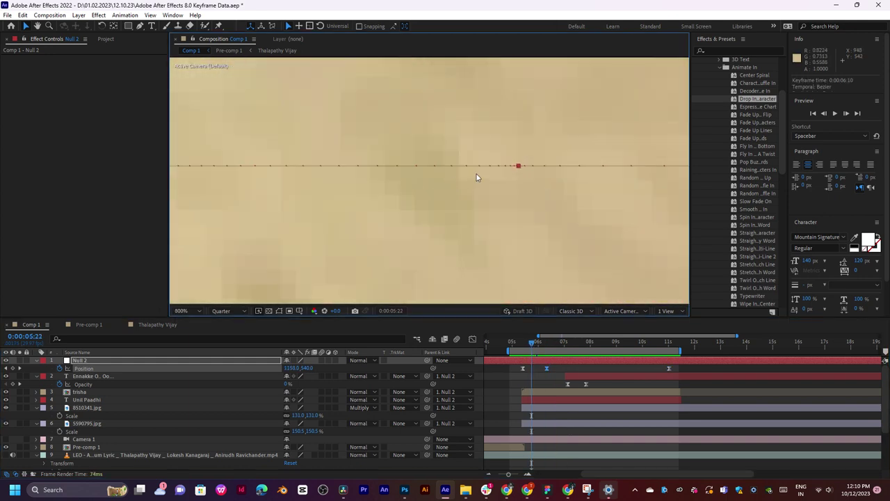
pyautogui.moveTo(518, 167); pyautogui.dragTo(527, 176)
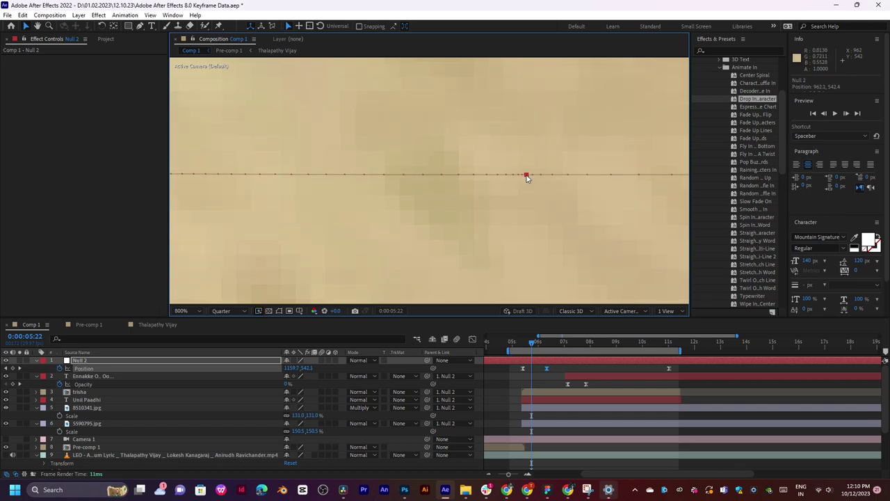
# Try to reposition Null 2 at 0:00:06:10 in the composition view, and undo the move.
pyautogui.doubleClick(518, 168)
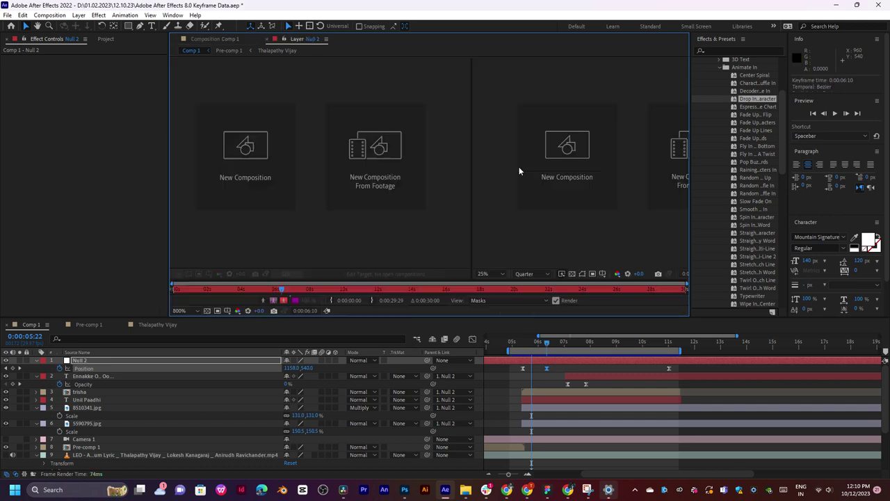
pyautogui.click(216, 39)
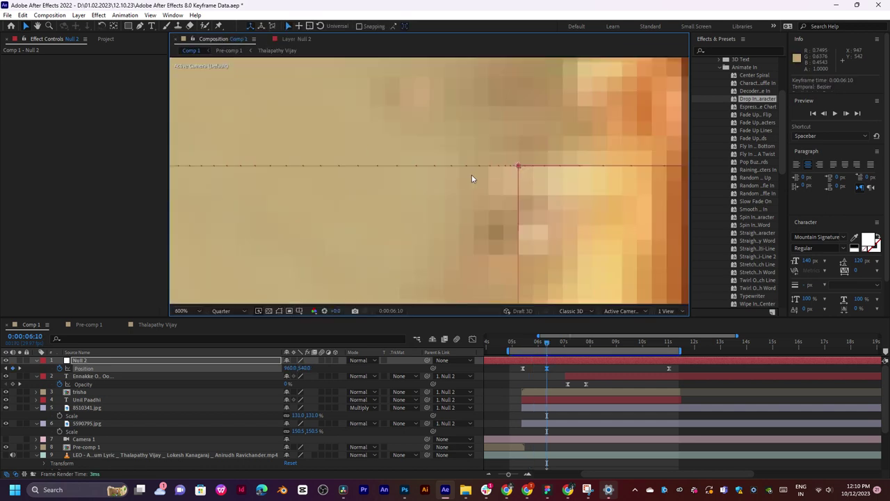
pyautogui.scroll(-3, 472, 178)
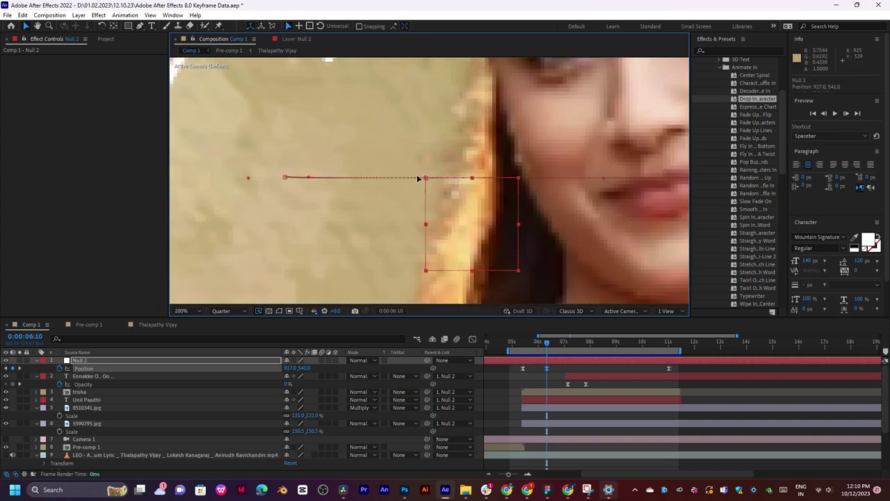
pyautogui.moveTo(418, 179); pyautogui.dragTo(443, 221)
pyautogui.hotkey('ctrl', 'z')
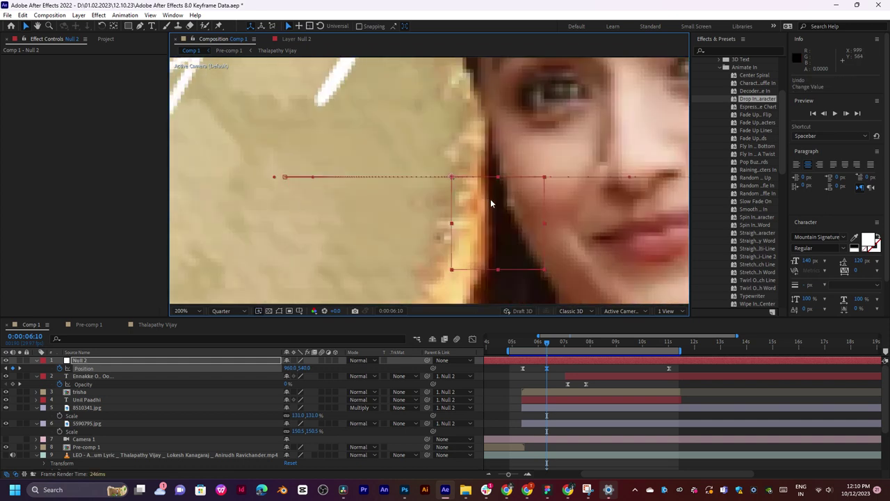
# Move Null 2's middle position keyframe to 0:00:11:01 in place of the last one, and play the scene.
pyautogui.moveTo(547, 347); pyautogui.dragTo(669, 369)
pyautogui.scroll(-4, 498, 170)
pyautogui.scroll(-2, 498, 170)
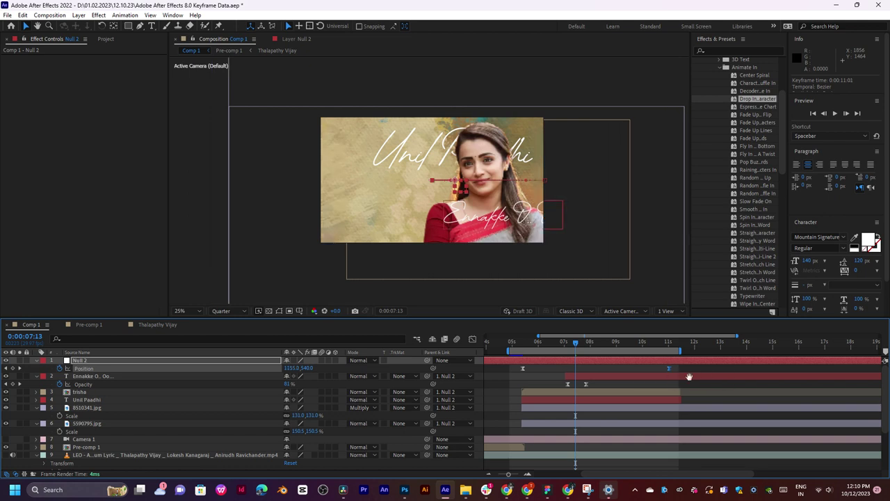
pyautogui.press('space')
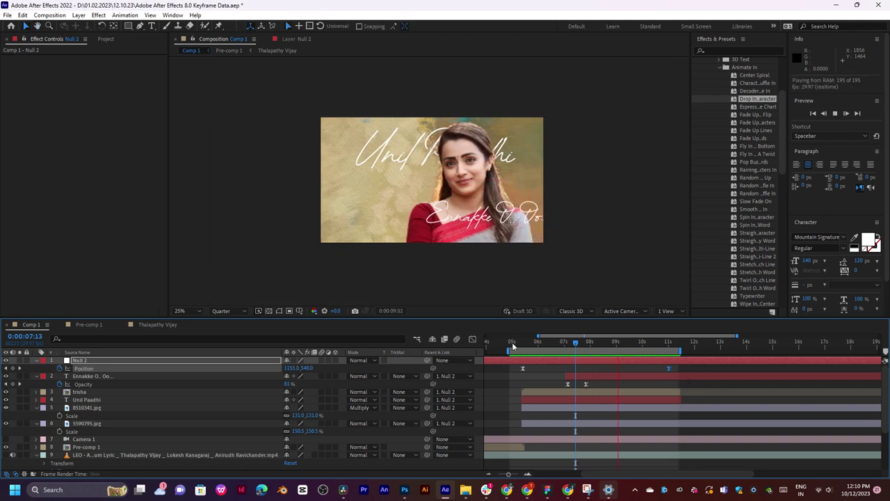
pyautogui.click(576, 344)
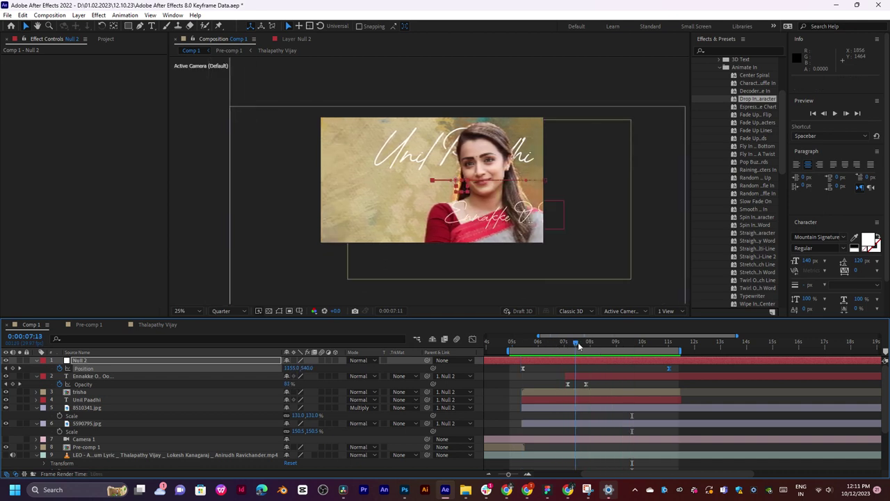
pyautogui.press('space')
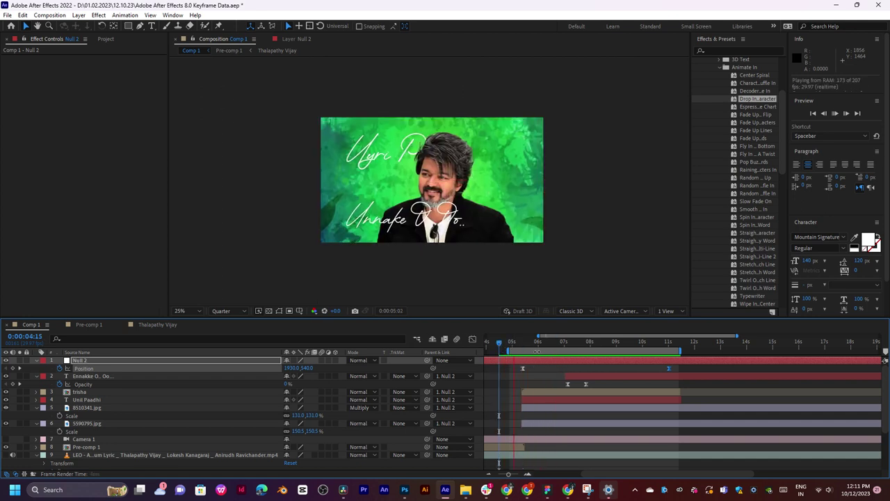
# Move the "Ennakke" text layer left to about 156, 376 so it fits in the frame, and preview the scene.
pyautogui.click(571, 376)
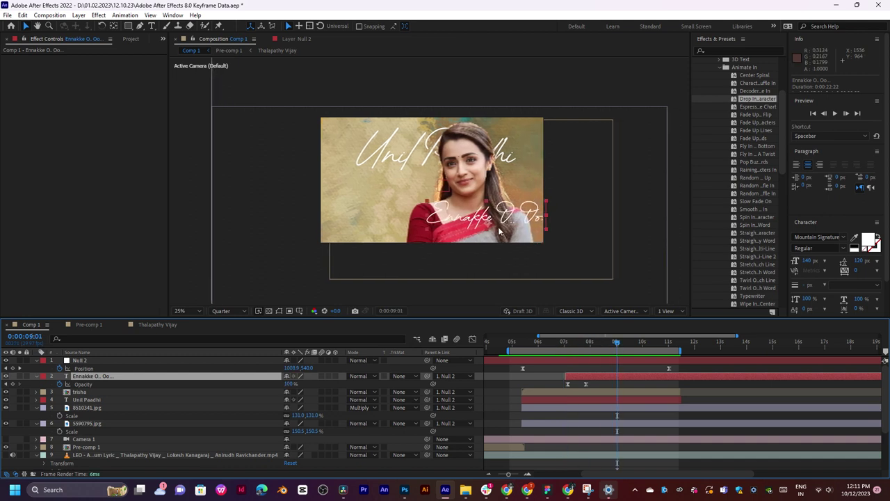
pyautogui.moveTo(499, 233); pyautogui.dragTo(486, 218)
pyautogui.press('Return')
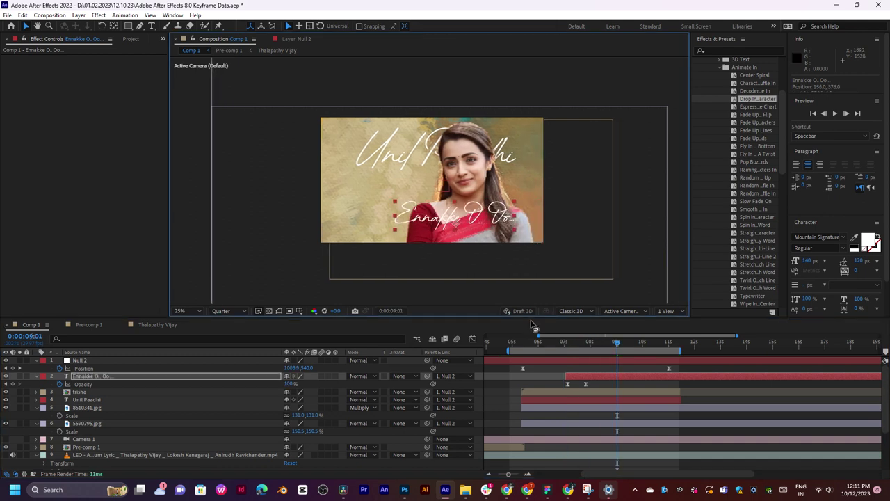
pyautogui.click(557, 340)
pyautogui.press('space')
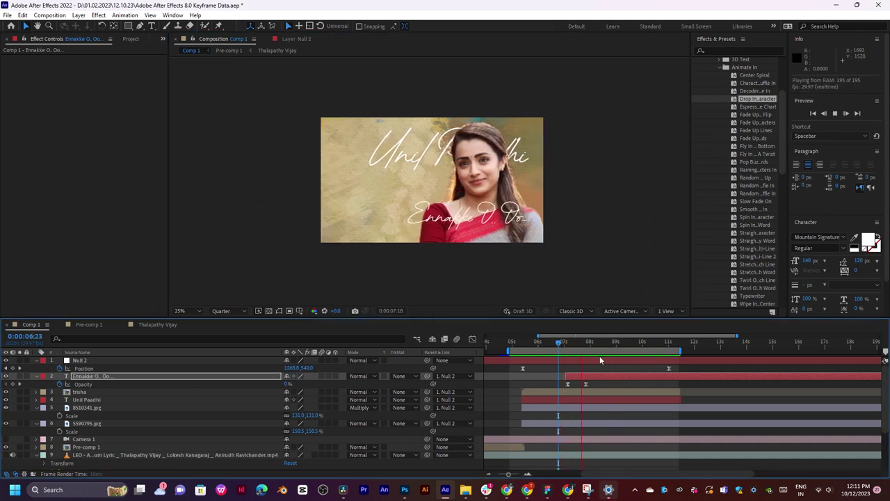
# Move the "Unil Paadhi" text layer left to the frame's left edge beside the portrait, and preview the scene.
pyautogui.press('space')
pyautogui.click(571, 400)
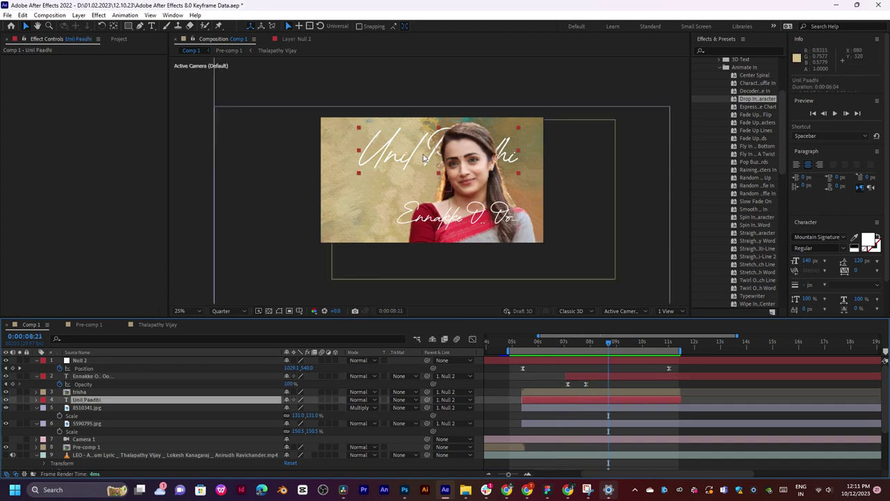
pyautogui.moveTo(413, 151); pyautogui.dragTo(381, 152)
pyautogui.click(522, 343)
pyautogui.press('space')
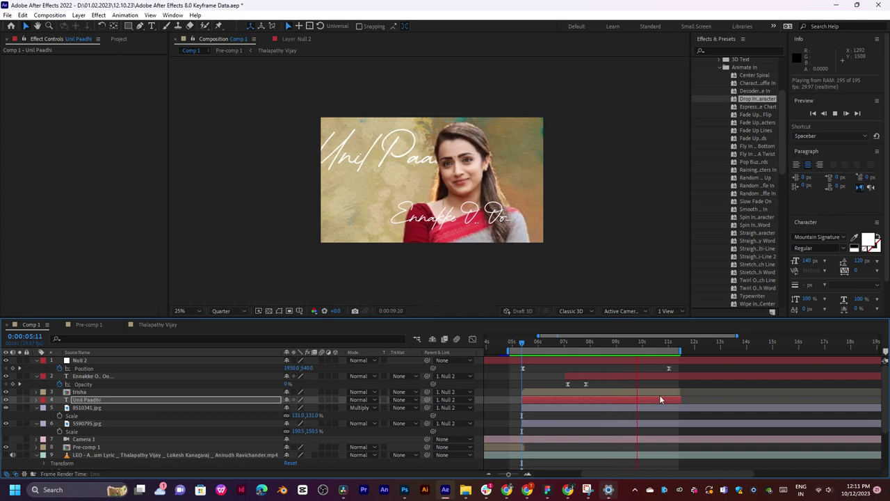
pyautogui.press('space')
pyautogui.moveTo(619, 343); pyautogui.dragTo(587, 348)
pyautogui.press('space')
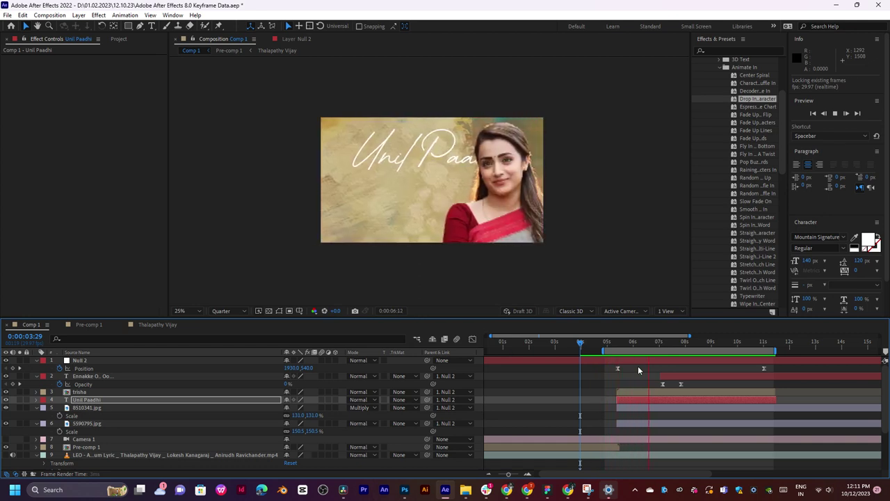
# Trim the start of the Null 2 layer to just before its first position keyframe, and play the scene.
pyautogui.click(584, 360)
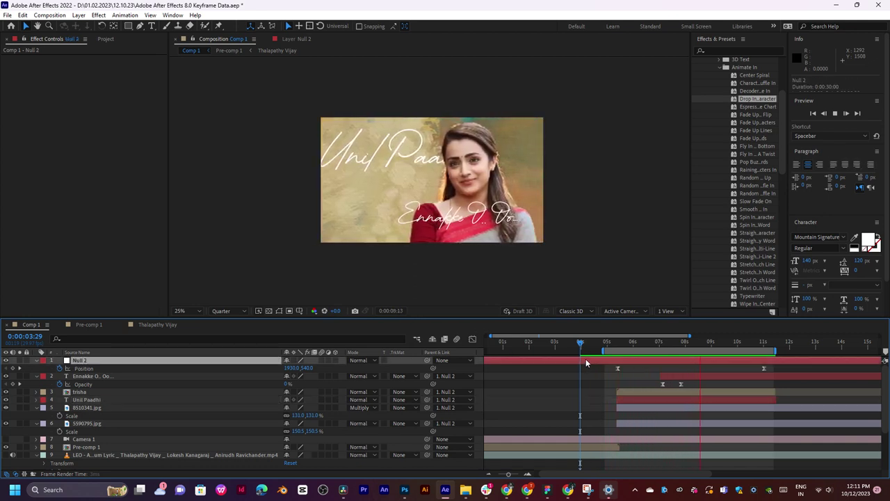
pyautogui.press('-')
pyautogui.press('space')
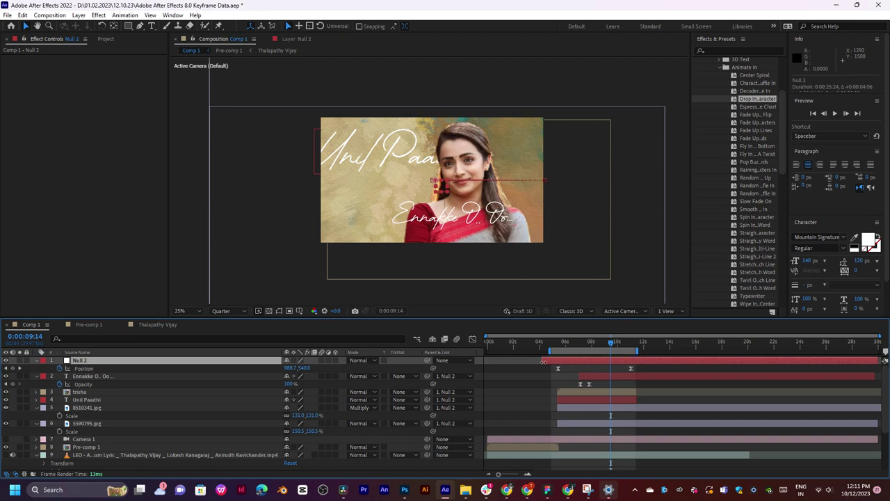
pyautogui.click(555, 343)
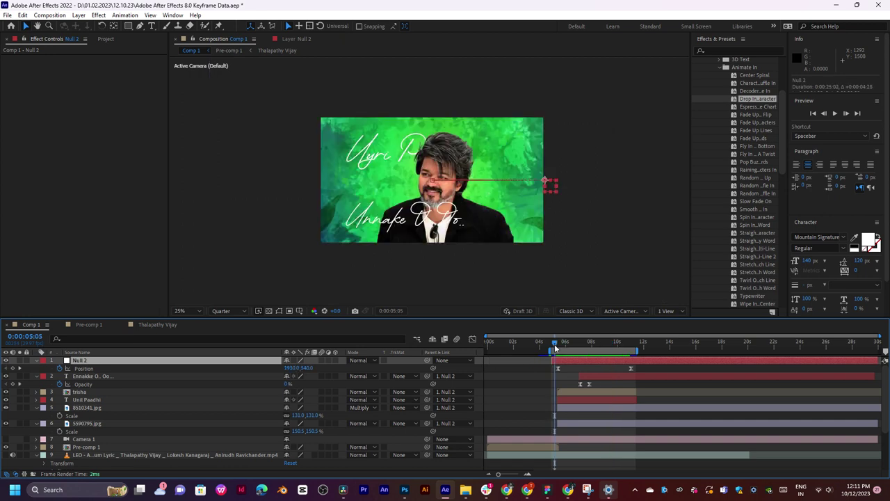
pyautogui.press('=')
pyautogui.press('=')
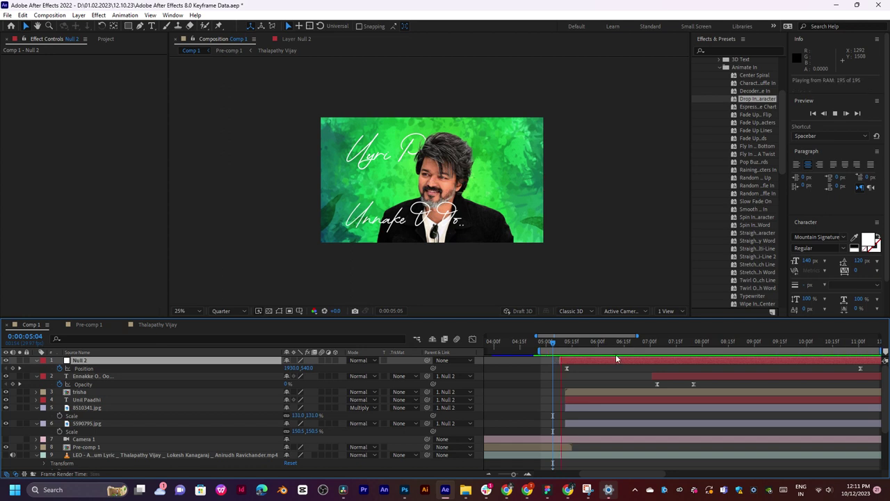
pyautogui.press('-')
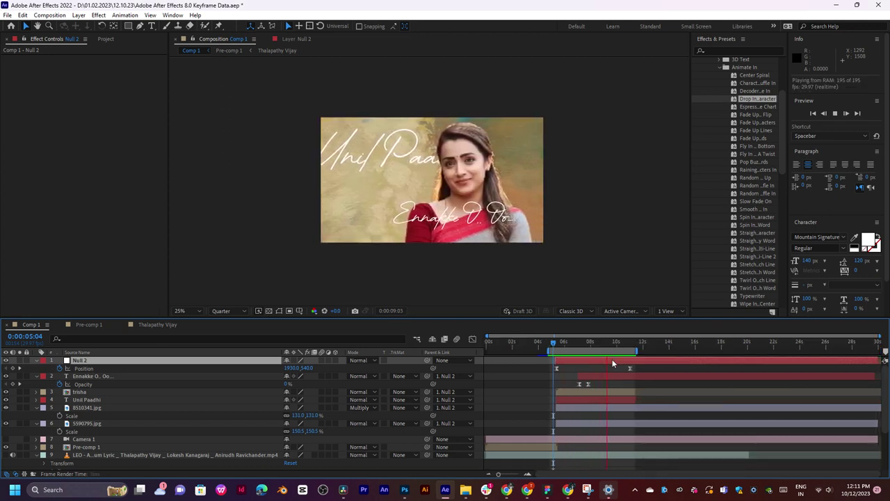
# Pre-compose the six layers from Null 2 through 5590795.jpg into one composition, and play it back.
pyautogui.click(629, 345)
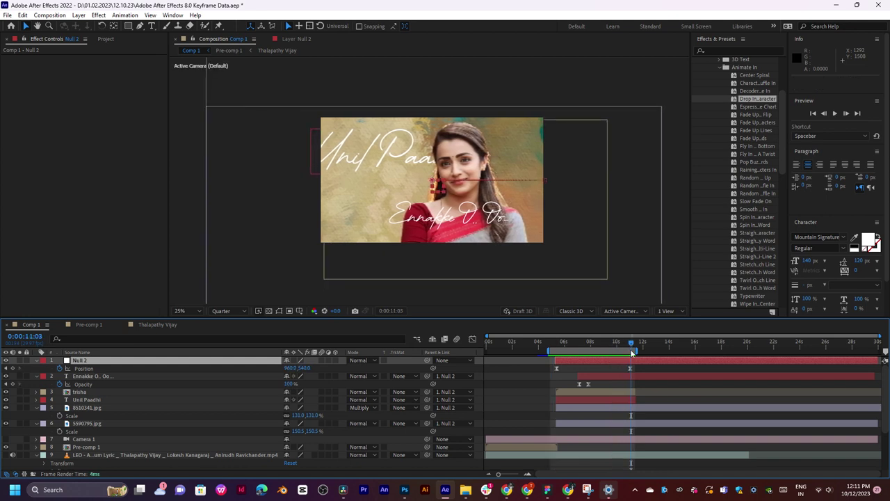
pyautogui.keyDown('shift'); pyautogui.click(574, 423); pyautogui.keyUp('shift')
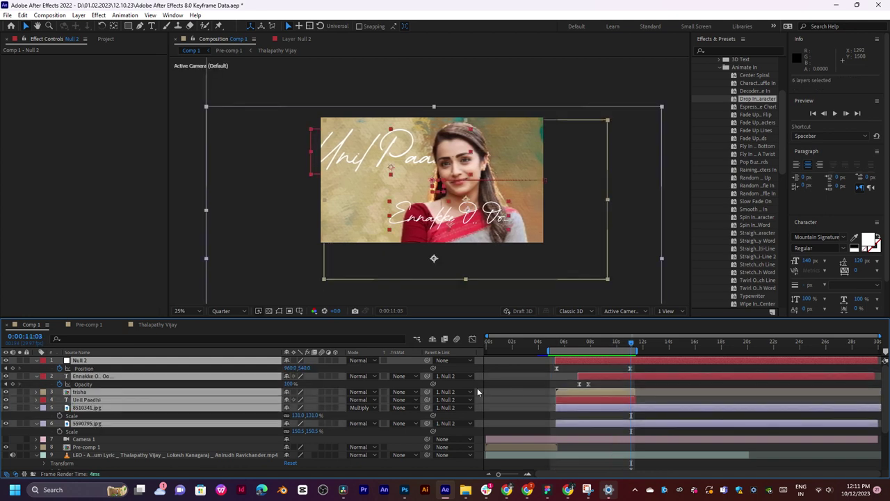
pyautogui.rightClick(152, 390)
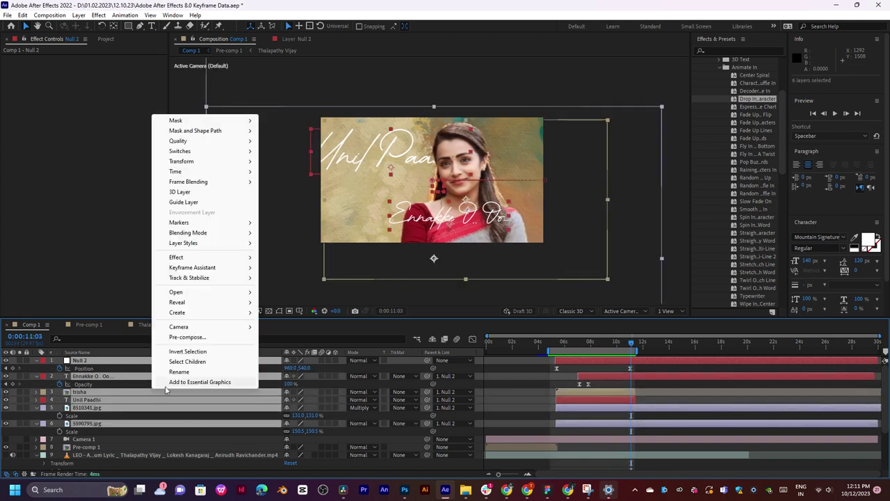
pyautogui.click(196, 339)
pyautogui.click(468, 305)
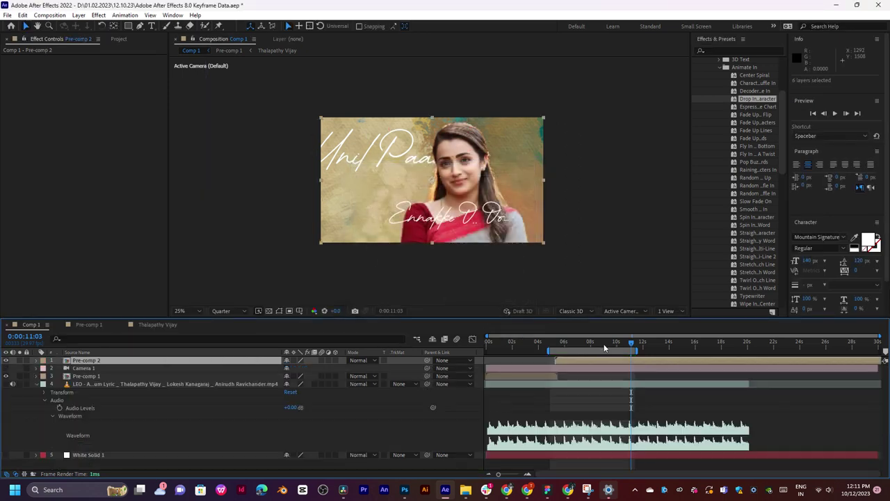
pyautogui.press('space')
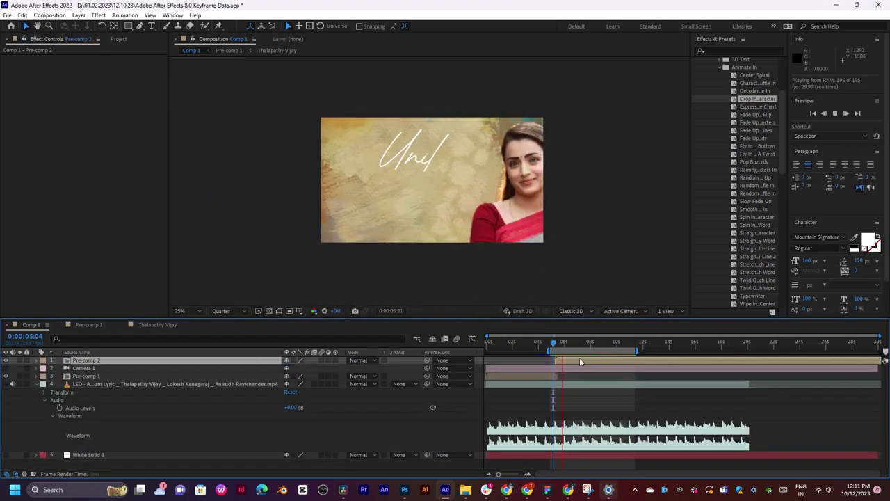
pyautogui.scroll(2, 411, 178)
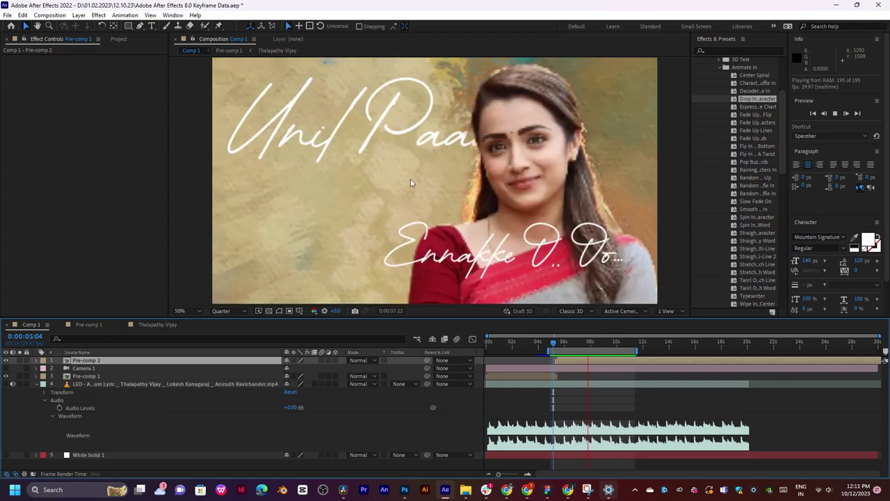
pyautogui.scroll(-2, 410, 179)
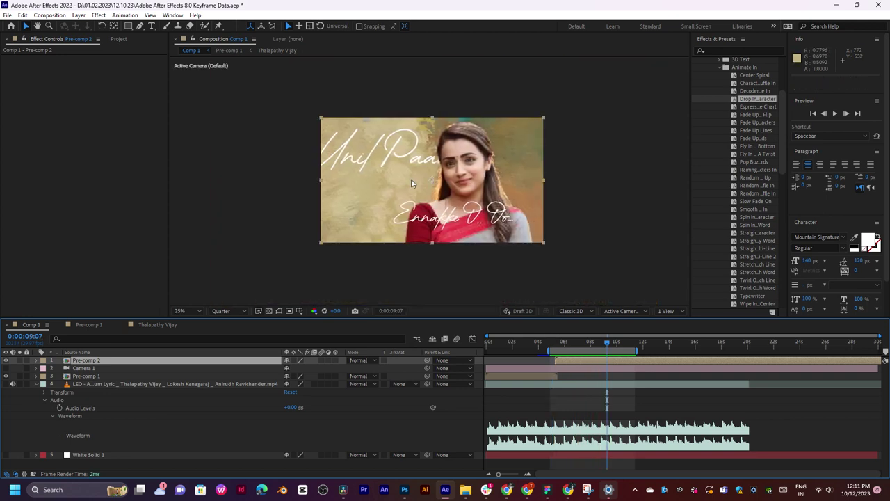
# Set the work area from 0:00:00:00 to 0:00:12:18, and play the change from the first scene to the second.
pyautogui.moveTo(555, 351); pyautogui.dragTo(486, 354)
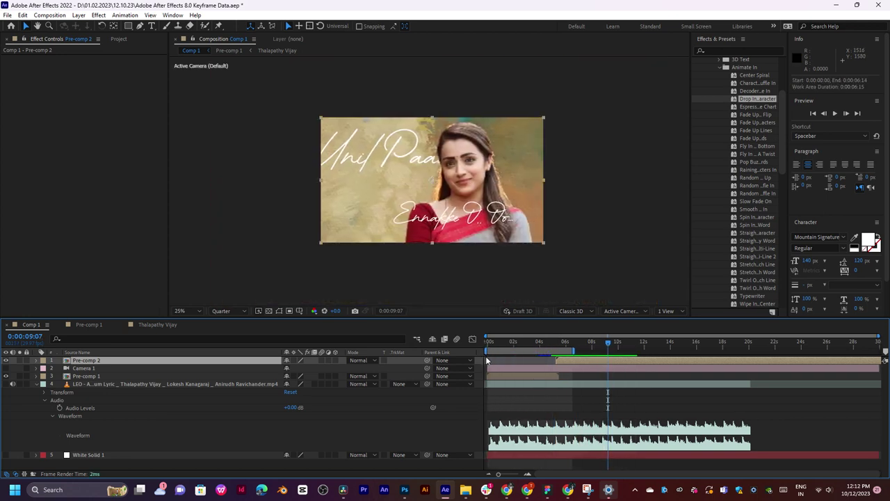
pyautogui.moveTo(574, 351); pyautogui.dragTo(654, 351)
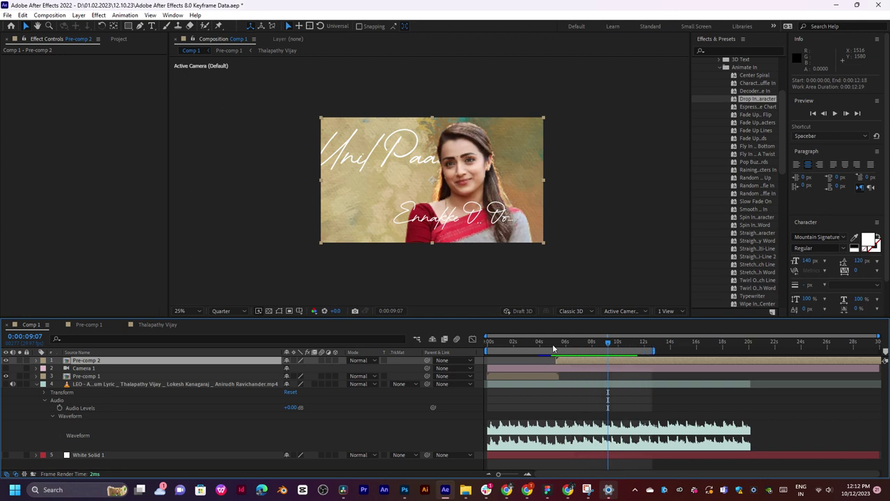
pyautogui.click(545, 344)
pyautogui.press('space')
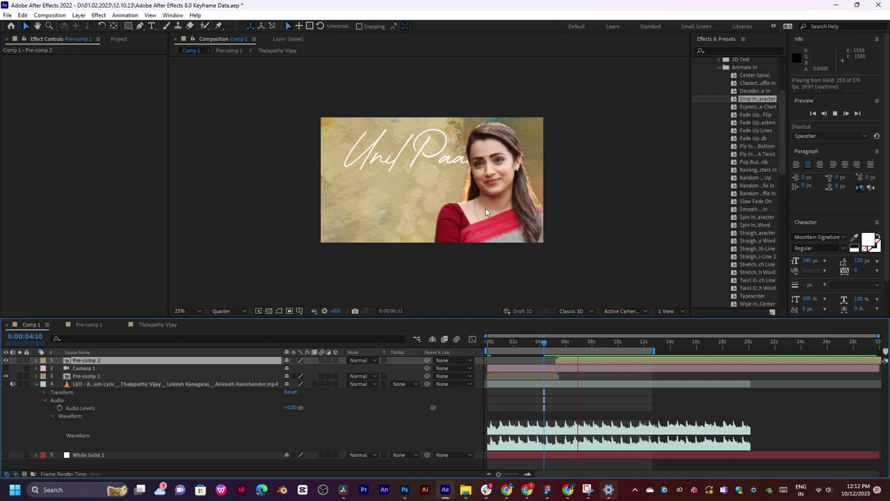
pyautogui.press('space')
pyautogui.scroll(2, 482, 213)
pyautogui.click(536, 345)
pyautogui.press('space')
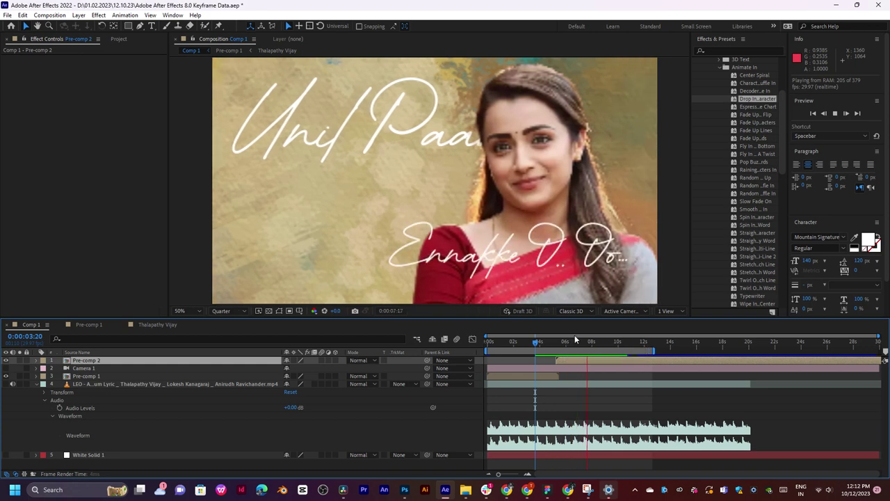
# Set the current time to 0:00:05:05 and browse the animation presets to the Image - Creative group.
pyautogui.click(564, 344)
pyautogui.moveTo(563, 344)
pyautogui.mouseDown()
pyautogui.moveTo(550, 348)
pyautogui.moveTo(566, 351)
pyautogui.moveTo(556, 355)
pyautogui.mouseUp()
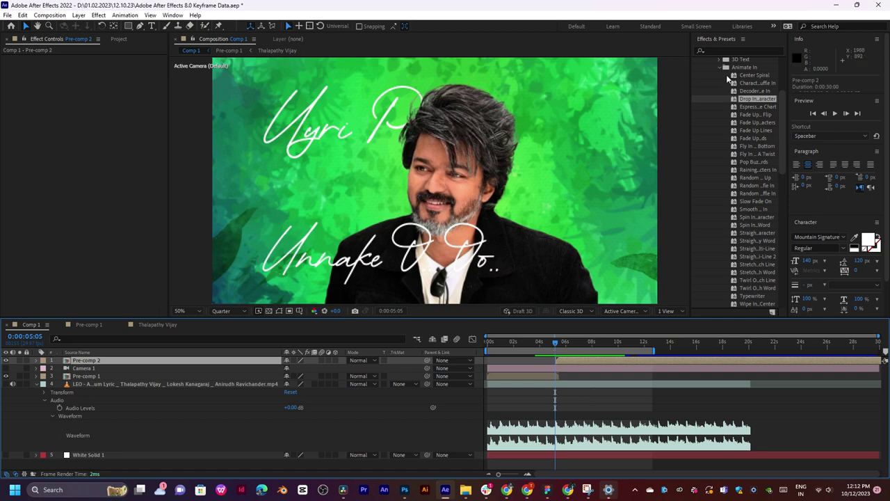
pyautogui.scroll(3, 726, 74)
pyautogui.click(719, 108)
pyautogui.click(710, 92)
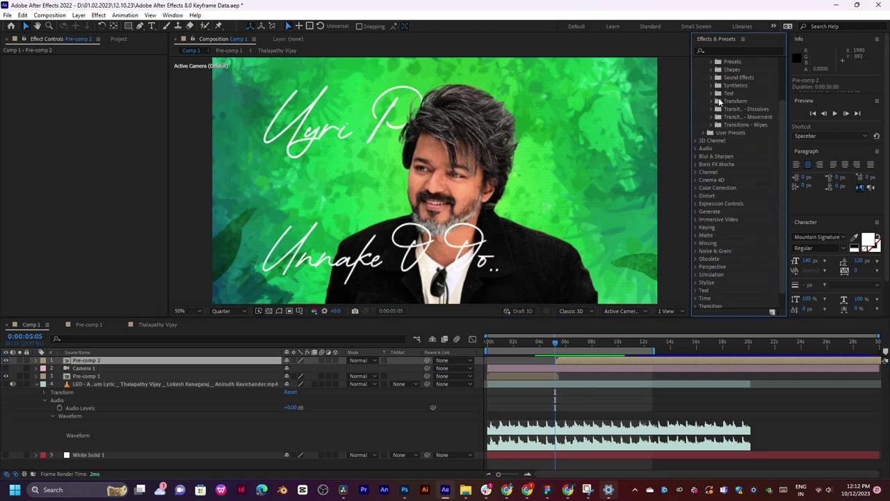
pyautogui.scroll(4, 725, 97)
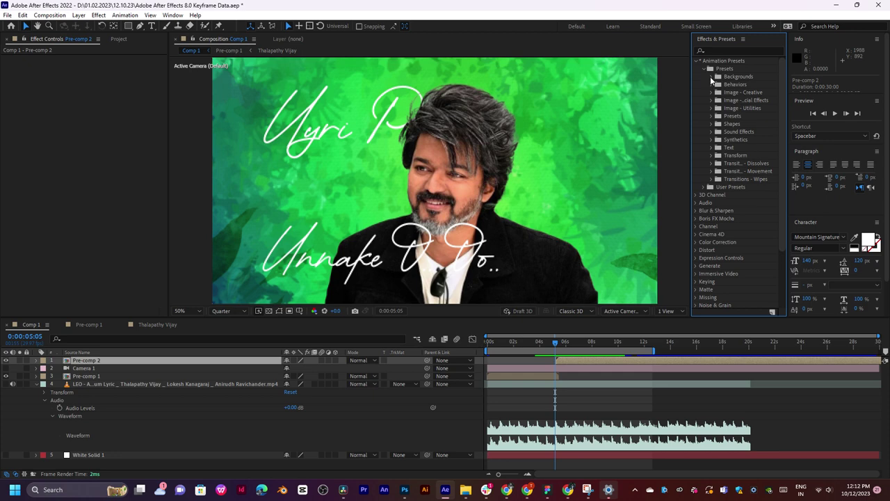
pyautogui.click(711, 76)
pyautogui.click(710, 77)
pyautogui.click(717, 93)
pyautogui.scroll(-2, 717, 93)
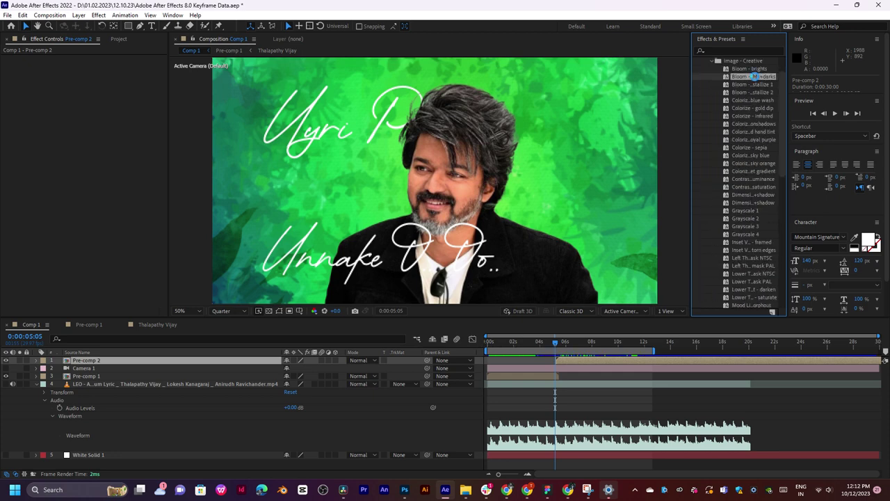
# Try the Bloom lights+darks and Bloom crystallize 2 presets on Pre-comp 2, undoing each one.
pyautogui.doubleClick(751, 77)
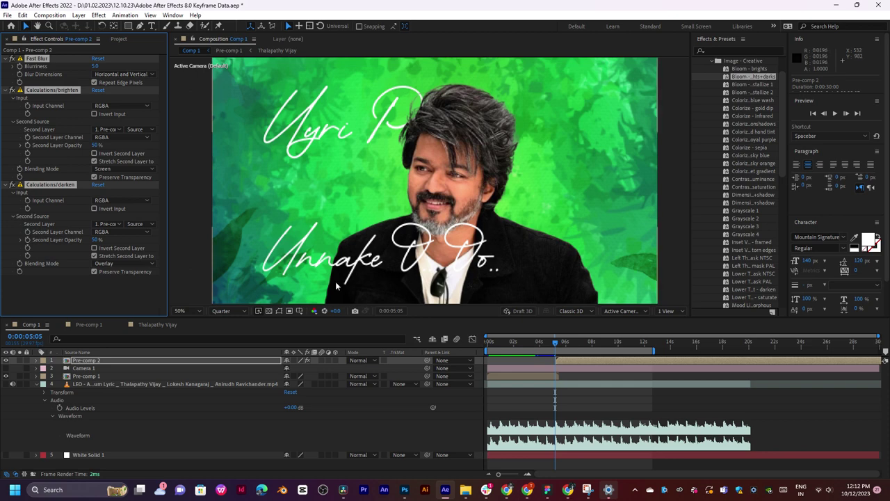
pyautogui.hotkey('ctrl', 'z')
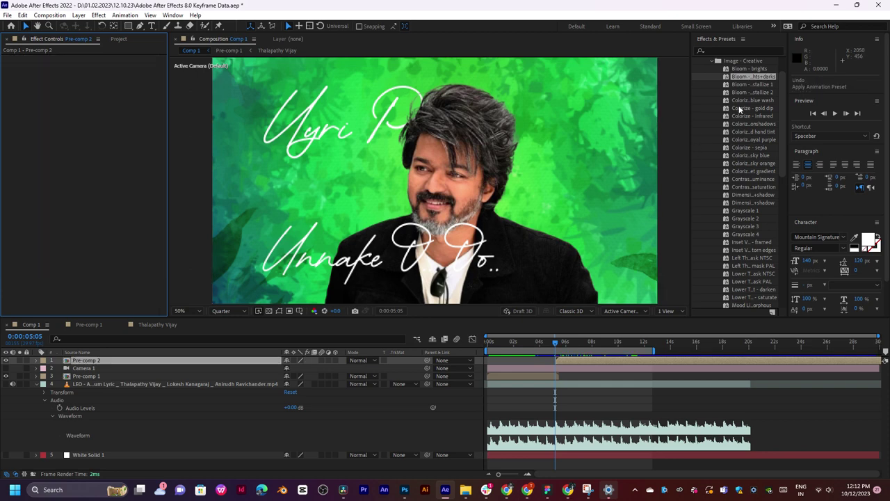
pyautogui.moveTo(744, 93); pyautogui.dragTo(568, 361)
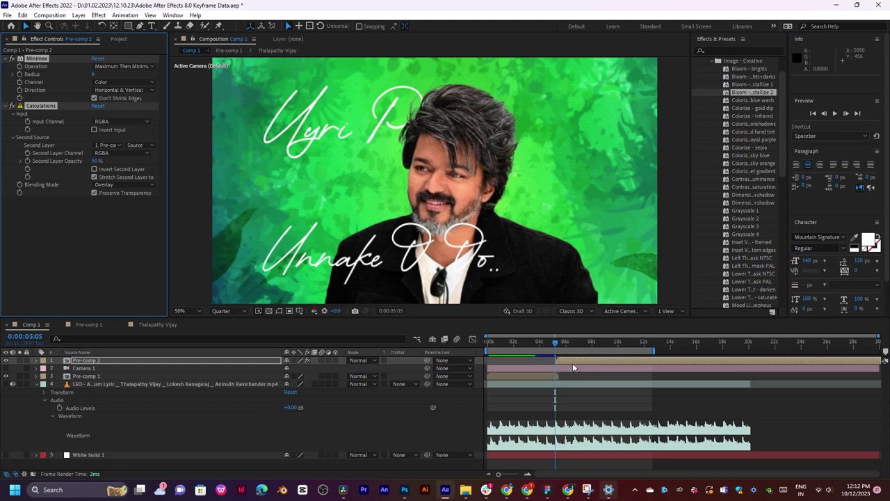
pyautogui.hotkey('ctrl', 'z')
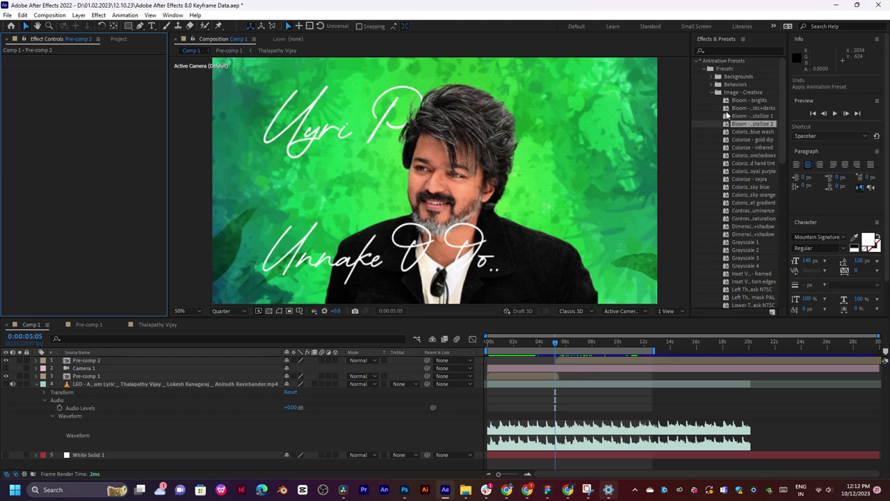
pyautogui.click(713, 93)
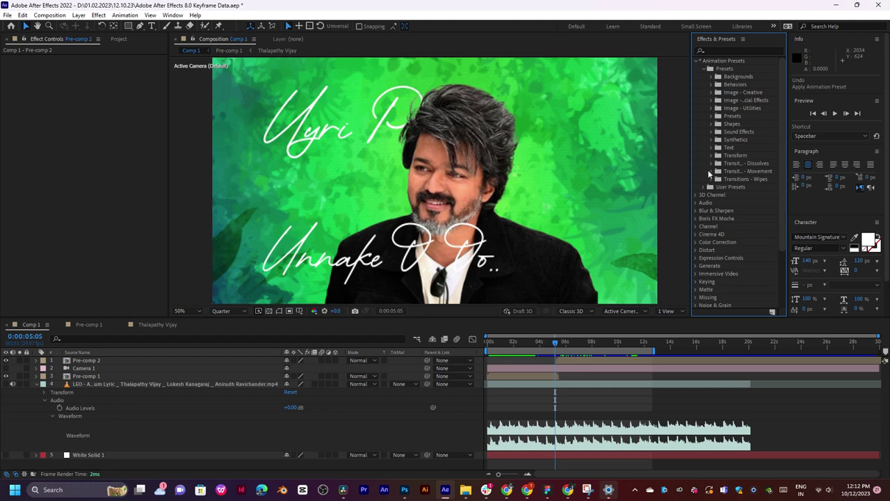
# Try the Separate XYZ Position transform preset on Pre-comp 2, play it, and undo it.
pyautogui.click(712, 156)
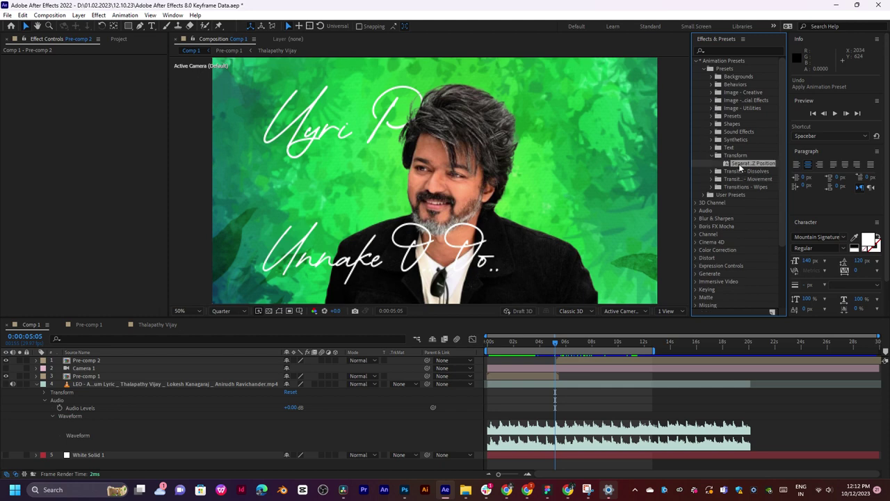
pyautogui.moveTo(560, 359); pyautogui.dragTo(564, 360)
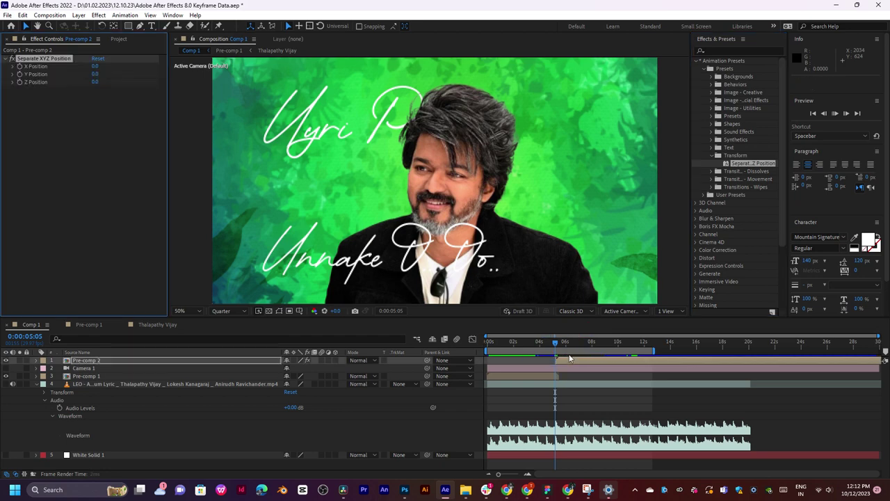
pyautogui.press('space')
pyautogui.press('space')
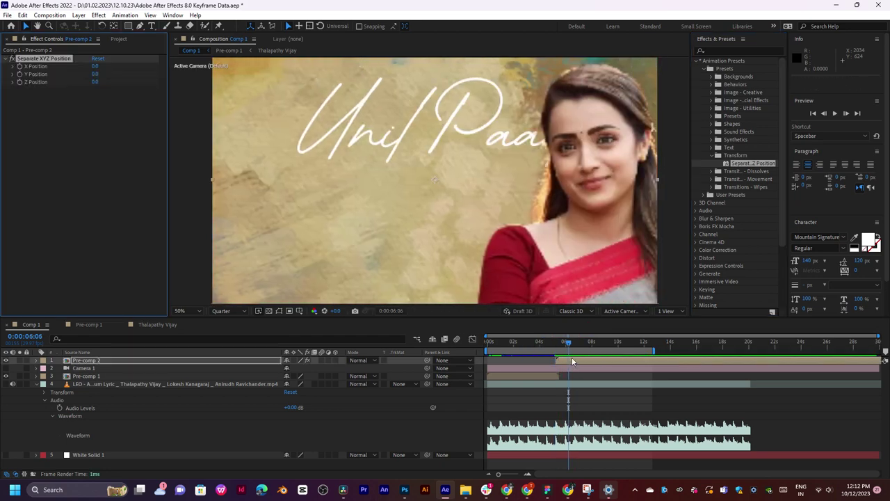
pyautogui.hotkey('ctrl', 'z')
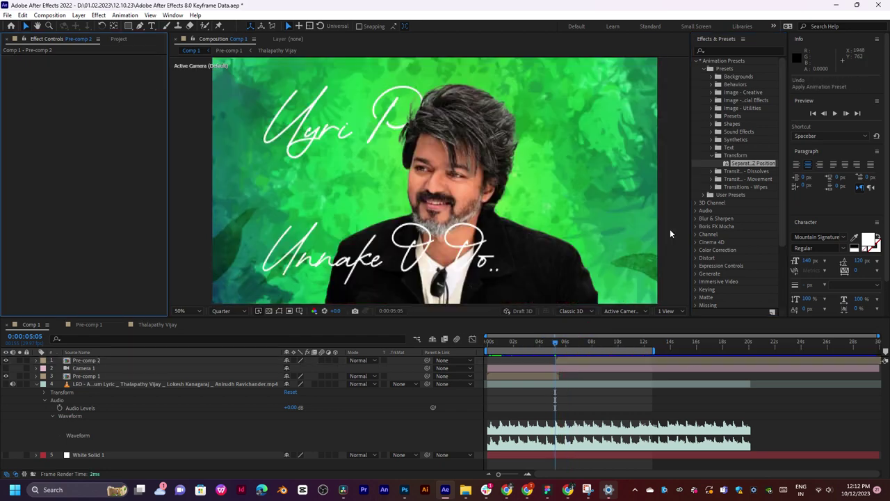
# Try the Band Wipe zigzag NTSC transition preset on Pre-comp 2, play it, and undo it.
pyautogui.click(712, 187)
pyautogui.scroll(-5, 713, 187)
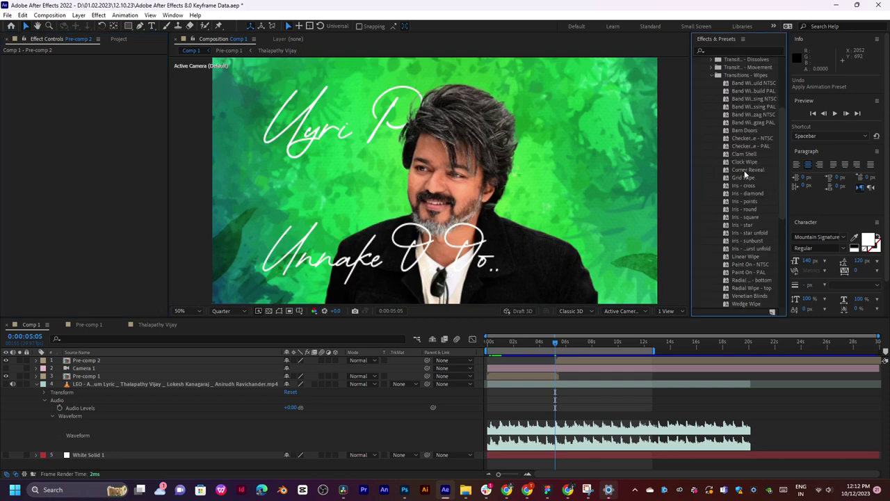
pyautogui.moveTo(755, 114); pyautogui.dragTo(567, 360)
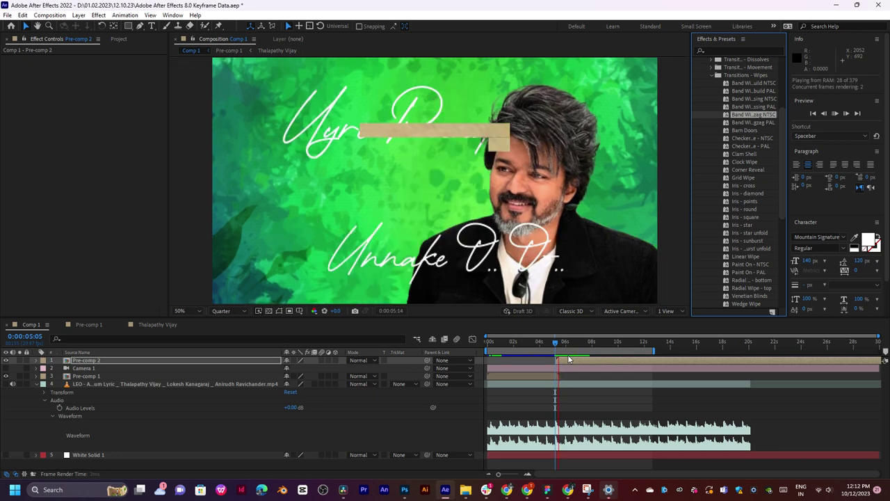
pyautogui.press('space')
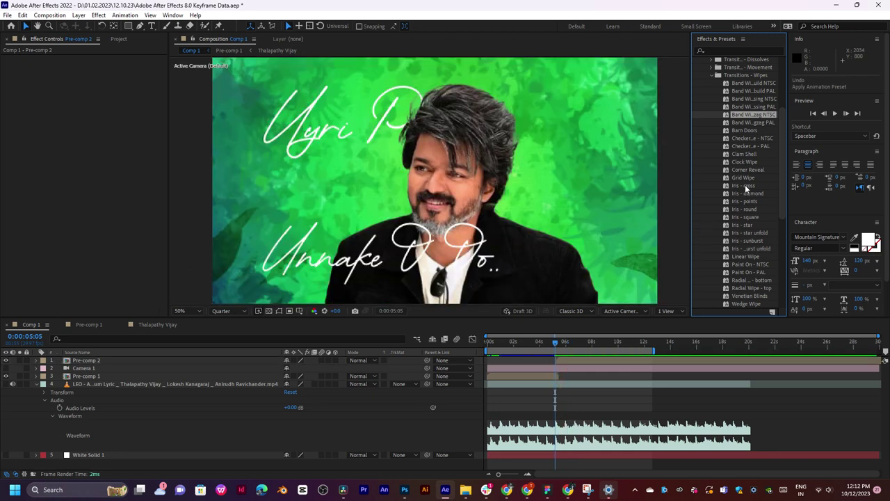
# Try the Grid Wipe and Clam Shell transition presets on Pre-comp 2, playing and undoing each one.
pyautogui.moveTo(758, 178); pyautogui.dragTo(570, 359)
pyautogui.hotkey('ctrl', 'z')
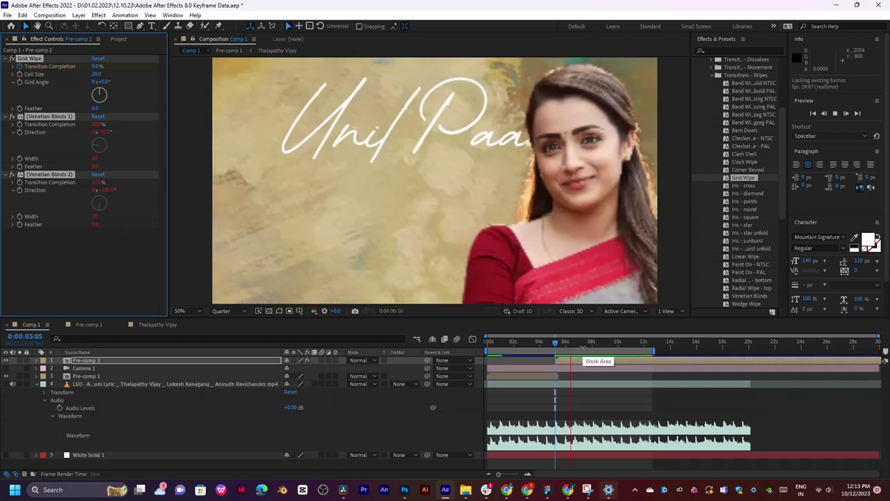
pyautogui.click(755, 155)
pyautogui.moveTo(748, 153); pyautogui.dragTo(578, 360)
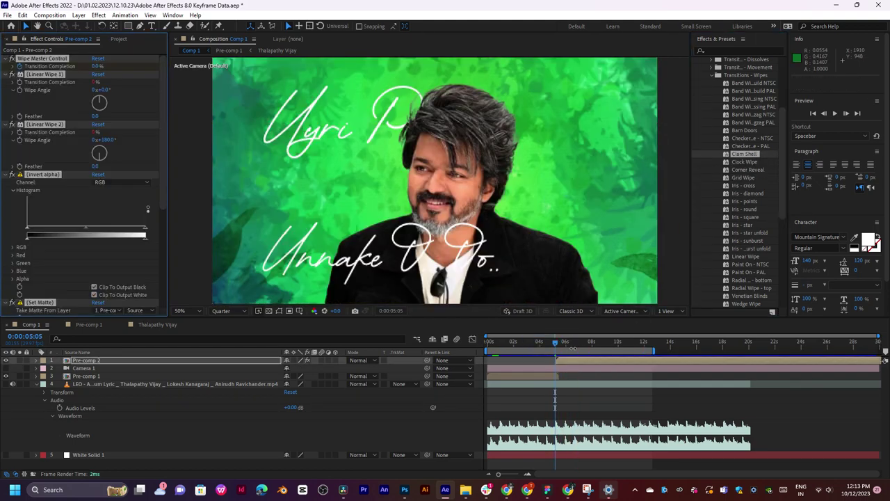
pyautogui.press('space')
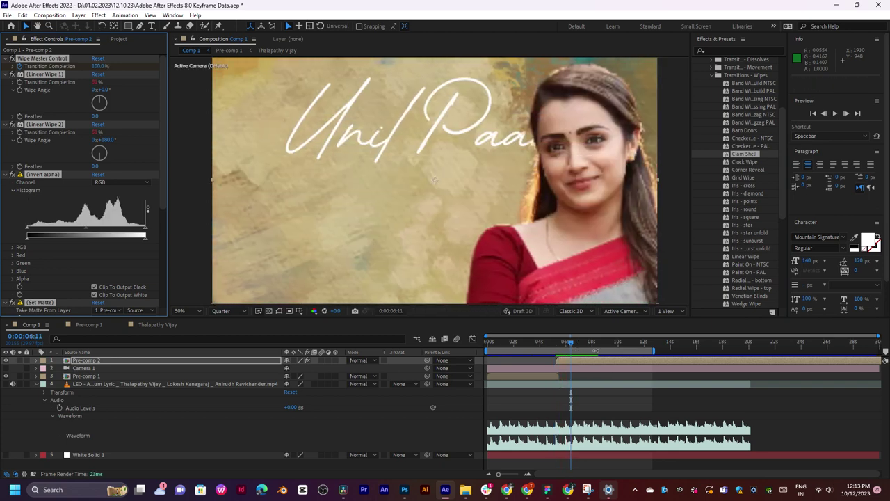
pyautogui.hotkey('ctrl', 'z')
# Try the Iris - star unfold transition preset on Pre-comp 2, play it, and undo it.
pyautogui.scroll(-1, 742, 130)
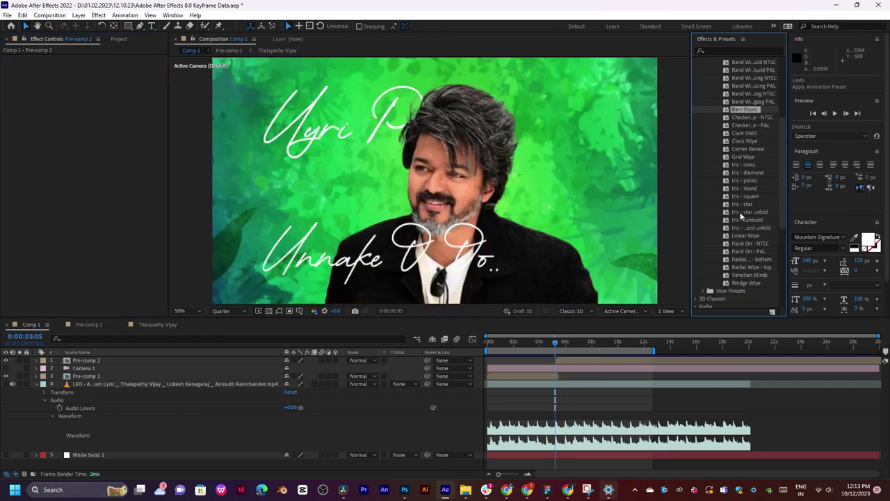
pyautogui.moveTo(740, 212); pyautogui.dragTo(569, 359)
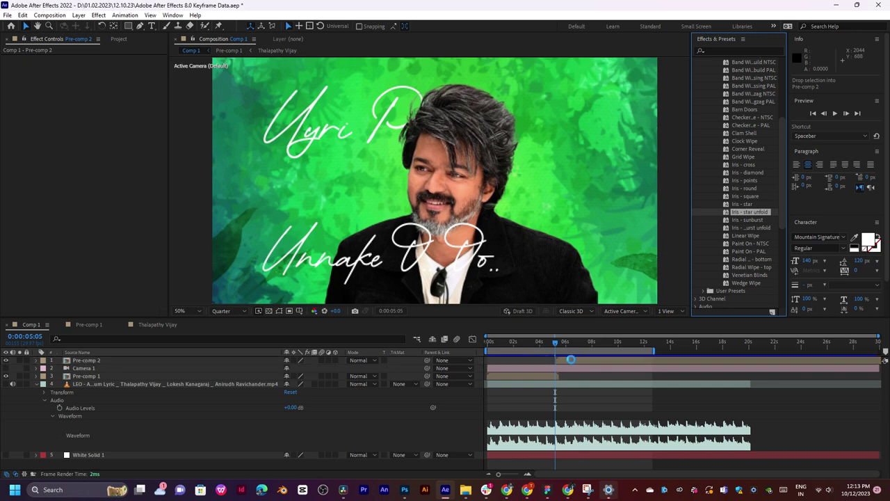
pyautogui.press('space')
pyautogui.hotkey('ctrl', 'z')
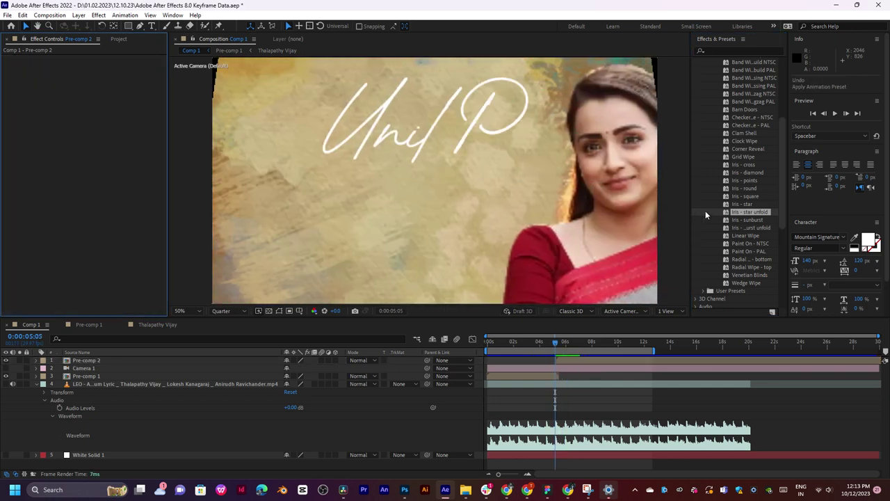
# Shift Pre-comp 2 slightly earlier in the timeline so it overlaps the end of Pre-comp 1, and play the result.
pyautogui.click(578, 361)
pyautogui.press('space')
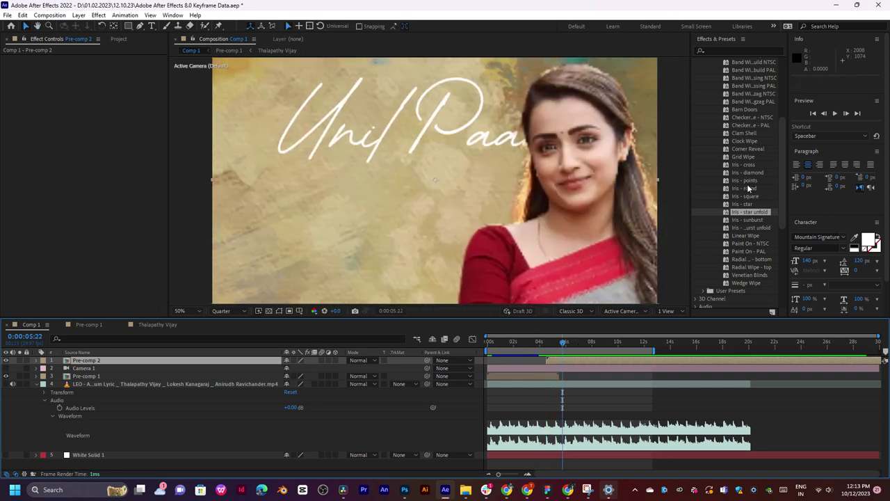
# Try the Paint On - PAL transition preset on Pre-comp 2, play it from just before the scene change, and undo it.
pyautogui.scroll(-2, 747, 183)
pyautogui.moveTo(748, 209)
pyautogui.mouseDown()
pyautogui.moveTo(696, 278)
pyautogui.moveTo(582, 354)
pyautogui.moveTo(548, 358)
pyautogui.mouseUp()
pyautogui.click(549, 343)
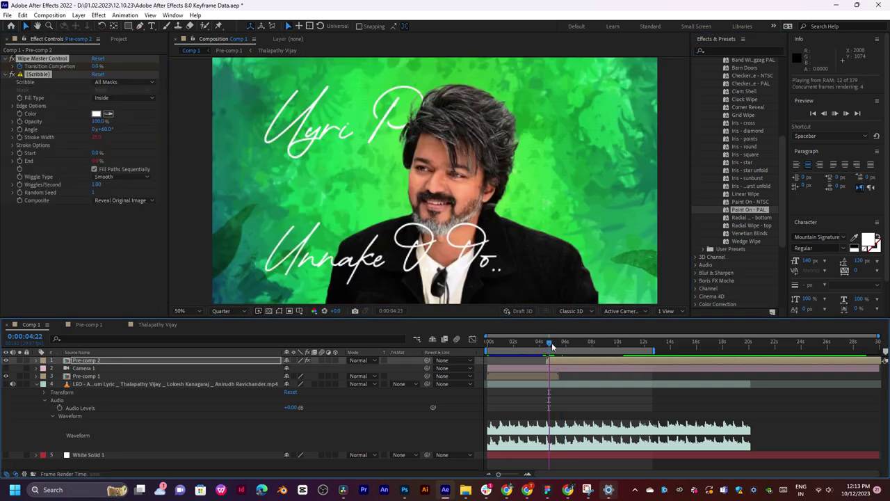
pyautogui.press('space')
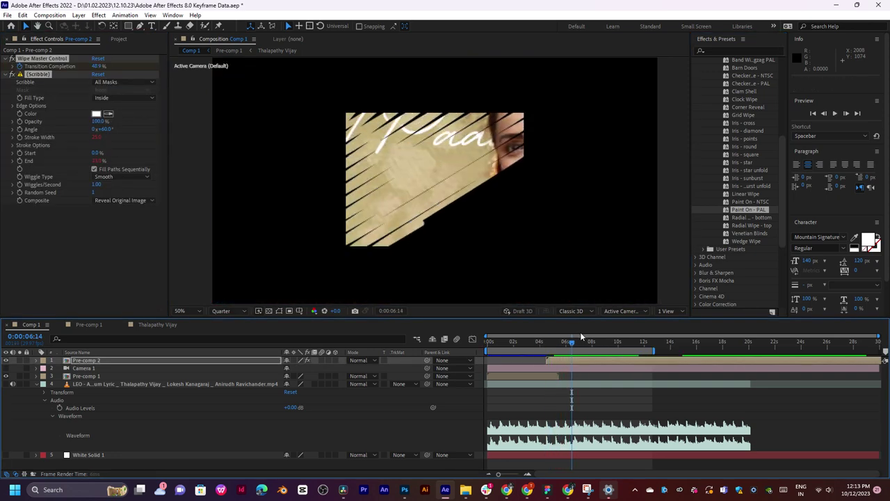
pyautogui.hotkey('ctrl', 'z')
# Try the Wedge Wipe transition preset on Pre-comp 2, play it, and undo it.
pyautogui.scroll(-2, 716, 233)
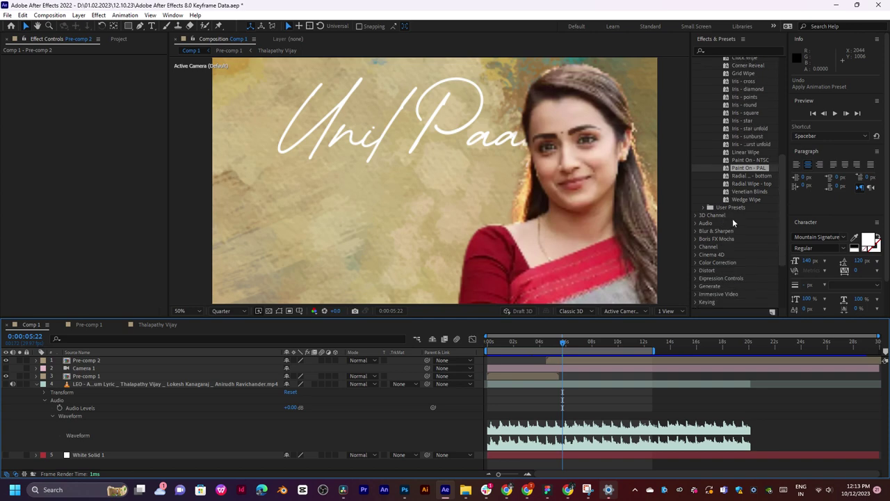
pyautogui.moveTo(746, 199); pyautogui.dragTo(563, 362)
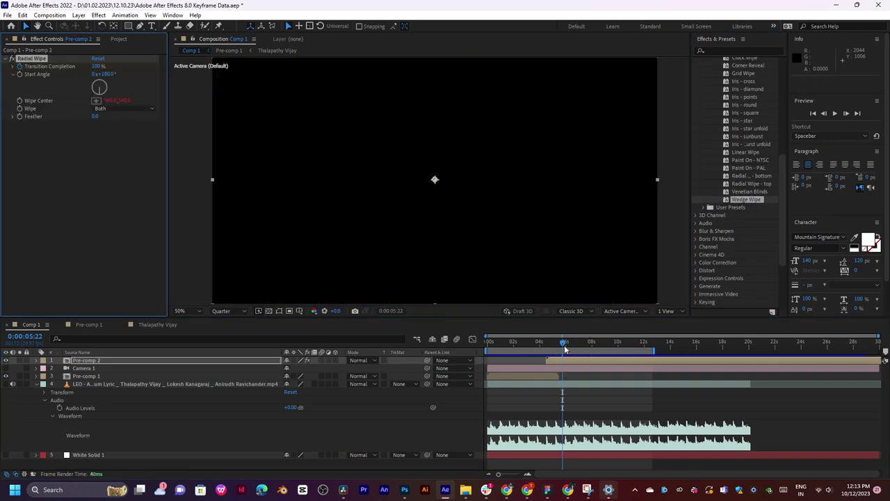
pyautogui.press('space')
pyautogui.hotkey('ctrl', 'z')
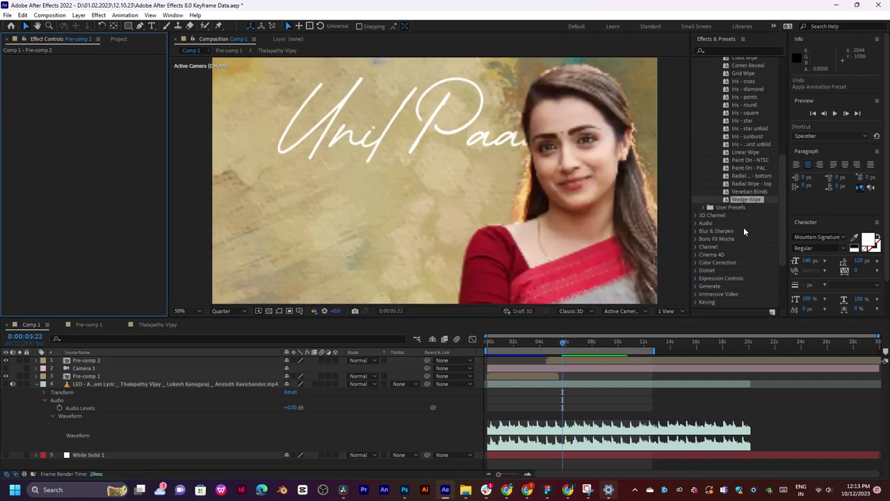
# Try the Detail-preserving Upscale distort effect on Pre-comp 2 and undo it.
pyautogui.scroll(-2, 714, 221)
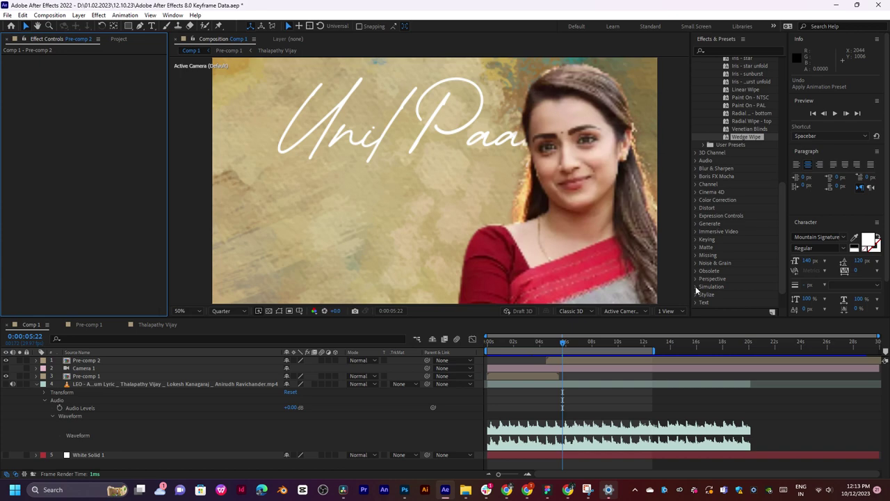
pyautogui.click(696, 207)
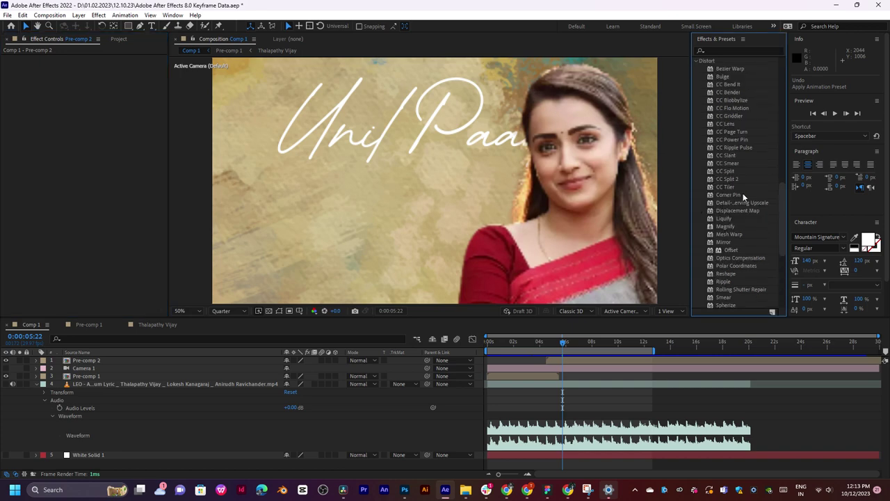
pyautogui.moveTo(743, 203); pyautogui.dragTo(583, 344)
pyautogui.hotkey('ctrl', 'z')
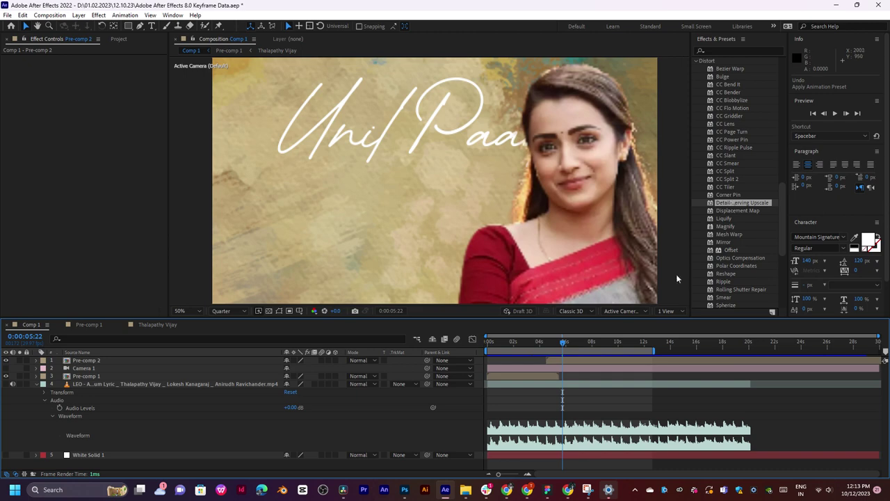
# Set the current time to 0:00:05:04 and browse the animation presets to the Transitions - Movement group.
pyautogui.click(554, 343)
pyautogui.click(557, 360)
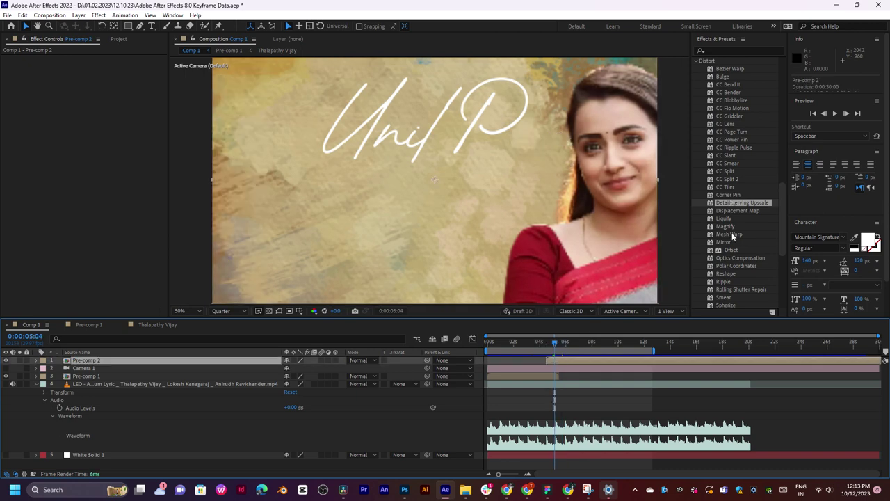
pyautogui.click(729, 242)
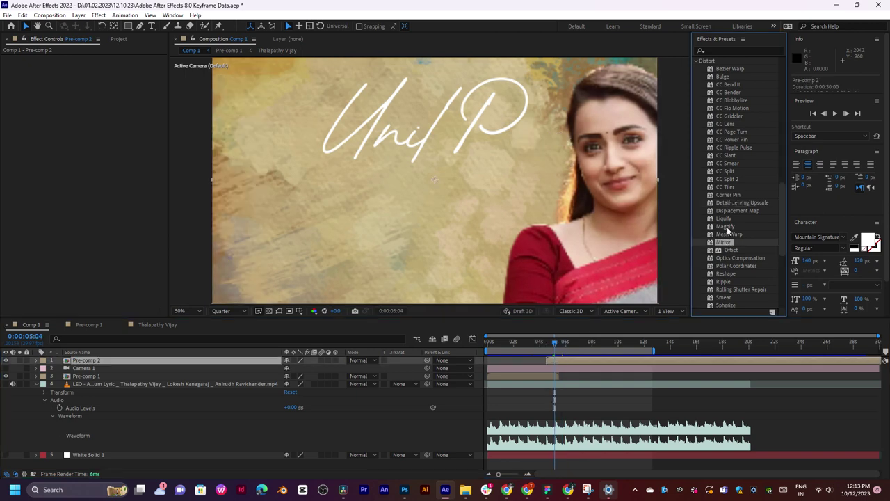
pyautogui.scroll(3, 727, 227)
pyautogui.click(696, 123)
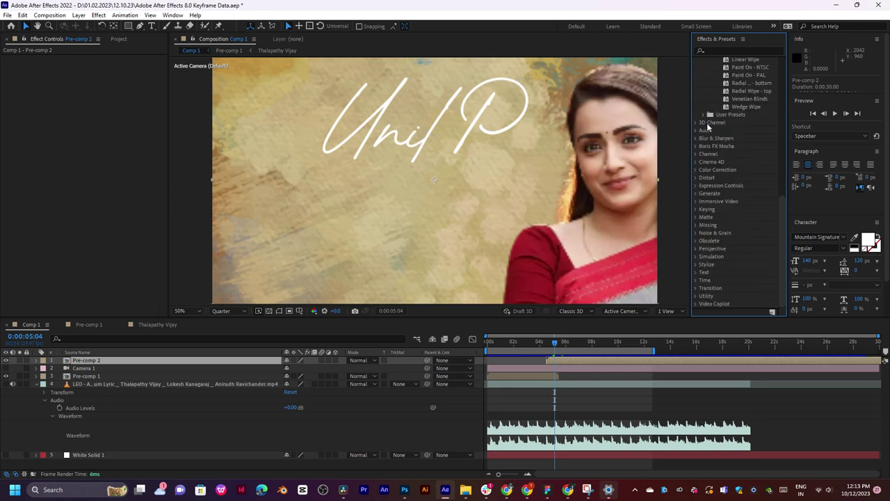
pyautogui.scroll(-10, 707, 122)
pyautogui.click(709, 96)
pyautogui.scroll(1, 706, 102)
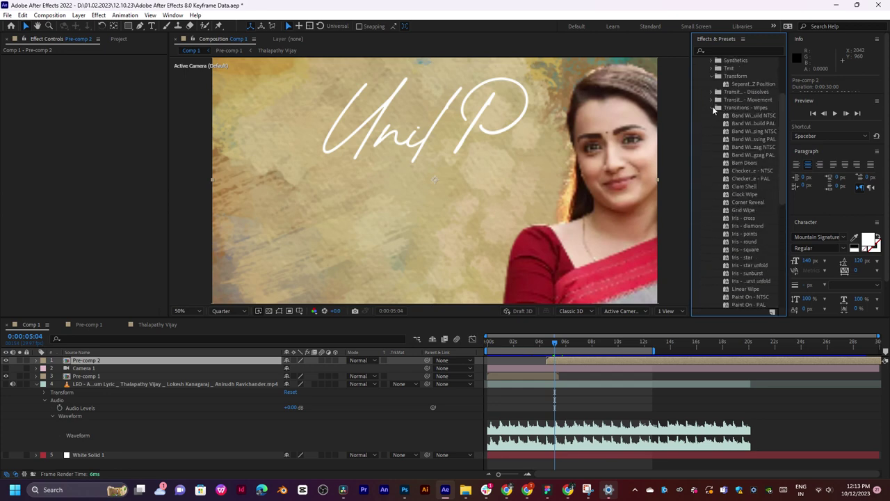
pyautogui.click(712, 107)
pyautogui.scroll(4, 720, 112)
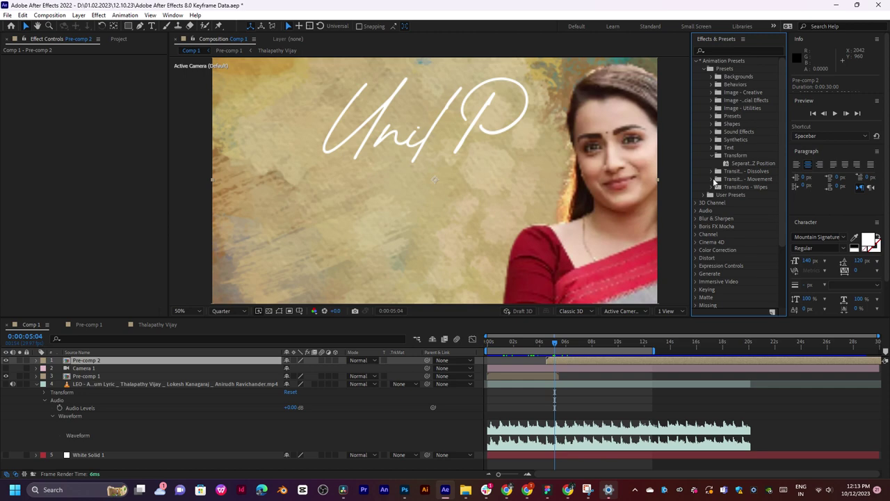
pyautogui.click(712, 178)
pyautogui.scroll(-2, 764, 163)
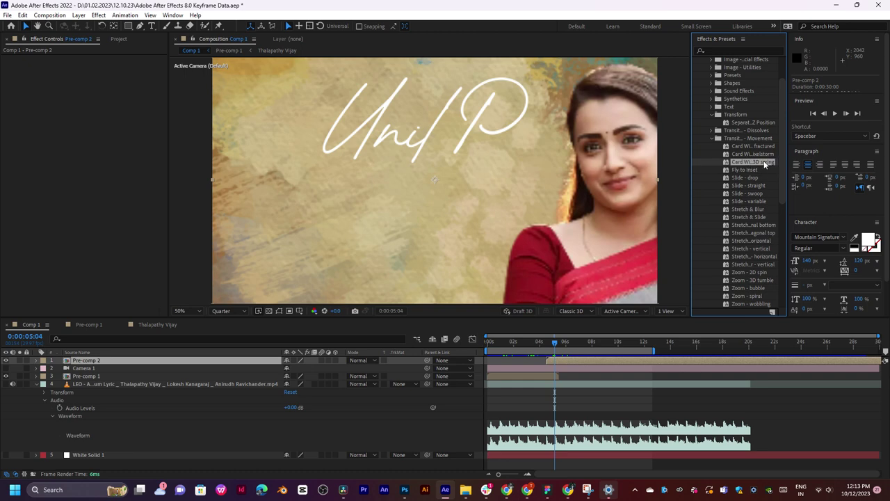
# Try the Card Wipe 3D swing and Card Wipe pixelstorm movement presets on Pre-comp 2, undoing each one.
pyautogui.moveTo(764, 164); pyautogui.dragTo(572, 343)
pyautogui.hotkey('ctrl', 'z')
pyautogui.moveTo(754, 154); pyautogui.dragTo(554, 341)
pyautogui.hotkey('ctrl', 'z')
# Try the Zoom - 3D tumble movement preset on Pre-comp 2, preview it, and undo it.
pyautogui.scroll(-3, 744, 220)
pyautogui.moveTo(744, 220); pyautogui.dragTo(566, 342)
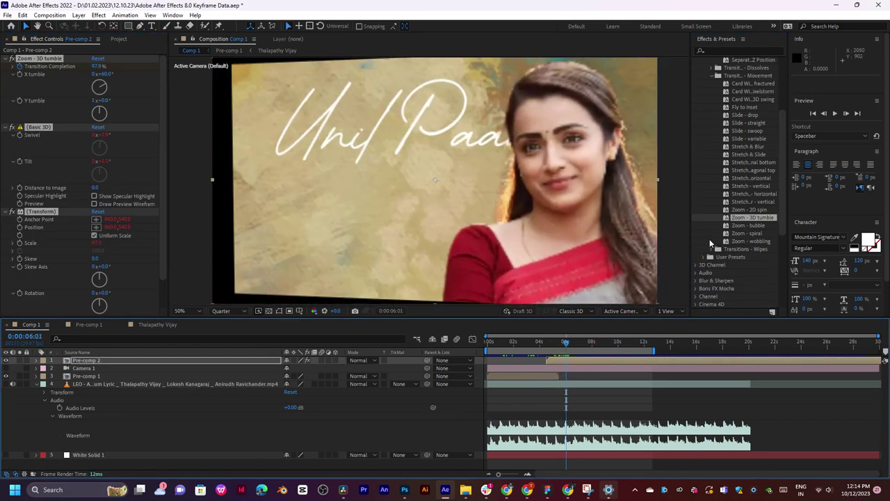
pyautogui.hotkey('ctrl', 'z')
# Try the Stretch - vertical and Stretch - horizontal movement presets on Pre-comp 2, undoing each one.
pyautogui.moveTo(752, 185); pyautogui.dragTo(554, 341)
pyautogui.hotkey('ctrl', 'z')
pyautogui.moveTo(751, 178); pyautogui.dragTo(562, 348)
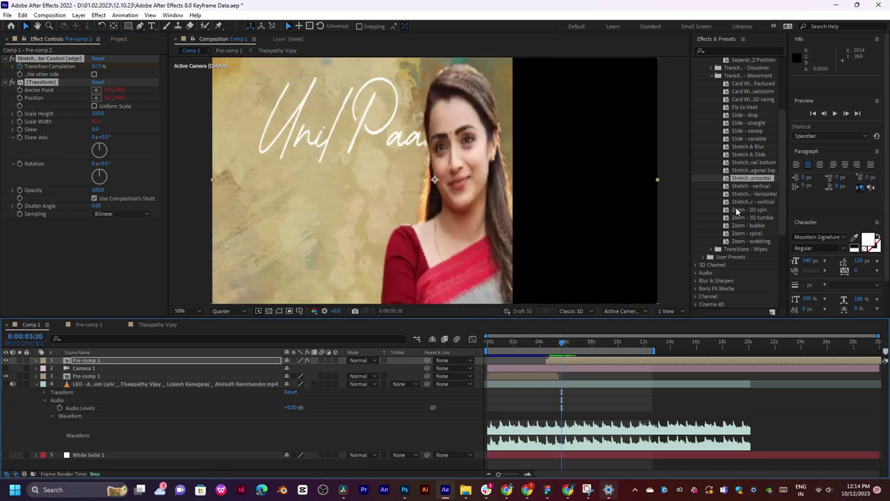
pyautogui.hotkey('ctrl', 'z')
# Try the Ovals - random 2 NTSC and Dissolve - dither presets from Transitions - Dissolves on Pre-comp 2, undoing each one.
pyautogui.scroll(3, 740, 186)
pyautogui.click(711, 160)
pyautogui.click(711, 151)
pyautogui.scroll(-3, 723, 161)
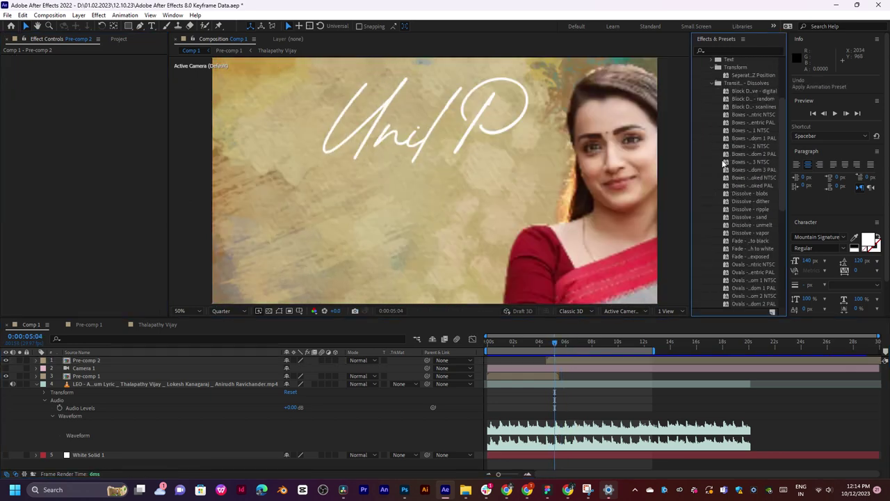
pyautogui.scroll(-3, 756, 164)
pyautogui.moveTo(754, 233); pyautogui.dragTo(567, 364)
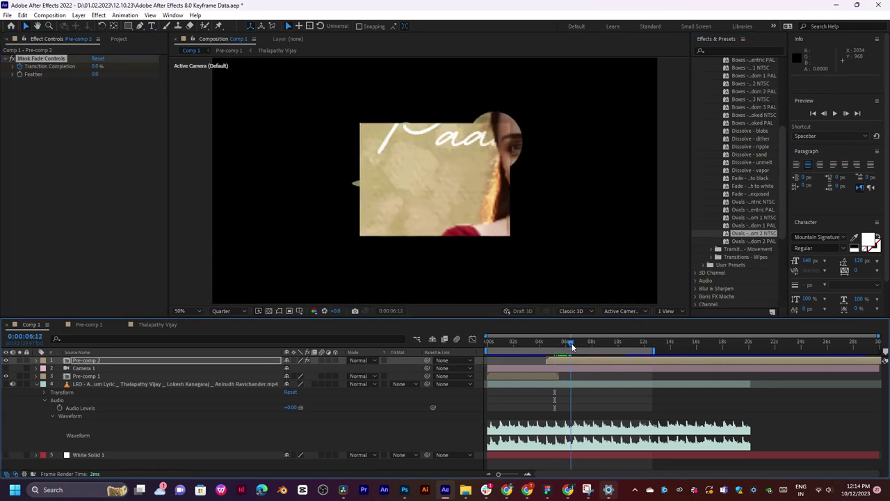
pyautogui.moveTo(749, 139); pyautogui.dragTo(566, 344)
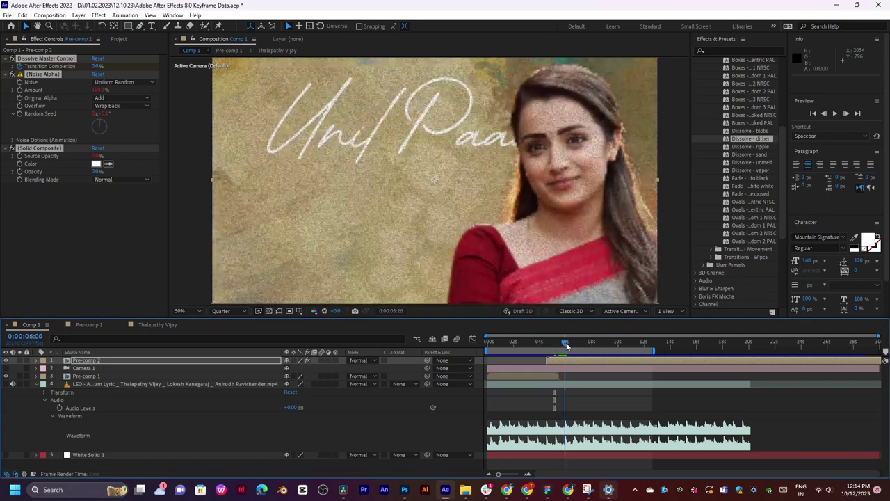
pyautogui.hotkey('ctrl', 'z')
# Collapse the animation presets and look through the Stylize, Simulation and Blur & Sharpen effect groups.
pyautogui.scroll(5, 732, 181)
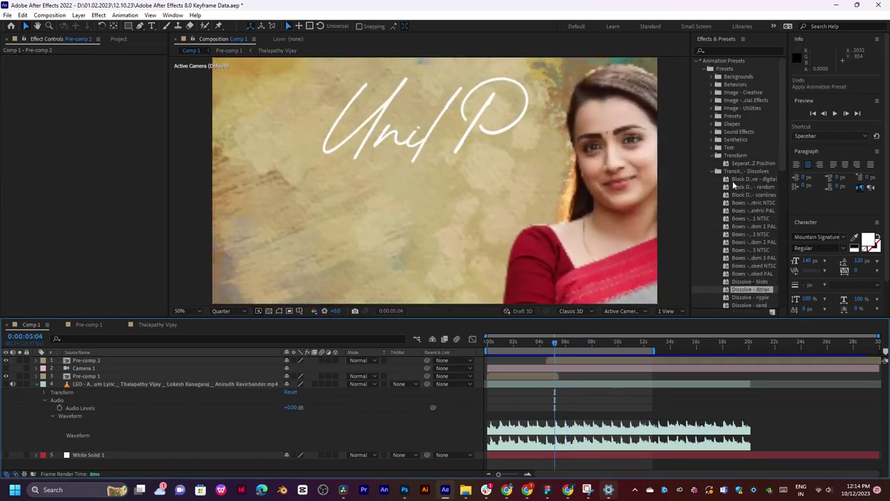
pyautogui.click(710, 171)
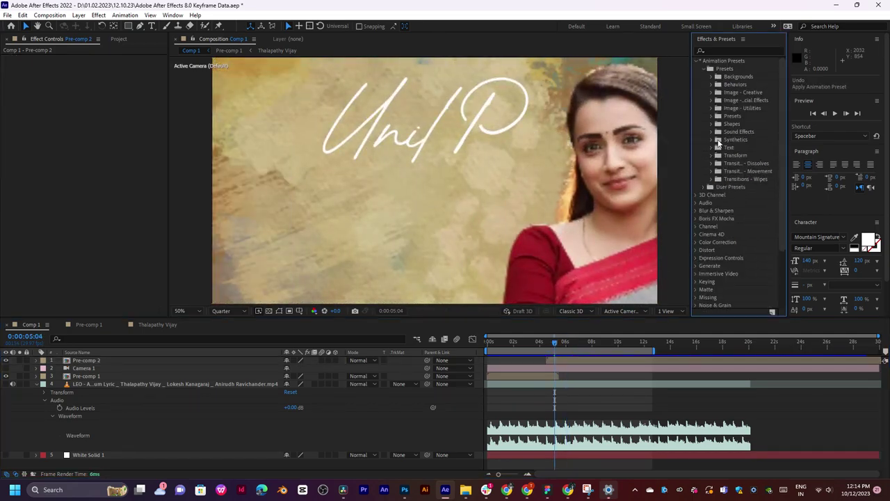
pyautogui.click(704, 69)
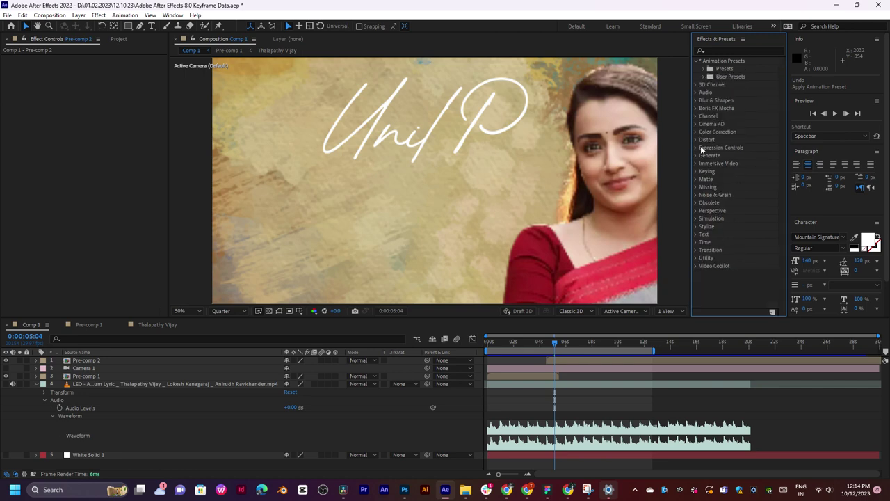
pyautogui.click(696, 228)
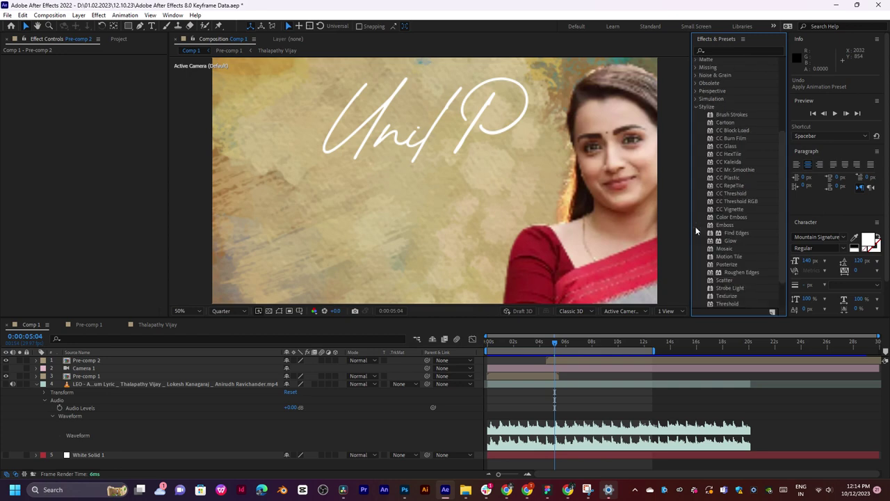
pyautogui.click(695, 98)
pyautogui.click(696, 98)
pyautogui.click(695, 107)
pyautogui.click(694, 100)
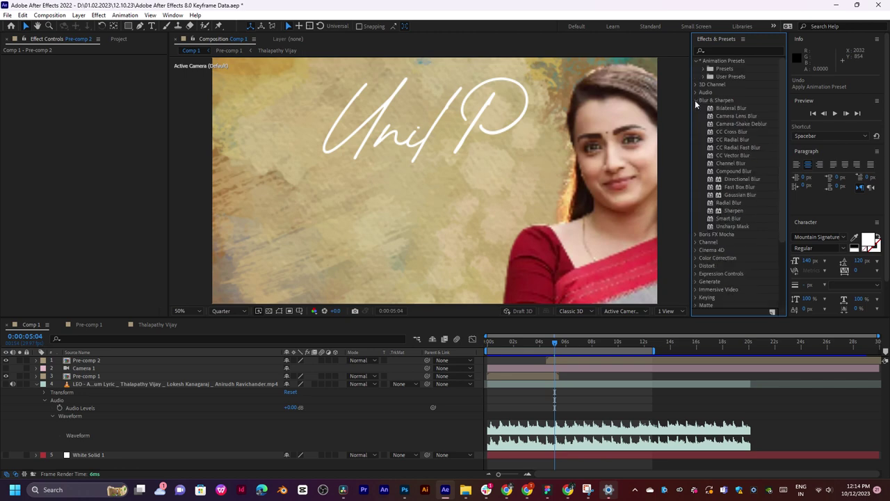
pyautogui.click(694, 100)
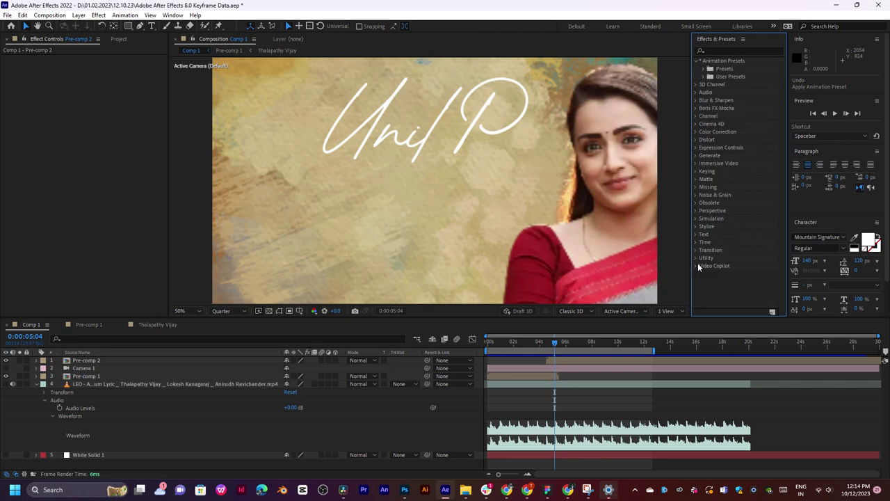
# Apply the CC Glass Wipe transition effect to Pre-comp 2 and play the change between the two scenes.
pyautogui.click(694, 250)
pyautogui.scroll(-1, 725, 243)
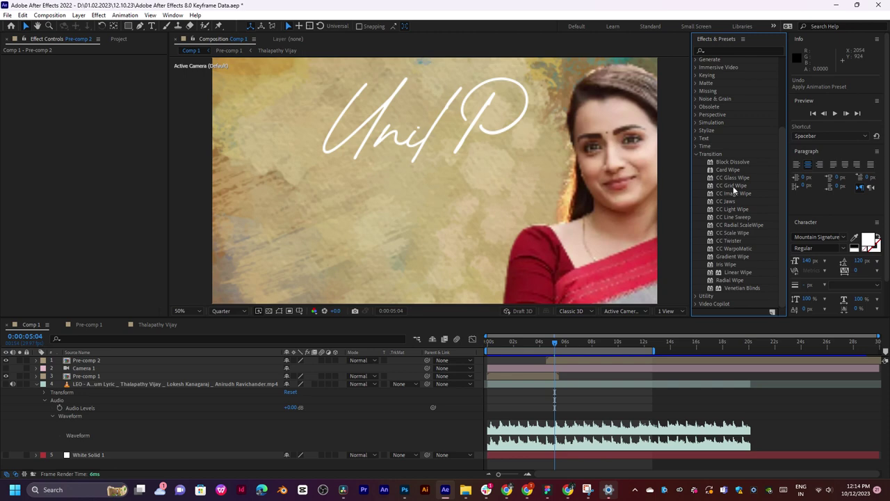
pyautogui.moveTo(736, 178); pyautogui.dragTo(545, 344)
pyautogui.click(566, 341)
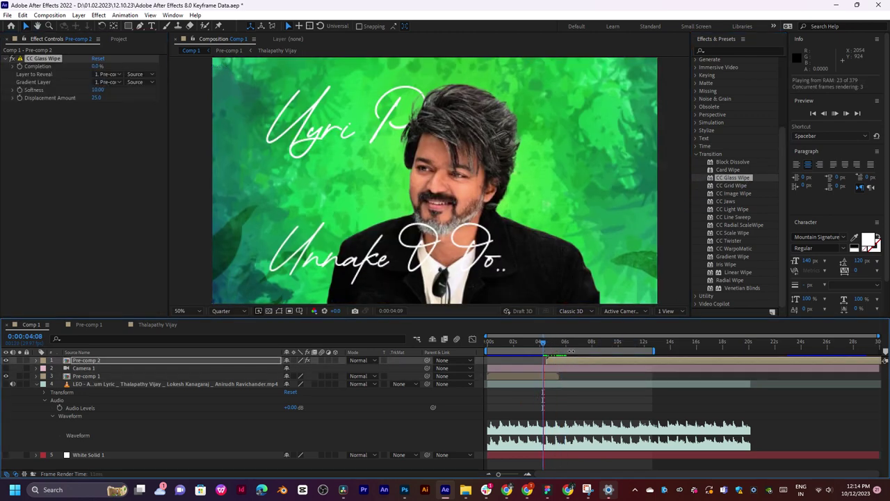
pyautogui.press('space')
pyautogui.press('space')
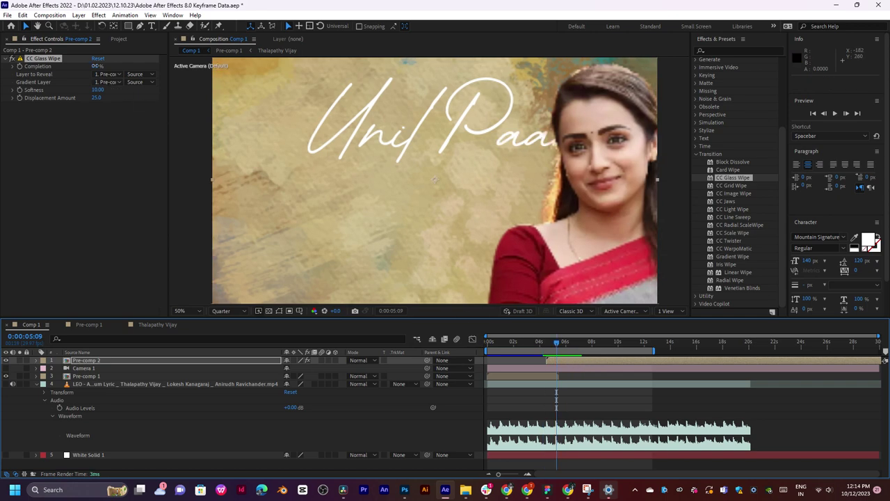
# Try other Completion and Softness values for the CC Glass Wipe on Pre-comp 2, then remove the effect.
pyautogui.moveTo(97, 66); pyautogui.dragTo(434, 106)
pyautogui.hotkey('ctrl', 'z')
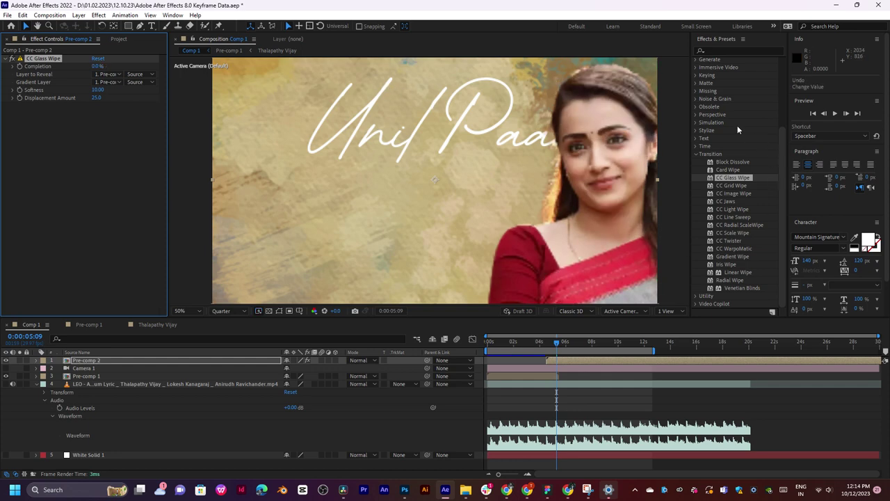
pyautogui.moveTo(96, 90); pyautogui.dragTo(280, 99)
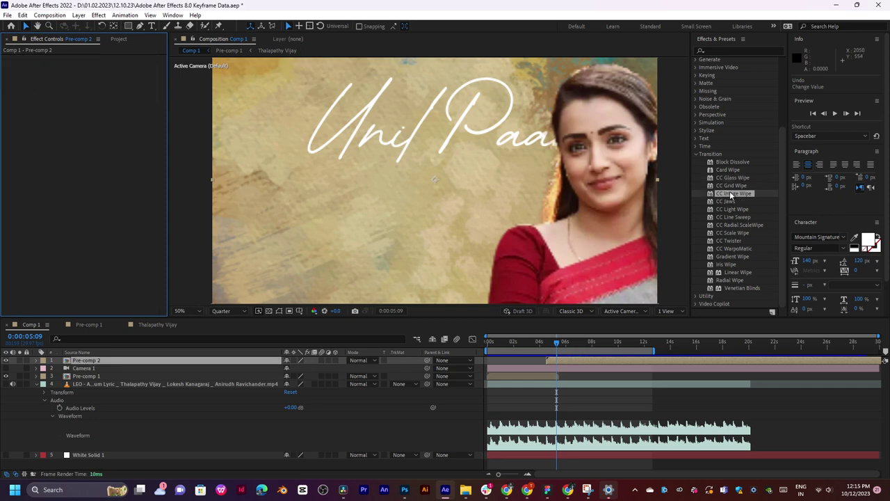
# Try the CC Image Wipe and CC Scale Wipe transitions on Pre-comp 2, previewing and undoing each one.
pyautogui.moveTo(730, 193); pyautogui.dragTo(553, 347)
pyautogui.press('space')
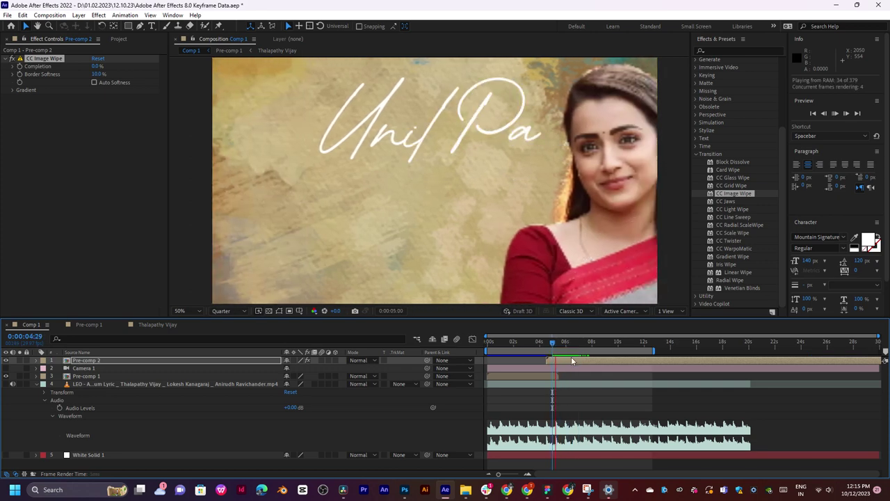
pyautogui.moveTo(737, 232); pyautogui.dragTo(562, 348)
pyautogui.click(568, 343)
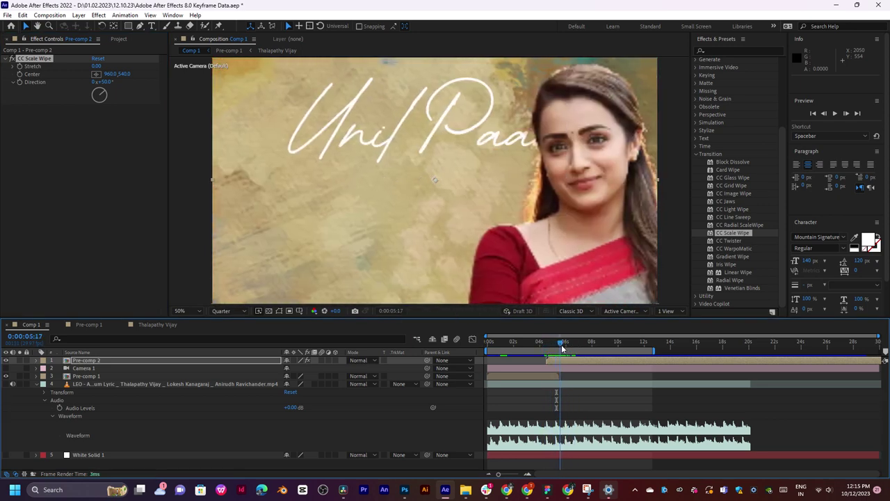
pyautogui.hotkey('ctrl', 'z')
# Try the Iris Wipe and Linear Wipe transitions on Pre-comp 2, undoing each one.
pyautogui.moveTo(725, 265); pyautogui.dragTo(561, 361)
pyautogui.click(564, 344)
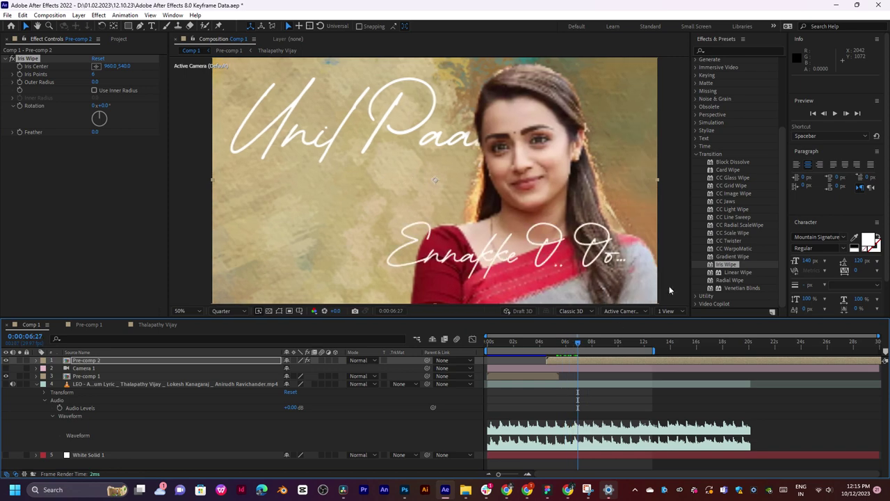
pyautogui.hotkey('ctrl', 'z')
pyautogui.moveTo(735, 271); pyautogui.dragTo(592, 342)
pyautogui.hotkey('ctrl', 'z')
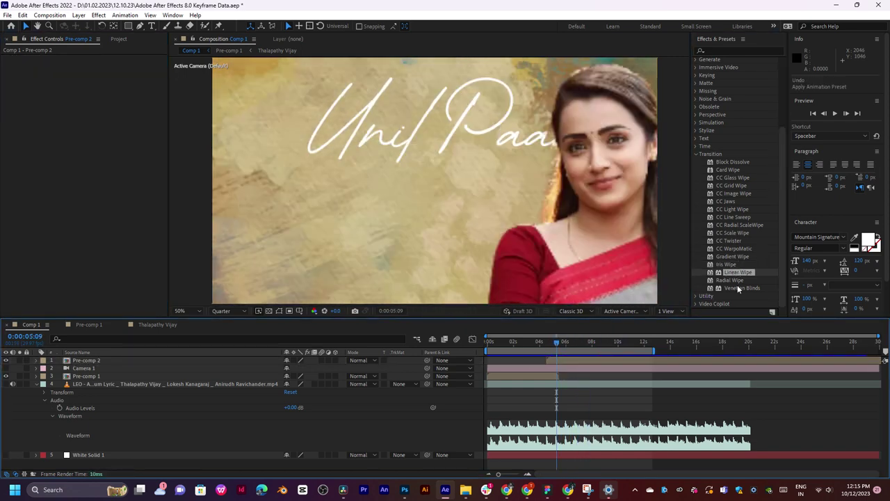
# Try the Venetian Blinds and Radial Wipe transitions on Pre-comp 2, undoing each one.
pyautogui.moveTo(737, 287); pyautogui.dragTo(557, 361)
pyautogui.click(578, 344)
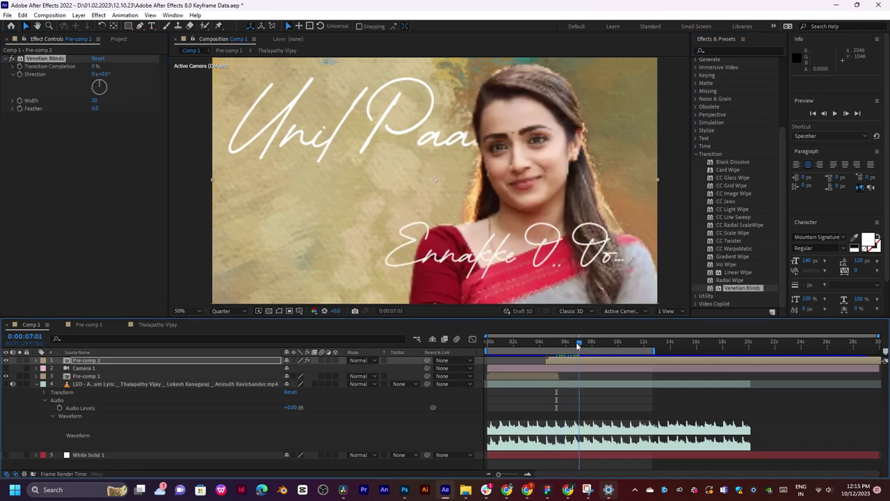
pyautogui.hotkey('ctrl', 'z')
pyautogui.moveTo(730, 279); pyautogui.dragTo(560, 363)
pyautogui.press('space')
pyautogui.hotkey('ctrl', 'z')
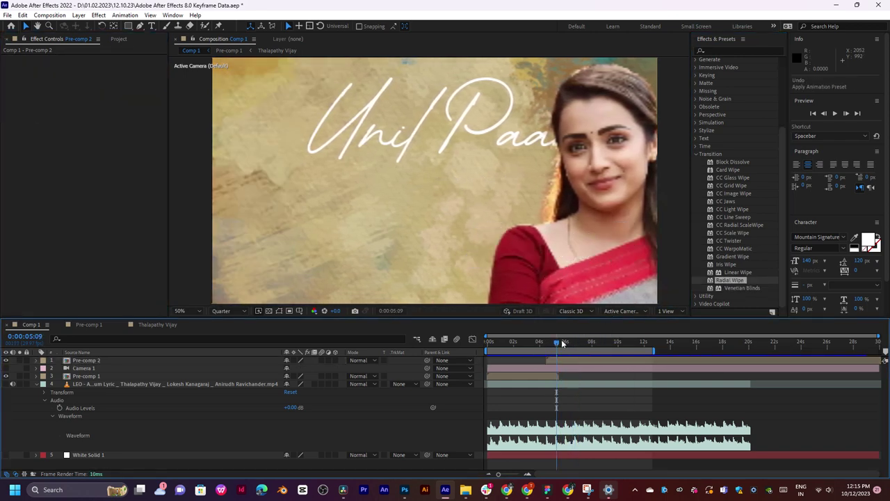
# Play the cut between the scenes and add a 100% opacity keyframe to Pre-comp 2 at 0:00:05:07.
pyautogui.press('space')
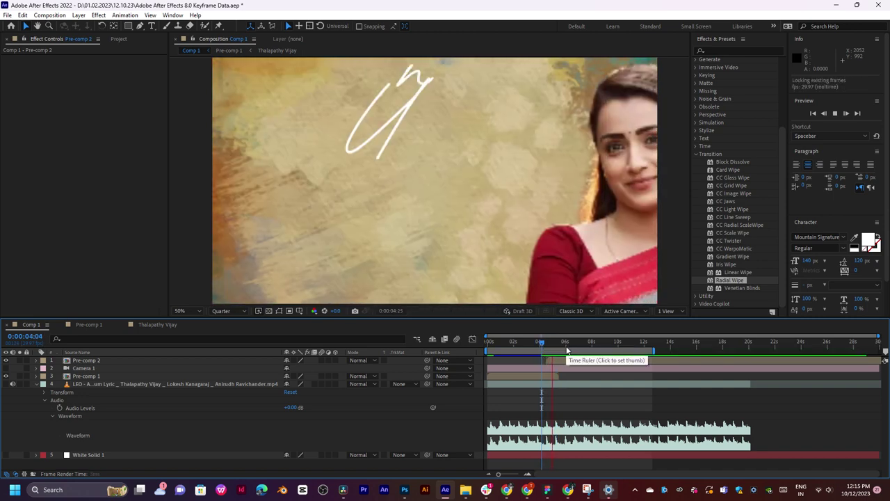
pyautogui.moveTo(544, 343); pyautogui.dragTo(556, 346)
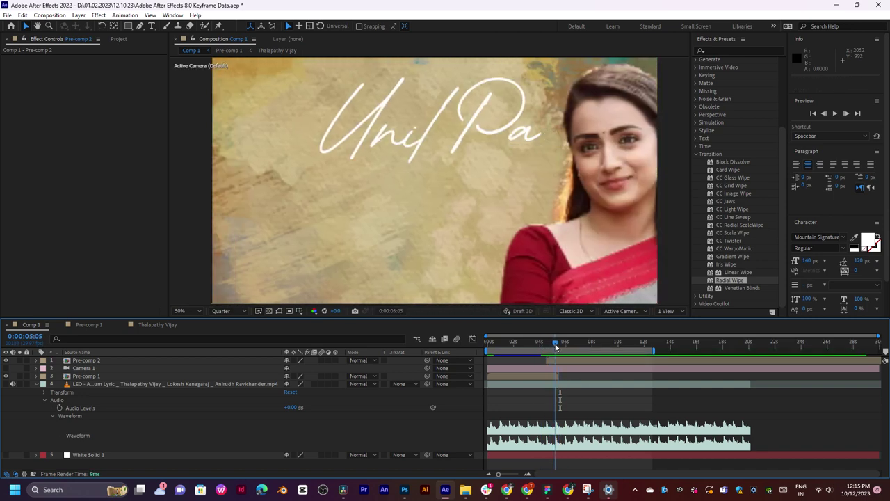
pyautogui.click(562, 361)
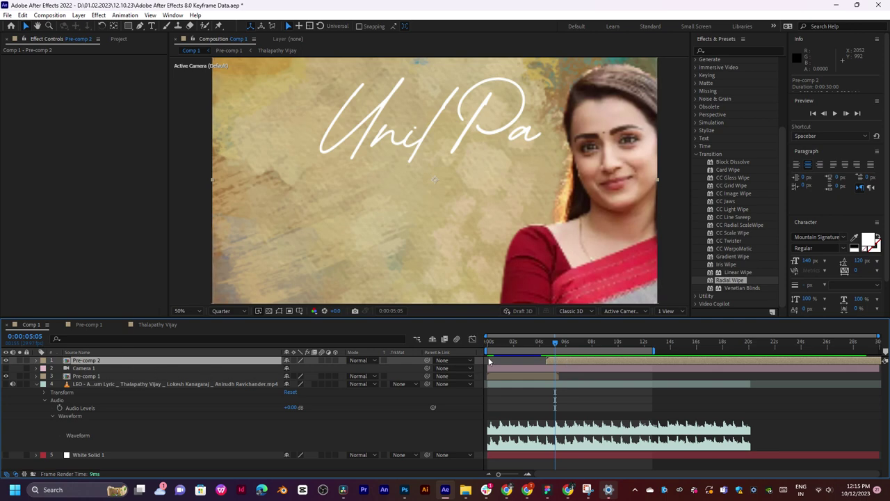
pyautogui.moveTo(554, 348)
pyautogui.mouseDown()
pyautogui.moveTo(563, 346)
pyautogui.moveTo(556, 349)
pyautogui.mouseUp()
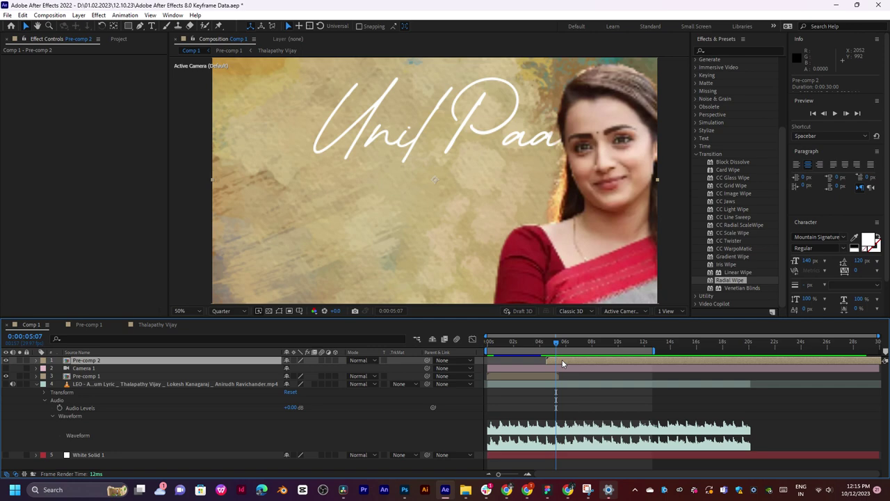
pyautogui.press('t')
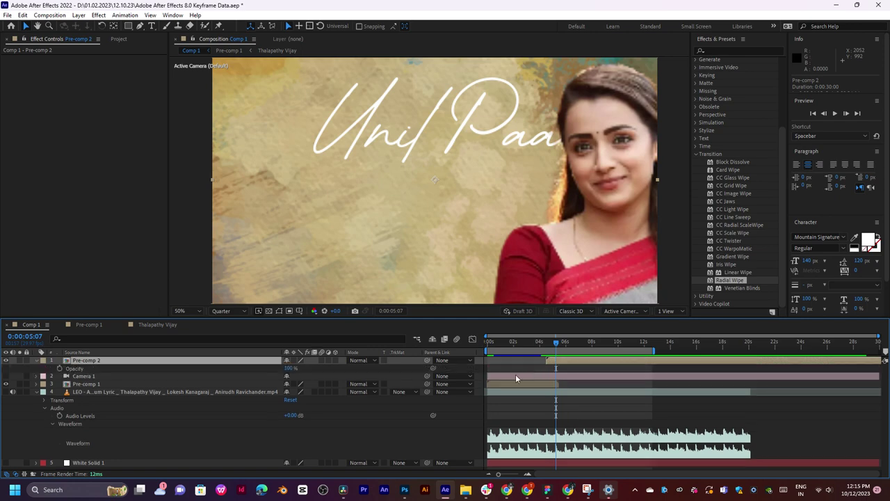
pyautogui.click(59, 368)
# Set the opacity of Pre-comp 2 to 0% at 0:00:04:22 and play the fade-in.
pyautogui.moveTo(556, 345); pyautogui.dragTo(550, 345)
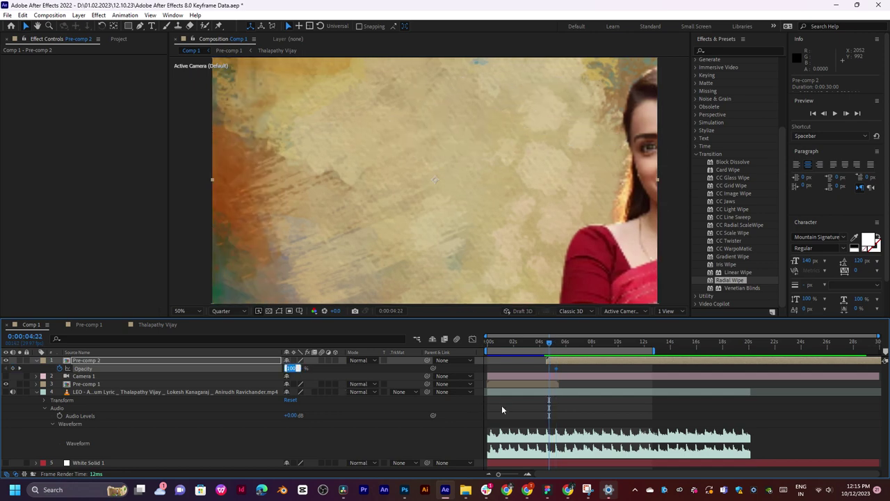
pyautogui.write('0')
pyautogui.press('Return')
pyautogui.press('space')
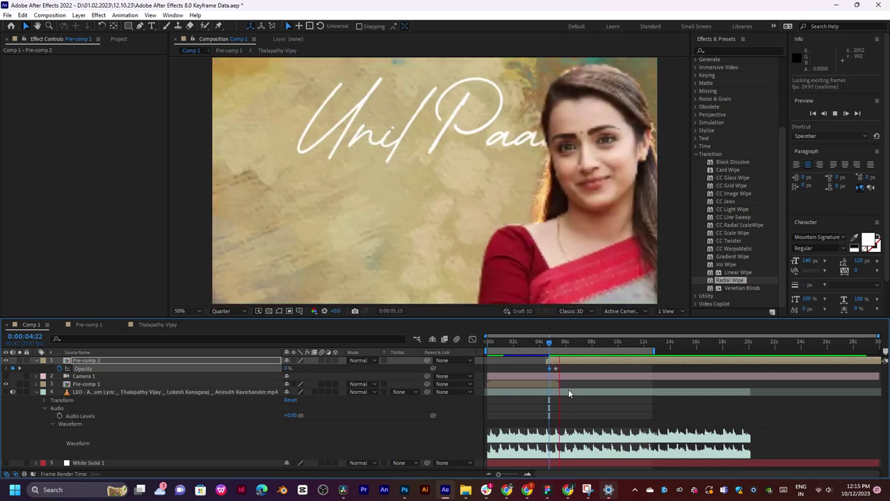
pyautogui.press('space')
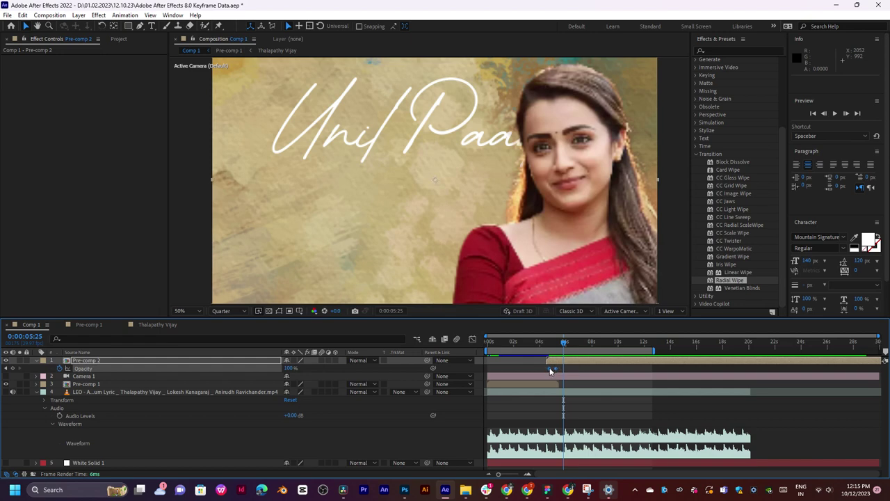
pyautogui.rightClick(549, 369)
pyautogui.moveTo(601, 362)
pyautogui.click(710, 361)
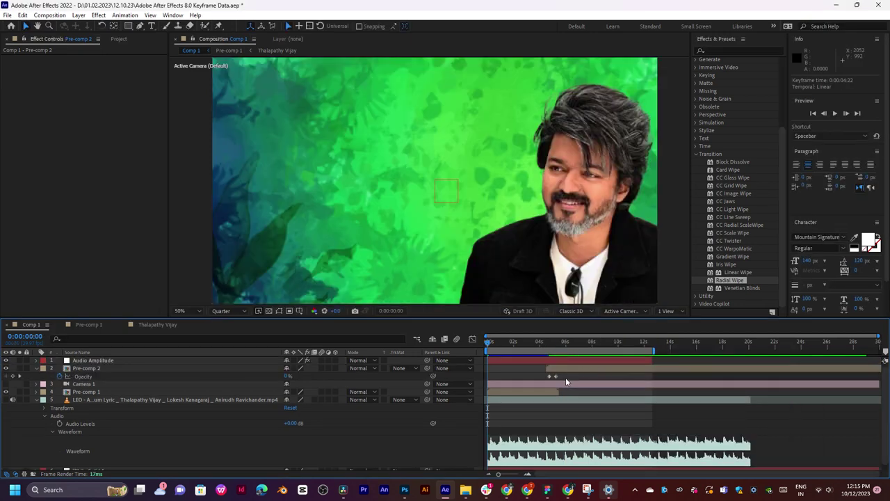
pyautogui.moveTo(529, 342); pyautogui.dragTo(536, 341)
pyautogui.press('space')
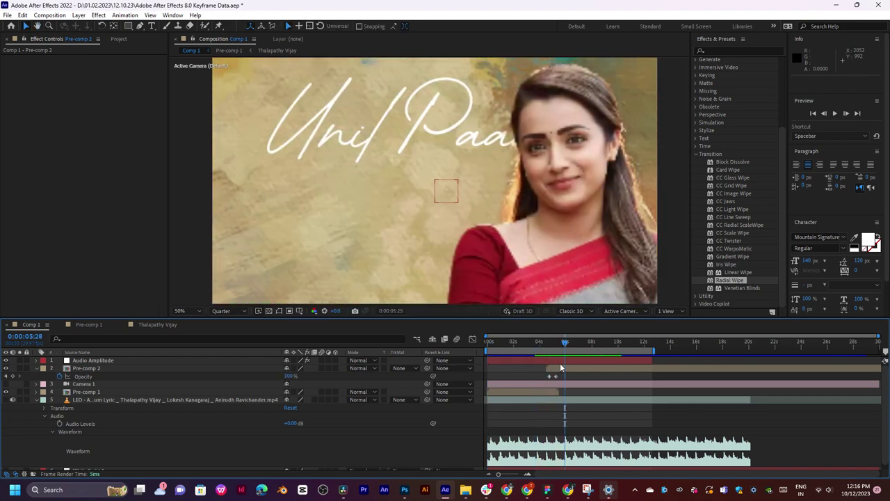
pyautogui.hotkey('ctrl', 'z')
# Apply Easy Ease to both opacity keyframes of Pre-comp 2.
pyautogui.moveTo(562, 370); pyautogui.dragTo(544, 370)
pyautogui.rightClick(547, 370)
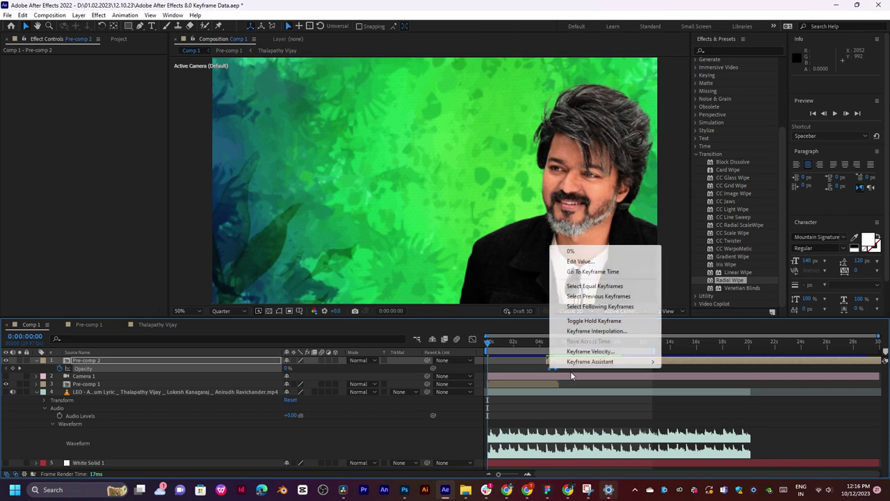
pyautogui.moveTo(605, 361)
pyautogui.click(698, 394)
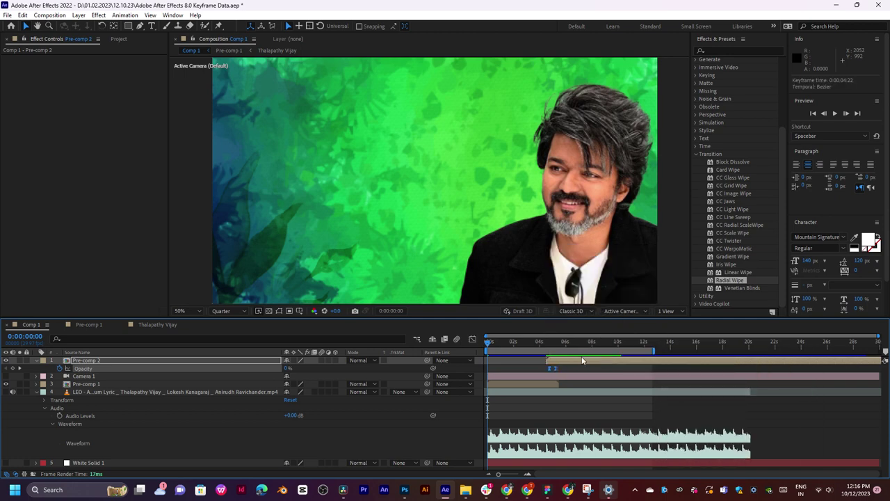
# Shift the Pre-comp 2 layer 10 frames later on the timeline and play the eased fade.
pyautogui.press('=')
pyautogui.press('=')
pyautogui.click(731, 346)
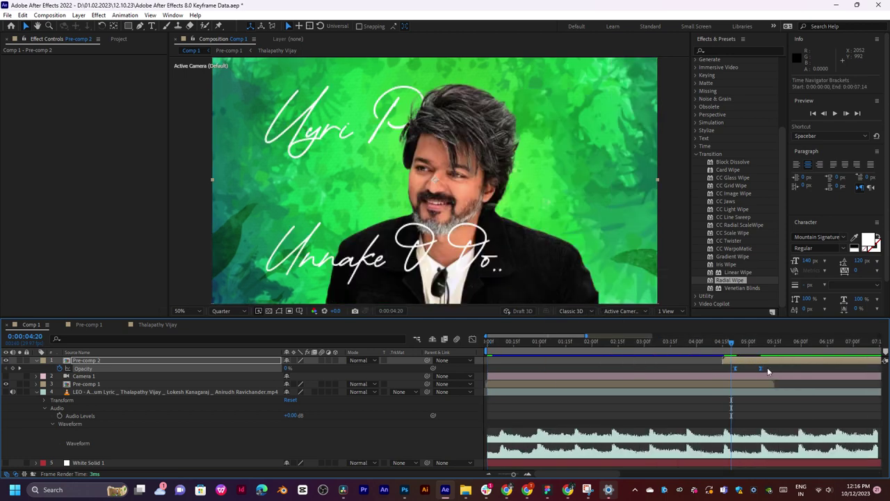
pyautogui.moveTo(772, 369); pyautogui.dragTo(568, 361)
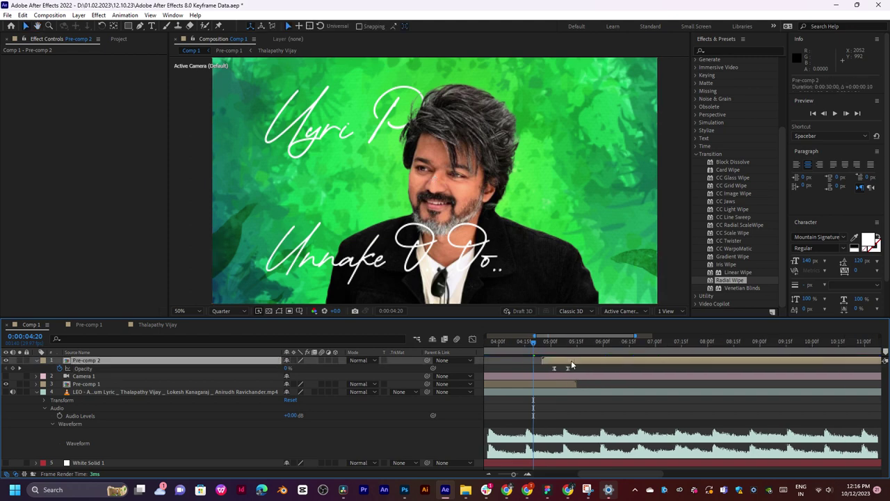
pyautogui.press('space')
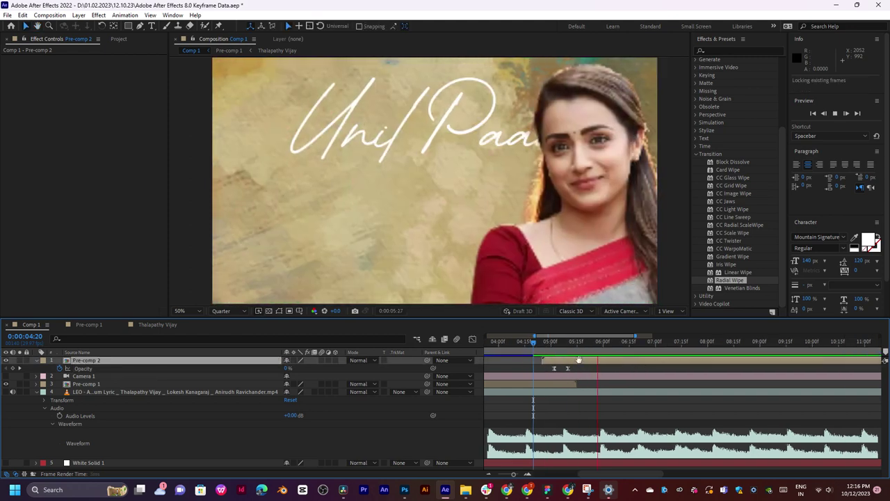
pyautogui.press('space')
# Add a position keyframe to Pre-comp 2 at 0:00:05:10 with the layer at 960, 540.
pyautogui.click(562, 344)
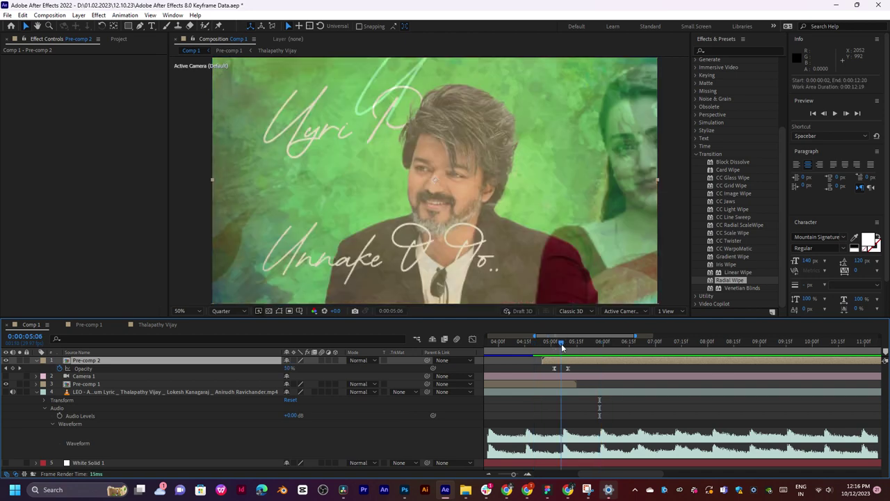
pyautogui.moveTo(562, 344); pyautogui.dragTo(569, 344)
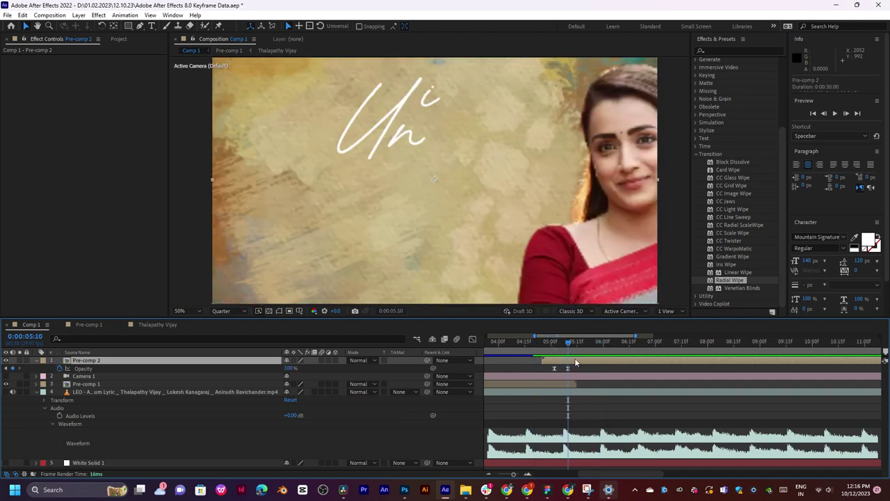
pyautogui.hotkey('alt', 'shift', 'p')
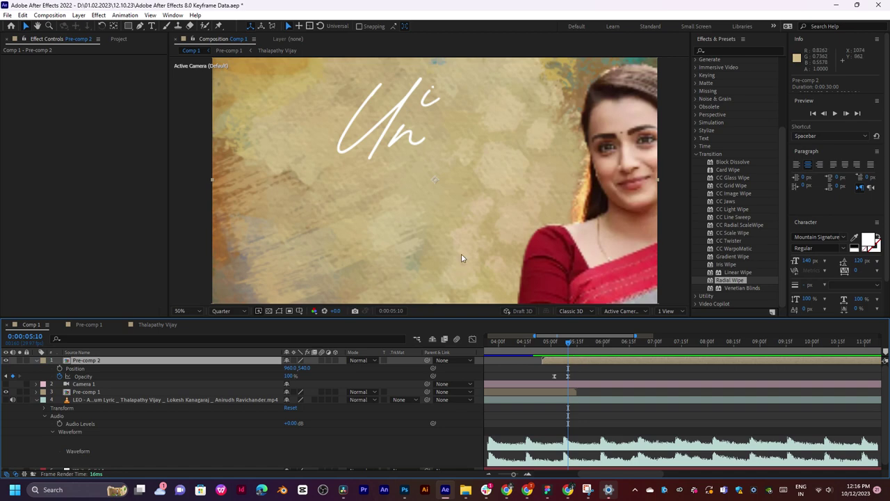
pyautogui.scroll(-3, 461, 253)
pyautogui.click(59, 370)
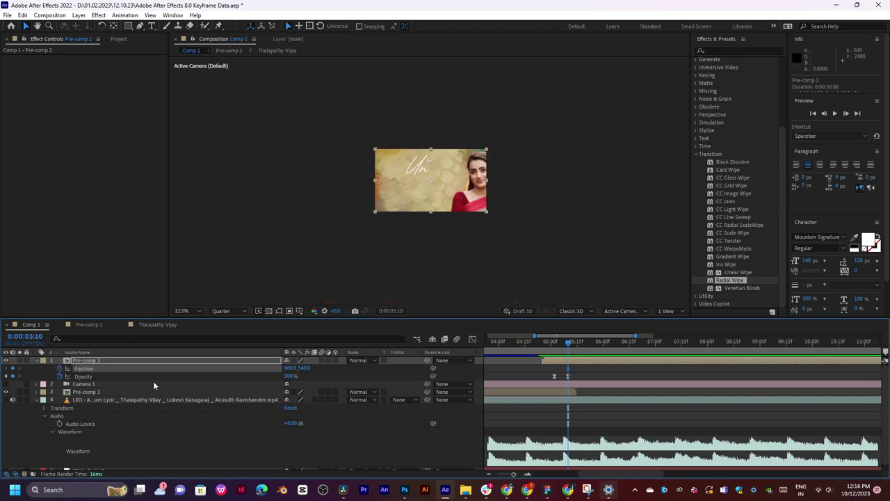
# Set the position of Pre-comp 2 to 2245, 540 at 0:00:05:02 and play the slide-in.
pyautogui.click(555, 347)
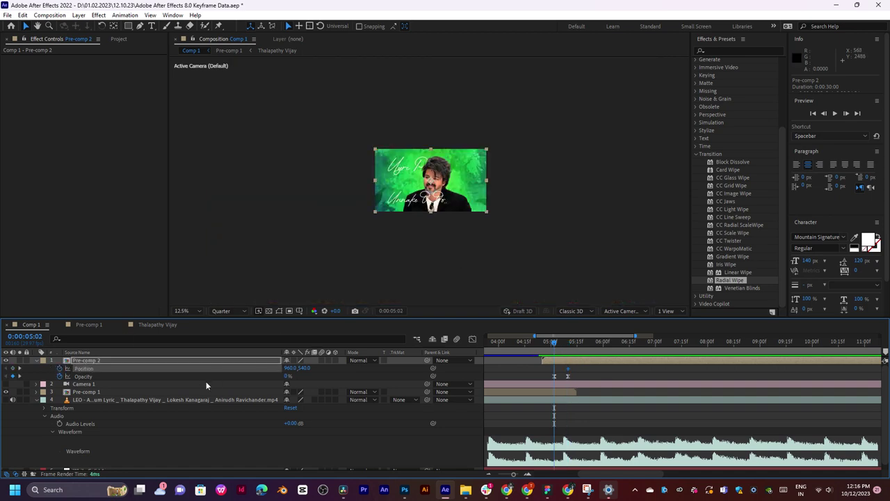
pyautogui.moveTo(288, 369); pyautogui.dragTo(348, 369)
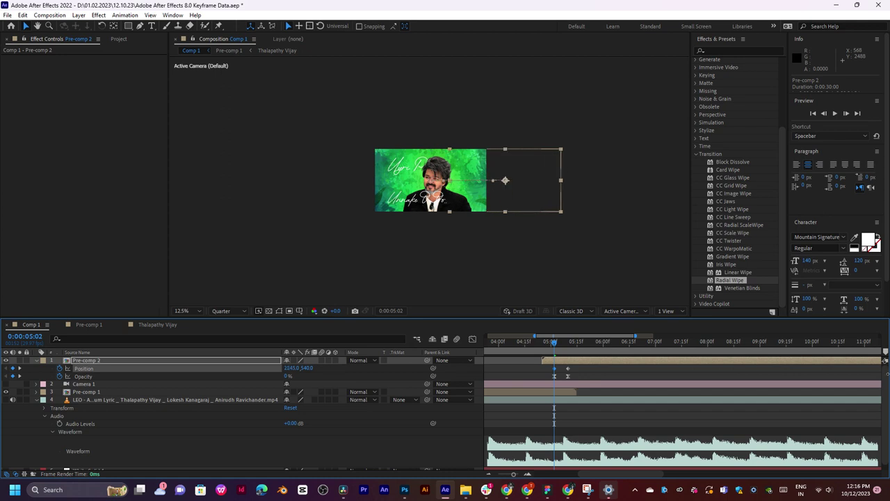
pyautogui.press('space')
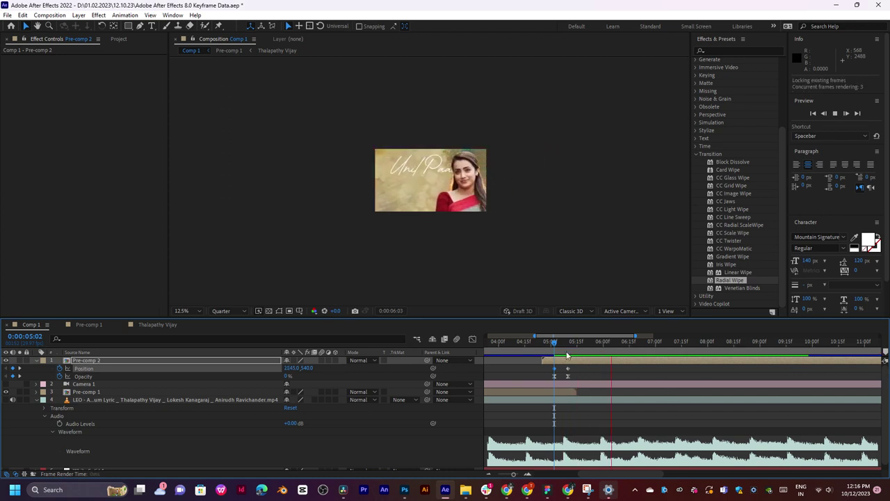
pyautogui.press('space')
# Move the first position keyframe of Pre-comp 2 earlier, to just before 0:00:05:00, and replay the transition.
pyautogui.moveTo(555, 368); pyautogui.dragTo(545, 367)
pyautogui.press('space')
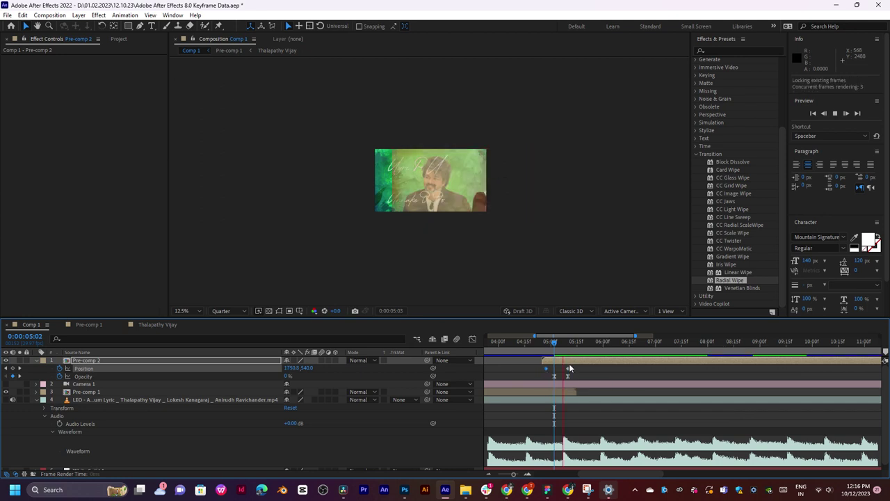
pyautogui.press('space')
pyautogui.scroll(1, 490, 211)
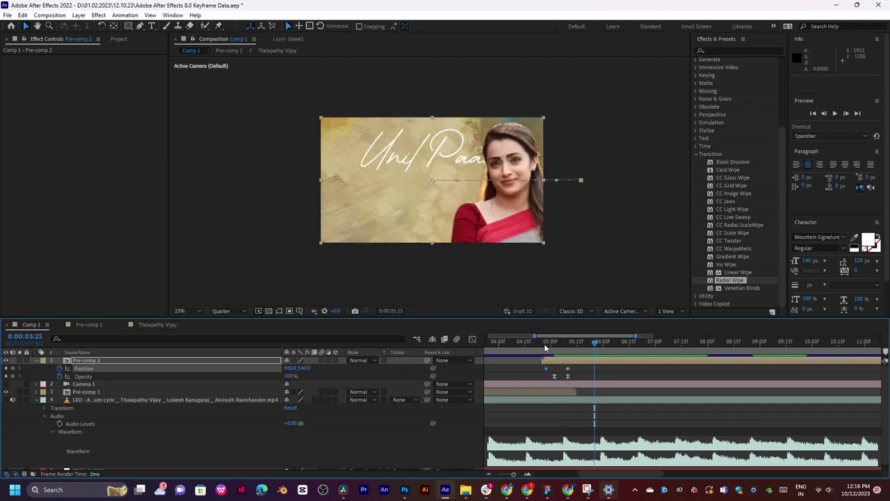
pyautogui.press('space')
pyautogui.press('space')
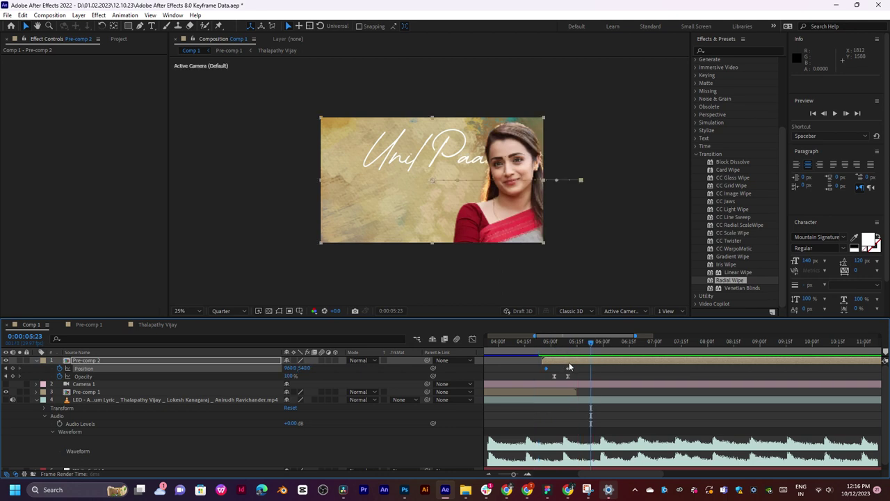
# Apply Easy Ease to both position keyframes of Pre-comp 2.
pyautogui.rightClick(568, 372)
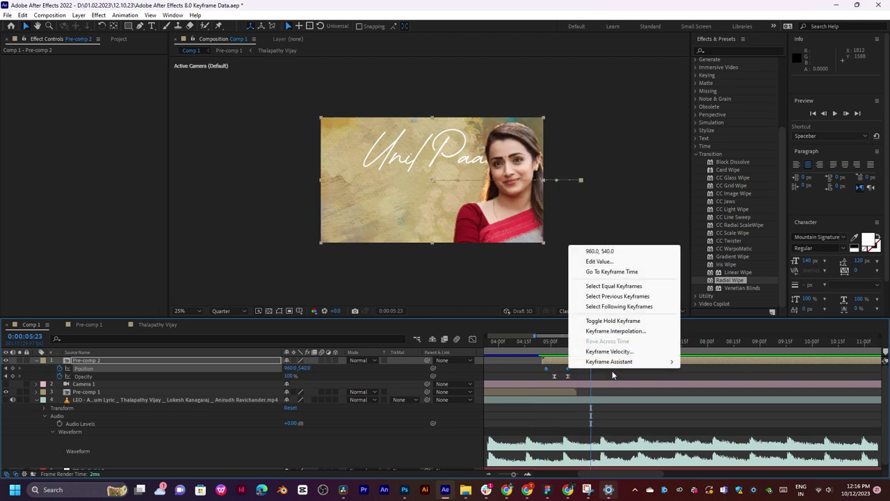
pyautogui.moveTo(616, 361)
pyautogui.click(719, 394)
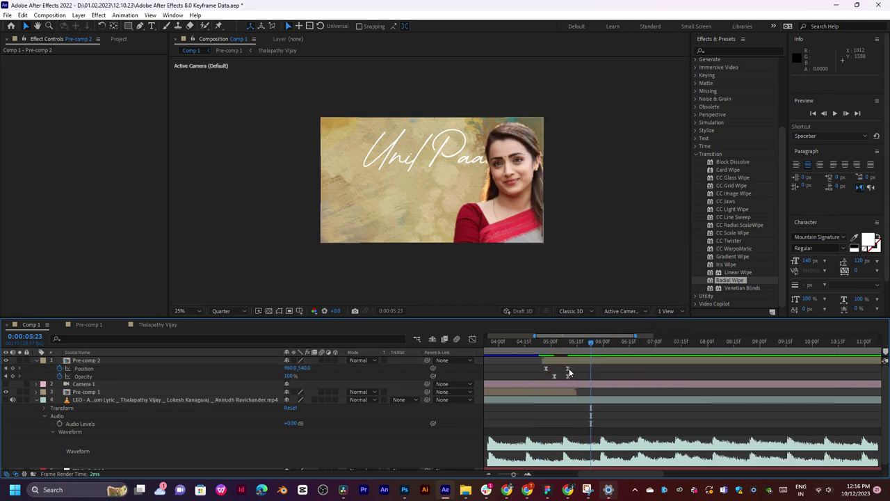
# Move the second position keyframe of Pre-comp 2 earlier to 0:00:05:07 and replay the transition between the scenes.
pyautogui.click(548, 341)
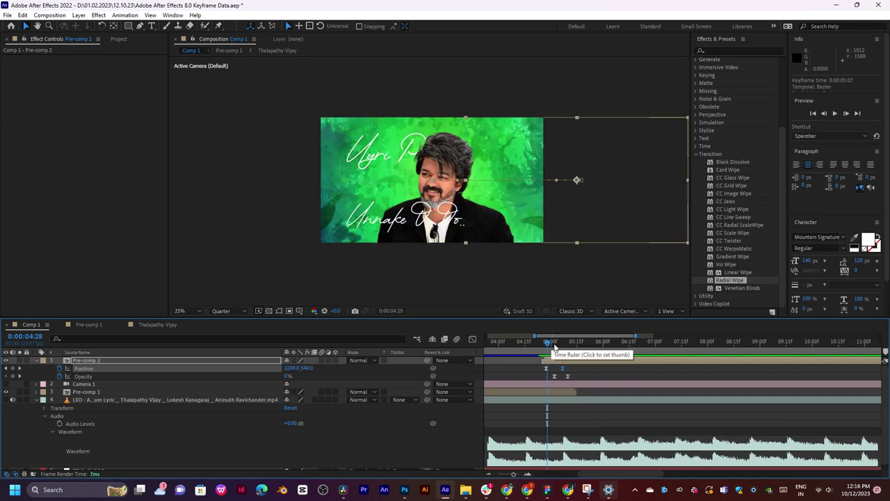
pyautogui.press('space')
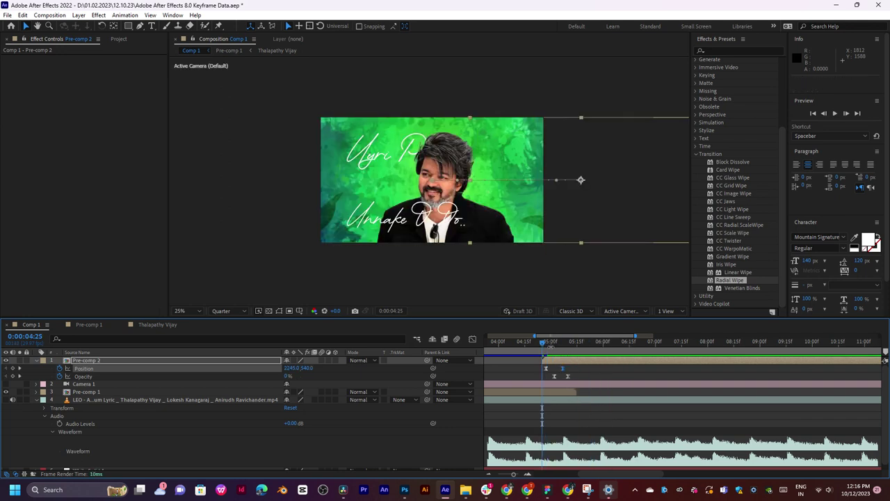
pyautogui.press('space')
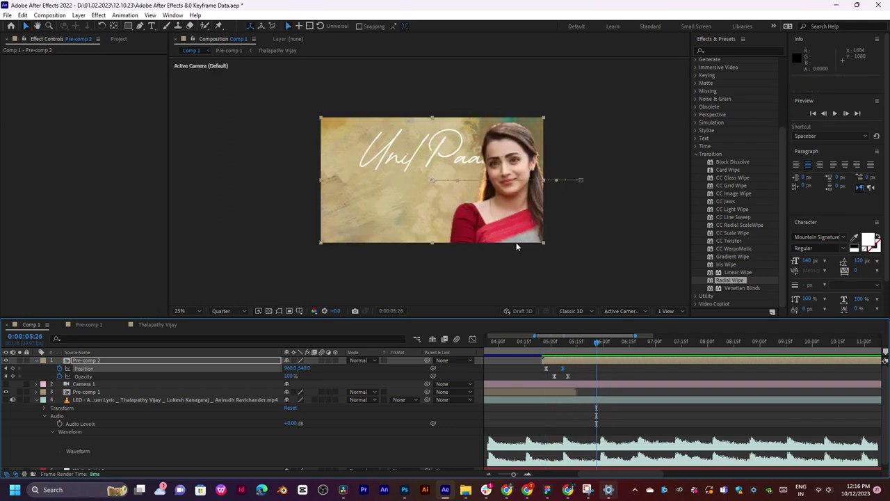
pyautogui.scroll(2, 486, 213)
pyautogui.click(533, 343)
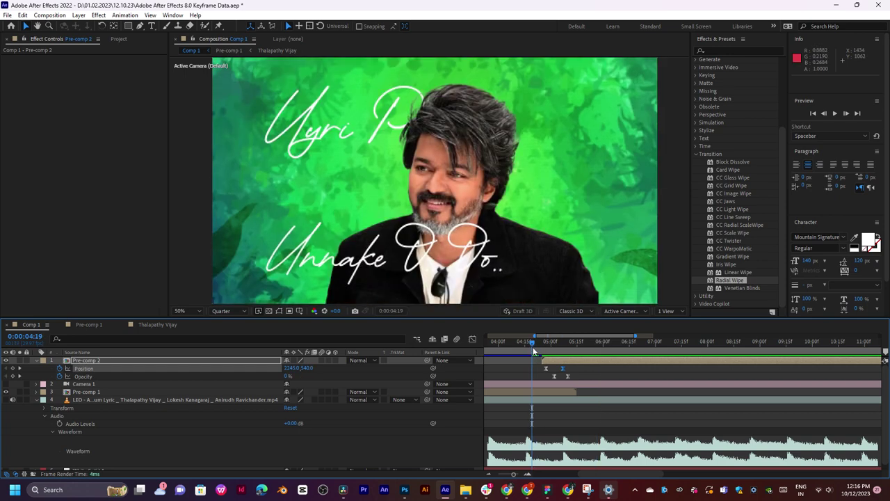
pyautogui.press('space')
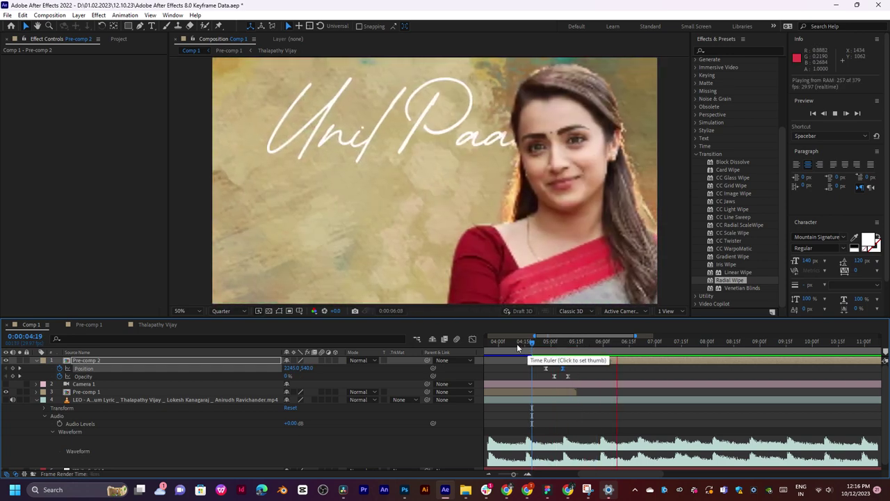
pyautogui.press('space')
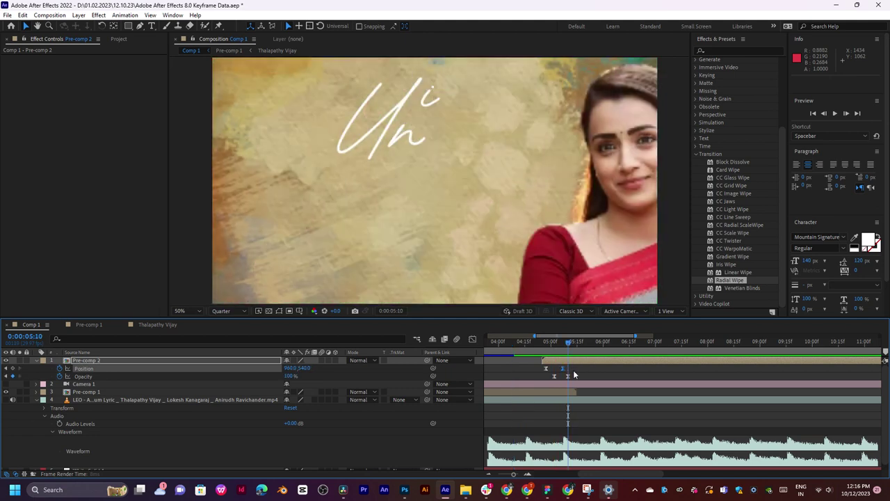
# Move the ending position and opacity keyframes of Pre-comp 2 earlier, to about 0:00:05:03 and 0:00:05:06, and play back both scenes.
pyautogui.click(573, 372)
pyautogui.moveTo(571, 368); pyautogui.dragTo(563, 377)
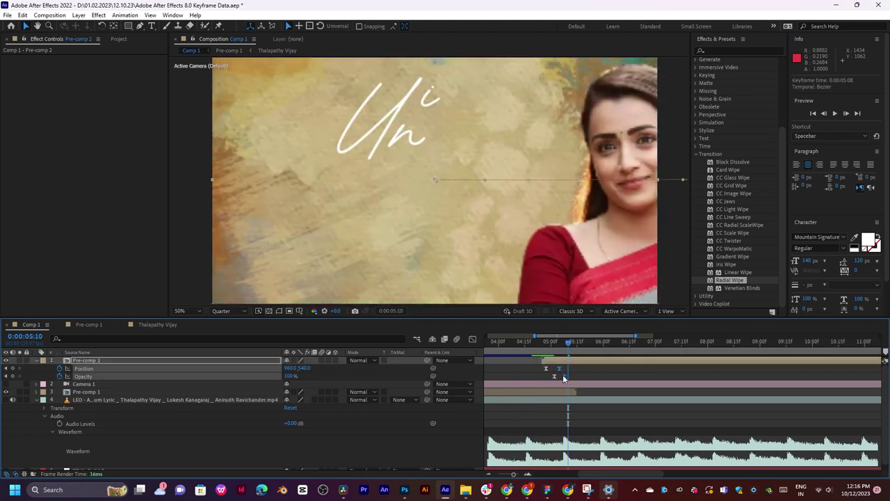
pyautogui.press('space')
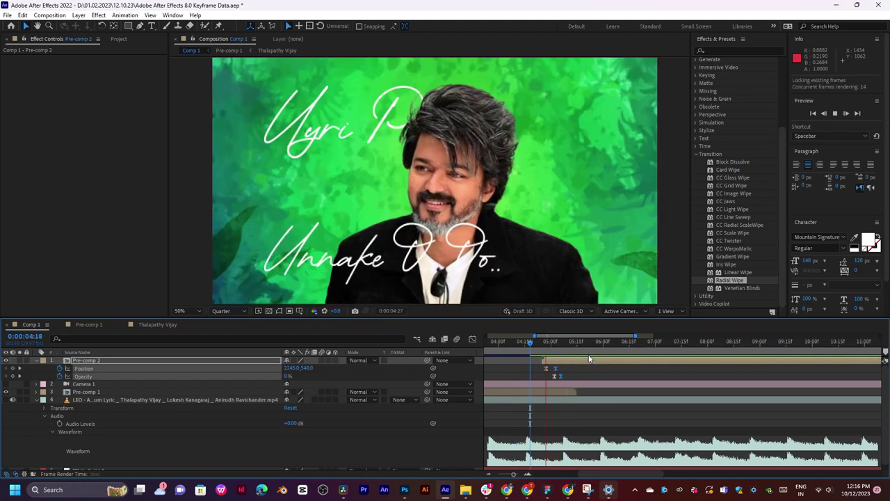
pyautogui.scroll(-4, 491, 200)
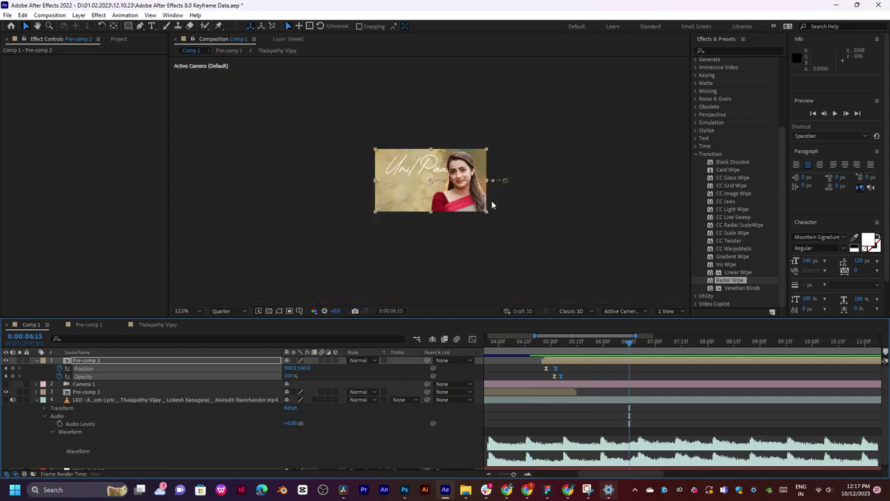
pyautogui.press('space')
pyautogui.scroll(4, 491, 200)
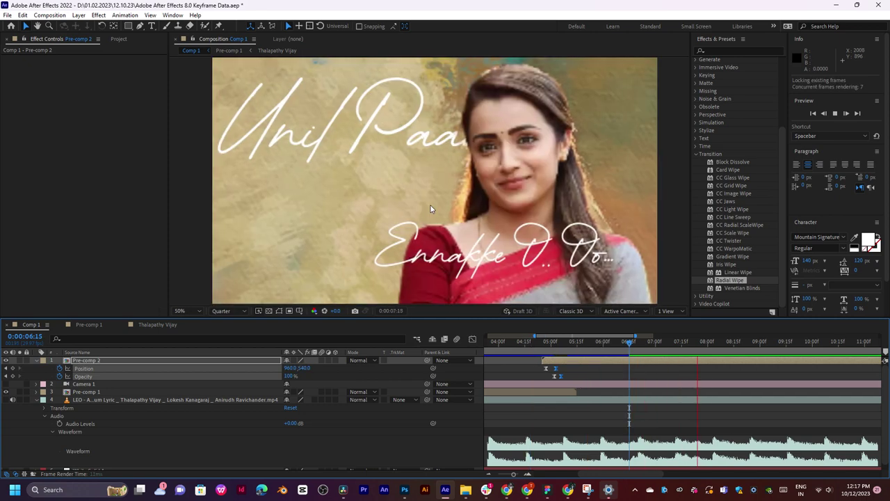
pyautogui.scroll(-2, 430, 205)
pyautogui.scroll(2, 431, 205)
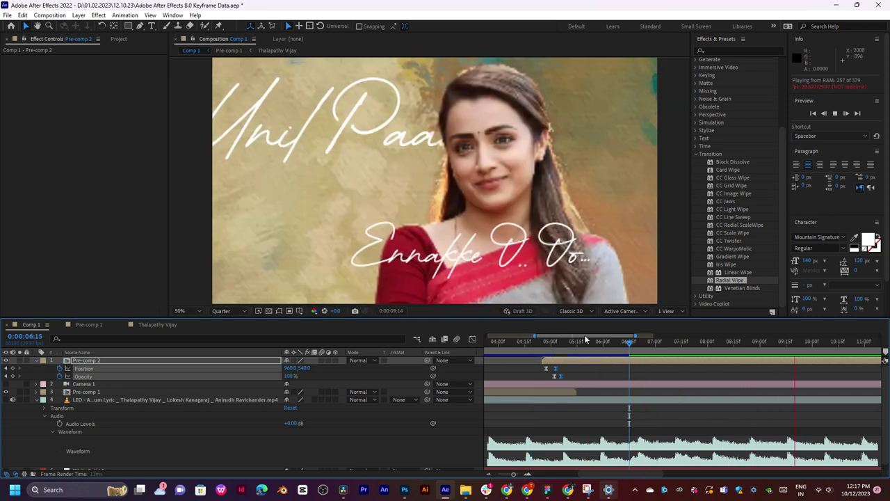
pyautogui.press('space')
pyautogui.press('space')
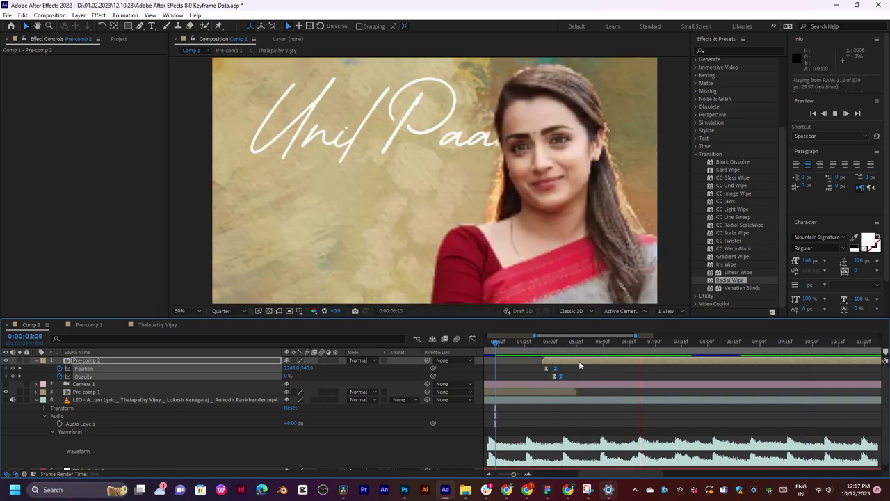
pyautogui.scroll(-1, 539, 296)
pyautogui.press('space')
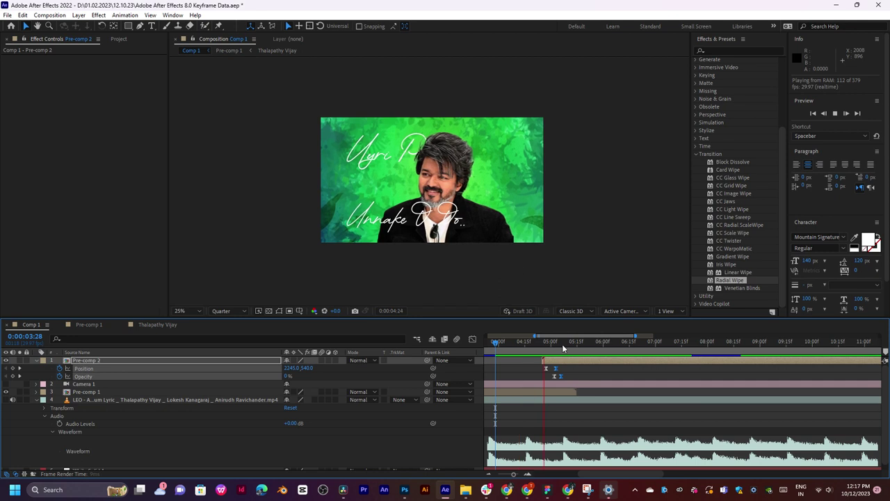
# Open Pre-comp 2 and extend its work area to about 0:00:29:00.
pyautogui.click(573, 345)
pyautogui.doubleClick(586, 358)
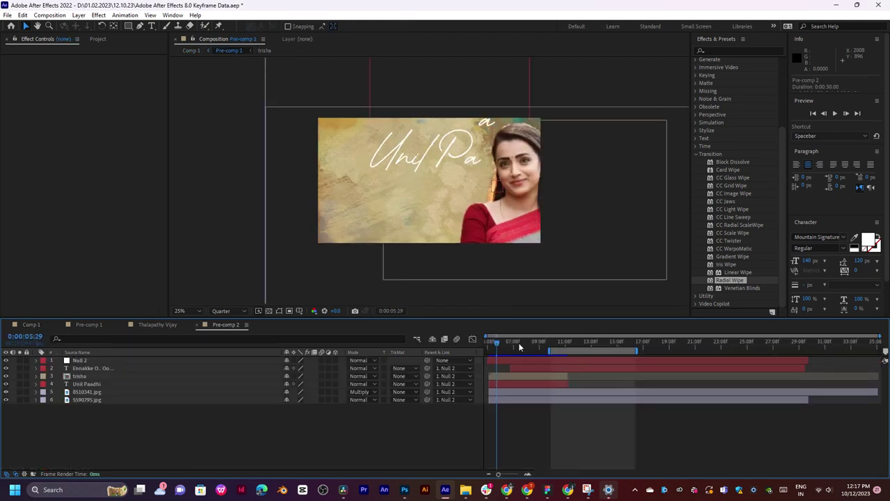
pyautogui.moveTo(552, 350); pyautogui.dragTo(519, 347)
pyautogui.press('n')
# Select both text layers, the trisha layer and the two background images in Pre-comp 2 and reveal their position properties.
pyautogui.click(536, 368)
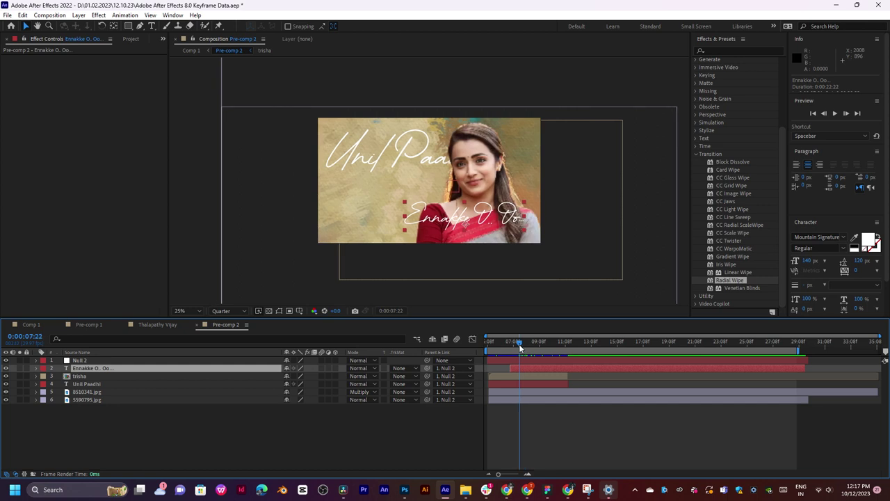
pyautogui.keyDown('shift'); pyautogui.click(101, 386); pyautogui.keyUp('shift')
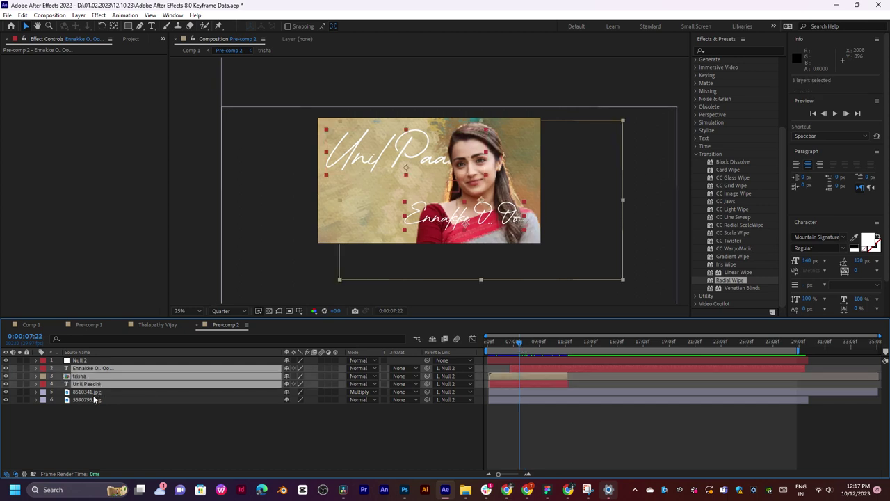
pyautogui.keyDown('shift'); pyautogui.click(94, 397); pyautogui.keyUp('shift')
pyautogui.moveTo(522, 341); pyautogui.dragTo(493, 343)
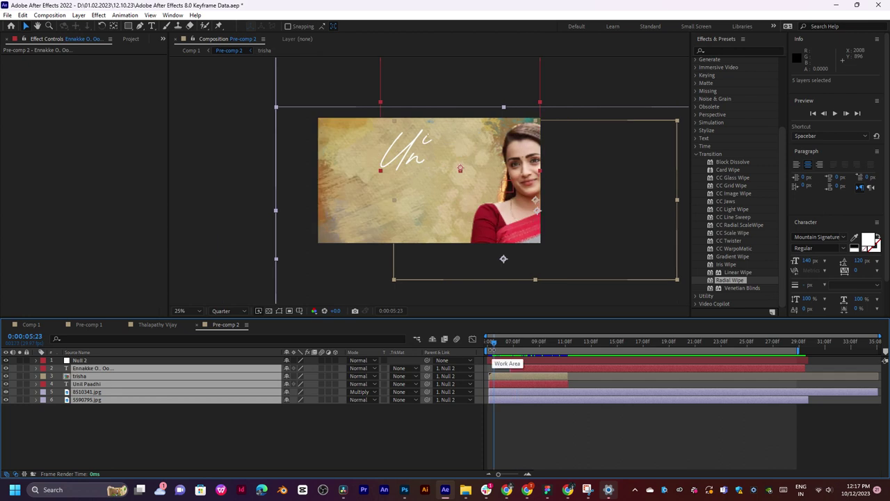
pyautogui.press('u')
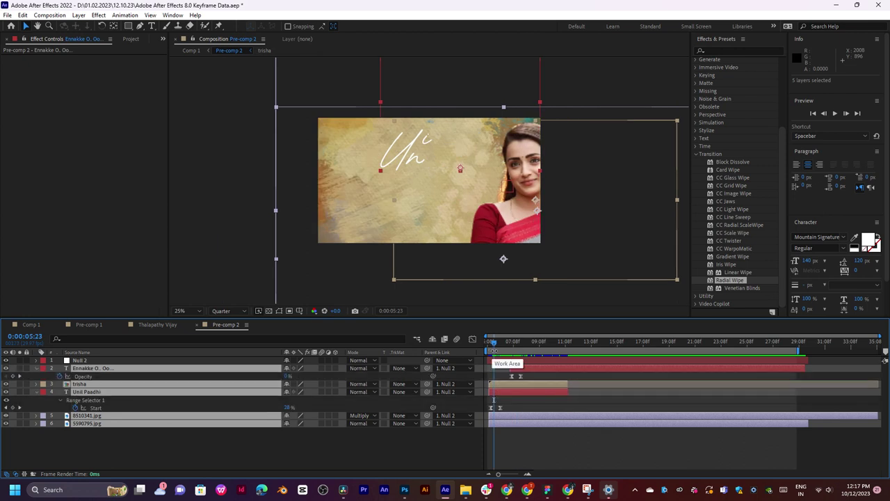
pyautogui.press('u')
pyautogui.press('p')
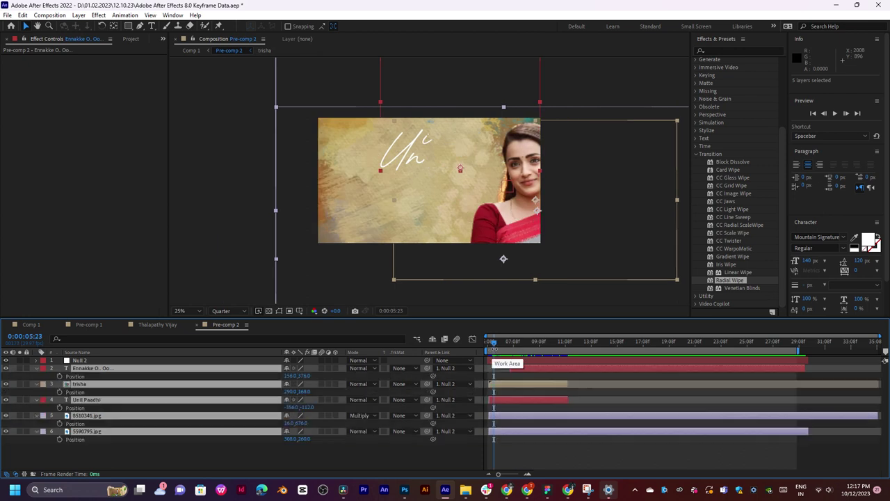
pyautogui.click(501, 344)
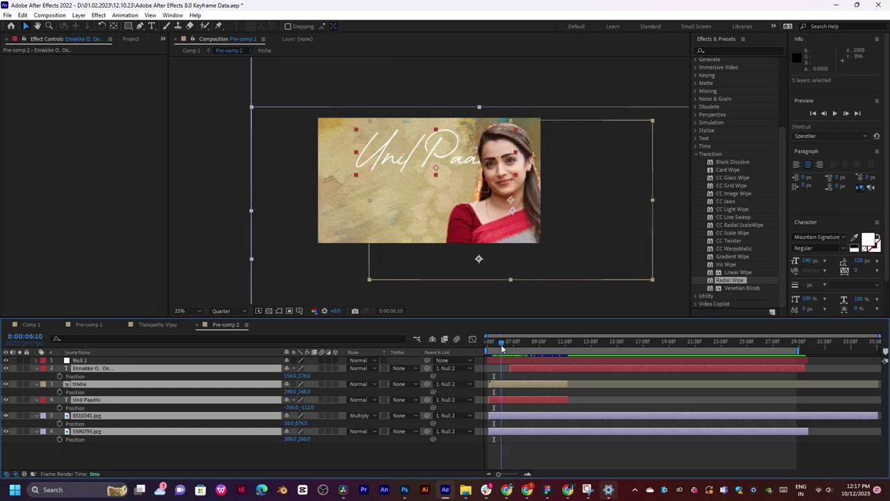
pyautogui.click(60, 377)
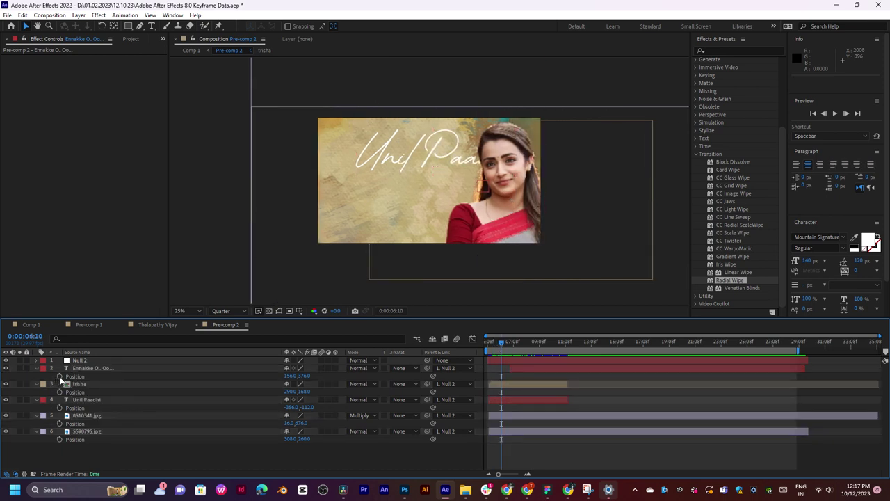
pyautogui.click(114, 369)
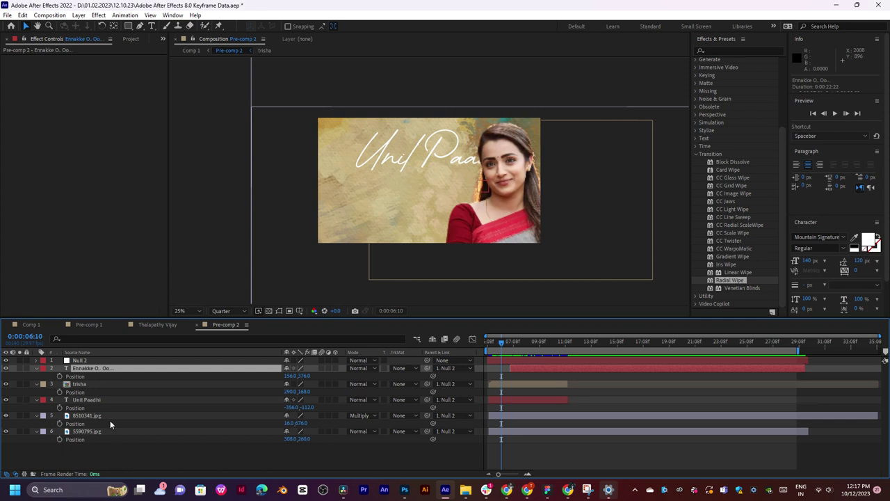
pyautogui.click(104, 385)
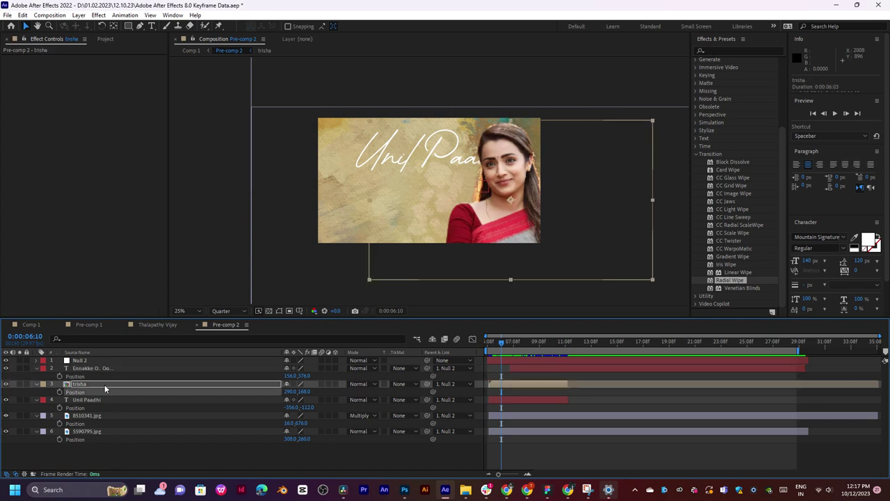
pyautogui.keyDown('shift'); pyautogui.click(106, 427); pyautogui.keyUp('shift')
pyautogui.hotkey('alt', 'shift', 'p')
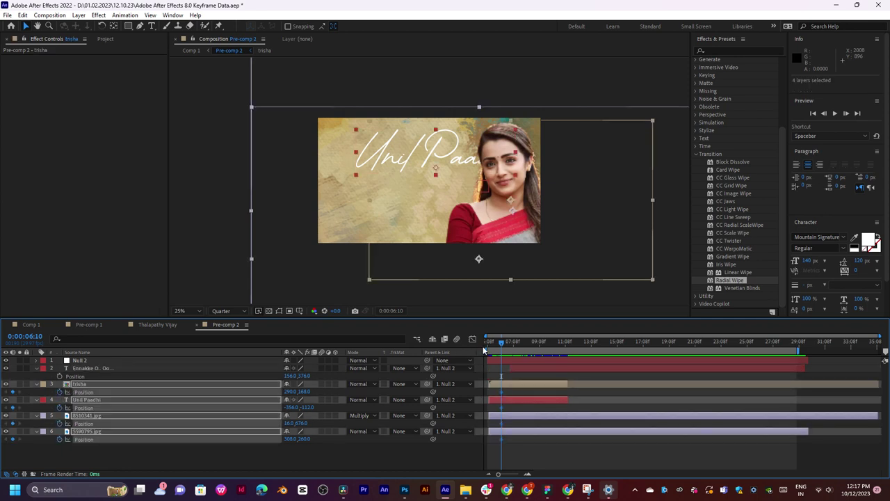
# Add matching position keyframes at 0:00:05:19, shift the four layers down at 0:00:05:28 with trisha at 290, 214, and play the bounce.
pyautogui.moveTo(494, 343); pyautogui.dragTo(492, 345)
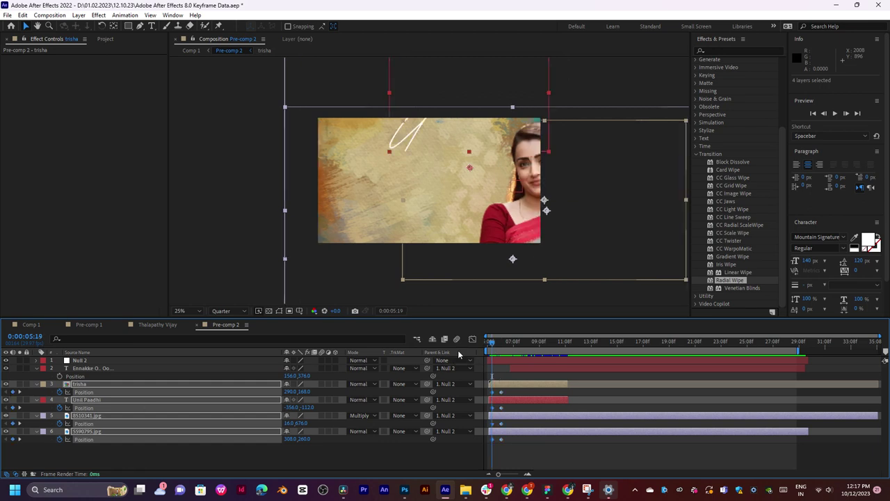
pyautogui.moveTo(492, 345); pyautogui.dragTo(497, 340)
pyautogui.moveTo(304, 391); pyautogui.dragTo(327, 388)
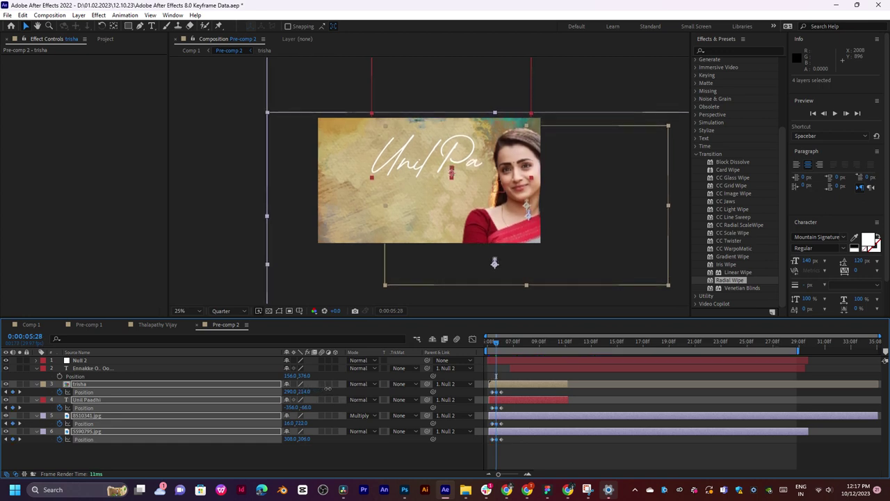
pyautogui.click(492, 342)
pyautogui.press('space')
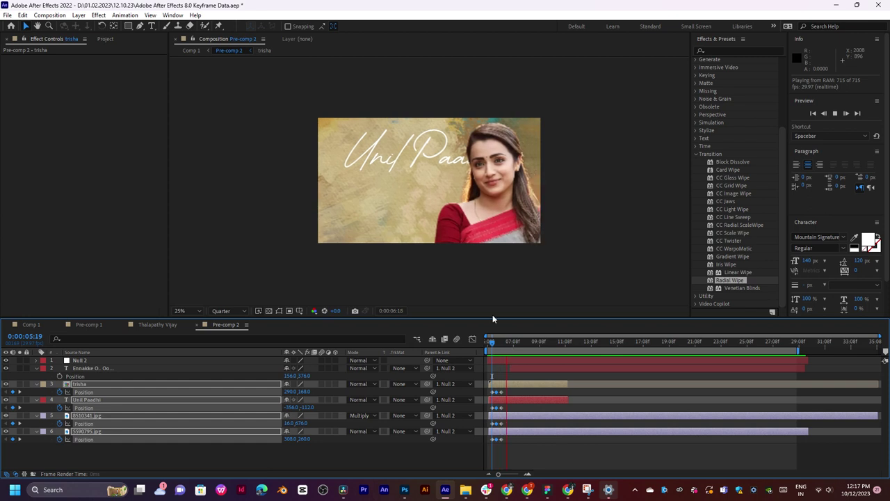
pyautogui.press('space')
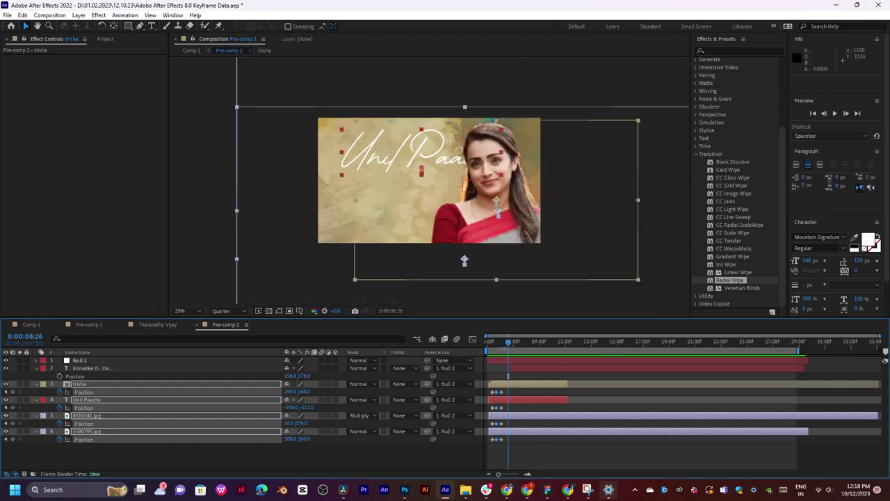
# Move the four layers' middle position keyframes to about 0:00:06:07 and their last ones to 0:00:06:29, and replay the slower bounce.
pyautogui.click(498, 348)
pyautogui.scroll(5, 544, 367)
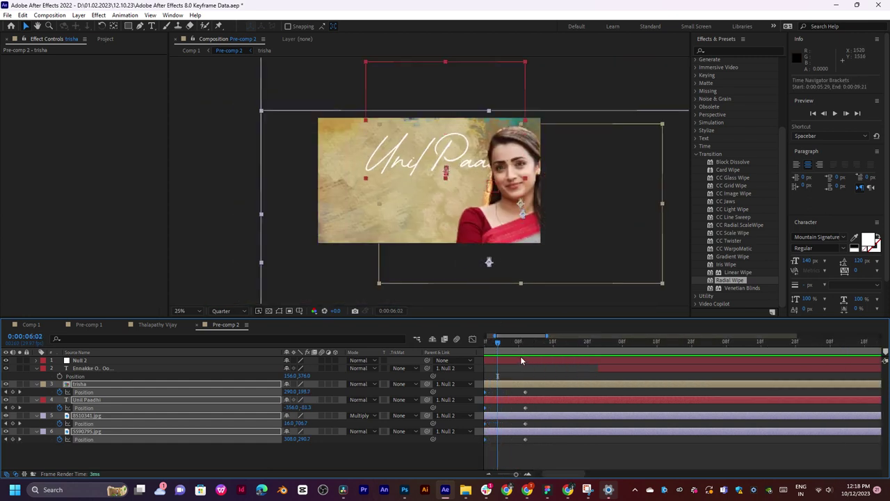
pyautogui.press('space')
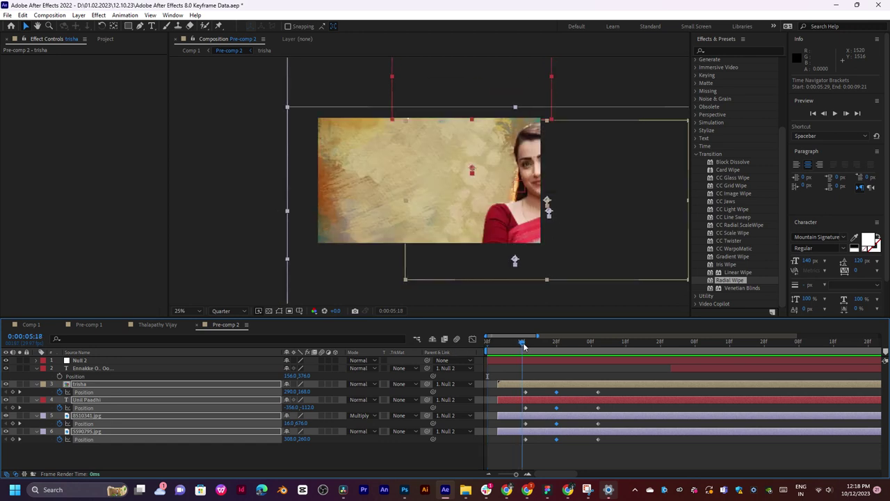
pyautogui.moveTo(606, 392); pyautogui.dragTo(581, 442)
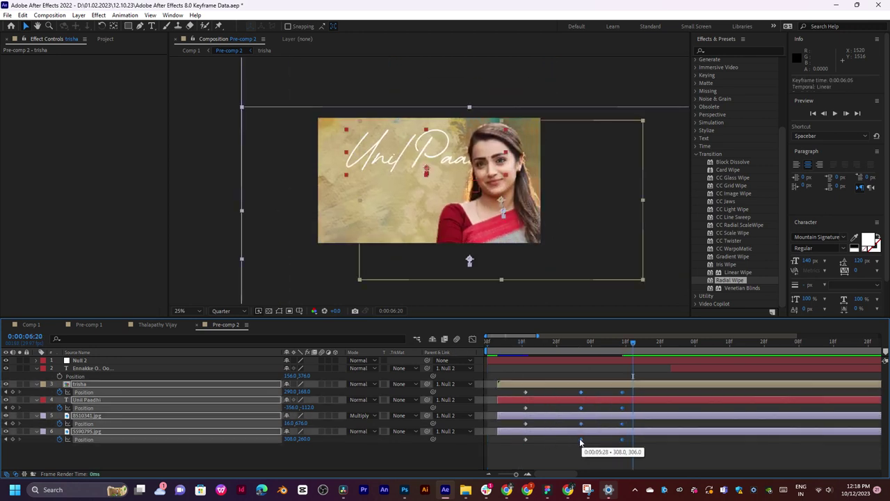
pyautogui.moveTo(646, 387); pyautogui.dragTo(673, 440)
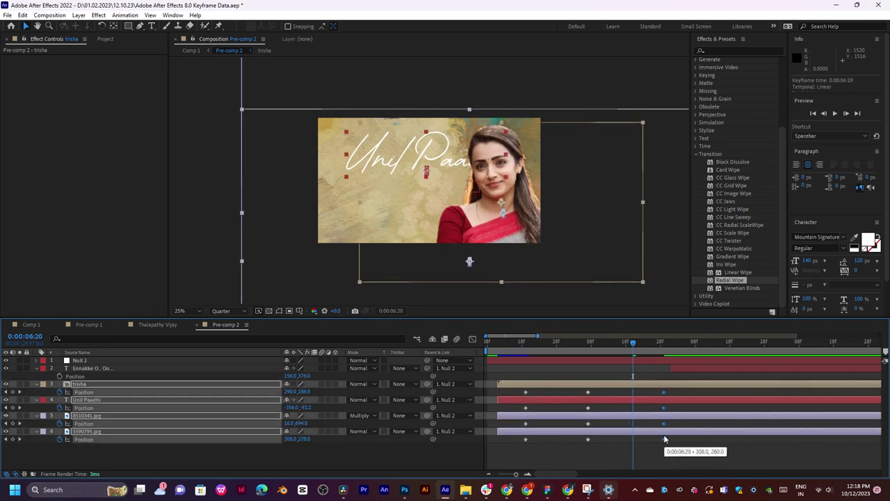
pyautogui.press('-')
pyautogui.press('j')
pyautogui.press('j')
pyautogui.press('space')
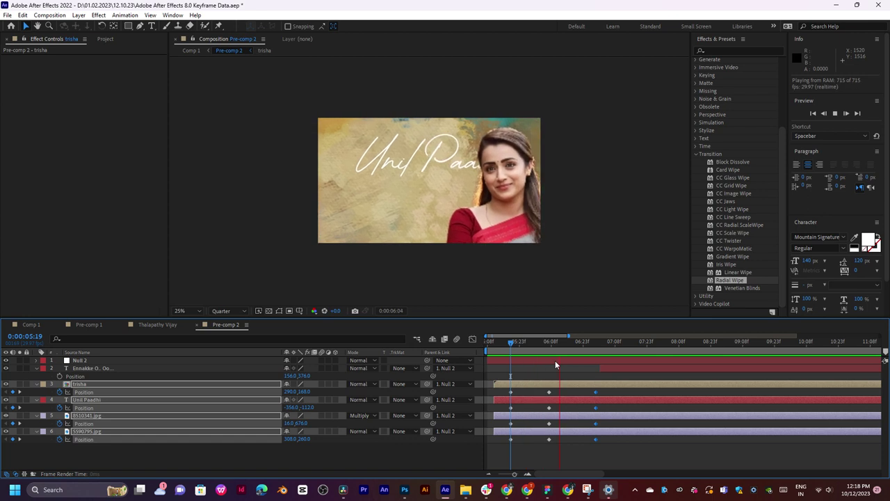
pyautogui.press('space')
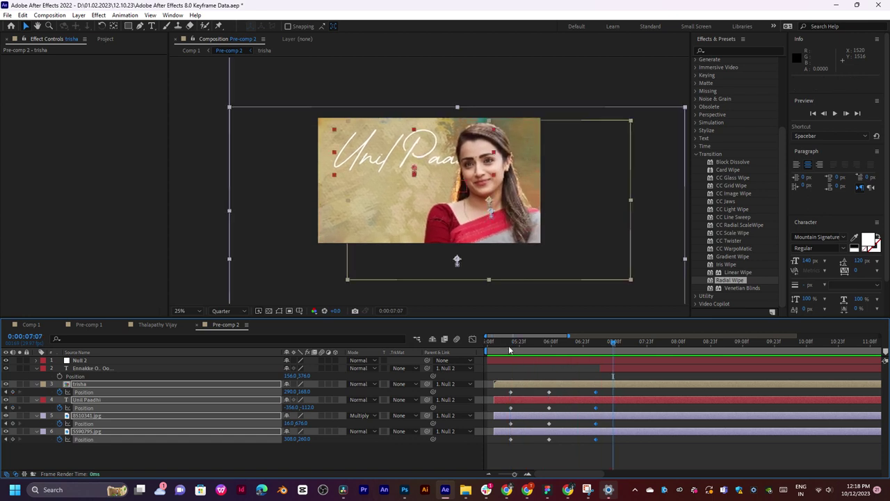
pyautogui.moveTo(511, 344)
pyautogui.mouseDown()
pyautogui.moveTo(591, 327)
pyautogui.moveTo(503, 334)
pyautogui.mouseUp()
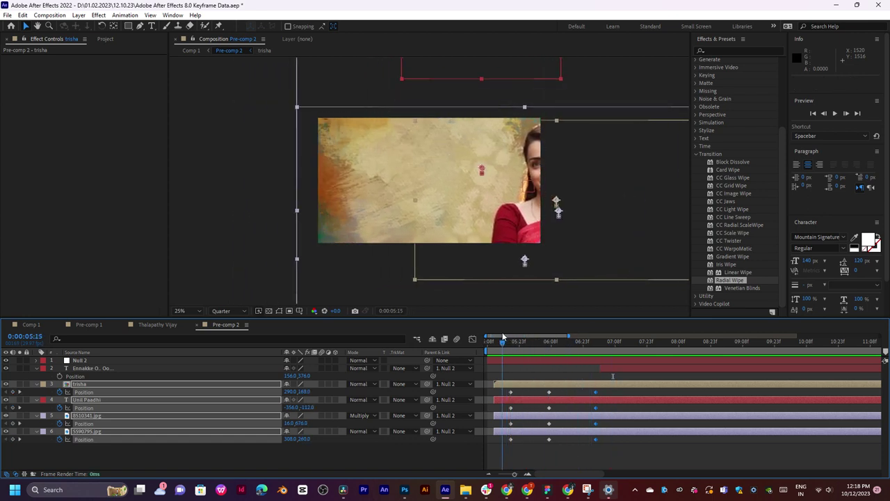
# Apply Easy Ease to all position keyframes of the trisha, Unil Paadhi, 8510341.jpg and 5590795.jpg layers and preview the movement.
pyautogui.press('space')
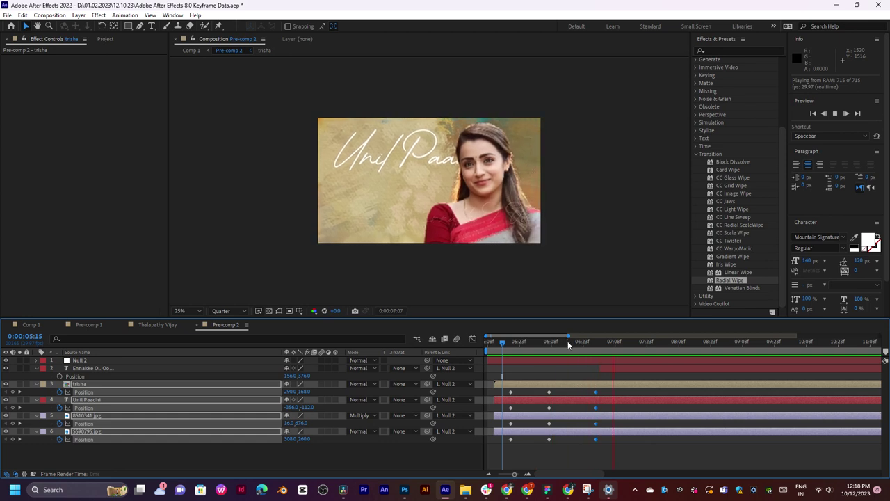
pyautogui.press('space')
pyautogui.moveTo(601, 388); pyautogui.dragTo(512, 439)
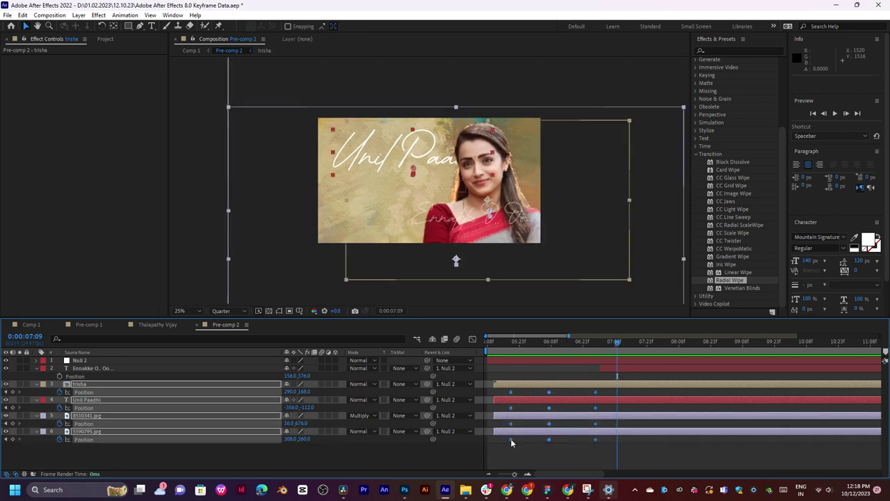
pyautogui.rightClick(511, 439)
pyautogui.moveTo(577, 479)
pyautogui.click(639, 369)
pyautogui.press('space')
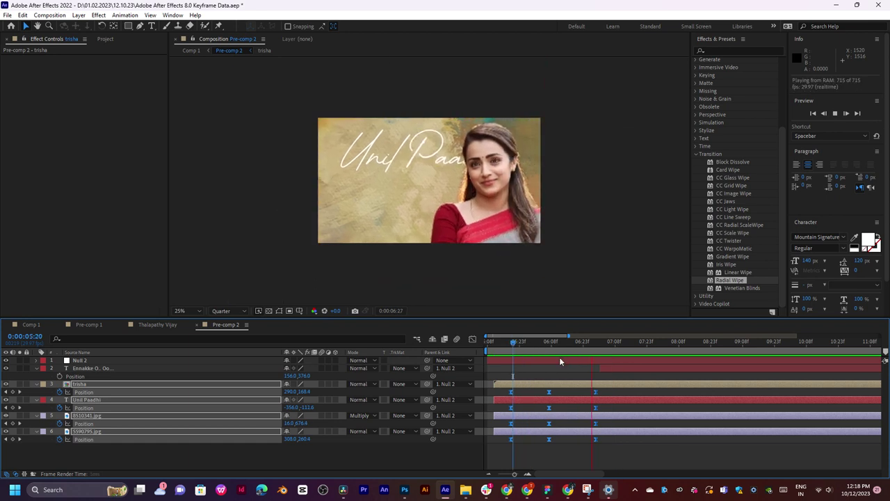
pyautogui.moveTo(510, 342); pyautogui.dragTo(566, 343)
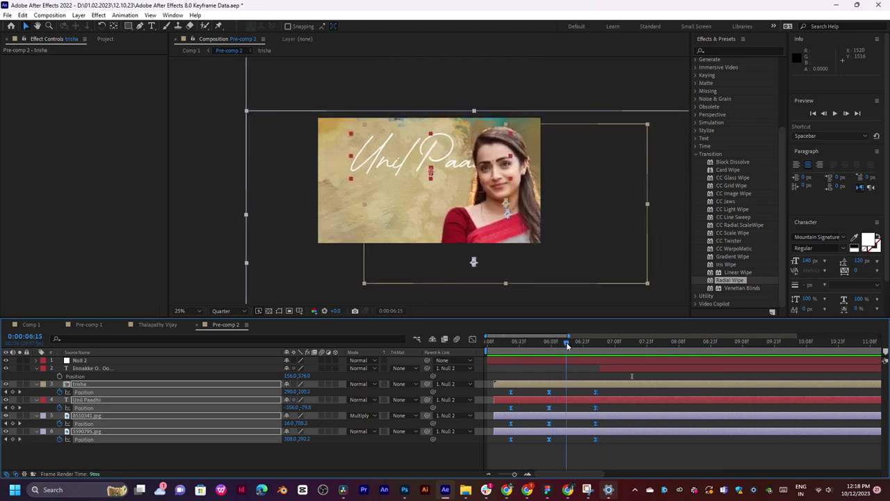
# Add a loopOut(type = "cycle", numKeyframes = 0) expression to the trisha layer's position and preview the loop.
pyautogui.keyDown('alt'); pyautogui.click(59, 392); pyautogui.keyUp('alt')
pyautogui.click(318, 399)
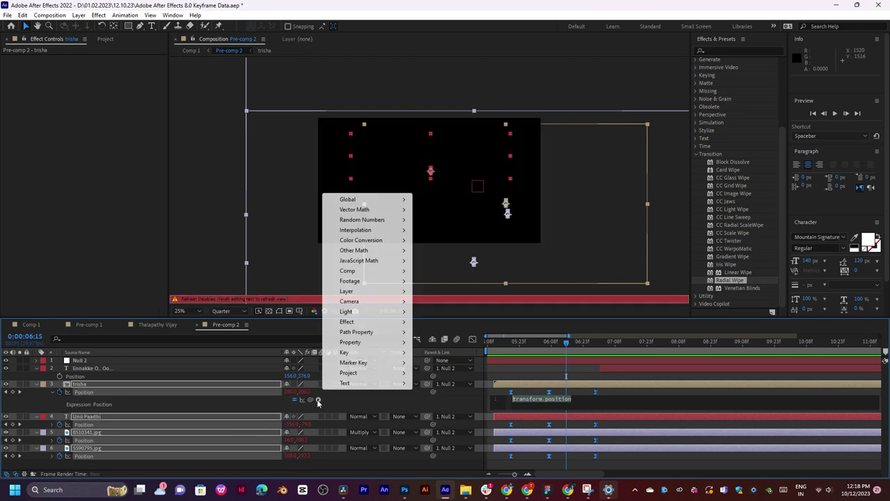
pyautogui.moveTo(373, 342)
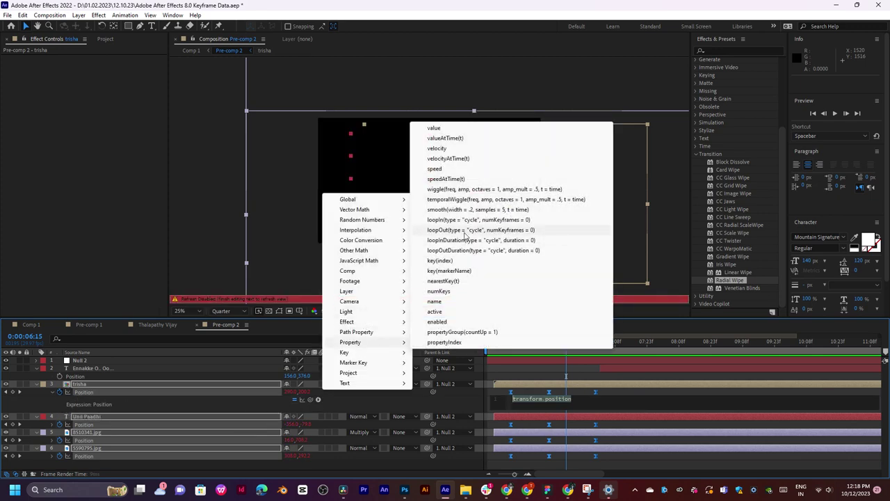
pyautogui.click(465, 231)
pyautogui.click(558, 343)
pyautogui.press('space')
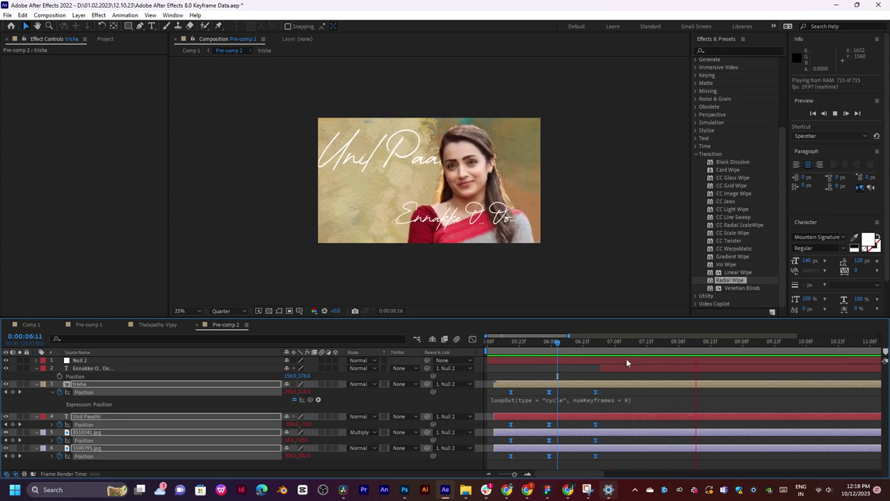
pyautogui.click(604, 342)
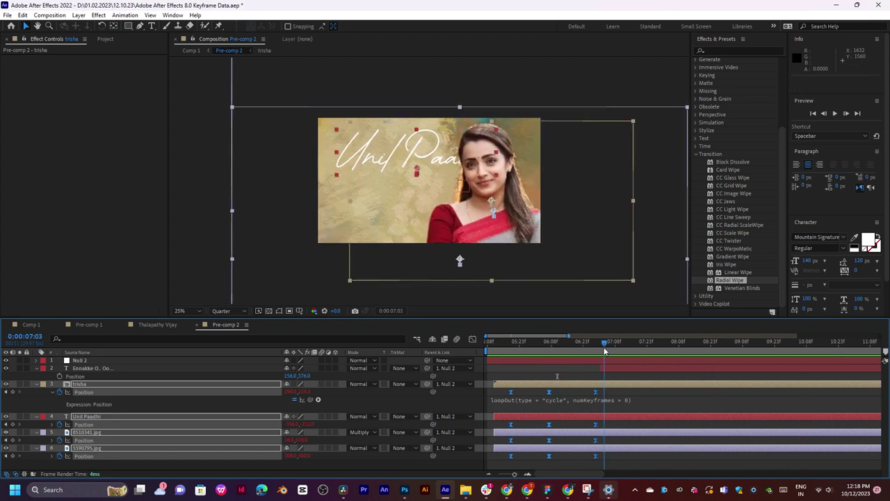
pyautogui.press('space')
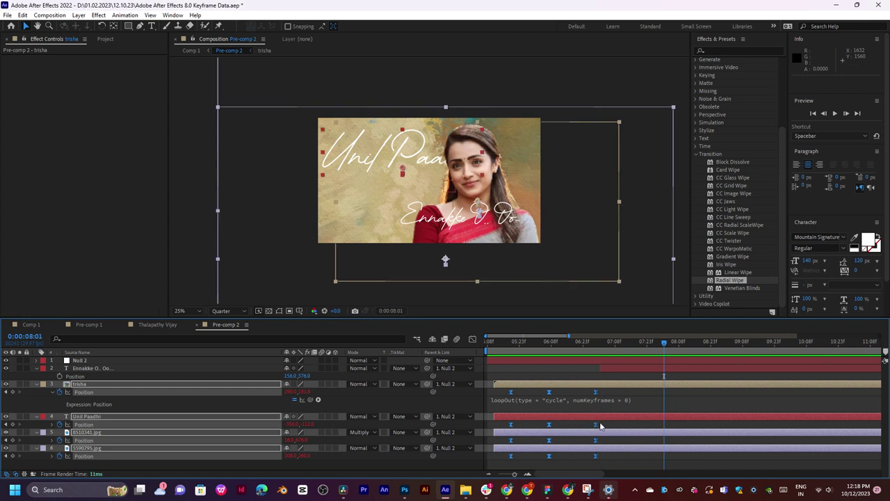
# Slow the Unil Paadhi text's bounce by moving its last position keyframe to about 0:00:08:04 and the middle one to 0:00:06:19.
pyautogui.click(600, 425)
pyautogui.click(593, 417)
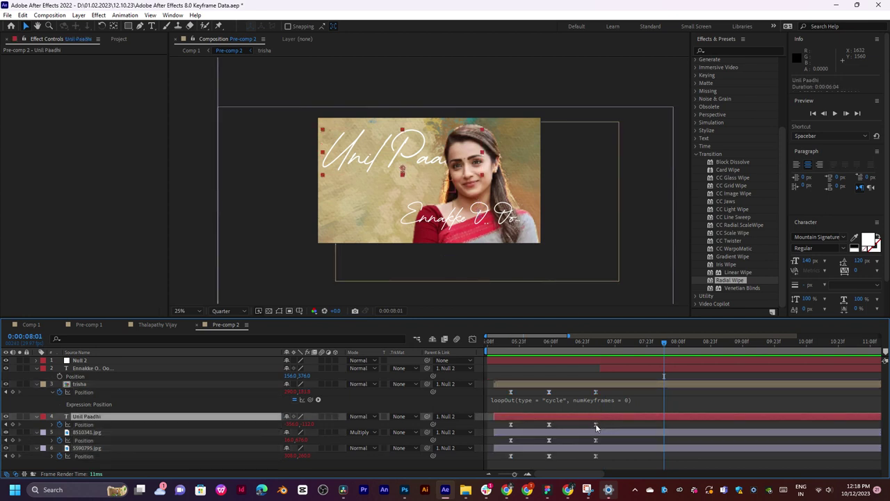
pyautogui.moveTo(596, 424); pyautogui.dragTo(669, 425)
pyautogui.moveTo(546, 422); pyautogui.dragTo(576, 426)
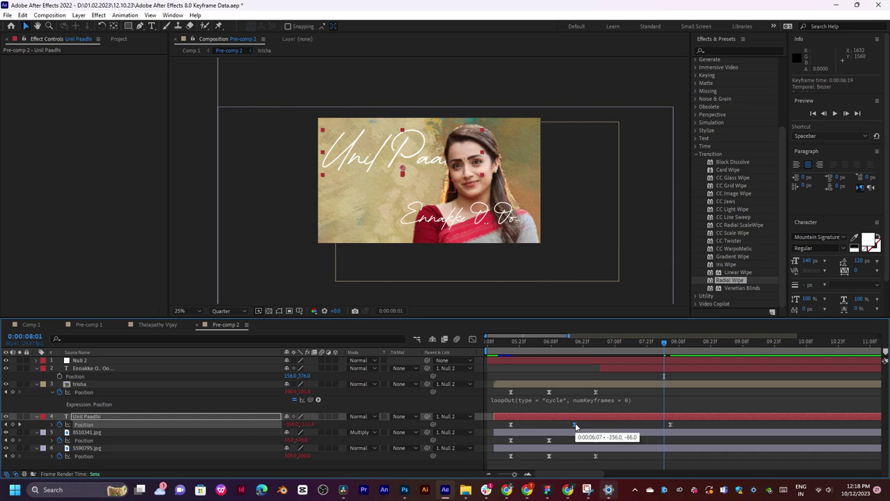
# Move the trisha layer's last position keyframe to 0:00:08:08 and its middle one to about 0:00:06:25, and preview.
pyautogui.click(583, 383)
pyautogui.moveTo(595, 393); pyautogui.dragTo(678, 396)
pyautogui.moveTo(564, 391); pyautogui.dragTo(588, 392)
pyautogui.press('space')
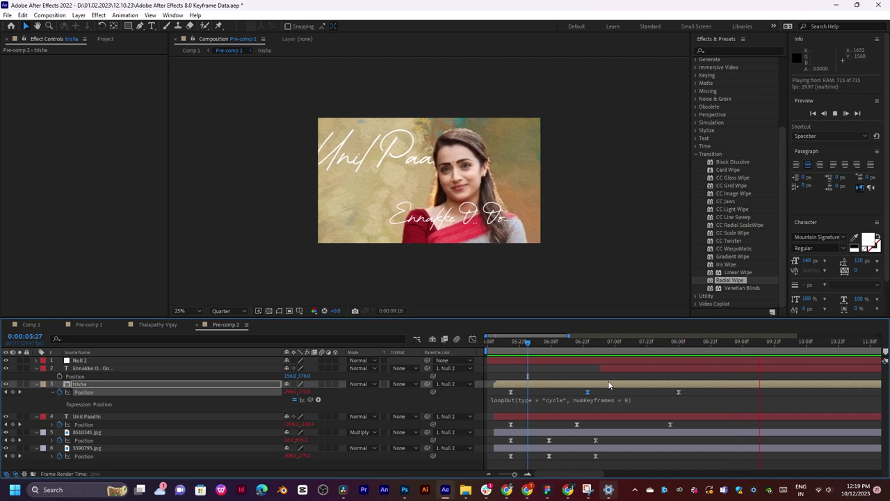
pyautogui.press('space')
# Add the loopOut(type = "cycle", numKeyframes = 0) expression to the Unil Paadhi text's position and preview from 0:00:07:03.
pyautogui.click(544, 417)
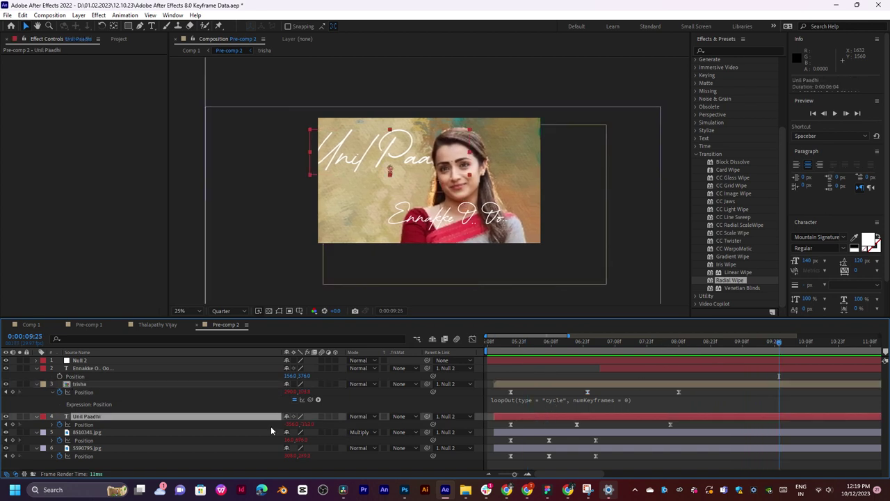
pyautogui.keyDown('alt'); pyautogui.click(58, 424); pyautogui.keyUp('alt')
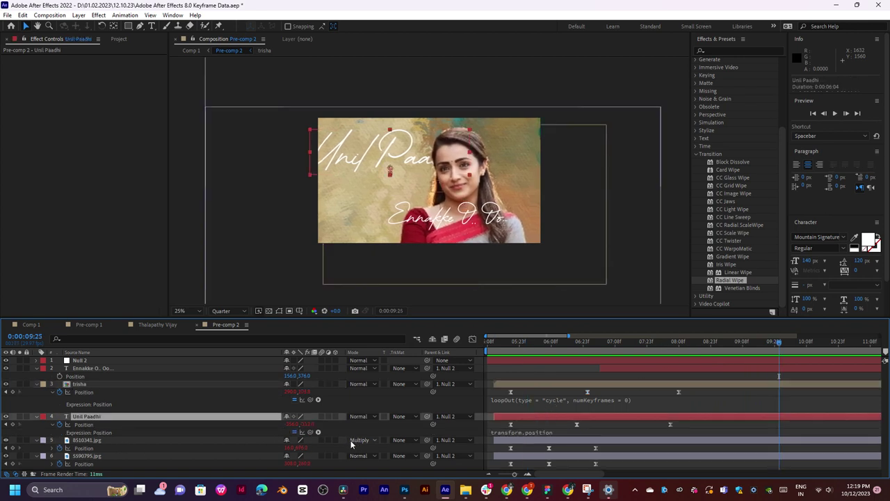
pyautogui.click(318, 431)
pyautogui.moveTo(367, 376)
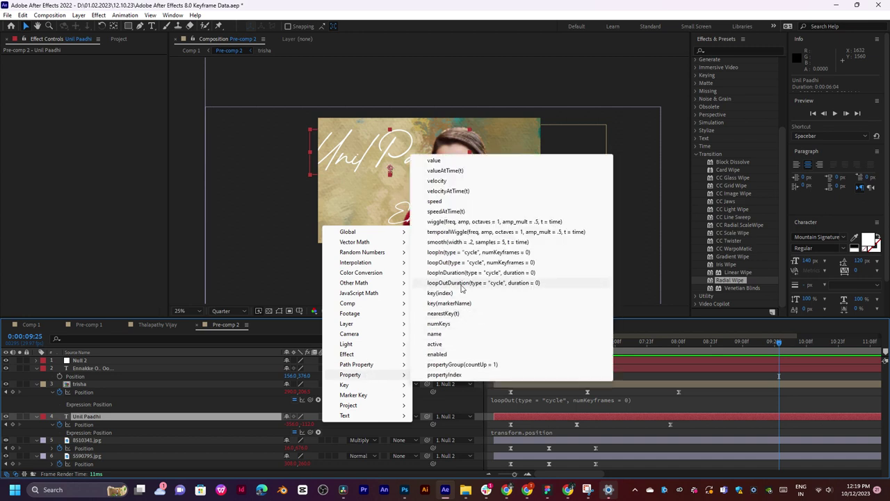
pyautogui.click(461, 265)
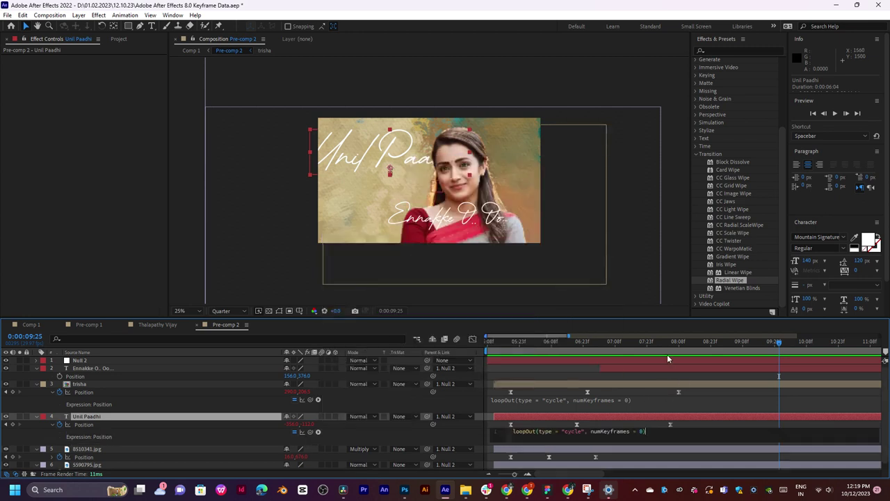
pyautogui.moveTo(641, 344); pyautogui.dragTo(604, 347)
pyautogui.press('space')
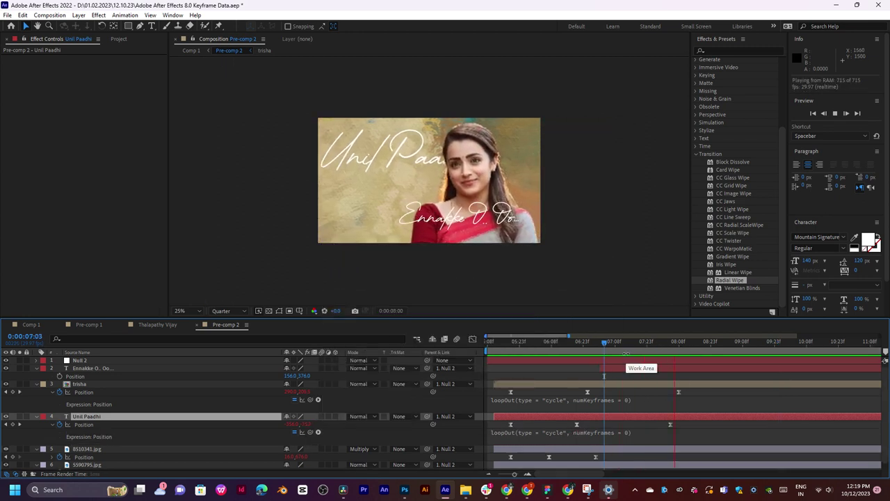
pyautogui.press('space')
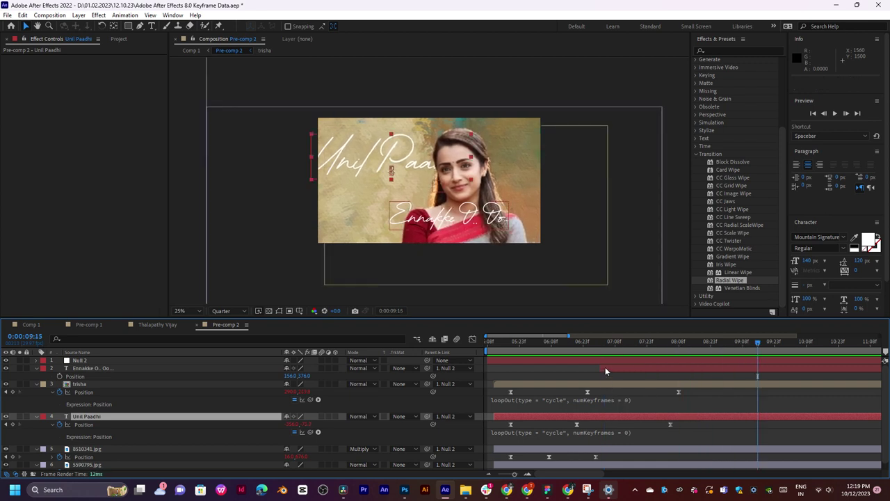
# Copy the trisha layer's three position keyframes and paste them onto the Ennakke O.. Oo... text at 0:00:07:04.
pyautogui.click(605, 367)
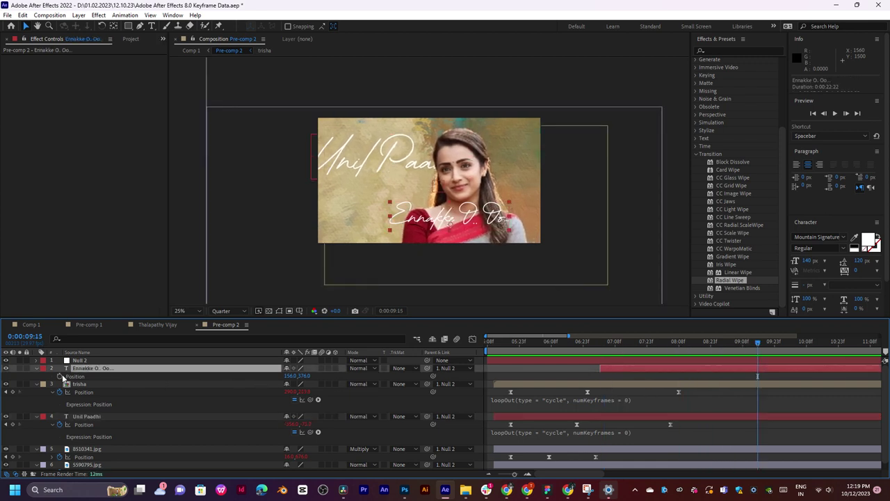
pyautogui.click(468, 396)
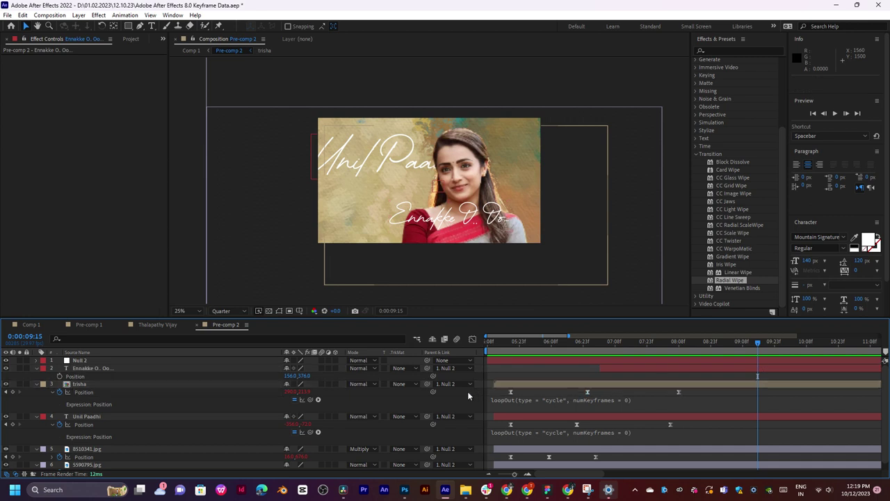
pyautogui.moveTo(685, 391); pyautogui.dragTo(485, 401)
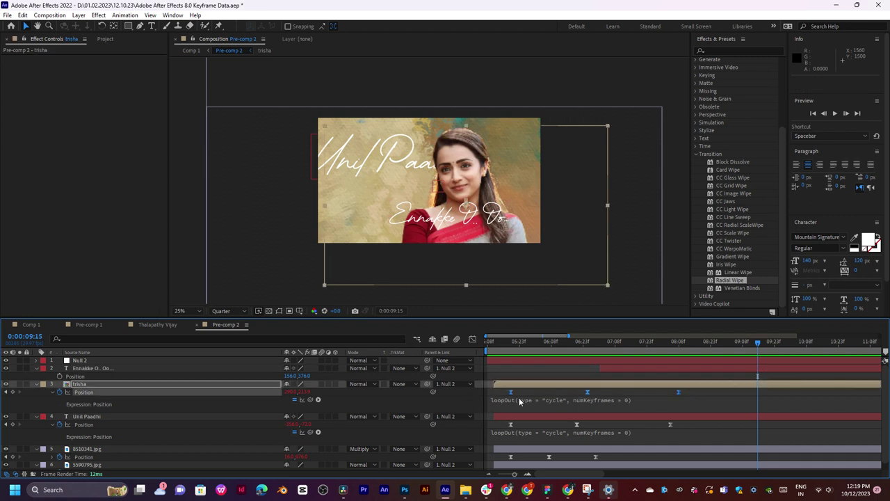
pyautogui.click(607, 342)
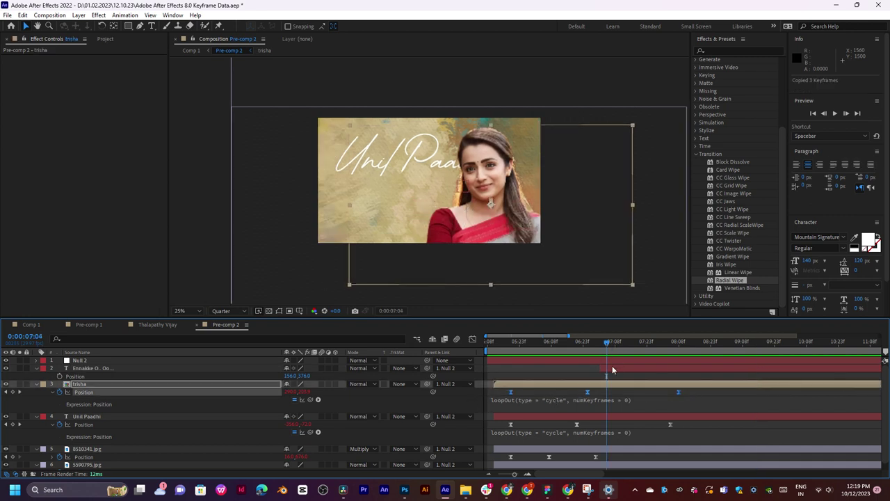
pyautogui.click(613, 369)
pyautogui.hotkey('ctrl', 'v')
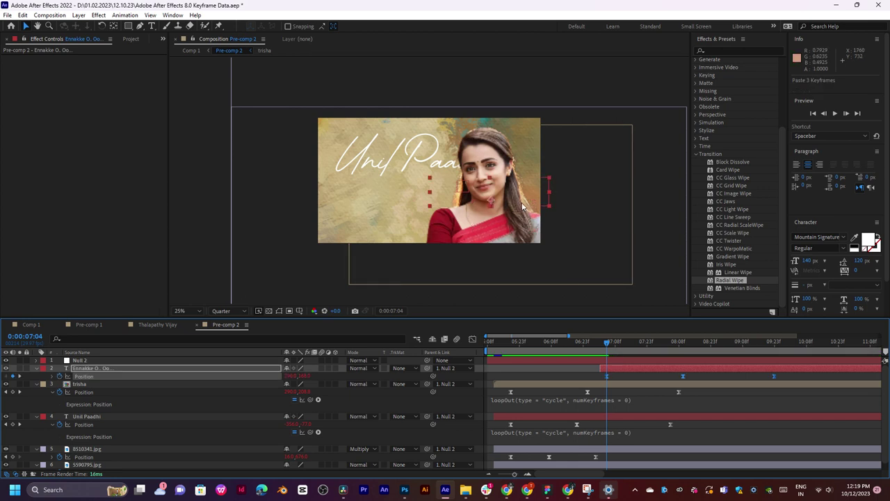
# Move the Ennakke text back over the sari, spread its later position keyframes to 0:00:09:01 and about 0:00:10:24, and preview.
pyautogui.click(491, 224)
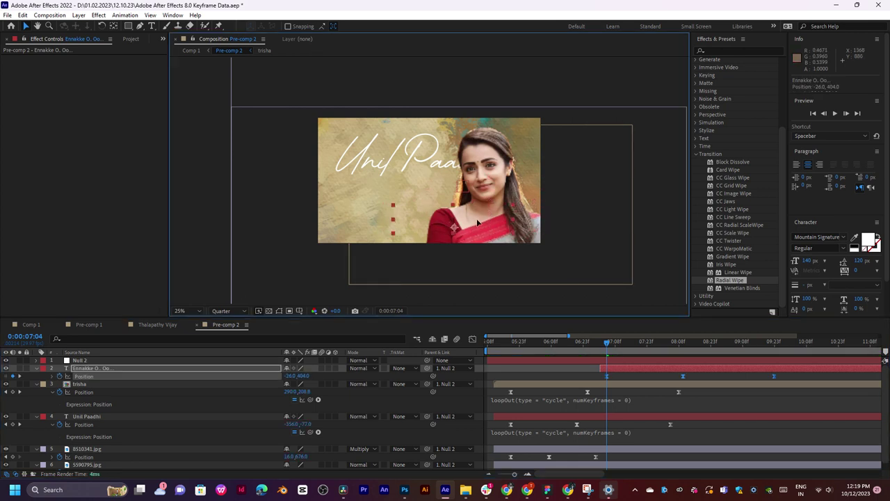
pyautogui.press('space')
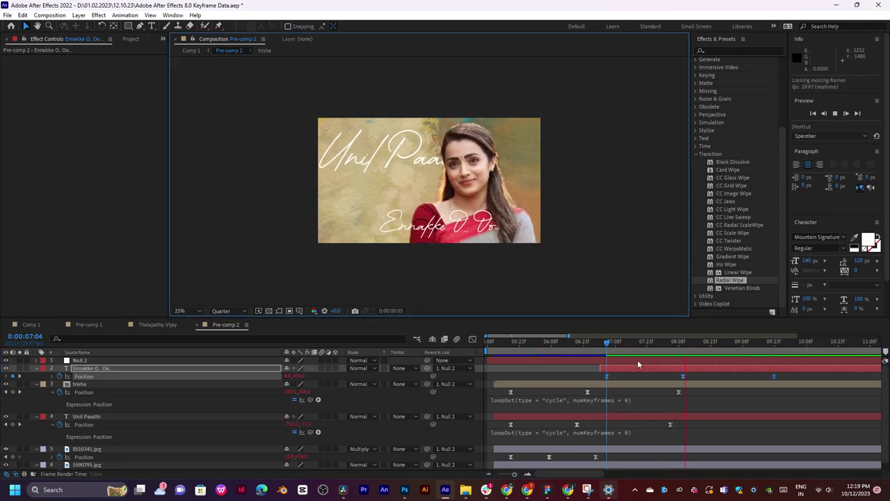
pyautogui.click(777, 377)
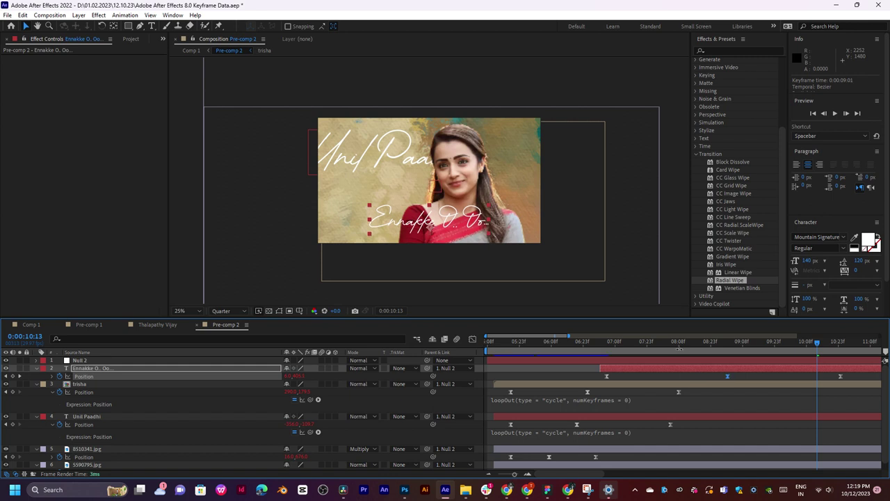
pyautogui.press('space')
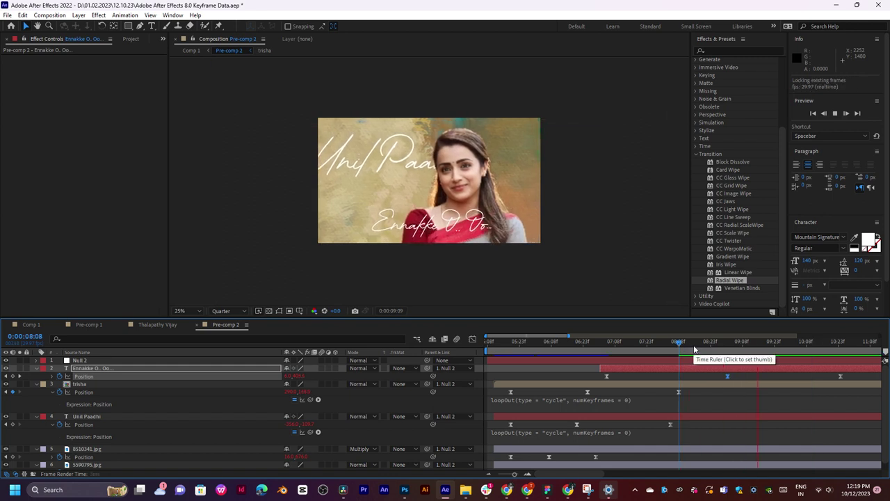
pyautogui.press('space')
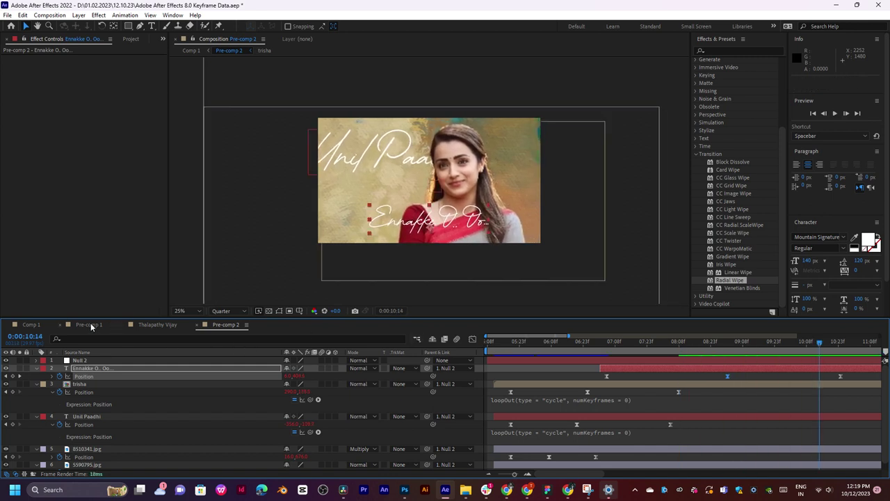
# Return to Comp 1 and preview the transition and second scene from 0:00:04:29.
pyautogui.click(91, 325)
pyautogui.click(36, 324)
pyautogui.click(549, 344)
pyautogui.press('space')
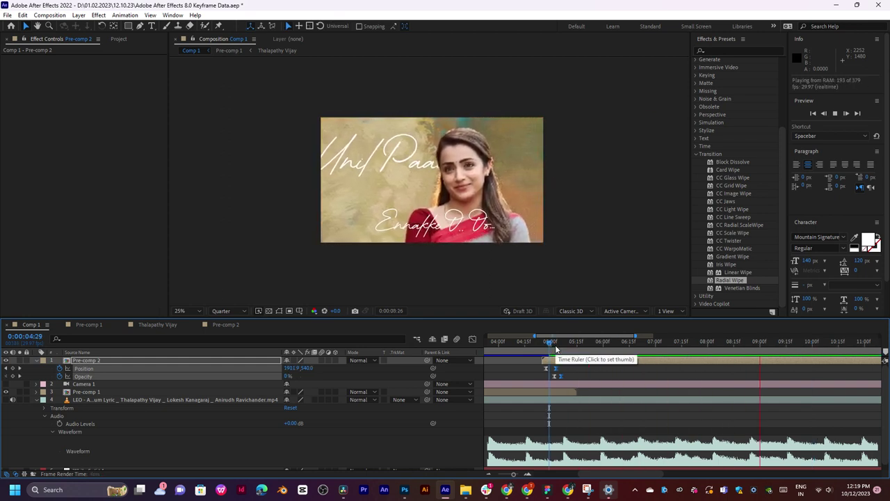
pyautogui.press('space')
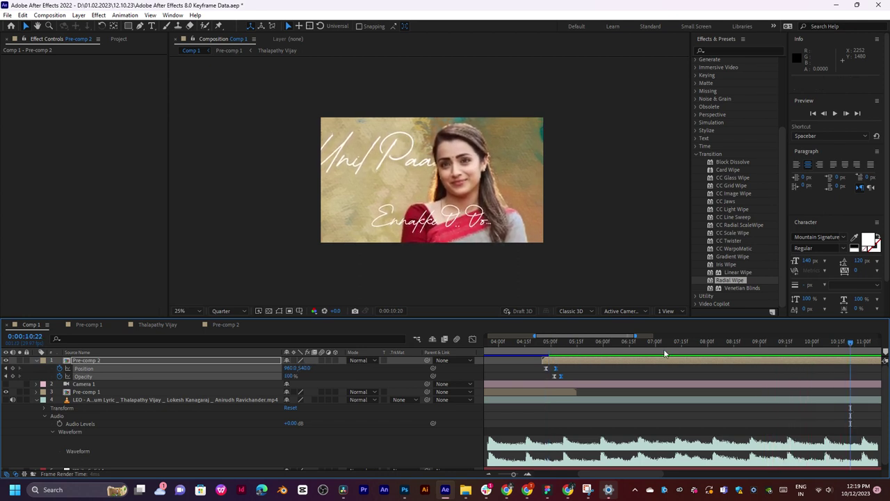
# Solo the LEO song layer and preview the end of the second scene with its audio around 0:00:10.
pyautogui.press('-')
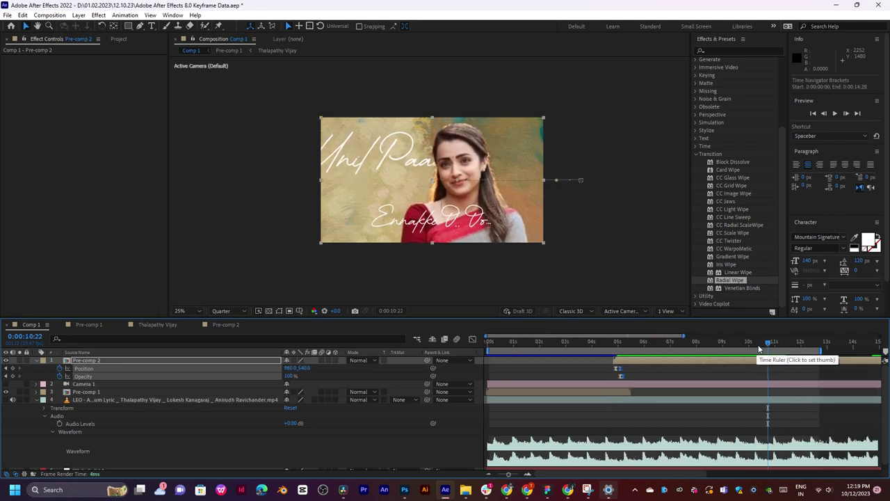
pyautogui.press('space')
pyautogui.press('space')
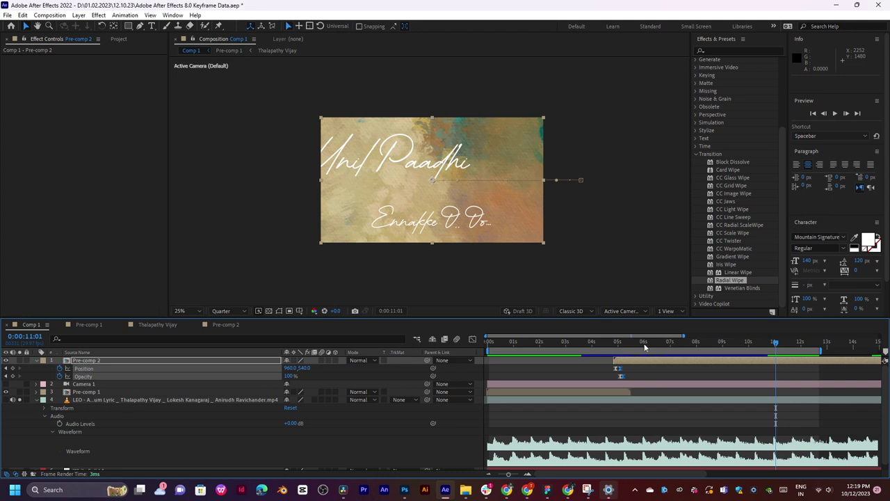
pyautogui.click(737, 342)
pyautogui.press('space')
pyautogui.press('space')
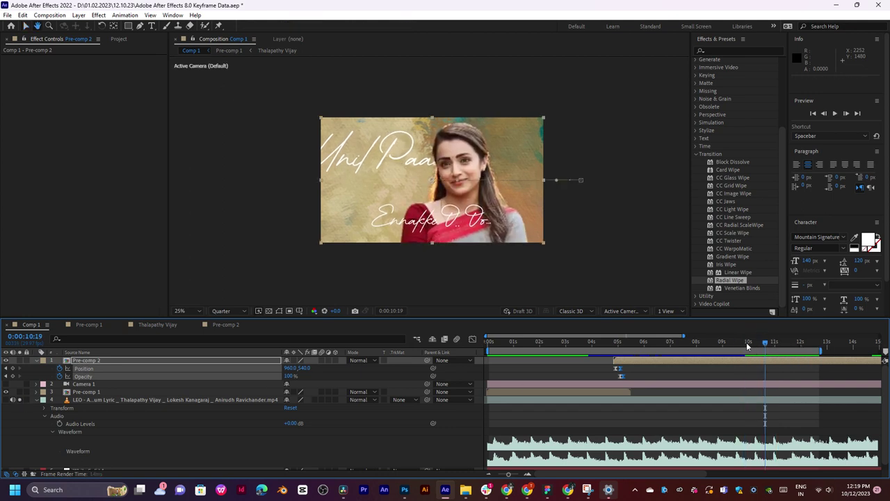
# Collapse Pre-comp 2's properties, make the LEO song video layer visible and play it from 0:00:10:19.
pyautogui.click(37, 362)
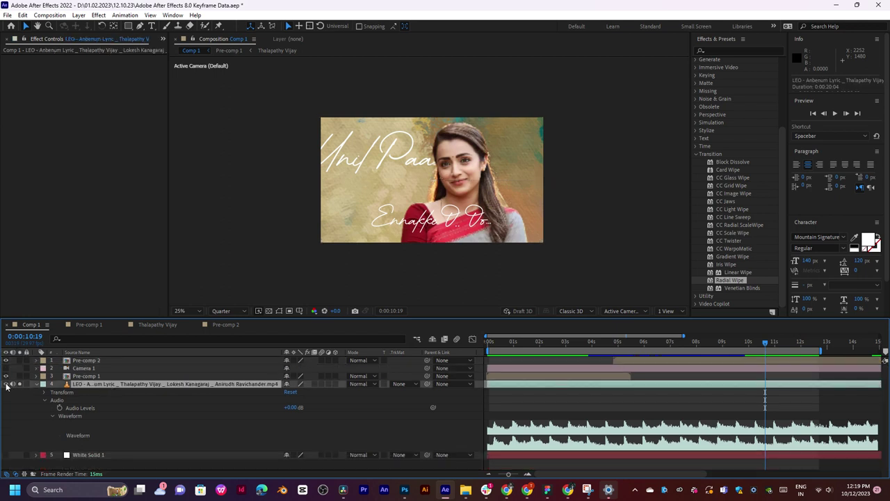
pyautogui.press('space')
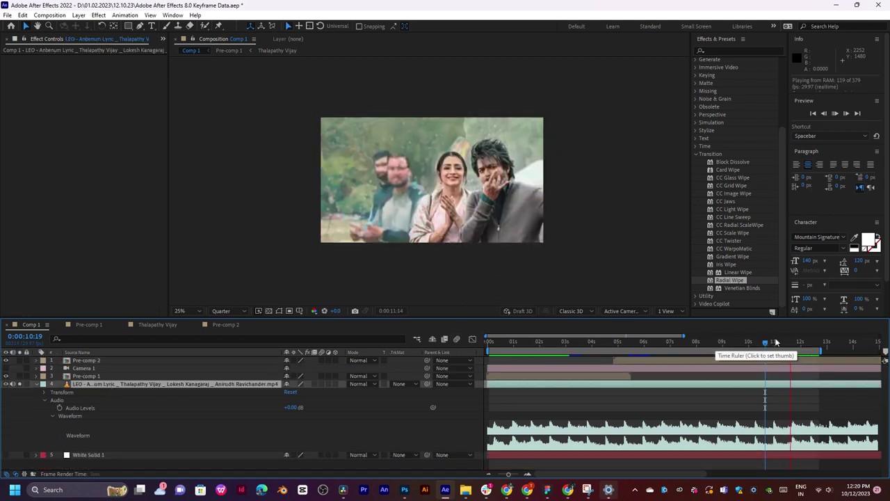
# Preview the end of the second scene in Comp 1 from 0:00:09:14.
pyautogui.moveTo(768, 342); pyautogui.dragTo(734, 352)
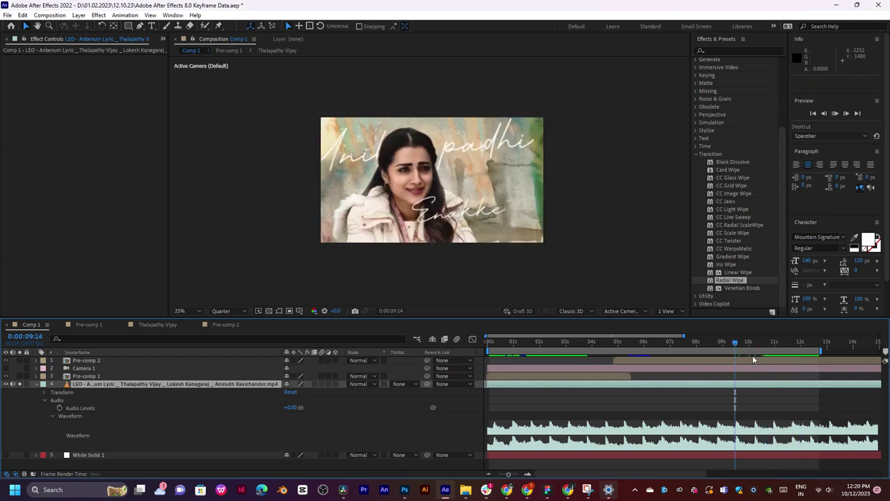
pyautogui.press('space')
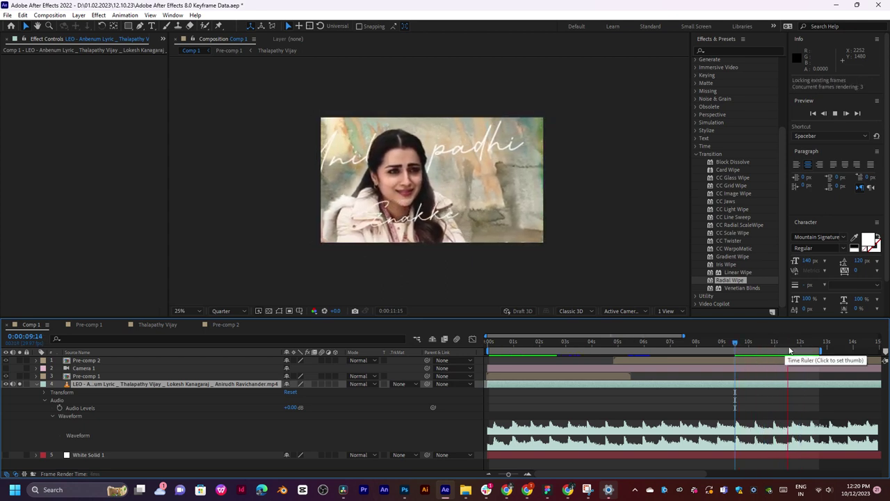
pyautogui.press('space')
# Delete the Camera 1 layer, and split Pre-comp 2 at 0:00:11:08 and remove the part after the cut.
pyautogui.click(782, 345)
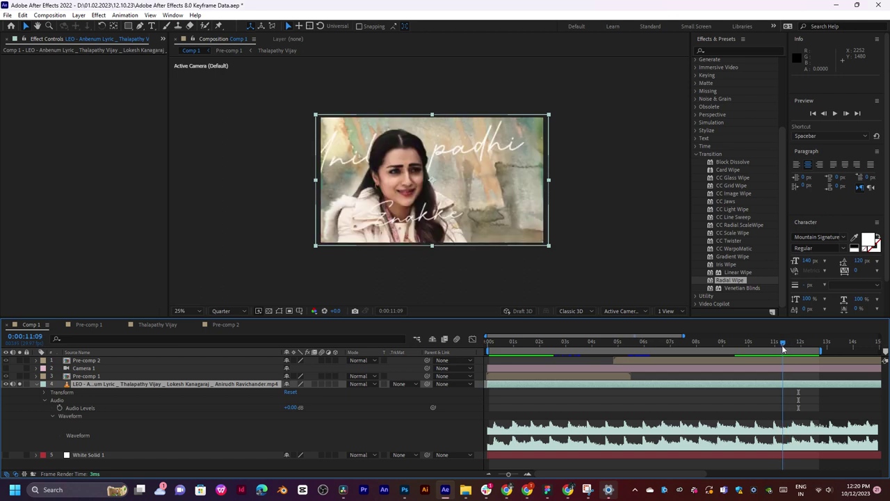
pyautogui.press('pageup')
pyautogui.click(792, 367)
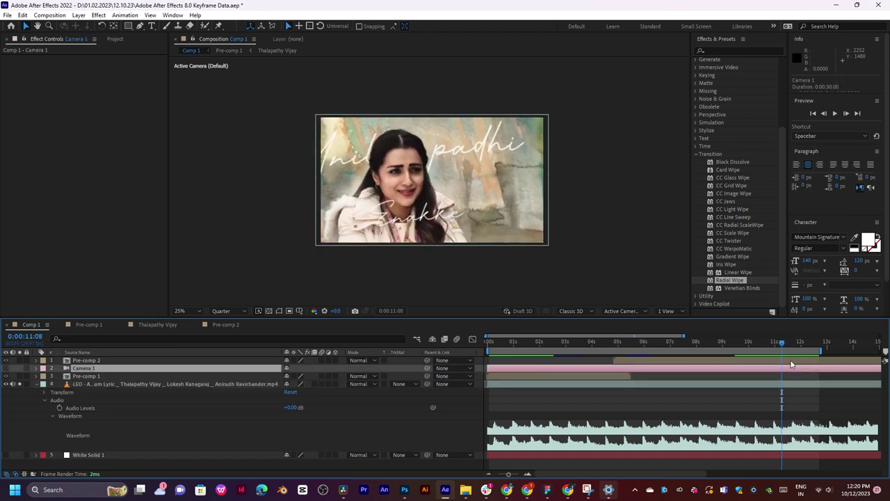
pyautogui.press('Delete')
pyautogui.click(778, 361)
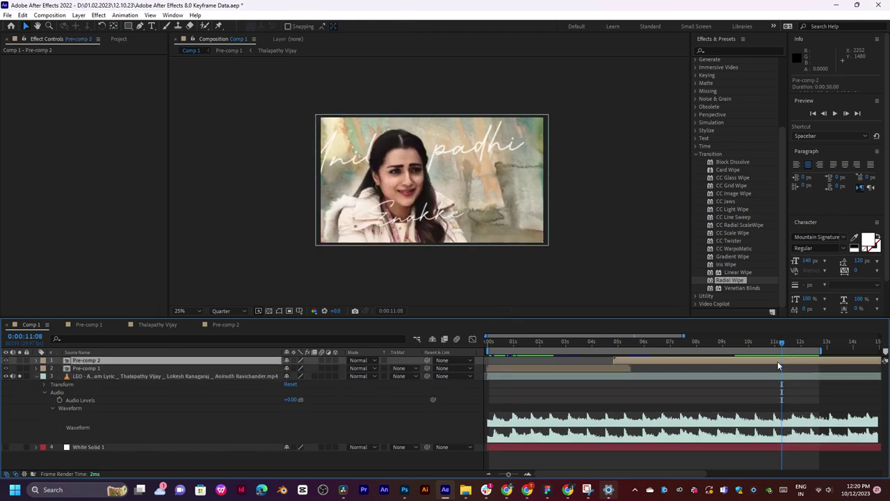
pyautogui.hotkey('ctrl', 'shift', 'd')
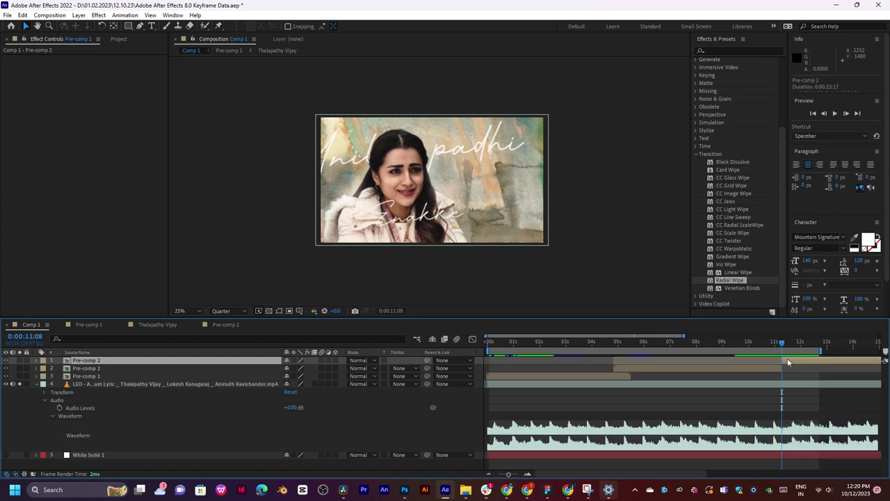
pyautogui.press('Delete')
# End the work area at 0:00:11:04, turn off the LEO song layer's solo, and preview from 0:00:00:19.
pyautogui.moveTo(776, 341); pyautogui.dragTo(504, 351)
pyautogui.press('n')
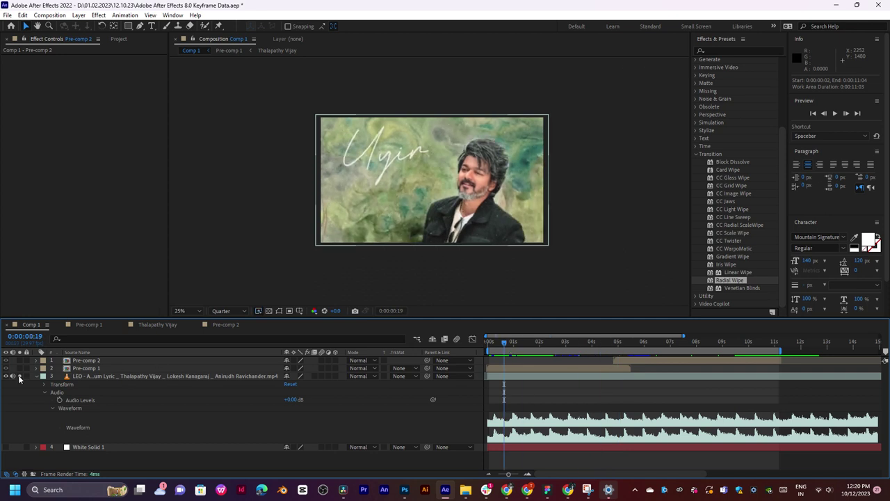
pyautogui.press('space')
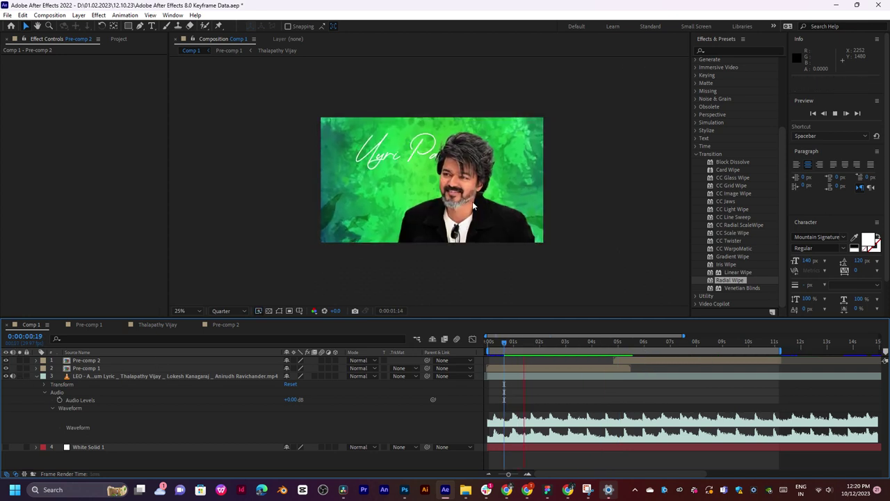
pyautogui.press('space')
pyautogui.scroll(2, 472, 205)
pyautogui.click(472, 201)
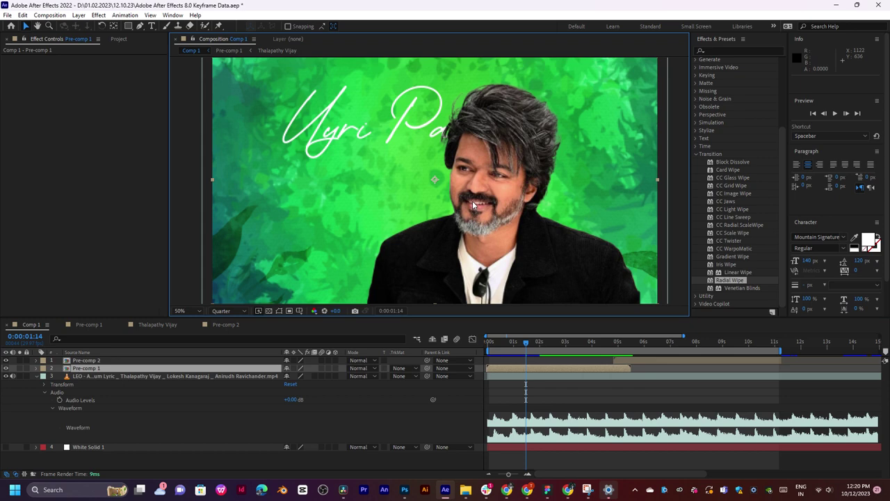
pyautogui.press('super')
pyautogui.press('super')
pyautogui.press('super')
pyautogui.press('super')
pyautogui.hotkey('ctrl', 'shift', 'Escape')
pyautogui.click(768, 125)
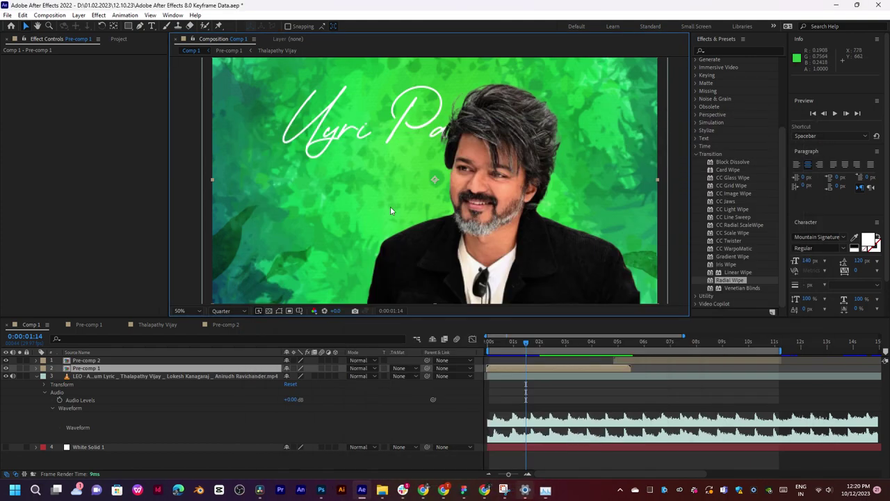
# Preview Comp 1 from the beginning, and play the transition into the second scene from 0:00:04:05.
pyautogui.click(488, 347)
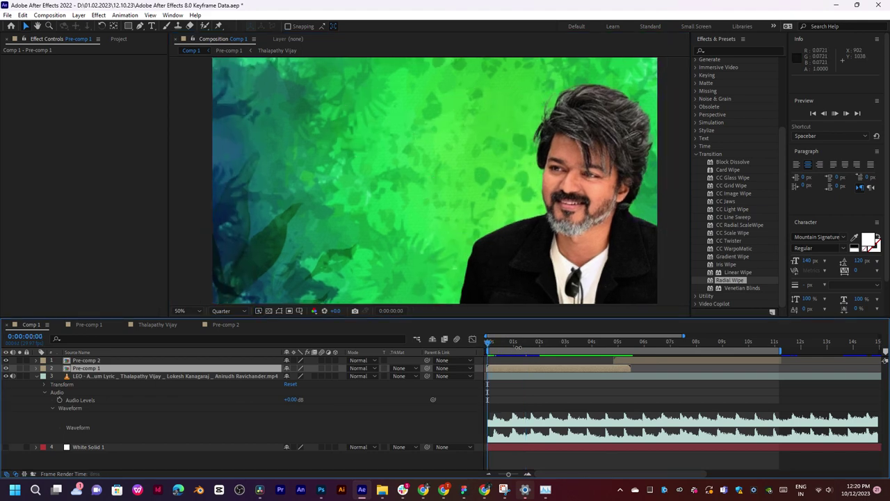
pyautogui.press('space')
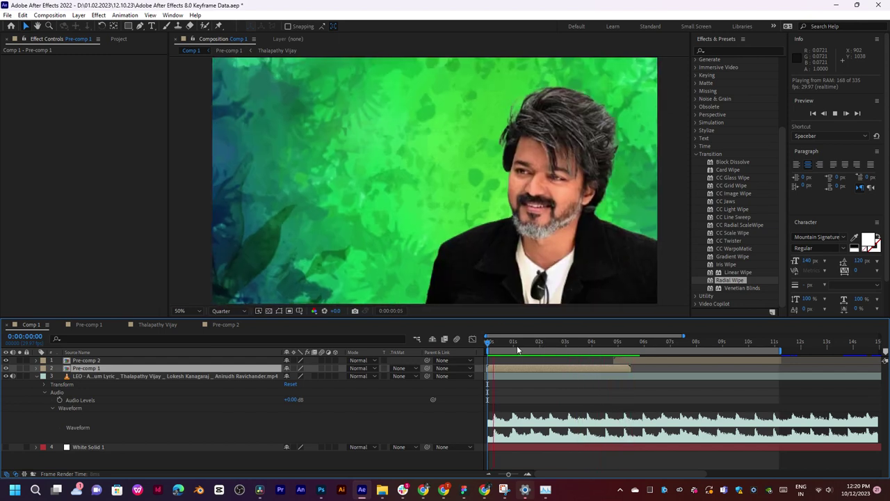
pyautogui.press('space')
pyautogui.click(596, 346)
pyautogui.press('space')
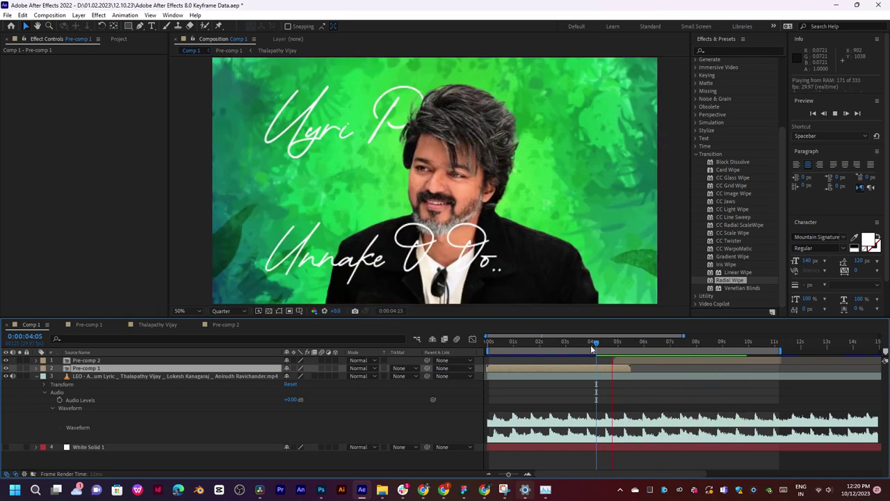
# Open Pre-comp 1 and reveal the Thalapathy Vijay layer's Position keyframes.
pyautogui.moveTo(530, 348); pyautogui.dragTo(522, 350)
pyautogui.doubleClick(524, 370)
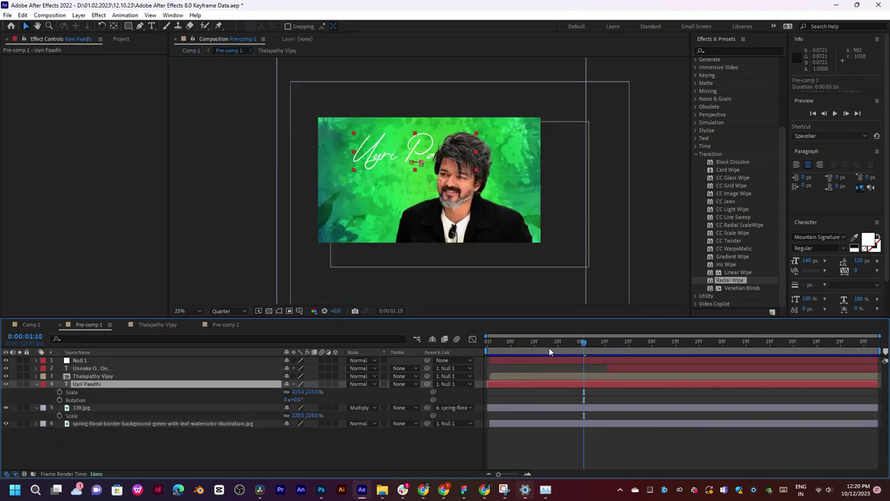
pyautogui.click(534, 343)
pyautogui.click(543, 374)
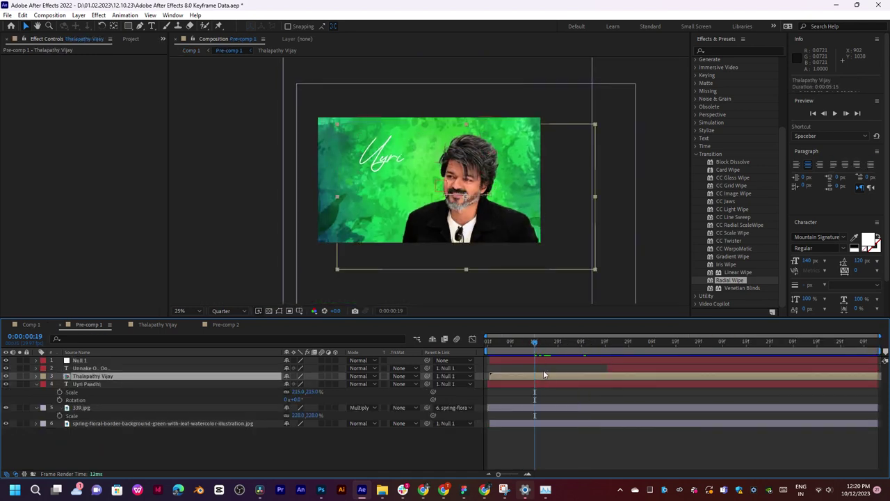
pyautogui.press('u')
# Try moving the Thalapathy Vijay layer's third Position keyframe onto its last one, preview it, and undo the move.
pyautogui.moveTo(575, 384); pyautogui.dragTo(868, 387)
pyautogui.press('space')
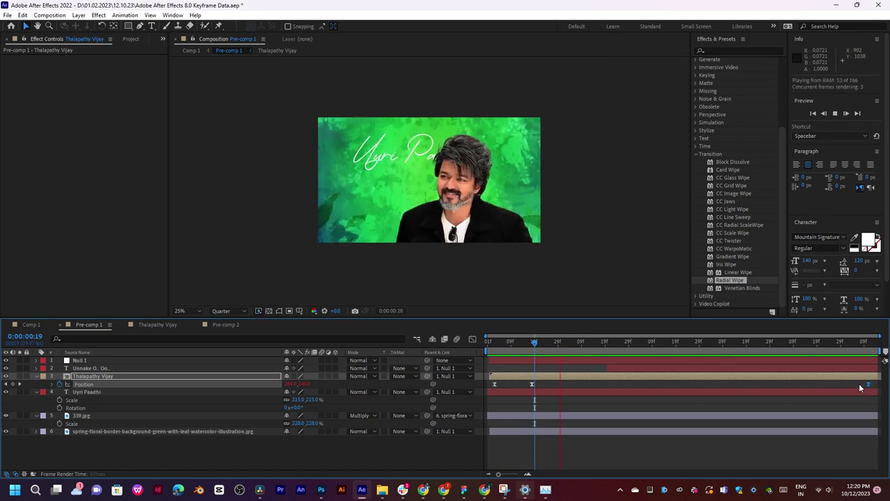
pyautogui.press('space')
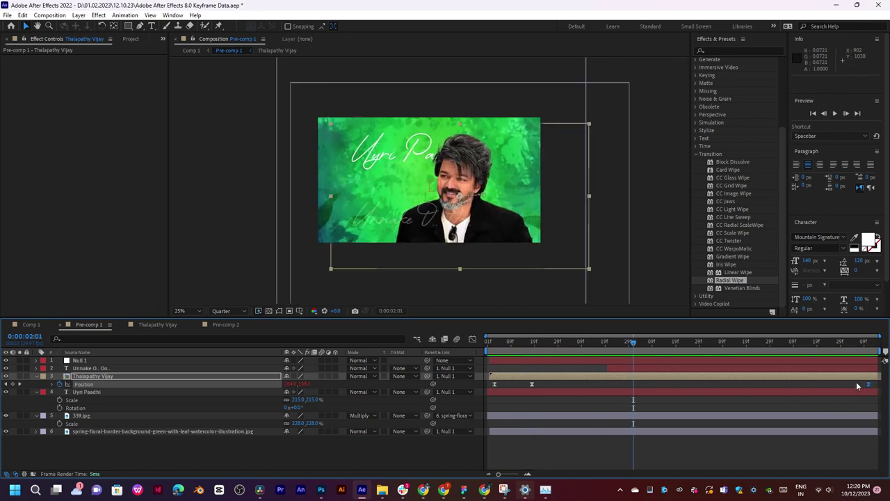
pyautogui.hotkey('ctrl', 'z')
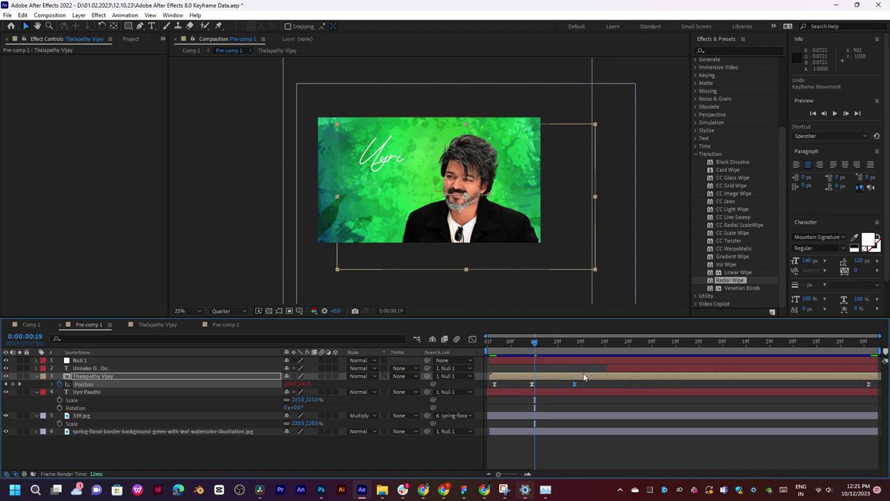
# Play the portrait's movement, retry moving its 0:00:01:06 Position keyframe onto the last one, preview from 0:00:00:13, and undo.
pyautogui.press('space')
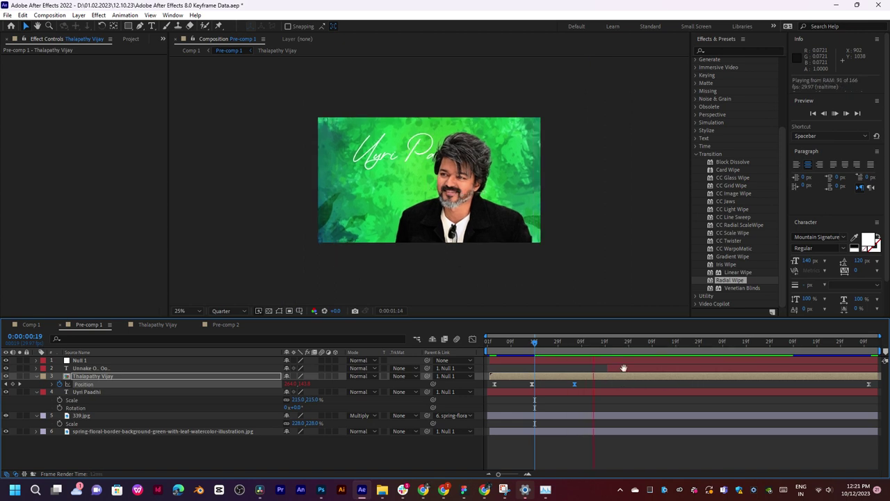
pyautogui.moveTo(668, 353); pyautogui.dragTo(519, 357)
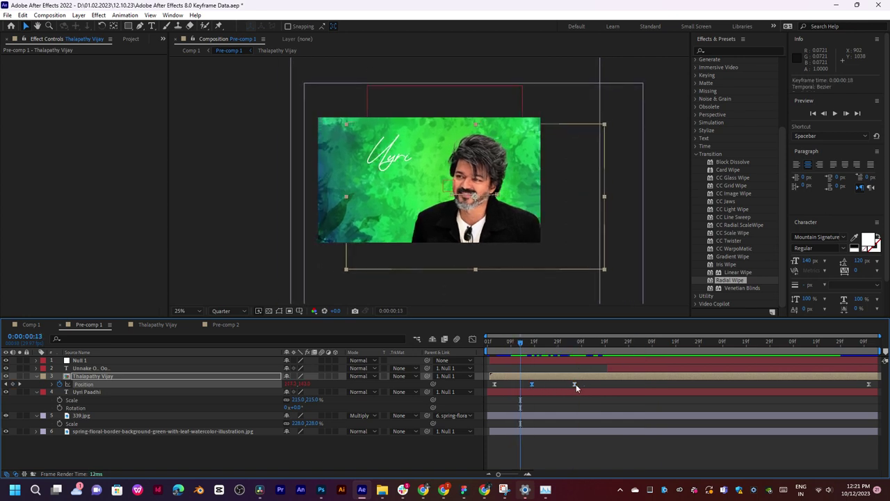
pyautogui.moveTo(576, 385); pyautogui.dragTo(869, 387)
pyautogui.press('space')
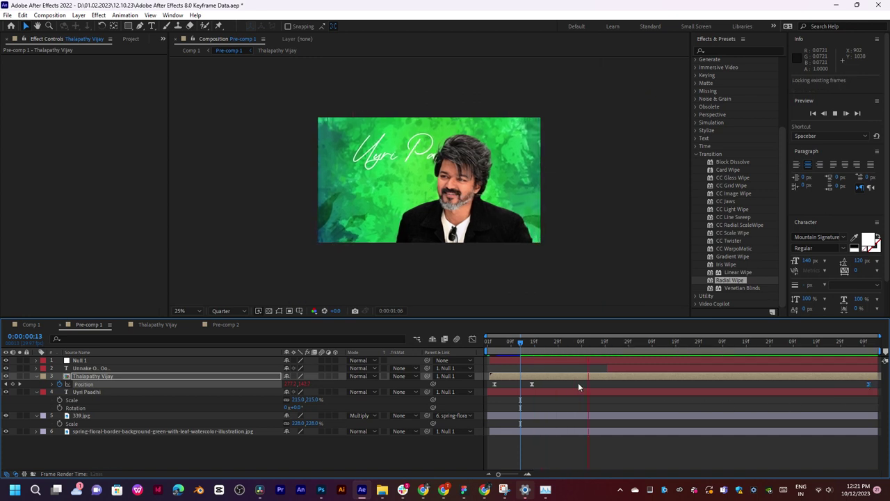
pyautogui.press('space')
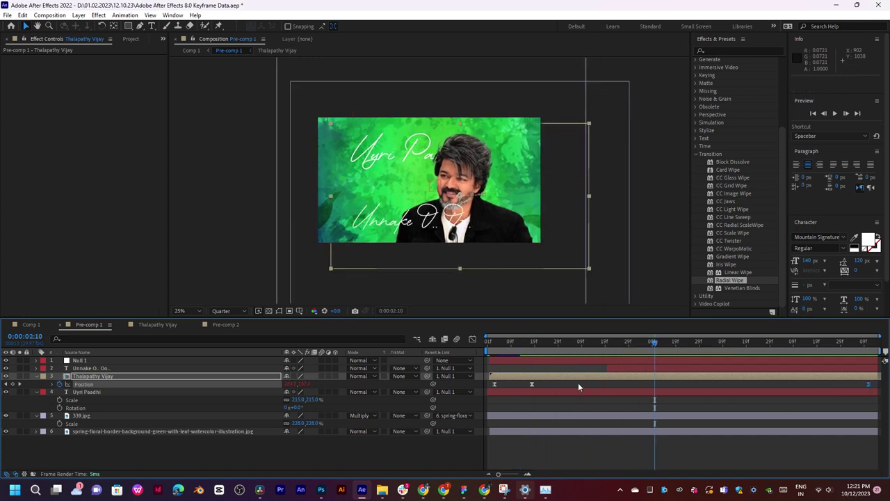
pyautogui.hotkey('ctrl', 'z')
# Try shifting the portrait's second Position keyframe to 0:00:00:19 and preview the movement.
pyautogui.moveTo(531, 384); pyautogui.dragTo(532, 386)
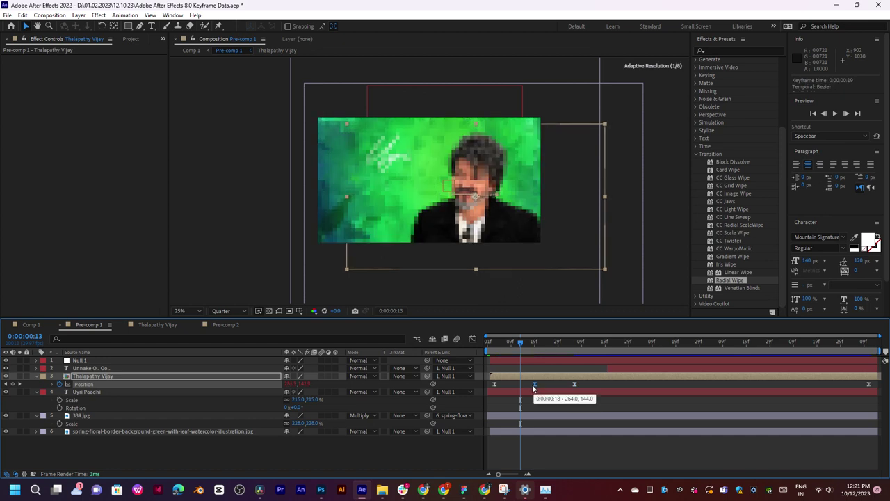
pyautogui.press('space')
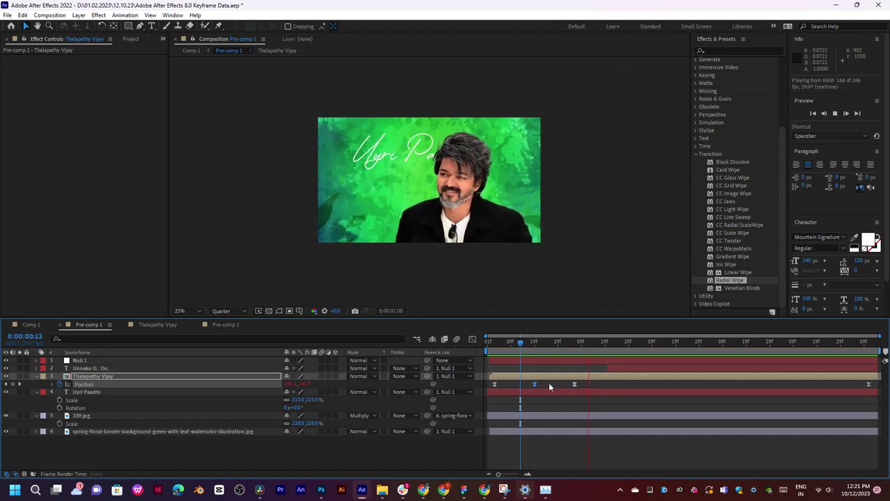
pyautogui.press('space')
pyautogui.click(572, 342)
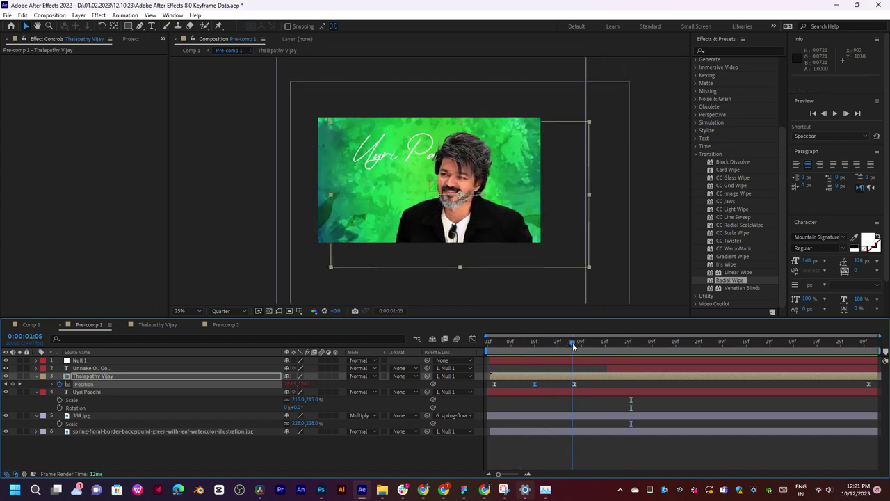
pyautogui.hotkey('ctrl', 'z')
# Examine the expression on the Thalapathy Vijay layer's Position property.
pyautogui.click(51, 384)
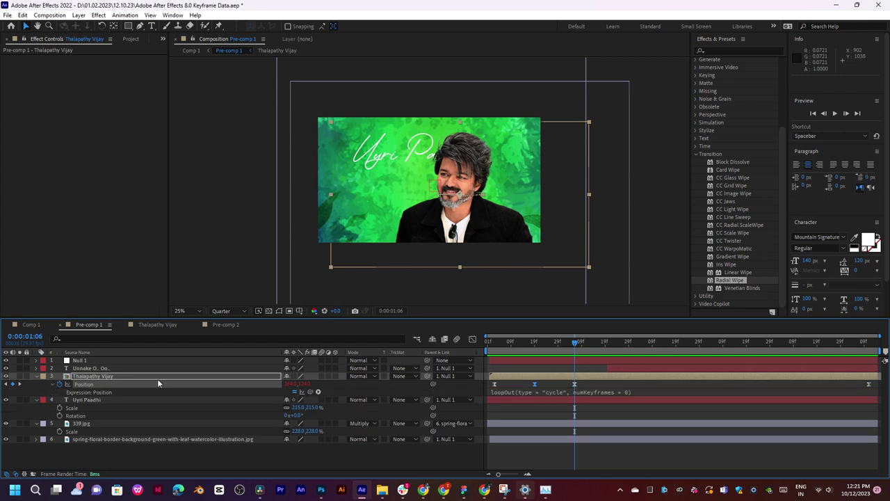
pyautogui.press('u')
pyautogui.press('p')
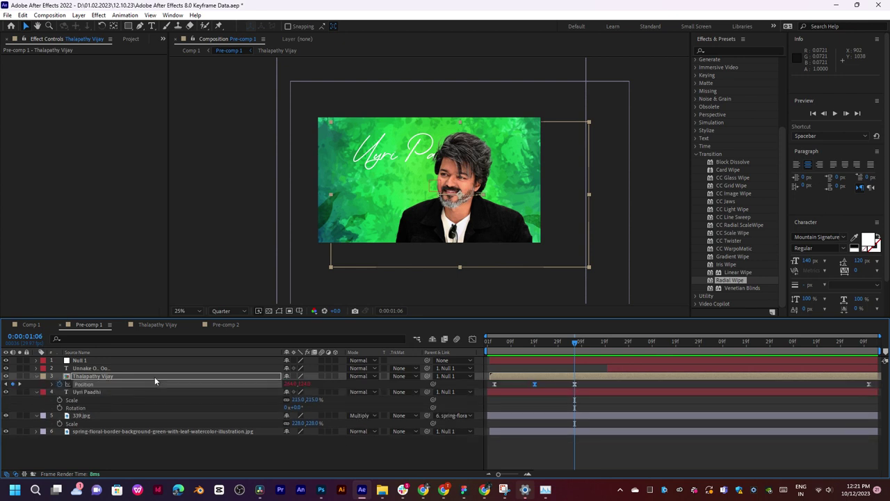
# Try adding a Position keyframe with the portrait farther right at 0:00:01:14, move it to 0:00:00:02, preview, and undo.
pyautogui.moveTo(546, 350); pyautogui.dragTo(595, 344)
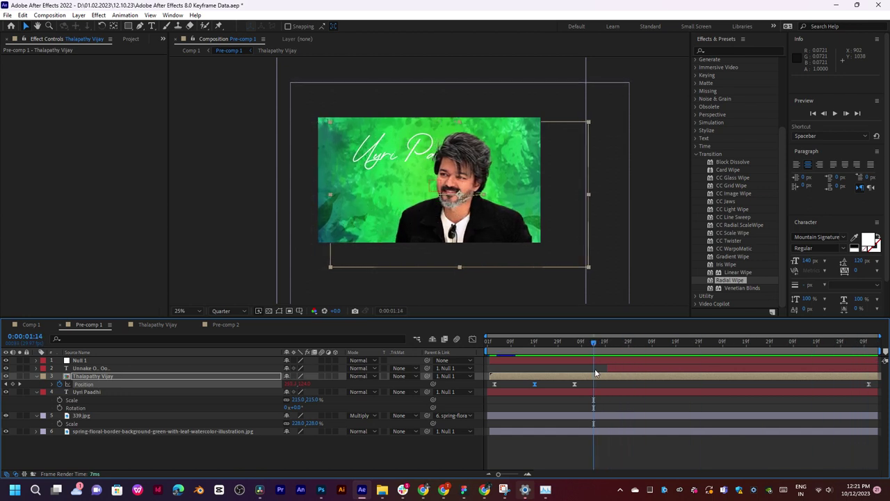
pyautogui.click(595, 375)
pyautogui.moveTo(294, 384); pyautogui.dragTo(519, 384)
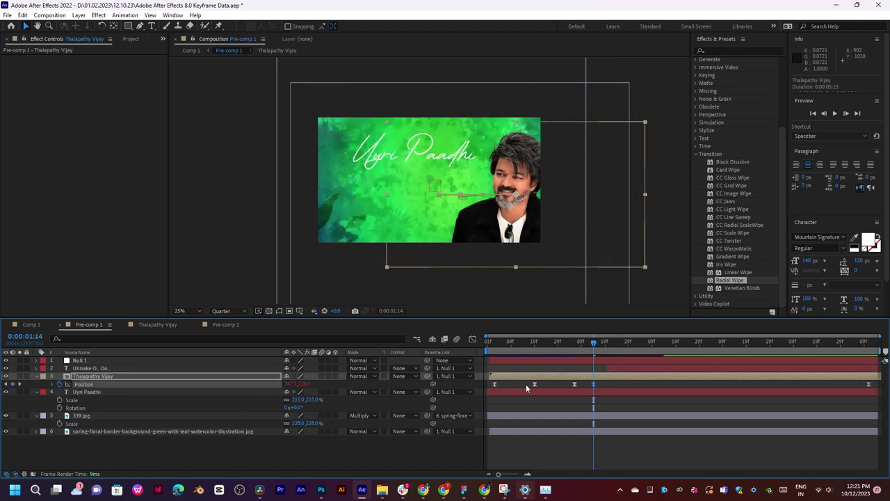
pyautogui.moveTo(594, 384); pyautogui.dragTo(495, 386)
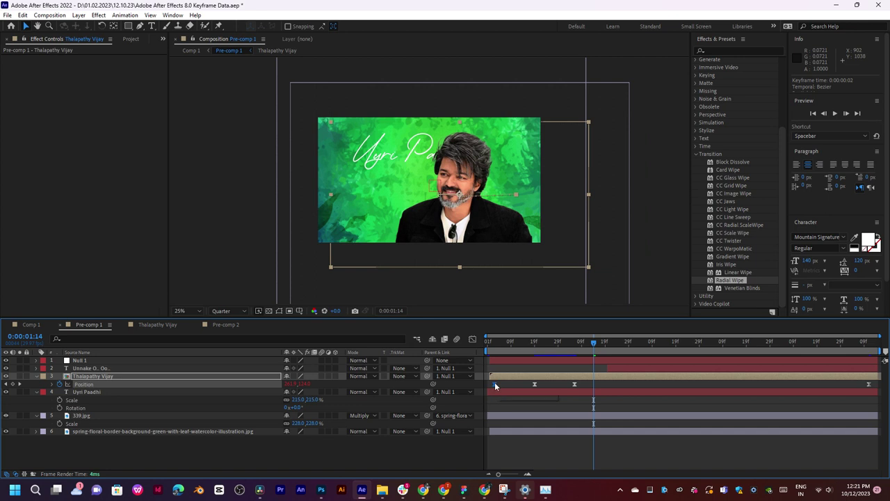
pyautogui.press('space')
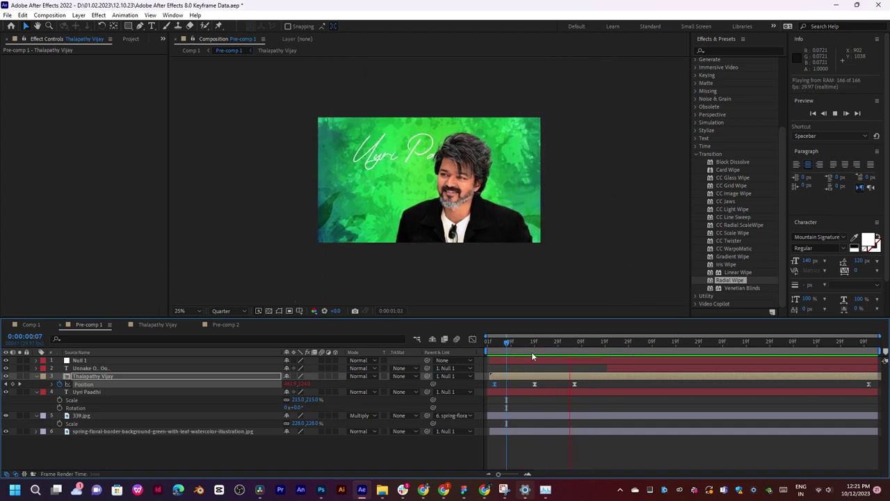
pyautogui.press('space')
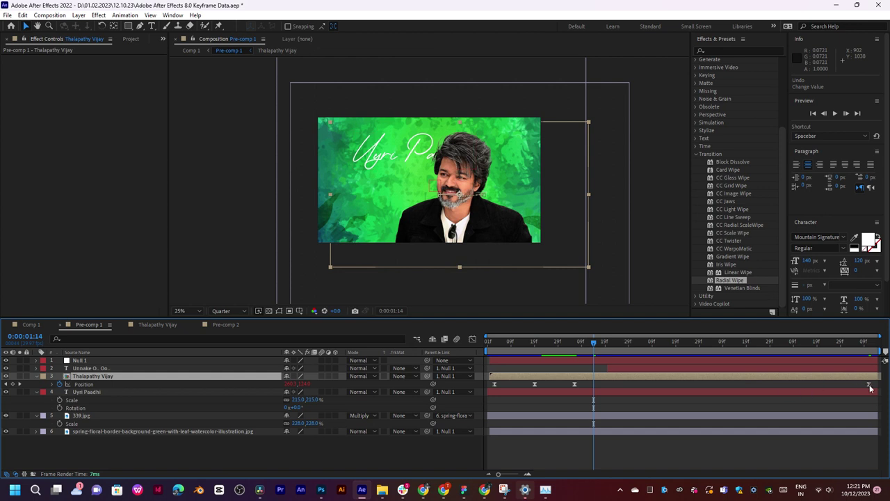
# Try moving the portrait's last Position keyframe onto the third one, undo the keyframe changes, and preview from 0:00:00:13.
pyautogui.moveTo(869, 386); pyautogui.dragTo(575, 386)
pyautogui.click(565, 350)
pyautogui.press('space')
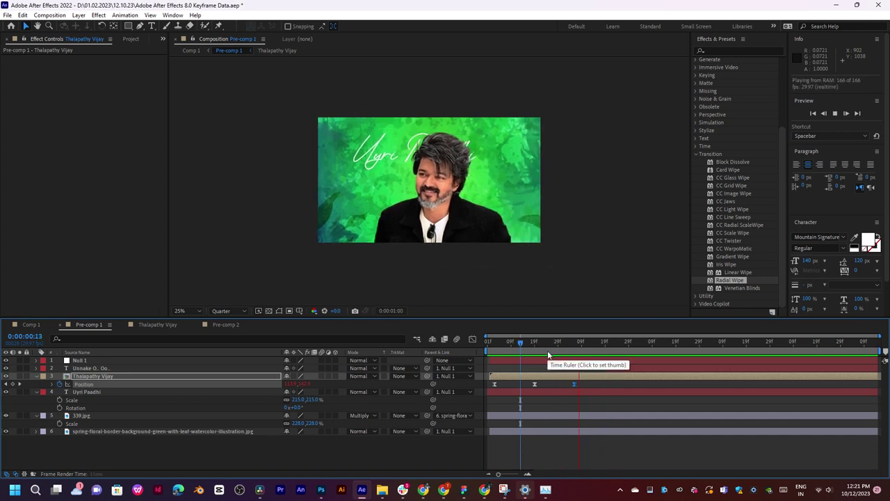
pyautogui.press('space')
pyautogui.press('space')
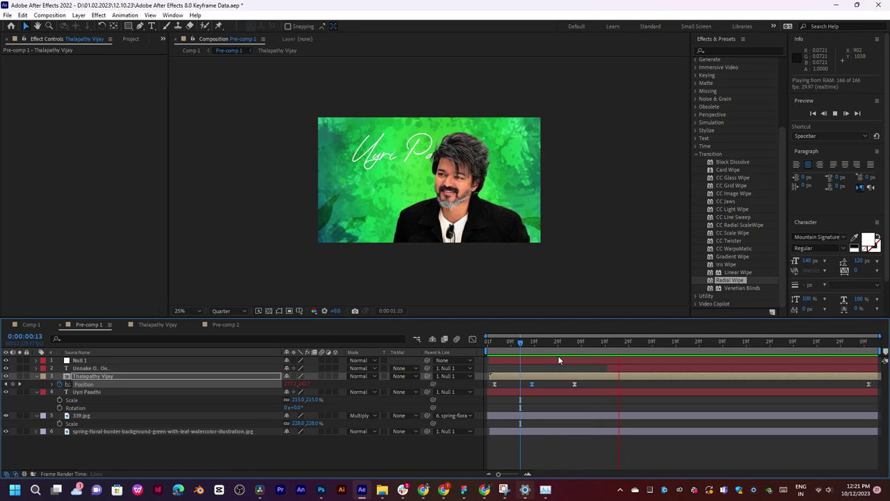
pyautogui.press('space')
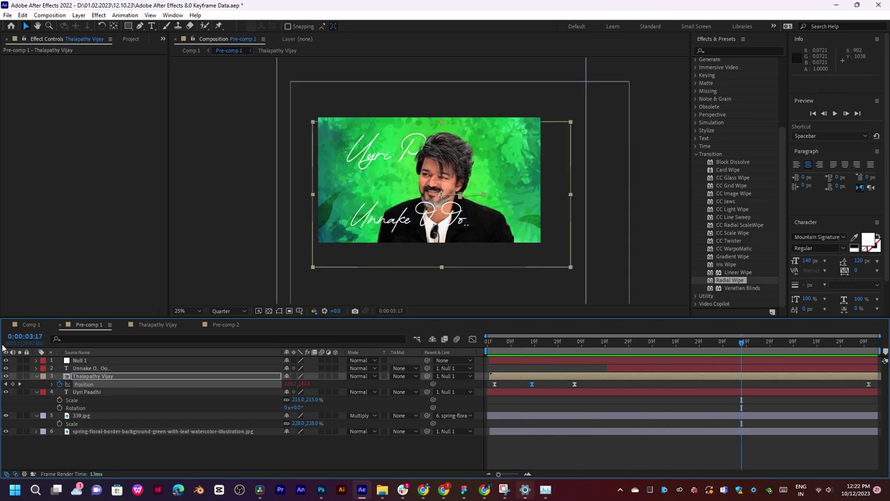
# Preview the joined scenes in Comp 1 and return the playhead to 0:00:00:13.
pyautogui.click(31, 325)
pyautogui.press('space')
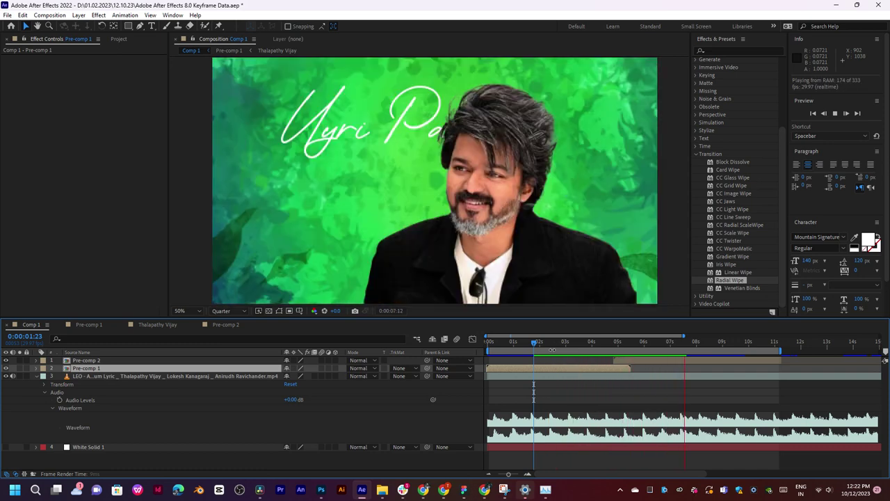
pyautogui.moveTo(534, 346); pyautogui.dragTo(499, 353)
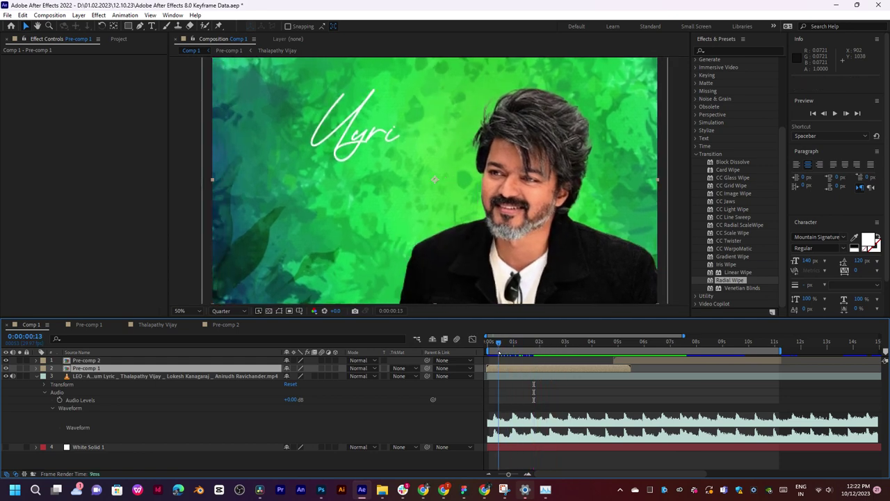
# Set the Comp 1 viewer to Half resolution and its magnification to Fit.
pyautogui.click(226, 311)
pyautogui.click(236, 319)
pyautogui.click(186, 311)
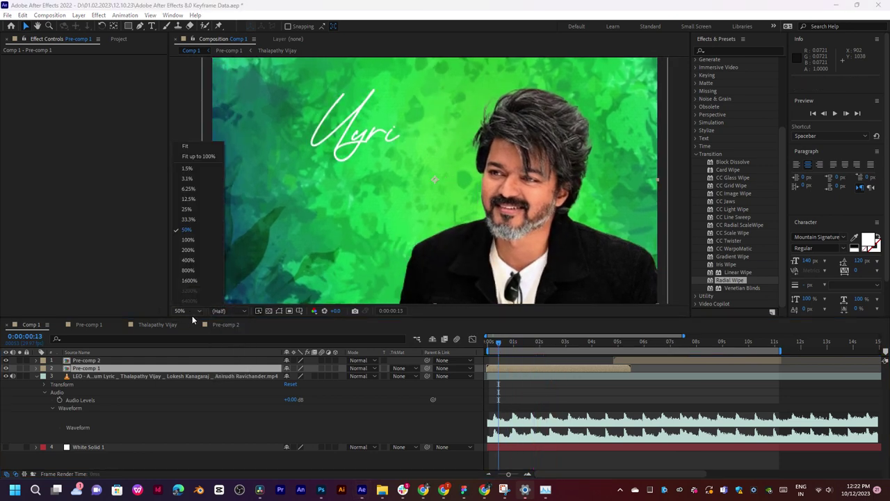
pyautogui.click(187, 146)
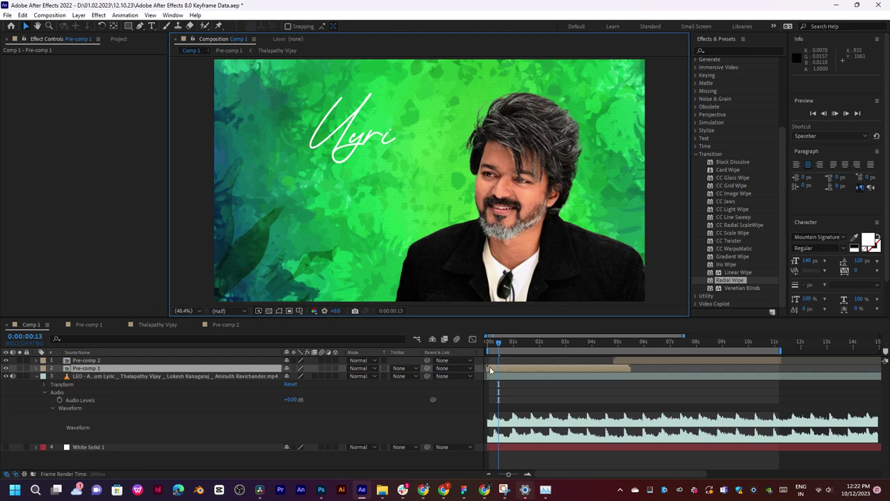
# Preview the opening portrait movement in Comp 1 from 0:00:00:01.
pyautogui.press('space')
pyautogui.click(489, 344)
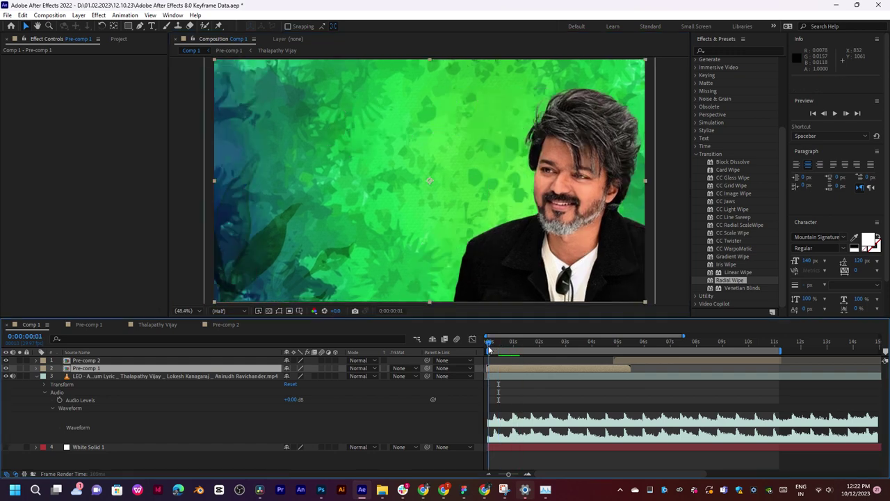
pyautogui.press('space')
pyautogui.press('space')
pyautogui.press('space')
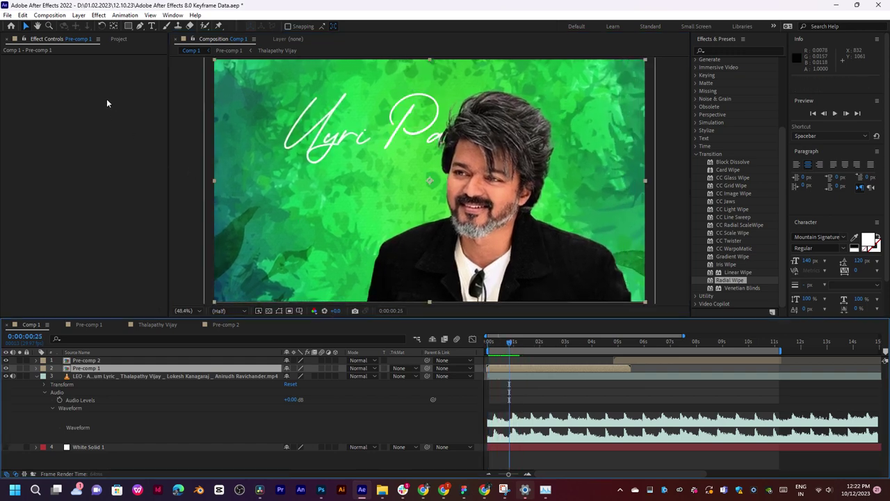
# Show the project's items and review Comp 1 from 0:00:00:25 through the second scene at 0:00:08:15.
pyautogui.click(119, 39)
pyautogui.press('space')
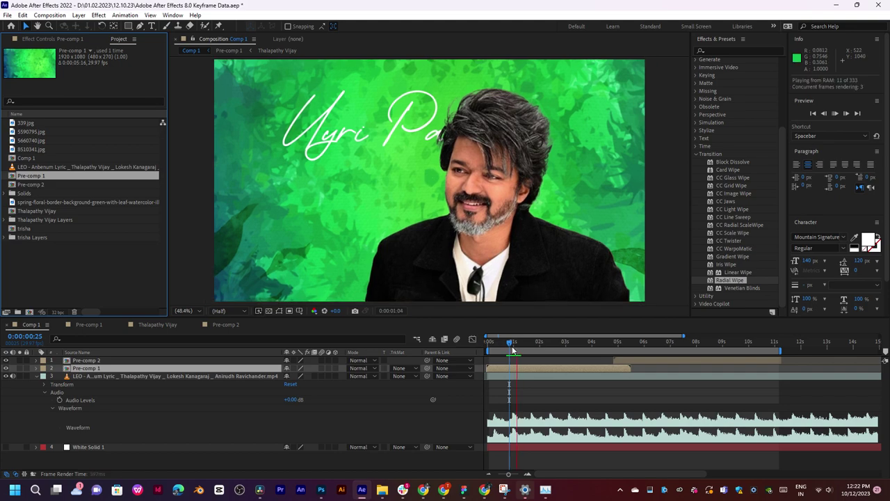
pyautogui.moveTo(524, 345); pyautogui.dragTo(709, 360)
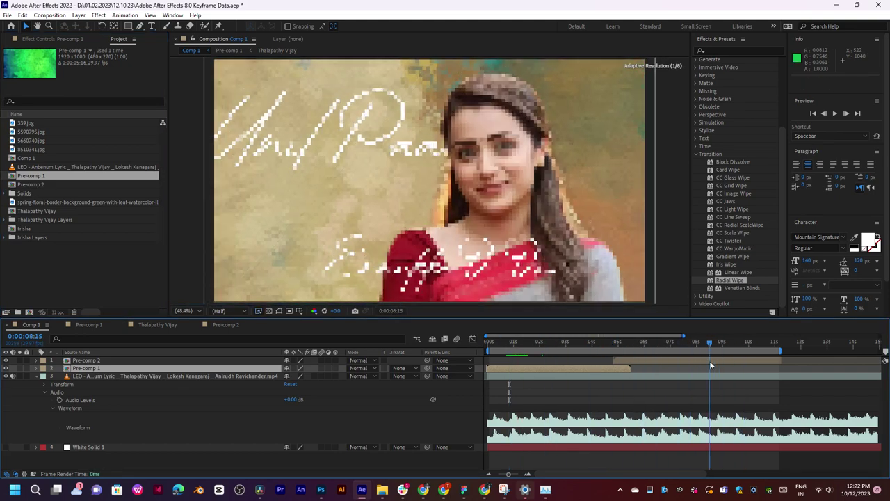